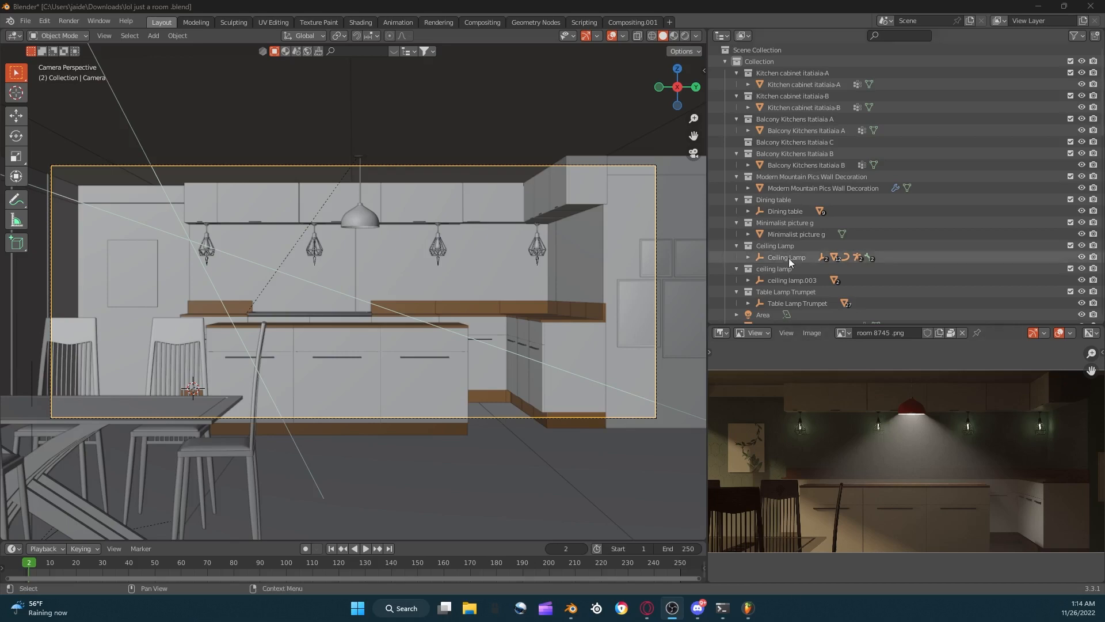
Widen and heighten the image editor area and frame the entire room 8745 .png render inside it.
click(741, 348)
scroll(577, 323, up, 2)
middle_drag(499, 330, 604, 219)
click(693, 154)
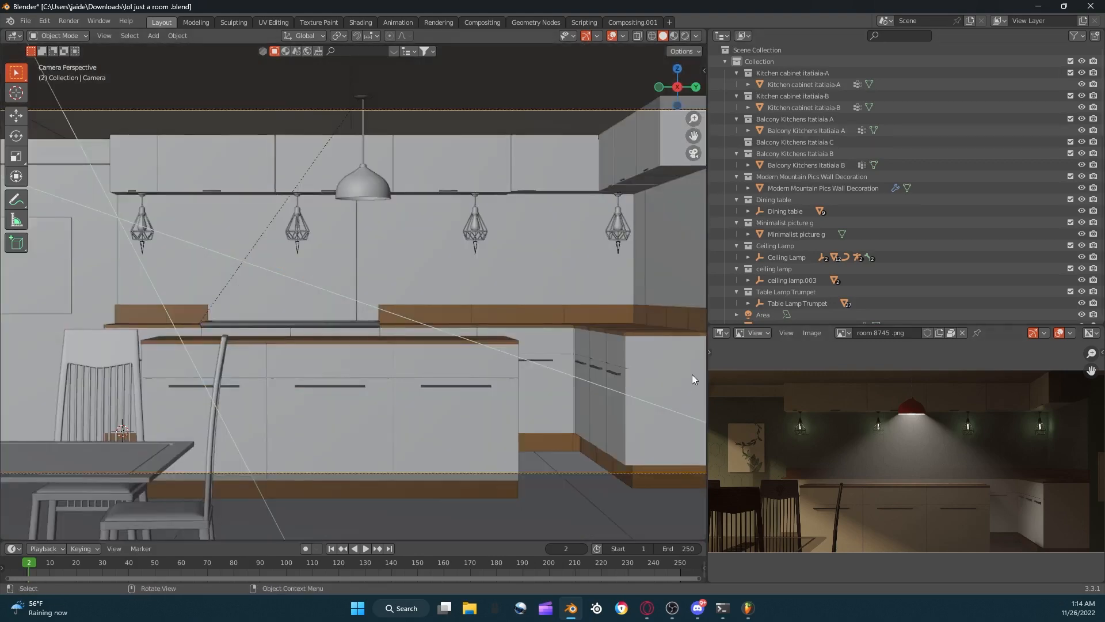
drag(708, 364, 512, 361)
drag(661, 323, 668, 194)
scroll(765, 331, up, 6)
scroll(768, 344, up, 2)
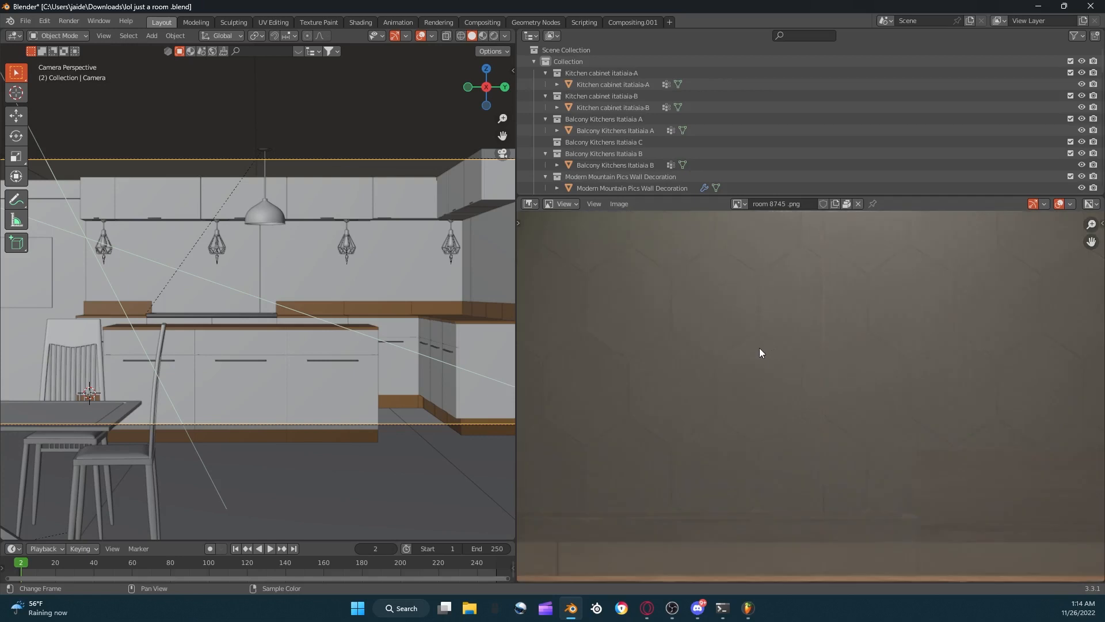
scroll(758, 348, down, 3)
scroll(910, 432, down, 3)
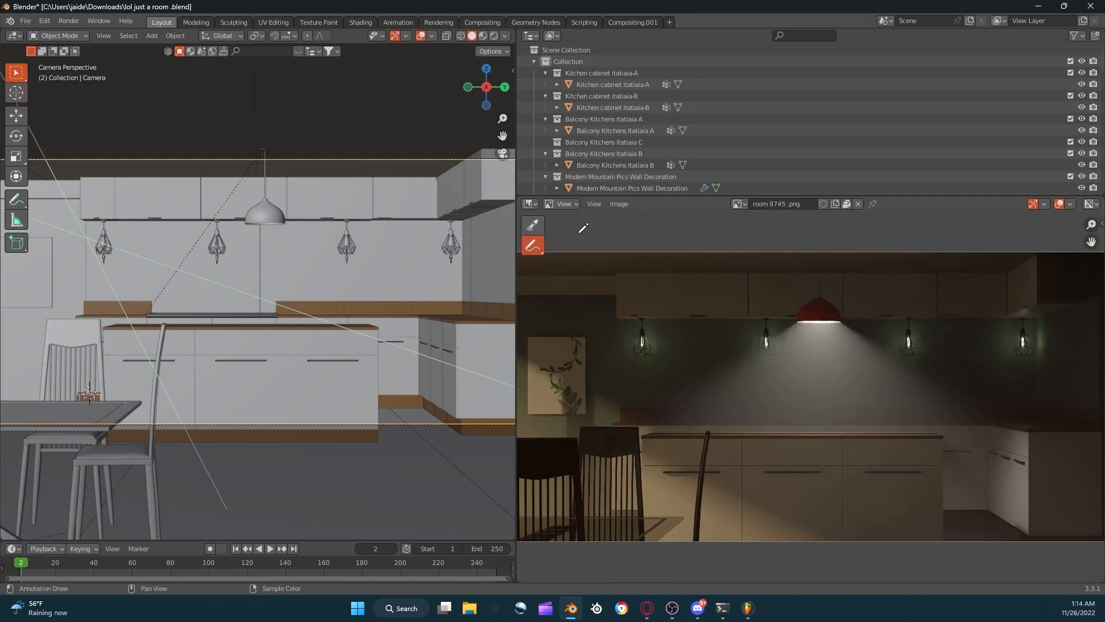
scroll(643, 360, down, 2)
scroll(598, 354, up, 1)
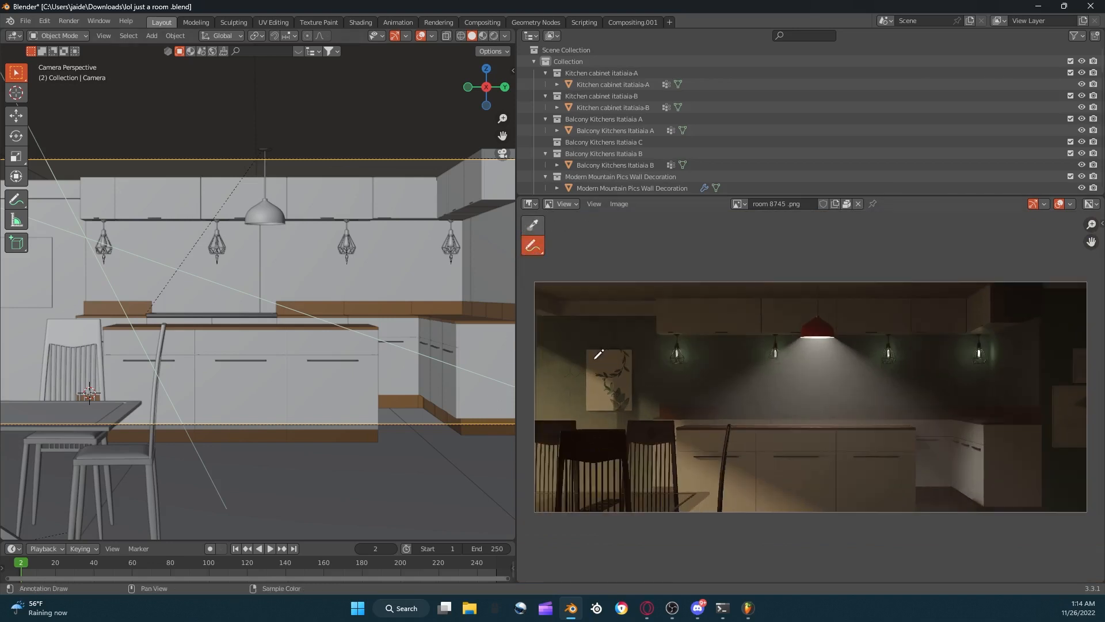
Annotate two light rays fanning out from the render's left edge with an arrow between them, and undo the latest strokes.
drag(534, 344, 710, 444)
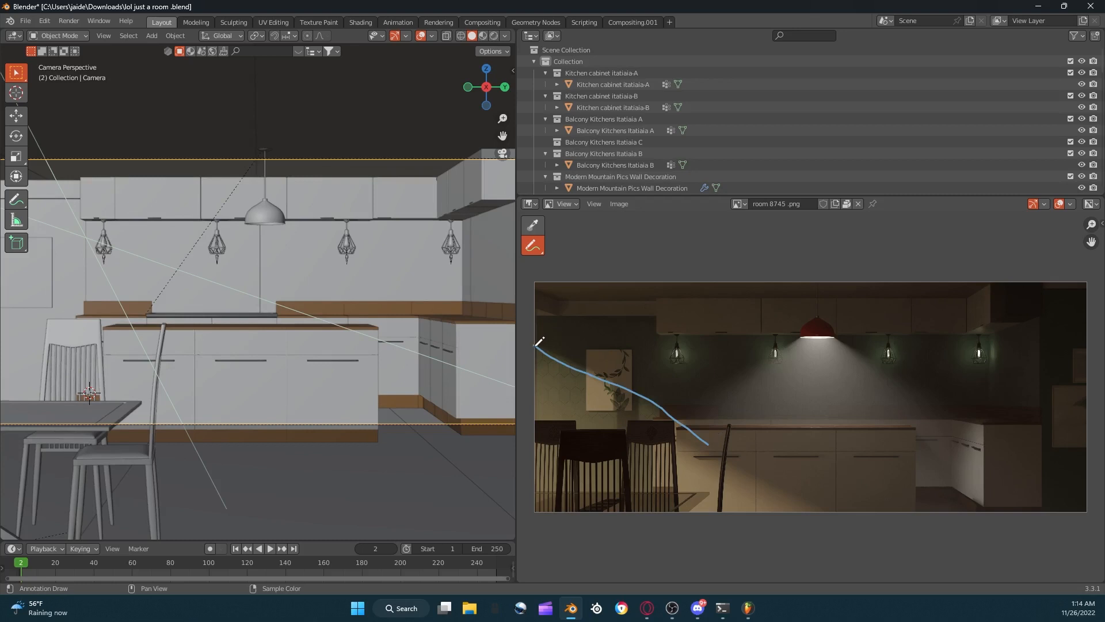
mouse_move(536, 344)
mouse_down()
mouse_move(569, 411)
mouse_move(632, 464)
mouse_up()
drag(596, 399, 593, 418)
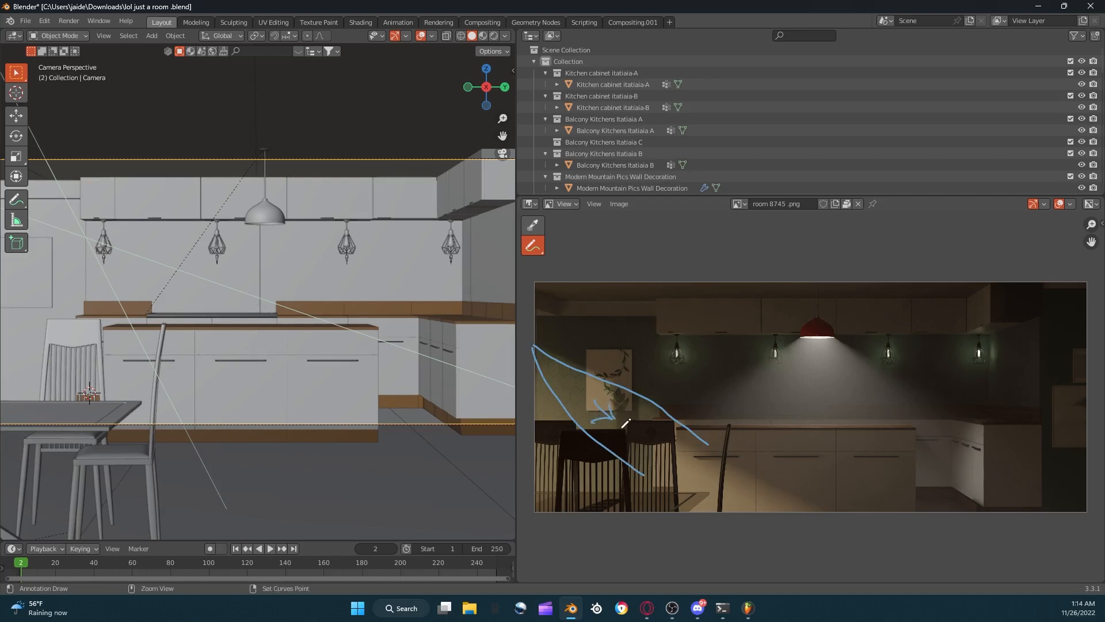
key(ctrl+z)
key(ctrl+z)
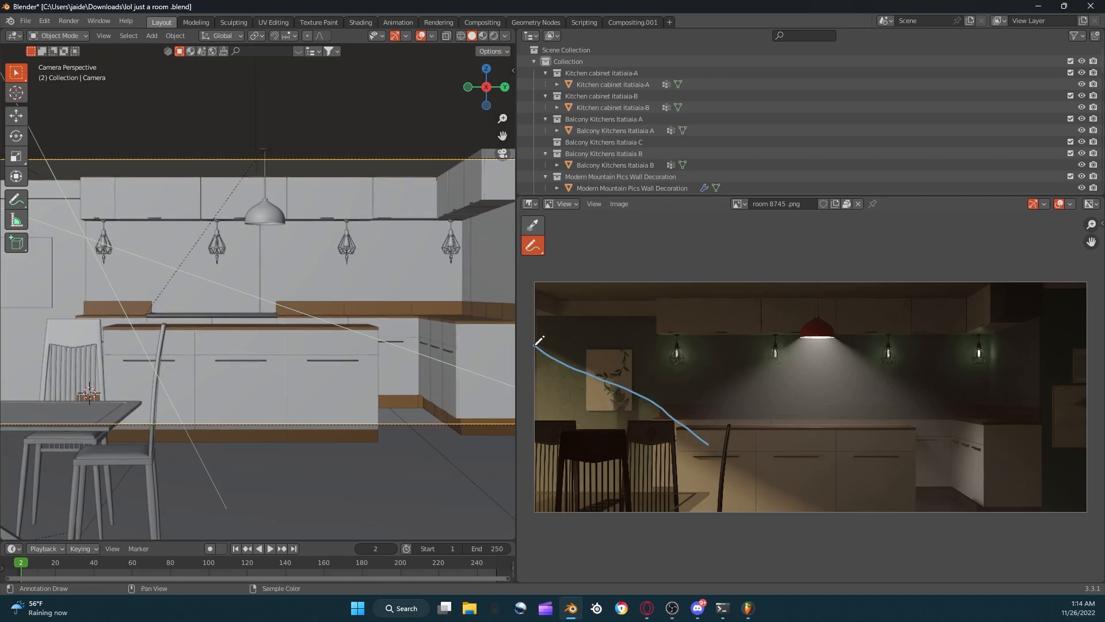
Annotate a light ray from the render's left edge to the circled corner of the far counter, and undo the annotations.
drag(536, 344, 978, 428)
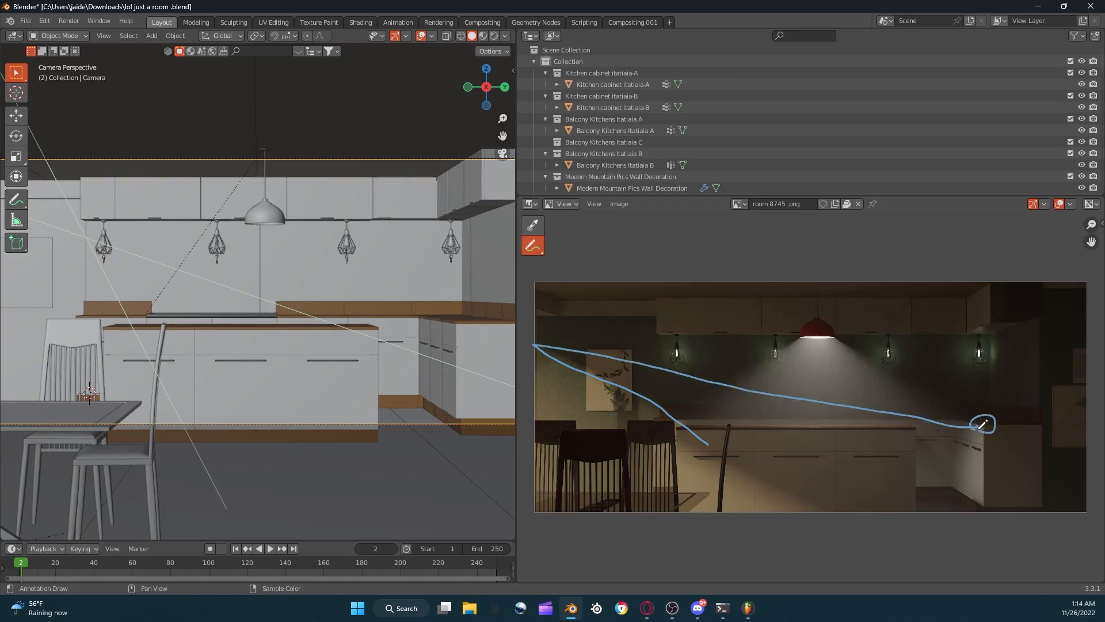
key(ctrl+z)
key(ctrl+z)
key(ctrl+z)
key(ctrl+z)
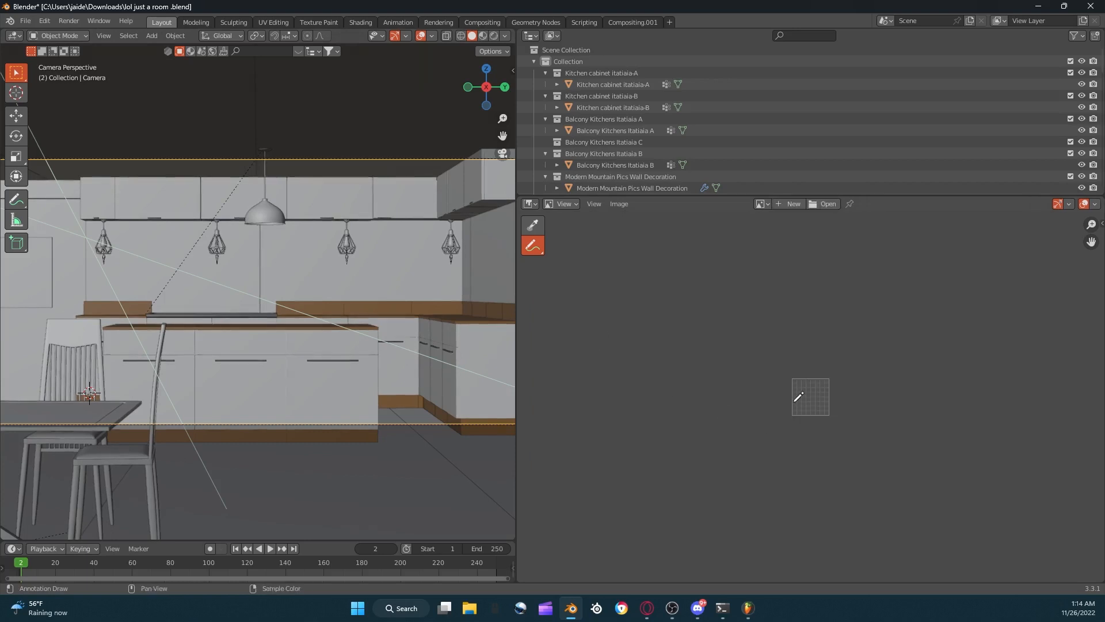
Open room 8745 .png from the Pictures folder in the image editor.
click(819, 203)
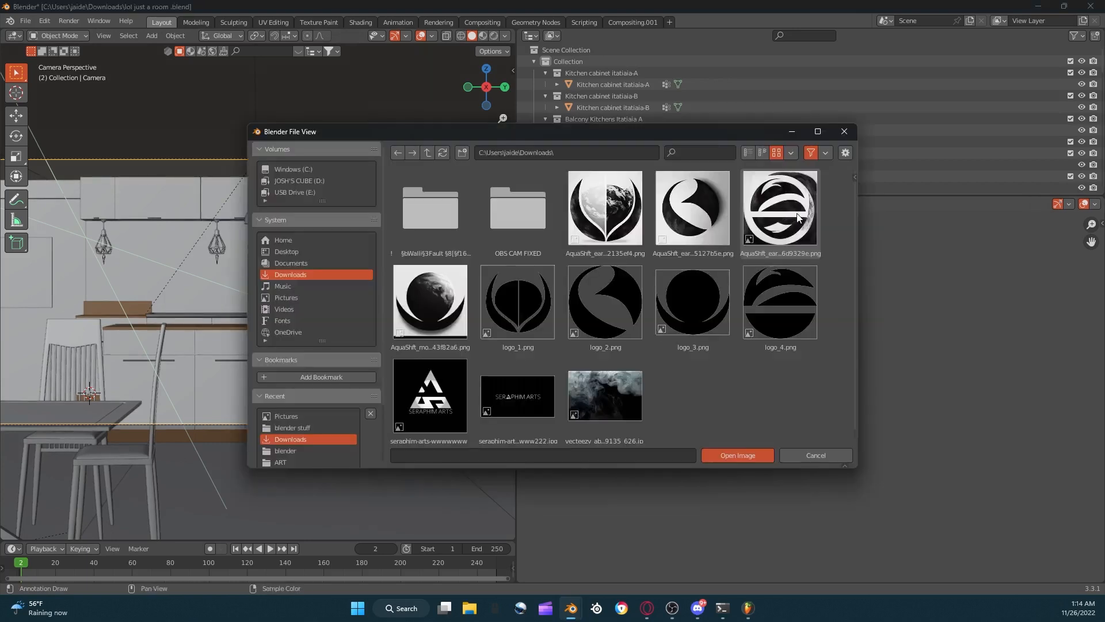
click(288, 297)
click(512, 301)
click(729, 455)
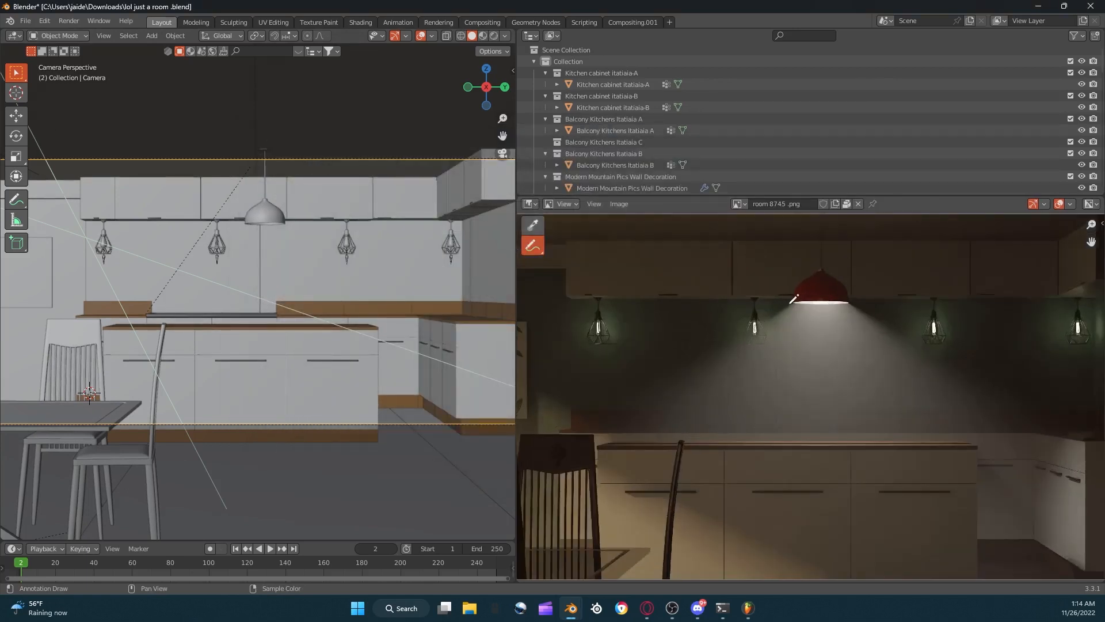
Annotate trial light rays spreading from the red ceiling lamp toward the wall beside it, and undo them.
drag(798, 297, 616, 391)
key(ctrl+z)
mouse_move(801, 294)
mouse_down()
mouse_move(691, 463)
mouse_move(962, 330)
mouse_move(742, 313)
mouse_up()
key(ctrl+z)
key(ctrl+z)
drag(735, 311, 686, 333)
drag(767, 315, 644, 373)
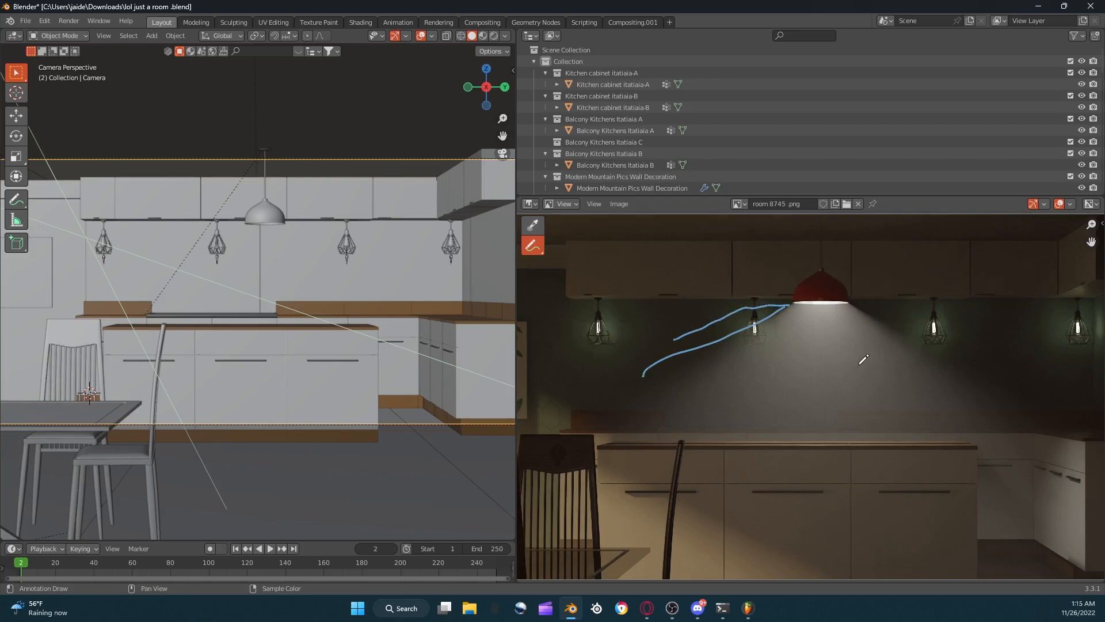
key(ctrl+z)
key(ctrl+z)
Annotate the small hanging cage lamps on both sides of the red lamp, and undo the marks.
mouse_move(608, 306)
mouse_down()
mouse_move(626, 333)
mouse_move(599, 308)
mouse_up()
key(ctrl+z)
drag(757, 304, 759, 294)
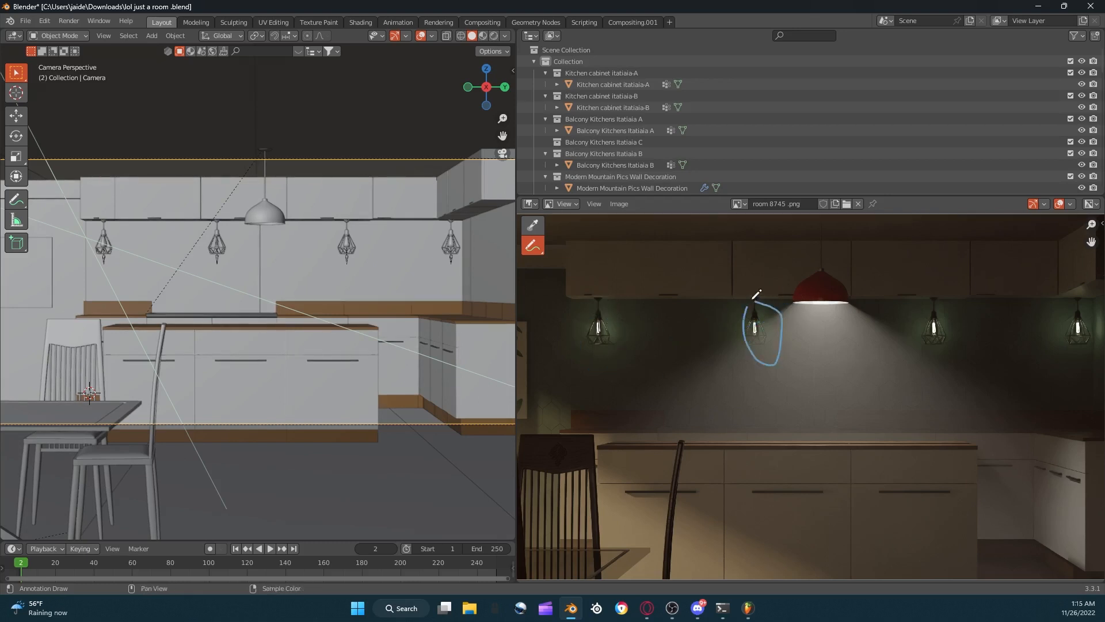
mouse_move(911, 309)
mouse_down()
mouse_move(957, 342)
mouse_move(953, 324)
mouse_move(996, 348)
mouse_up()
scroll(979, 328, down, 2)
key(ctrl+z)
key(ctrl+z)
key(ctrl+z)
key(ctrl+z)
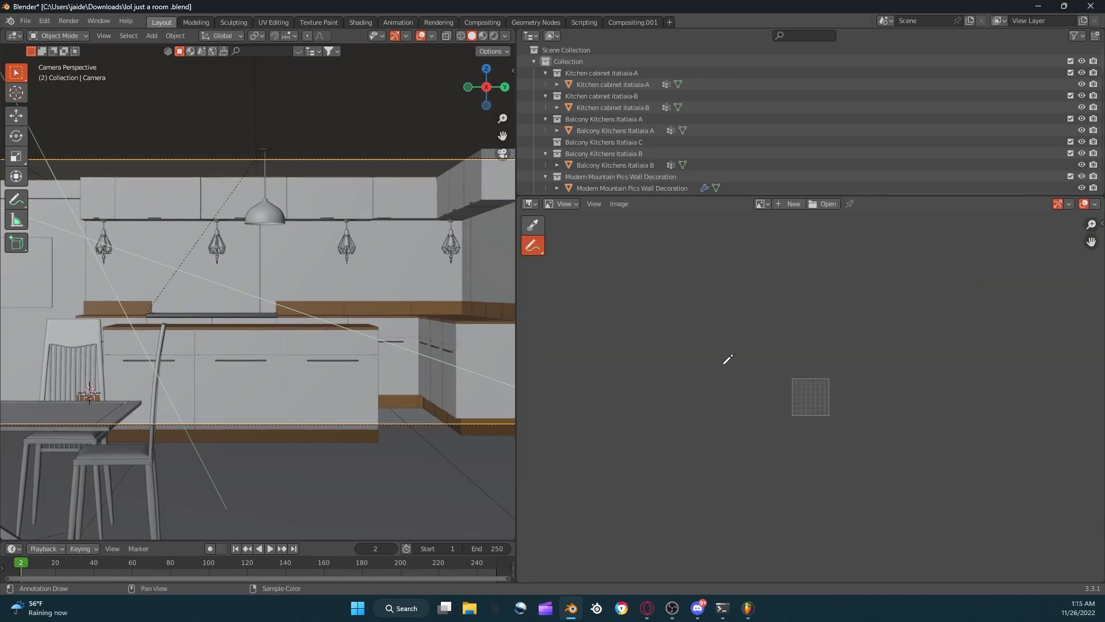
Load room 8745 .png from the Pictures folder into the image editor again and frame the whole render.
click(824, 205)
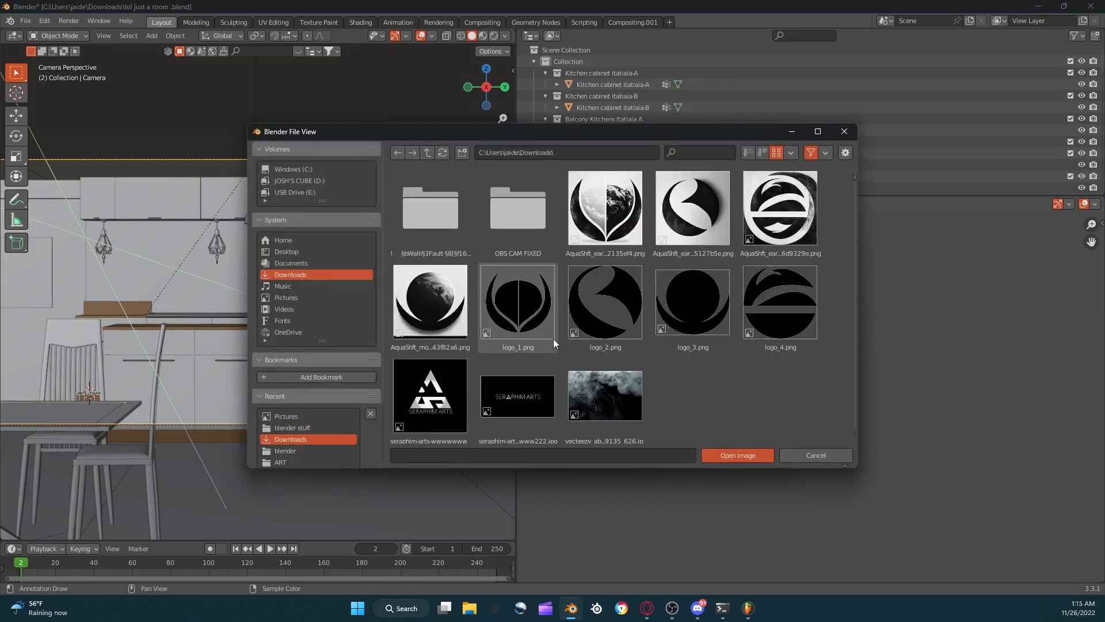
click(277, 298)
click(519, 296)
click(749, 457)
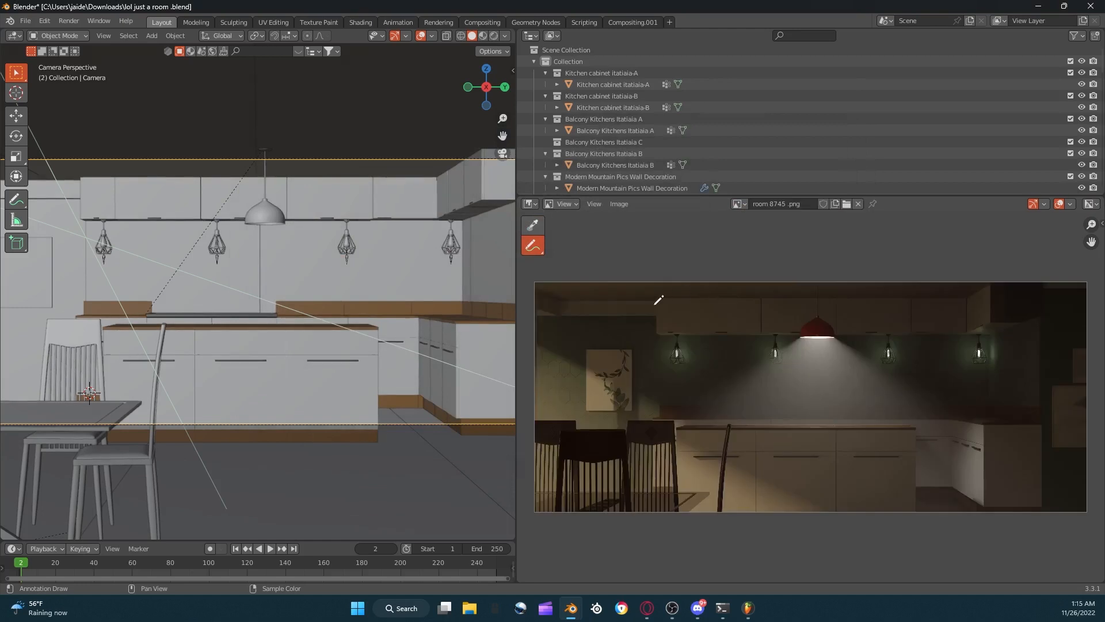
scroll(760, 356, up, 1)
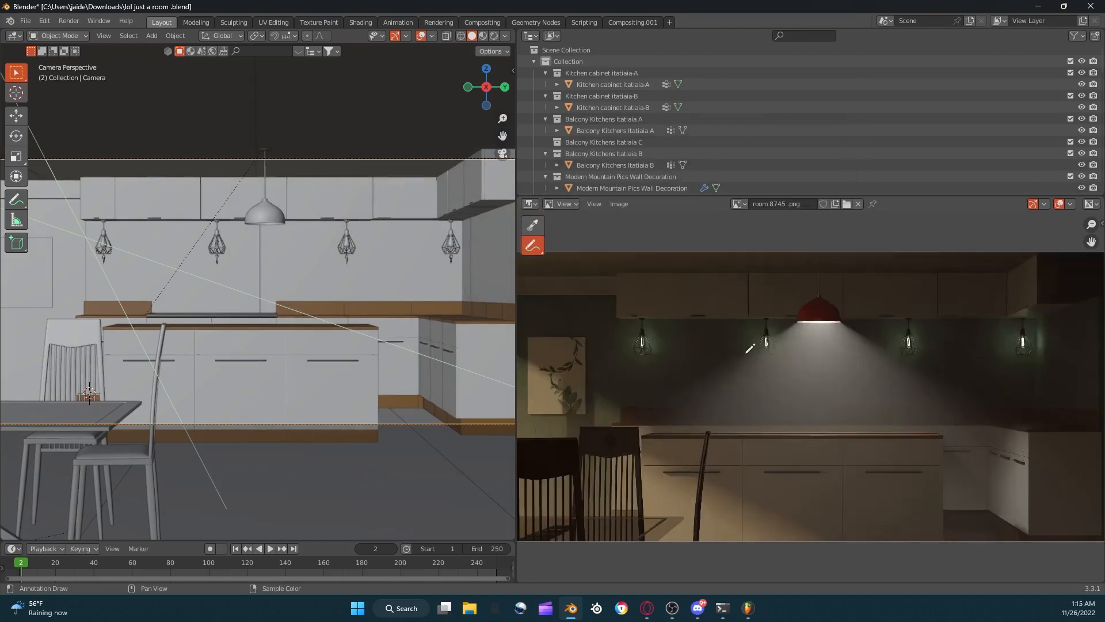
scroll(932, 358, down, 2)
scroll(876, 357, up, 3)
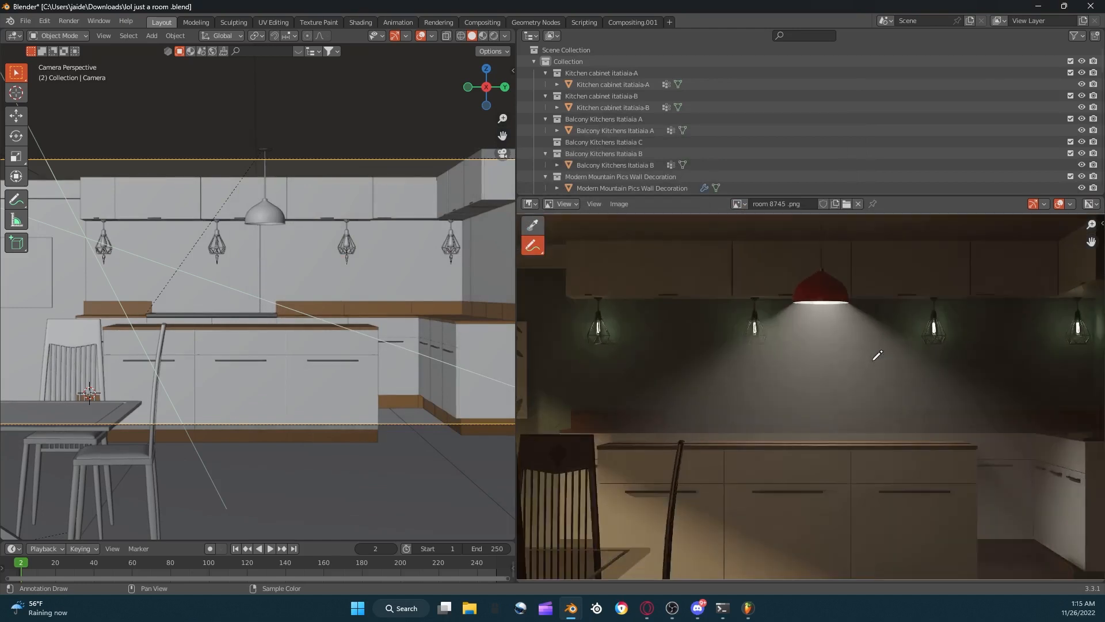
scroll(879, 357, down, 1)
scroll(881, 355, down, 2)
scroll(881, 355, up, 1)
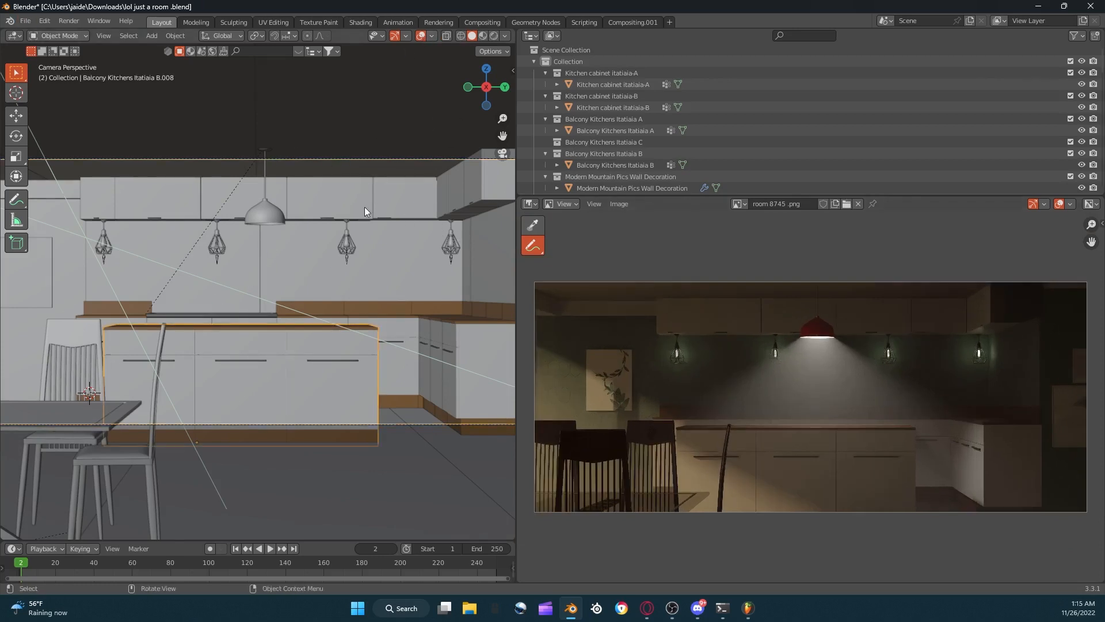
Select the base cabinet and wall cabinet at the kitchen's right end, plus the dining table and the three chairs around it.
click(452, 344)
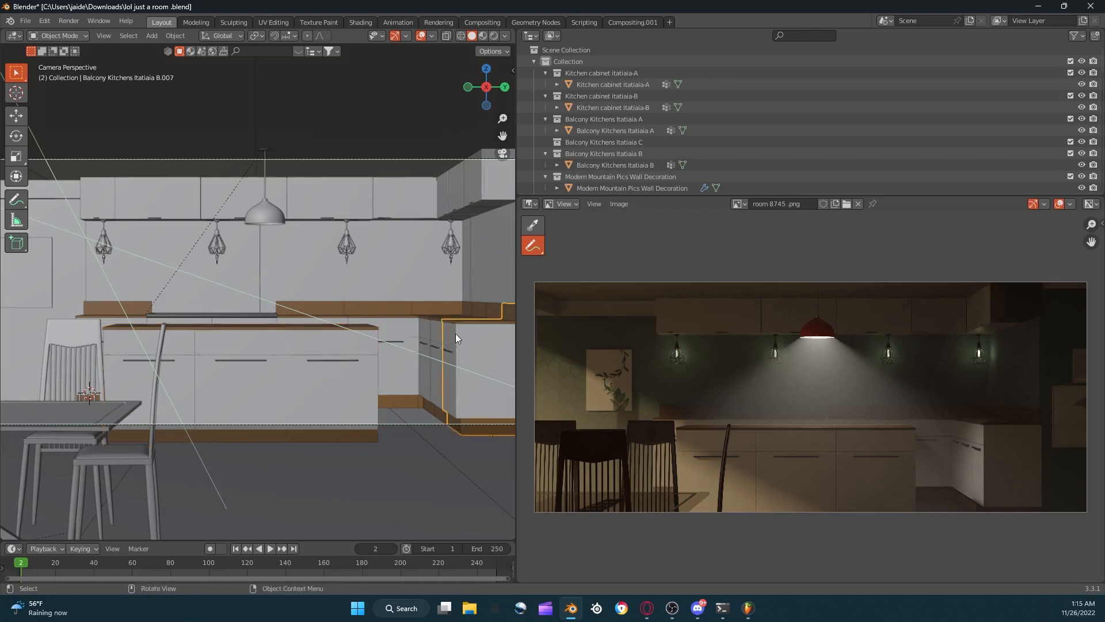
scroll(457, 333, down, 1)
scroll(457, 346, up, 2)
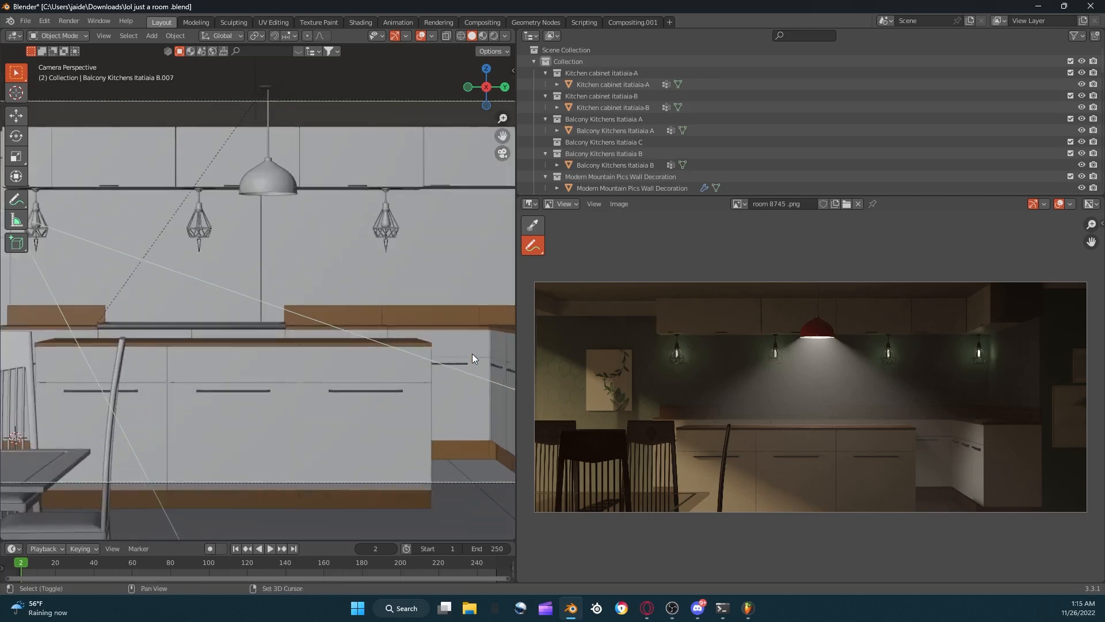
scroll(492, 361, down, 1)
key(ctrl+c)
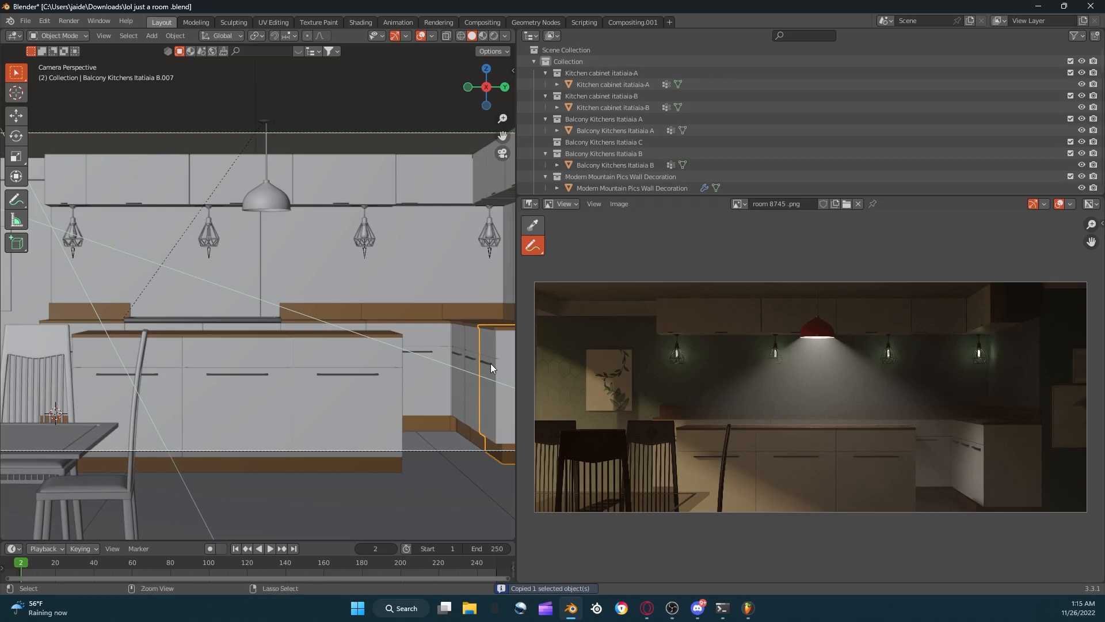
scroll(486, 351, down, 2)
shift+click(446, 199)
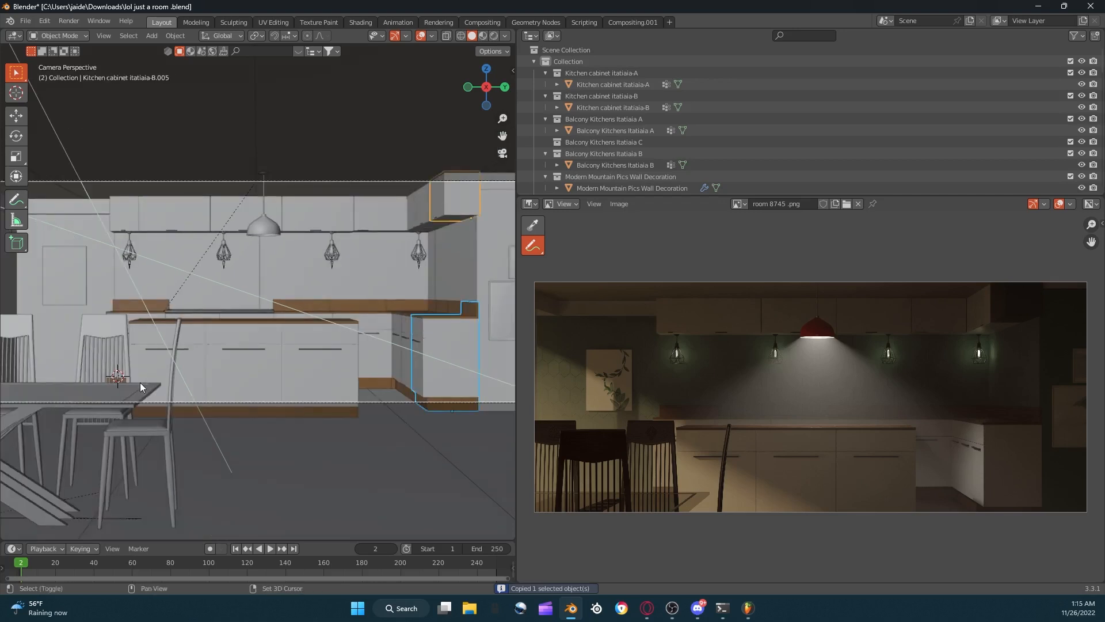
shift+click(140, 382)
shift+click(113, 343)
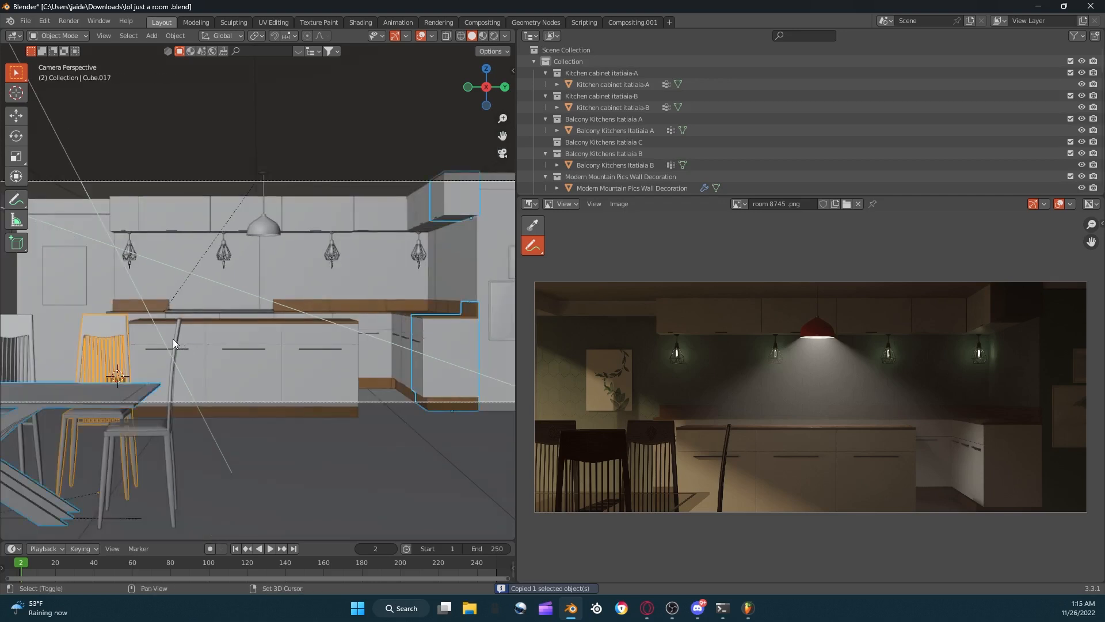
shift+click(173, 339)
scroll(173, 339, down, 1)
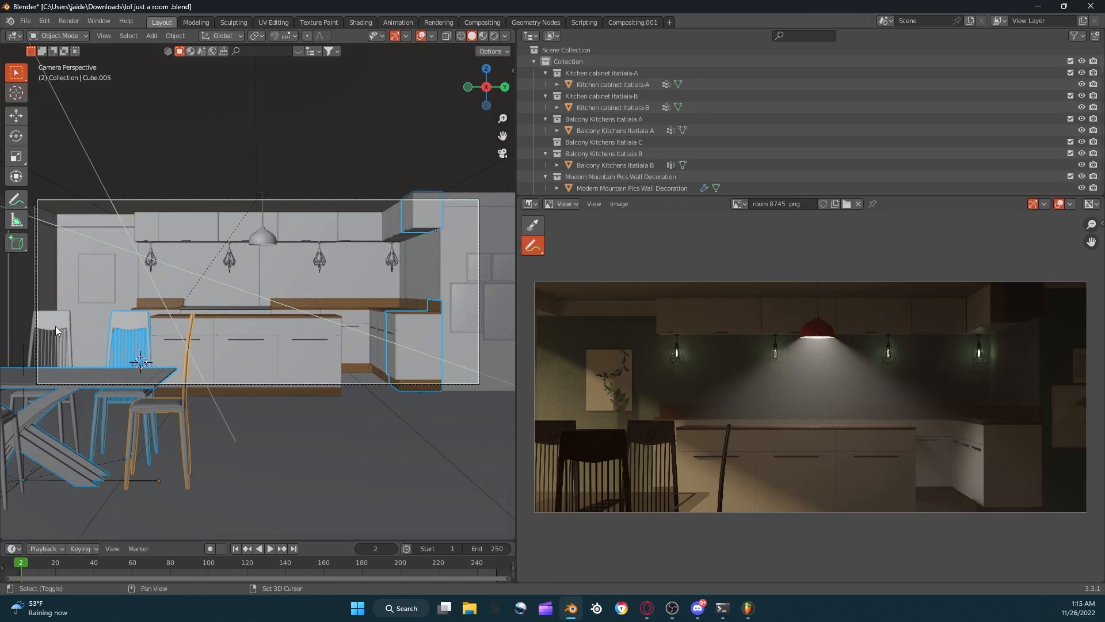
shift+click(55, 326)
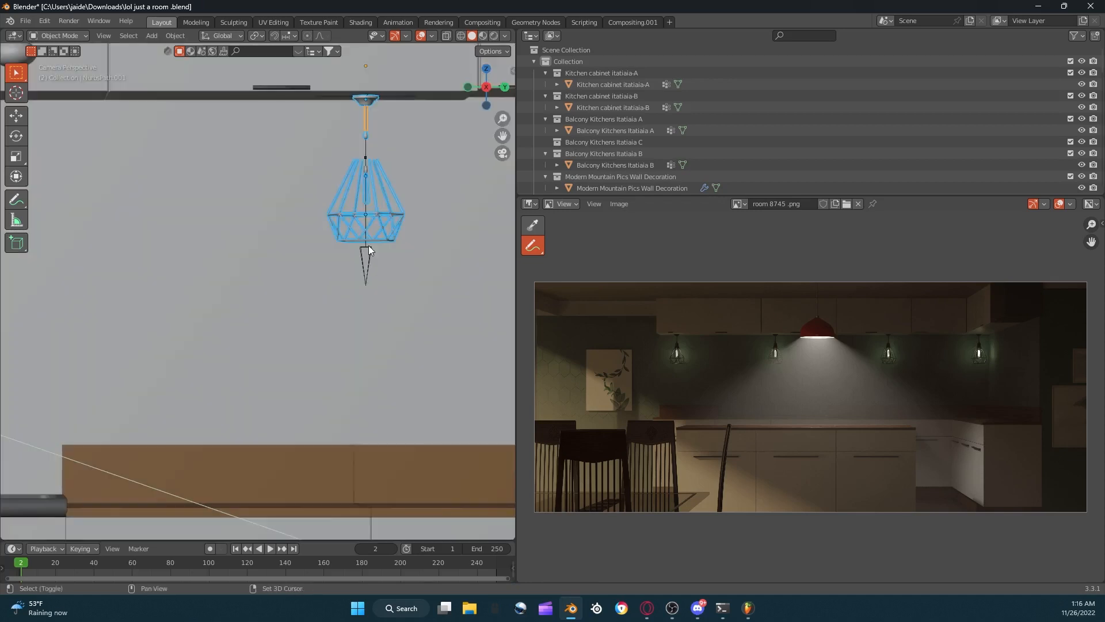
Complete the selection of one hanging cage lamp and add the left wall and its framed picture to the selection.
shift+click(369, 246)
scroll(361, 205, down, 14)
shift+click(136, 292)
shift+click(151, 295)
shift+click(136, 292)
scroll(362, 337, up, 1)
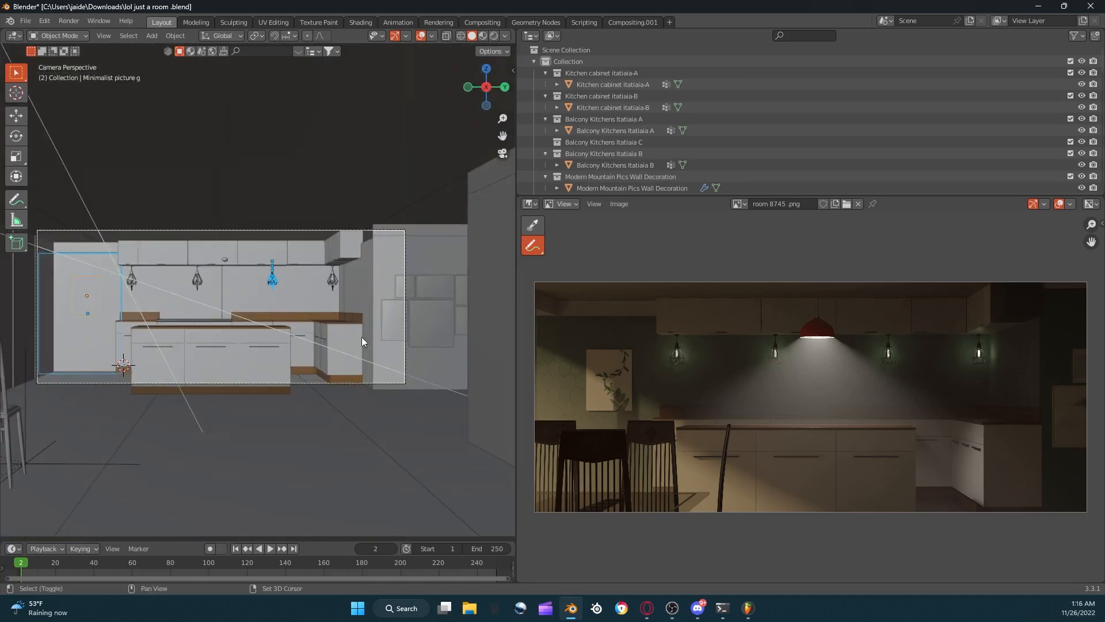
Add the right-end base cabinet, the wall cabinet above it and the surrounding room surfaces to the selection, and copy the selected objects.
shift+click(355, 337)
shift+click(350, 247)
shift+click(386, 236)
shift+click(34, 278)
scroll(32, 276, down, 4)
shift+click(139, 378)
scroll(140, 378, up, 4)
key(ctrl+c)
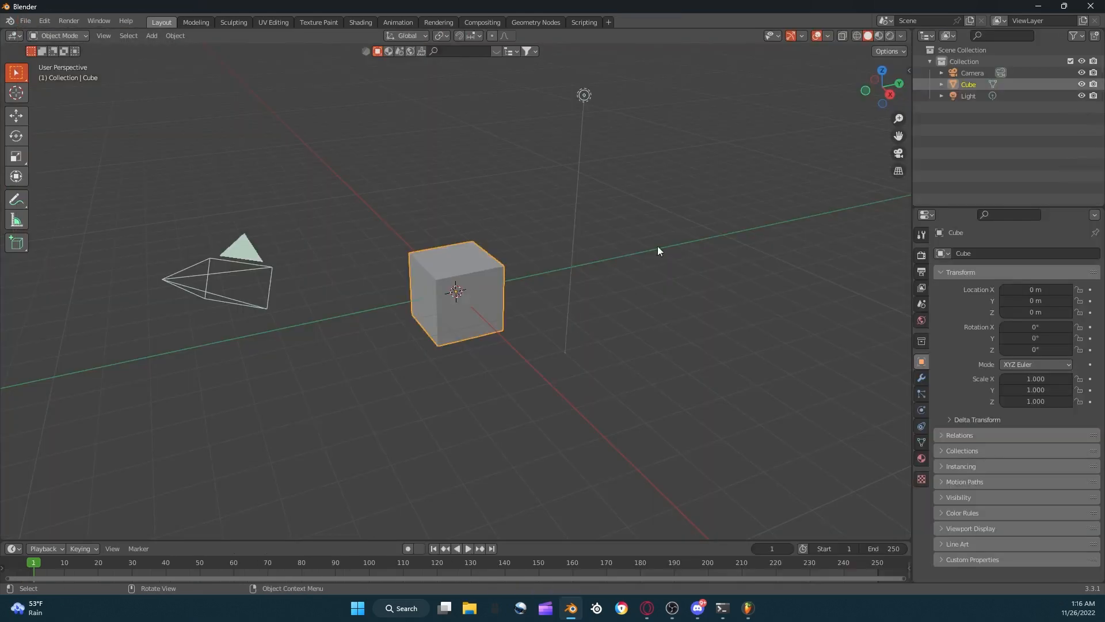
Delete all default objects from the new scene and add a camera.
key(a)
key(Delete)
key(shift+a)
key(shift+a)
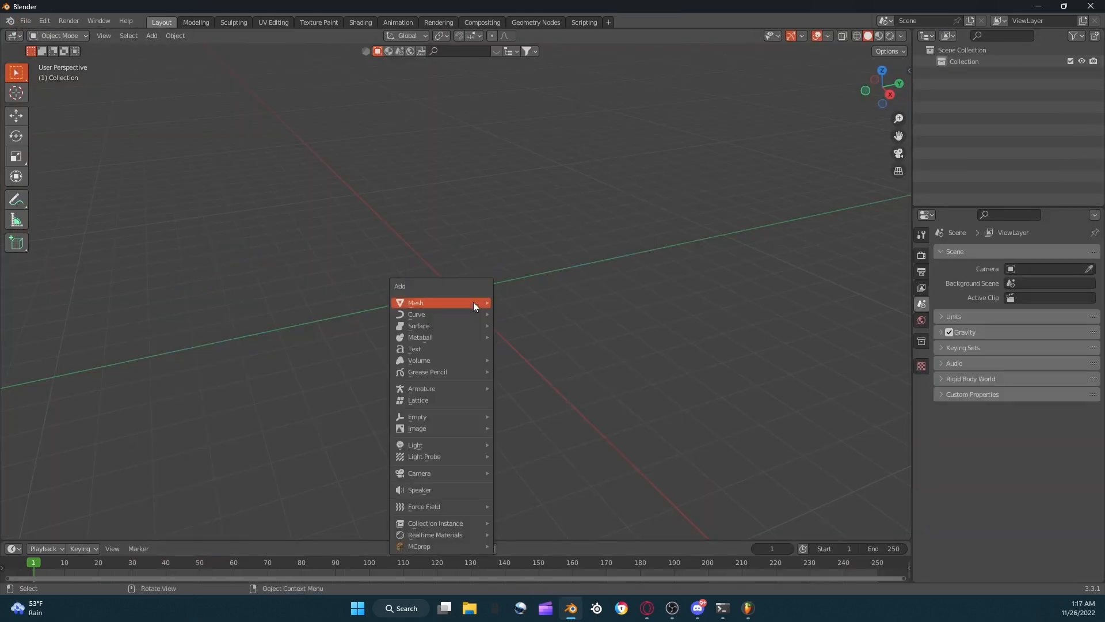
mouse_move(424, 473)
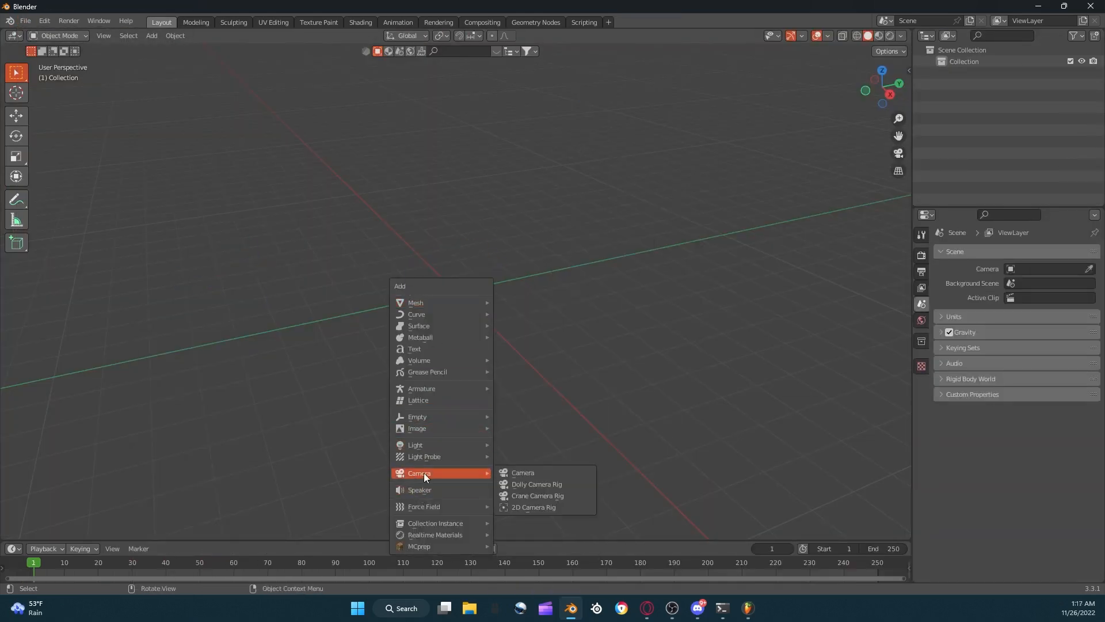
click(534, 473)
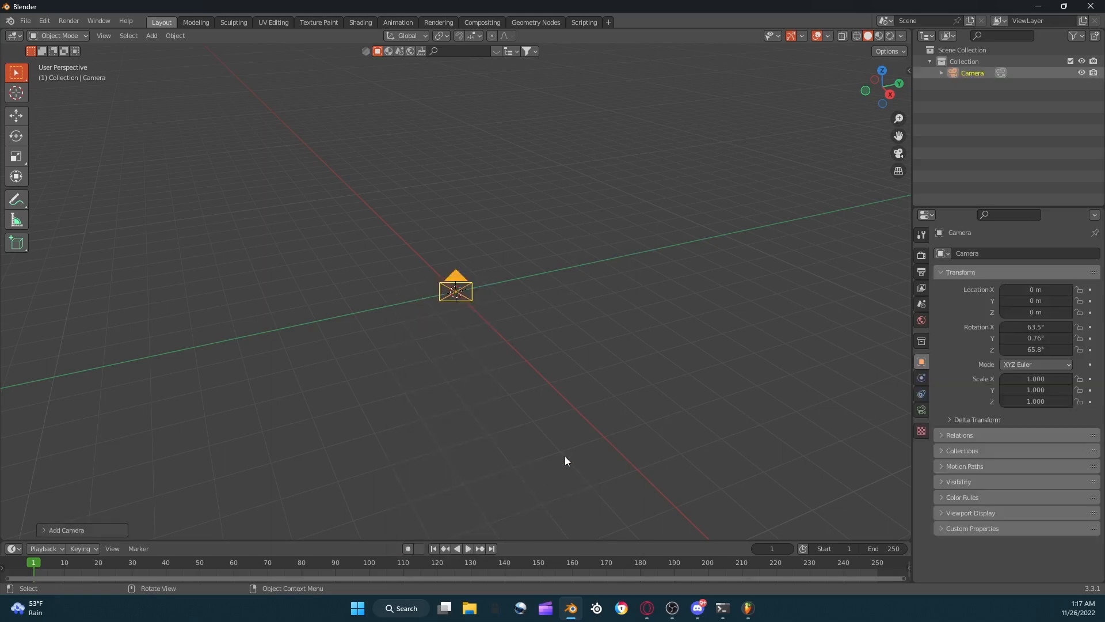
Set the camera's rotation to X 90°, Y 0° and Z 0°.
click(1026, 327)
text(90)
key(Tab)
text(0)
key(Tab)
text(0)
key(Return)
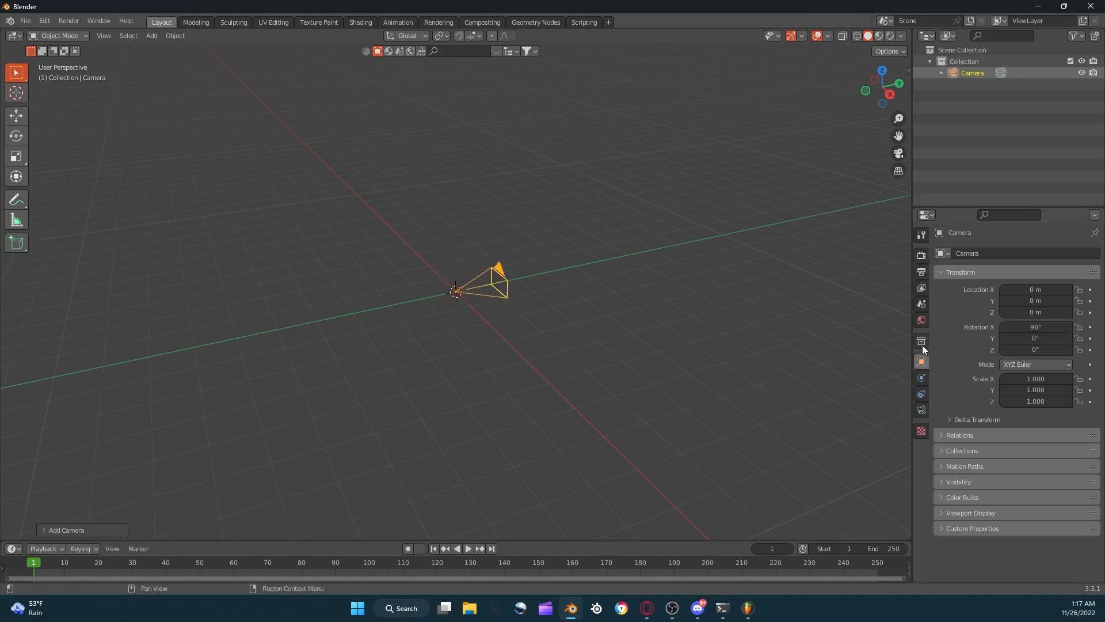
Look through the camera and set its location to Y -10 m and Z 1 m.
click(898, 154)
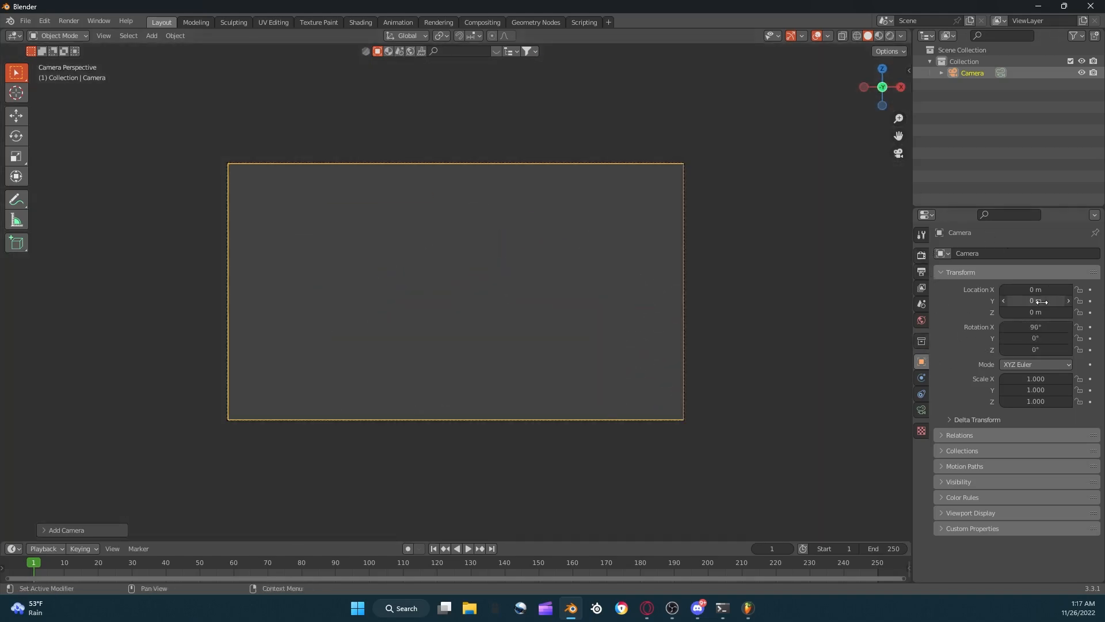
mouse_move(1049, 300)
mouse_down()
mouse_move(1036, 312)
mouse_move(1038, 301)
mouse_up()
click(1038, 300)
key(ctrl+a)
text(-10)
key(Return)
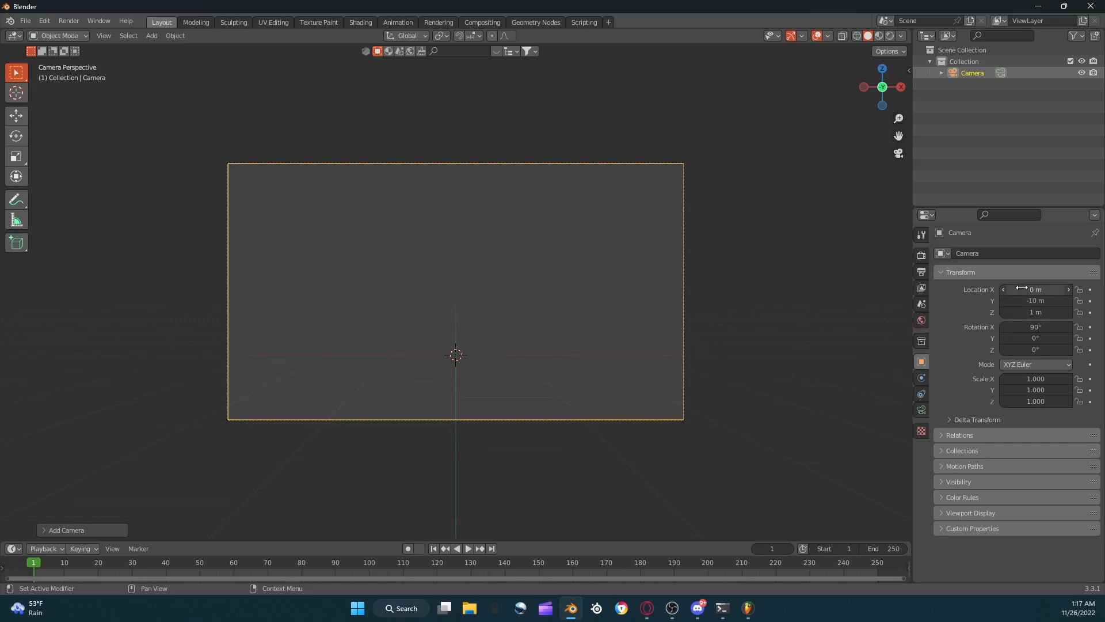
Paste the copied kitchen objects into the new scene.
key(ctrl+v)
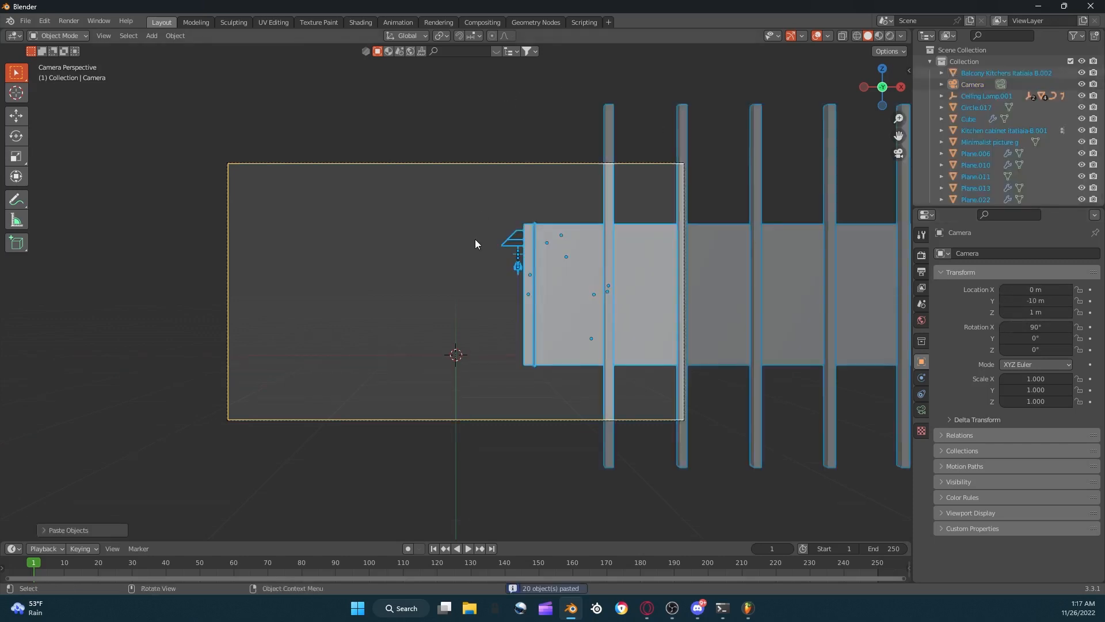
Rotate all pasted kitchen objects by about 90° around the vertical axis in top view.
scroll(489, 235, down, 5)
middle_drag(577, 267, 536, 279)
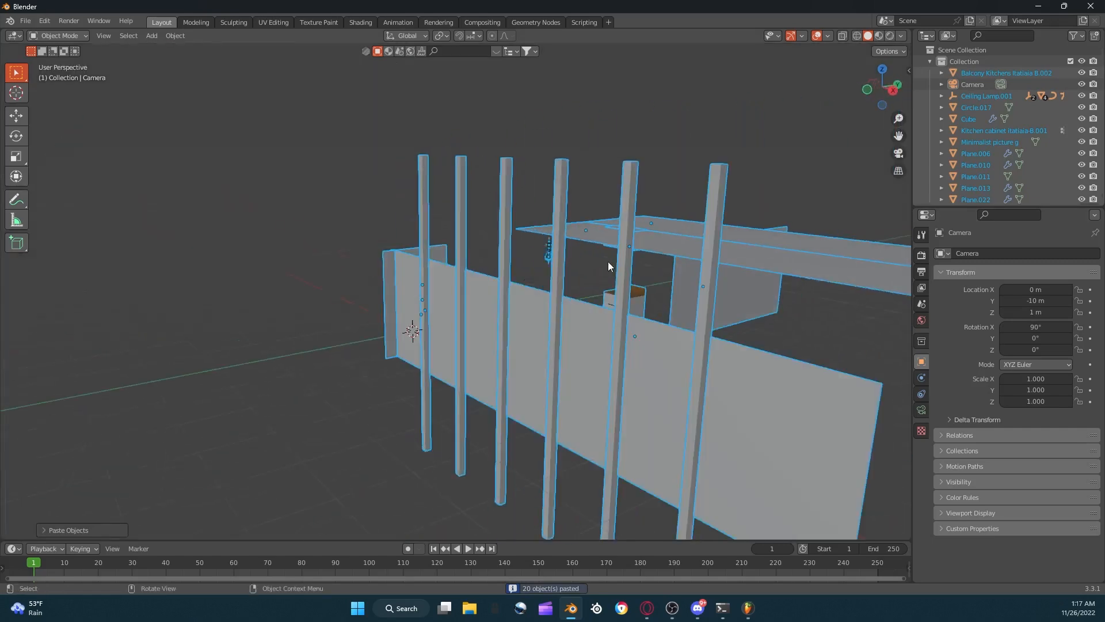
click(883, 70)
key(r)
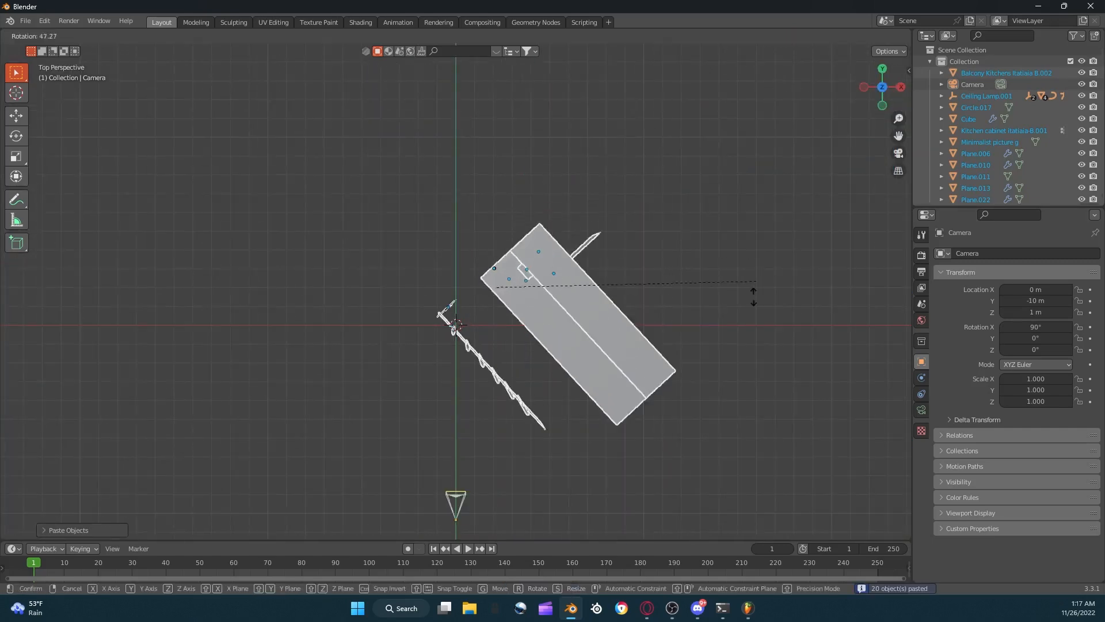
click(641, 417)
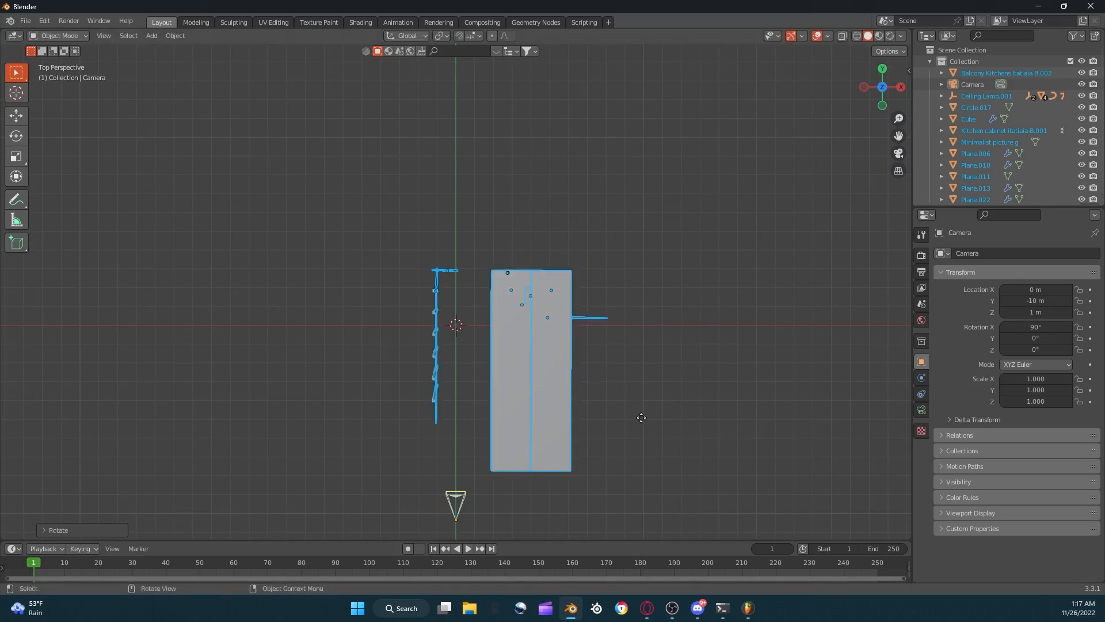
Move all pasted kitchen objects together so the room sits in front of the camera and inside its frame.
key(g)
click(386, 309)
key(g)
click(599, 434)
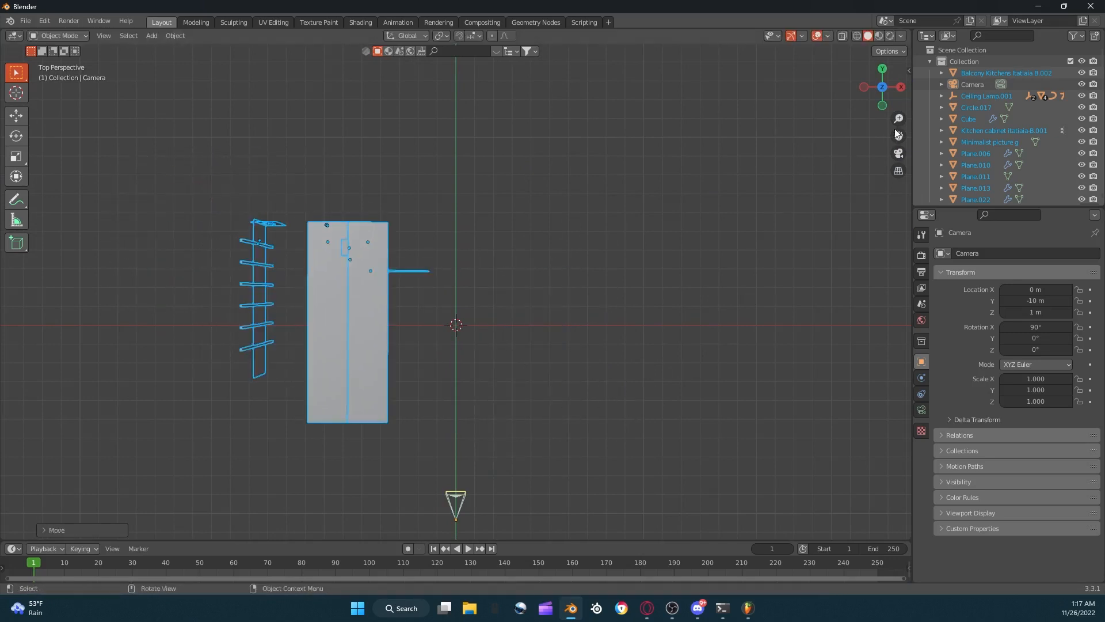
click(899, 154)
scroll(585, 212, up, 5)
key(g)
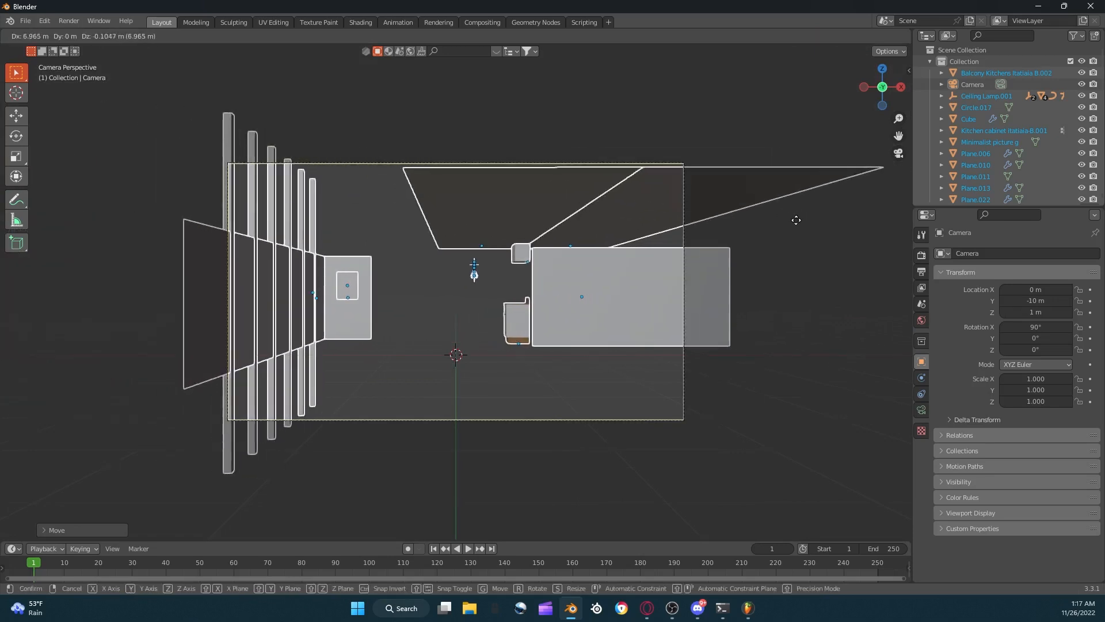
click(804, 215)
Select only the ceiling lamp parts and move them out to the left edge of the camera frame.
scroll(607, 230, up, 6)
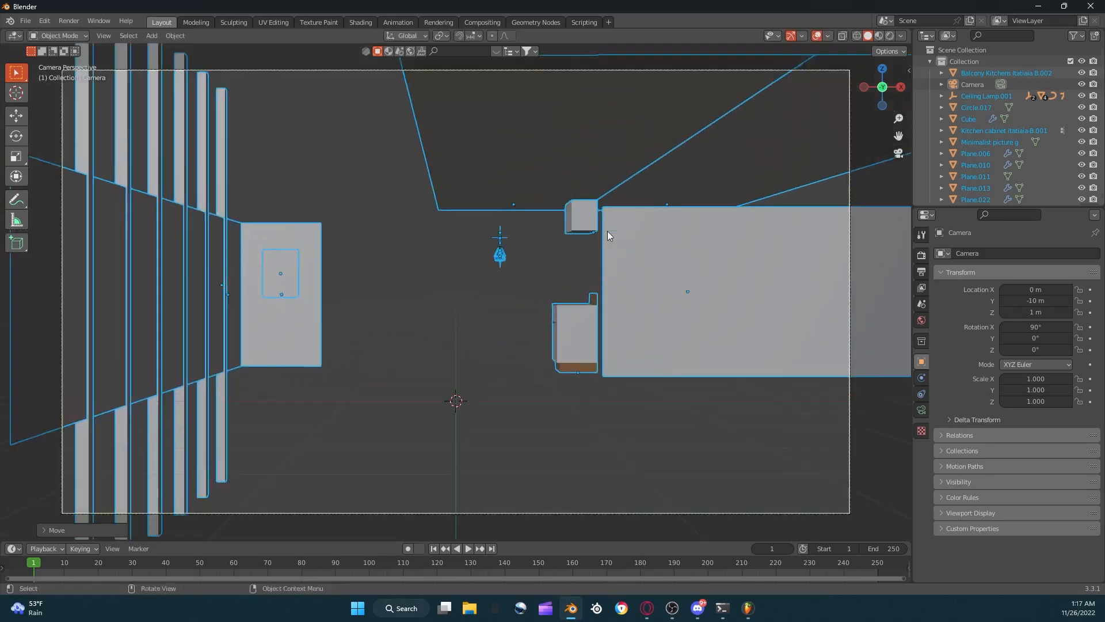
drag(561, 175, 537, 226)
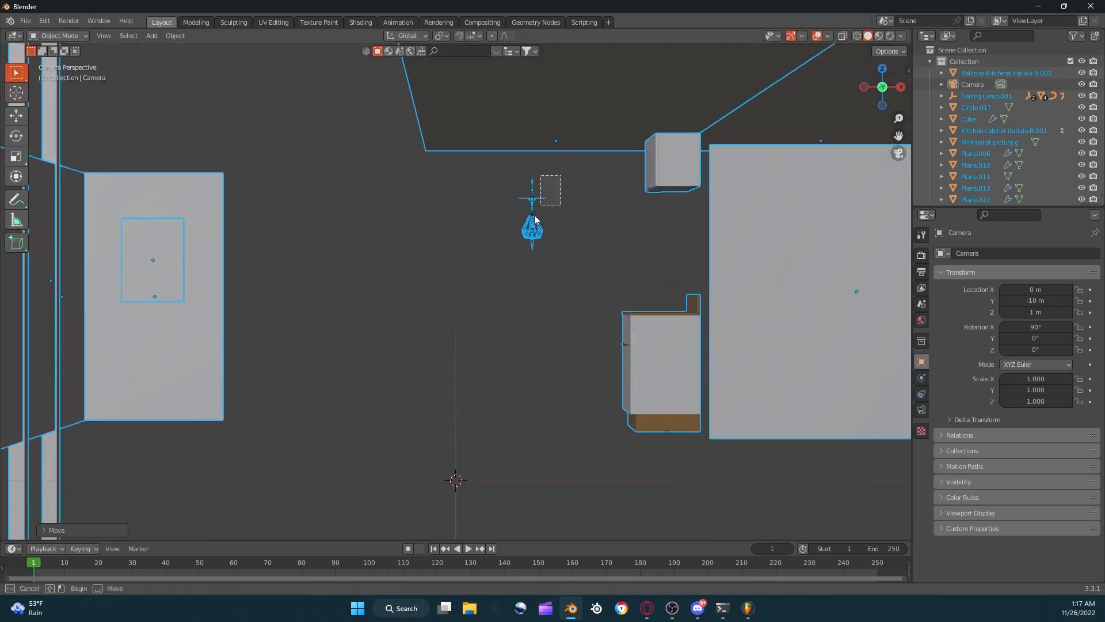
scroll(538, 235, down, 6)
key(g)
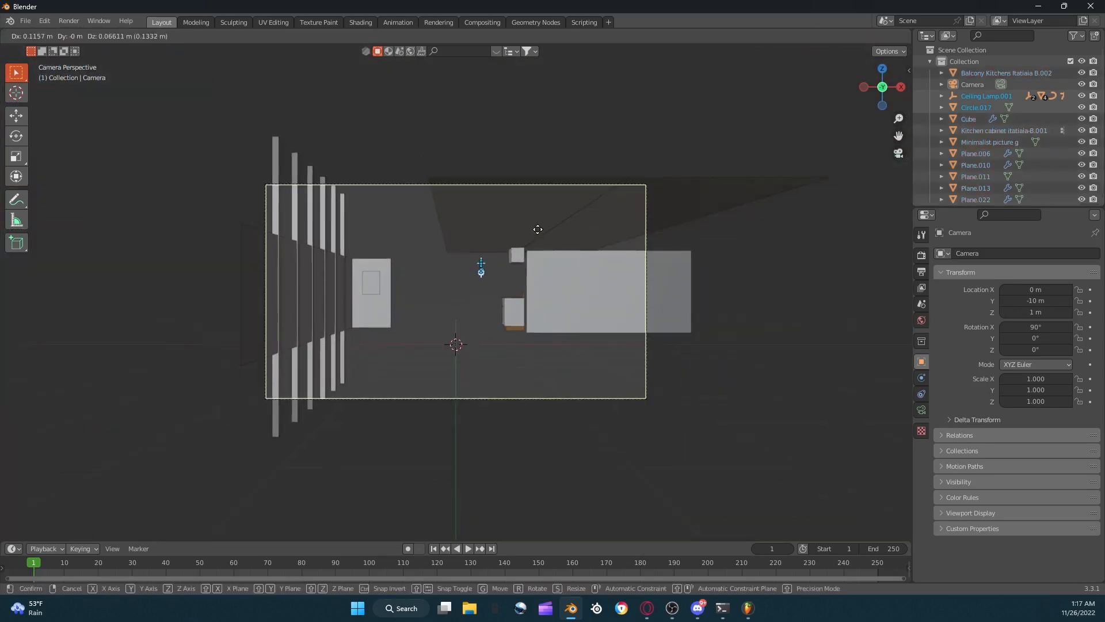
click(280, 233)
Move the row of vertical slats away from the room to about X -9.7 m and Y 2.9 m.
click(278, 233)
click(882, 69)
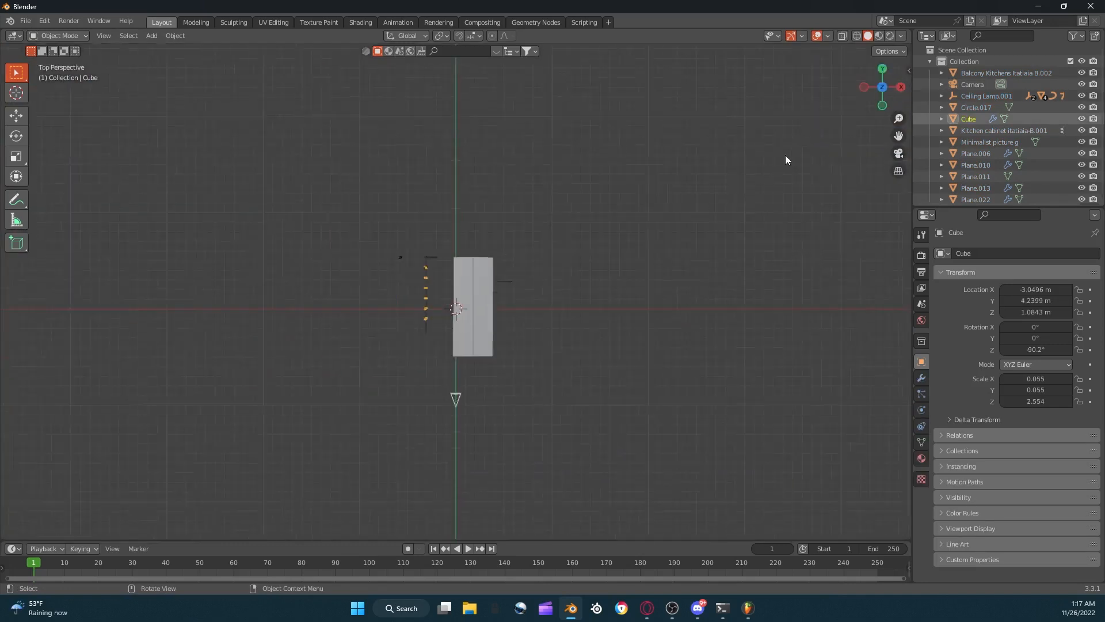
scroll(423, 253, up, 5)
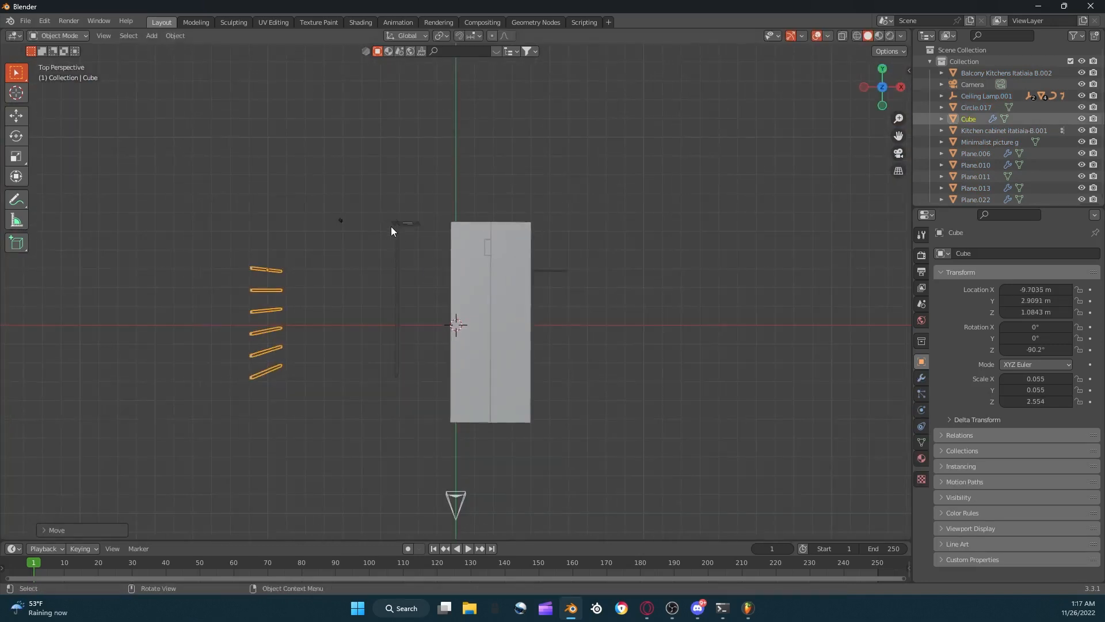
Move the picture and its two wall planes out behind the slats, and place the picture beside the ceiling lamp.
click(388, 252)
key(g)
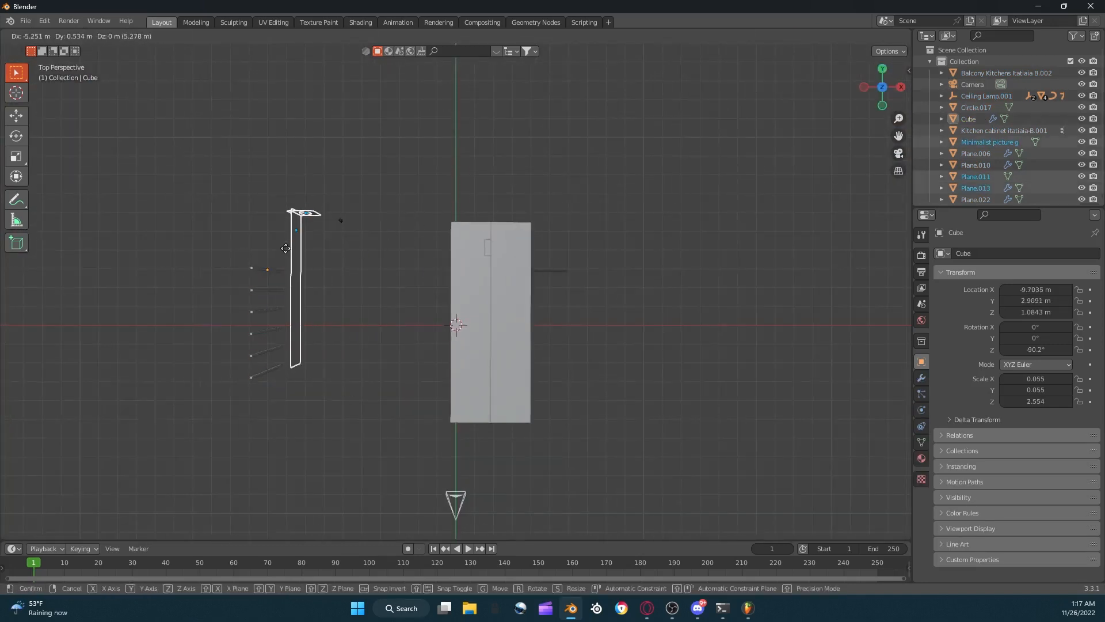
right_click(267, 146)
click(288, 118)
click(289, 116)
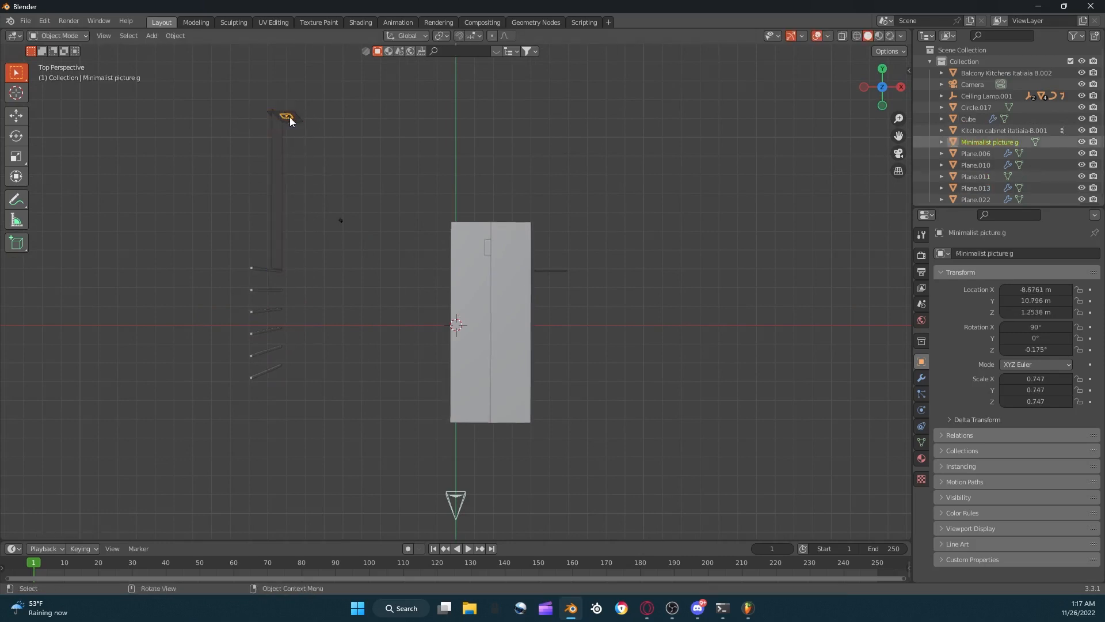
key(g)
click(354, 226)
Move the small end wall plane in front of the slats, to about X -10 m and Y -3.9 m.
click(294, 121)
key(g)
click(272, 407)
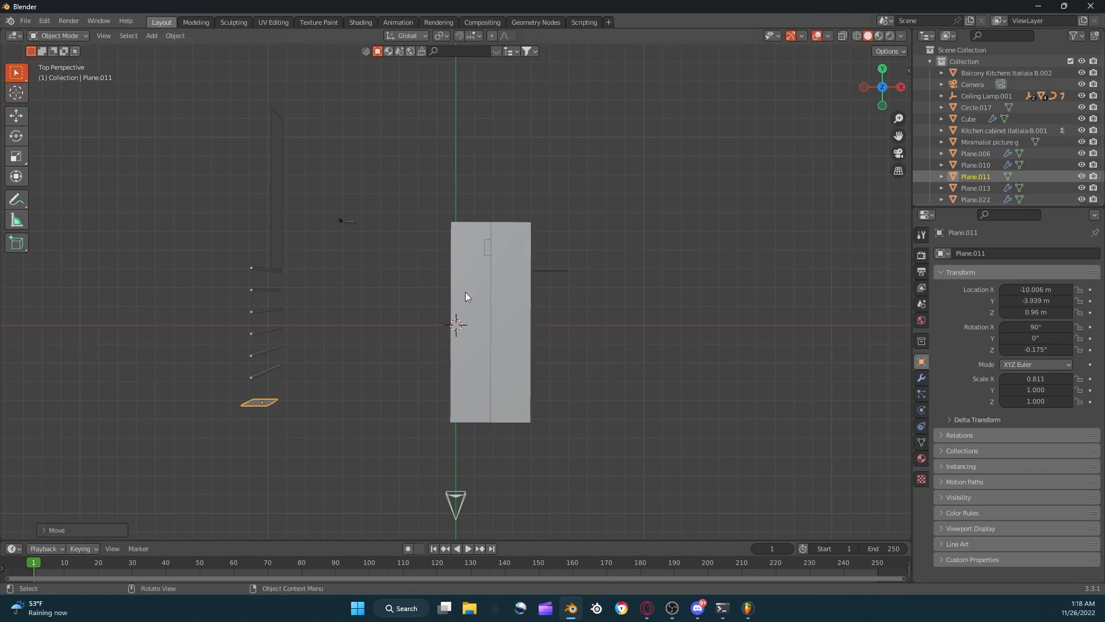
Move one large ceiling plane to about X -5.8 m and Y 15.5 m, and delete the adjacent large plane.
click(484, 262)
key(g)
click(341, 513)
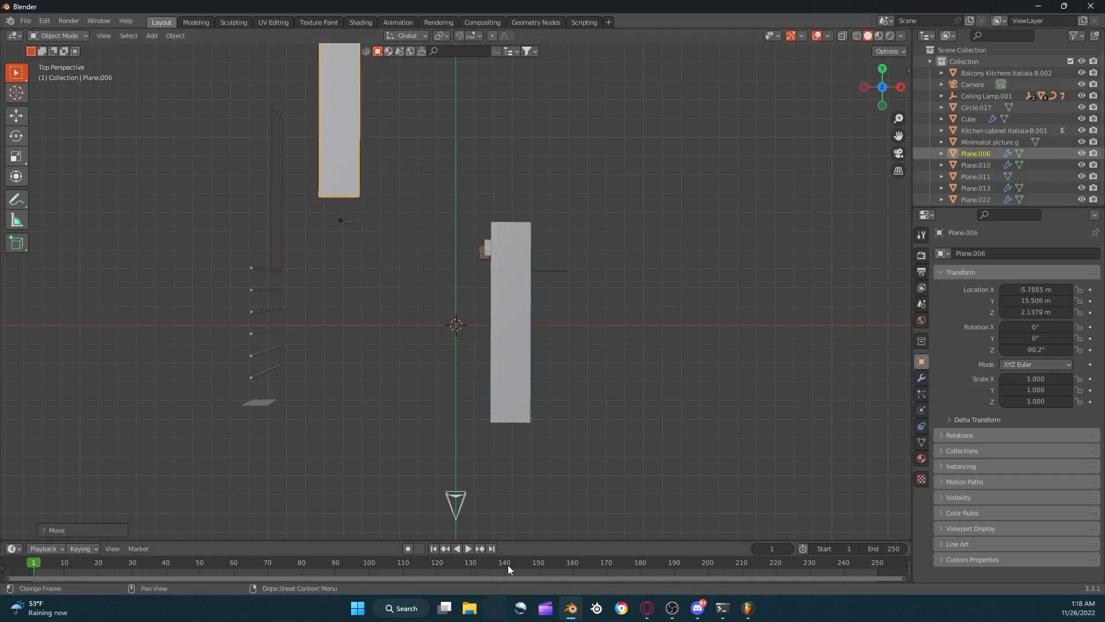
click(499, 320)
right_click(502, 324)
click(497, 322)
Select the remaining wall plane behind the cabinets and move it back beside the ceiling plane.
drag(530, 247, 489, 319)
key(g)
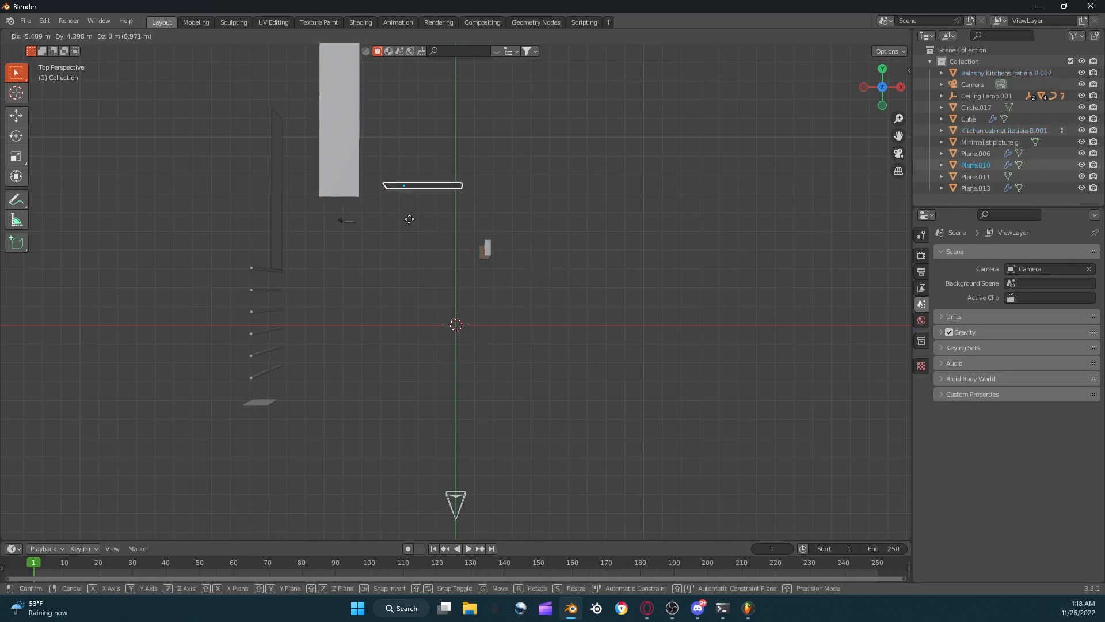
click(408, 230)
Move the wall cabinet to about X 0.83 m and Y 5.29 m, clear of the base cabinet.
click(489, 244)
key(g)
click(471, 218)
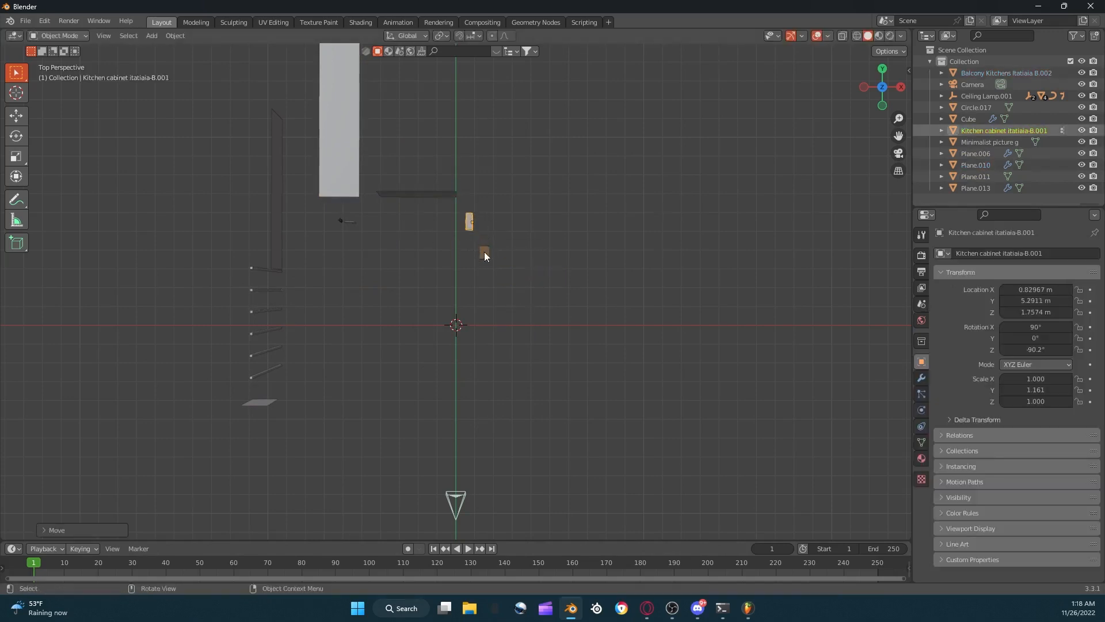
Move the base cabinet away from the wall cabinet and rotate it to about -5.7° around Z.
click(485, 252)
key(g)
click(357, 272)
key(r)
click(379, 152)
Scale the base cabinet up to about 2.39 and move it to about X 3.9 m and Y -4 m.
key(g)
click(470, 286)
key(s)
click(696, 278)
key(g)
click(773, 278)
Fit the base cabinet into the camera frame at about X 0.77 m and Z -0.05 m, scaled to about 2.07.
key(KP_0)
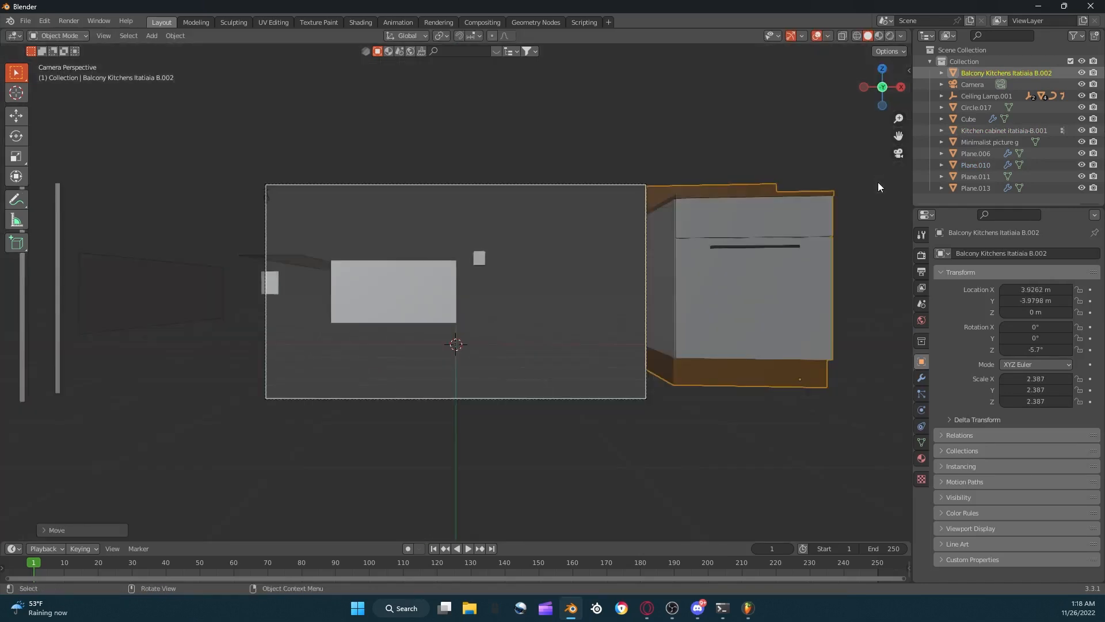
key(g)
click(635, 265)
scroll(634, 265, up, 1)
key(s)
click(641, 262)
key(g)
click(581, 250)
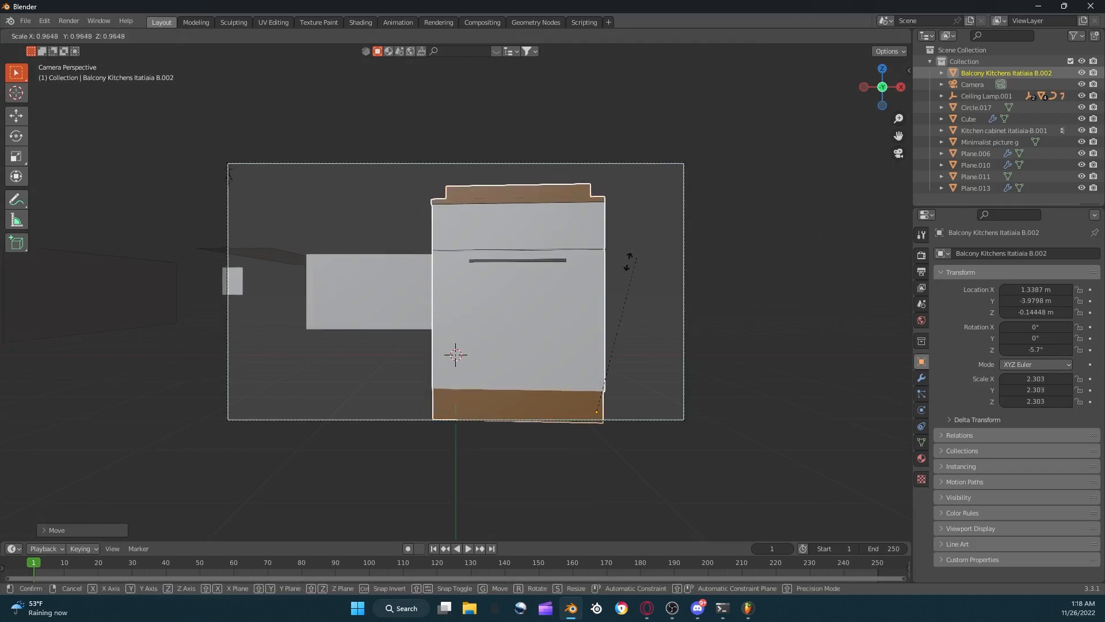
Examine the base cabinet's mesh in edit mode and its placement in the scene from several angles.
middle_drag(708, 216, 652, 241)
key(Tab)
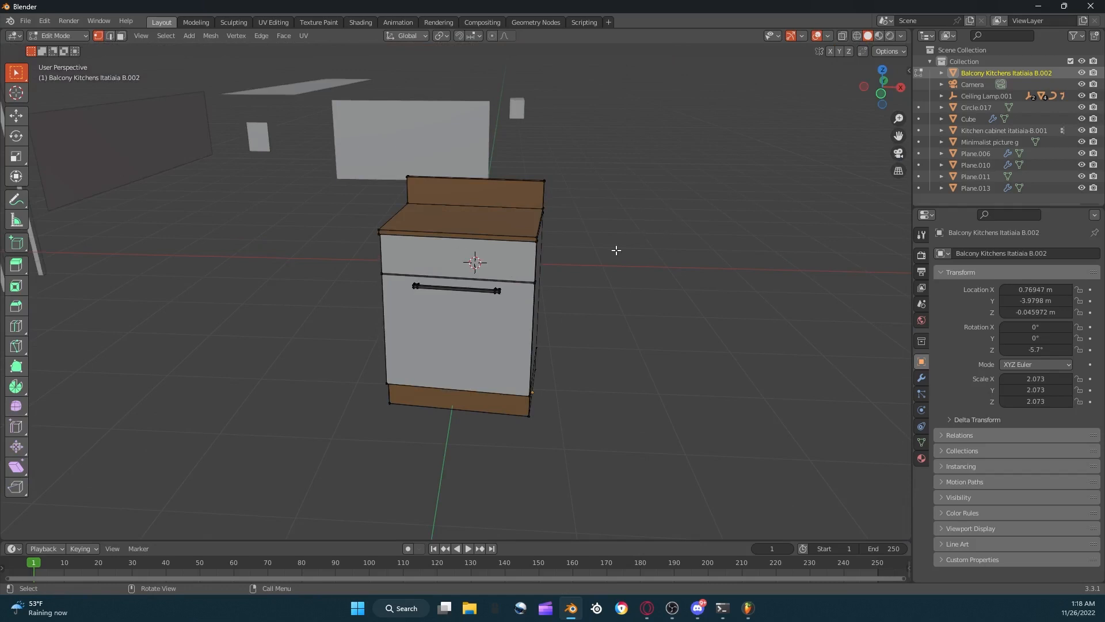
scroll(578, 247, down, 5)
middle_drag(572, 241, 522, 267)
scroll(550, 235, up, 6)
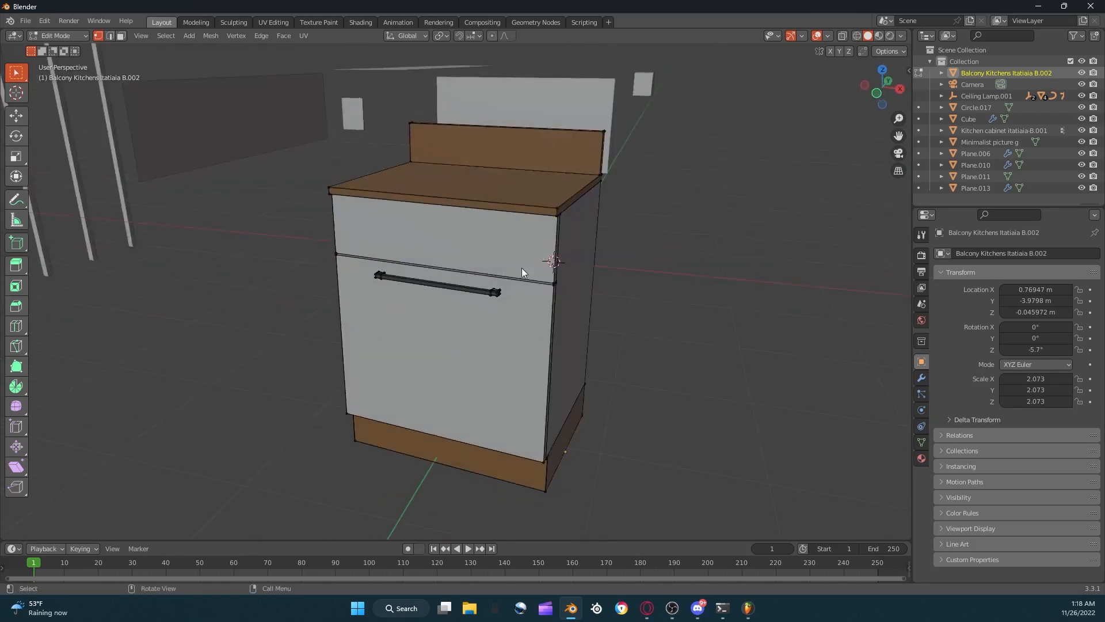
key(Tab)
middle_drag(518, 217, 508, 290)
scroll(598, 217, down, 8)
scroll(562, 223, up, 8)
scroll(519, 226, down, 10)
scroll(509, 317, up, 9)
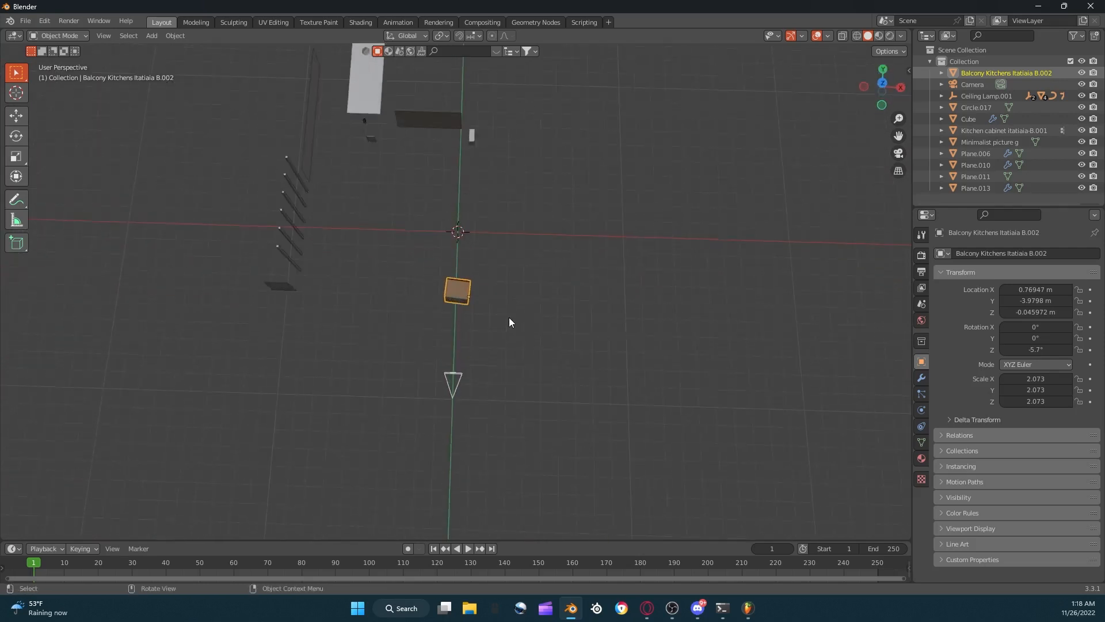
Move the base cabinet along the X axis to about 8.3 m.
key(g)
key(x)
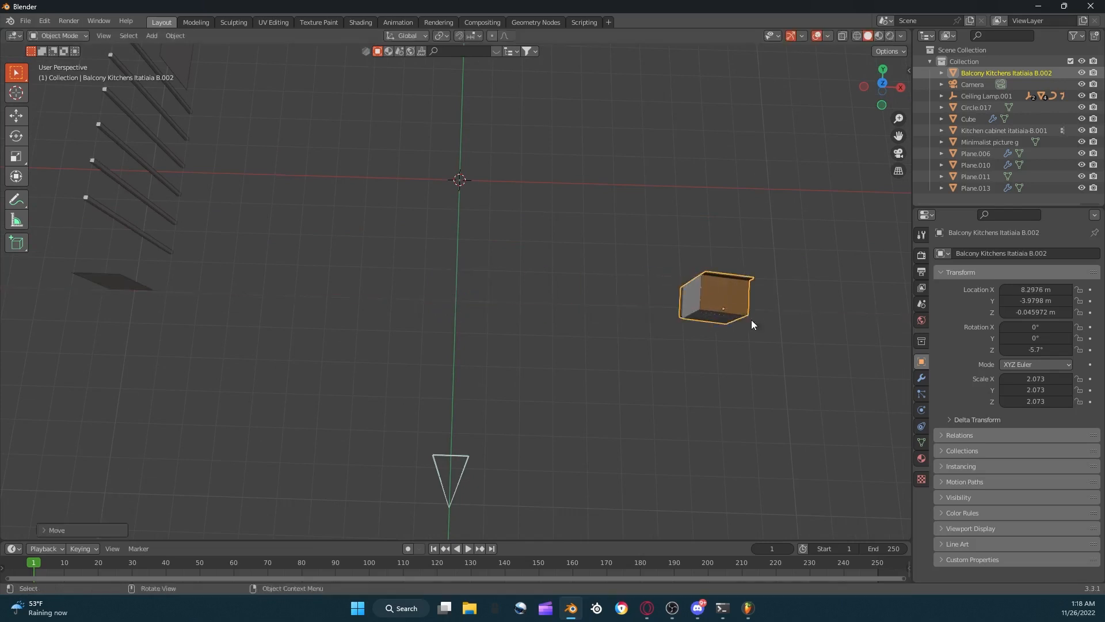
click(751, 320)
scroll(520, 218, down, 6)
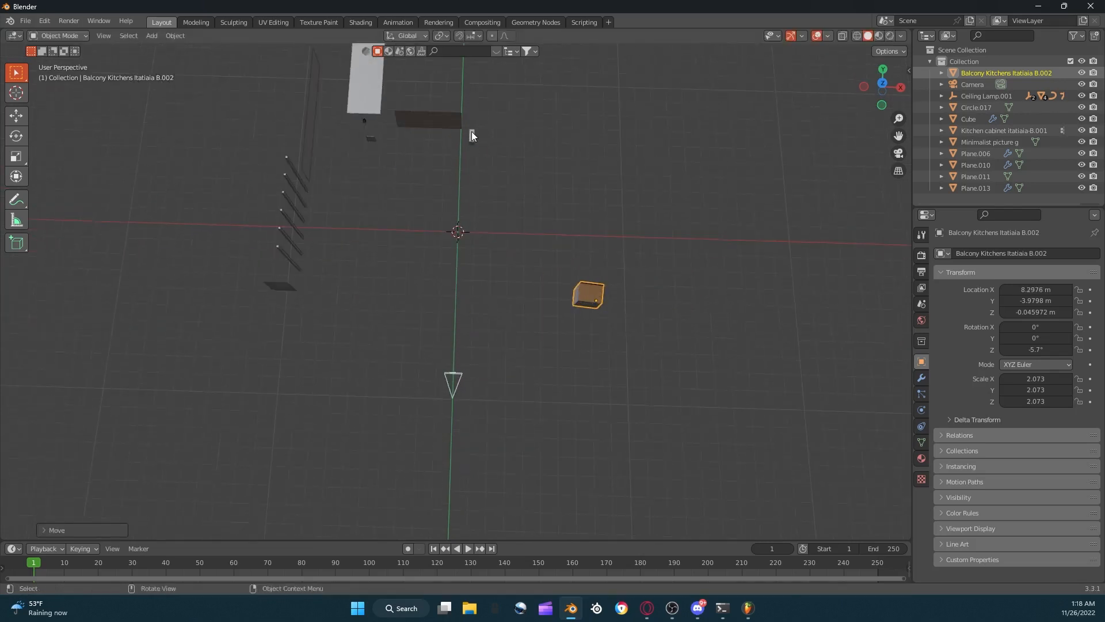
Select the wall cabinet and scale it up strongly.
click(471, 135)
key(s)
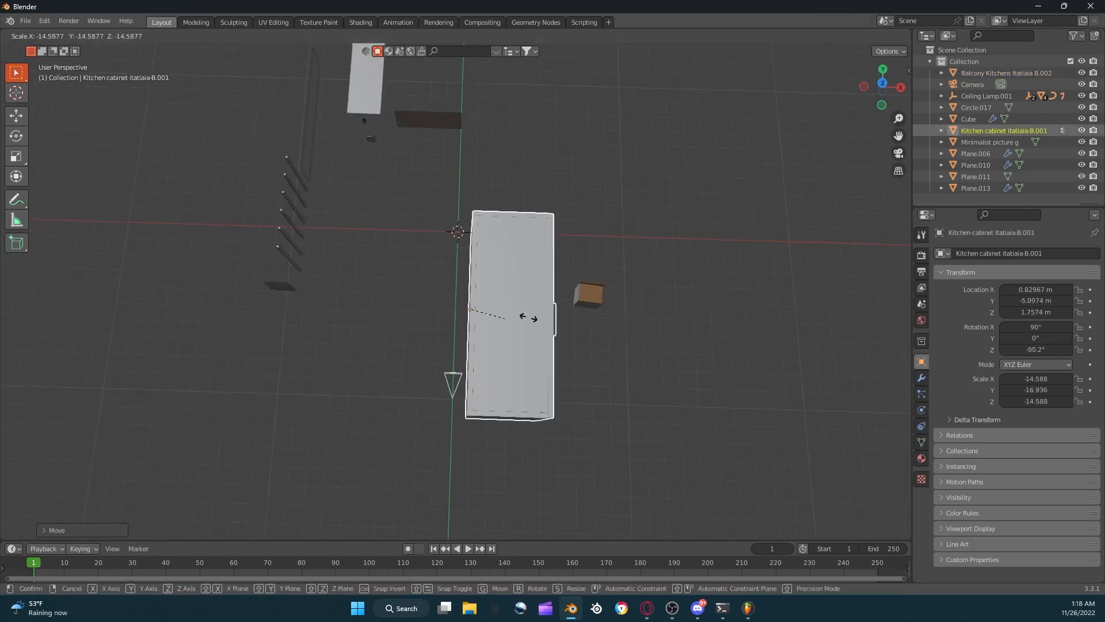
click(436, 307)
Try to rotate the enlarged wall cabinet freely so that it faces the camera.
key(r)
click(792, 165)
key(KP_0)
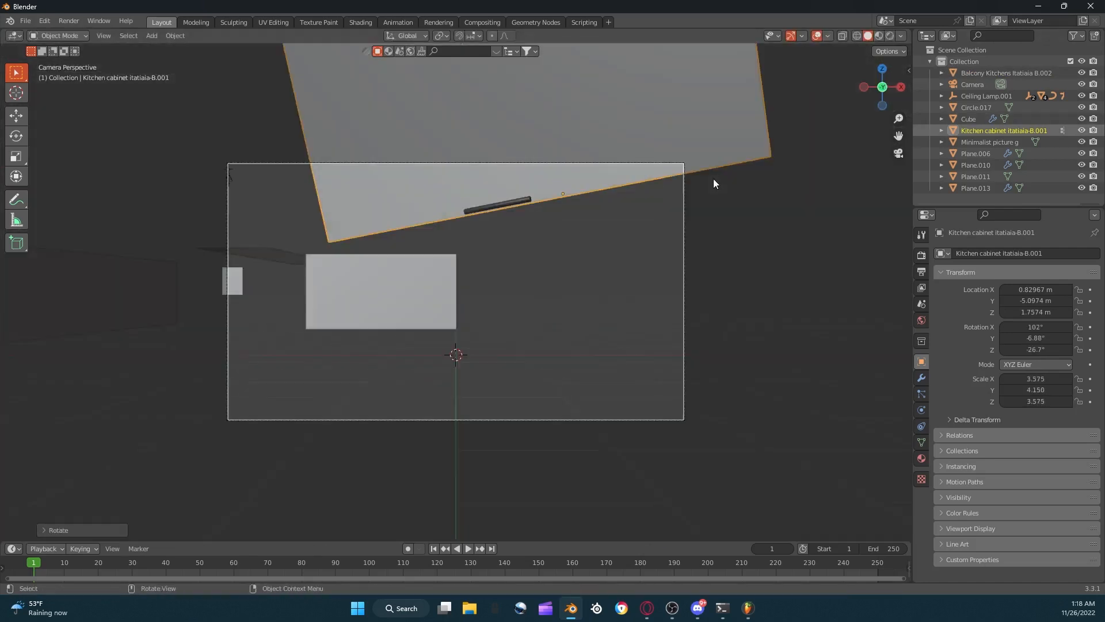
key(ctrl+z)
key(ctrl+z)
key(r)
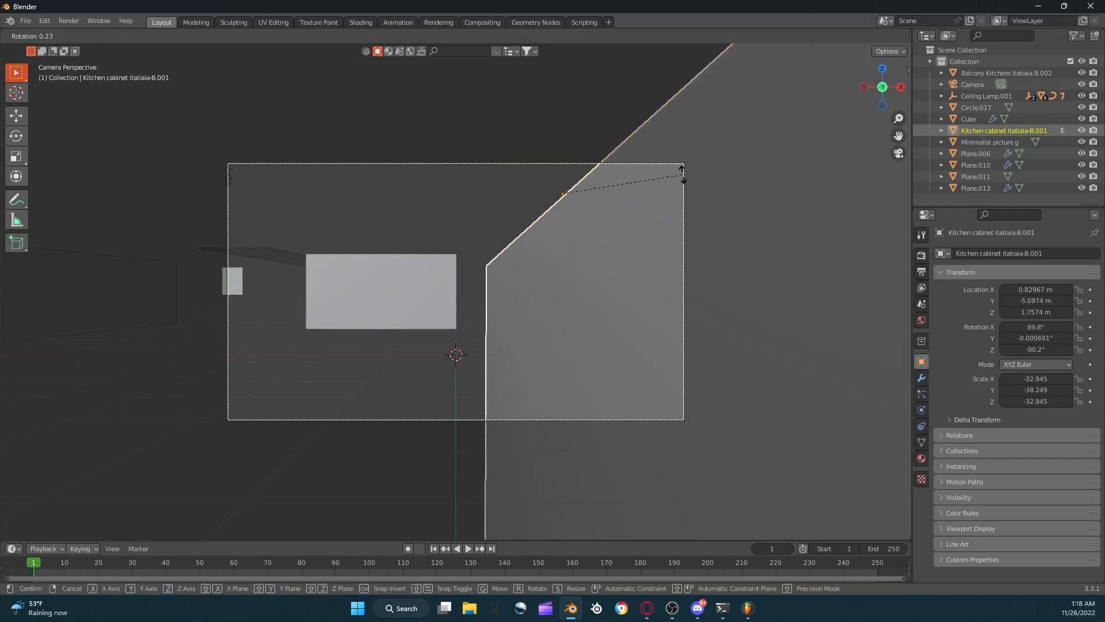
click(450, 222)
key(ctrl+z)
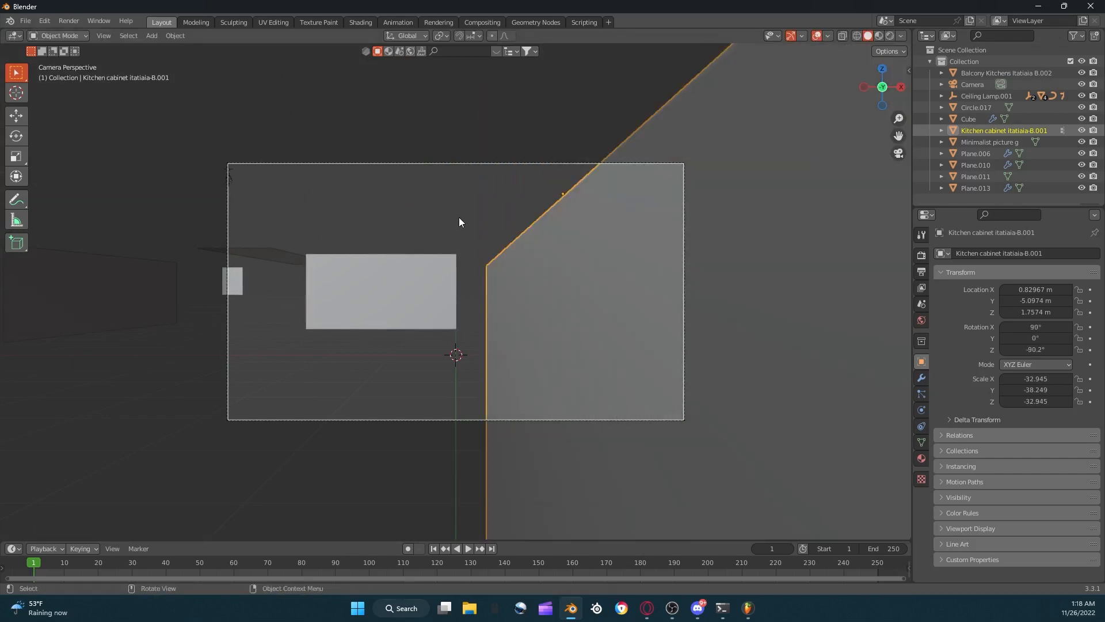
Rotate the wall cabinet around the global Z axis to about -154°.
key(r)
key(x)
key(z)
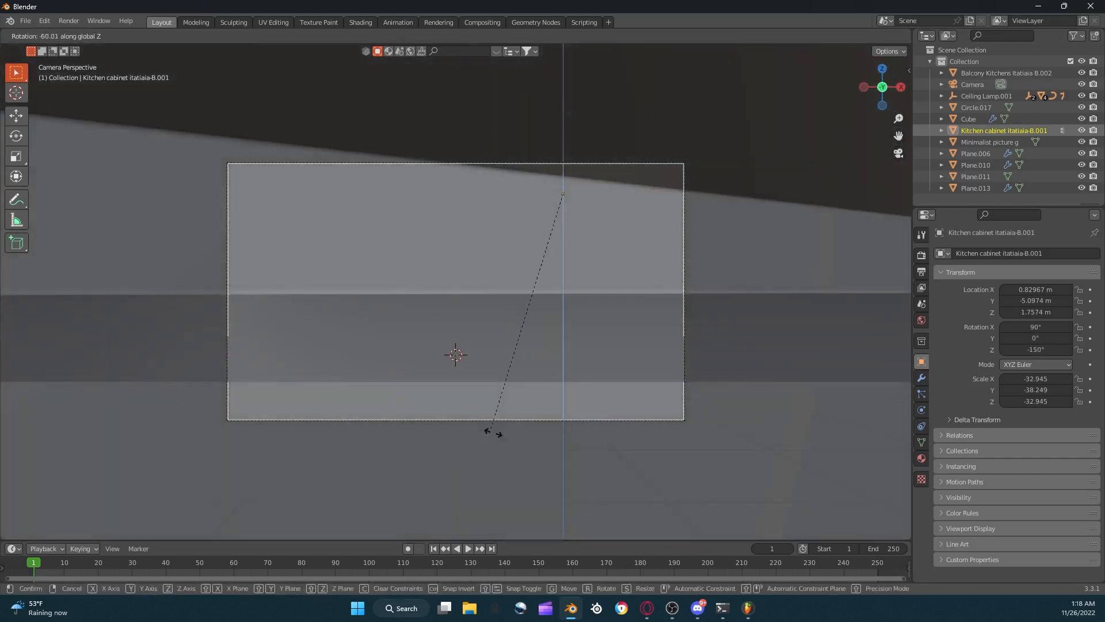
click(528, 394)
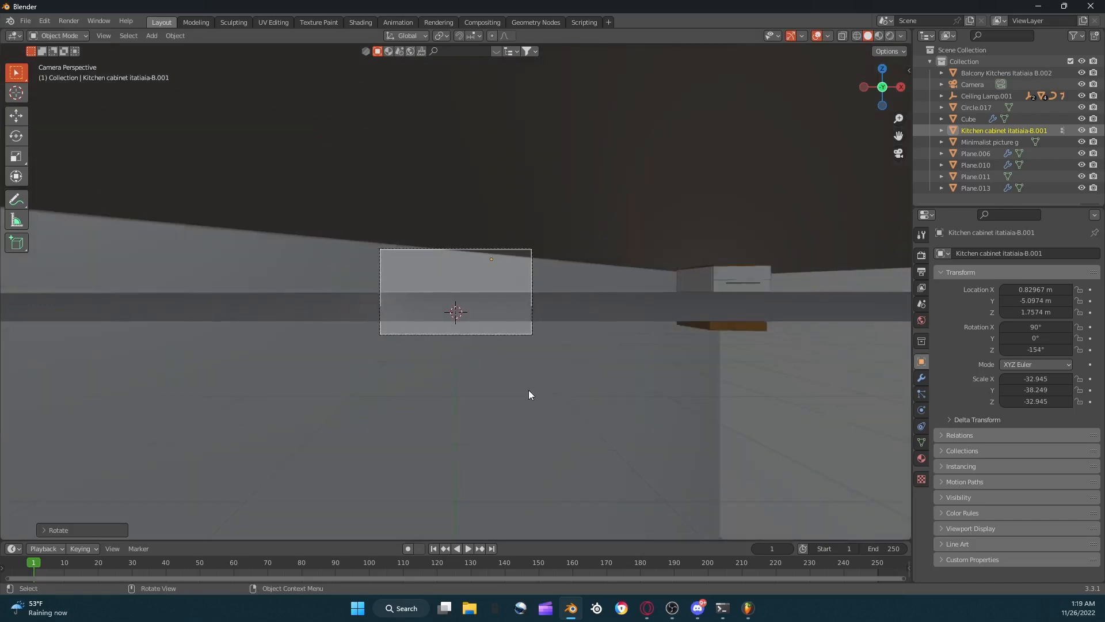
Move the wall cabinet along Y to about 8.48 m and scale it down to about -14.74.
key(g)
key(y)
click(521, 478)
key(s)
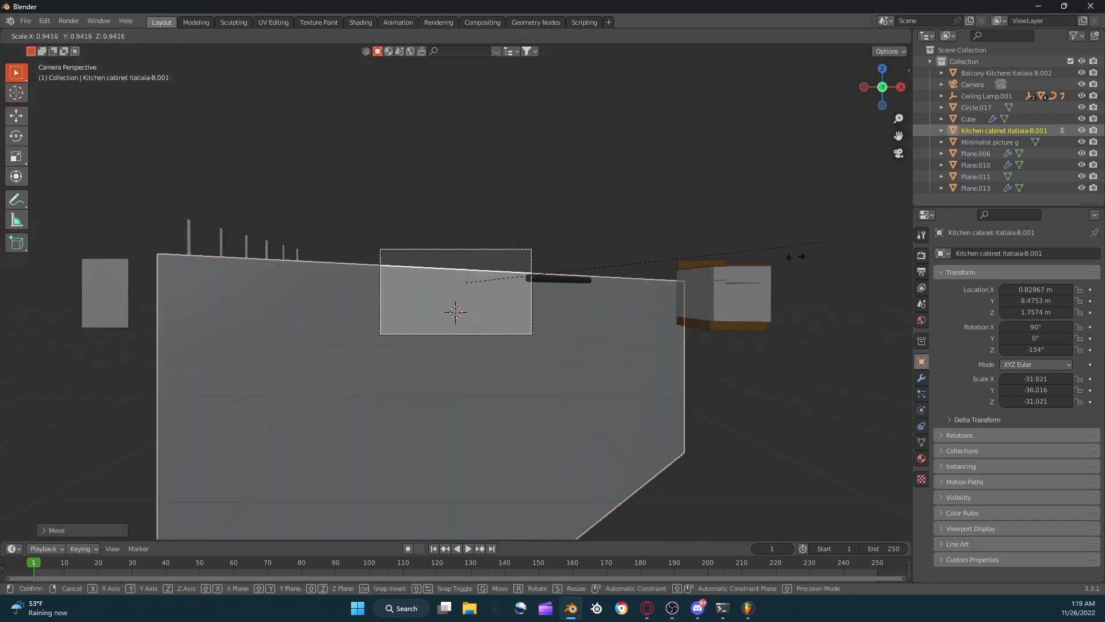
click(576, 403)
Try to rotate the wall cabinet freely and reposition it within the camera frame.
key(g)
click(569, 392)
scroll(623, 338, up, 6)
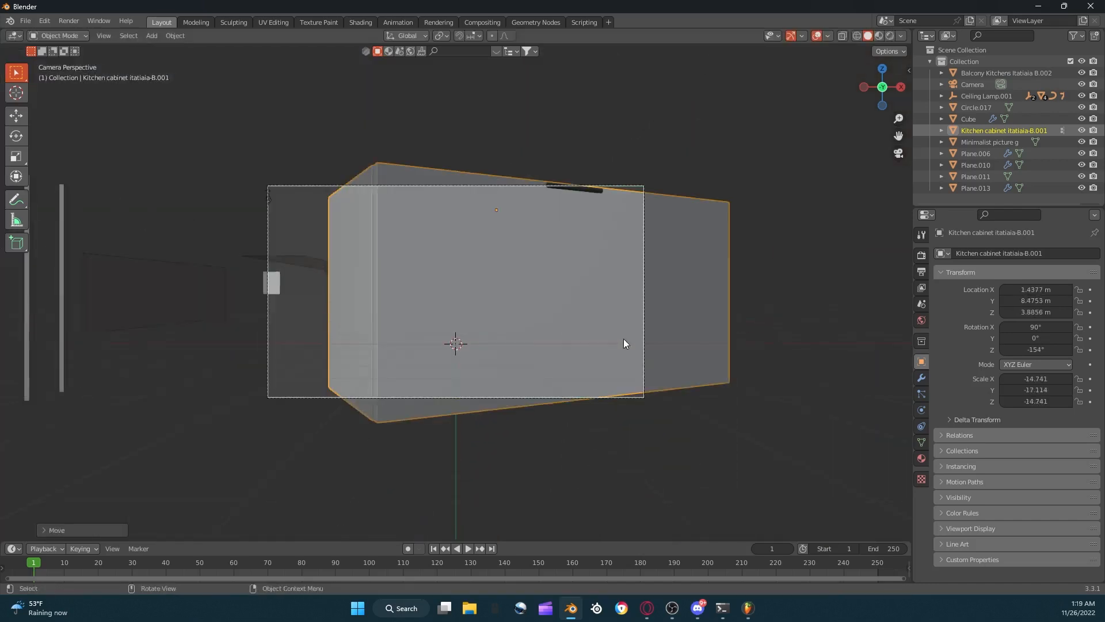
key(r)
click(361, 218)
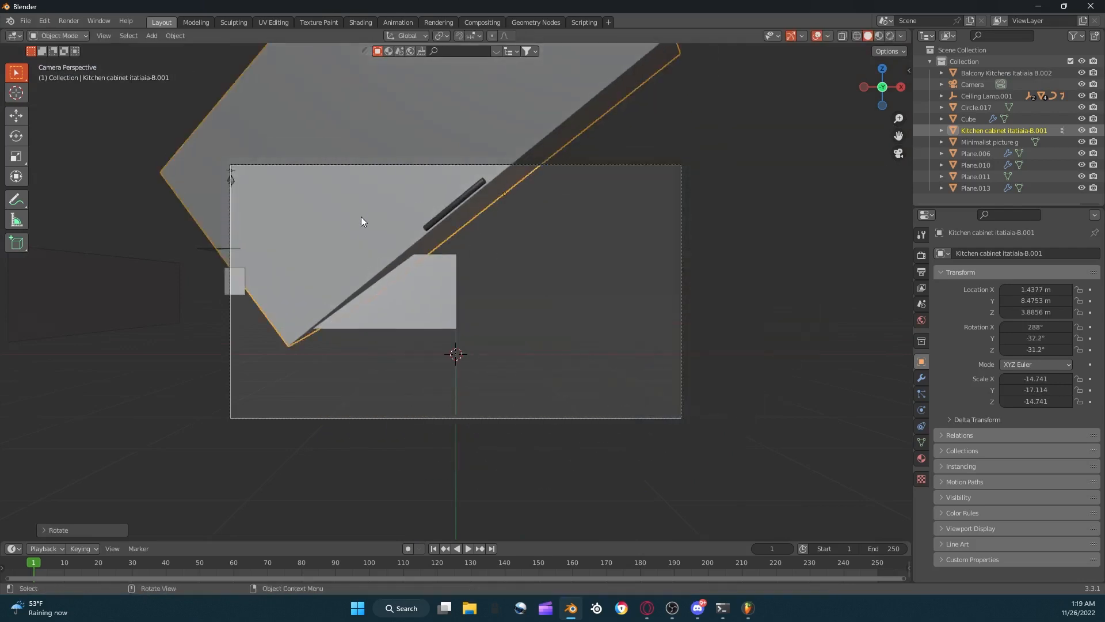
key(g)
click(336, 316)
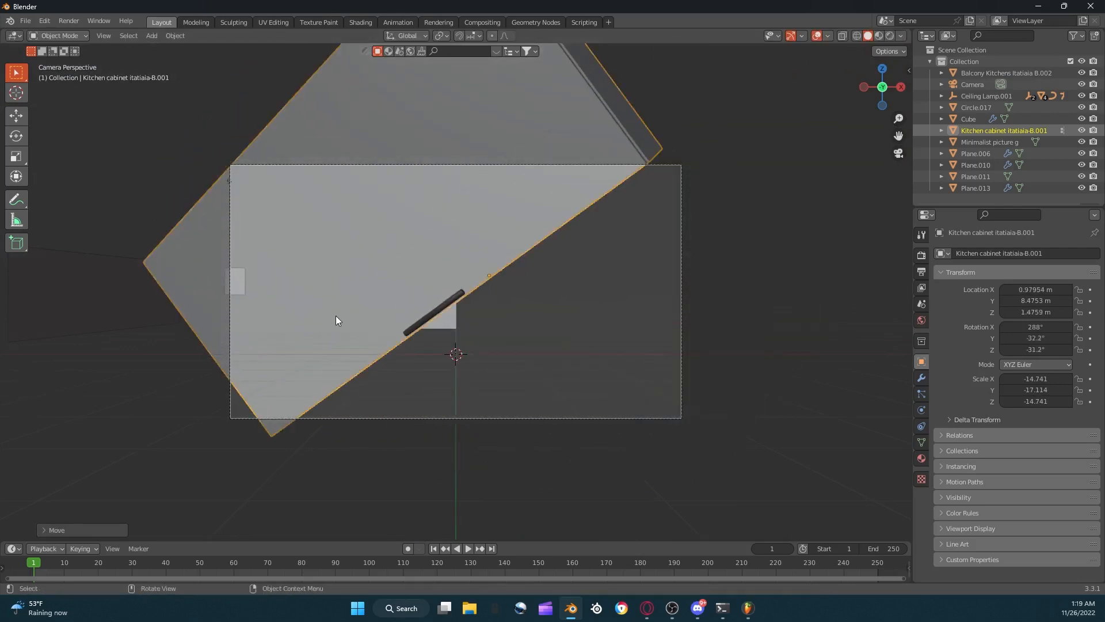
Undo the wall cabinet's latest free rotations and moves and view the scene from the top.
key(r)
click(742, 248)
key(r)
click(836, 89)
key(ctrl+z)
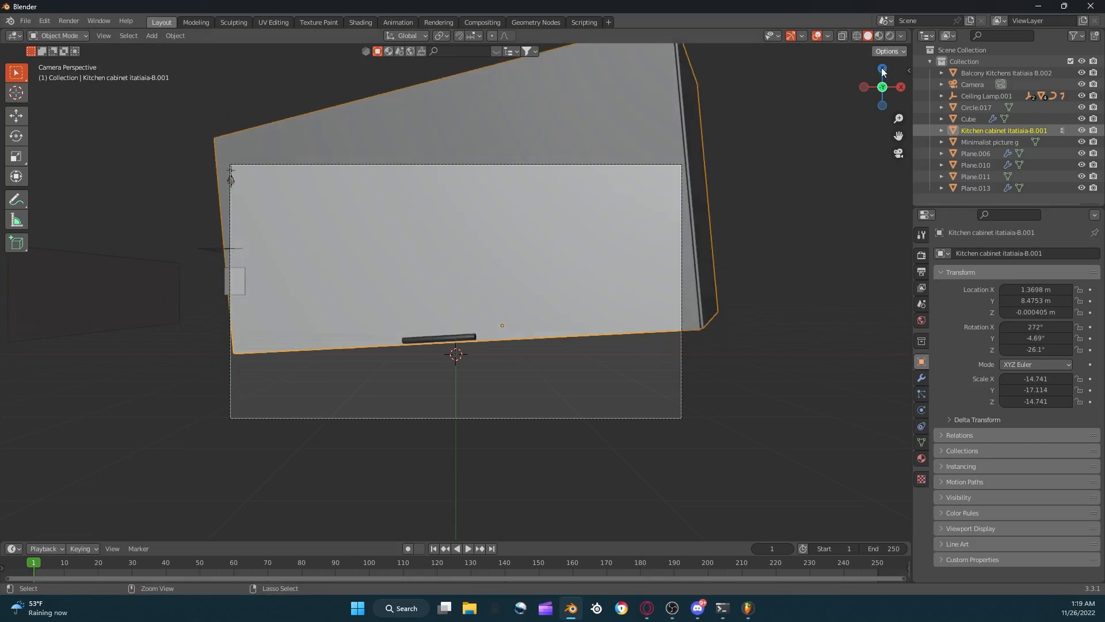
key(ctrl+z)
key(KP_7)
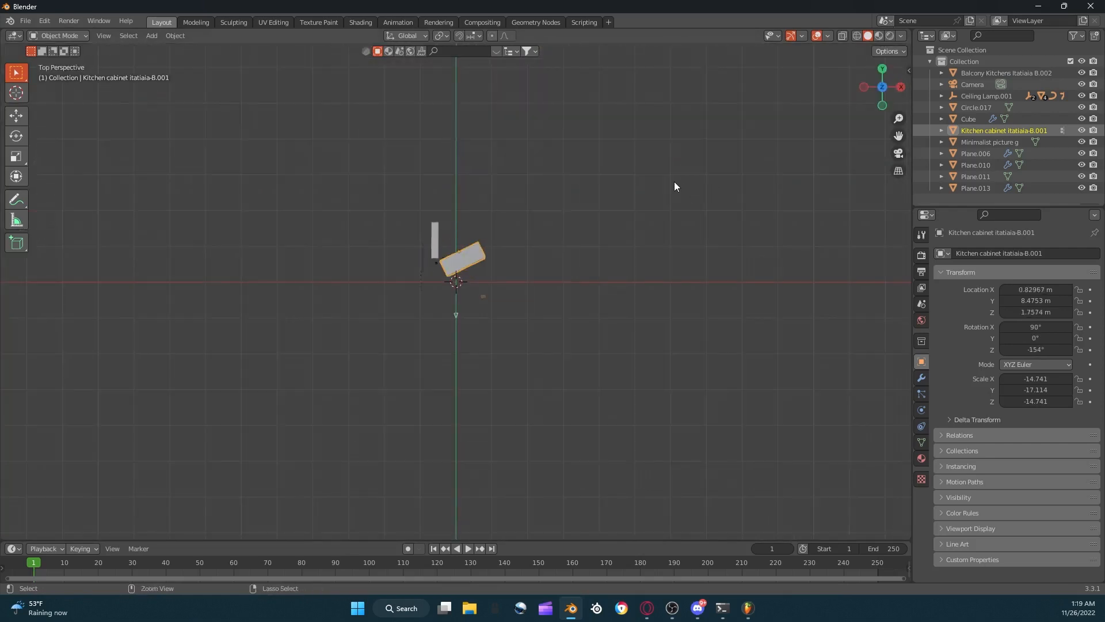
Undo the wall cabinet's earlier Z rotation, Y move and scaling.
key(ctrl+z)
key(ctrl+z)
key(ctrl+z)
scroll(663, 185, up, 7)
key(ctrl+z)
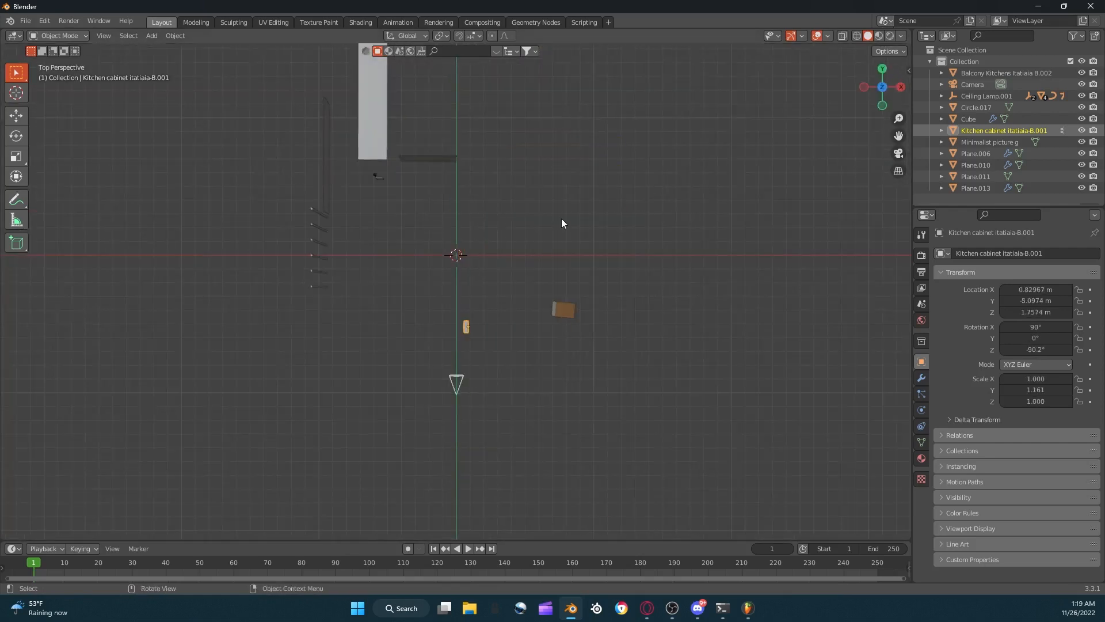
Move the wall cabinet beside the base cabinet in the top view, to about X 5.39 m, Y -2.04 m.
scroll(423, 269, down, 1)
scroll(427, 268, up, 8)
key(g)
click(690, 119)
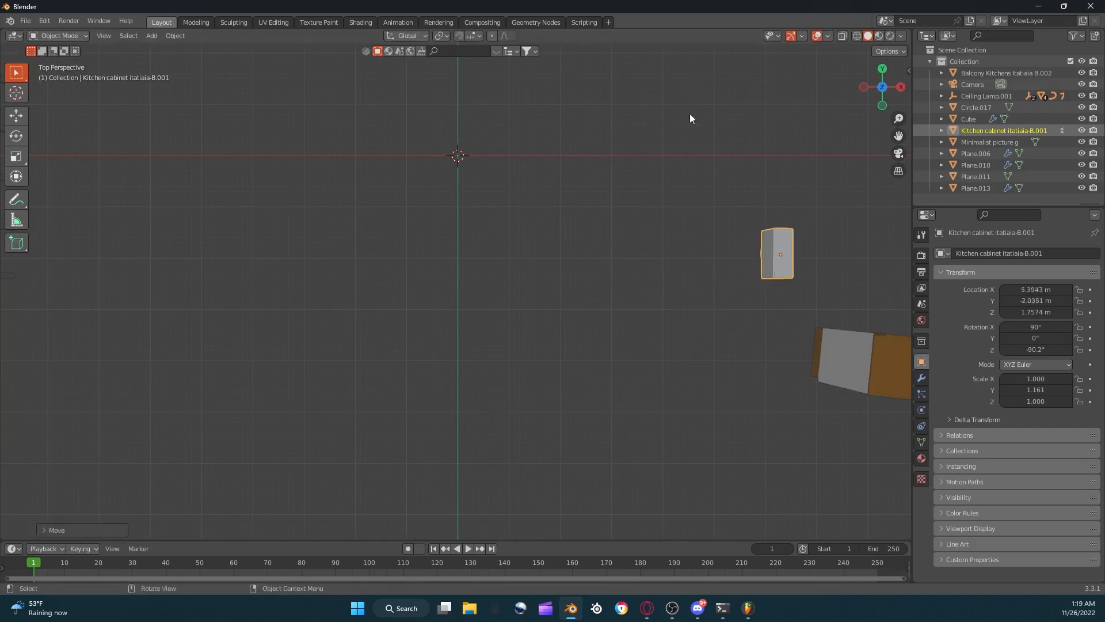
scroll(653, 209, down, 7)
Add a mesh plane at the origin as the floor and scale it up to about 31.2.
key(shift+a)
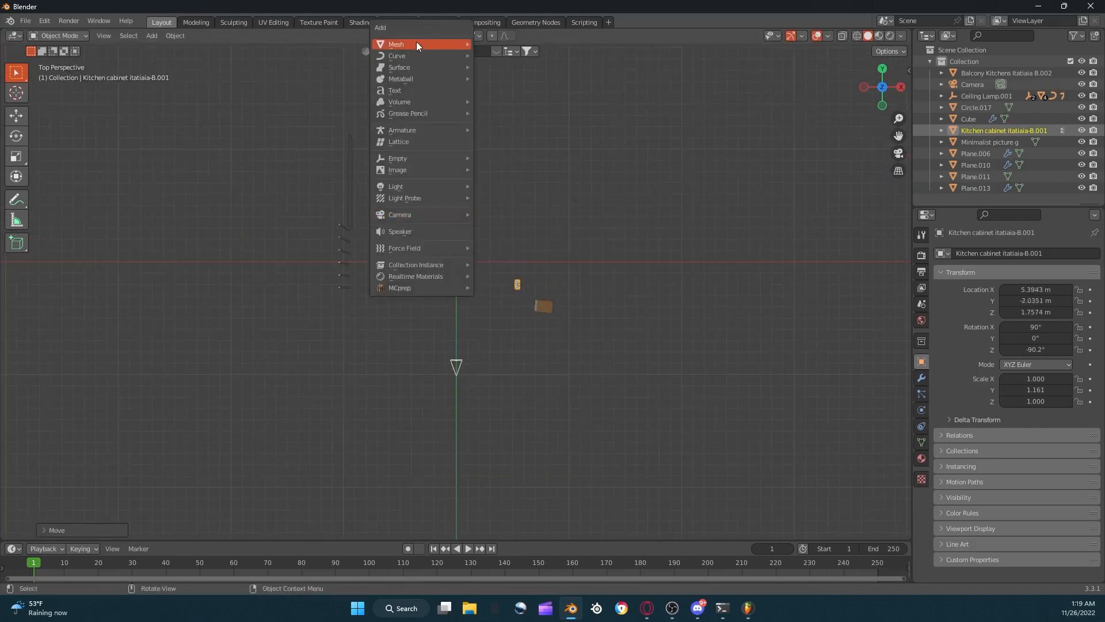
mouse_move(417, 42)
click(505, 42)
scroll(584, 298, up, 5)
scroll(610, 289, down, 5)
key(s)
click(581, 310)
scroll(602, 271, down, 6)
middle_drag(603, 247, 636, 165)
scroll(614, 196, up, 12)
scroll(636, 164, down, 7)
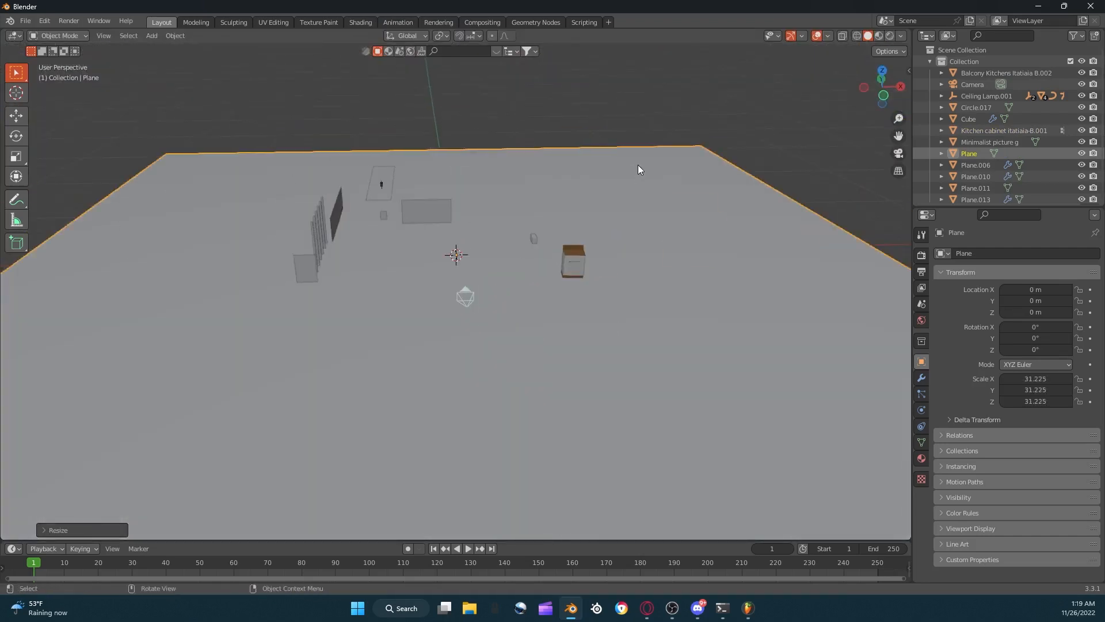
In the camera view, scale the base cabinet down to about 0.616.
click(898, 153)
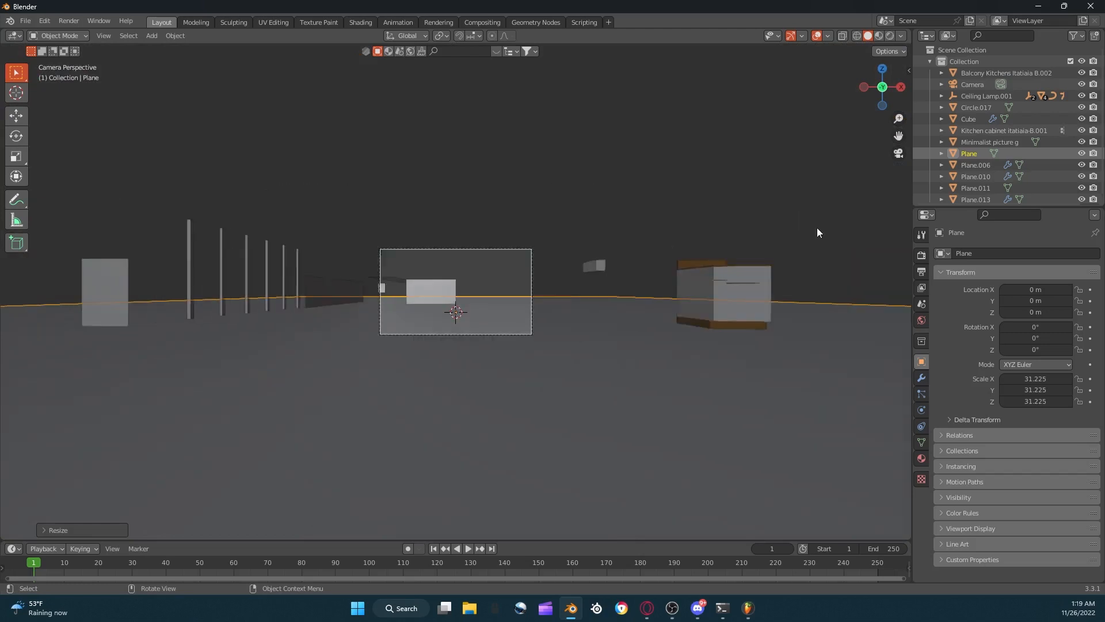
click(770, 270)
key(s)
click(744, 307)
key(g)
click(478, 311)
scroll(500, 297, up, 4)
scroll(504, 300, up, 3)
Move the base cabinet along X to about -0.589 m and set its Z location to 0 m.
key(g)
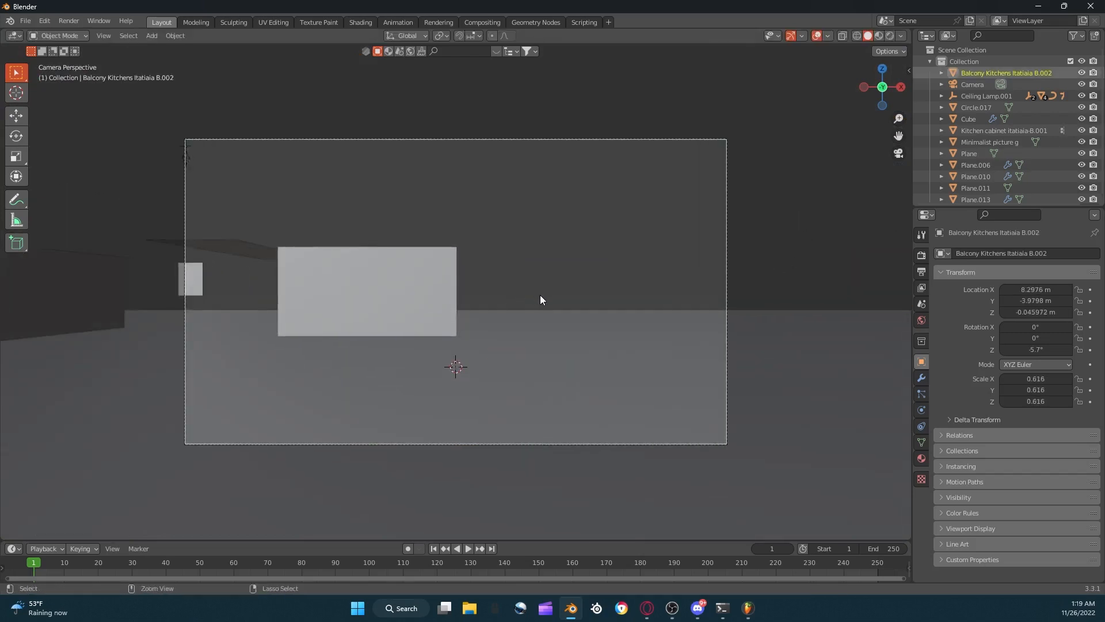
key(x)
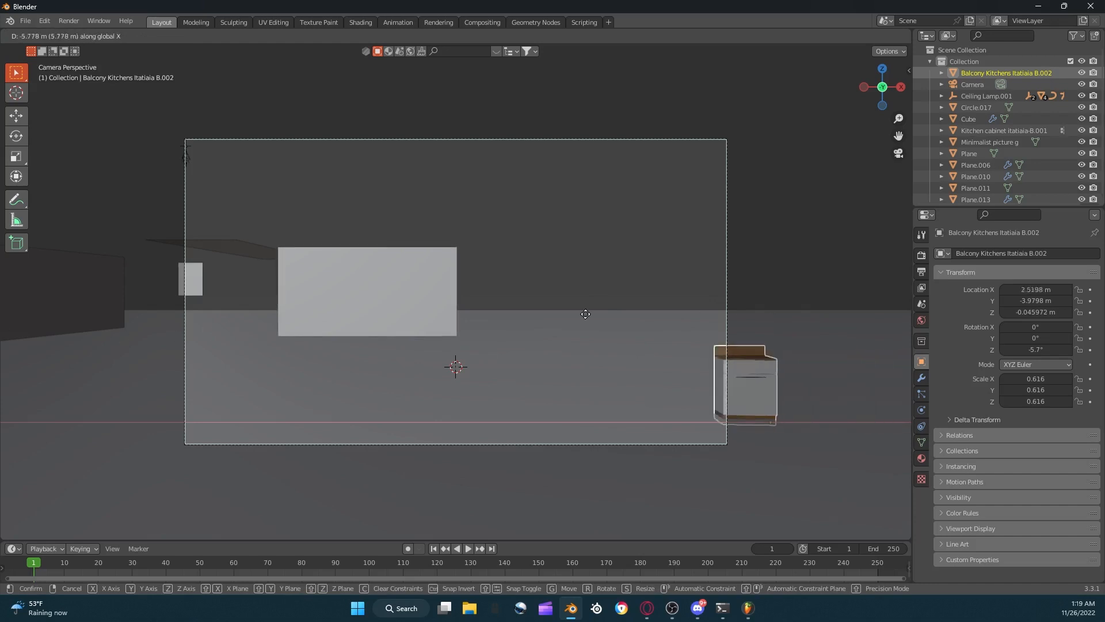
click(403, 326)
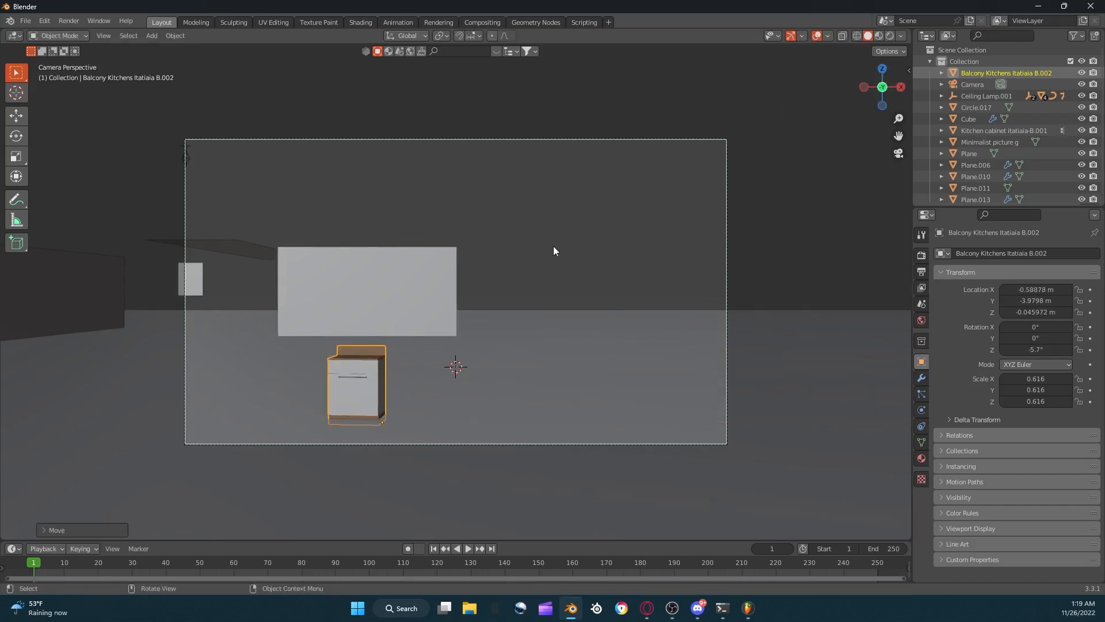
scroll(553, 242, up, 2)
key(g)
key(z)
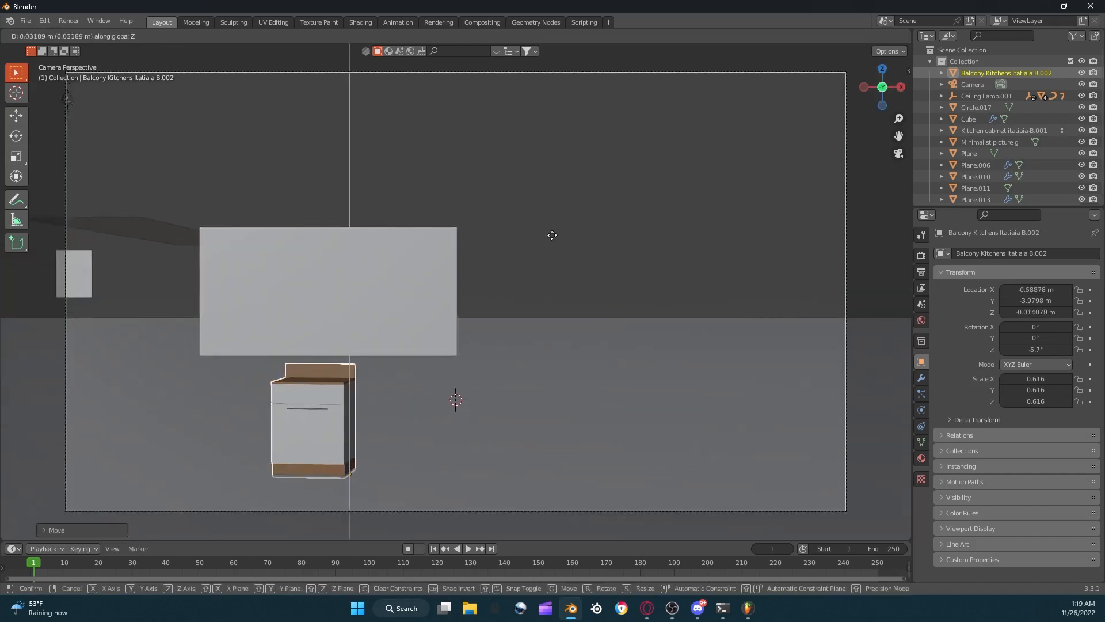
click(549, 231)
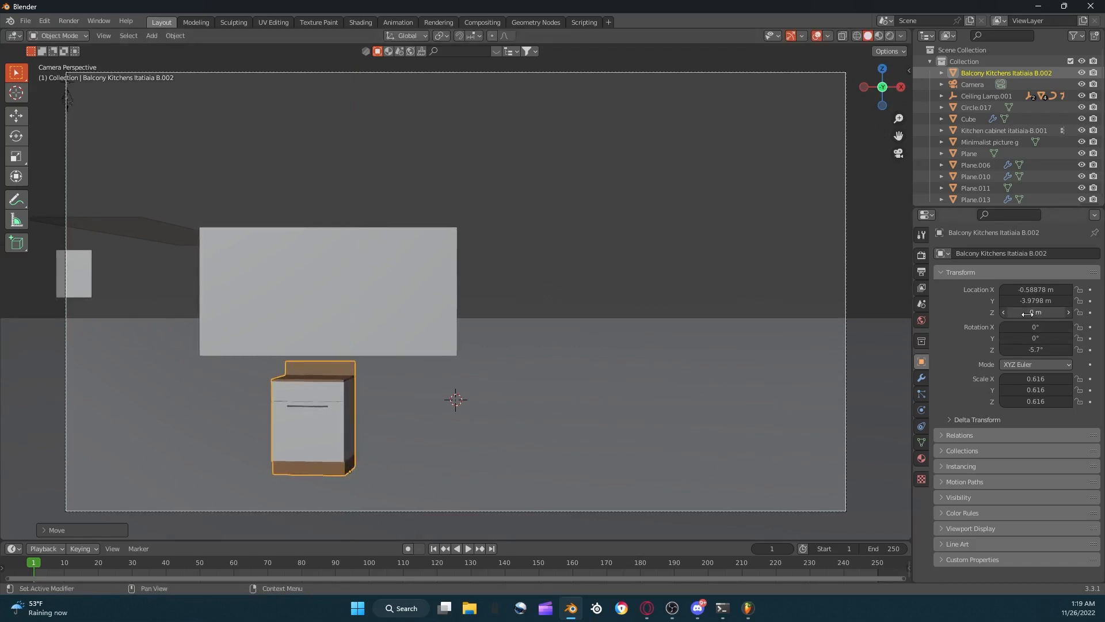
Move the base cabinet back along Y to about -2.04 m.
scroll(613, 285, down, 3)
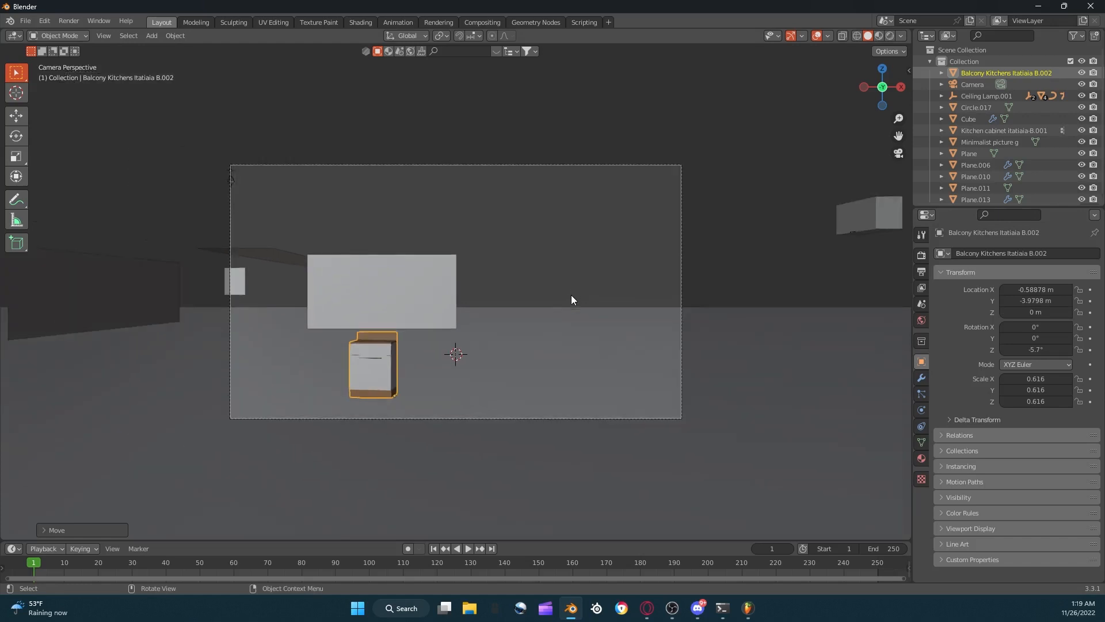
key(g)
key(y)
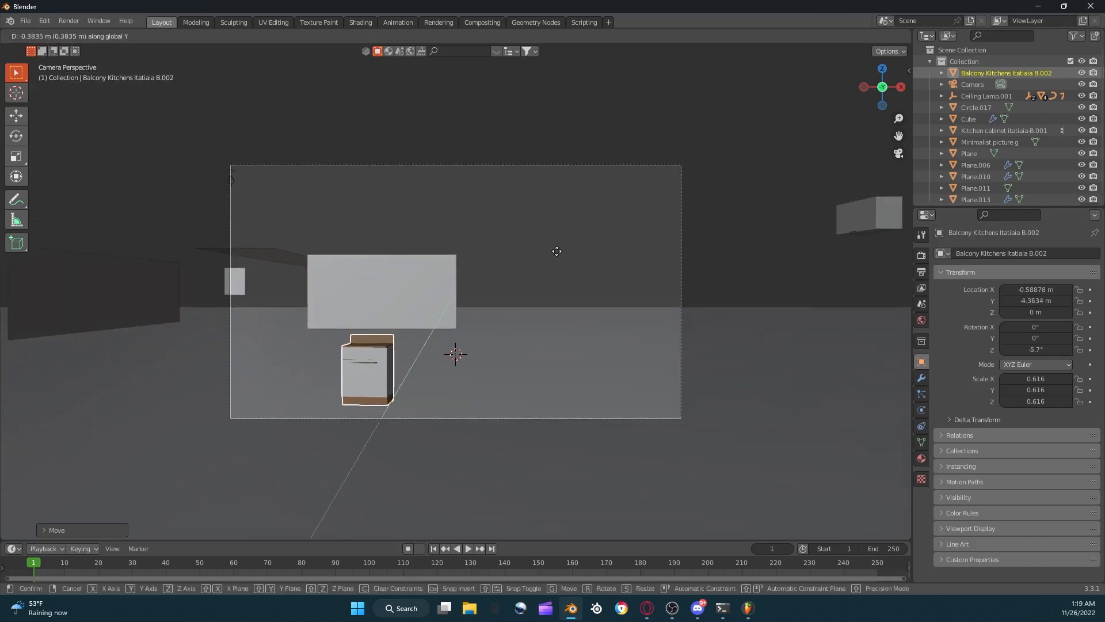
click(747, 394)
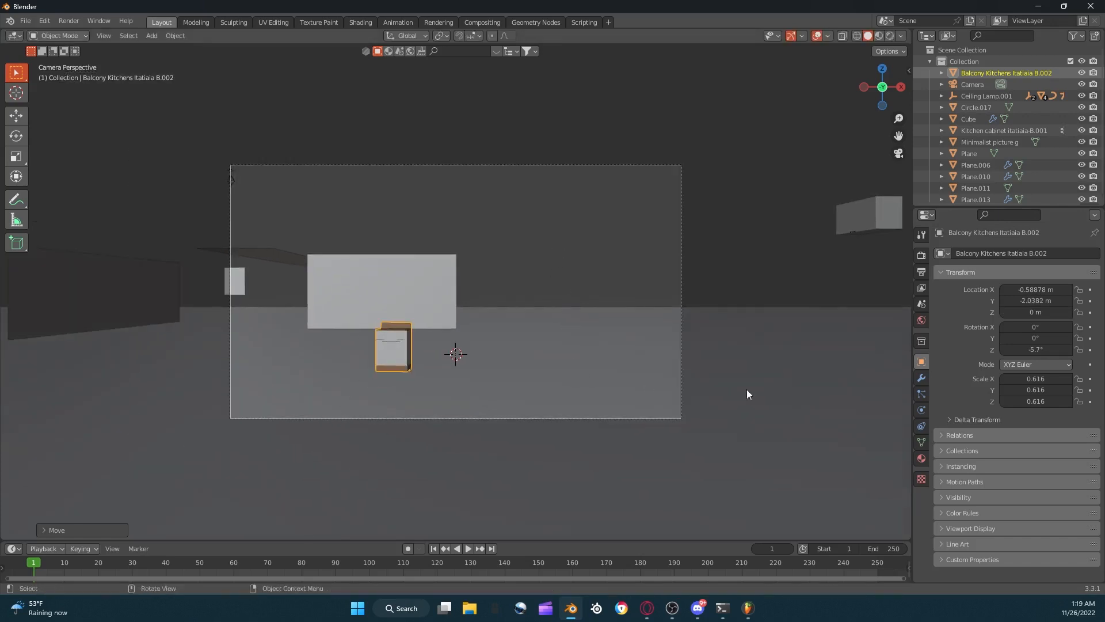
Set the base cabinet's Z rotation to 0° and scale it up to about 0.789.
click(1041, 348)
text(0)
key(Return)
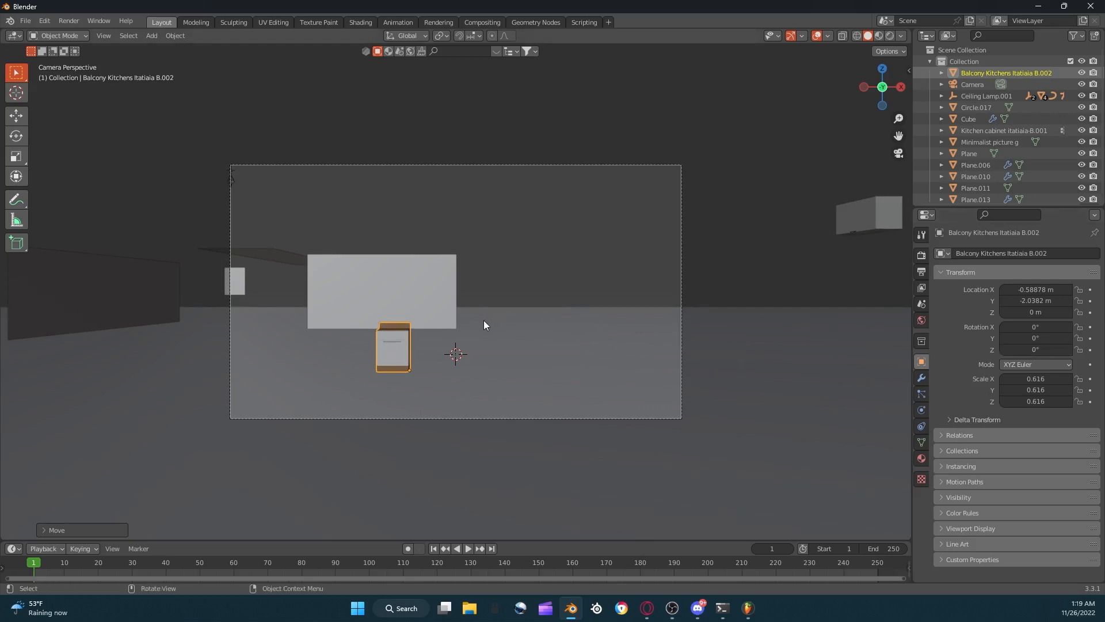
key(s)
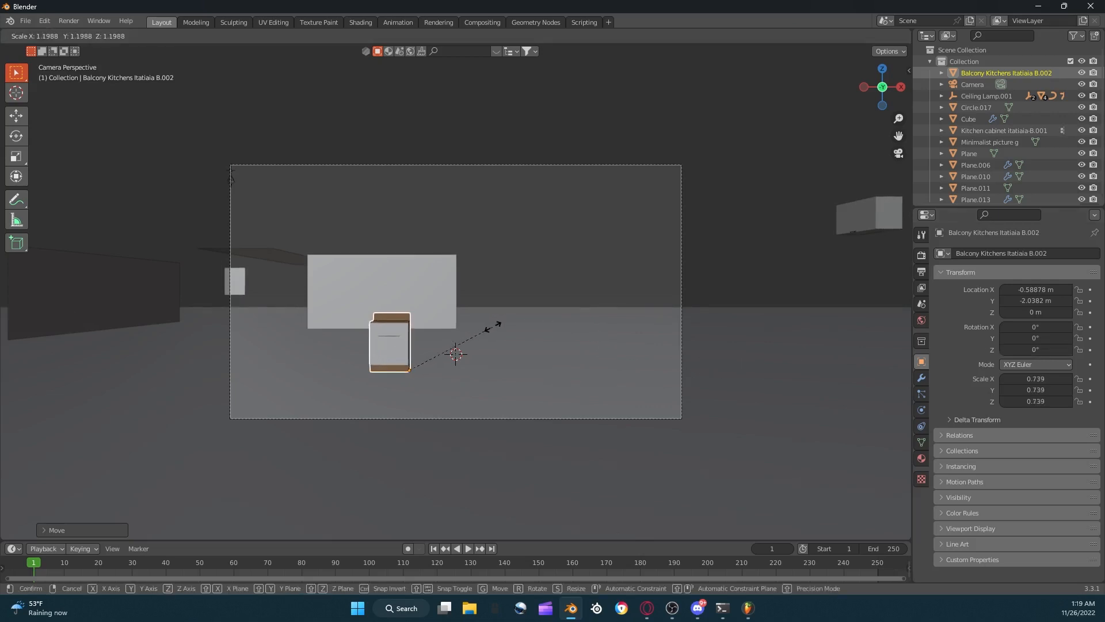
click(497, 326)
Move the wall plane forward along Y to about -1.85 m, directly behind the base cabinet.
click(438, 299)
scroll(587, 257, down, 2)
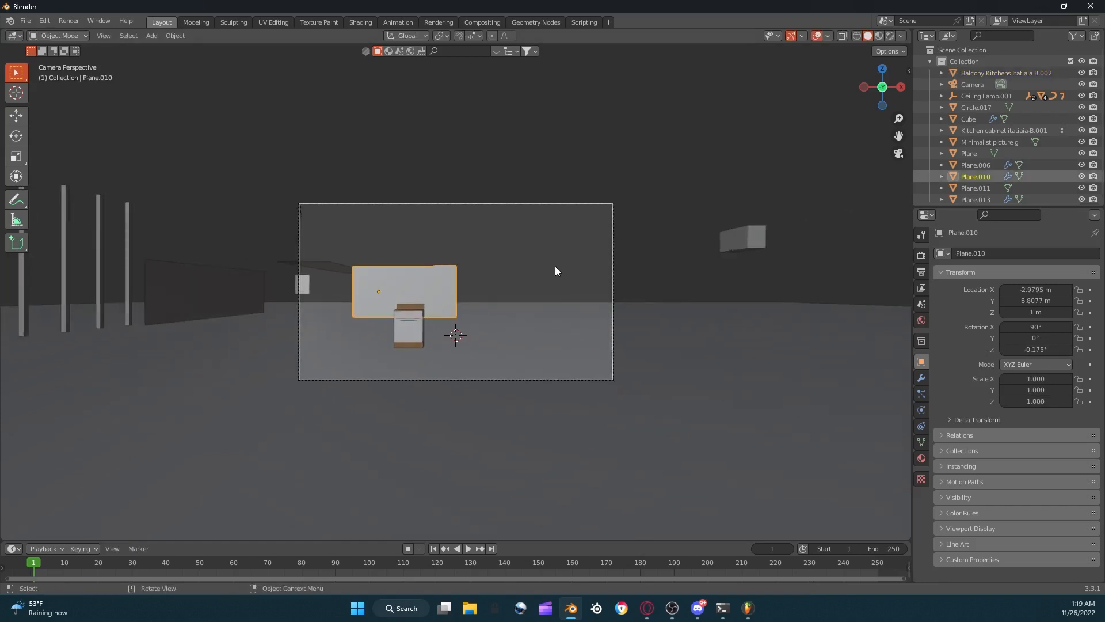
key(g)
key(y)
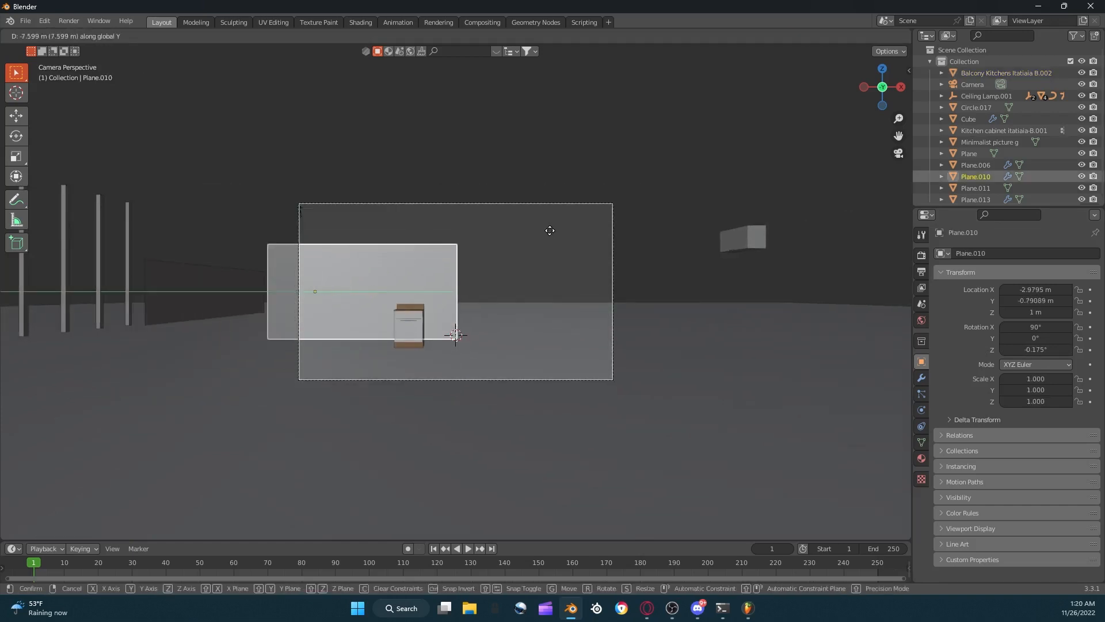
click(550, 231)
click(1002, 305)
click(1002, 305)
click(1001, 304)
click(1001, 304)
click(1001, 304)
click(1001, 305)
click(1002, 304)
click(1001, 305)
click(1002, 304)
click(1001, 304)
click(1001, 305)
click(1001, 305)
click(1002, 305)
click(1001, 305)
click(1001, 304)
click(1001, 304)
click(1001, 302)
click(1002, 301)
click(1002, 301)
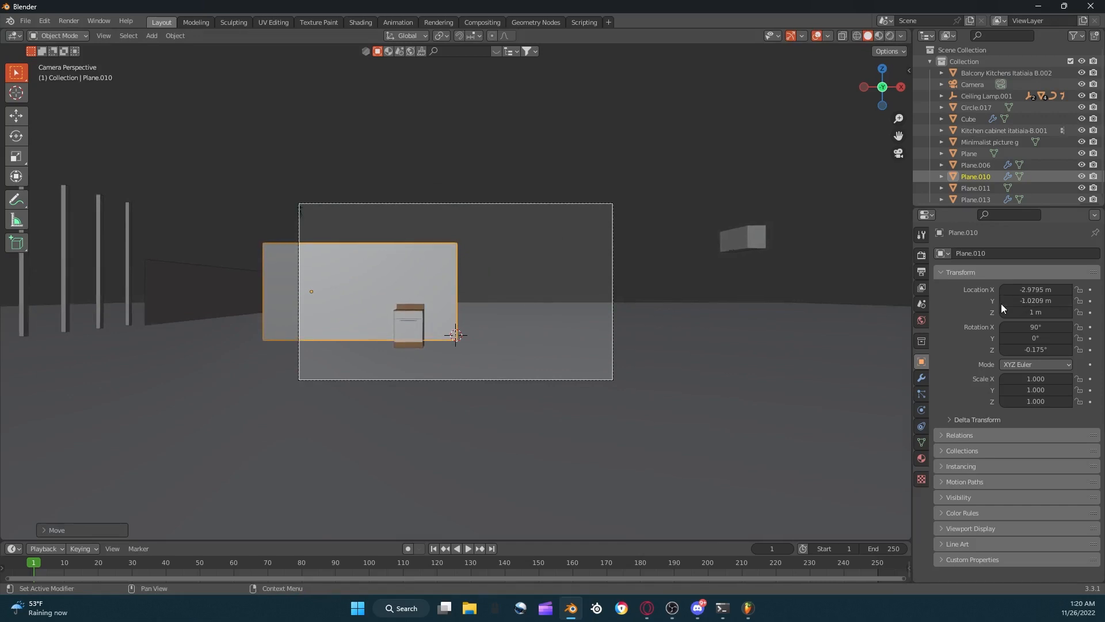
click(1001, 301)
click(1002, 301)
middle_drag(800, 278, 854, 308)
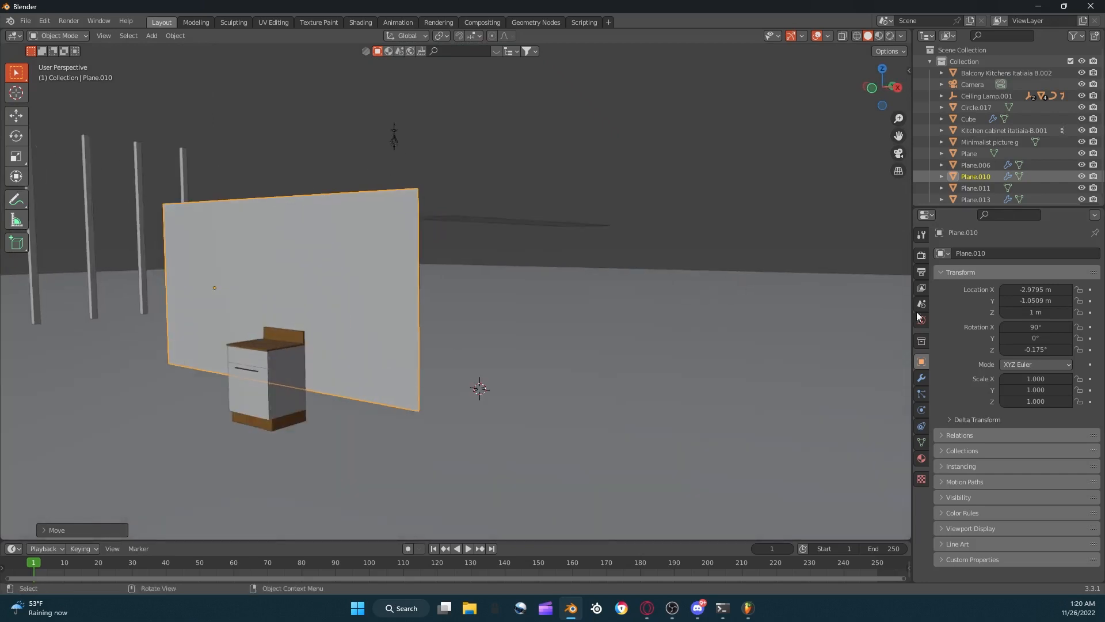
key(g)
key(y)
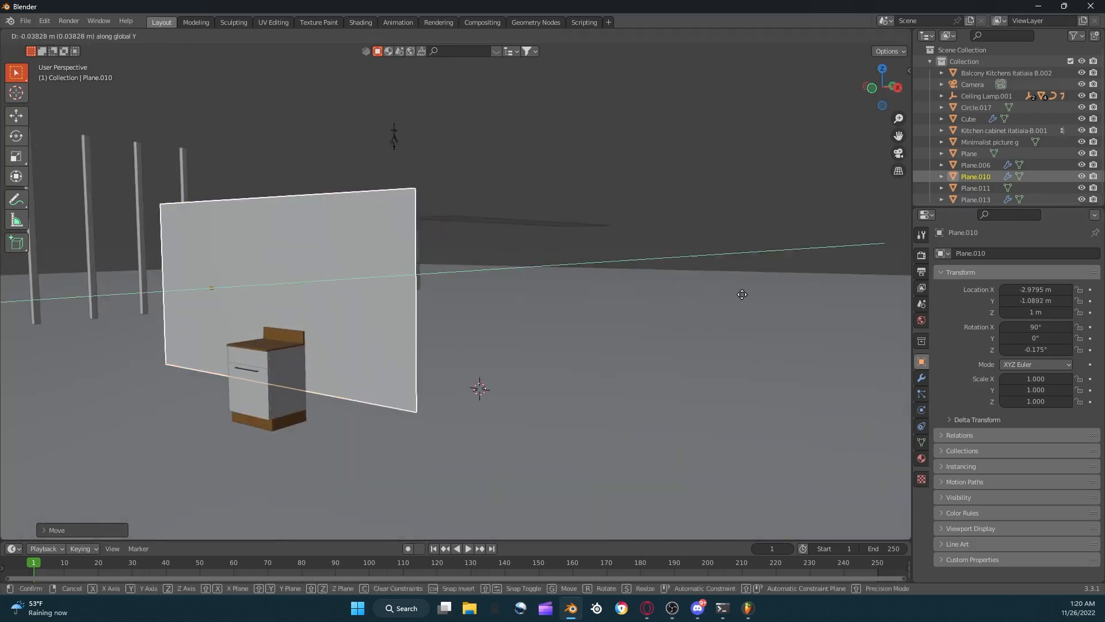
click(723, 242)
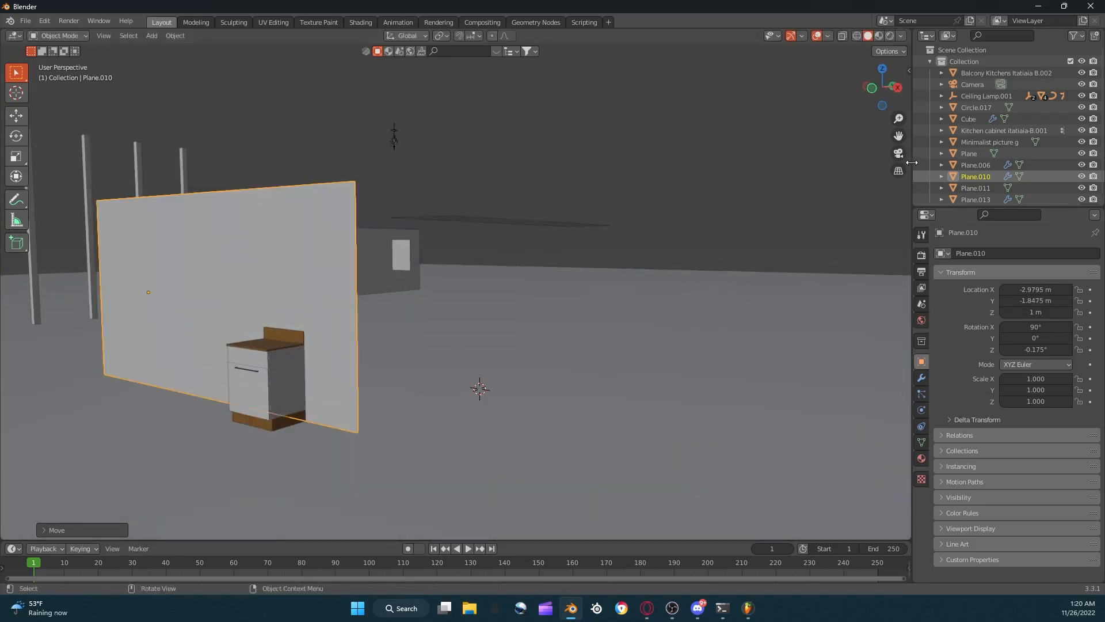
Add an Array modifier to the base cabinet with a count of 3.
key(KP_0)
click(380, 345)
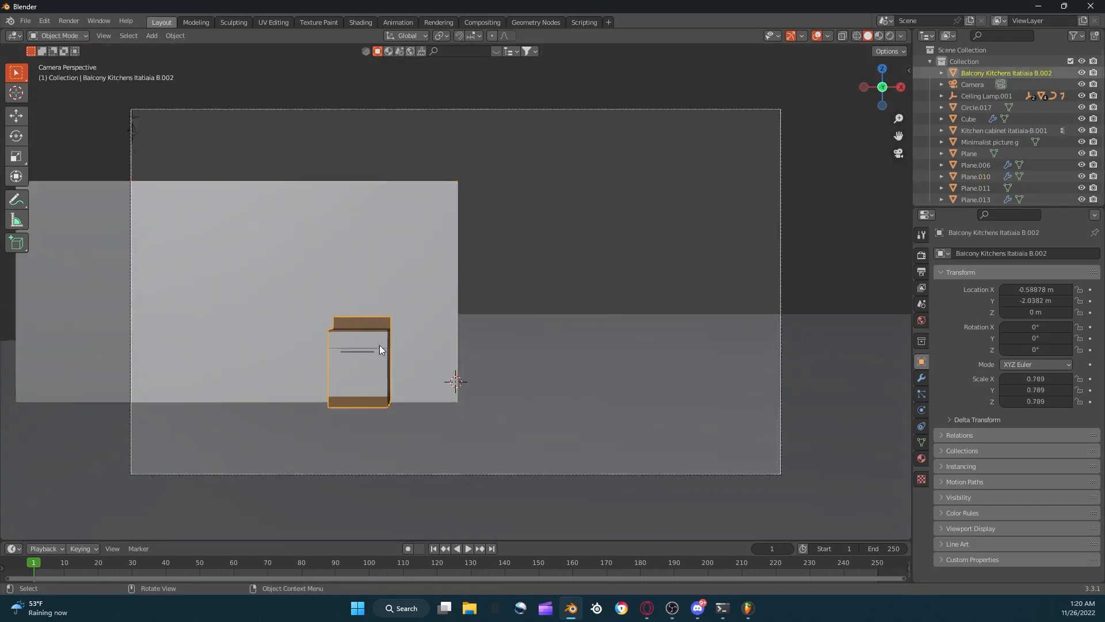
scroll(397, 347, up, 2)
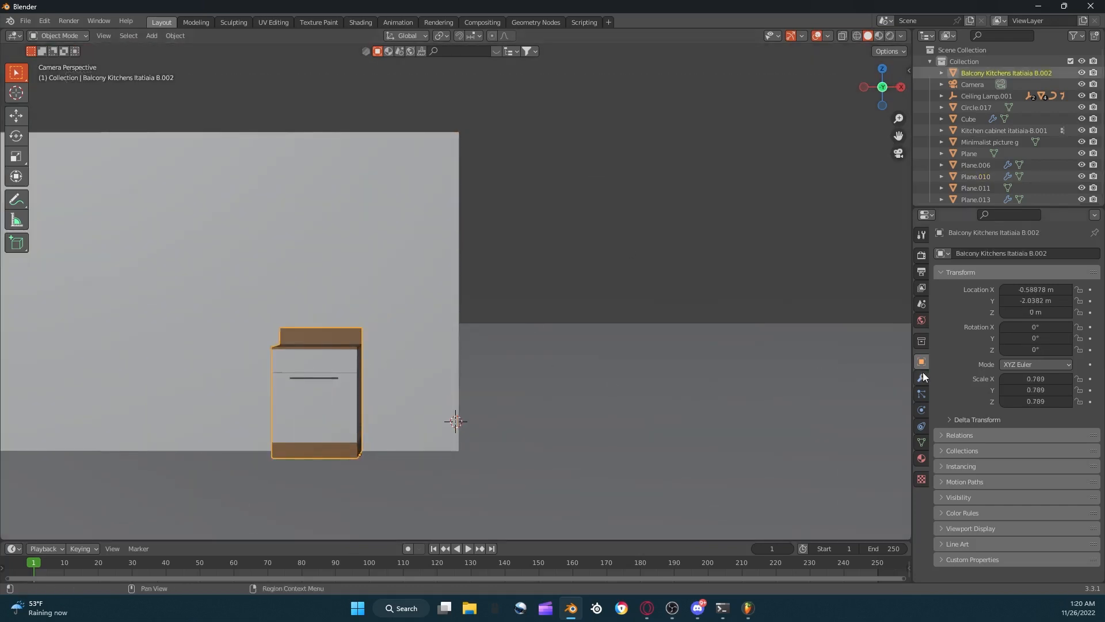
click(921, 377)
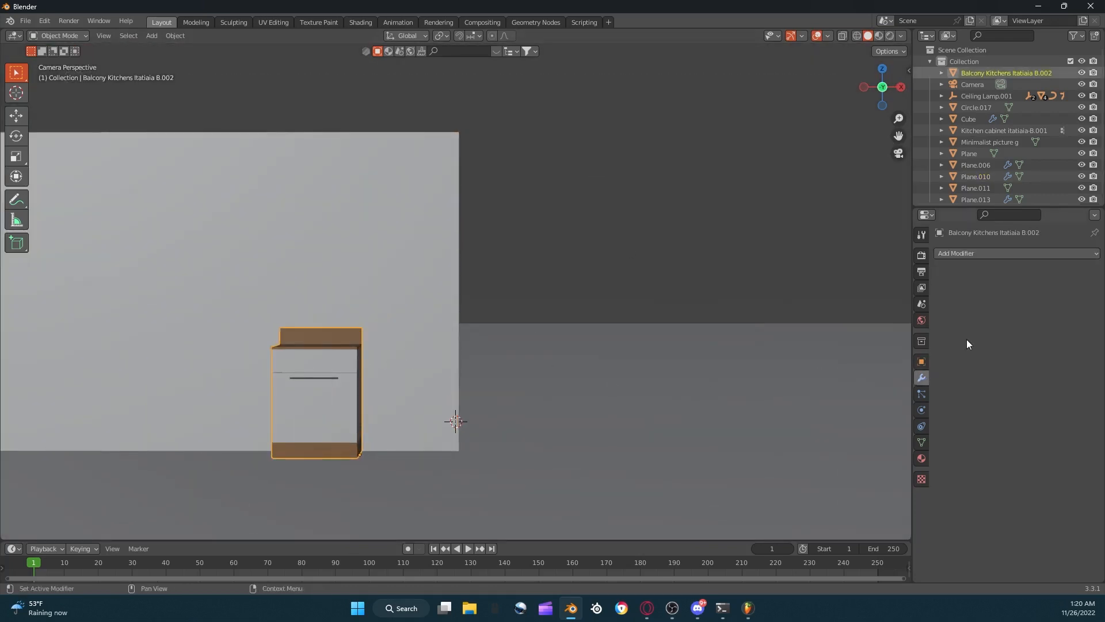
click(984, 253)
click(863, 285)
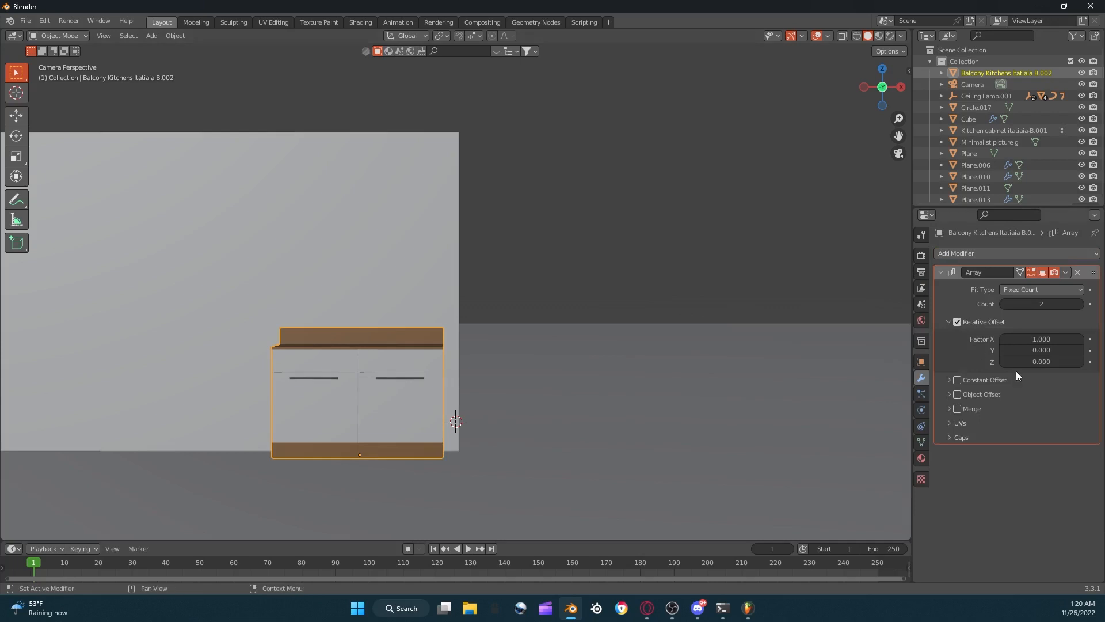
click(1079, 303)
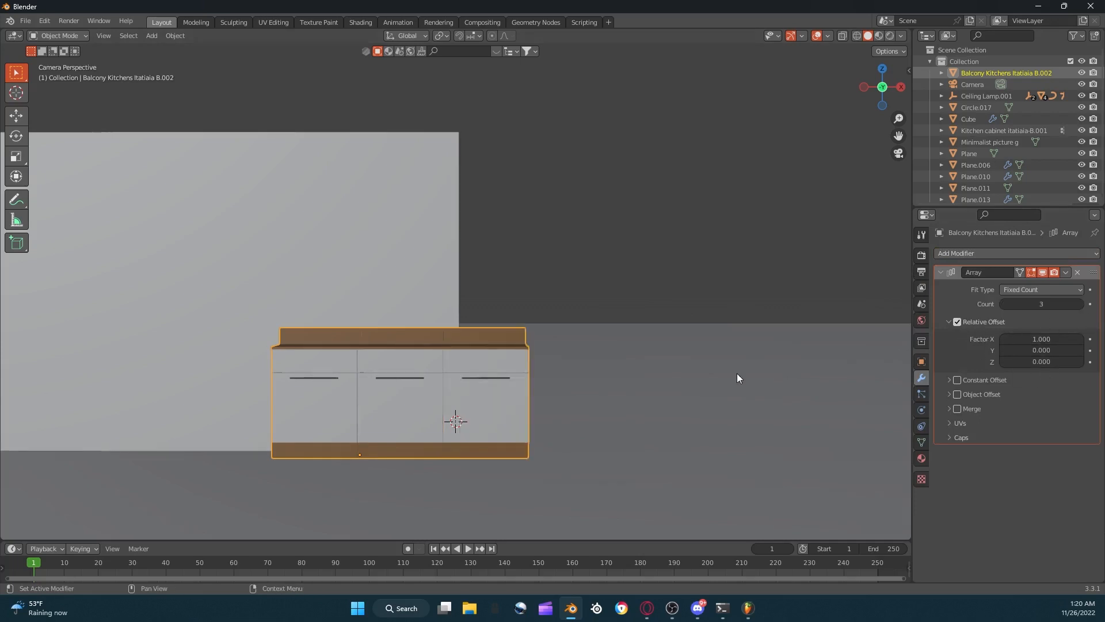
Set the wall cabinet's Z rotation to 0° and move it along X to about -0.576 m, above the base cabinets.
scroll(391, 321, down, 3)
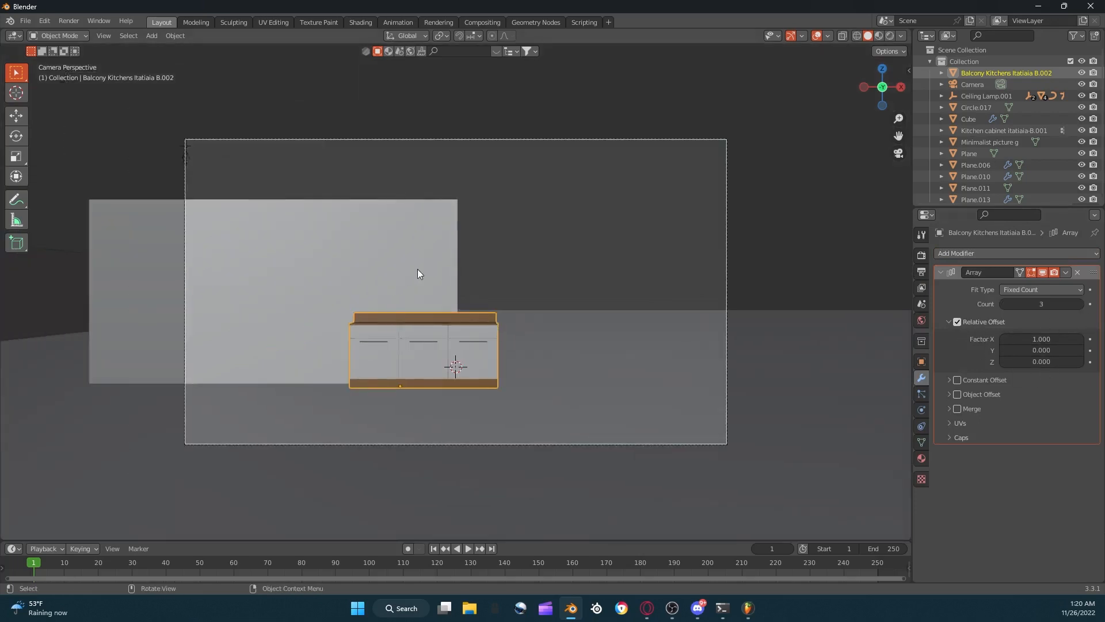
click(416, 268)
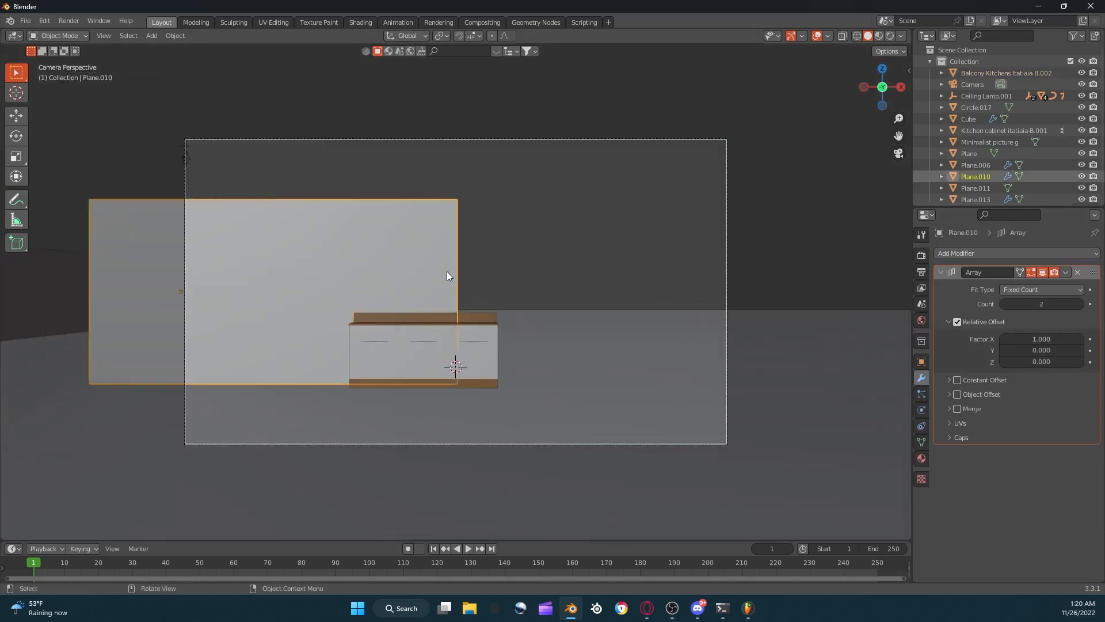
scroll(563, 274, down, 3)
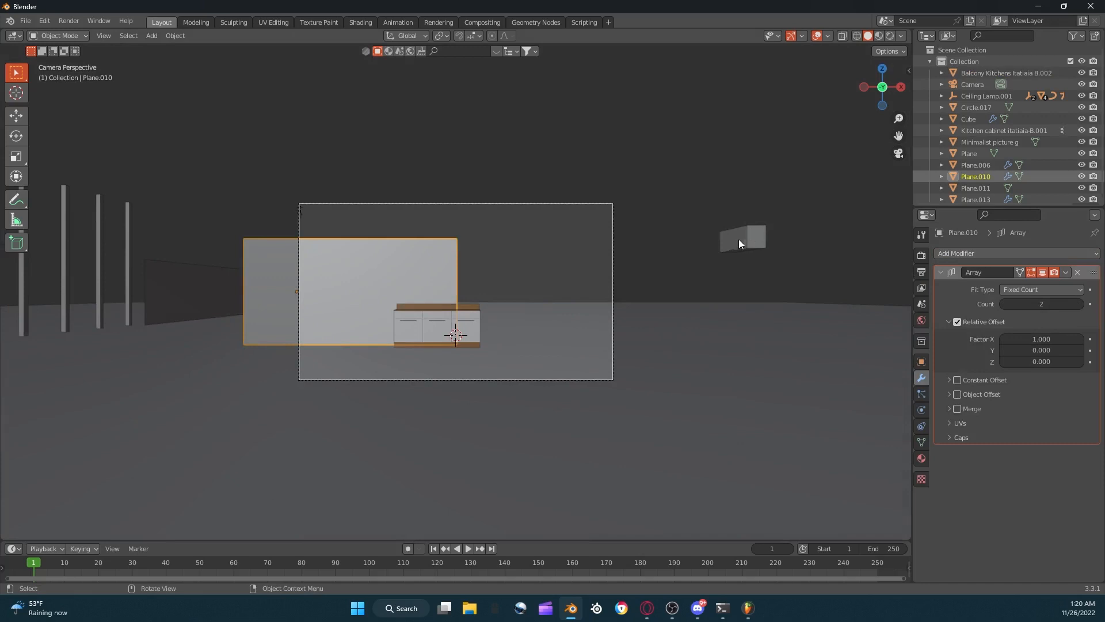
click(739, 244)
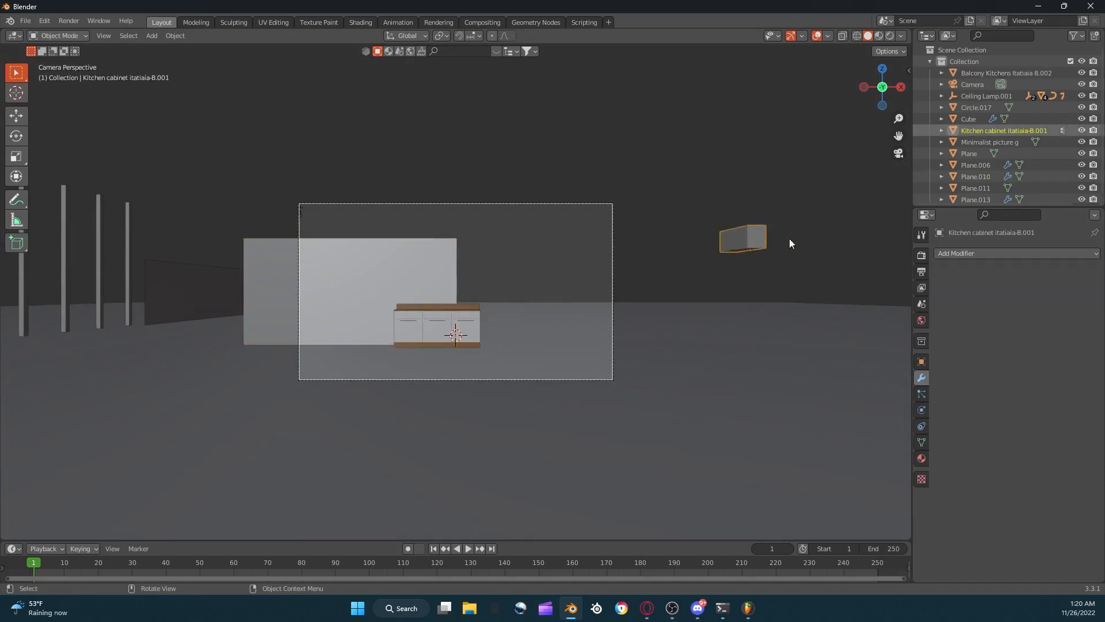
click(922, 362)
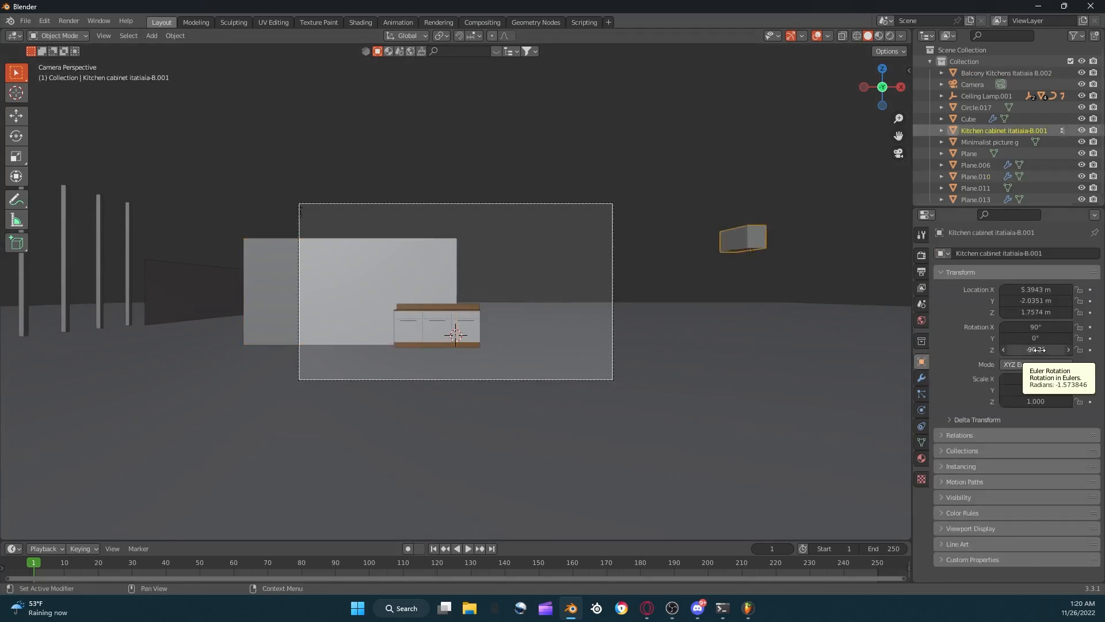
click(1039, 349)
text(0)
key(Return)
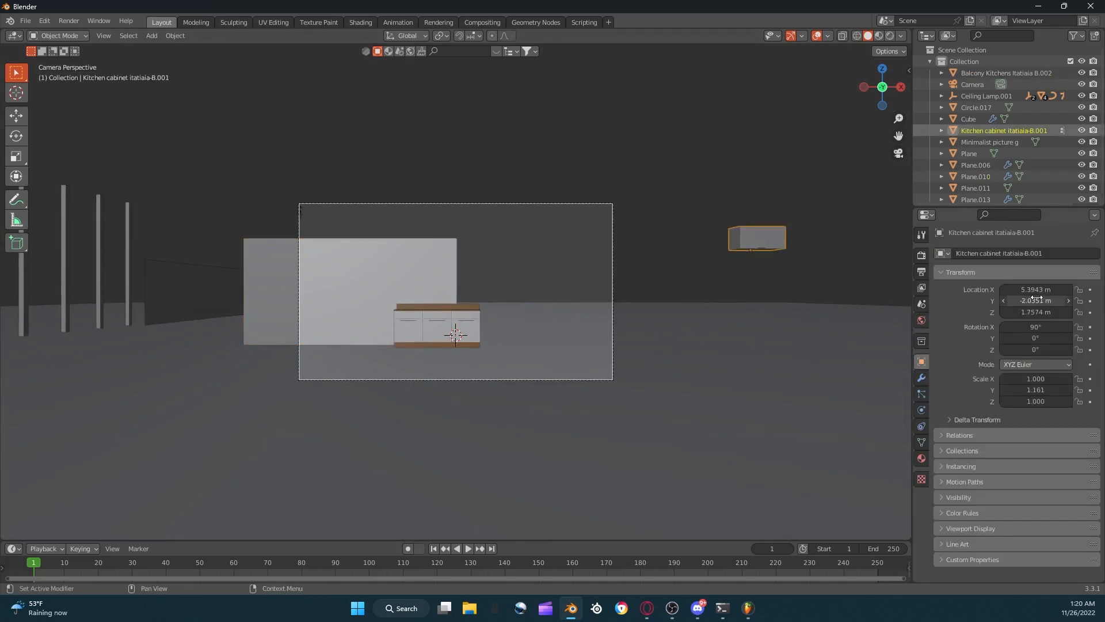
drag(1036, 290, 984, 289)
drag(985, 290, 976, 290)
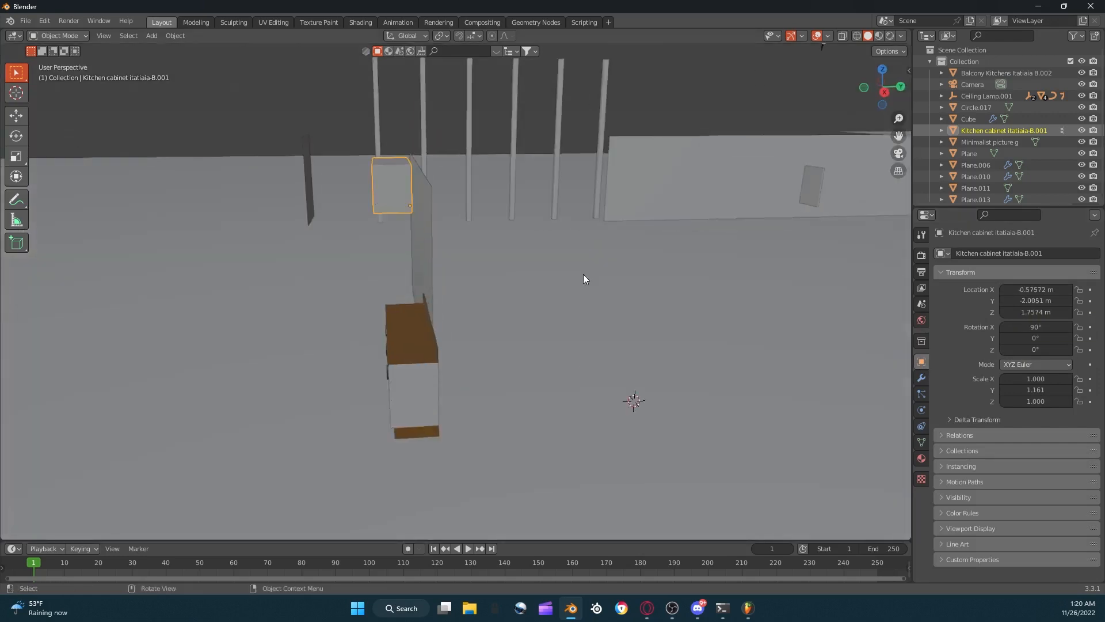
Nudge the wall cabinet back along Y in small increments until it meets the wall plane.
scroll(582, 274, up, 2)
middle_drag(724, 278, 702, 282)
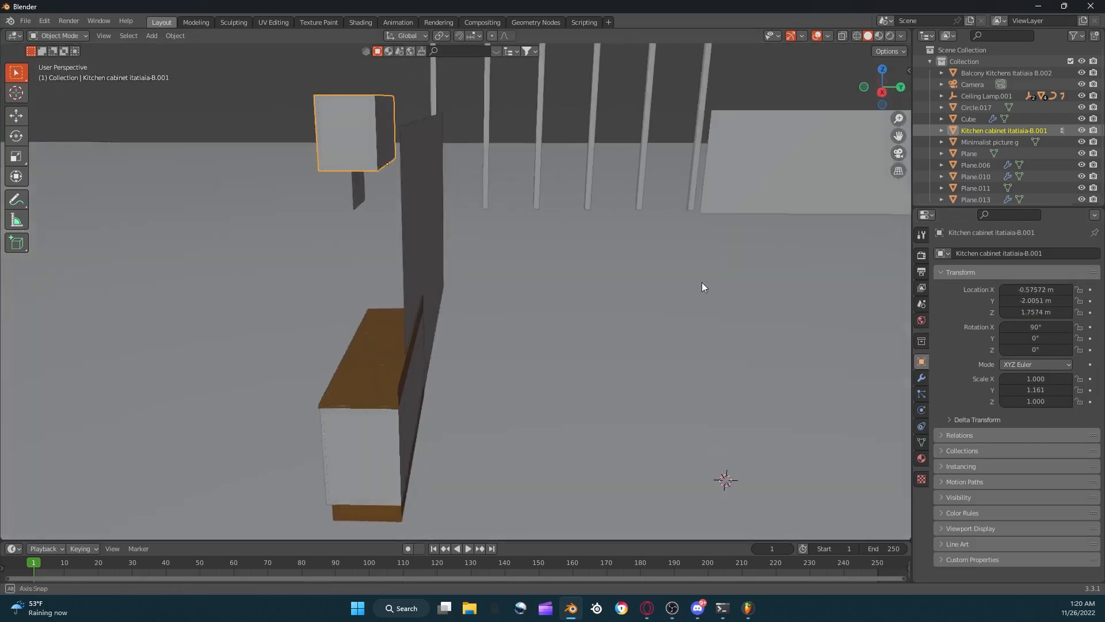
click(1070, 299)
click(1070, 300)
click(1070, 300)
click(1070, 300)
click(1069, 300)
click(1069, 300)
click(1070, 299)
click(1069, 299)
click(1069, 299)
click(1070, 300)
click(1069, 300)
click(1069, 300)
click(1070, 300)
click(1070, 300)
click(1069, 300)
click(1069, 300)
click(1002, 300)
Set the wall plane's Z rotation to 0° and nudge it along Y to about -1.858 m.
middle_drag(867, 269, 803, 284)
click(622, 243)
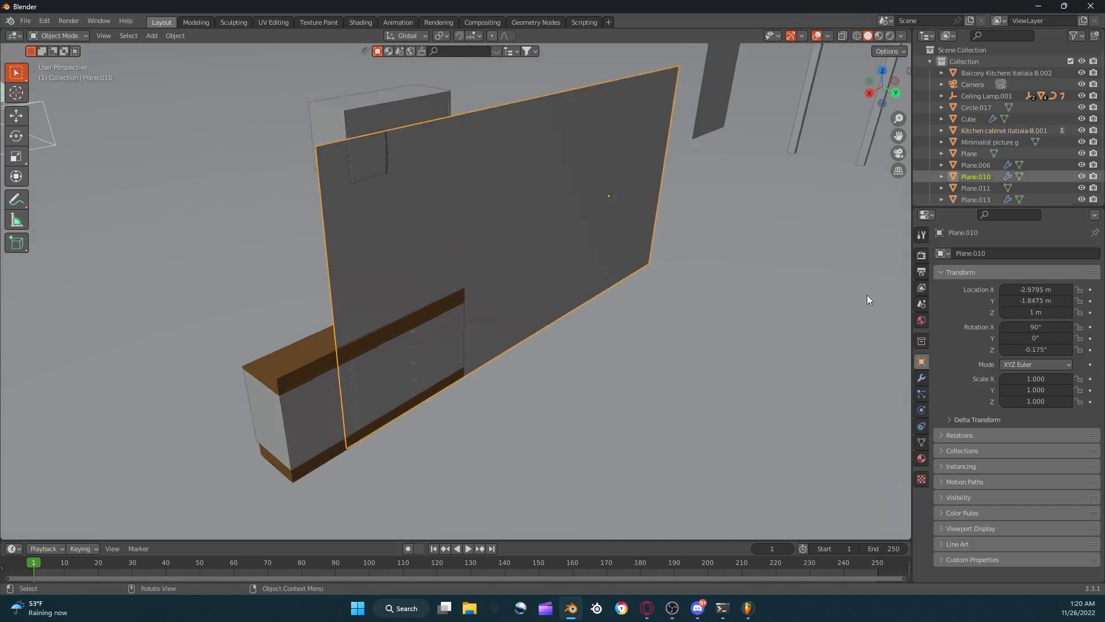
click(1026, 350)
text(0)
key(Return)
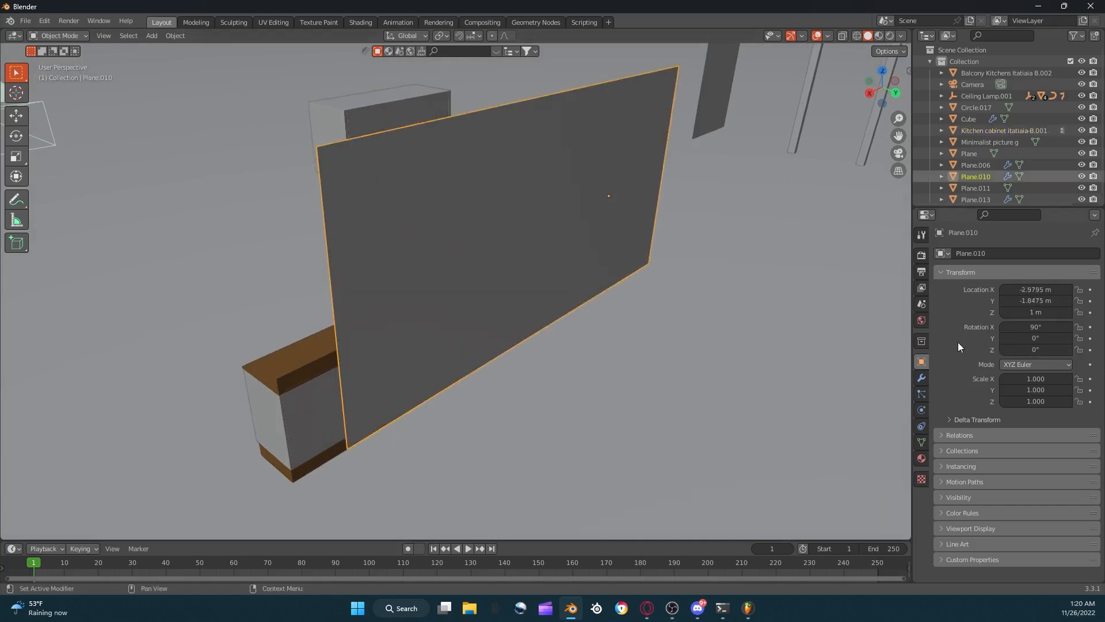
click(1005, 300)
middle_drag(852, 293, 777, 275)
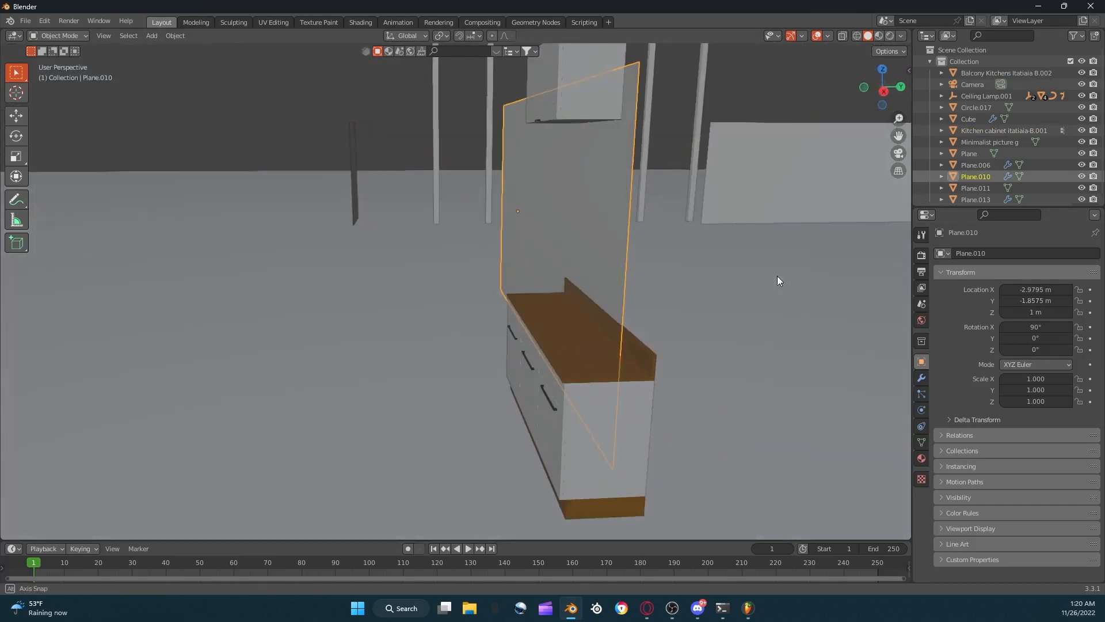
Nudge the wall cabinet along Y to about -1.865 m, against the wall plane.
click(584, 114)
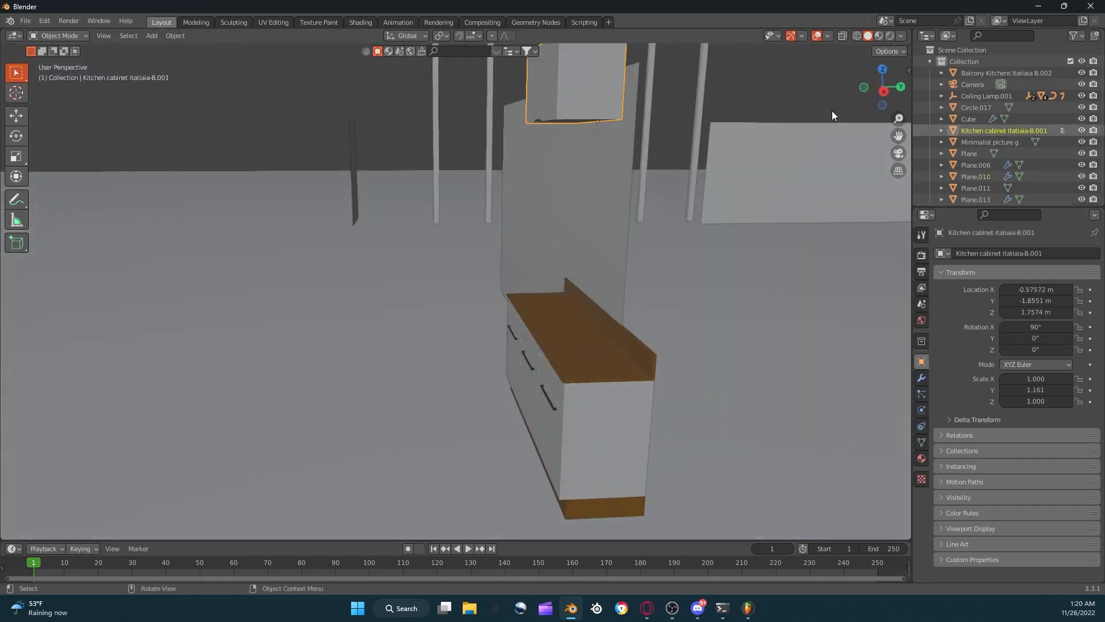
click(898, 154)
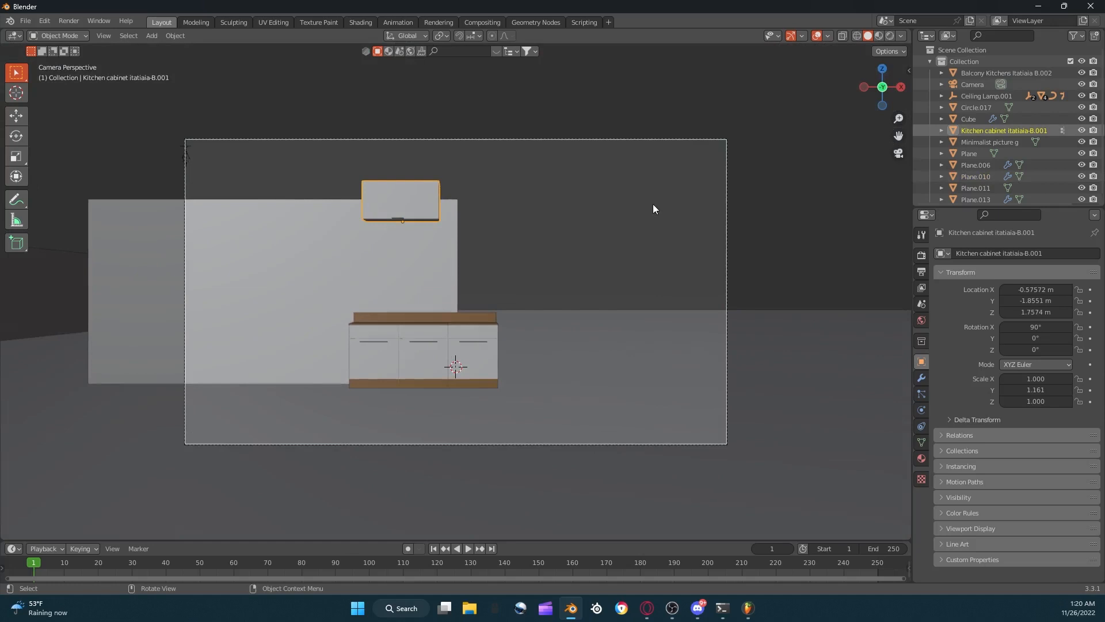
scroll(679, 209, up, 1)
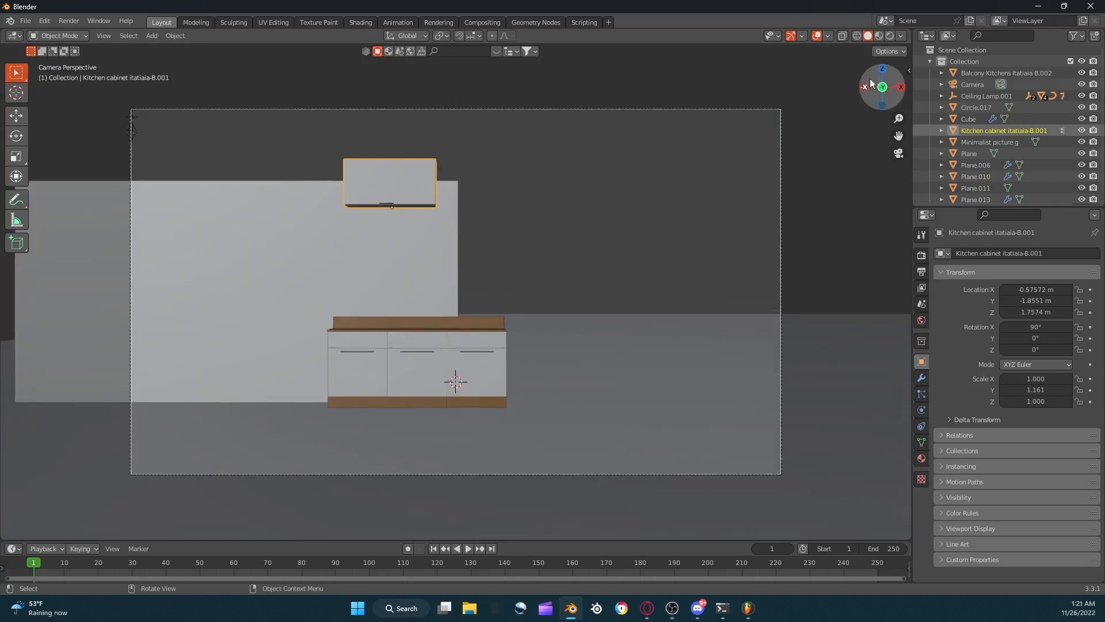
click(881, 69)
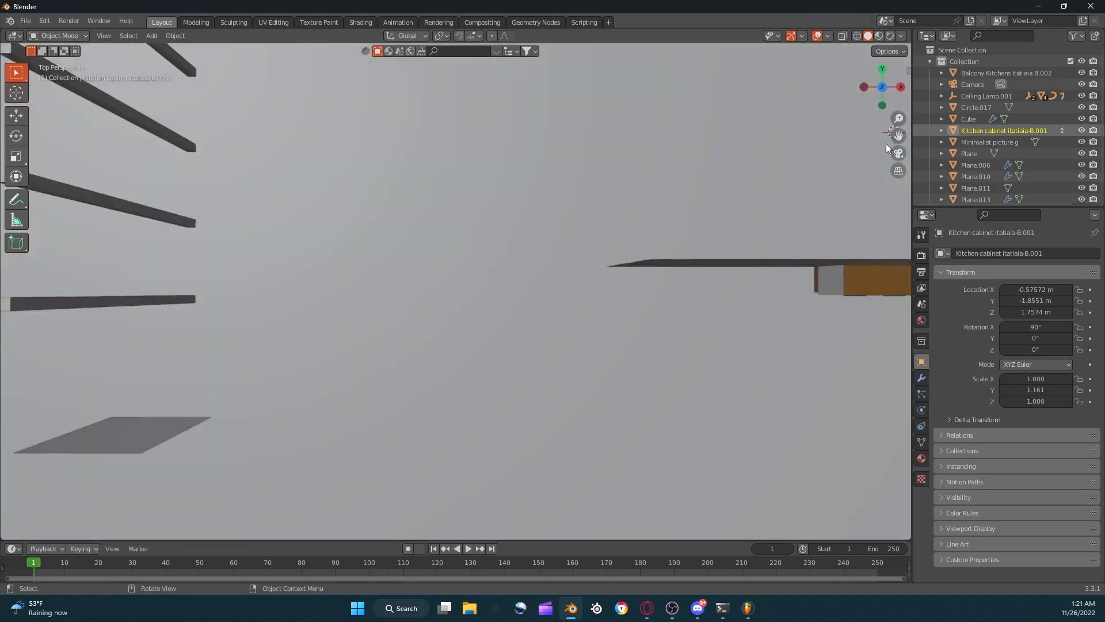
drag(899, 135, 540, 136)
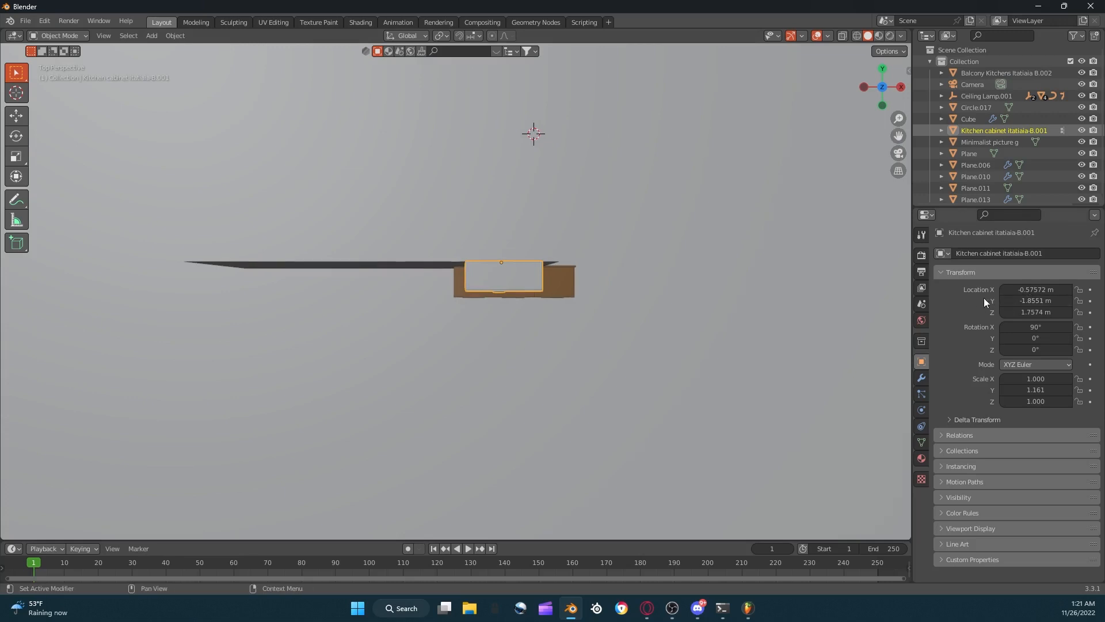
click(1004, 301)
click(1004, 300)
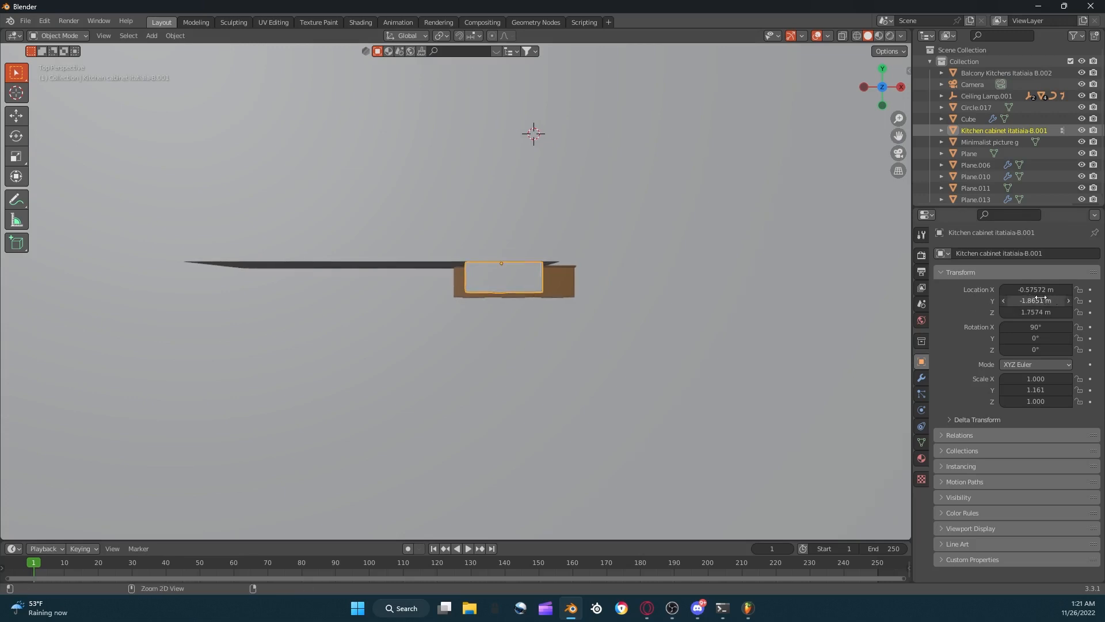
Move the wall cabinet along X to about -0.706 m, lining its edge up with the base cabinets.
click(1003, 290)
click(1003, 290)
click(1003, 290)
click(1002, 290)
click(1001, 290)
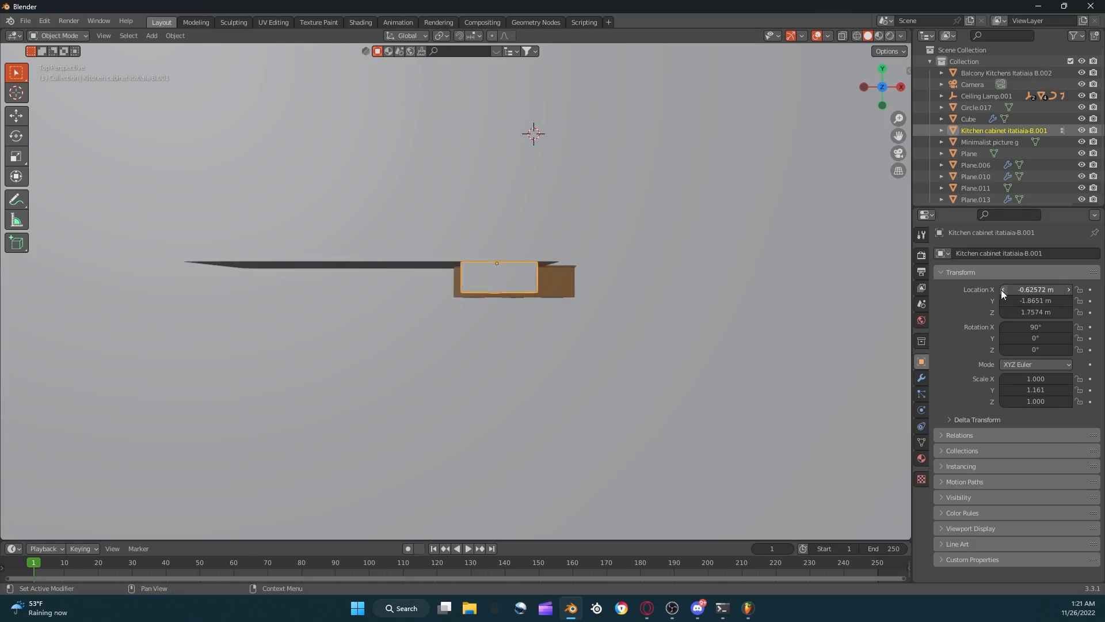
click(1001, 290)
click(1000, 290)
click(1000, 290)
click(1002, 290)
click(1001, 290)
click(1002, 290)
click(1002, 290)
Add an Array modifier with a count of 5 to the wall cabinet and check it through the camera.
click(899, 152)
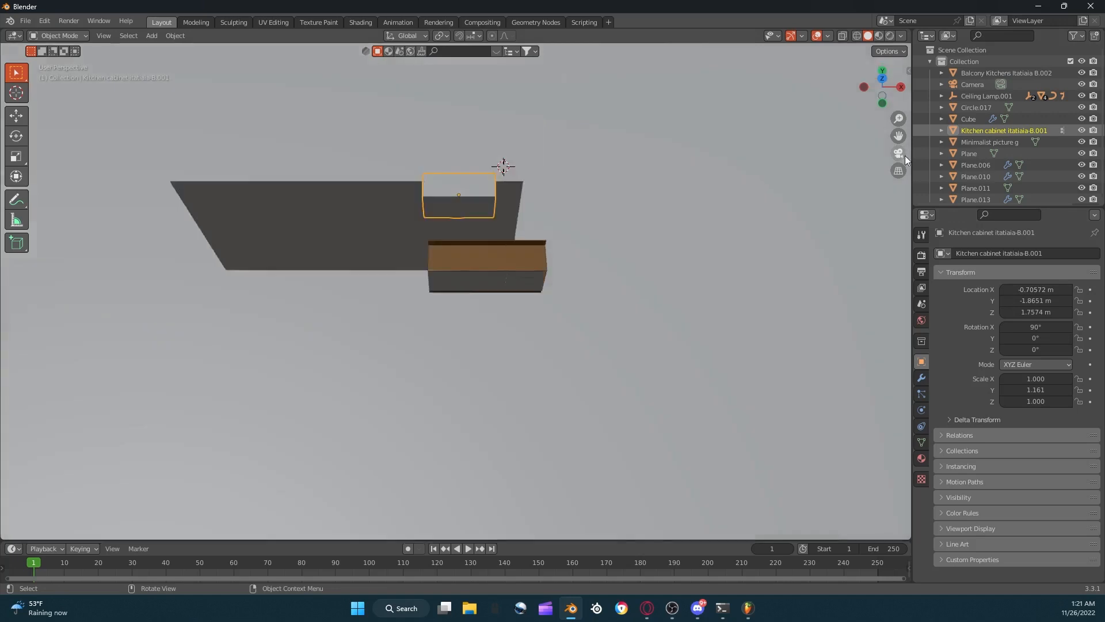
click(921, 377)
click(958, 254)
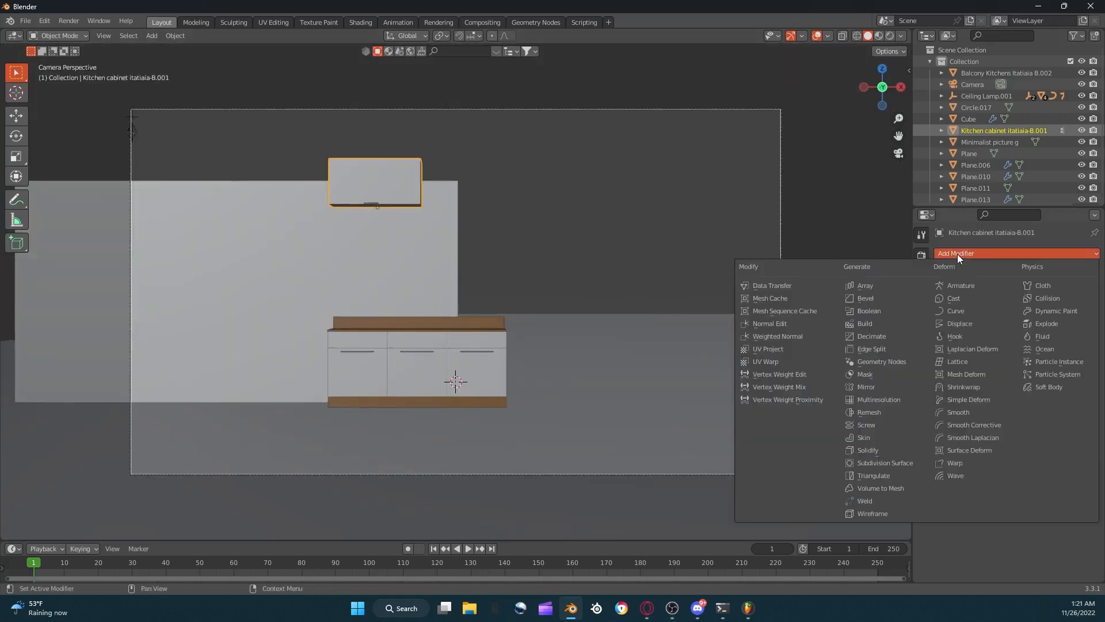
click(865, 287)
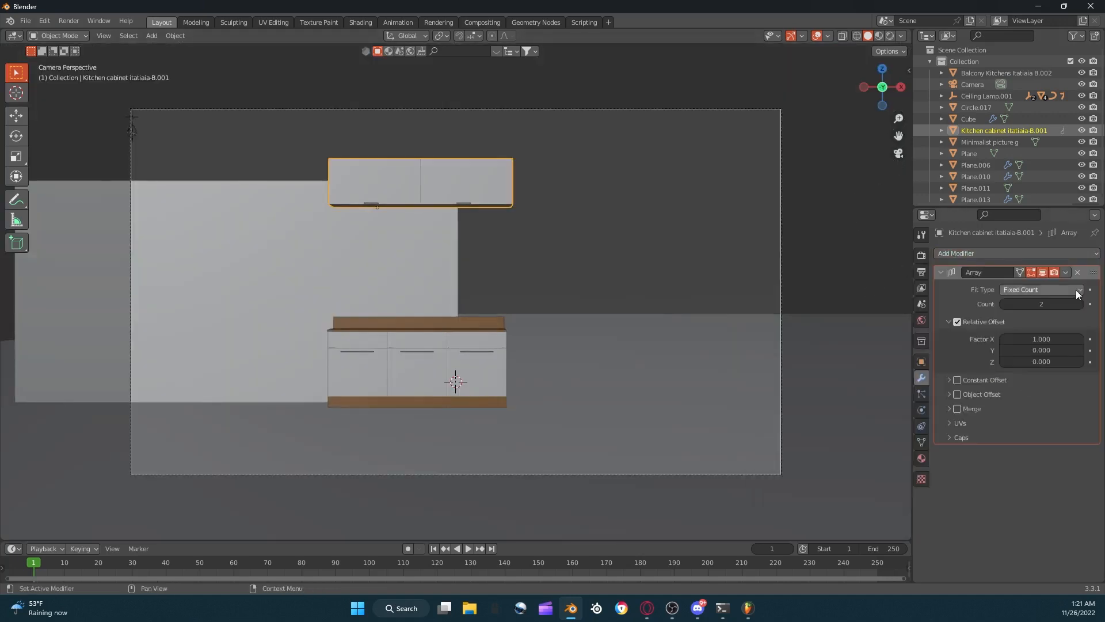
drag(1069, 302, 1081, 303)
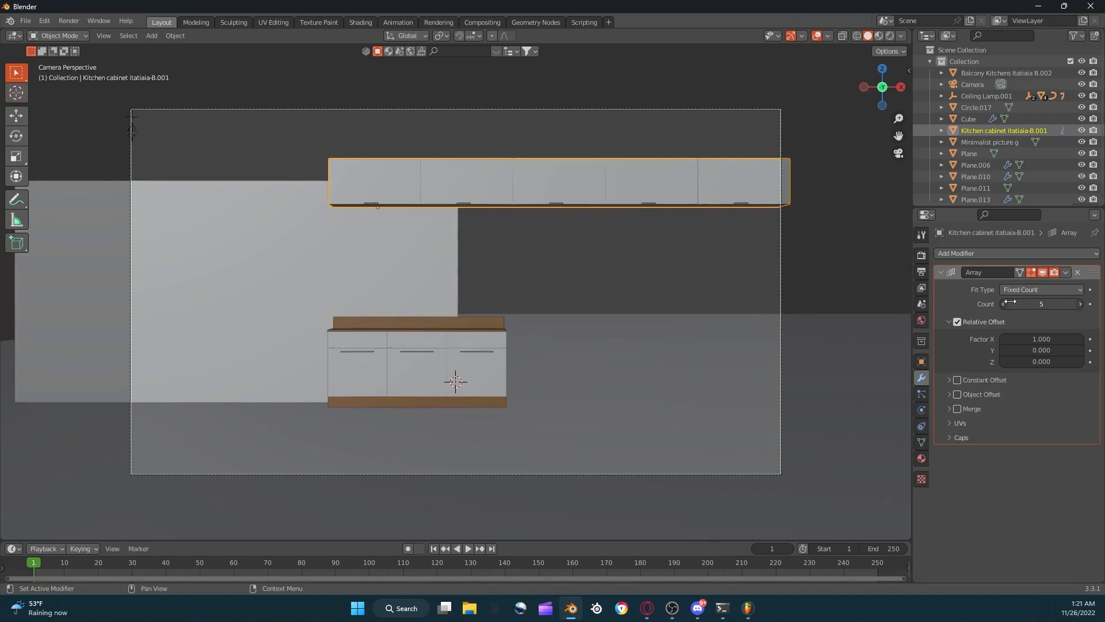
scroll(779, 284, down, 2)
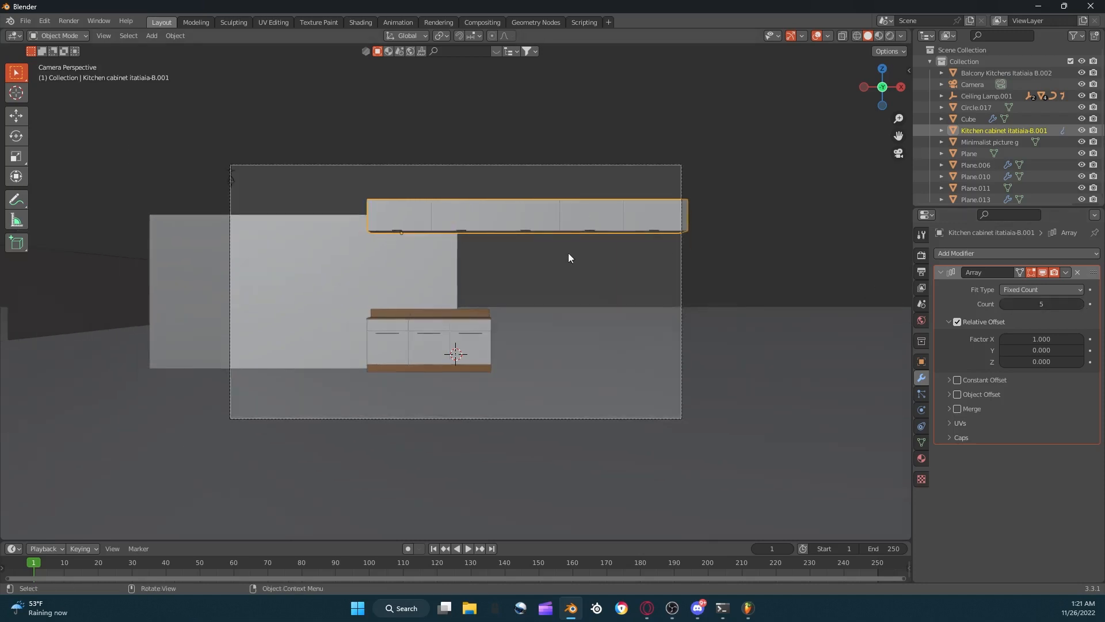
Add a second Array modifier to the base cabinets with a count of 2 and a relative X offset of 1.5.
click(485, 322)
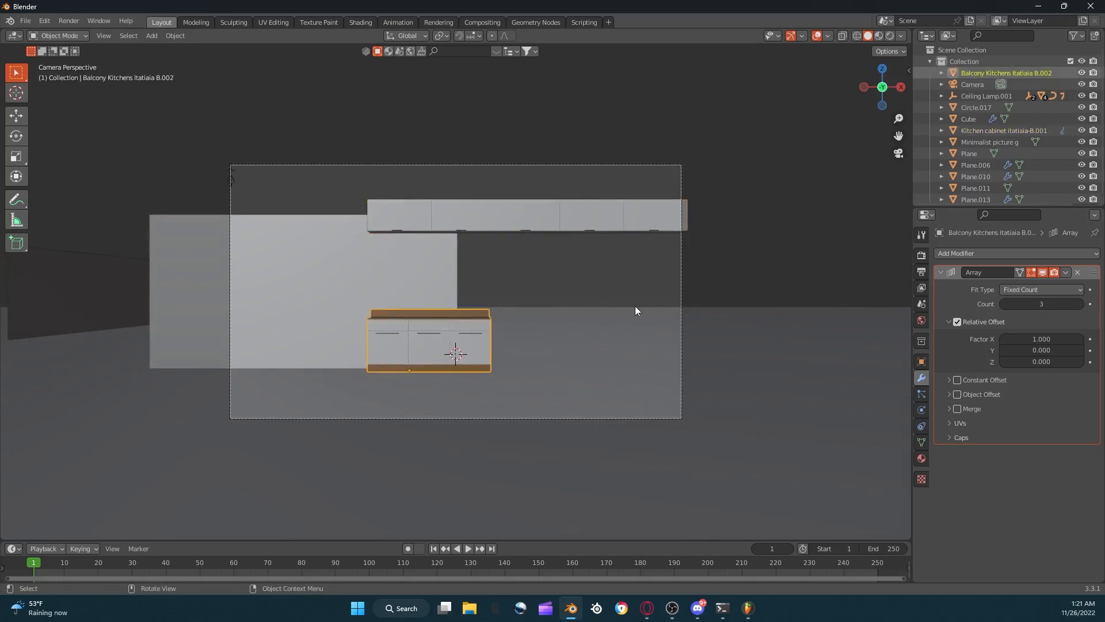
click(979, 254)
click(881, 286)
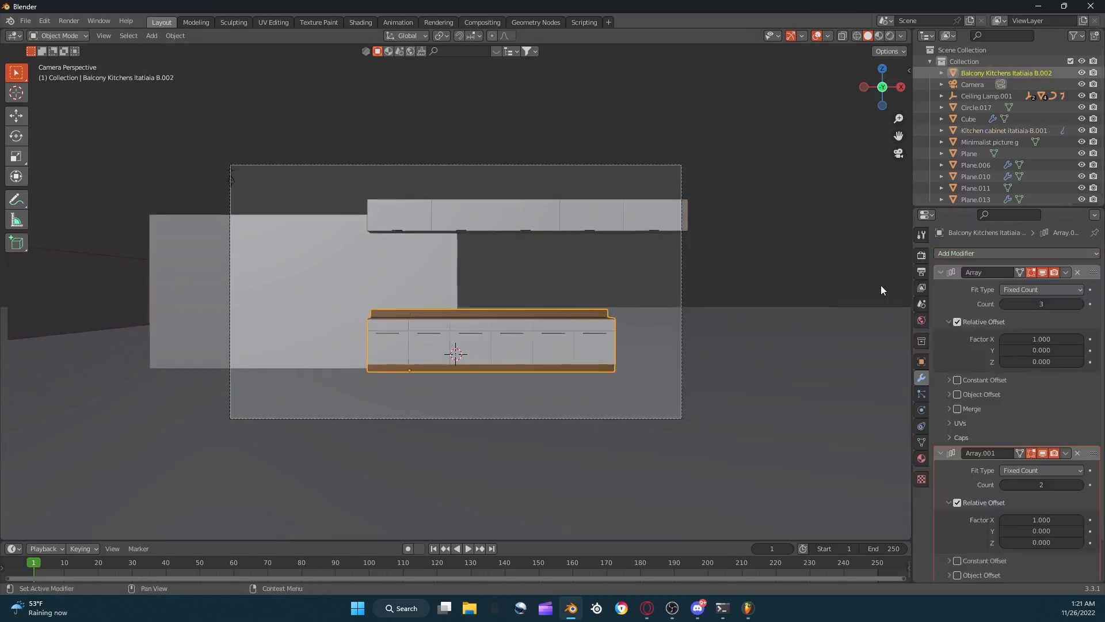
click(1080, 520)
click(1080, 520)
click(1080, 520)
click(1080, 520)
middle_drag(719, 231, 709, 311)
key(KP_0)
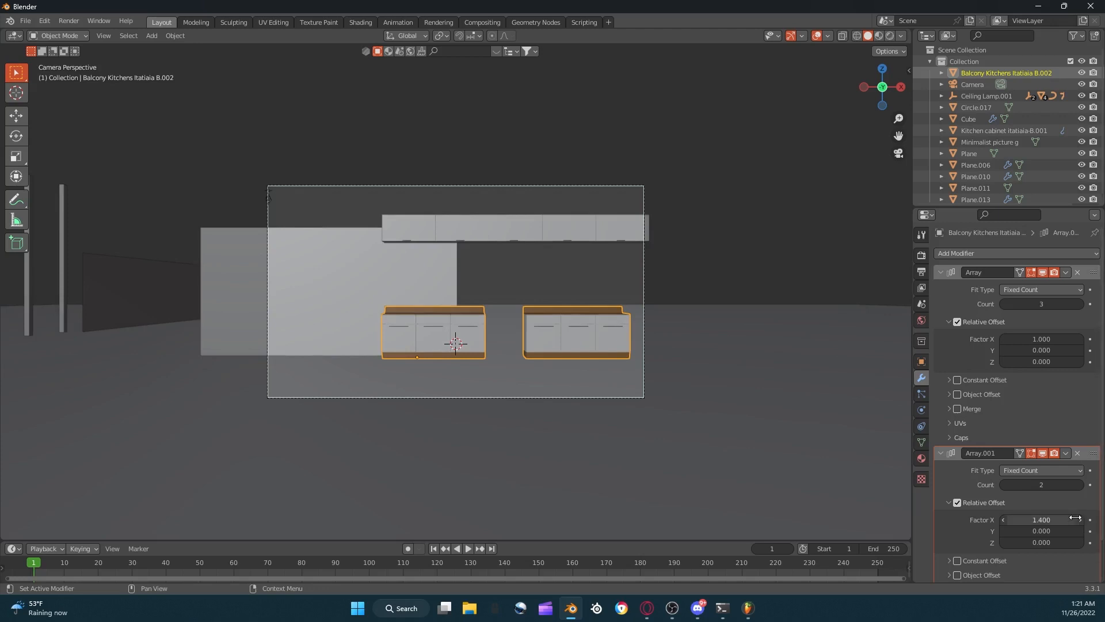
click(1080, 520)
scroll(838, 354, up, 3)
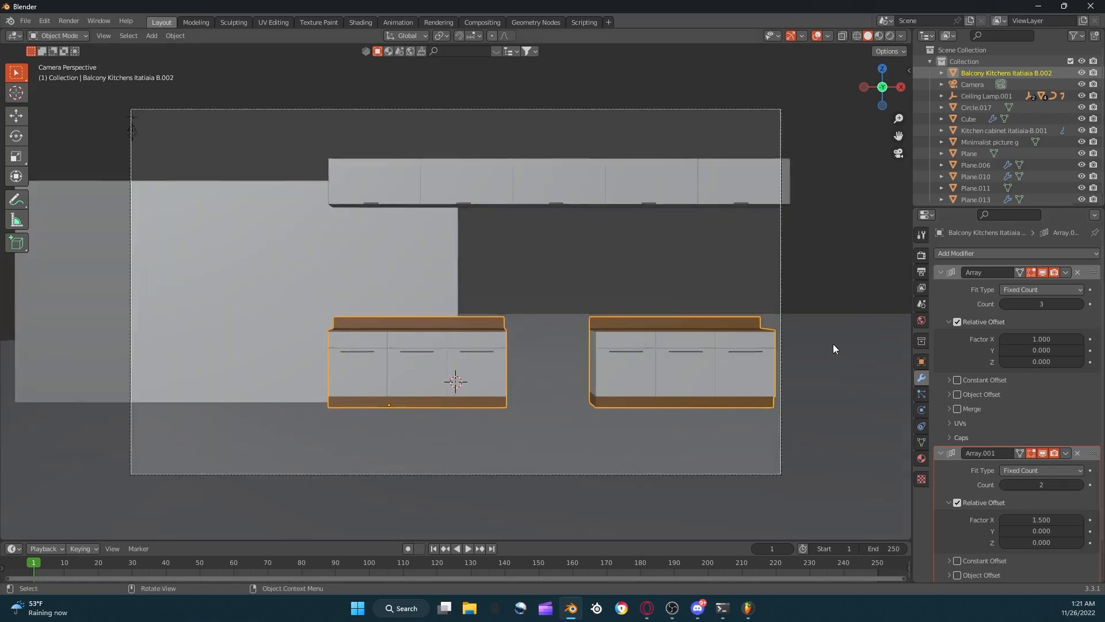
Try a count of 1 in the base cabinets' second Array and 2 in the first, restoring both counts.
click(1004, 484)
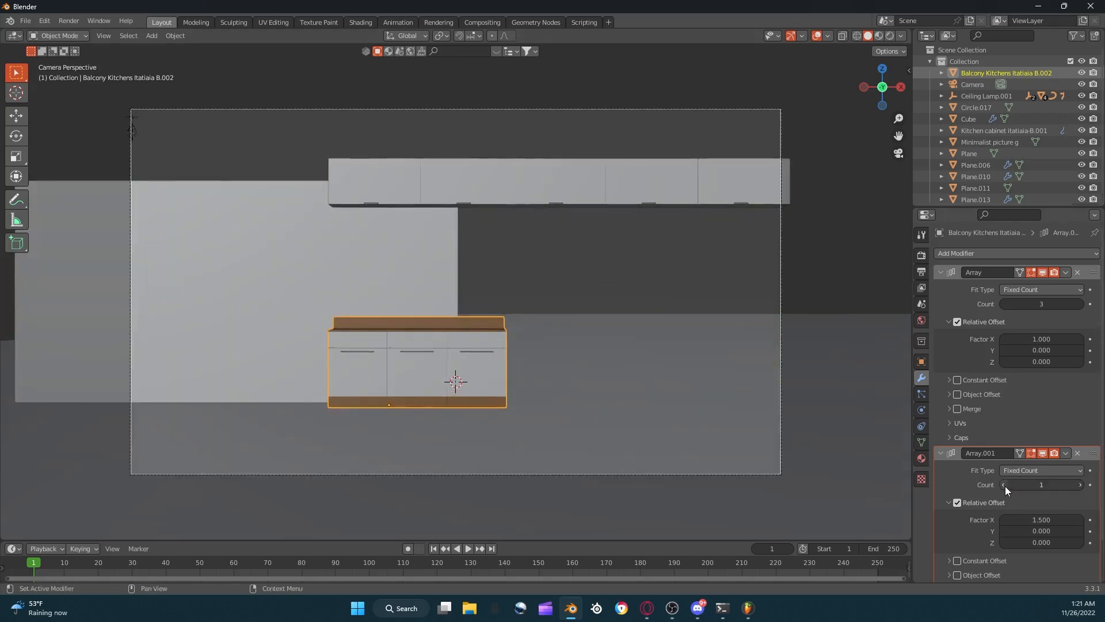
click(1089, 484)
click(1090, 484)
click(1049, 485)
text(2)
key(Return)
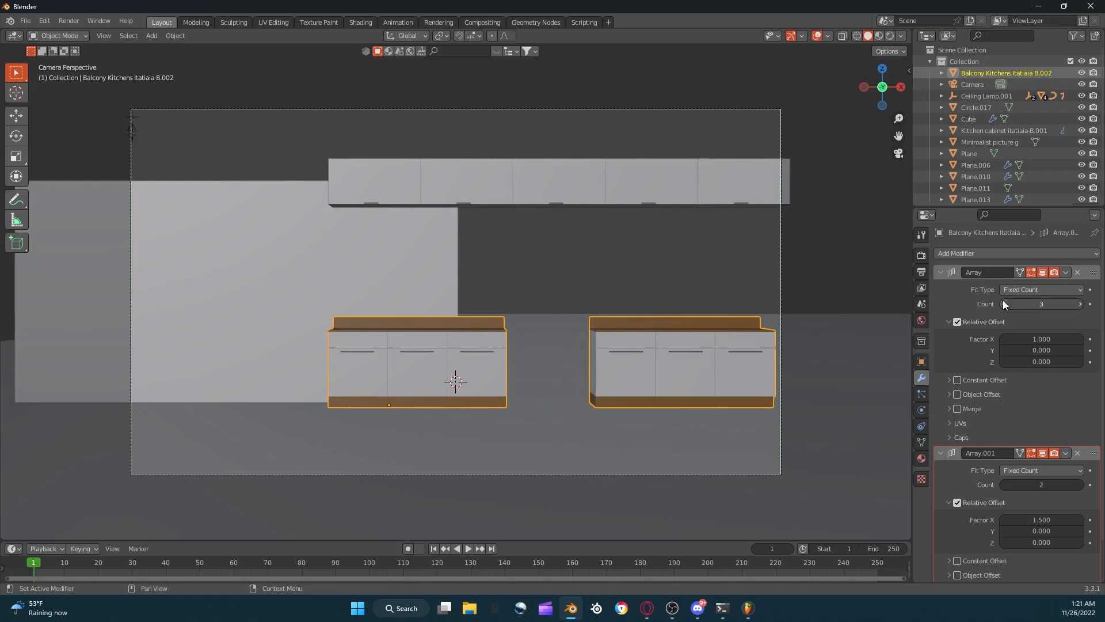
click(1004, 302)
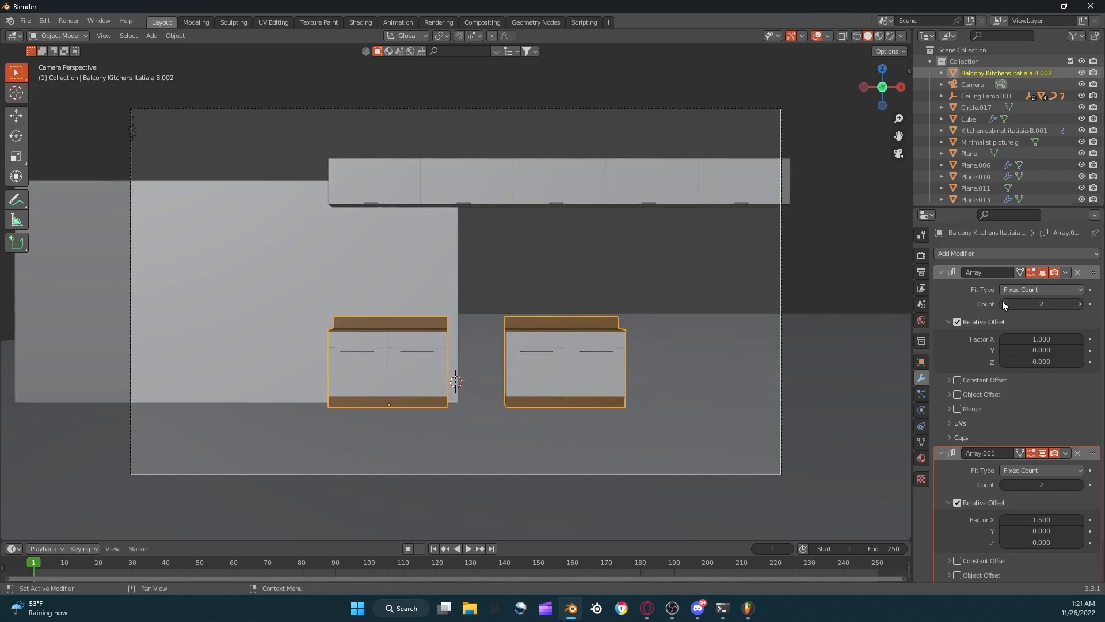
click(1080, 304)
scroll(1049, 330, down, 2)
scroll(991, 236, up, 2)
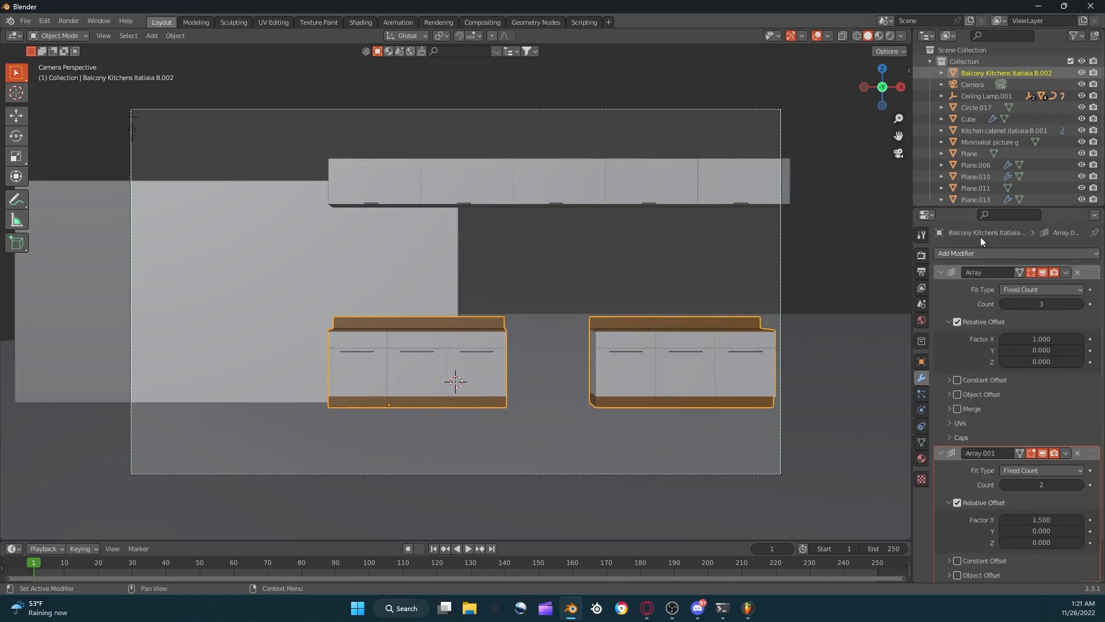
Adjust the base cabinets' second Array to a relative X offset of 1.6 and check it from above and through the camera.
scroll(852, 287, down, 2)
click(1079, 521)
click(1079, 520)
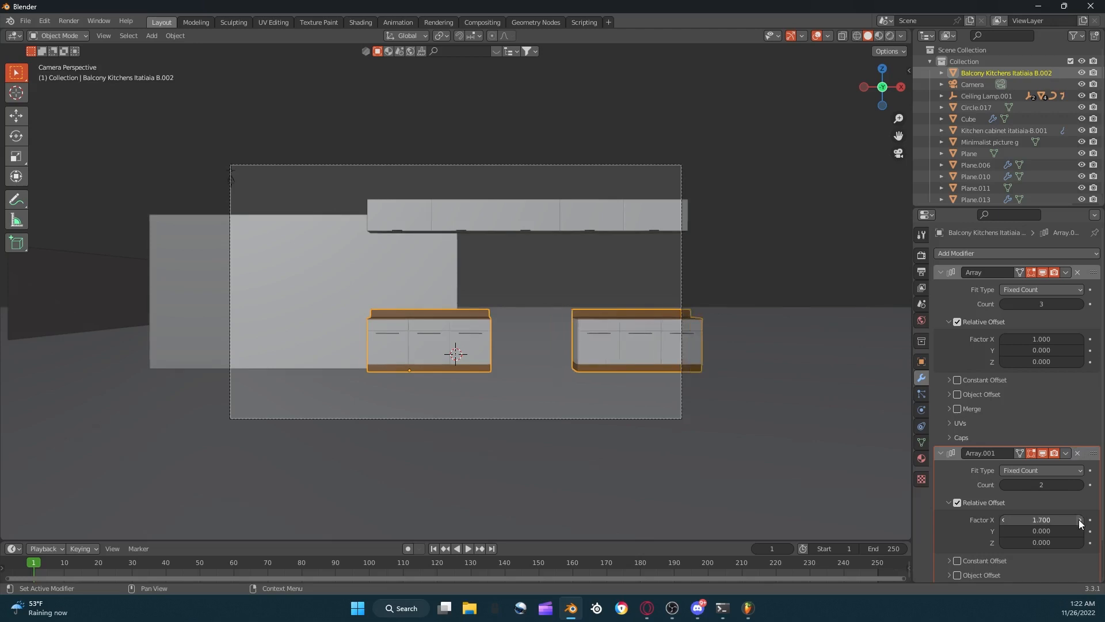
click(1079, 521)
click(882, 68)
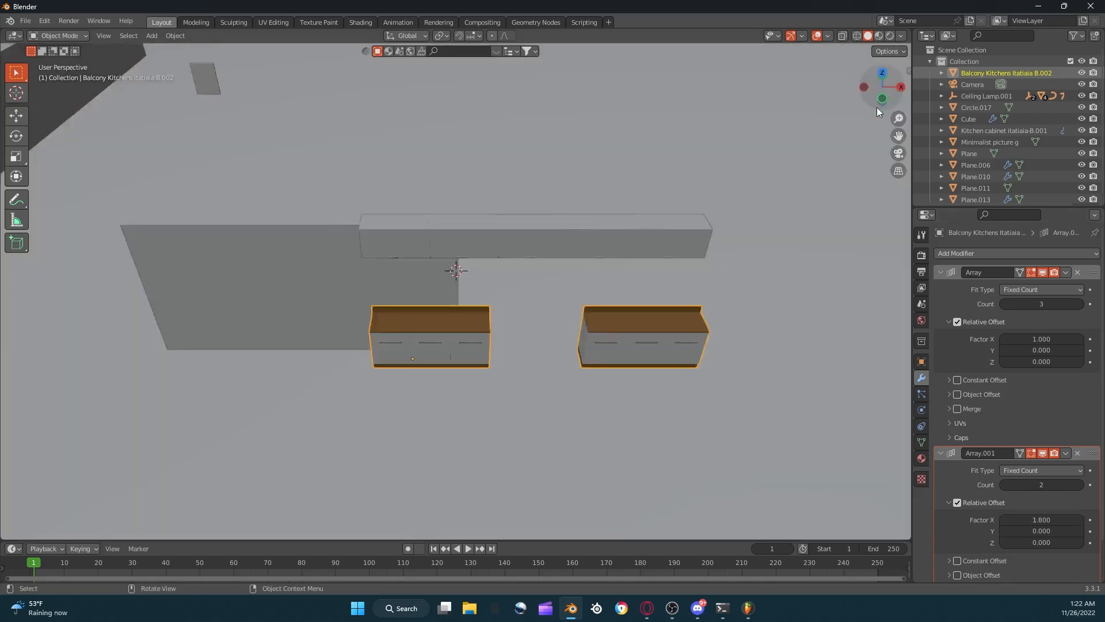
click(1004, 520)
click(1004, 521)
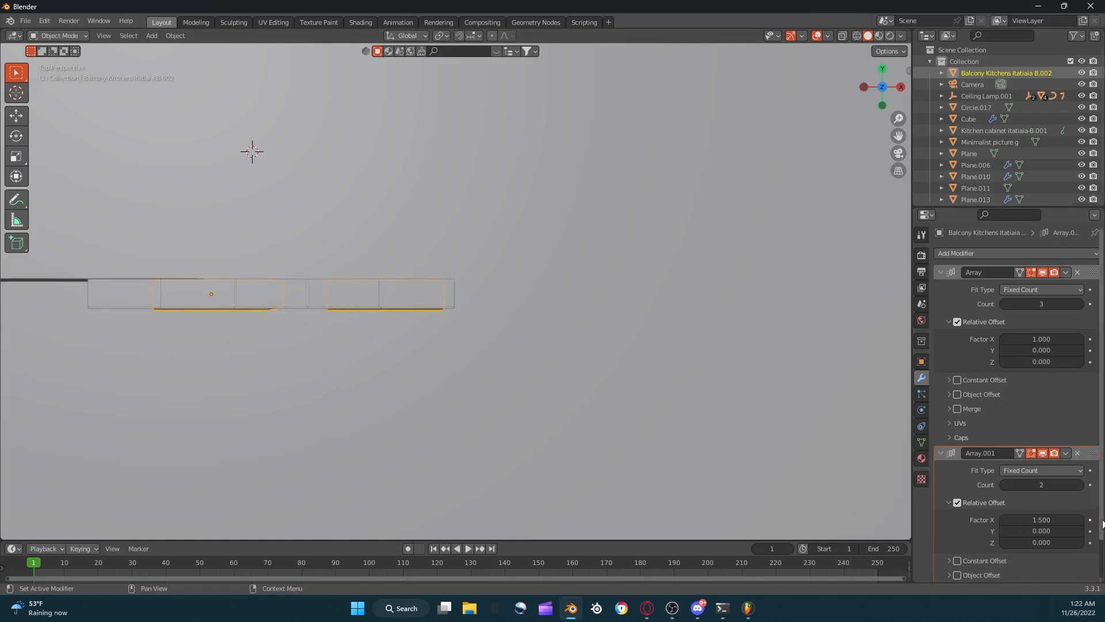
click(901, 153)
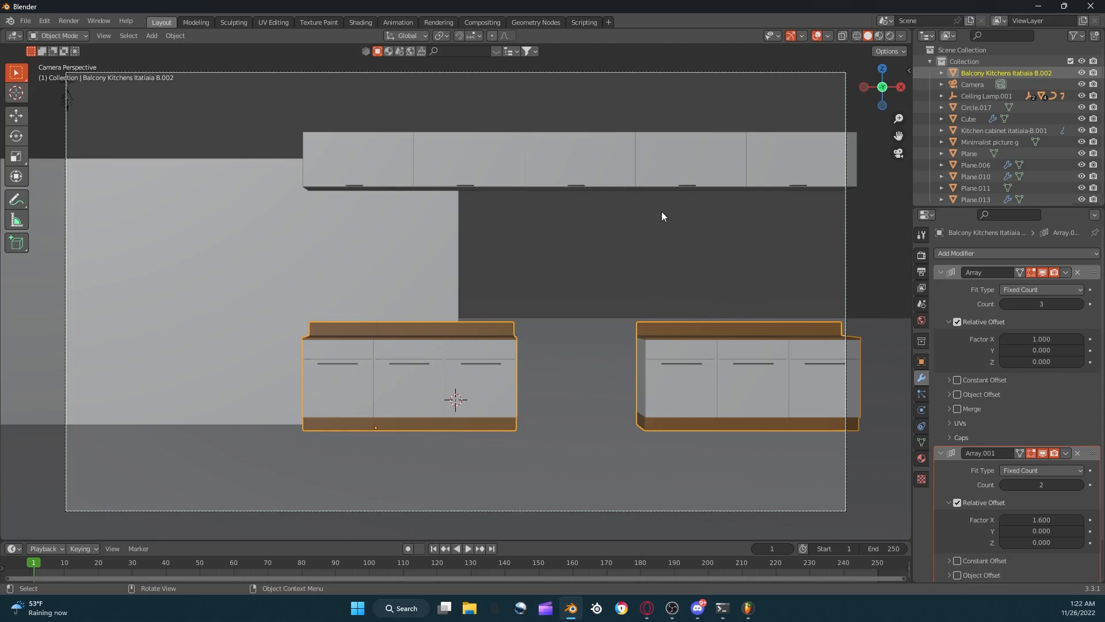
Select the wall plane and turn the enlarged timeline area into a Shader Editor showing its material.
click(391, 252)
scroll(399, 246, down, 2)
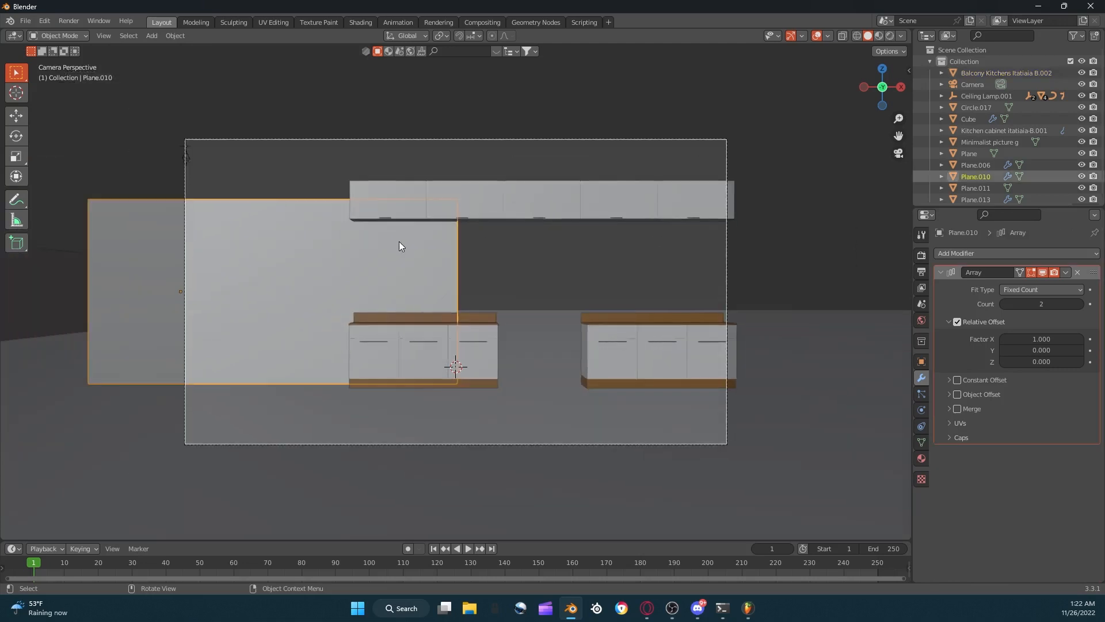
drag(504, 541, 506, 461)
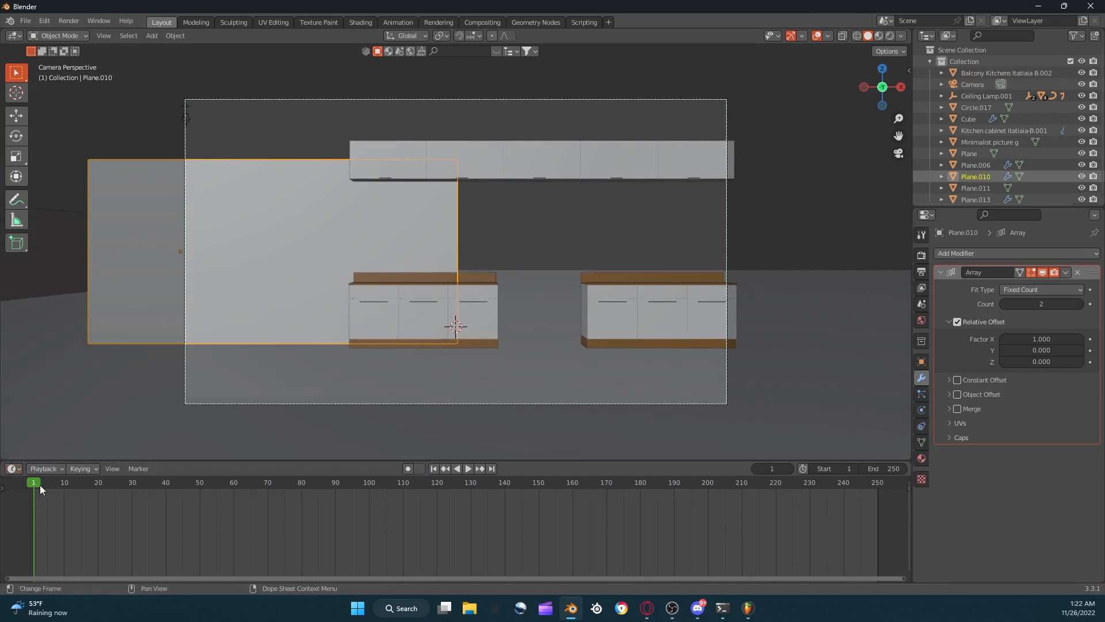
click(13, 468)
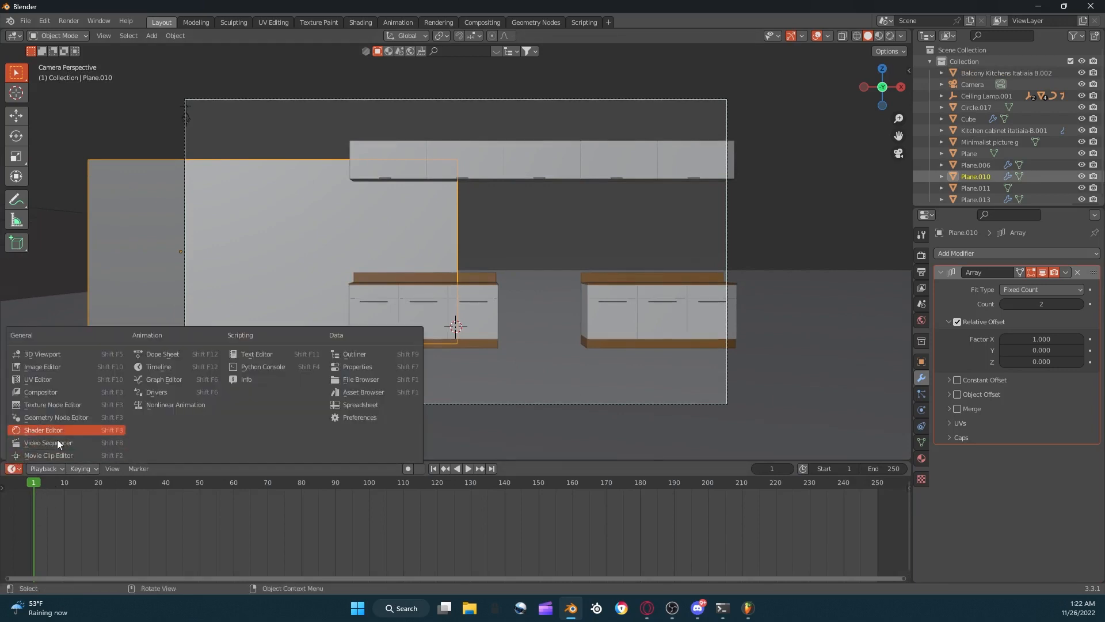
click(57, 439)
drag(269, 461, 275, 435)
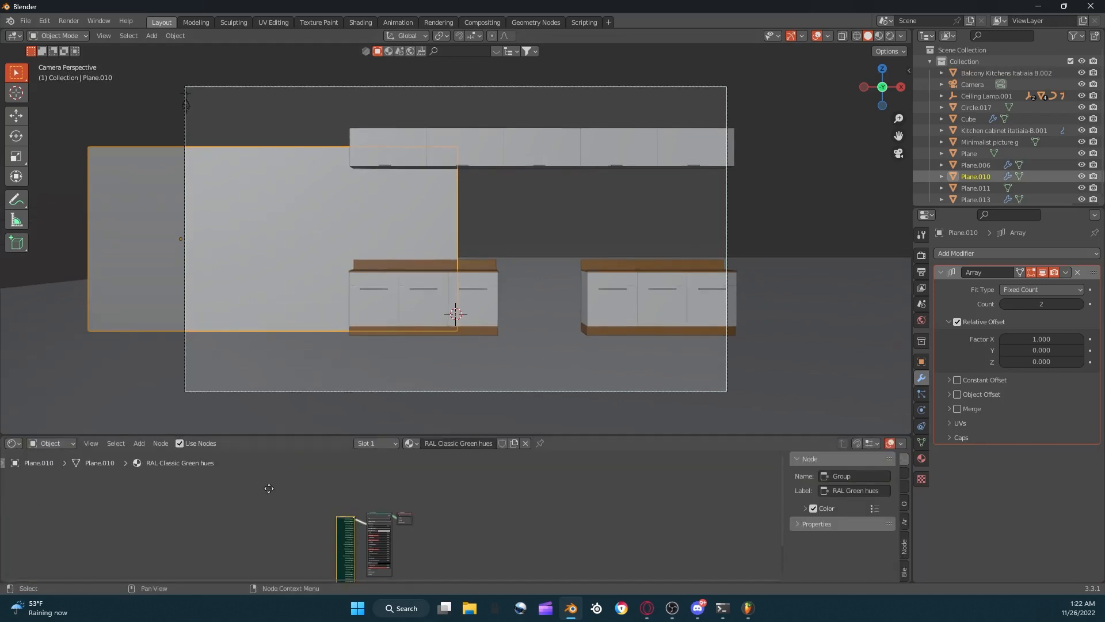
Open the RAL green hues node group in an enlarged Shader Editor and examine its green shades.
middle_drag(269, 487, 318, 567)
scroll(357, 485, up, 7)
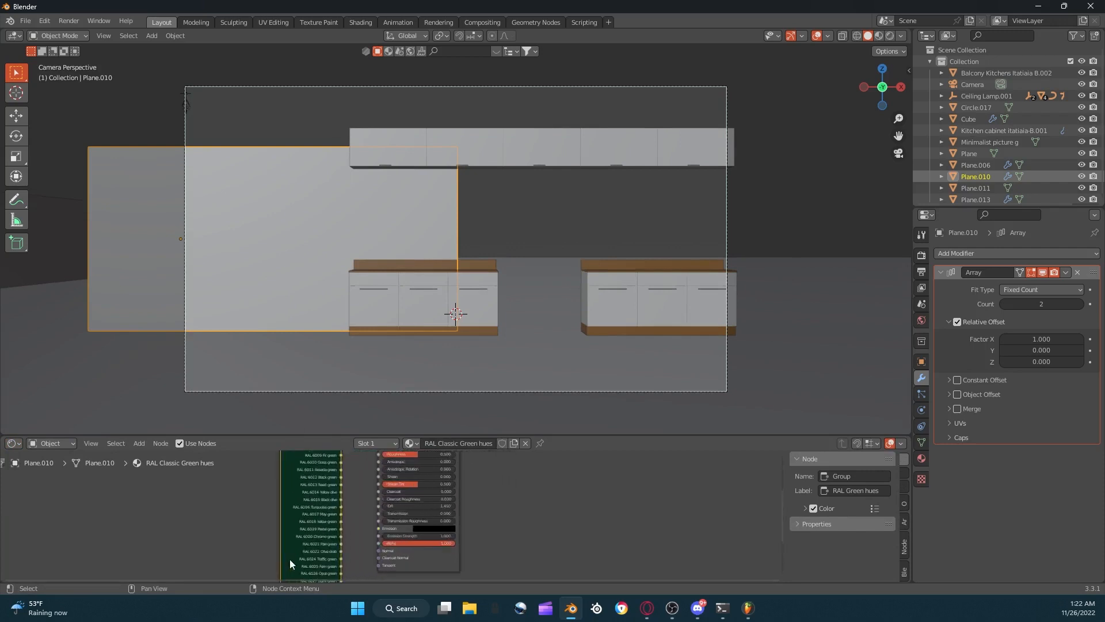
middle_drag(208, 491, 183, 580)
middle_drag(188, 506, 177, 571)
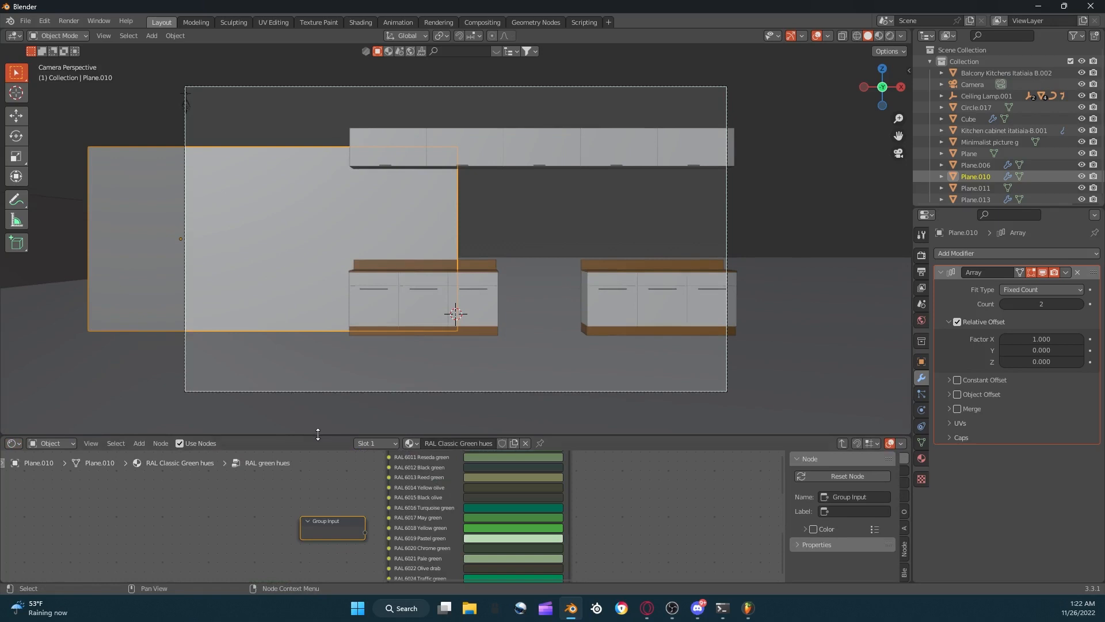
drag(317, 436, 341, 345)
scroll(344, 423, down, 5)
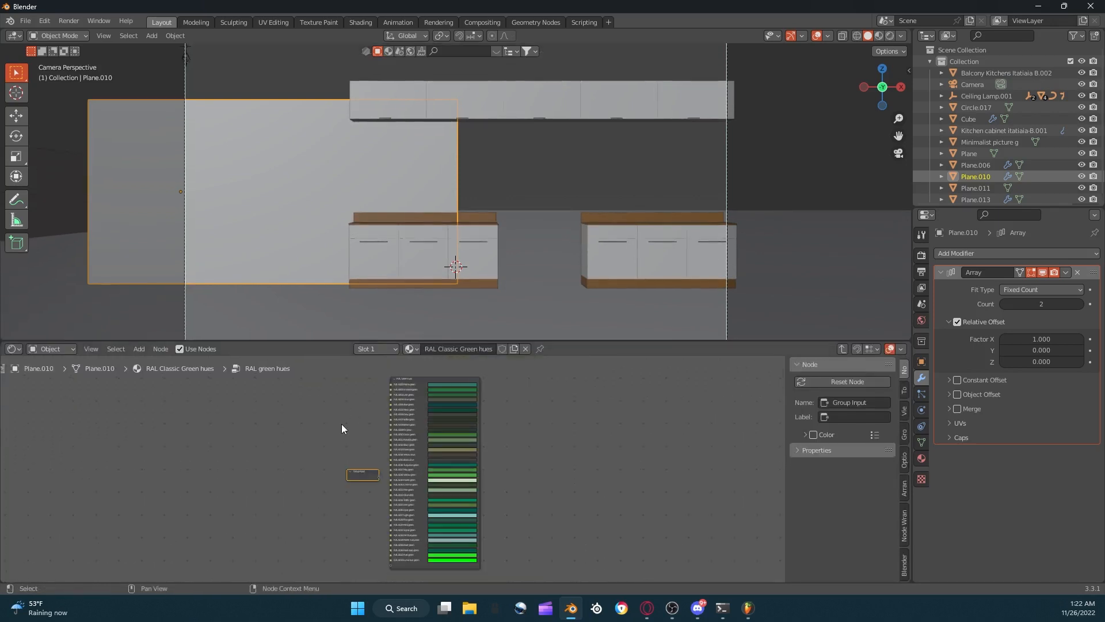
scroll(475, 428, up, 7)
middle_drag(379, 446, 188, 621)
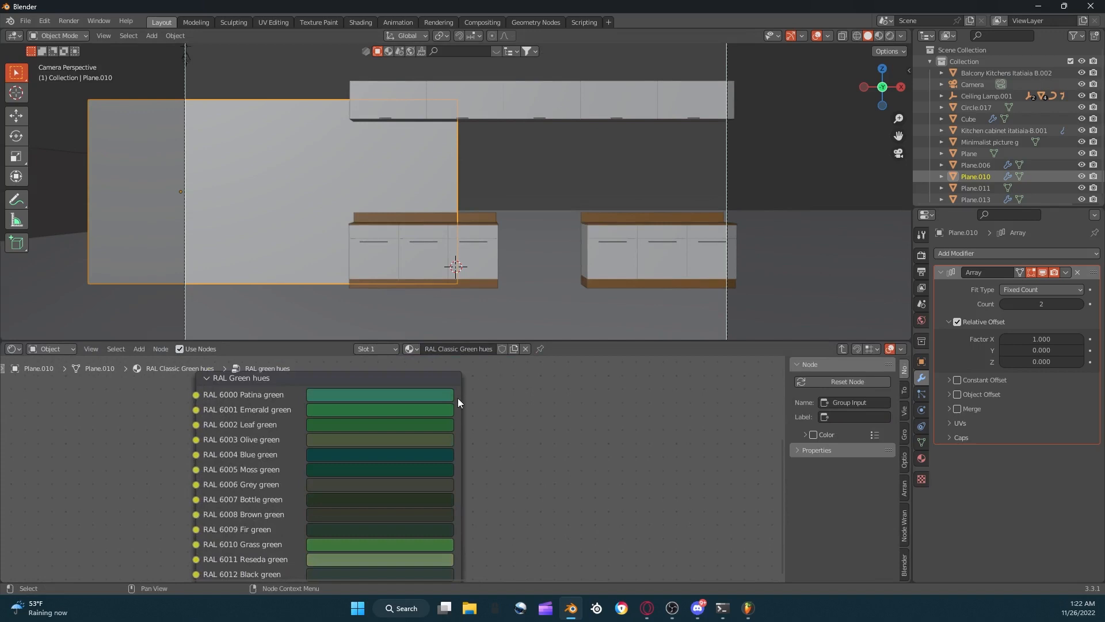
Examine the full range of shades in the RAL green hues node group.
scroll(472, 403, down, 4)
middle_drag(295, 403, 322, 358)
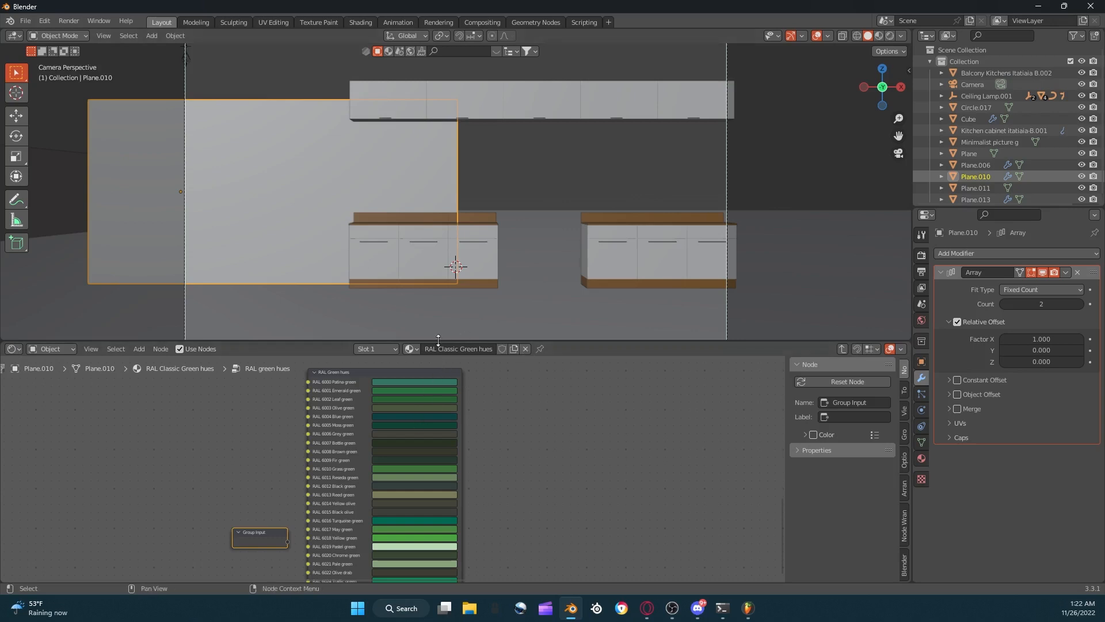
click(385, 348)
click(527, 368)
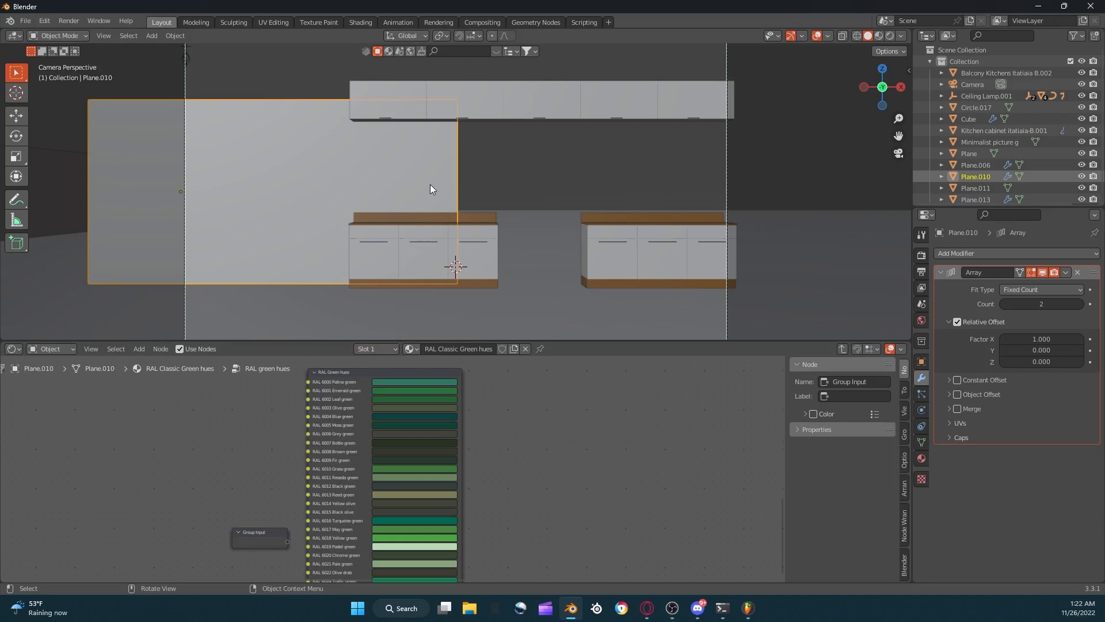
Move the wall plane aside, clear of the cabinets, and turn the Shader Editor area back into a Timeline.
key(g)
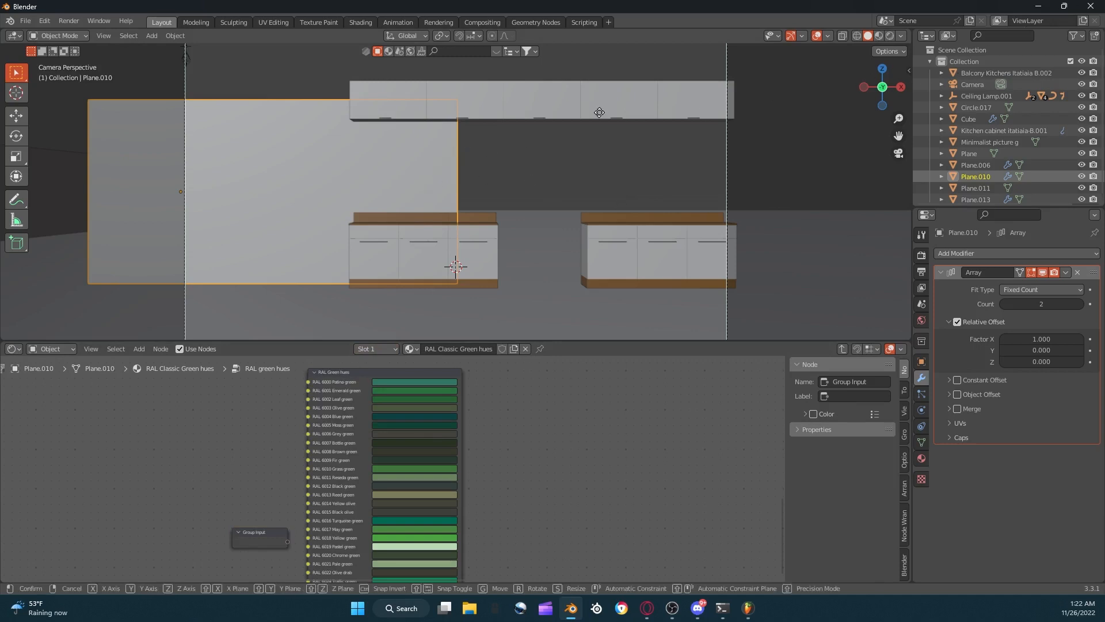
click(267, 169)
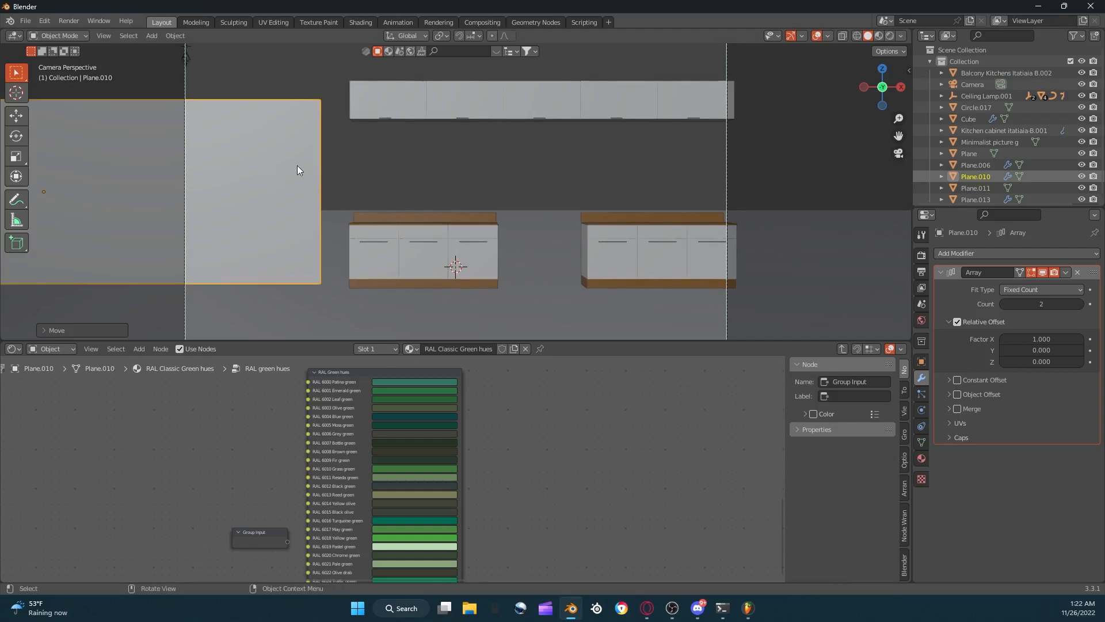
click(23, 351)
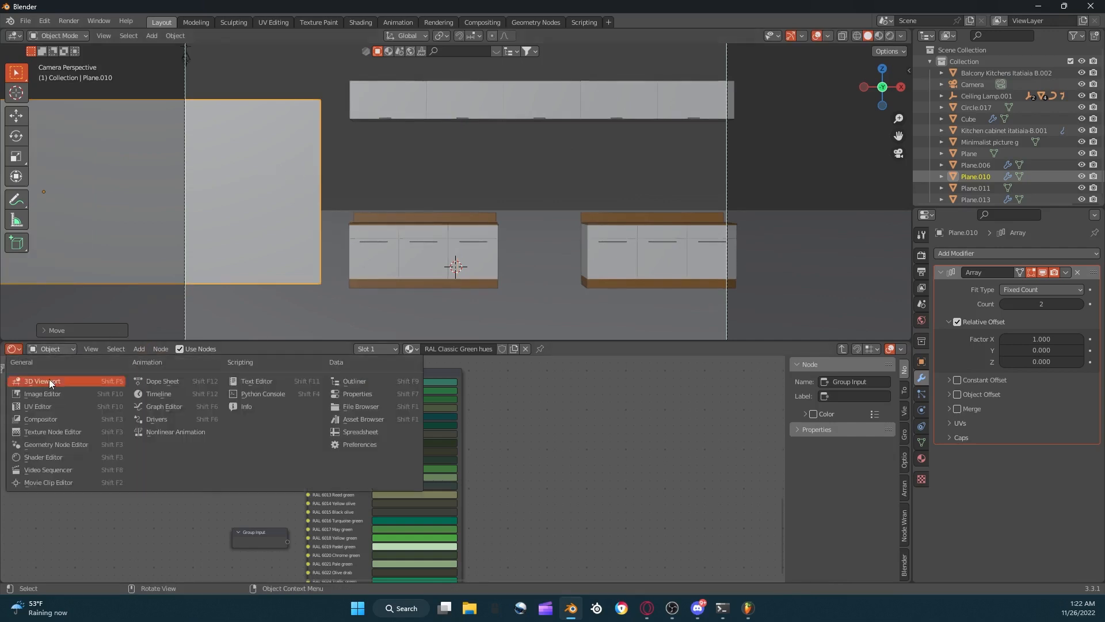
click(140, 393)
Move the wall plane along X until it sits behind the cabinets, then scale it up by about 1.018 and deselect it.
key(g)
key(x)
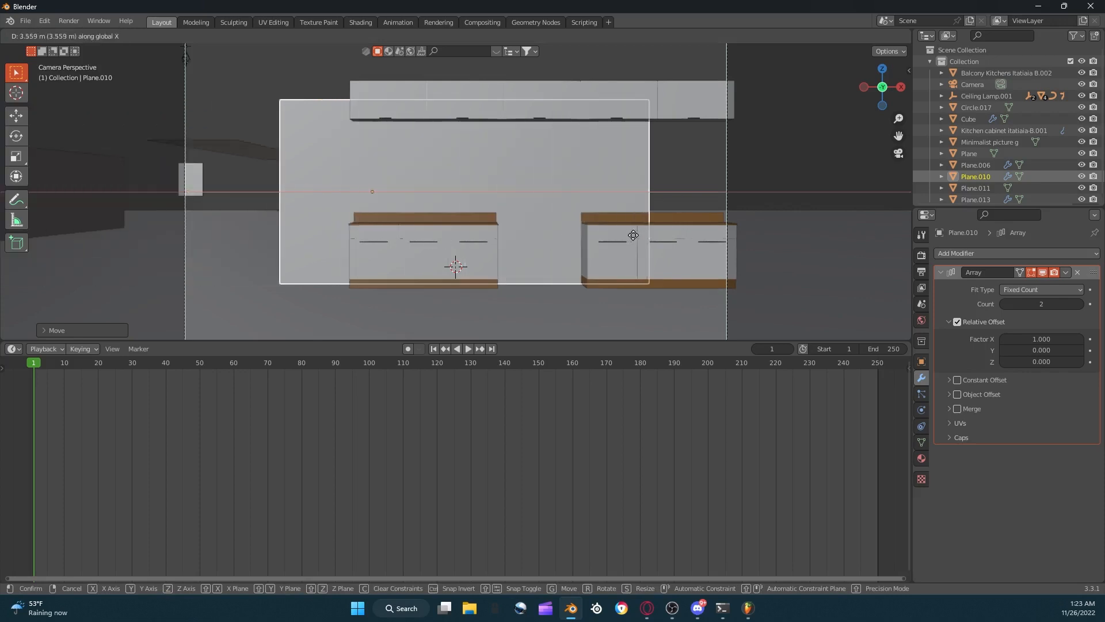
click(694, 223)
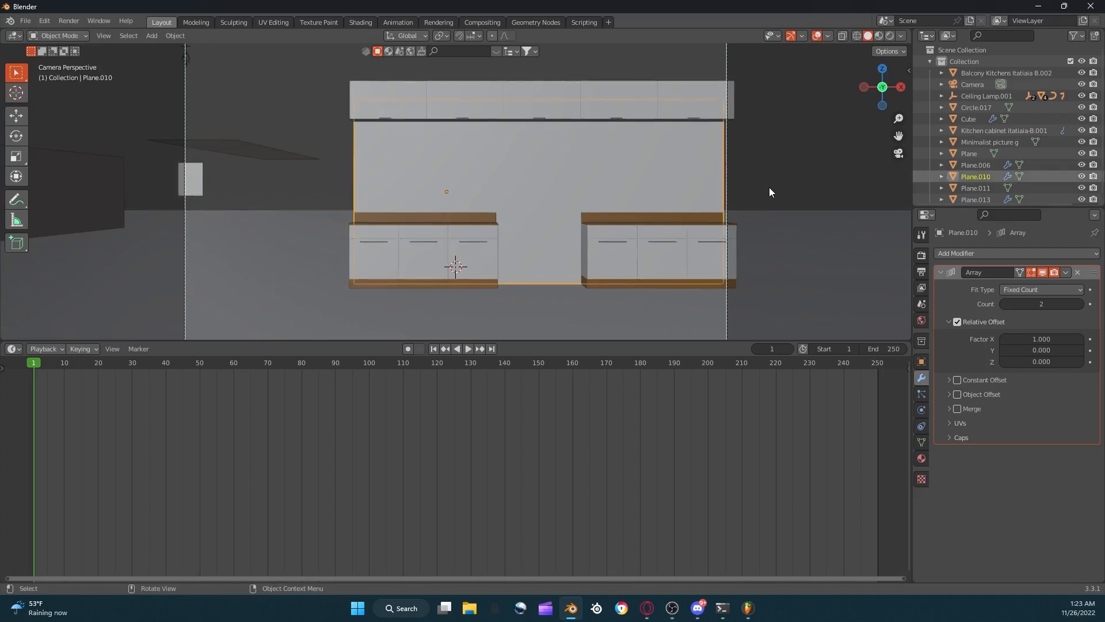
key(s)
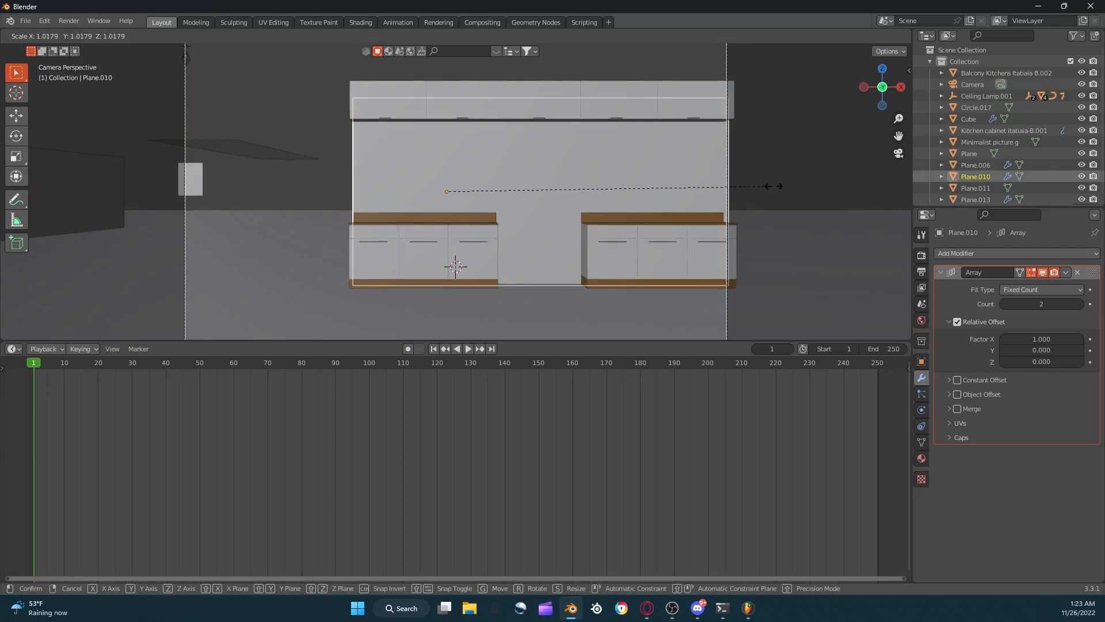
click(773, 186)
click(313, 140)
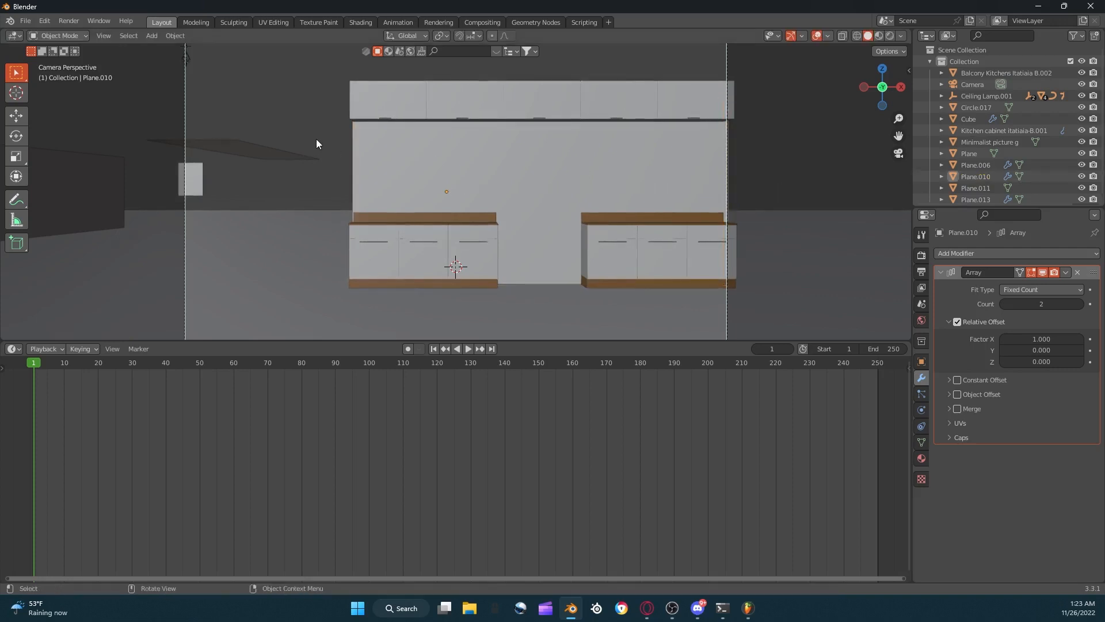
Select the arrayed row of vertical posts away from the kitchen and copy it to the clipboard.
scroll(314, 140, down, 5)
scroll(345, 127, up, 5)
middle_drag(362, 124, 347, 141)
scroll(351, 141, down, 6)
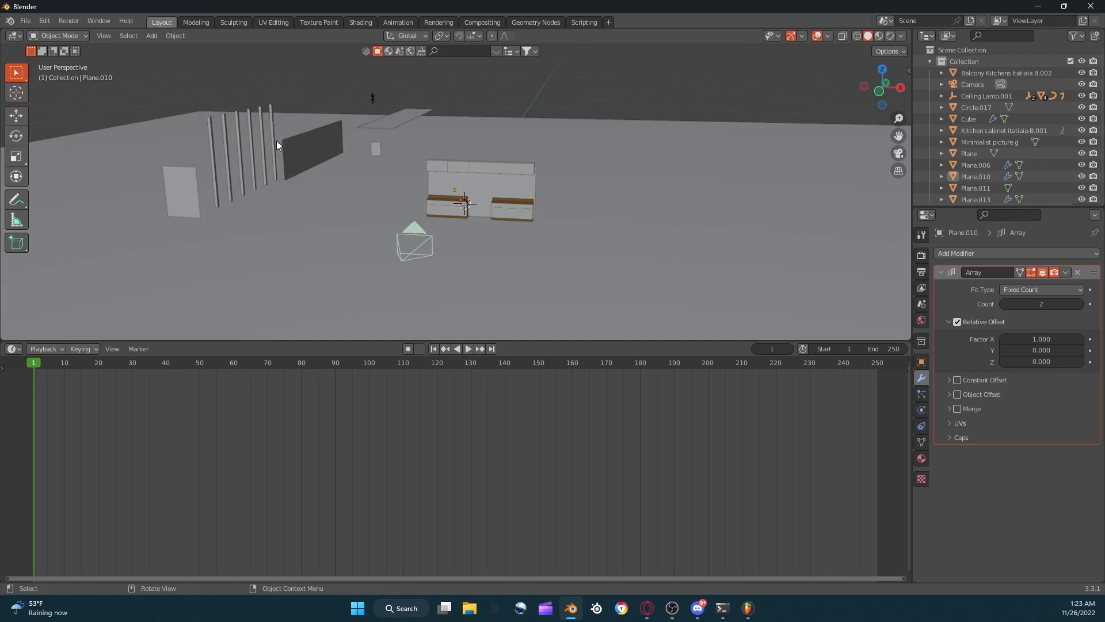
click(274, 142)
key(ctrl+c)
click(27, 21)
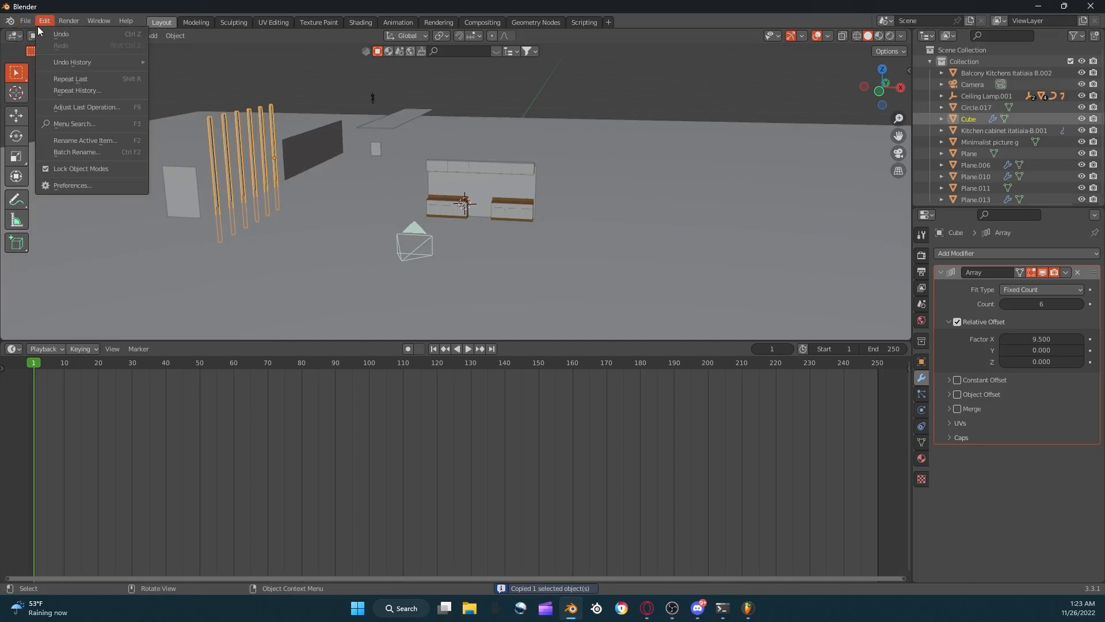
click(49, 34)
click(26, 22)
mouse_move(69, 34)
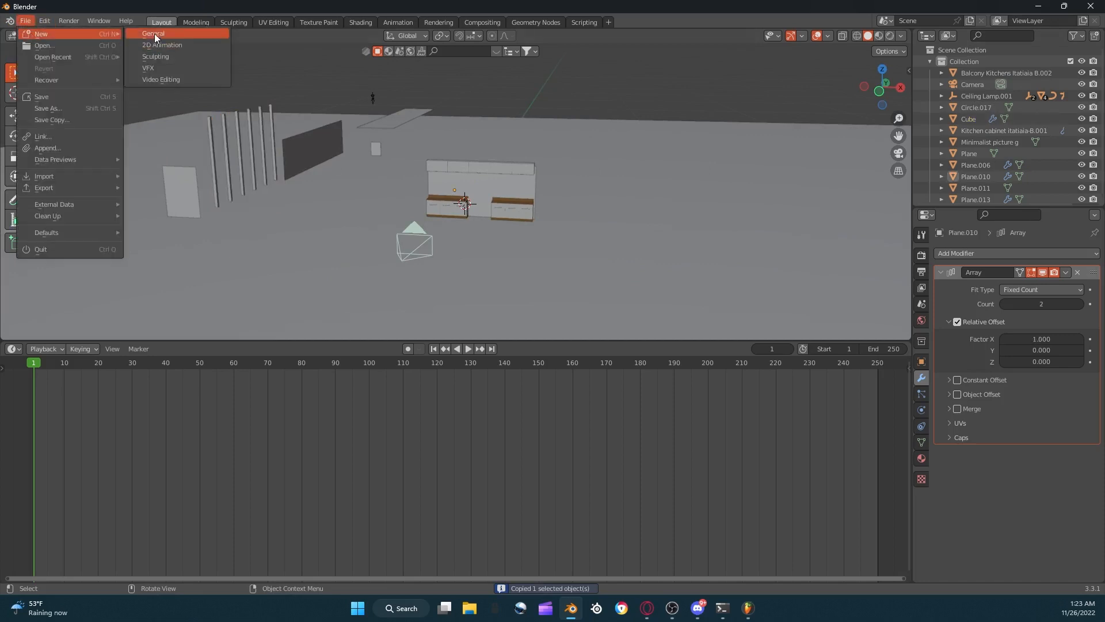
click(241, 127)
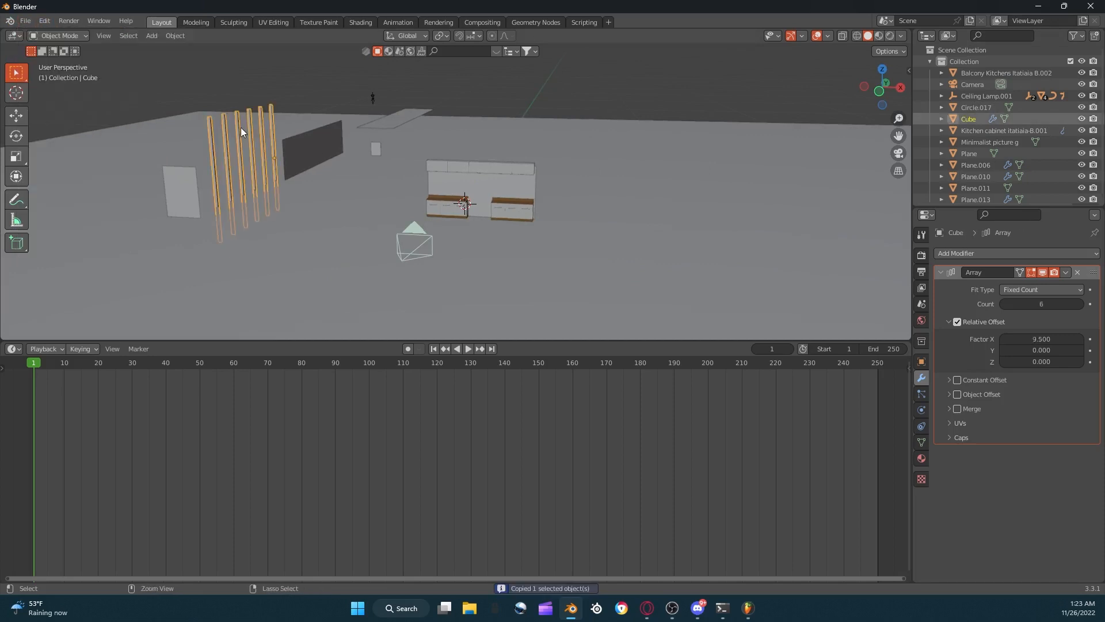
Request a new General file and save the current scene in the Downloads folder as "room .blend".
click(25, 22)
mouse_move(32, 33)
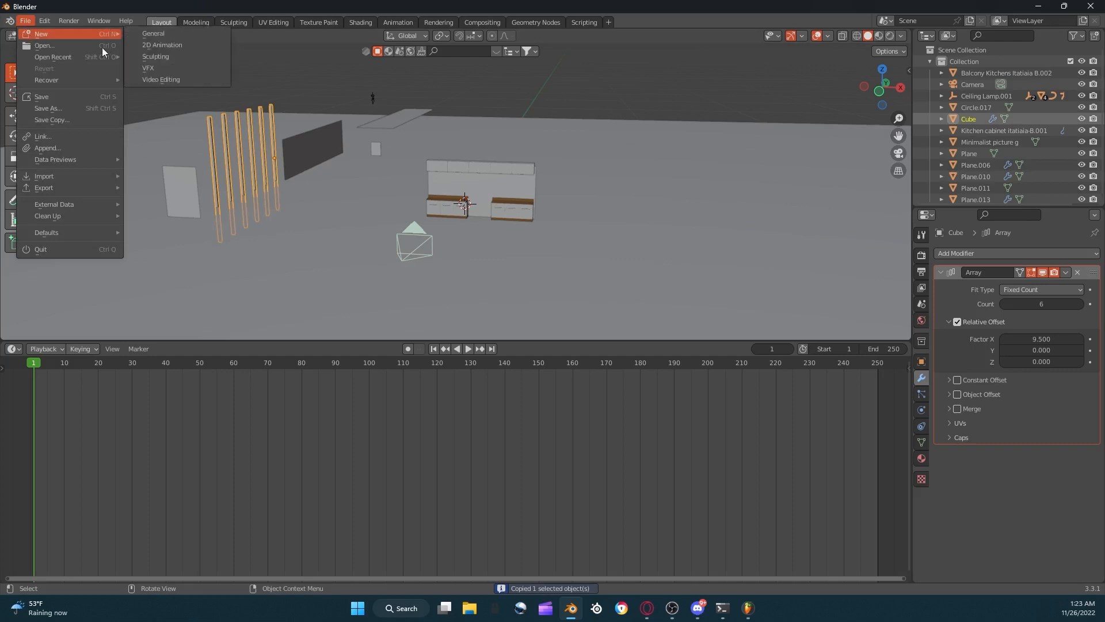
click(157, 38)
click(504, 324)
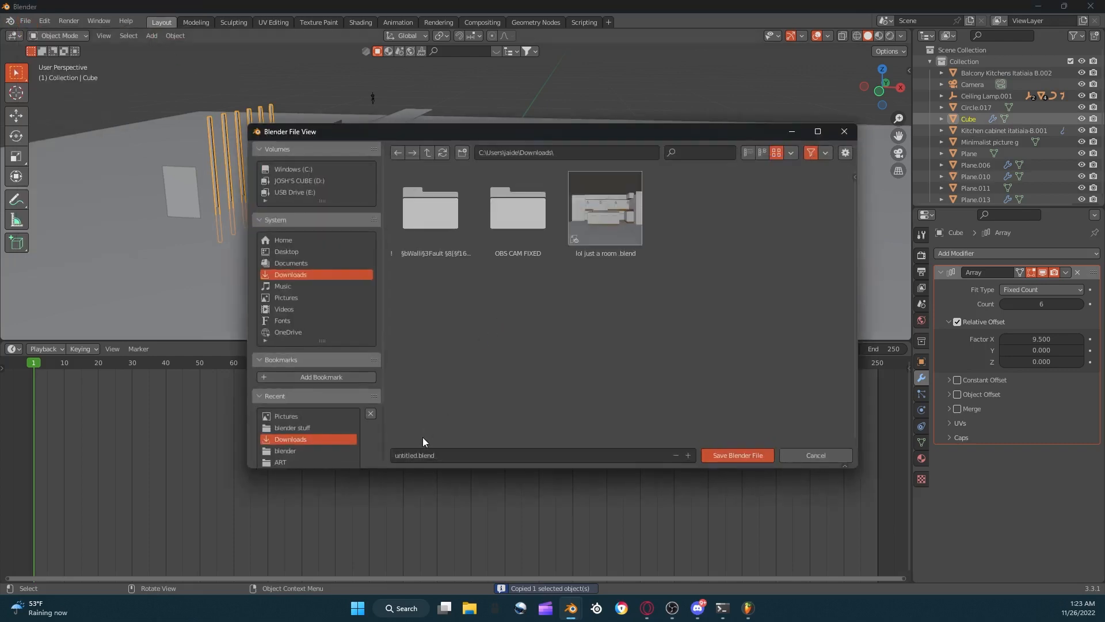
click(440, 455)
text(r)
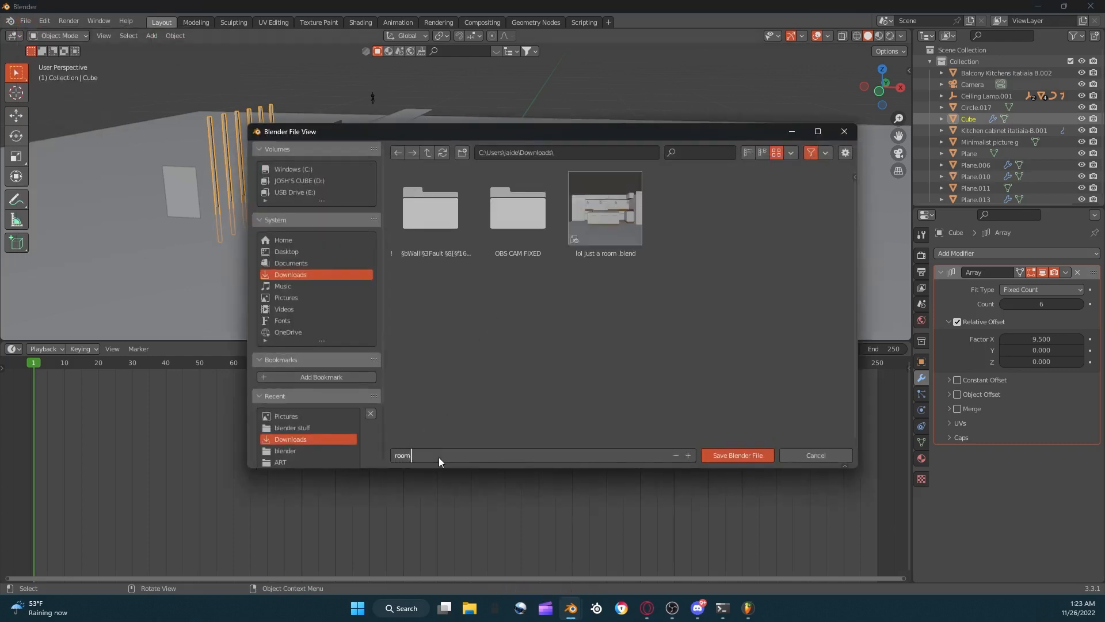
text(oom)
click(728, 455)
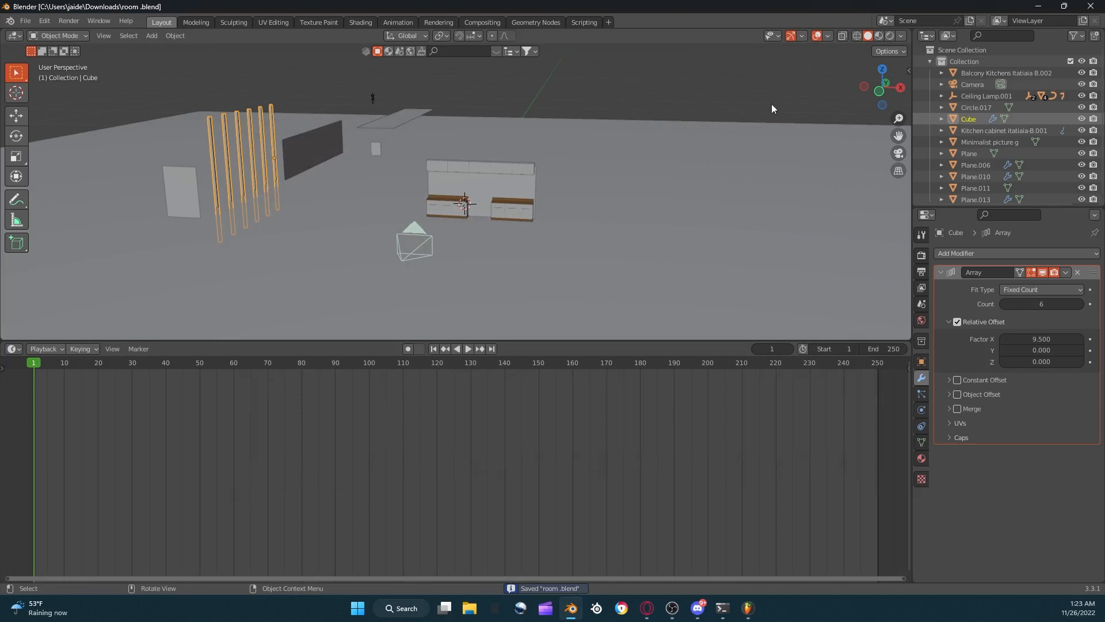
Create a new General file and delete its default camera, cube and light.
click(26, 22)
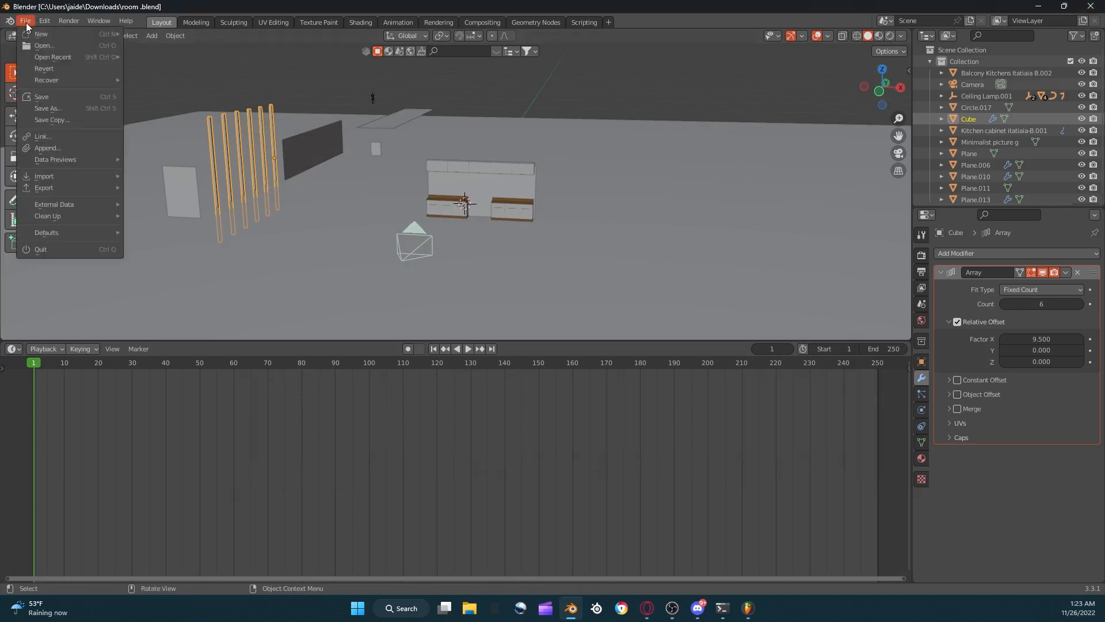
mouse_move(29, 32)
click(142, 32)
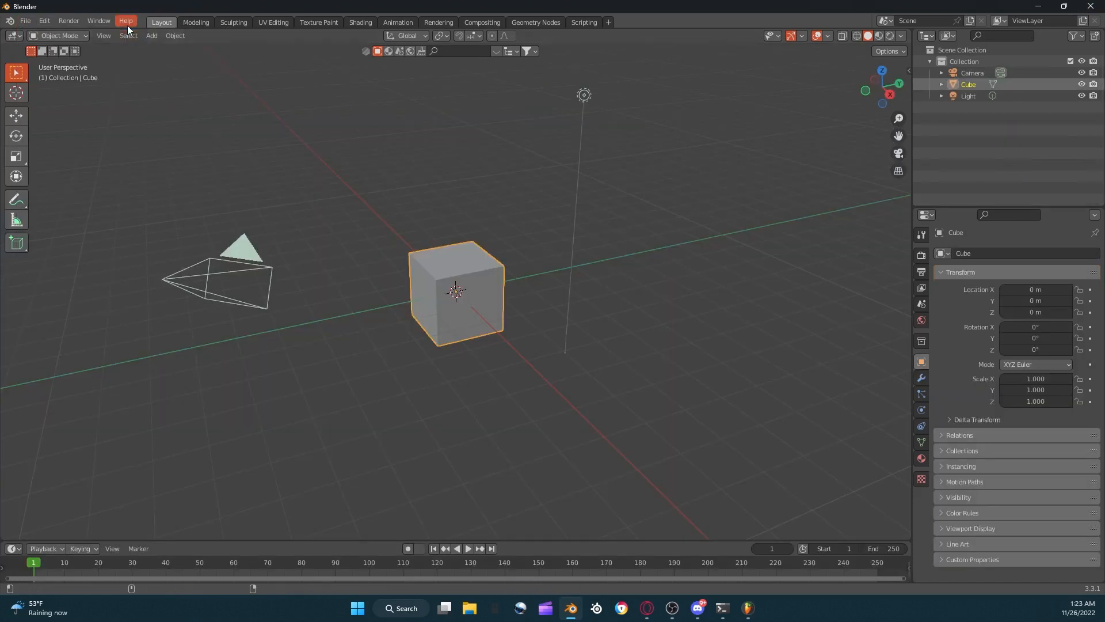
drag(642, 89, 205, 309)
right_click(342, 289)
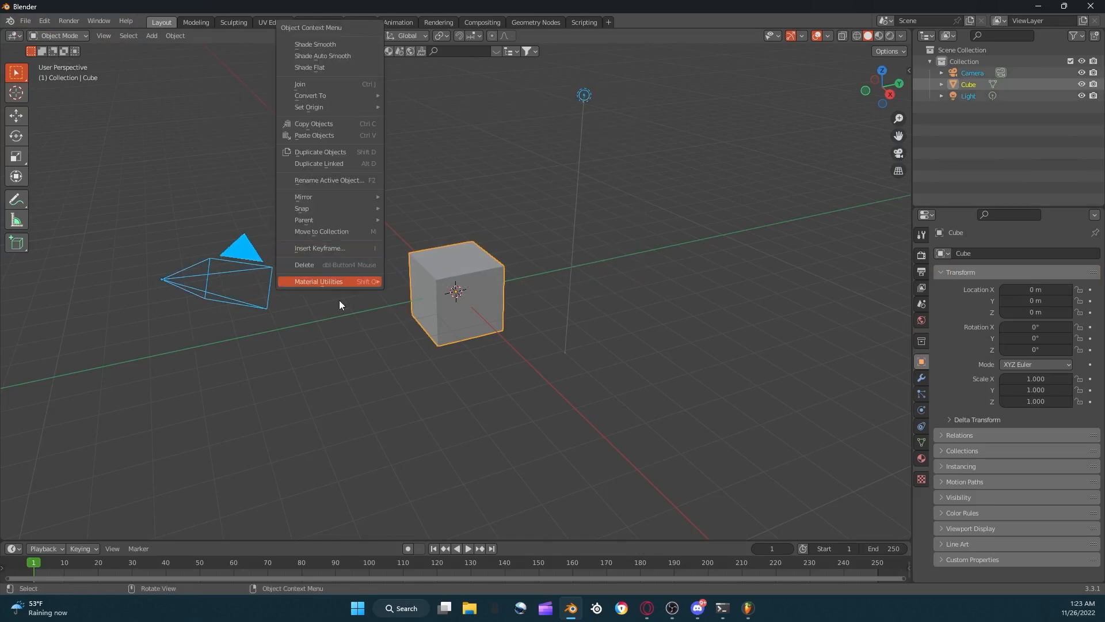
click(325, 265)
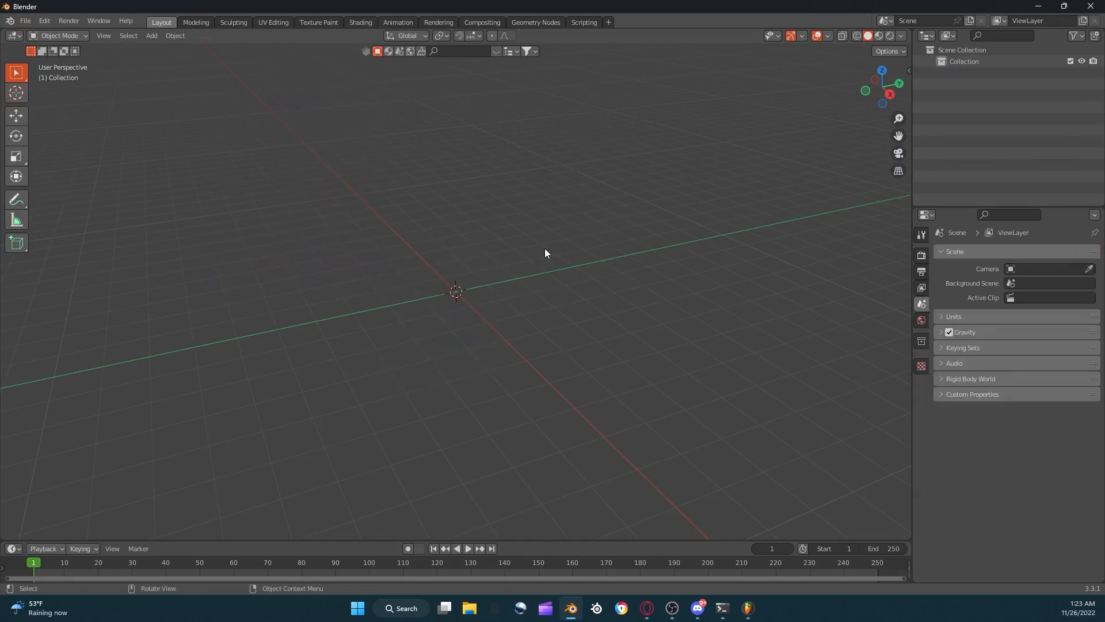
Paste the copied row of posts into the empty scene and bring it into close view.
key(shift+a)
key(ctrl+v)
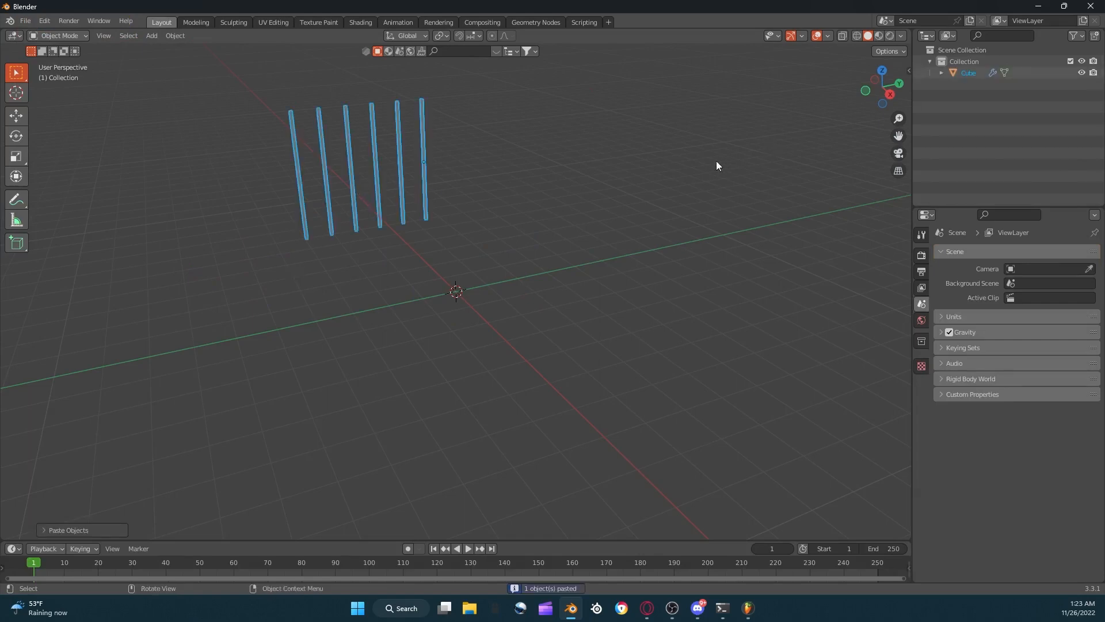
middle_drag(590, 146, 802, 115)
drag(898, 137, 822, 228)
scroll(882, 138, up, 4)
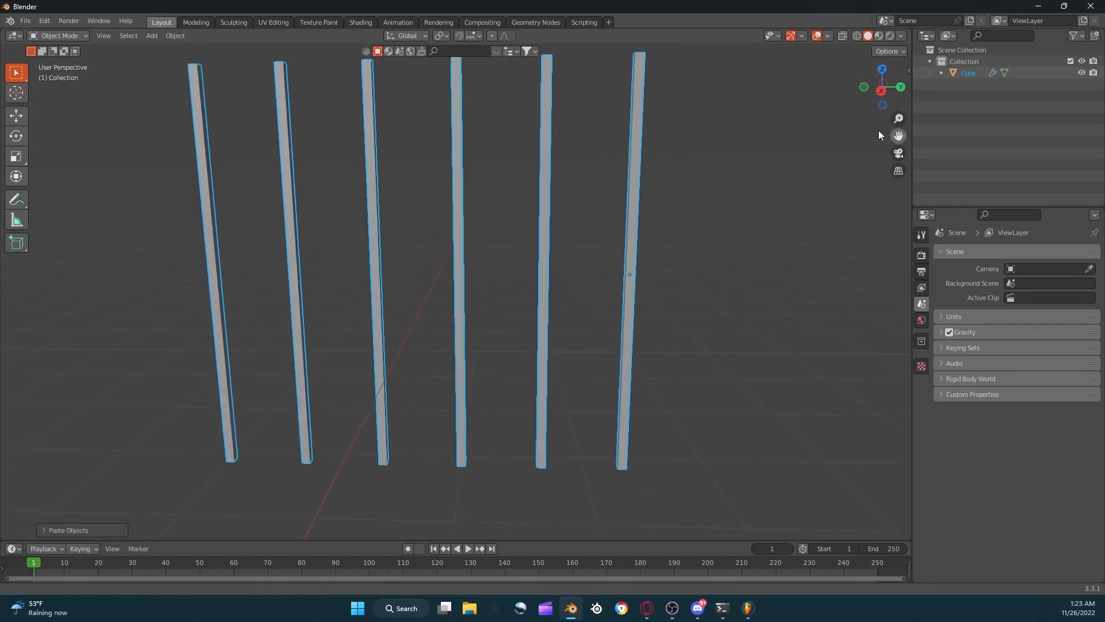
click(458, 52)
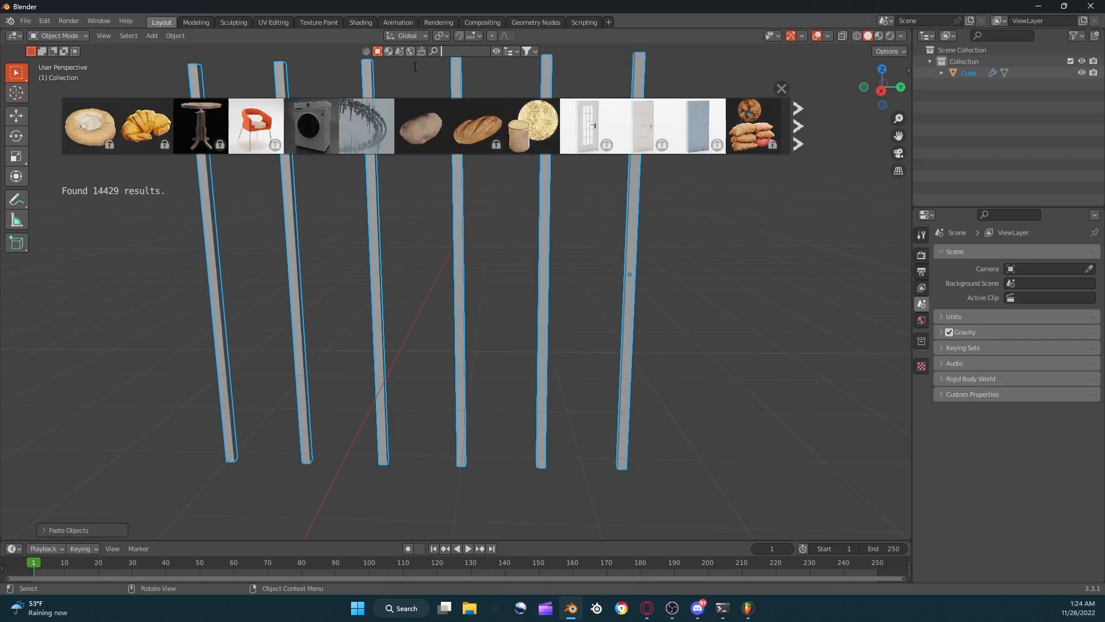
key(Return)
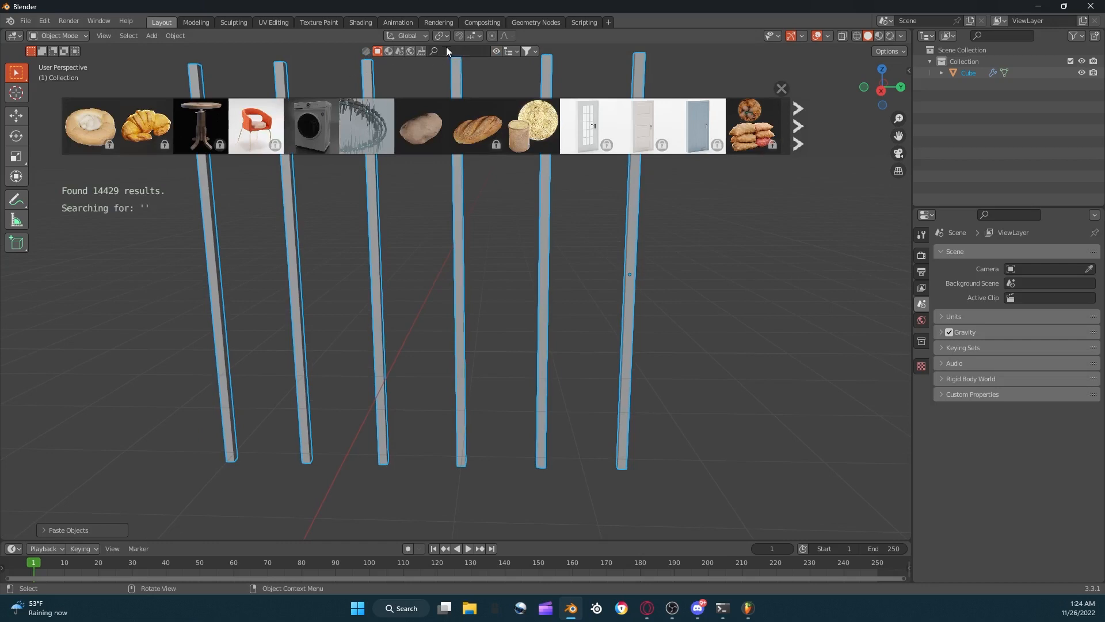
mouse_move(357, 126)
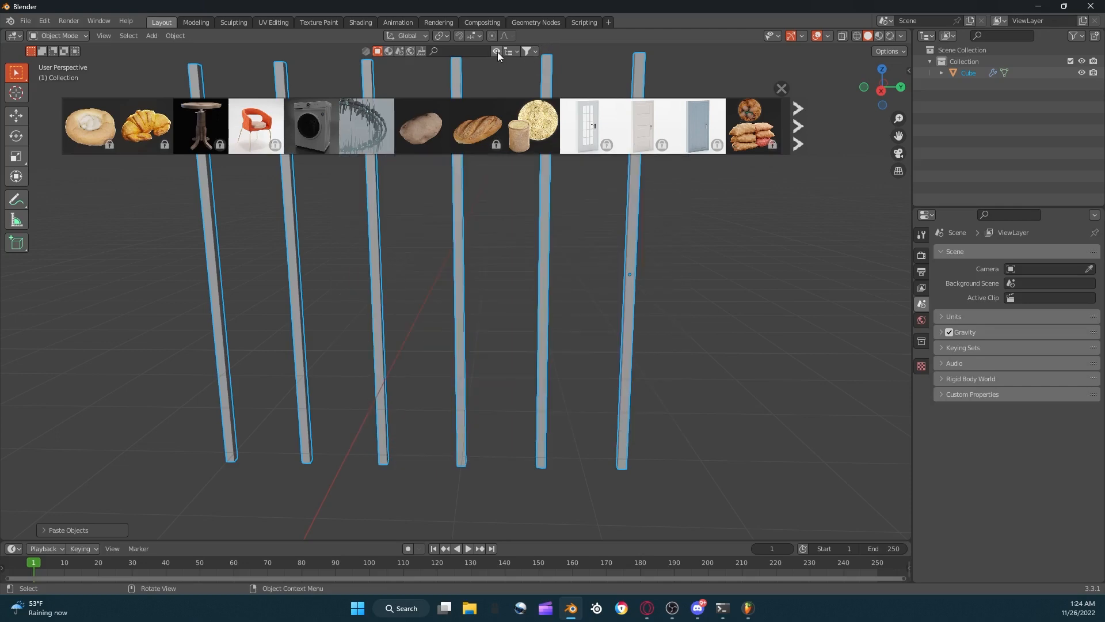
click(497, 52)
click(24, 21)
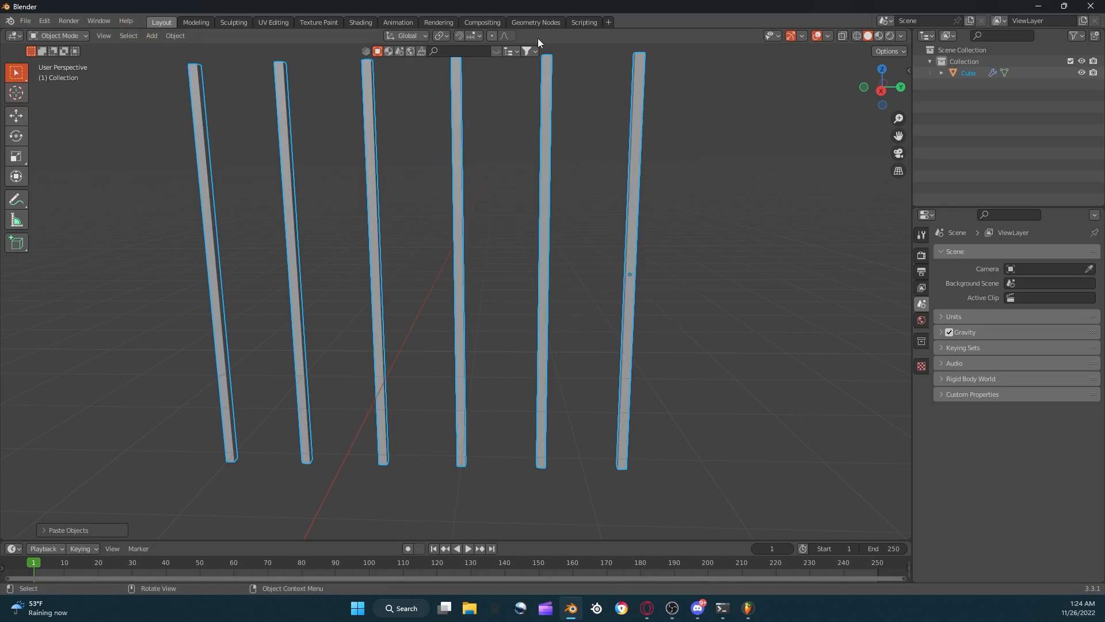
Select the pasted posts and search the BlenderKit material library for "wood".
click(638, 85)
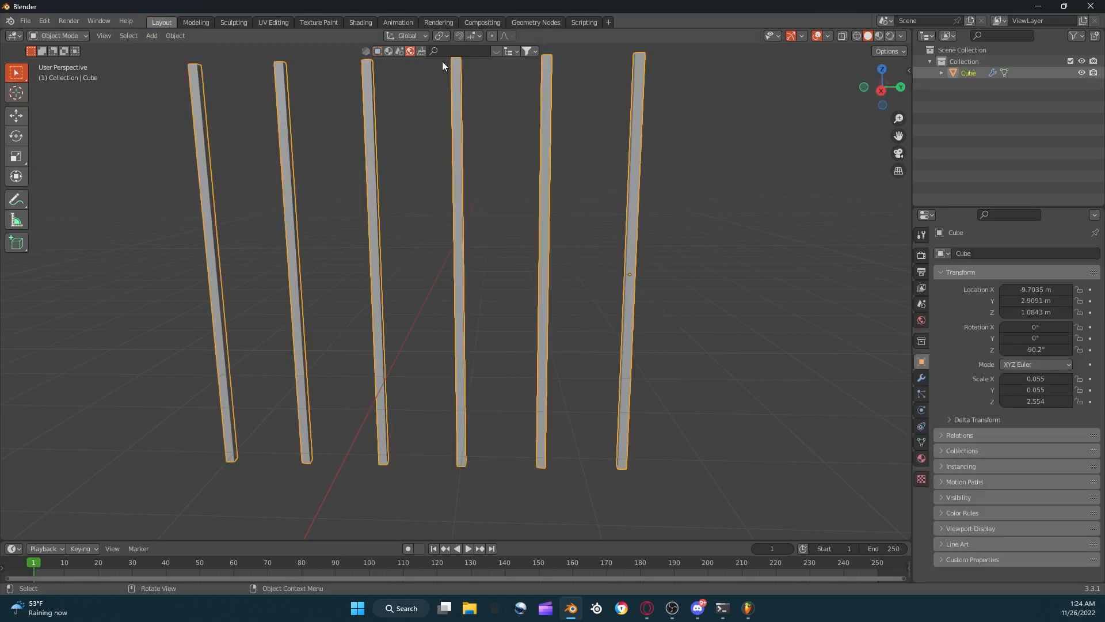
click(467, 51)
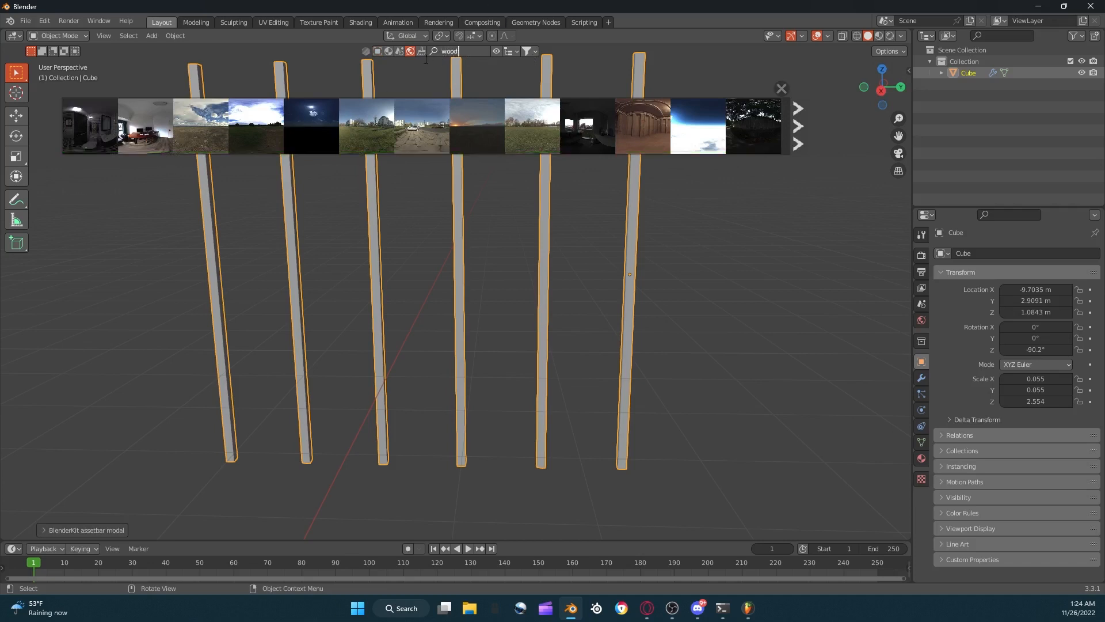
key(Return)
click(460, 51)
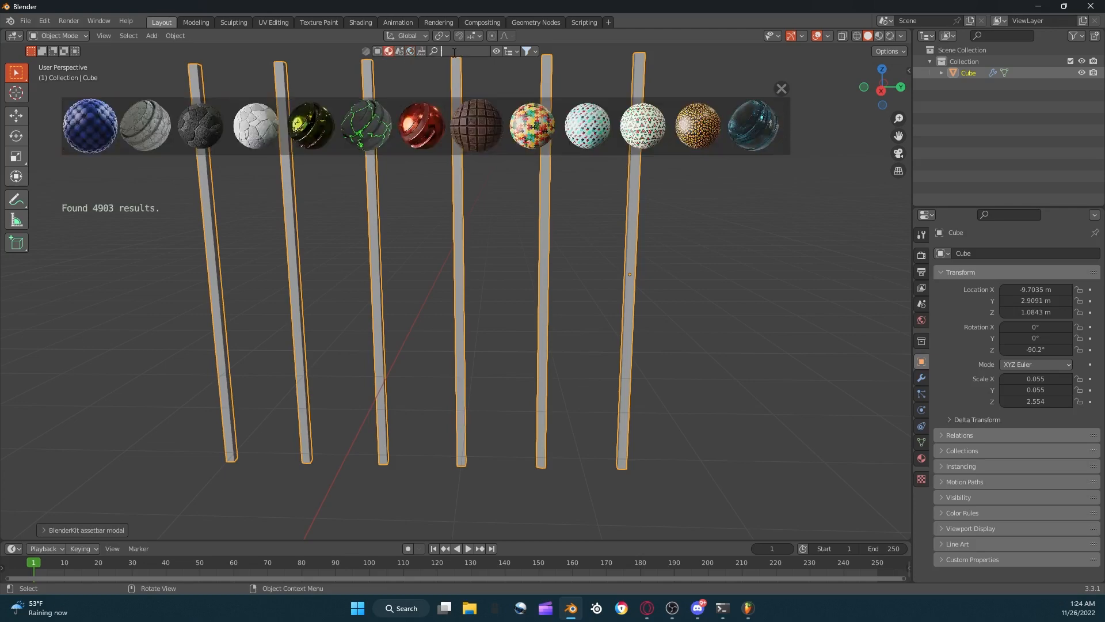
text(woo)
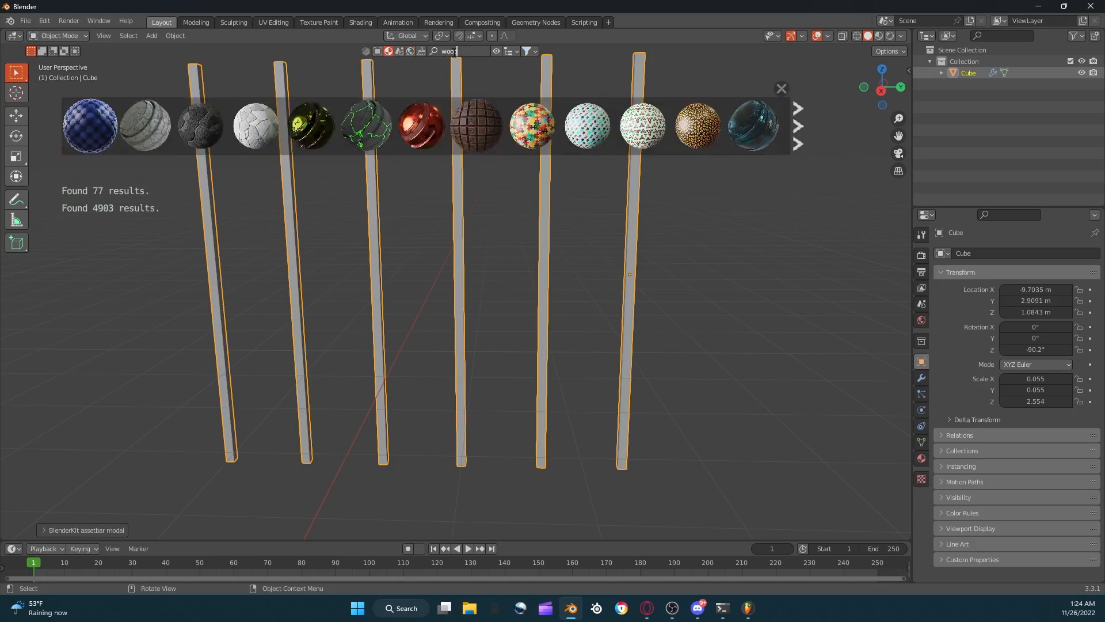
text(d)
key(Return)
Apply the grey-brown Wood material from the results to the posts and hide the asset bar.
mouse_move(220, 142)
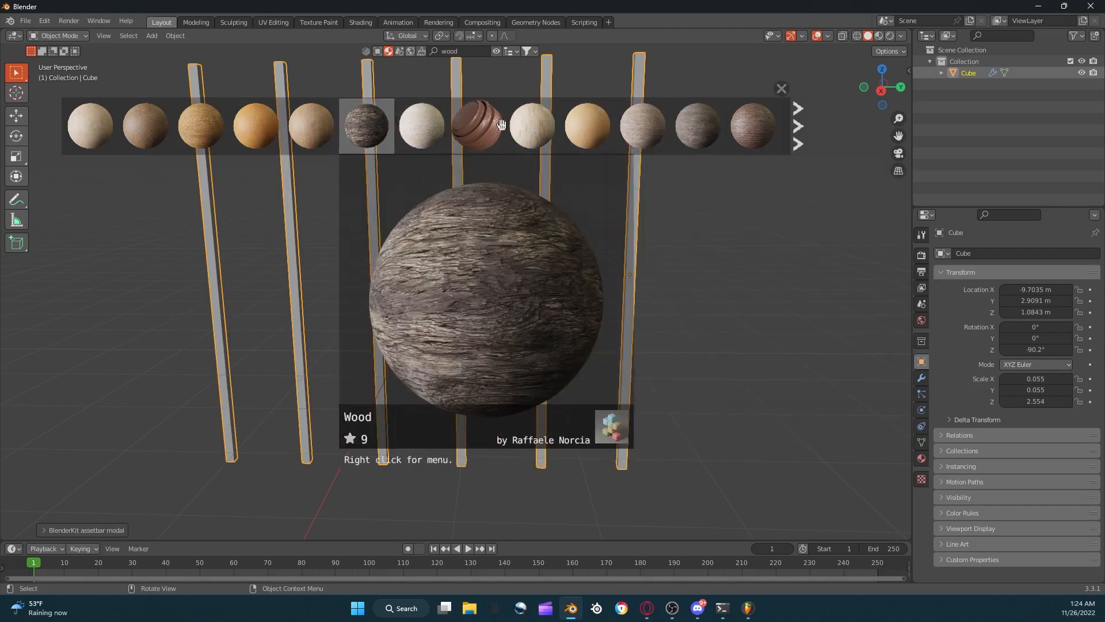
click(711, 127)
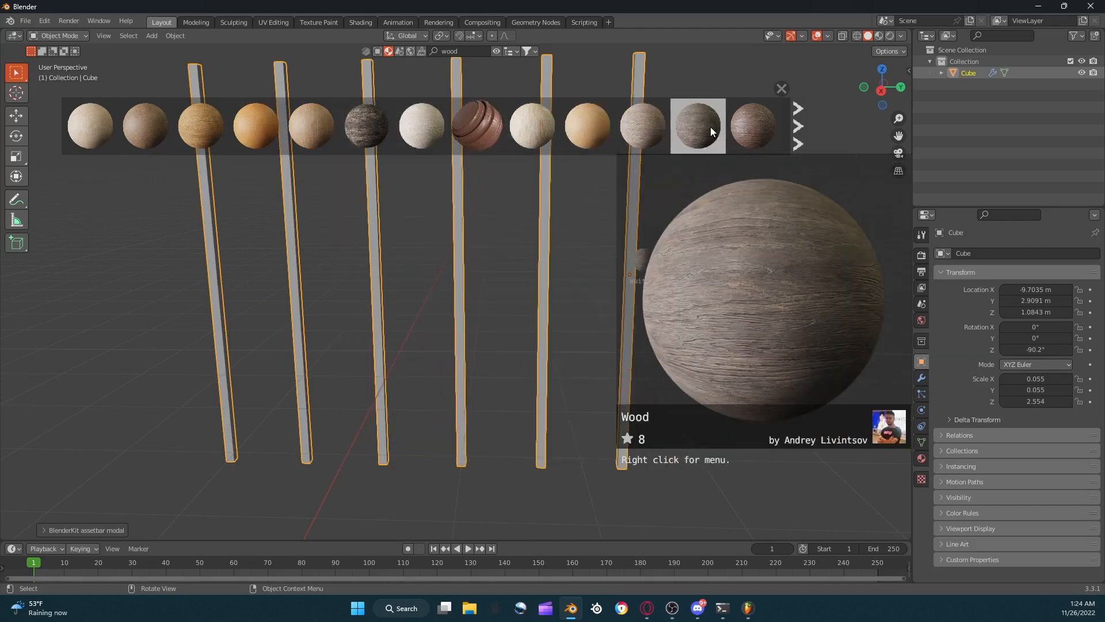
click(497, 52)
Copy the wood-textured posts, open the recent file room .blend without saving the current file, and paste them into the room scene.
key(ctrl+c)
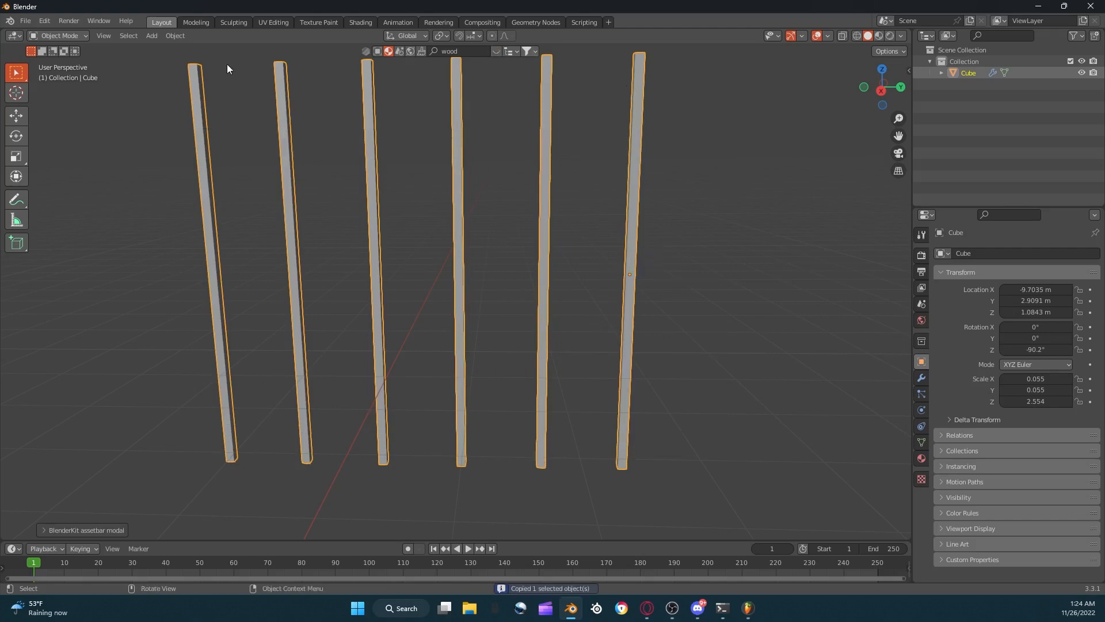
click(17, 21)
mouse_move(44, 54)
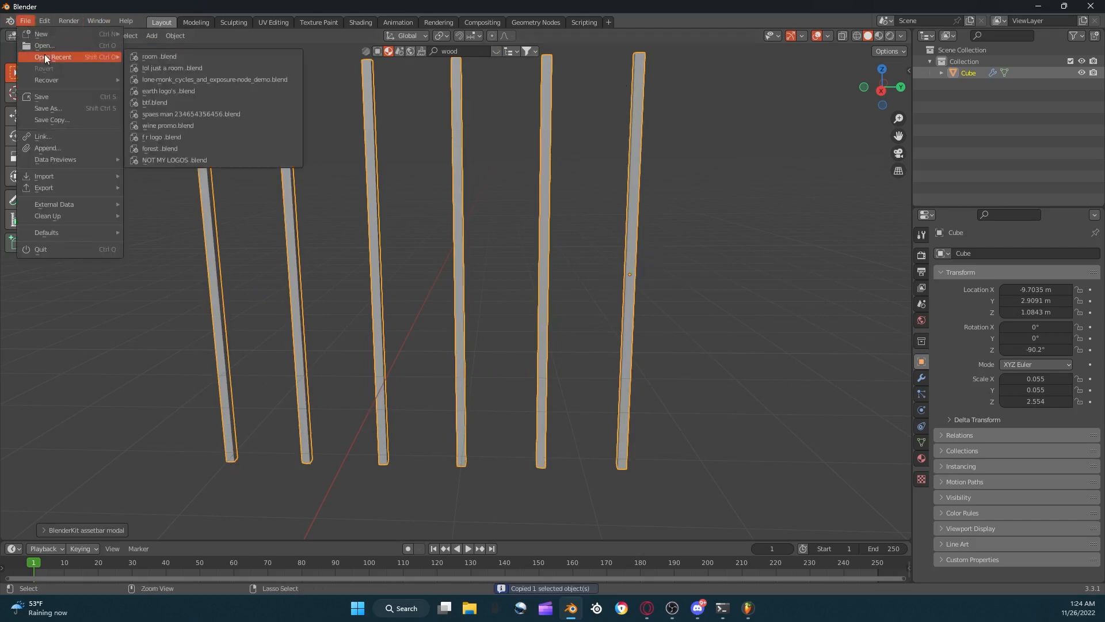
click(144, 56)
click(576, 324)
key(ctrl+v)
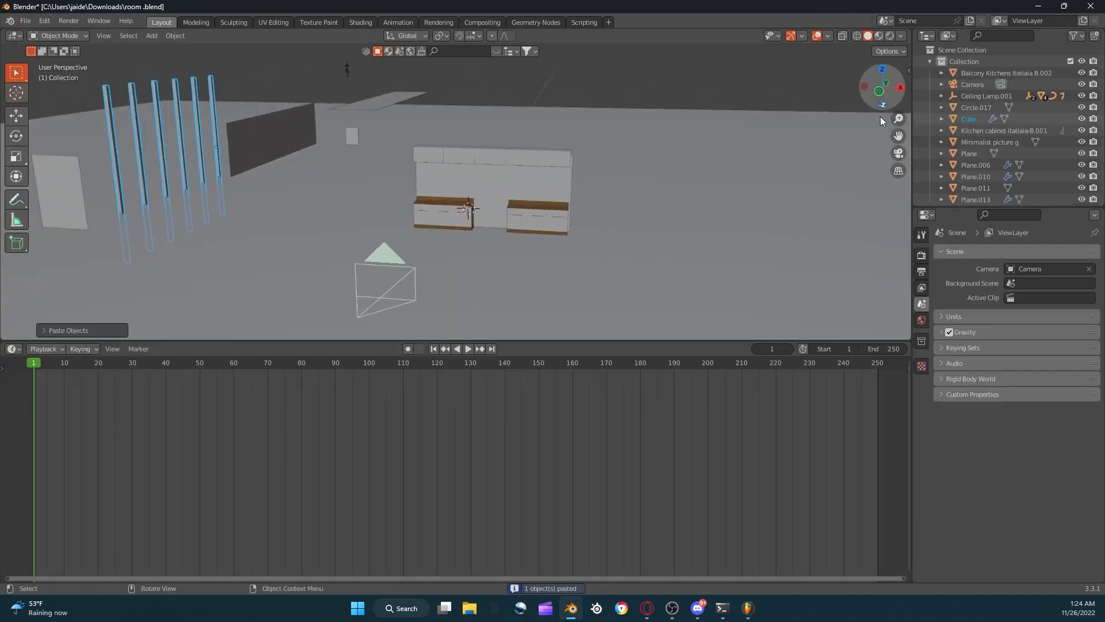
Look through the camera and move the pasted row of posts sideways close to the kitchen's edge.
click(898, 153)
key(g)
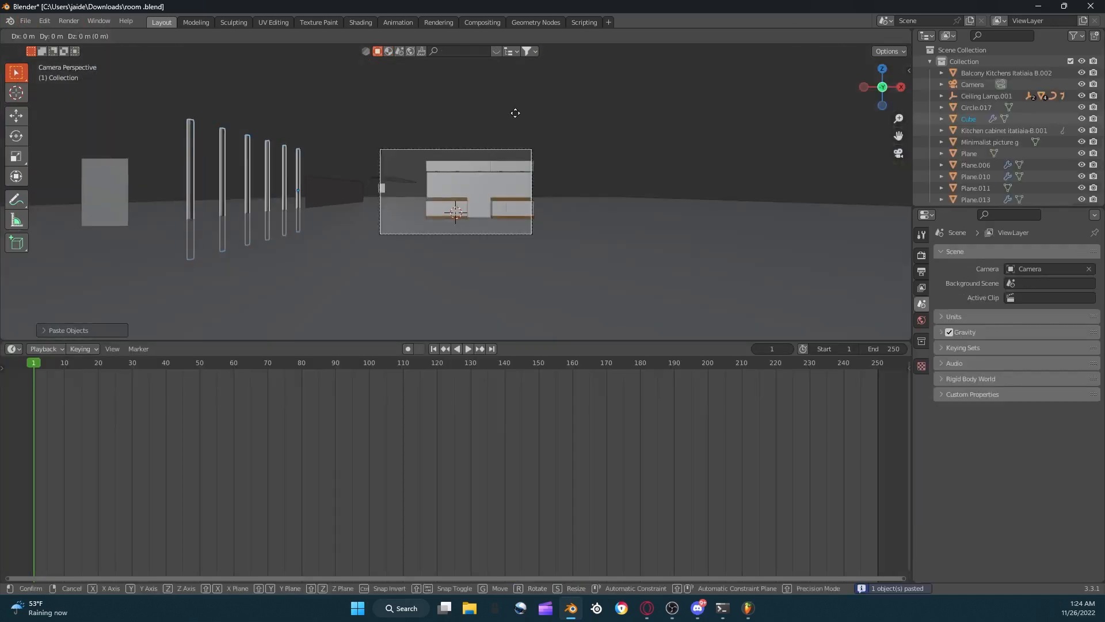
click(624, 127)
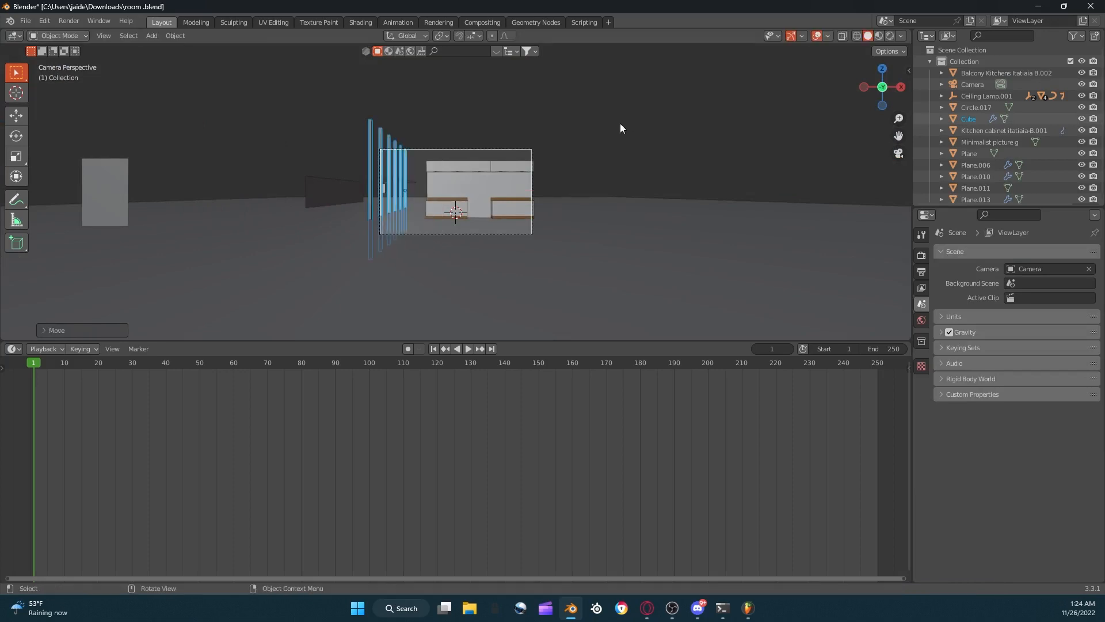
scroll(562, 128, up, 5)
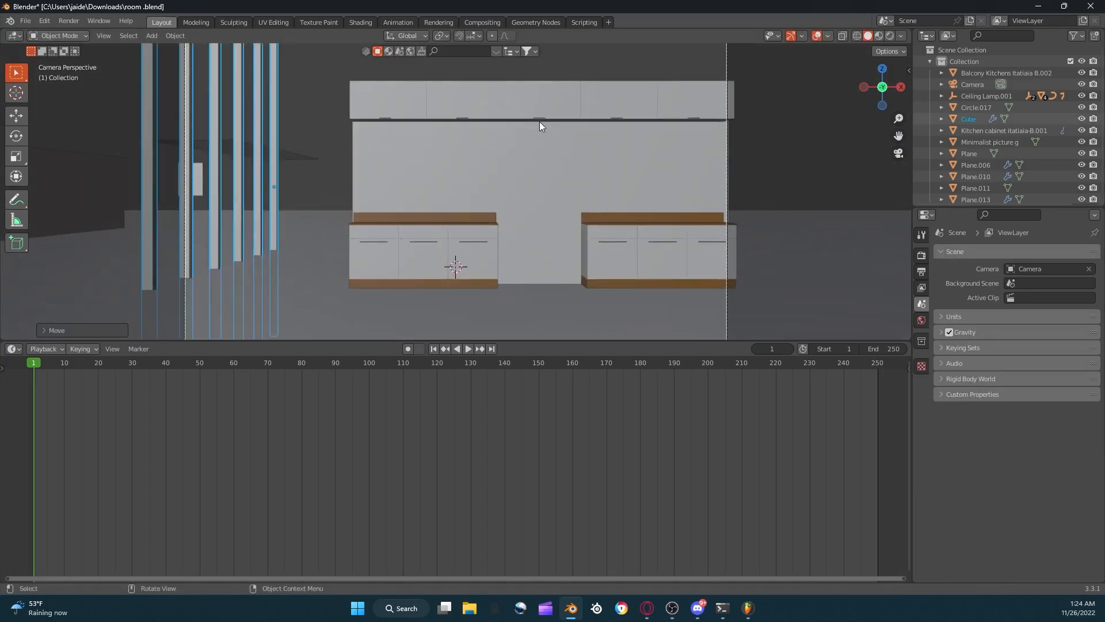
scroll(495, 126, down, 1)
In top view, move the row of posts so its far end post sits next to the end of the kitchen wall.
click(883, 70)
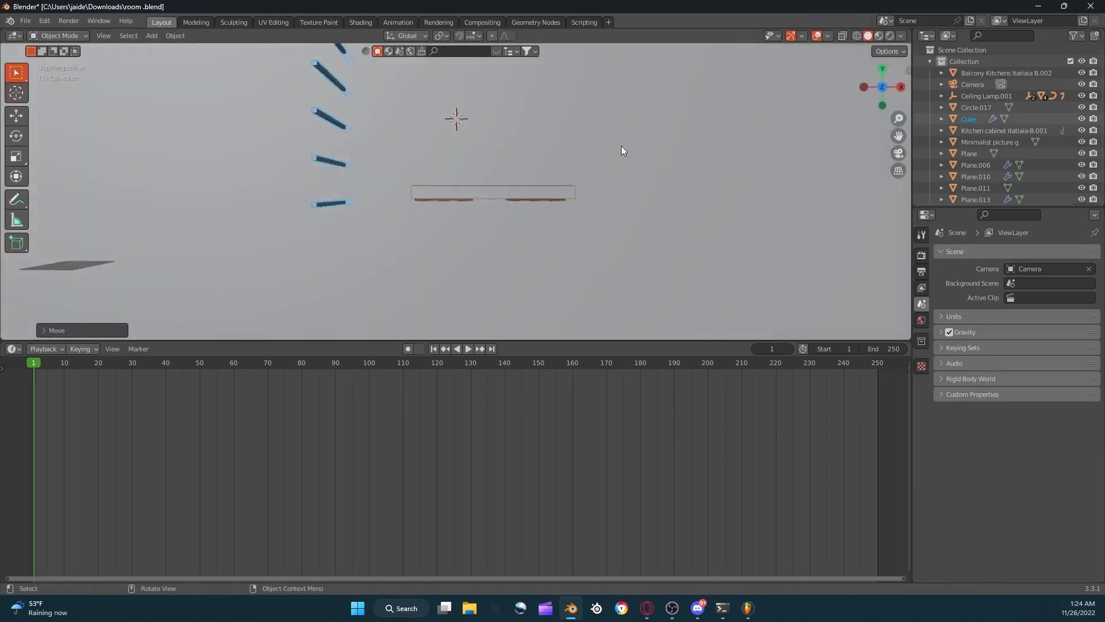
scroll(626, 178, down, 2)
key(g)
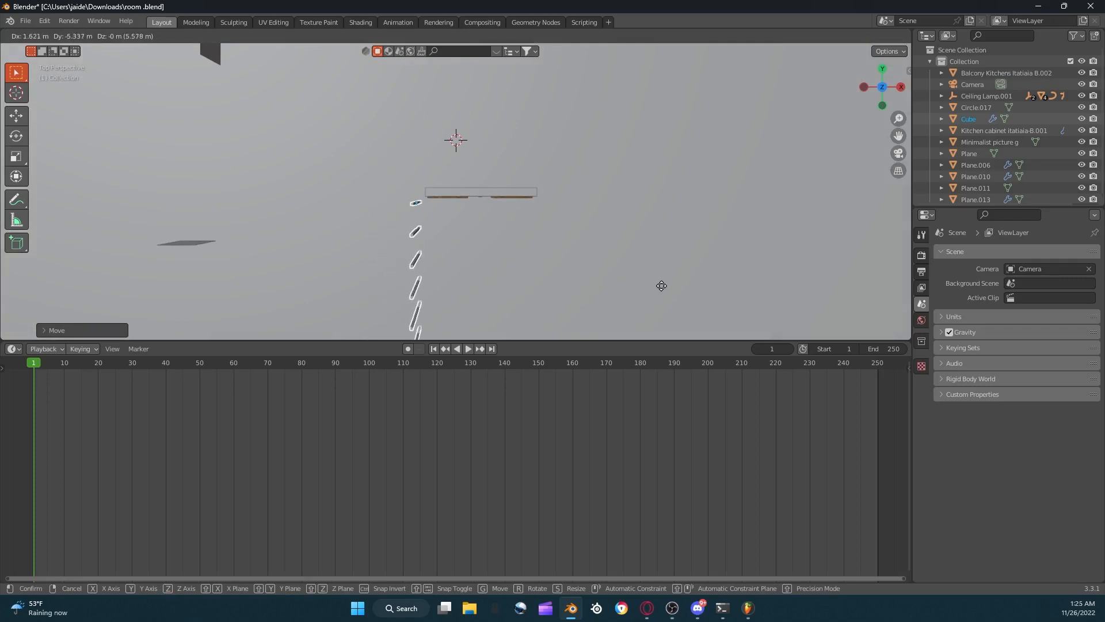
click(666, 279)
scroll(800, 192, up, 8)
drag(898, 136, 1010, 79)
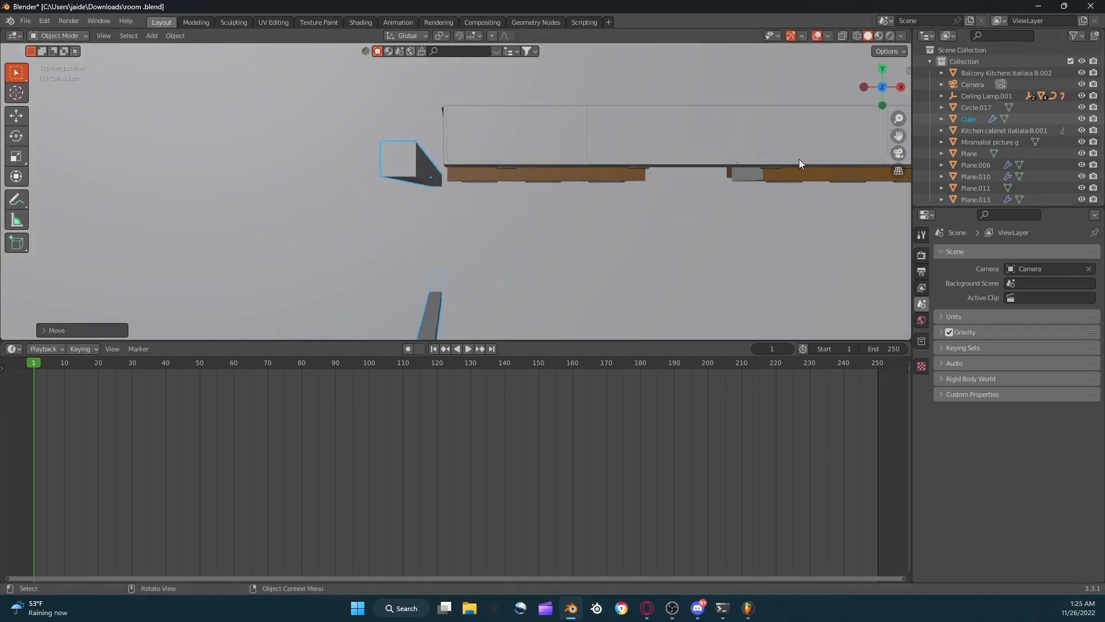
drag(899, 135, 878, 210)
Fine-tune the posts along the X and Y axes so the end post lines up with the kitchen wall's corner.
key(g)
key(x)
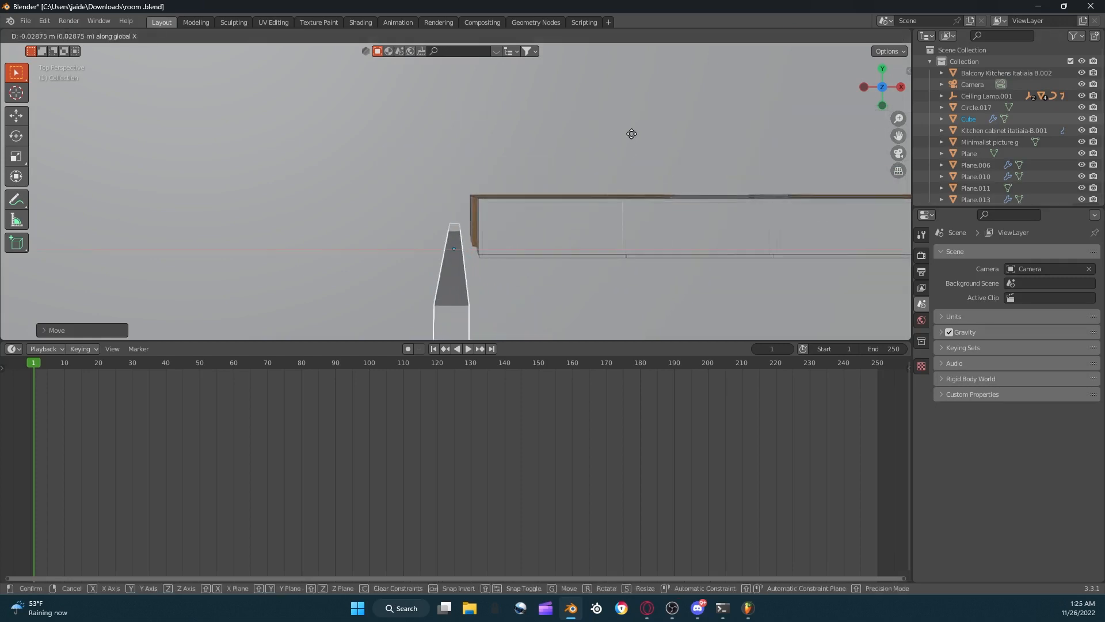
key(y)
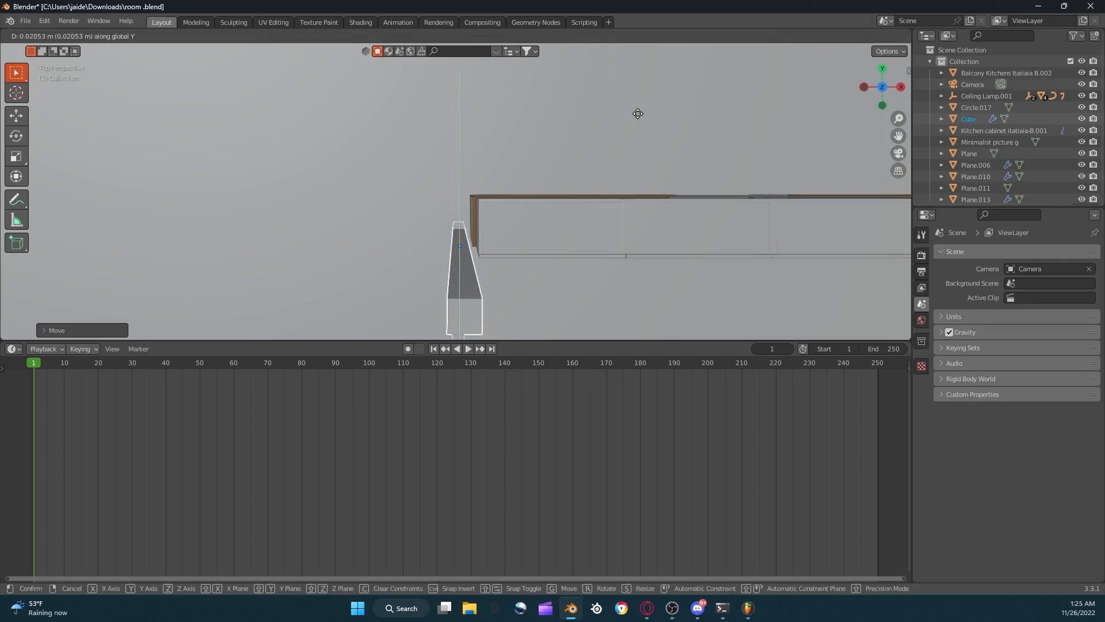
click(651, 88)
middle_drag(650, 102, 643, 91)
key(g)
key(y)
click(646, 86)
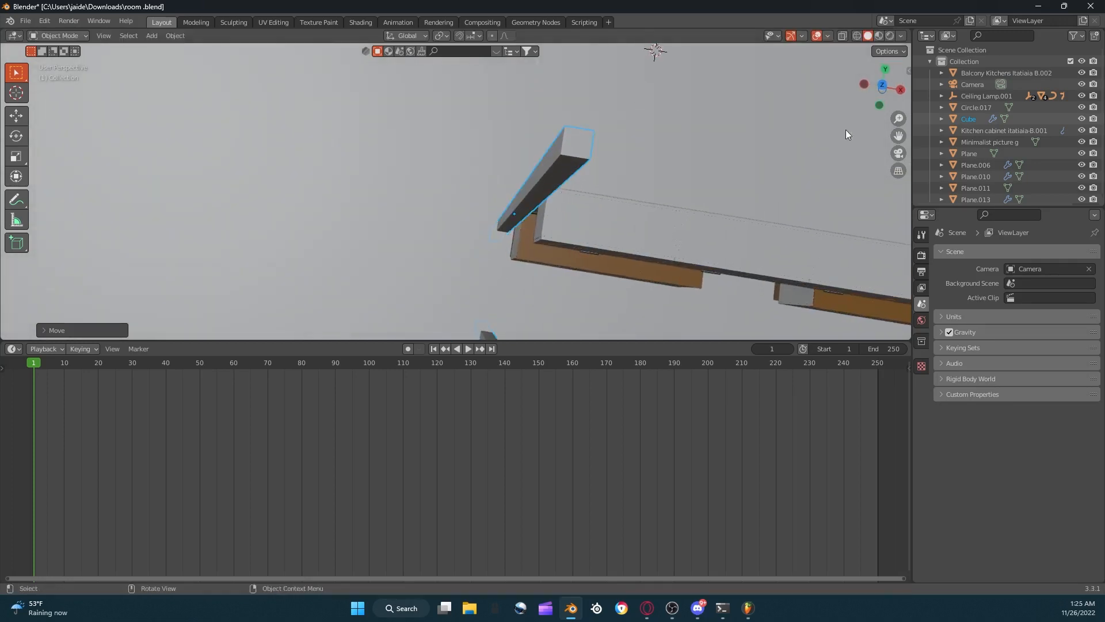
In camera view, shift the posts along the negative X axis to open a gap between them and the cabinets.
click(898, 153)
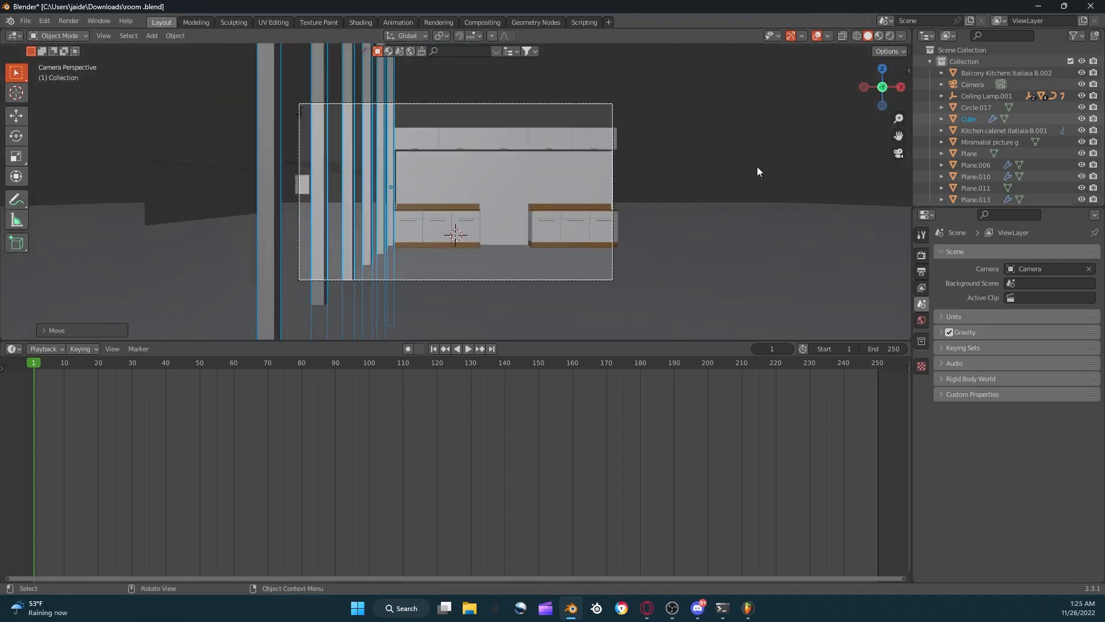
key(g)
key(x)
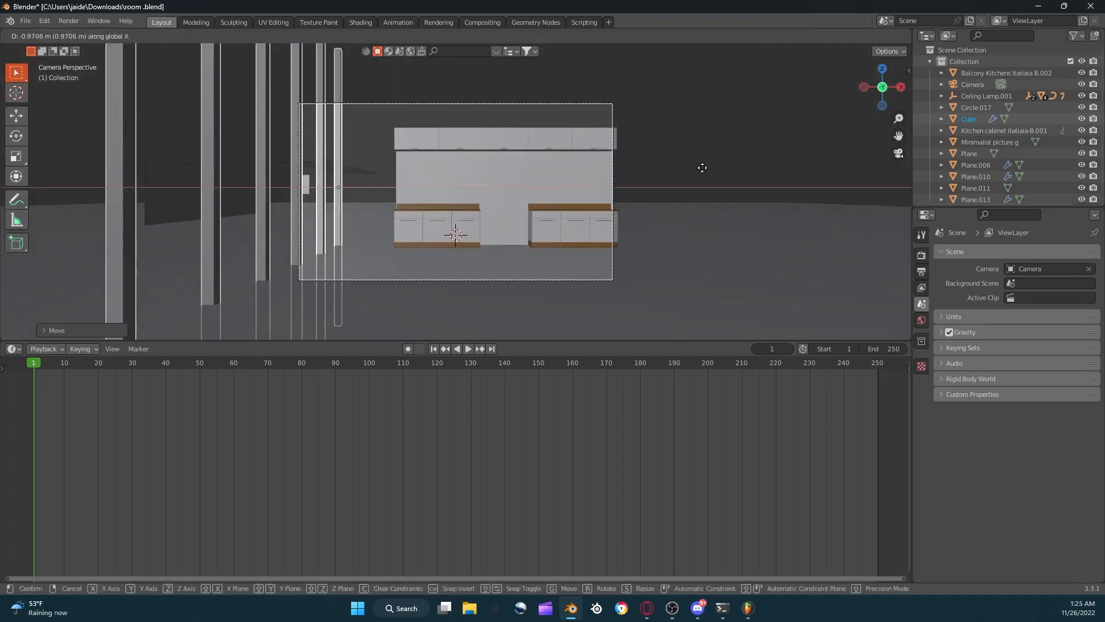
click(505, 178)
scroll(326, 181, down, 4)
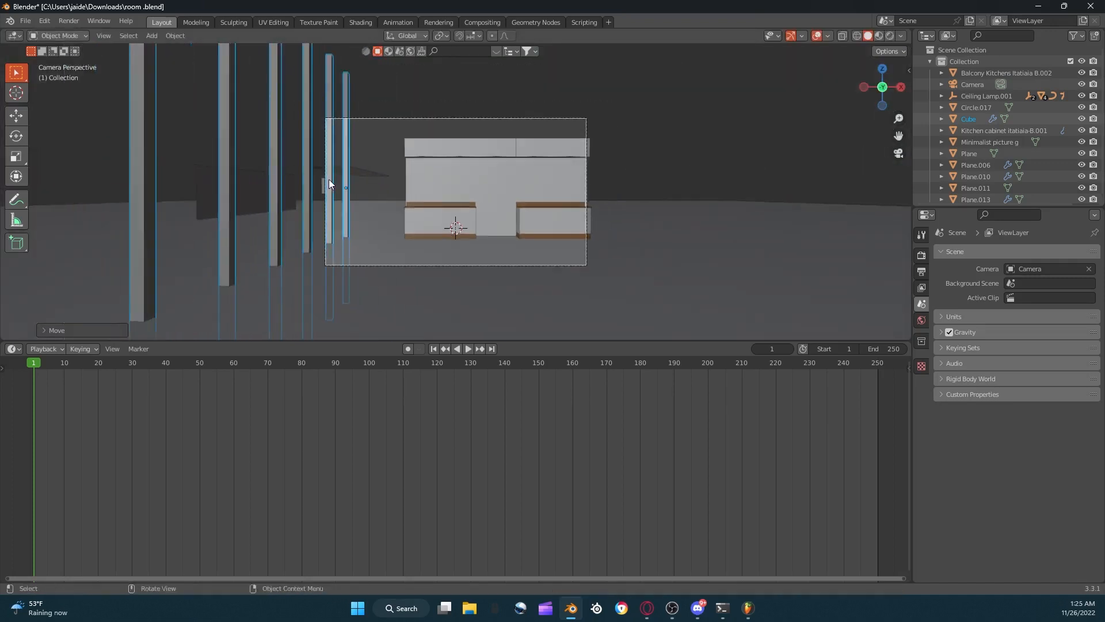
Duplicate the kitchen's back wall and move the copy about 4 m along negative X, beside the original wall.
click(448, 181)
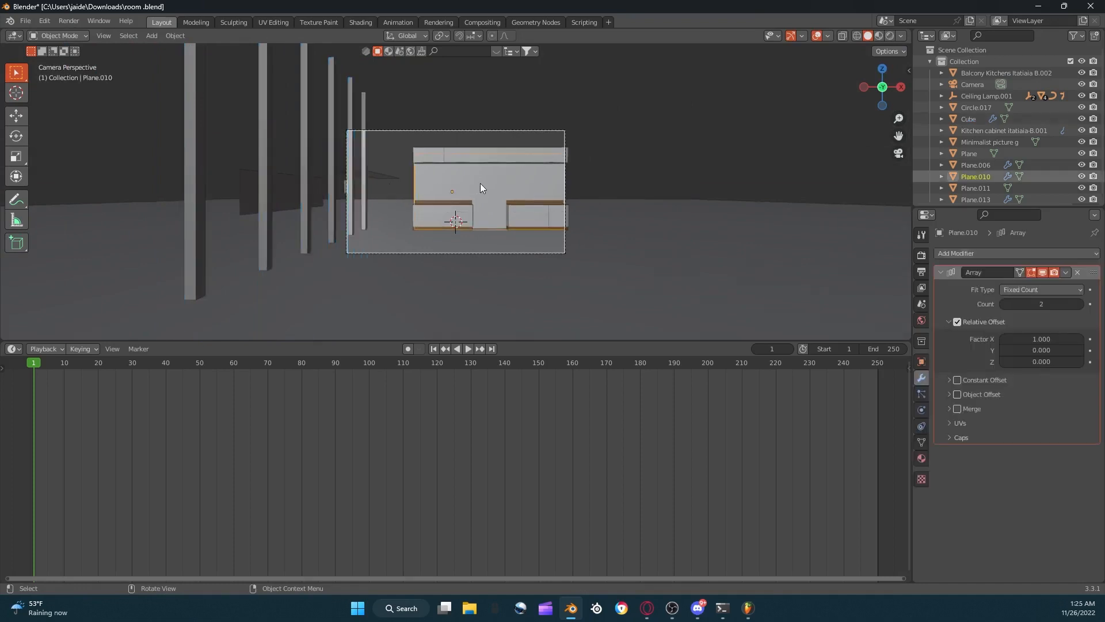
scroll(480, 183, up, 3)
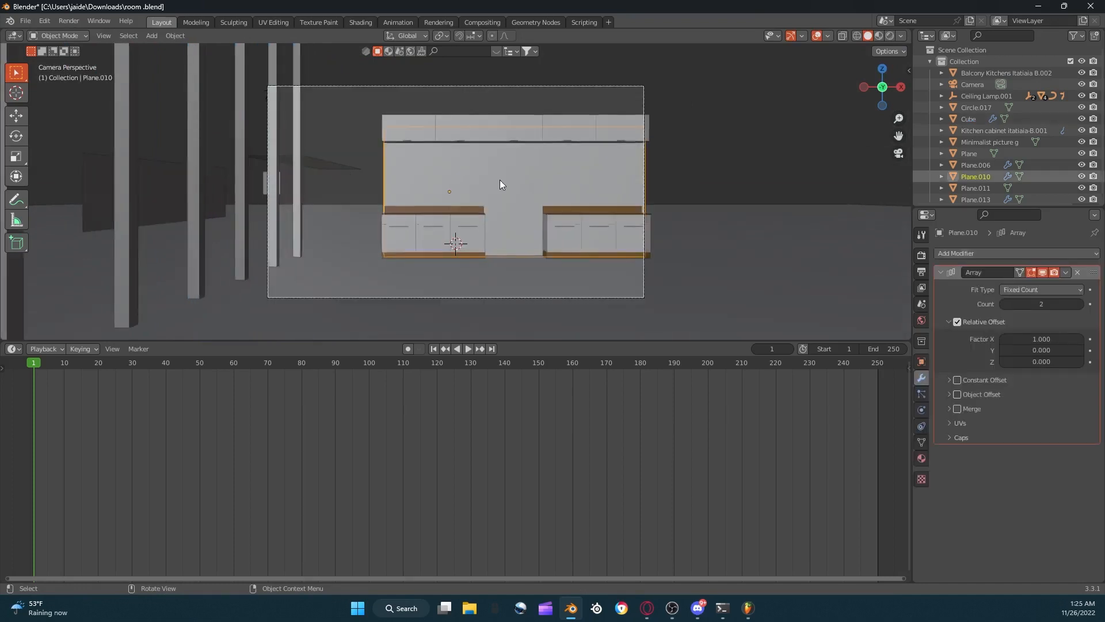
key(ctrl+c)
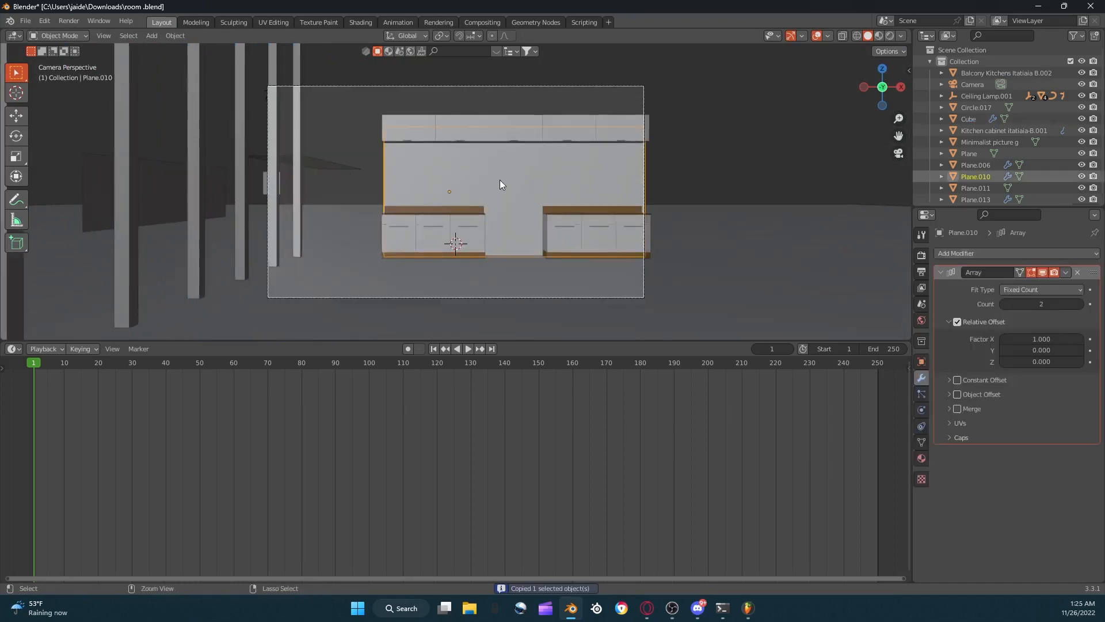
key(ctrl+v)
key(g)
key(x)
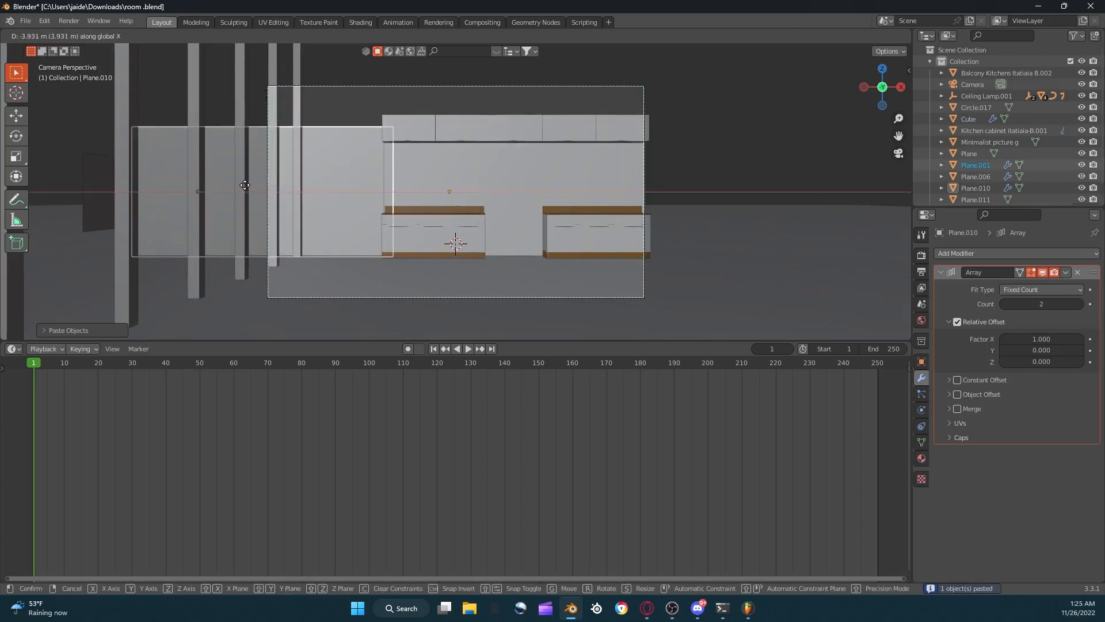
click(242, 180)
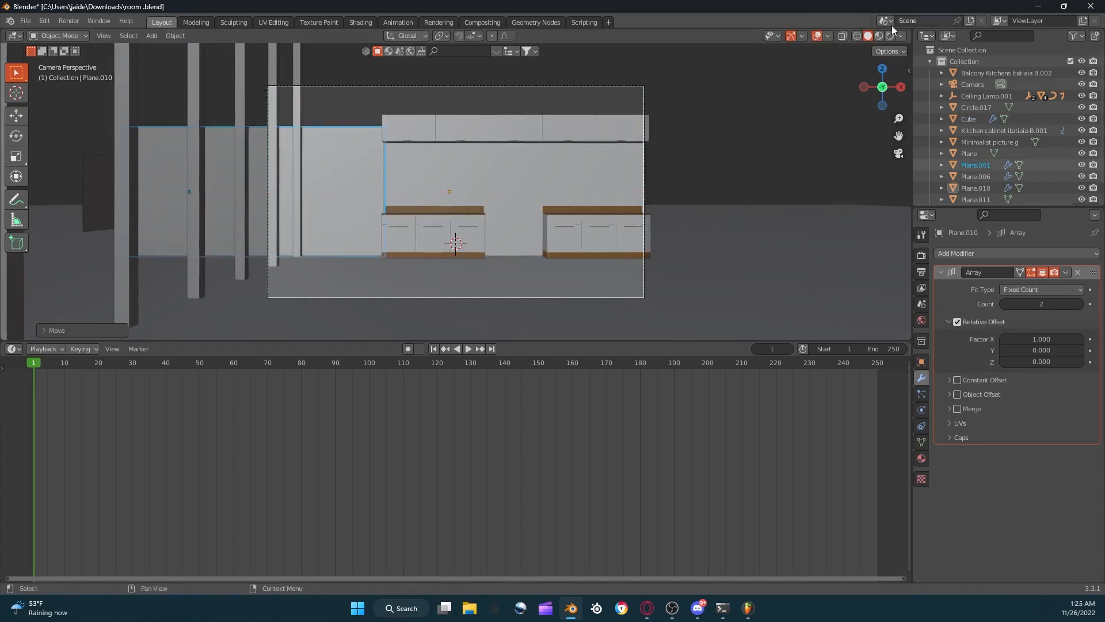
Hide the viewport overlays and nudge the wall copy along X until it meets the original wall's edge.
click(817, 35)
key(g)
key(x)
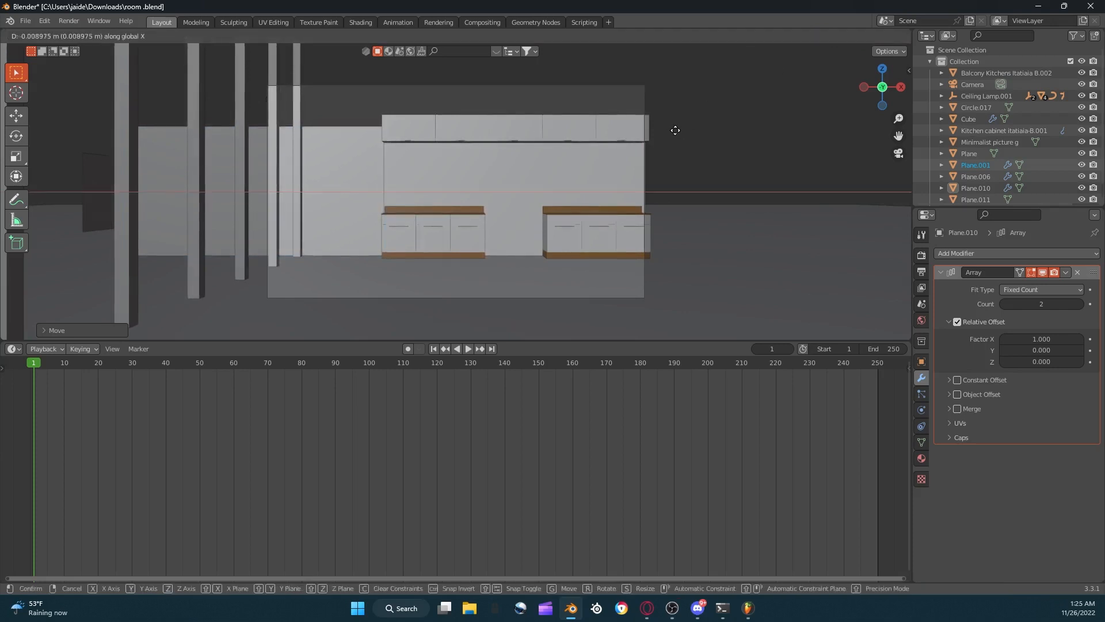
click(674, 129)
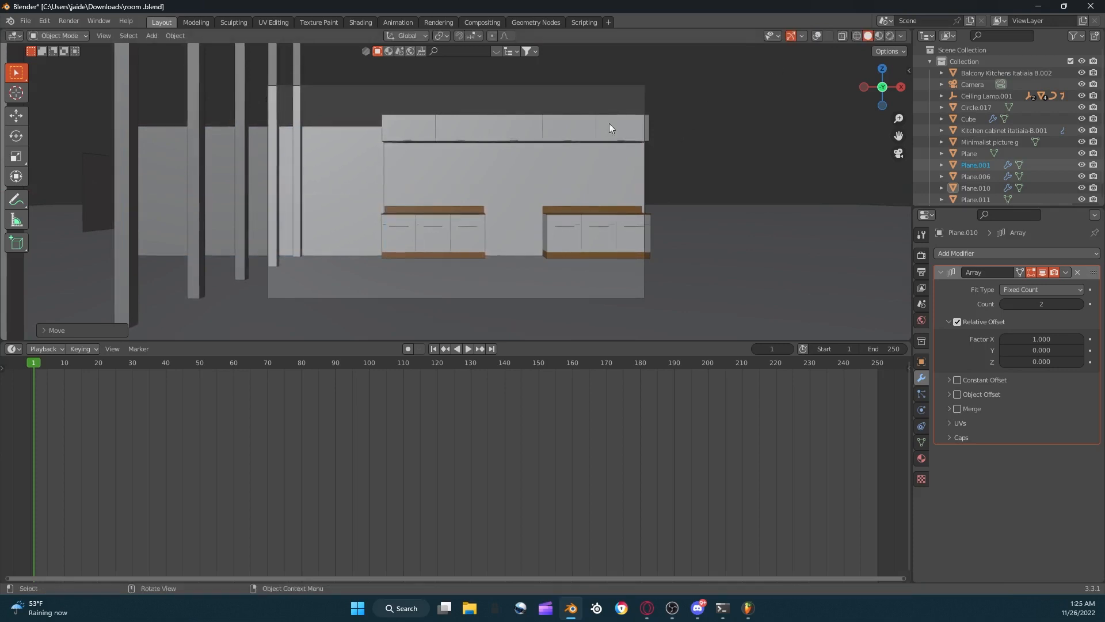
Reduce the wall copy's Array count to 1 and remove its Array modifier.
click(324, 147)
key(Tab)
click(816, 36)
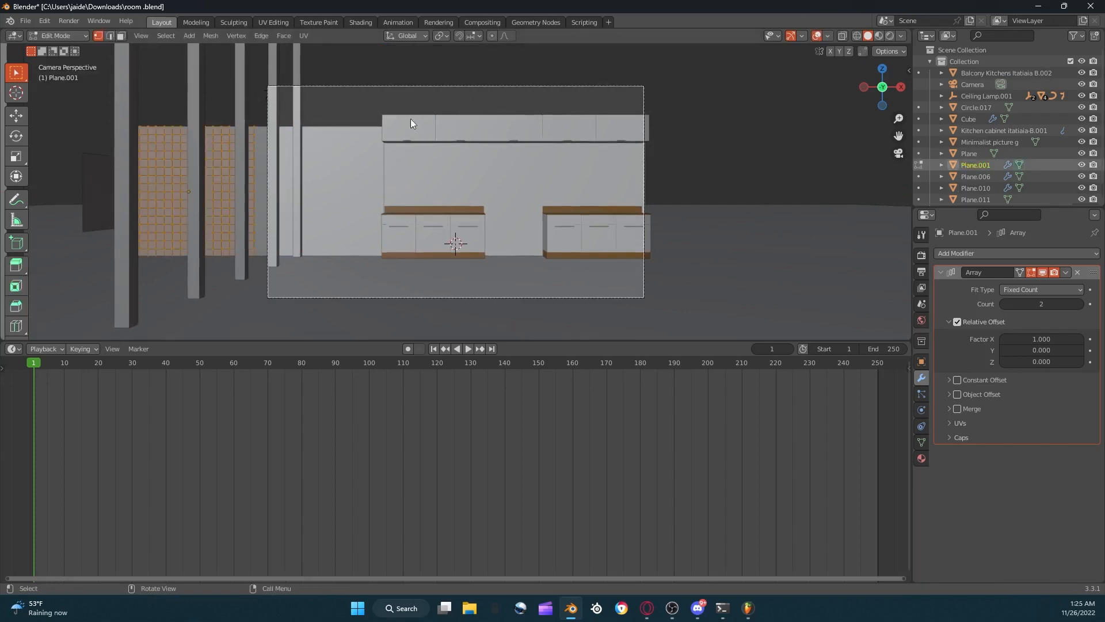
key(Tab)
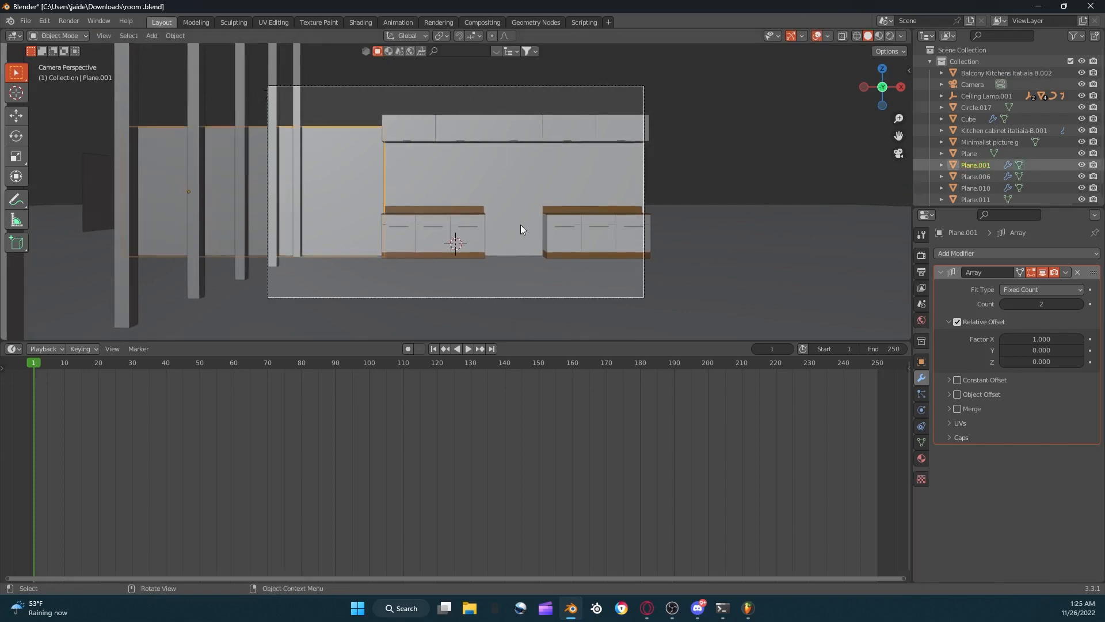
click(1003, 302)
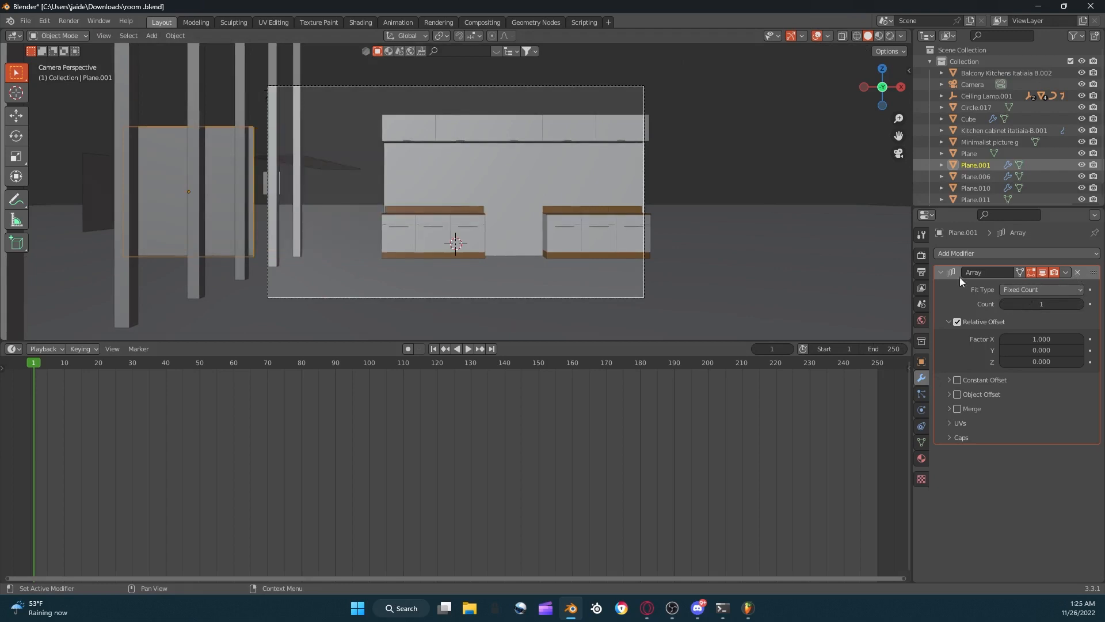
key(x)
Move the single wall panel along X until it is flush with the original wall, and check the join with overlays hidden.
key(g)
key(x)
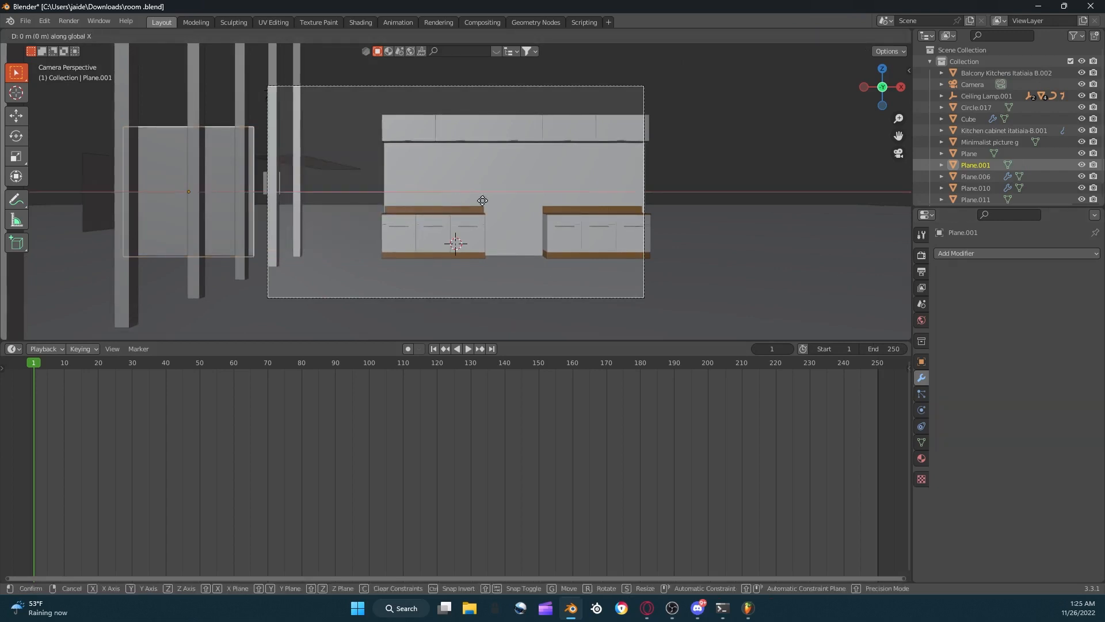
click(544, 209)
click(818, 36)
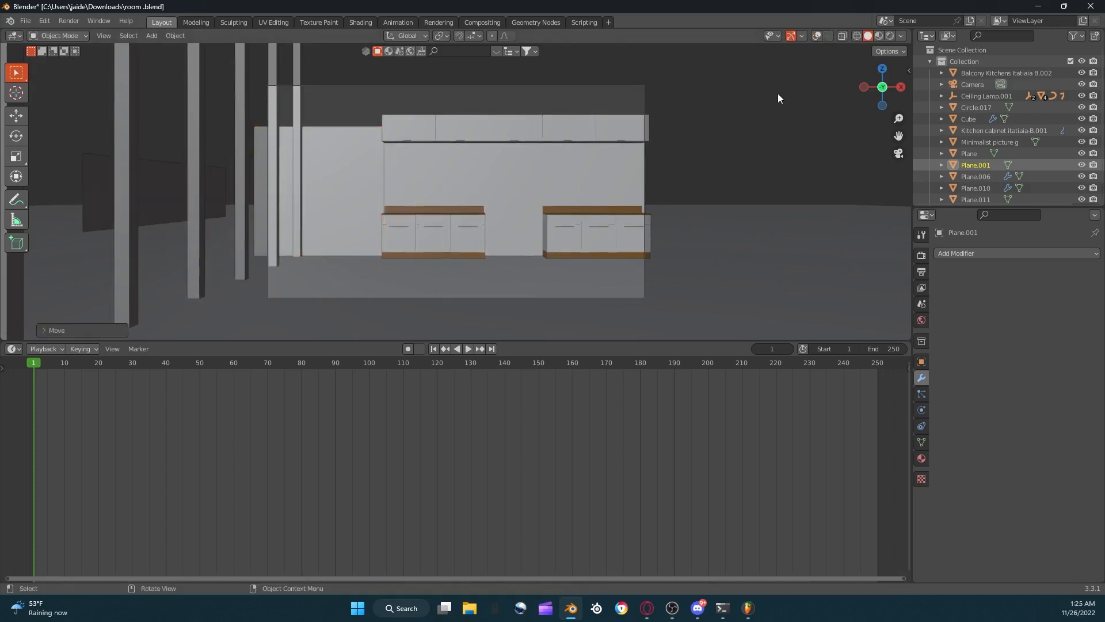
key(g)
key(x)
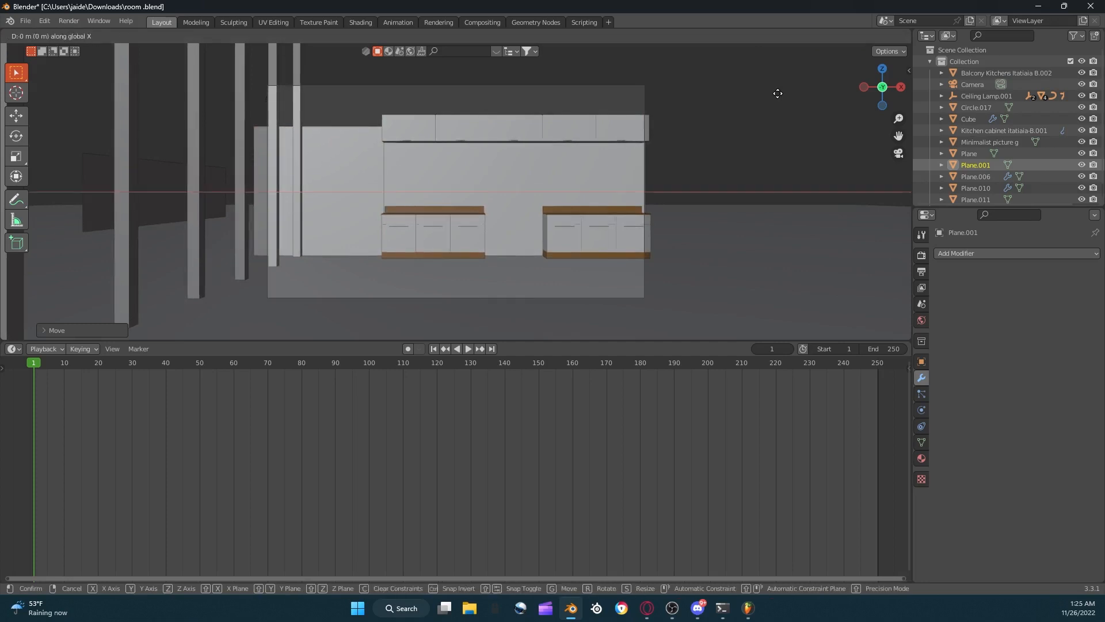
click(777, 98)
mouse_move(402, 110)
middle_down()
mouse_move(433, 117)
mouse_move(401, 128)
middle_up()
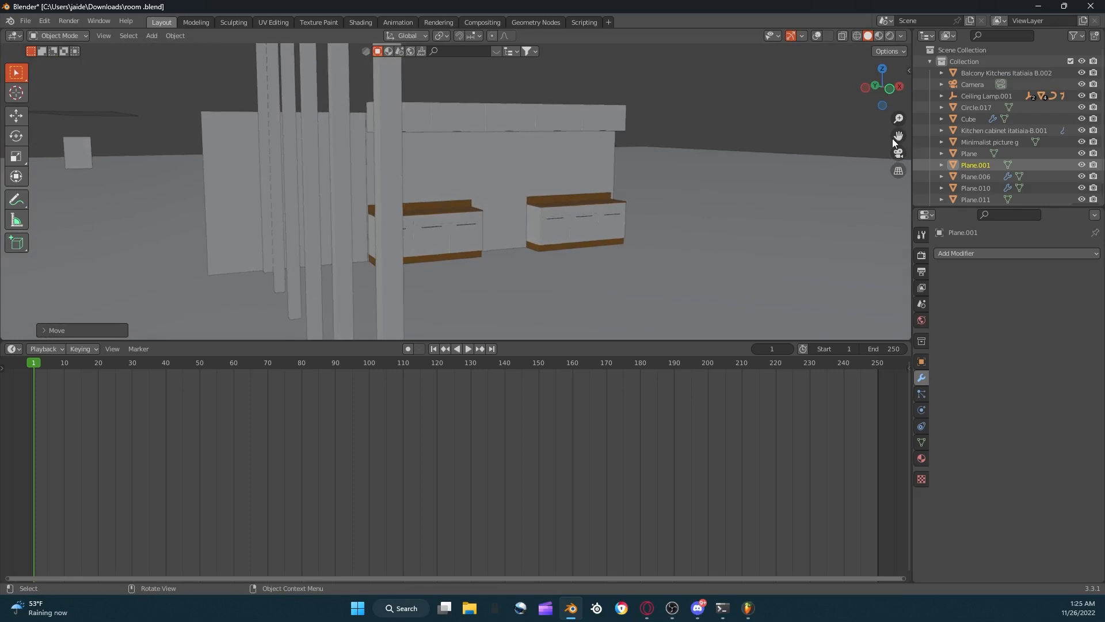
click(899, 153)
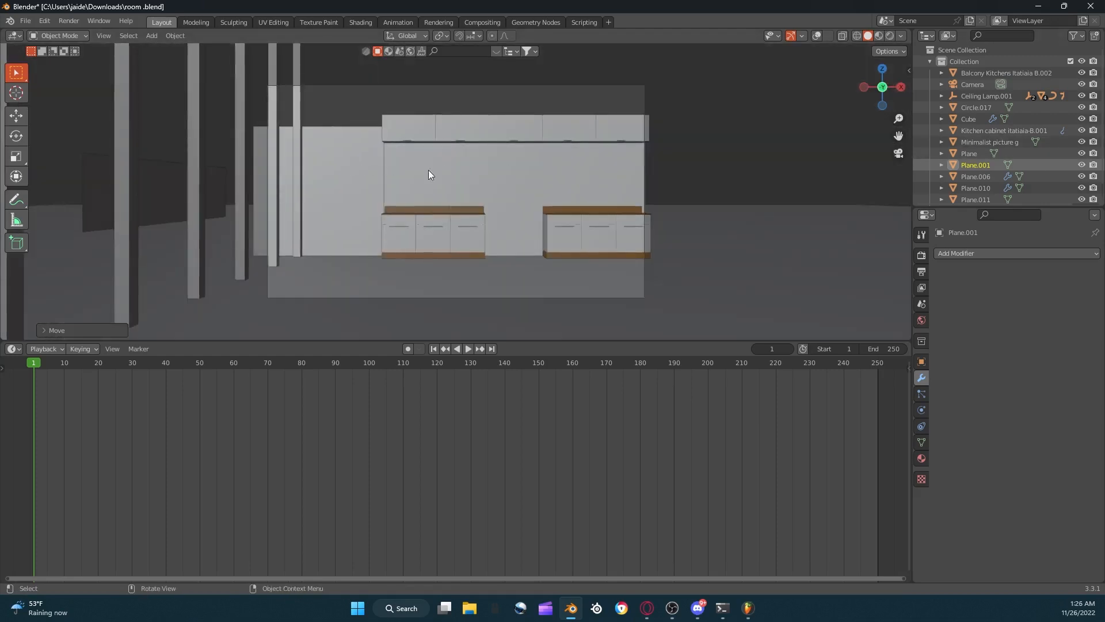
Set the original kitchen wall's Array count to 3 and delete the separate single wall panel.
click(530, 171)
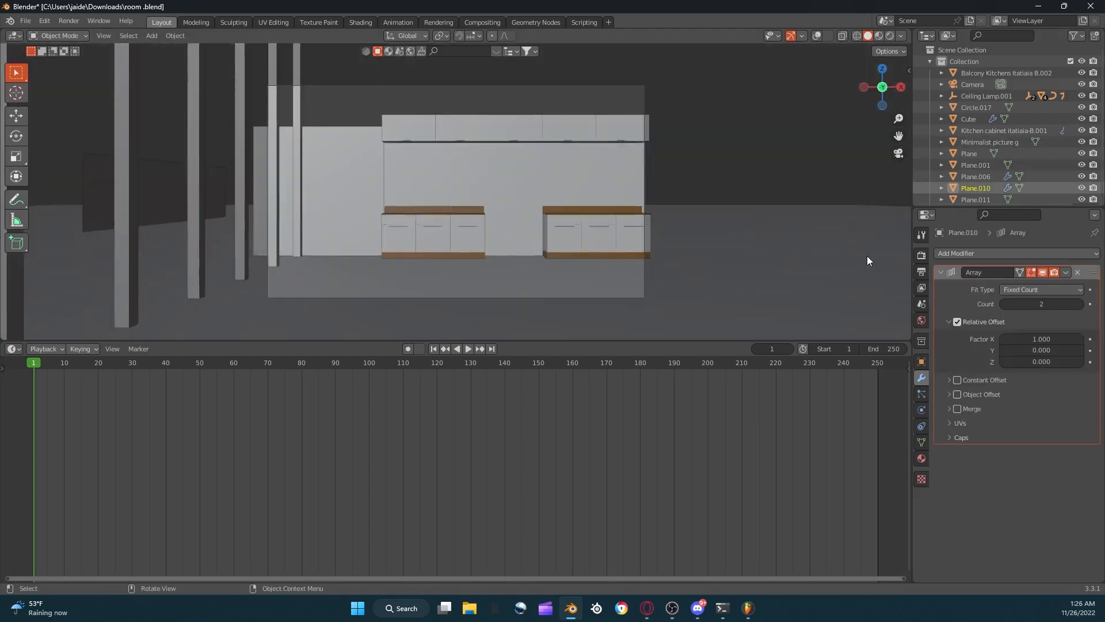
click(1081, 304)
right_click(361, 201)
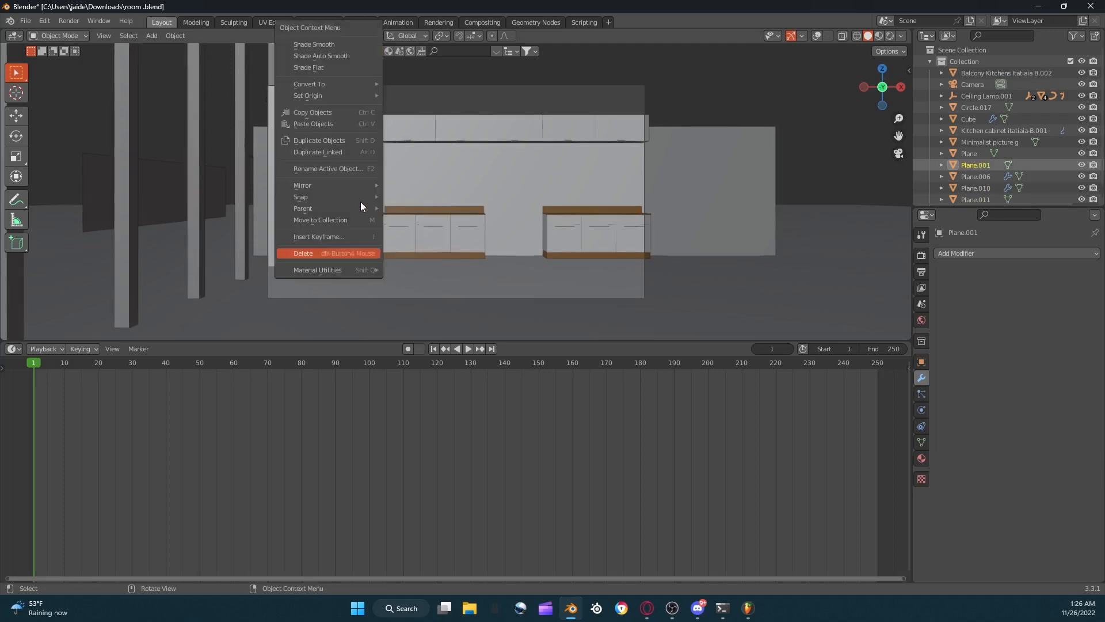
click(331, 254)
Move the widened kitchen wall along negative X until its edge meets the farthest post.
click(488, 175)
key(g)
key(x)
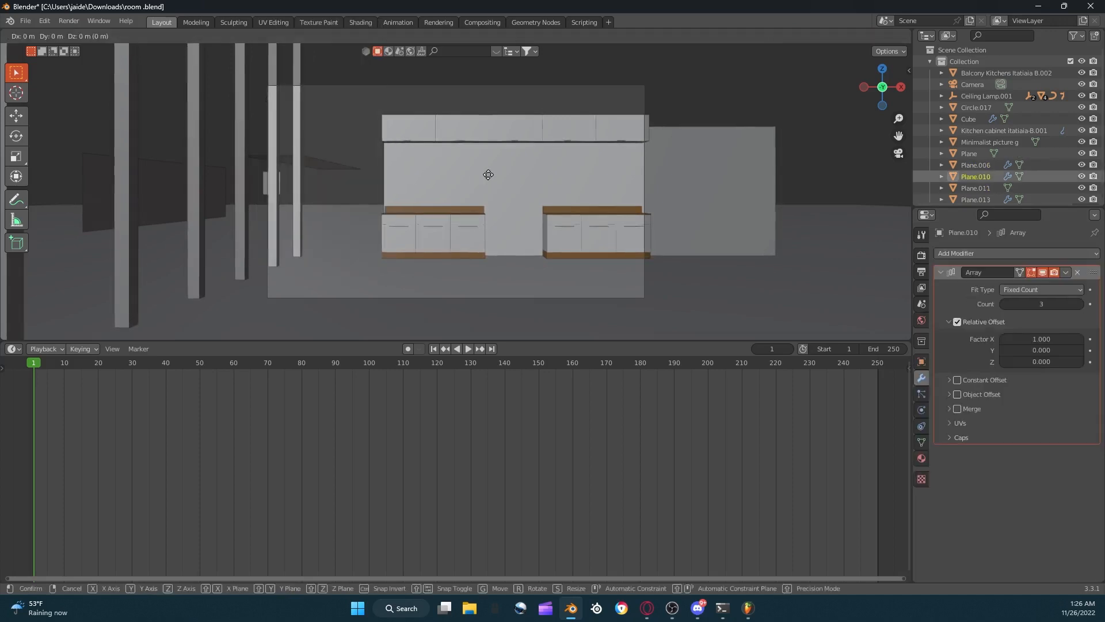
click(404, 171)
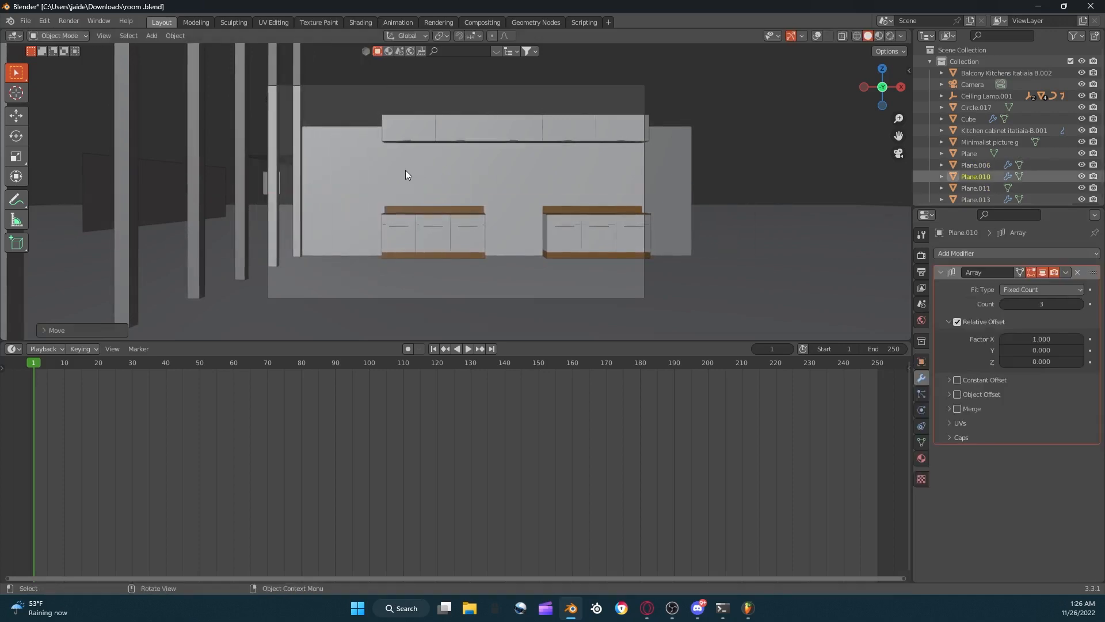
middle_drag(462, 121, 390, 134)
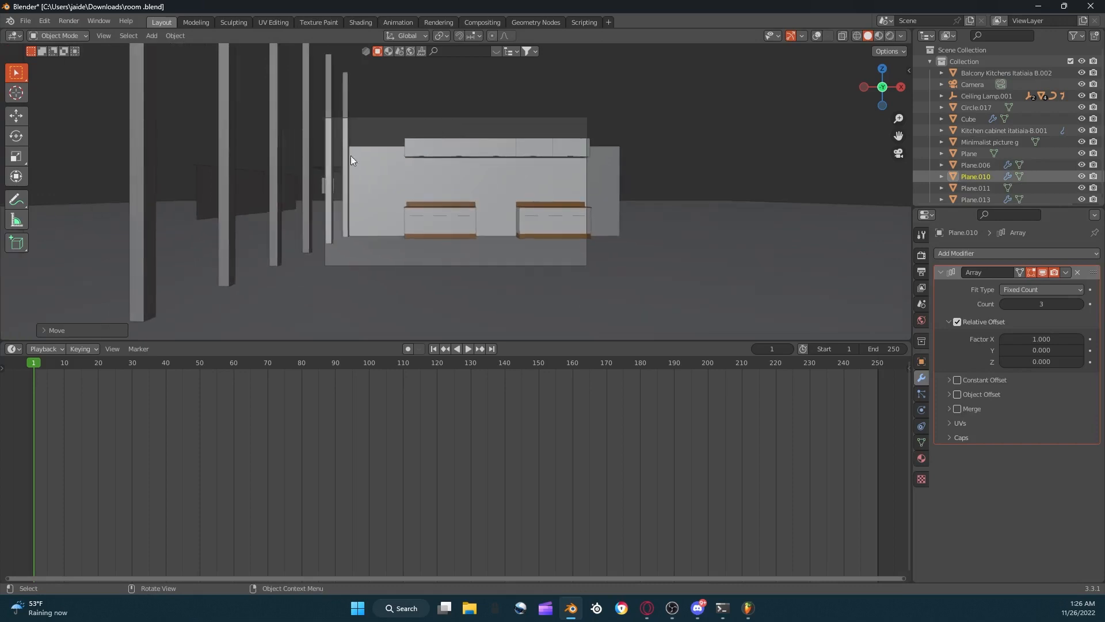
Move the minimalist picture from its old spot to the back wall, between the posts and the upper cabinets, using the top view.
click(322, 185)
click(817, 36)
click(882, 68)
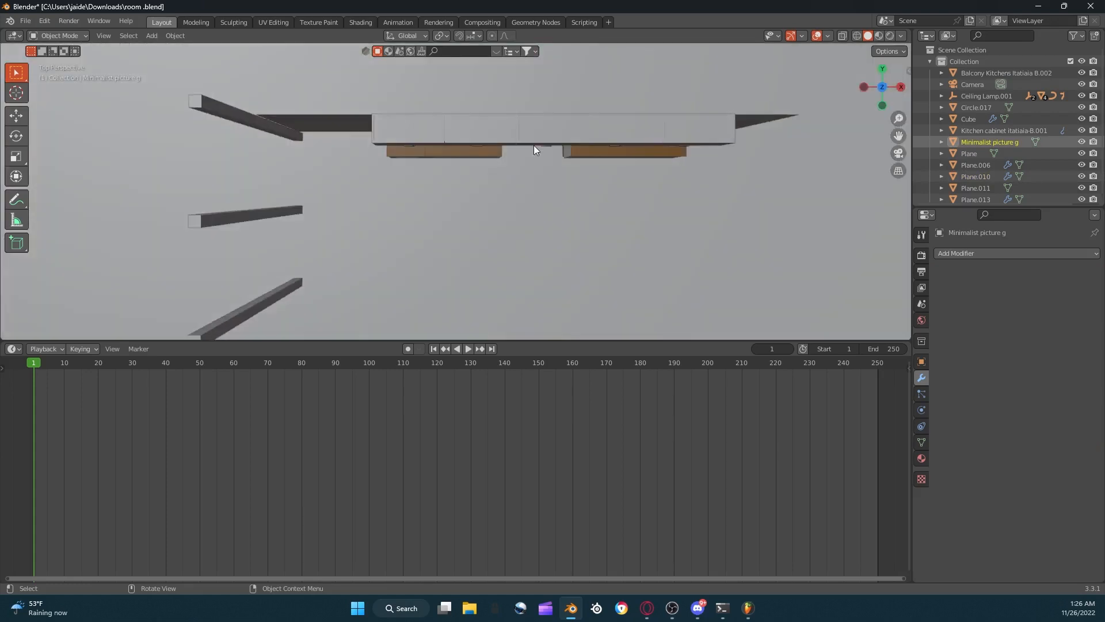
key(g)
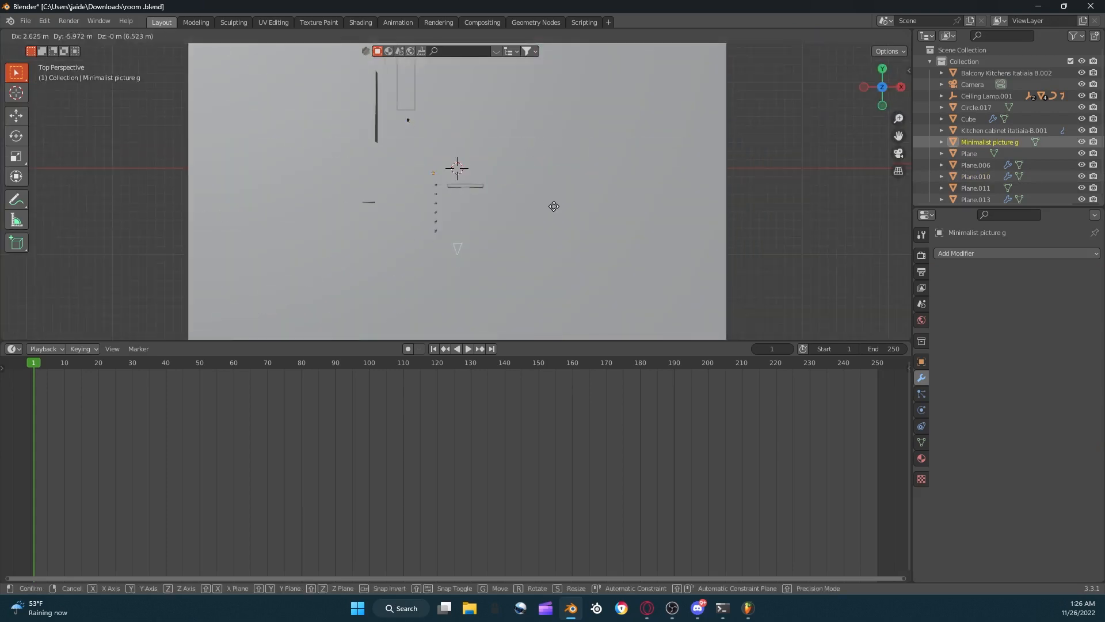
click(554, 218)
scroll(553, 219, up, 10)
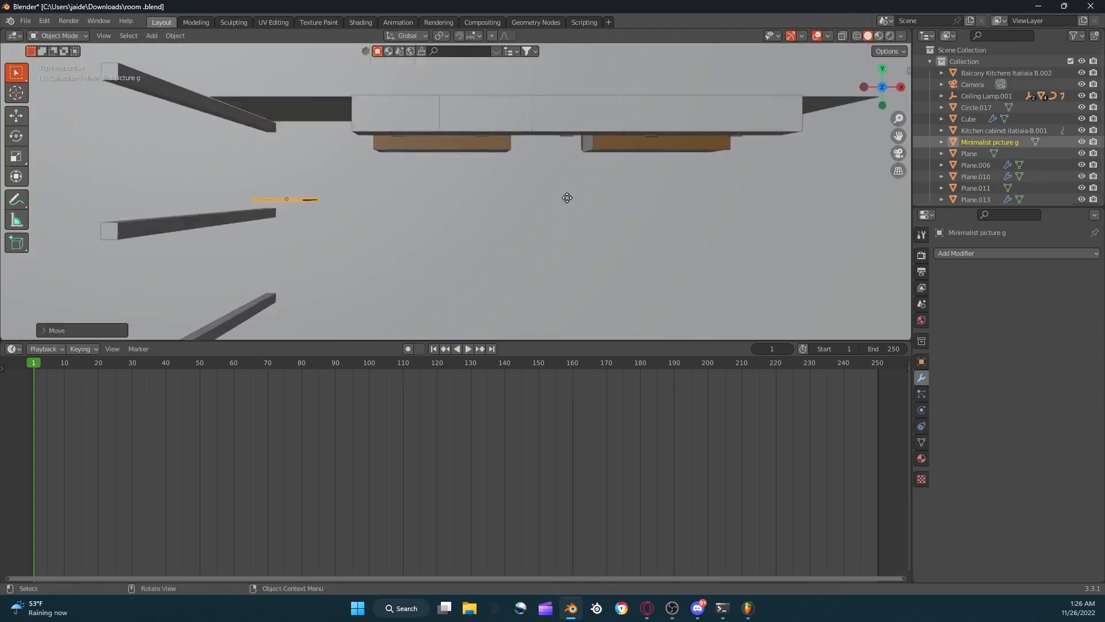
key(g)
click(605, 112)
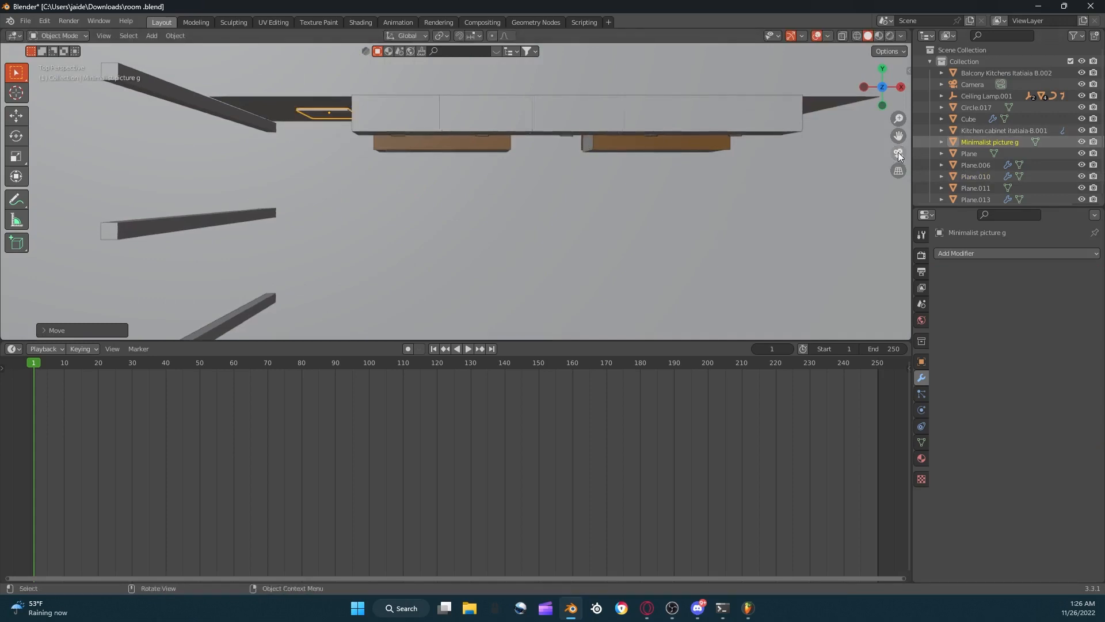
Resize the picture in the camera view, reposition it on the wall beside the cabinets, and adjust its depth along Y against the wall.
click(899, 153)
scroll(780, 91, up, 5)
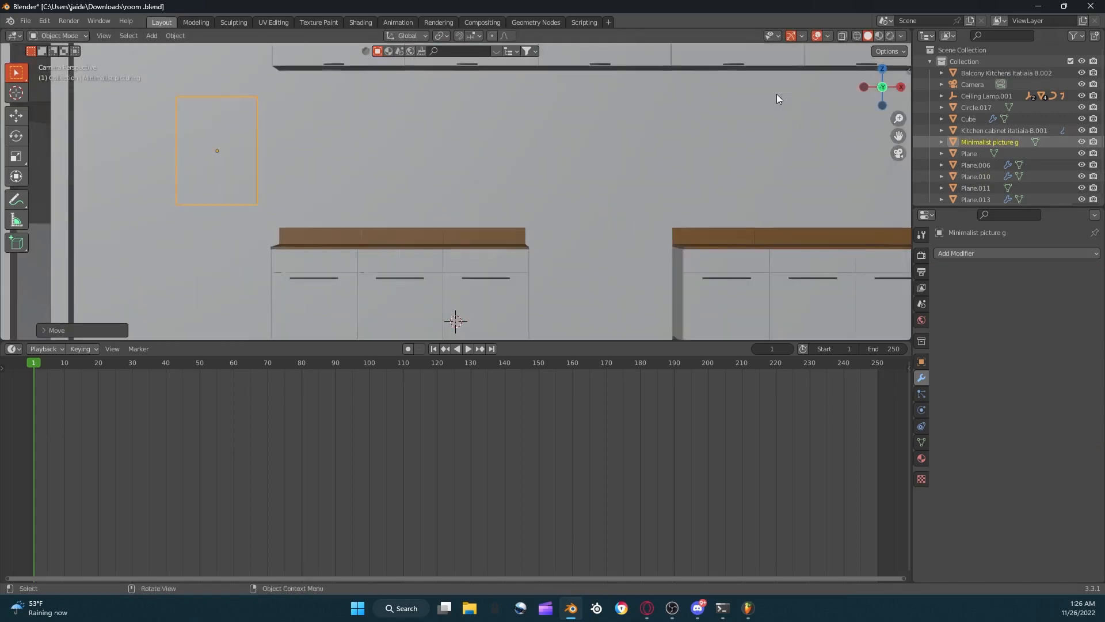
scroll(776, 98, down, 3)
key(s)
click(826, 114)
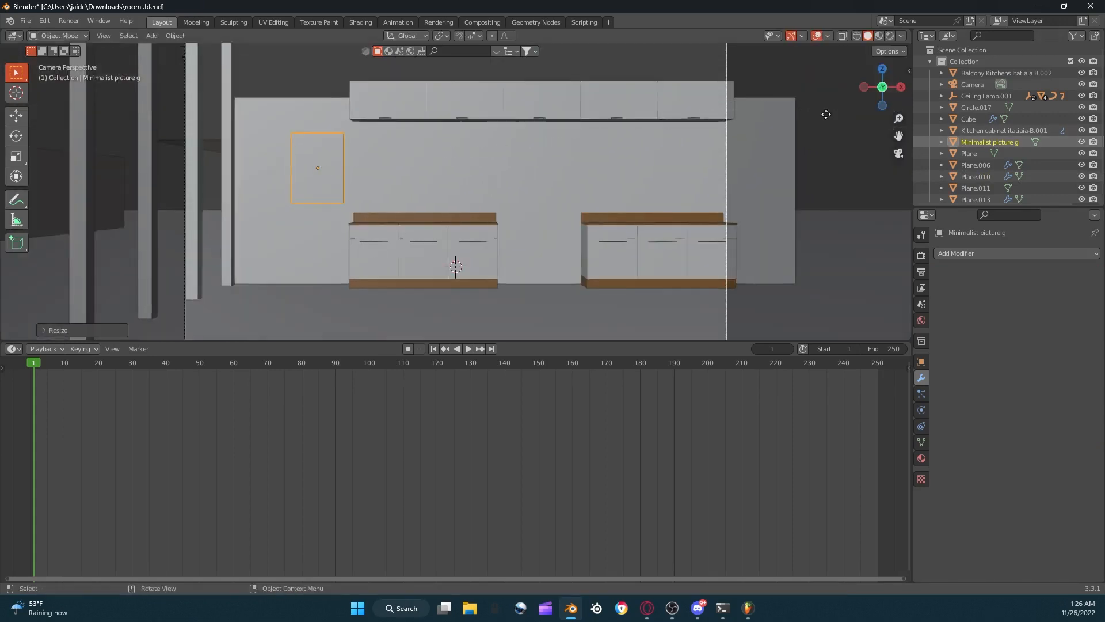
key(g)
click(828, 80)
click(817, 35)
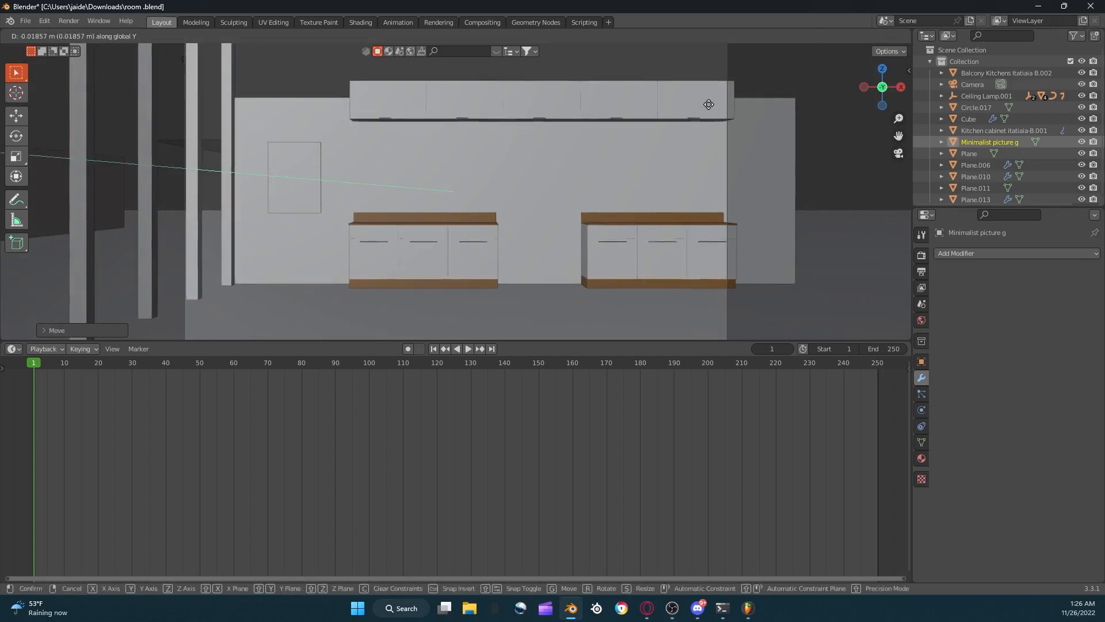
middle_drag(708, 104, 646, 117)
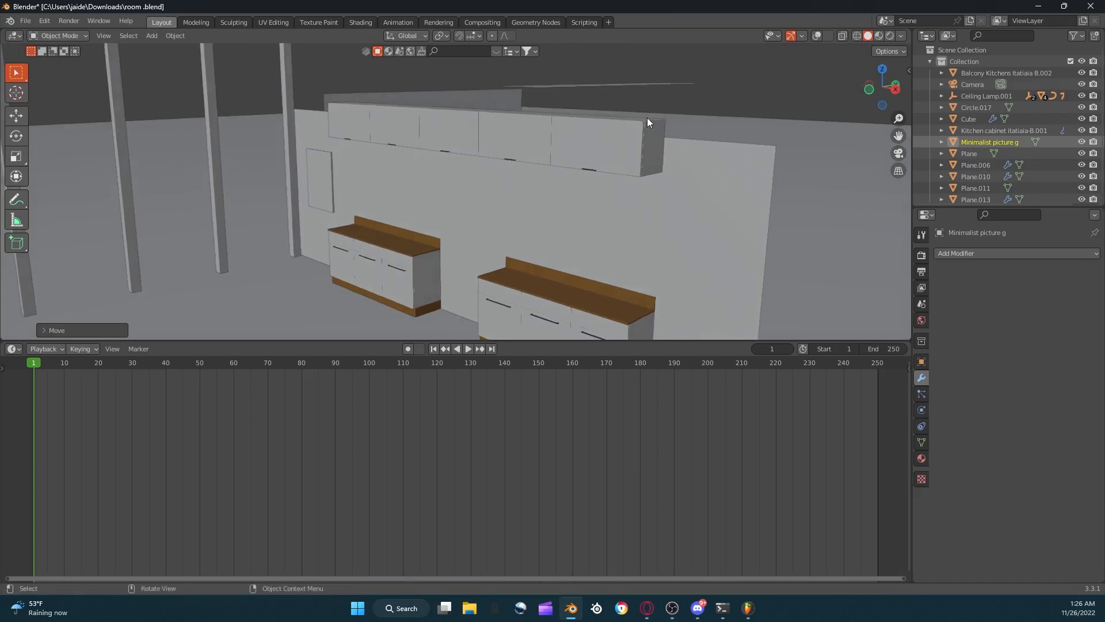
click(899, 153)
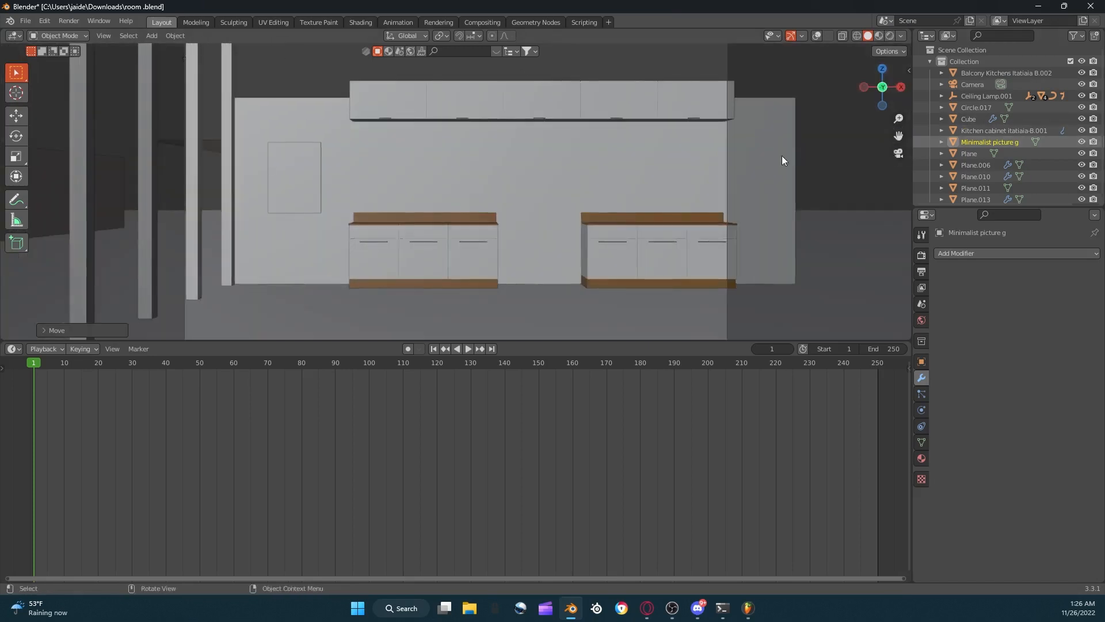
Scale the picture up slightly and center it on the blank wall section between the posts and cabinets.
key(s)
click(709, 146)
key(g)
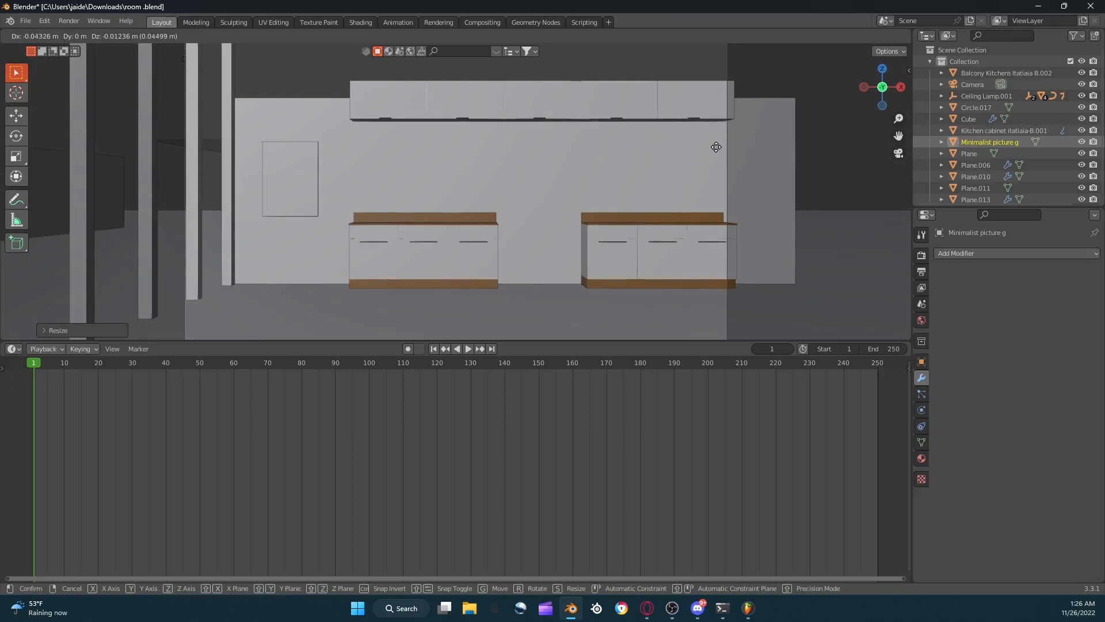
click(696, 148)
scroll(627, 153, down, 5)
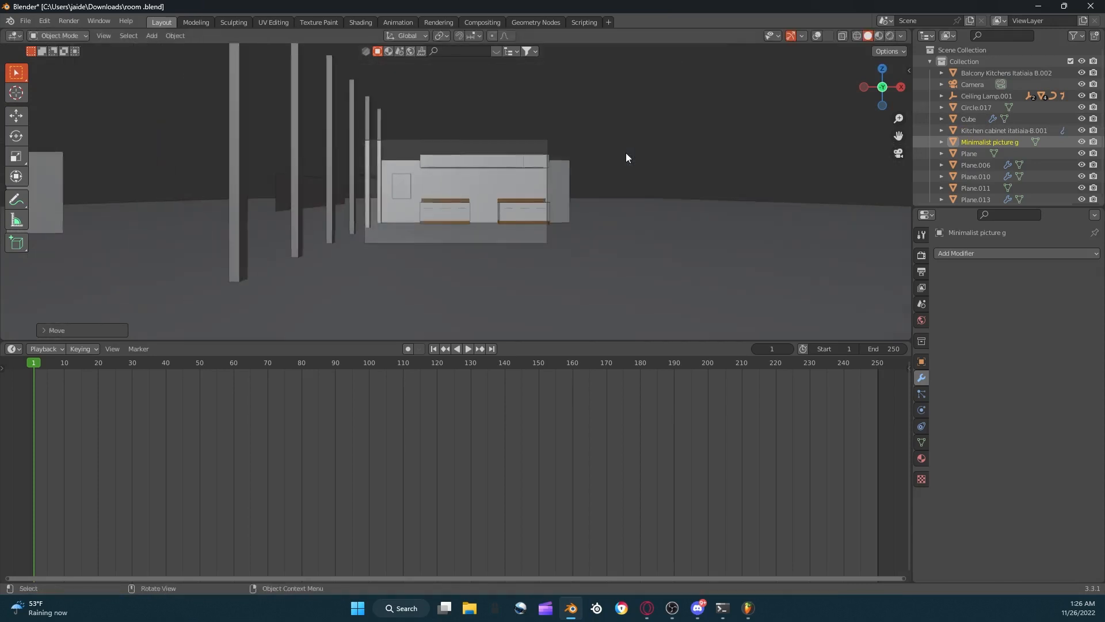
scroll(571, 124, up, 3)
scroll(561, 109, down, 3)
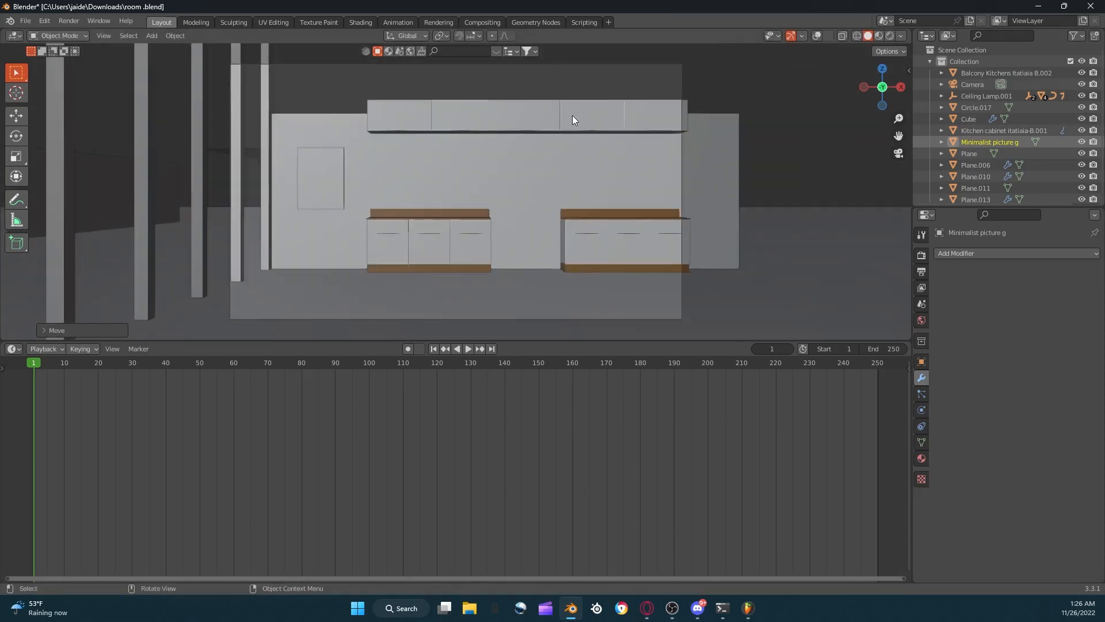
Duplicate the lower kitchen cabinets and place the copy on the floor in front of the originals.
middle_drag(591, 116, 619, 133)
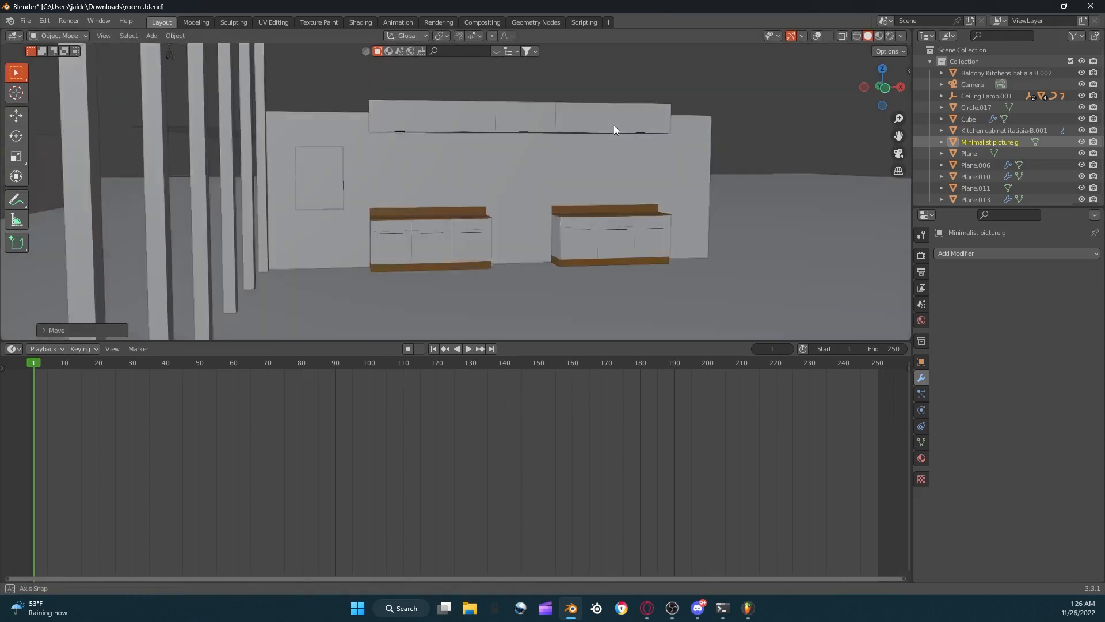
scroll(619, 134, up, 3)
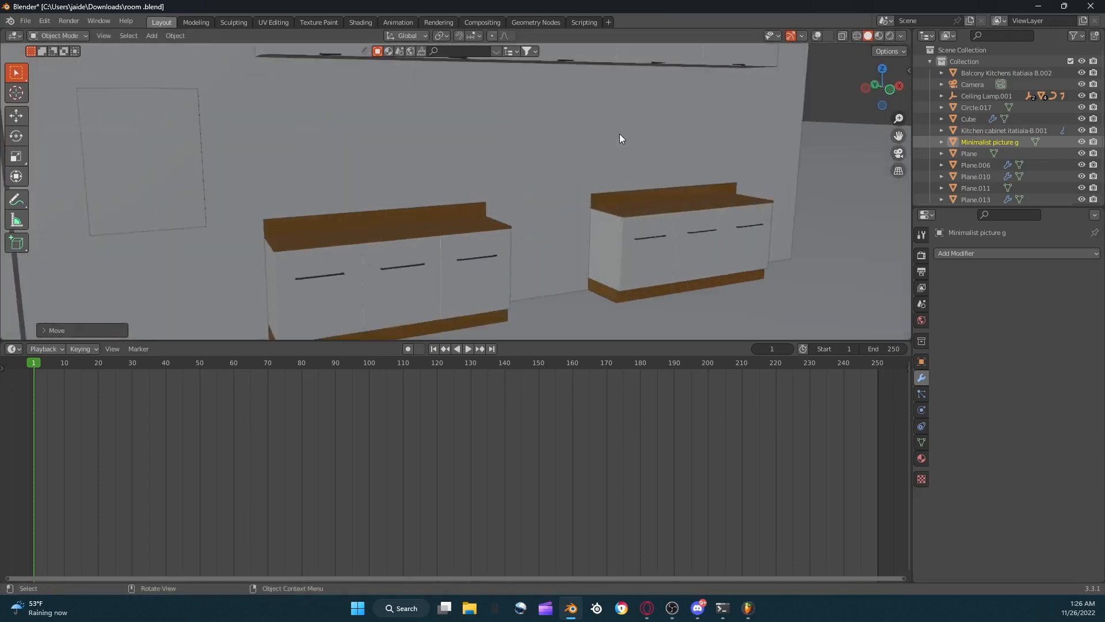
click(471, 251)
scroll(669, 235, down, 4)
key(ctrl+c)
key(ctrl+v)
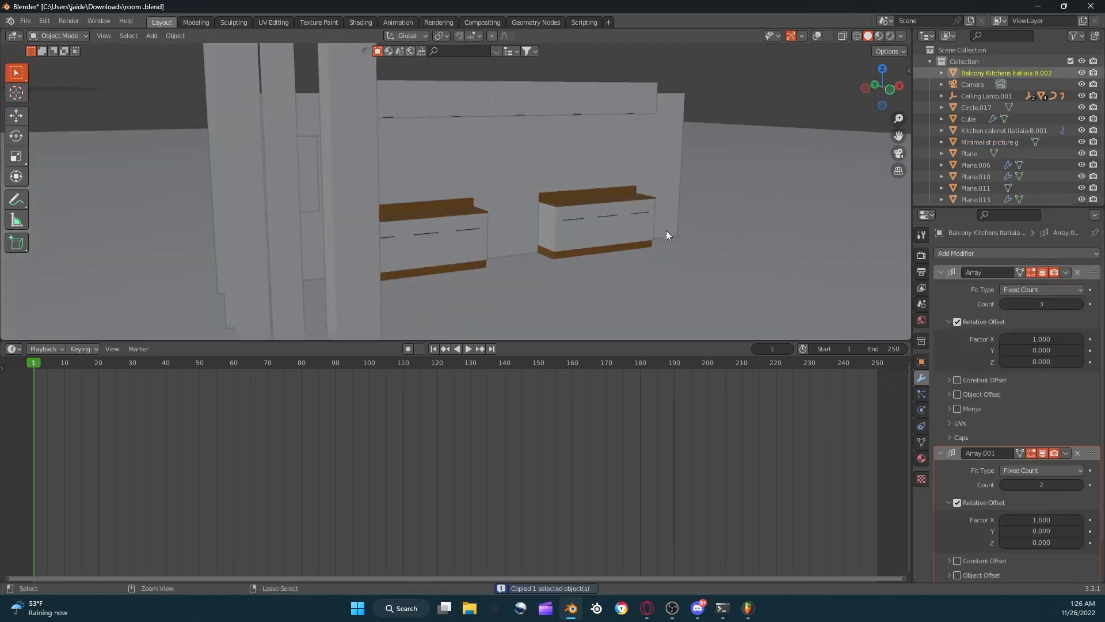
key(g)
click(716, 260)
middle_drag(716, 260, 706, 217)
click(705, 211)
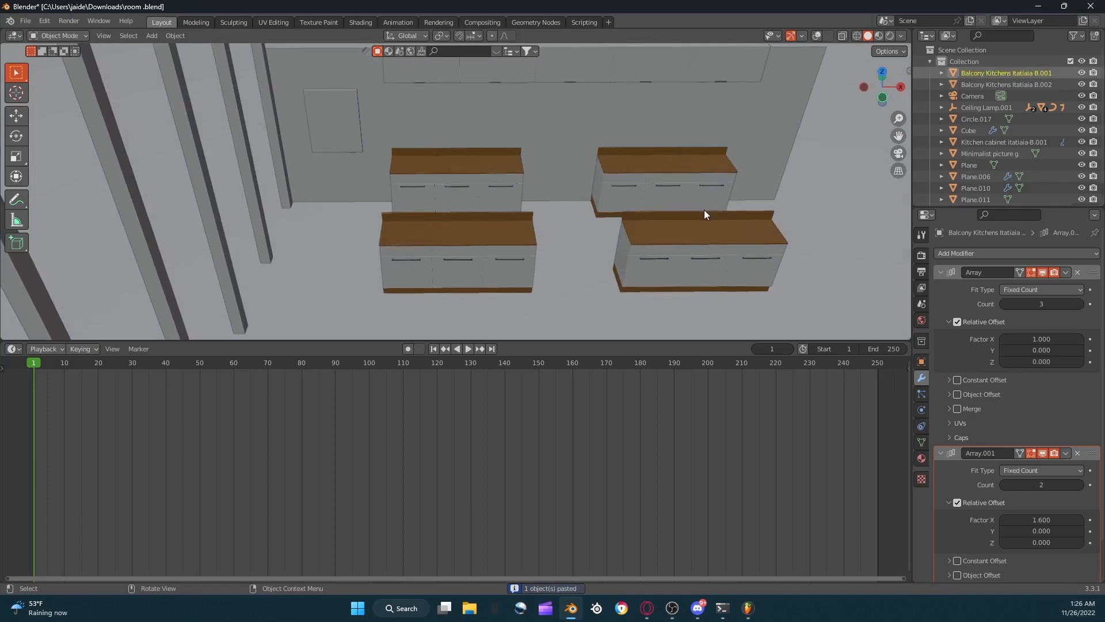
Remove the Array.001 modifier from the cabinet copy, keeping its first Array with a count of 3.
click(1078, 273)
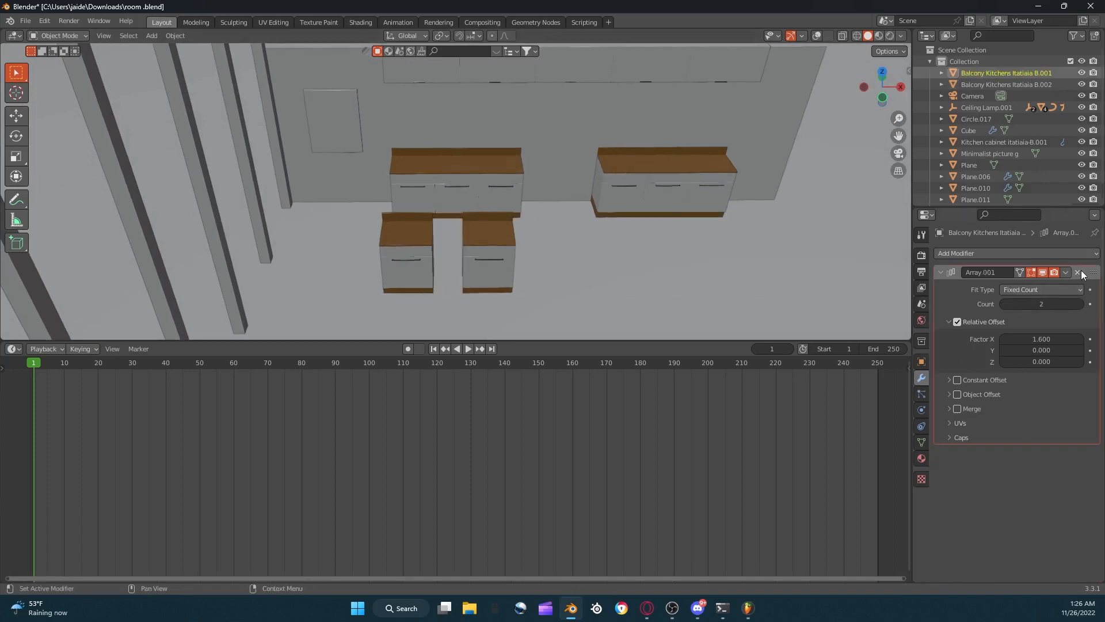
key(ctrl+z)
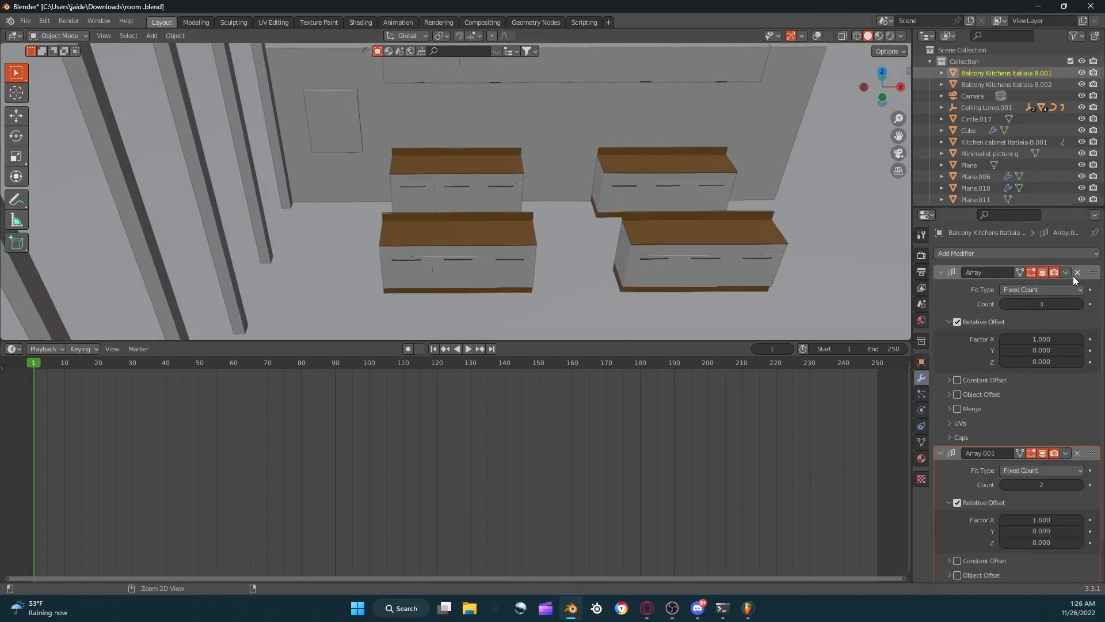
click(1078, 453)
scroll(654, 173, up, 1)
Delete the raised backsplash faces from the cabinet copy's countertop, using X-ray to box-select them in Edit Mode.
key(Tab)
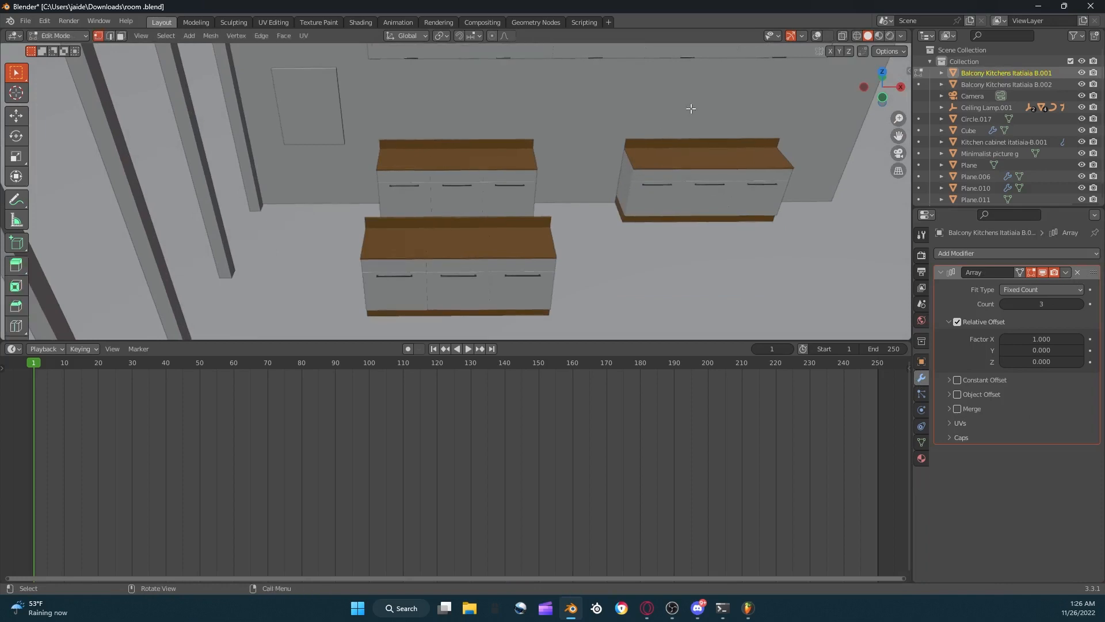
click(821, 38)
middle_drag(647, 166, 610, 110)
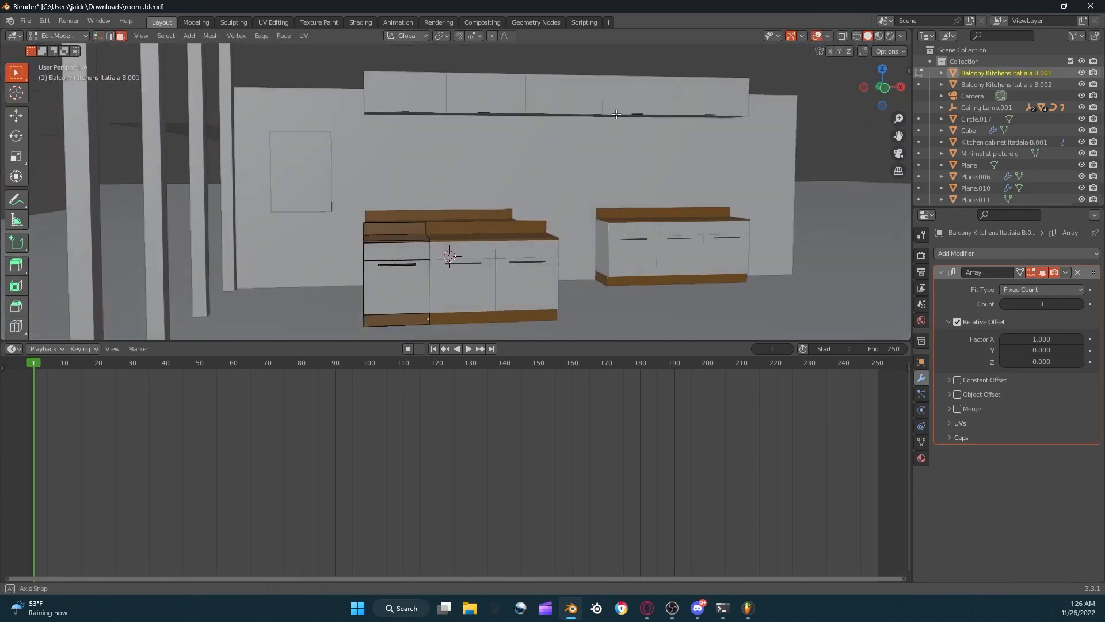
click(842, 36)
click(899, 153)
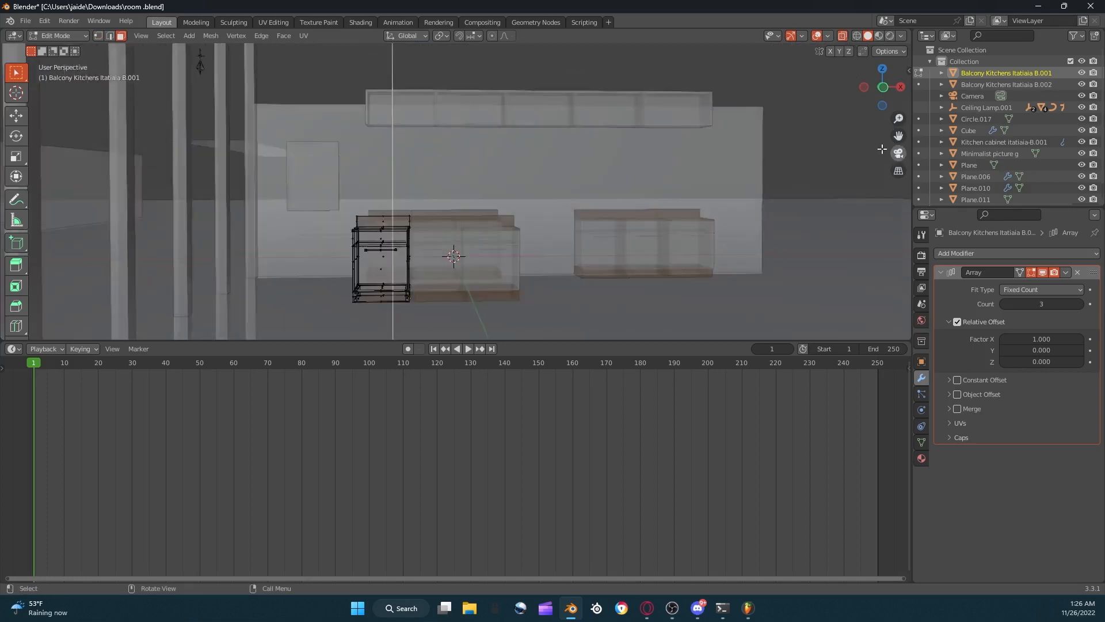
key(b)
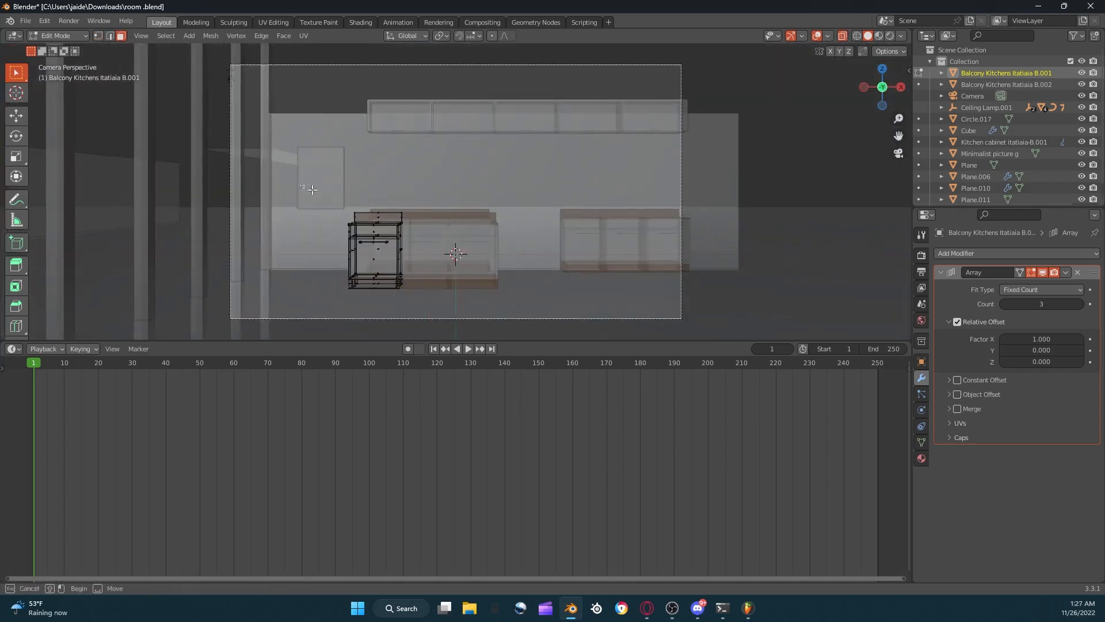
drag(473, 222, 474, 221)
right_click(474, 220)
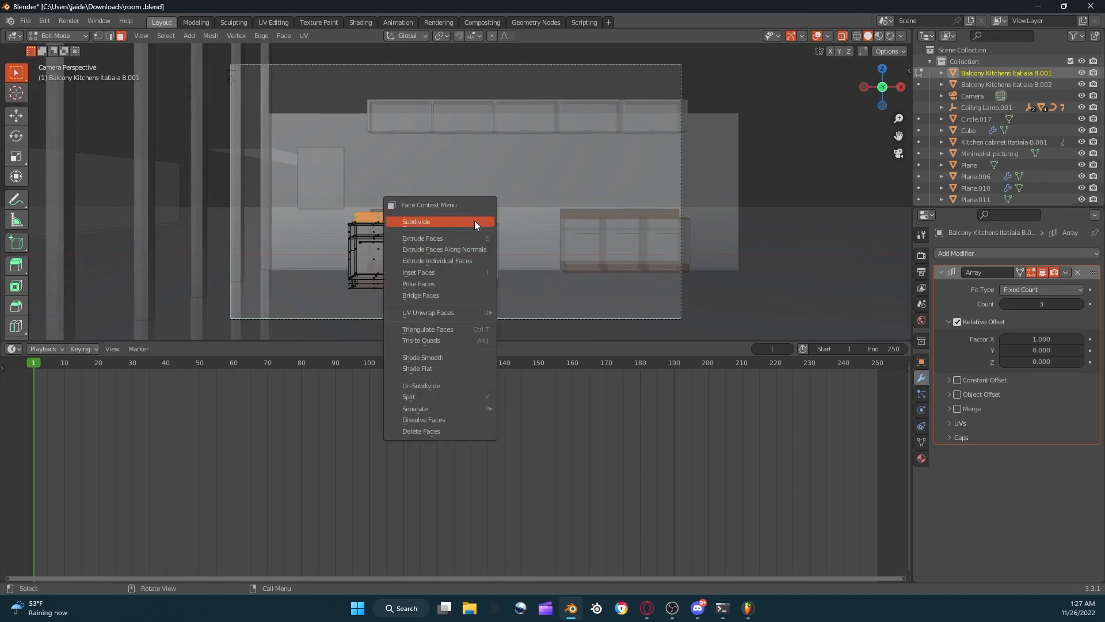
click(415, 430)
key(Tab)
middle_drag(467, 163, 585, 106)
click(841, 35)
Add a second Array modifier to the cabinet copy and enable its Constant Offset with a Distance X of 0.38 m.
scroll(763, 79, up, 2)
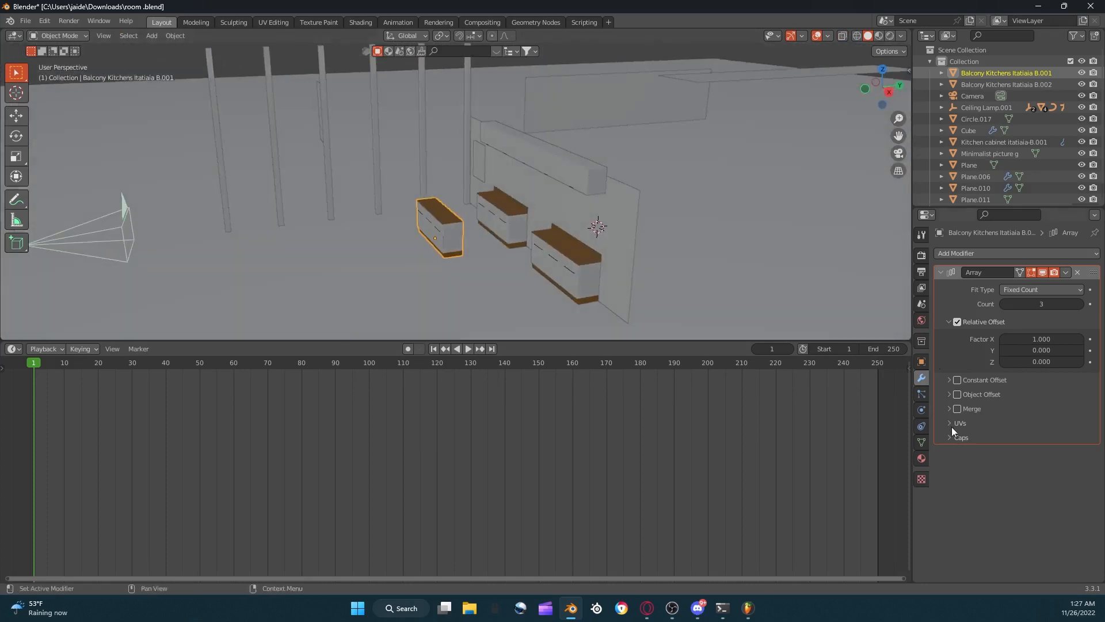
click(988, 254)
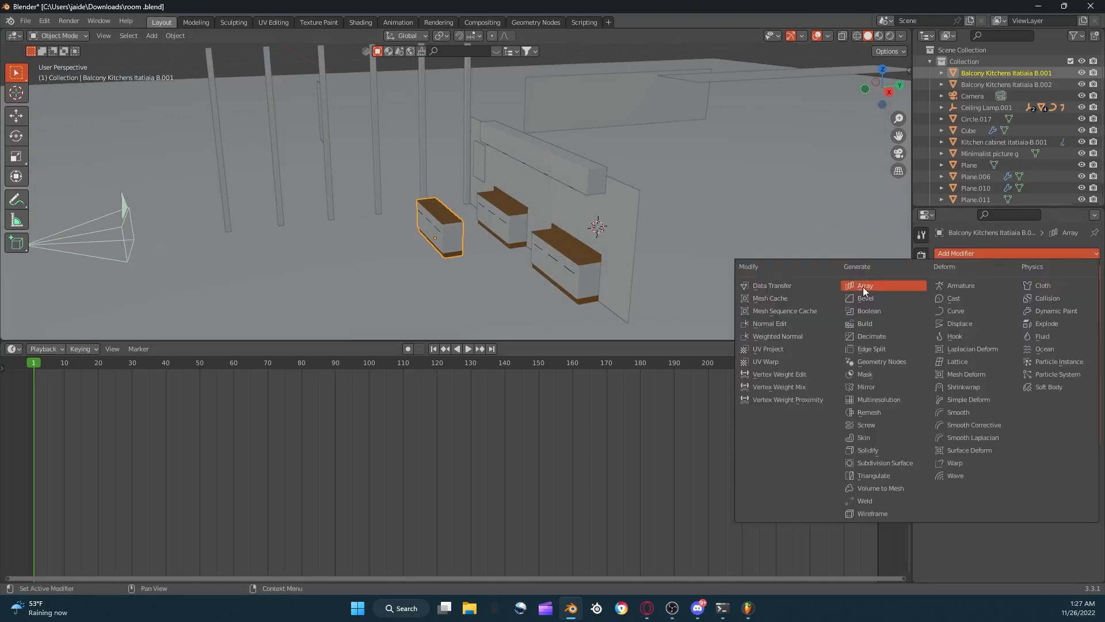
click(861, 285)
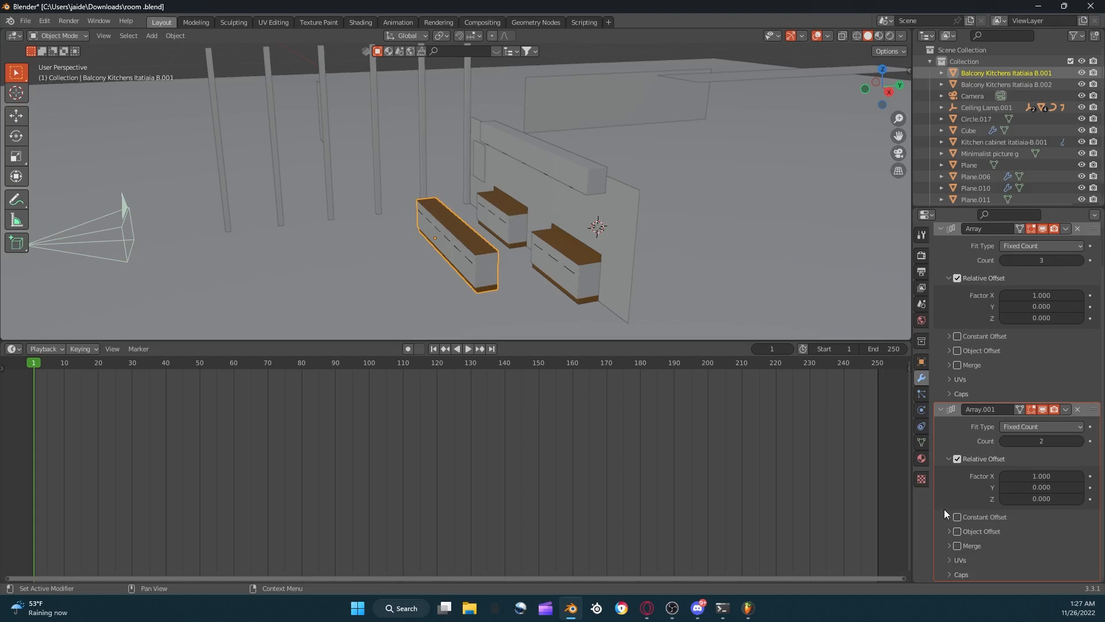
click(951, 516)
click(958, 517)
drag(1039, 533, 1014, 533)
Enable Object Offset and Merge on the cabinet copy's second Array, with a merge distance of 0.09 m.
click(951, 575)
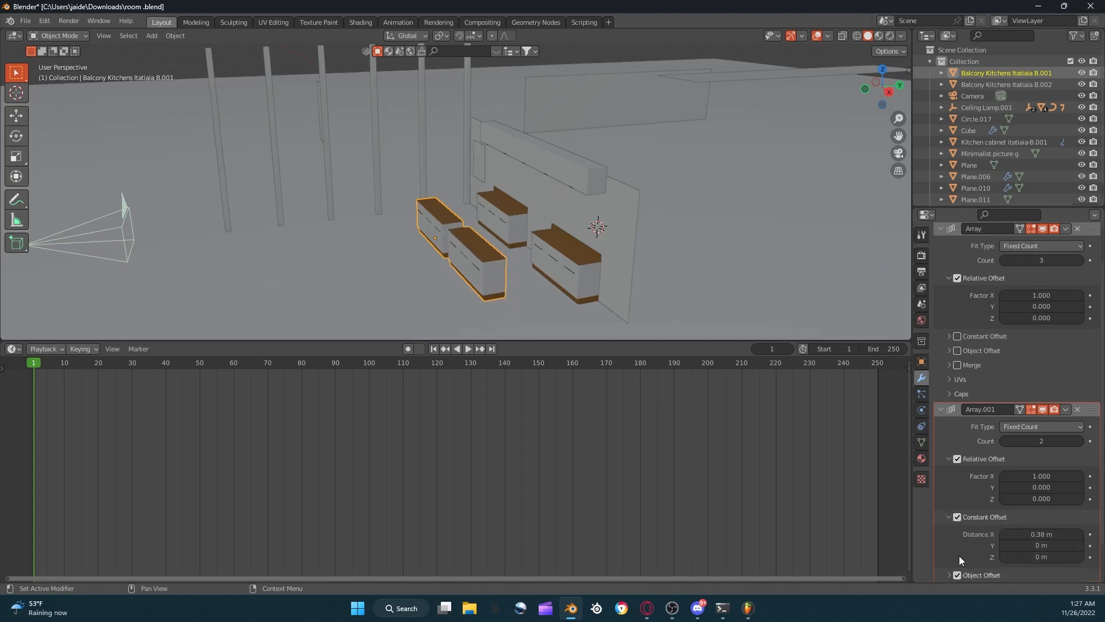
scroll(959, 557, down, 2)
click(955, 530)
click(1063, 548)
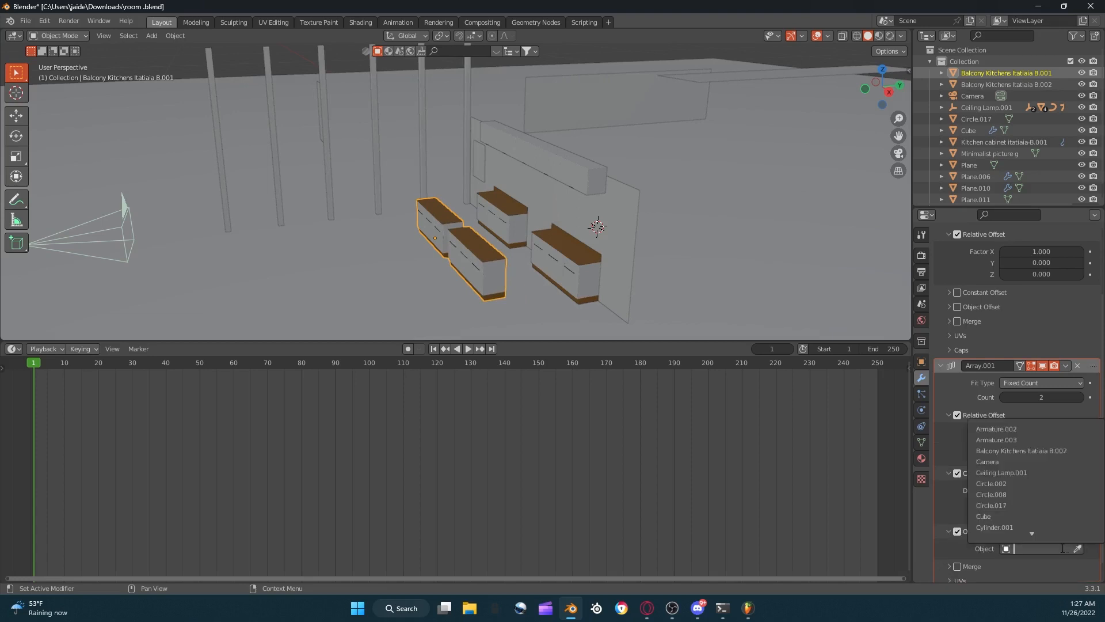
click(957, 566)
click(949, 567)
scroll(978, 555, down, 2)
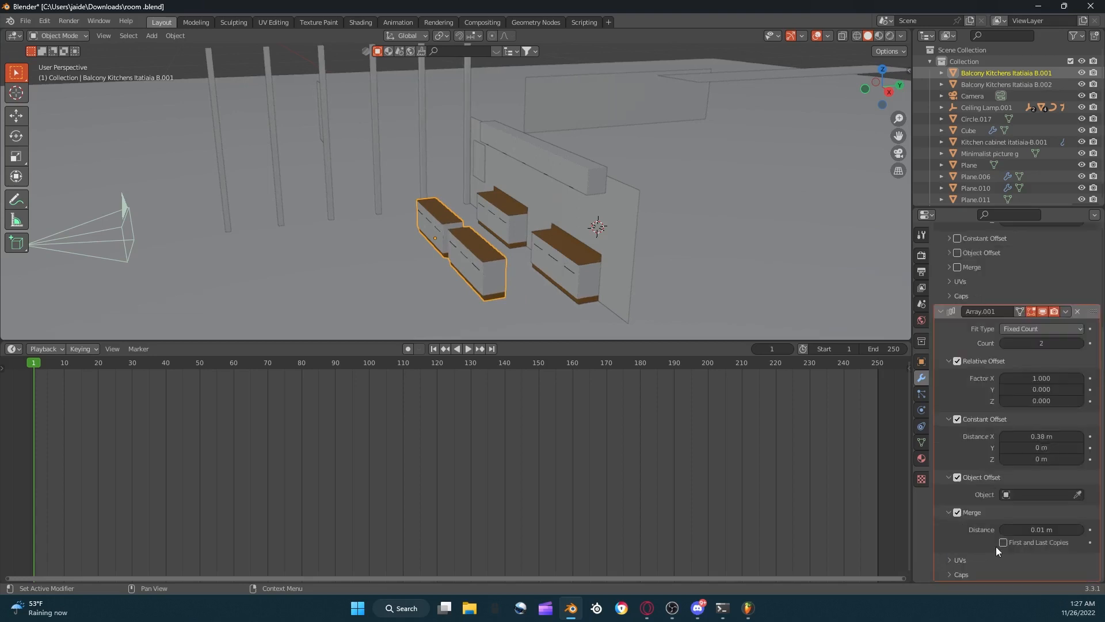
drag(1034, 525, 1033, 518)
Set the second Array's constant offset Distance Y to 0.5 m.
drag(1040, 447, 1069, 448)
scroll(786, 305, up, 6)
middle_drag(790, 289, 755, 284)
scroll(760, 278, down, 5)
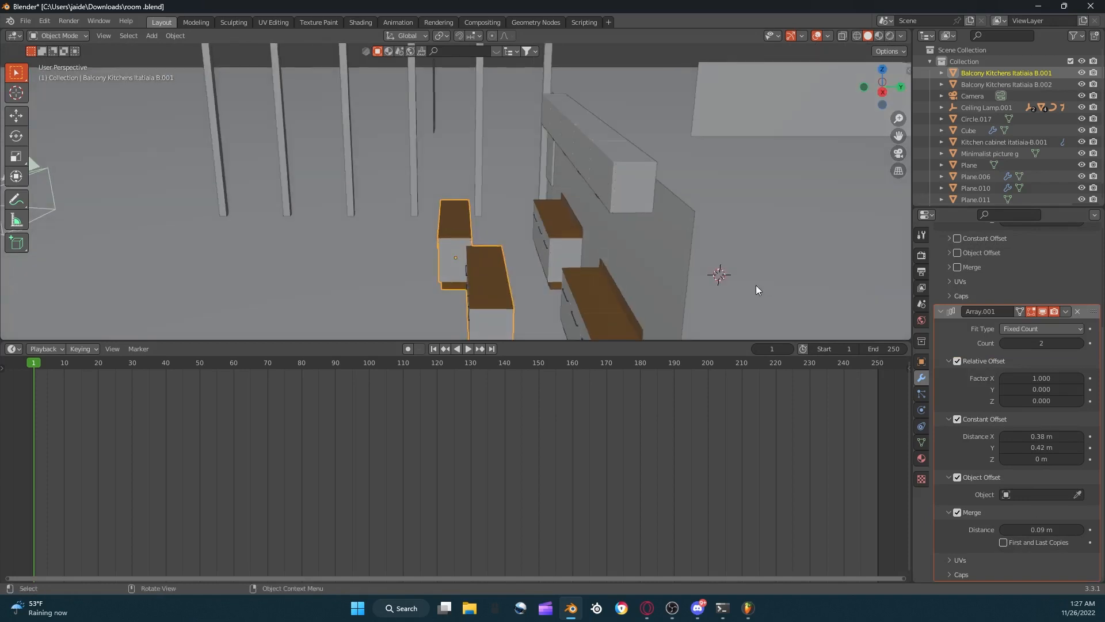
scroll(1013, 416, up, 2)
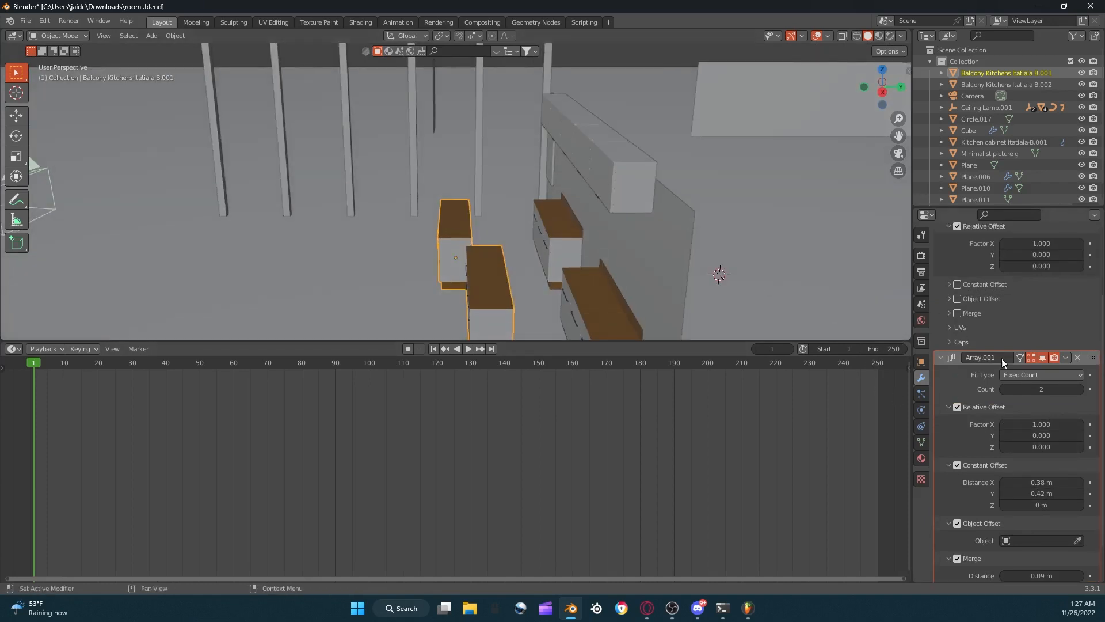
scroll(1023, 455, down, 2)
drag(1039, 447, 1037, 447)
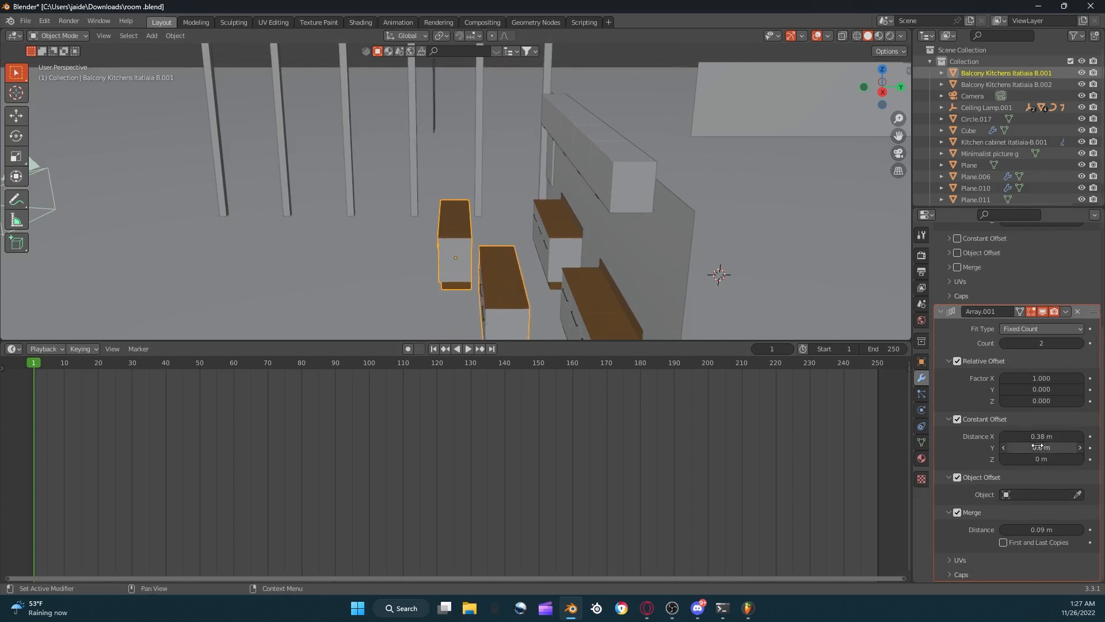
click(1037, 447)
text(0.5)
key(Return)
Set the second Array's constant offset Distance X to -1.95 m so the two cabinet rows line up back to back as an island.
drag(1037, 437, 994, 438)
drag(886, 88, 889, 95)
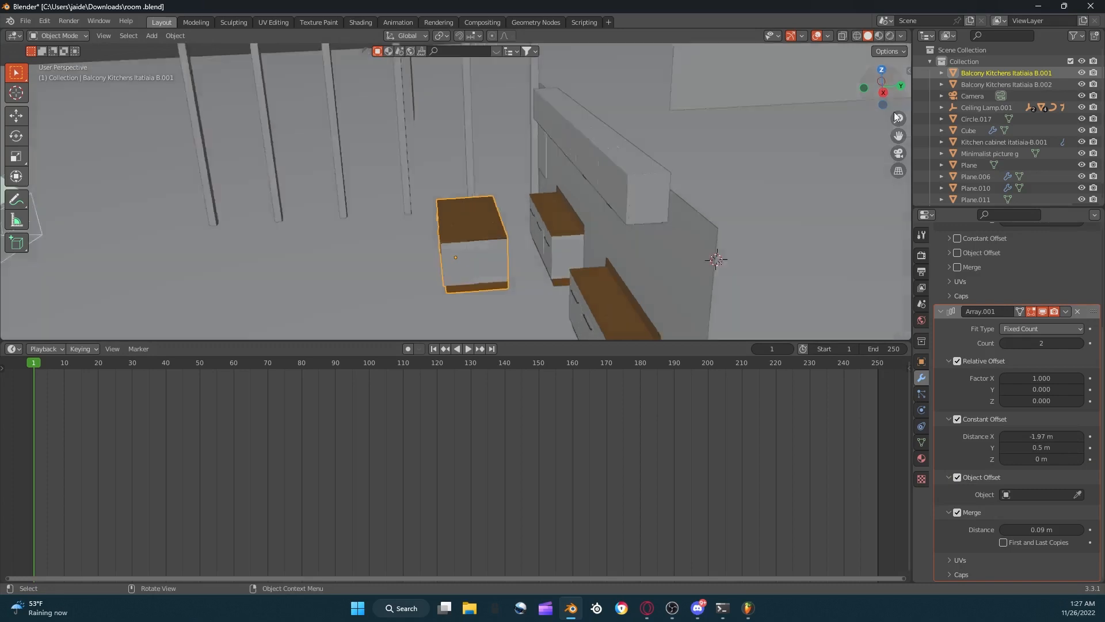
click(882, 70)
double_click(1039, 436)
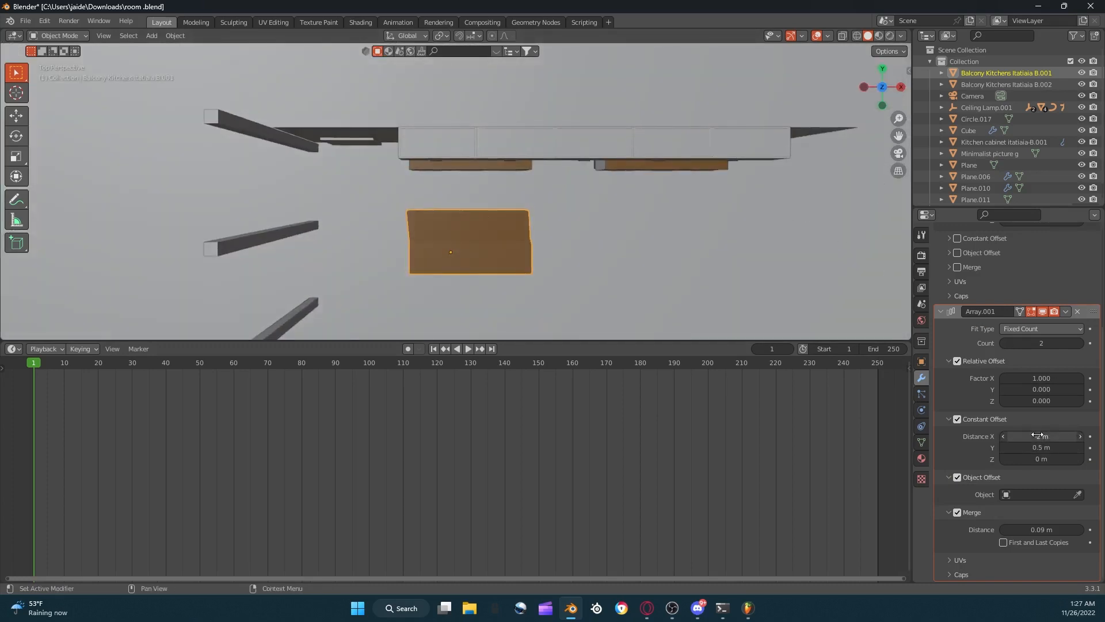
drag(1006, 437, 1002, 438)
click(1080, 437)
click(1080, 437)
Set the second Array's constant offset Distance Z to -0.01 m and inspect the seam on the island countertop.
middle_drag(895, 161, 683, 160)
scroll(699, 184, up, 8)
click(1002, 459)
middle_drag(749, 236, 912, 182)
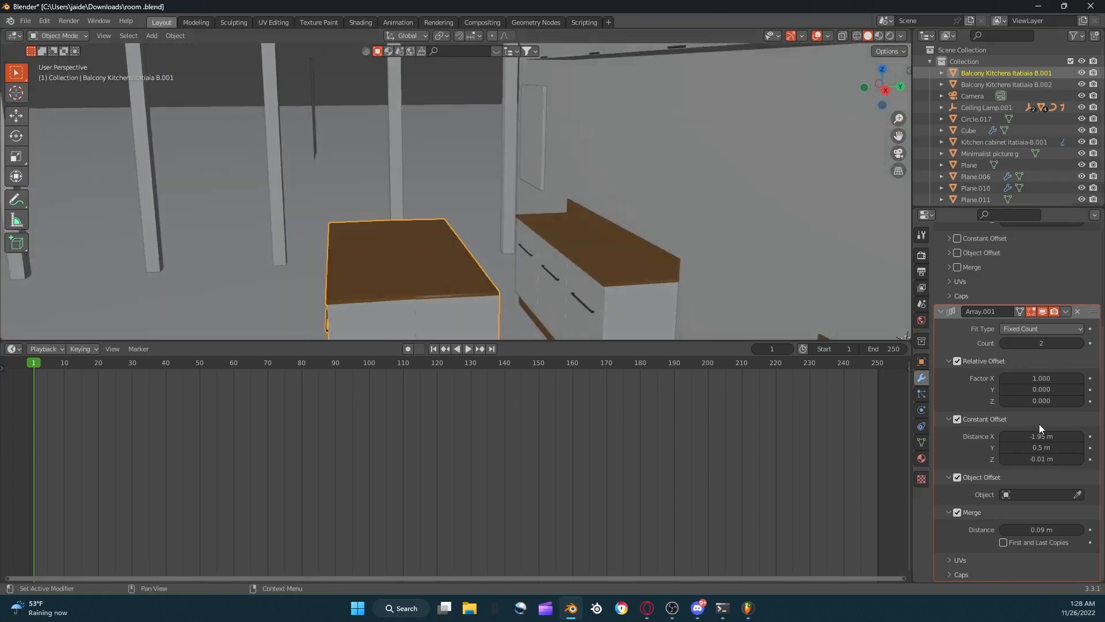
Set the second Array's constant offset Distance Y to 0.6 m and check the gap between the two cabinet rows.
click(1079, 449)
click(1079, 448)
click(1079, 449)
click(1080, 448)
click(1080, 448)
click(1080, 448)
click(1080, 448)
click(1080, 448)
click(1079, 448)
click(1079, 448)
click(1080, 449)
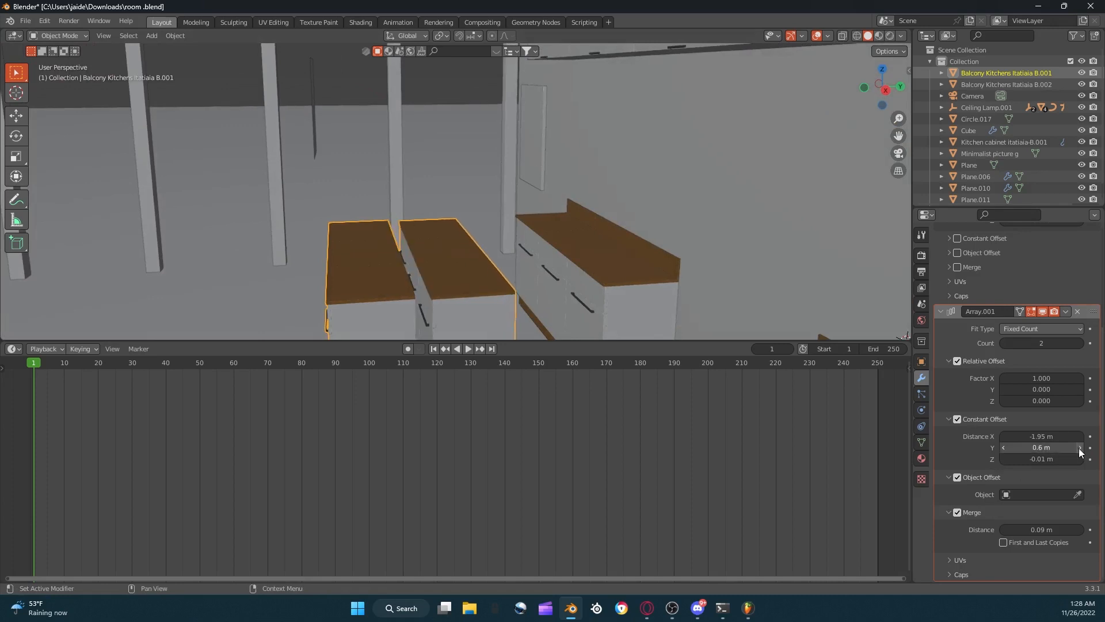
click(1003, 448)
click(1002, 447)
mouse_move(683, 199)
middle_down()
mouse_move(661, 171)
mouse_move(684, 203)
middle_up()
click(1080, 449)
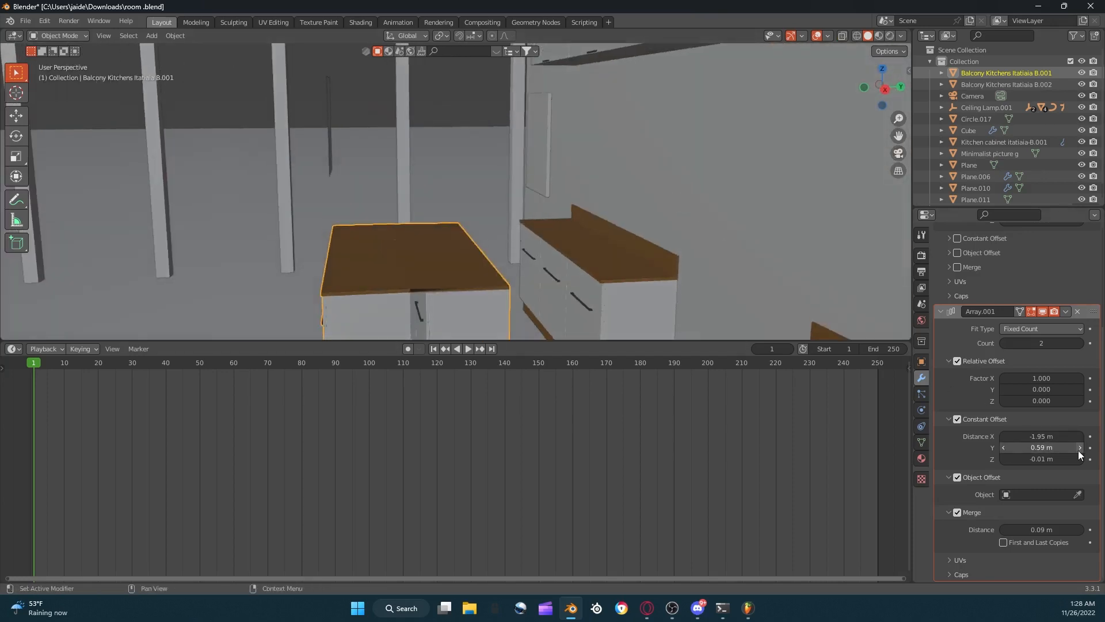
mouse_move(721, 260)
middle_down()
mouse_move(698, 254)
mouse_move(733, 265)
mouse_move(719, 259)
middle_up()
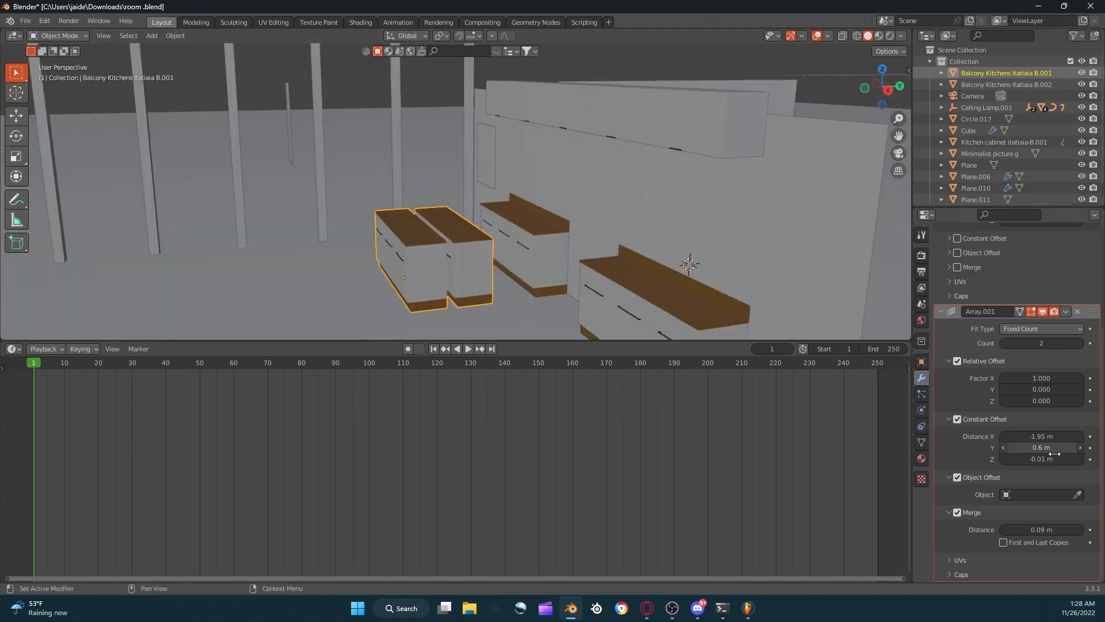
Remove the second Array modifier from the island cabinet row and duplicate the row in place.
click(1078, 311)
middle_drag(662, 214, 872, 106)
click(882, 68)
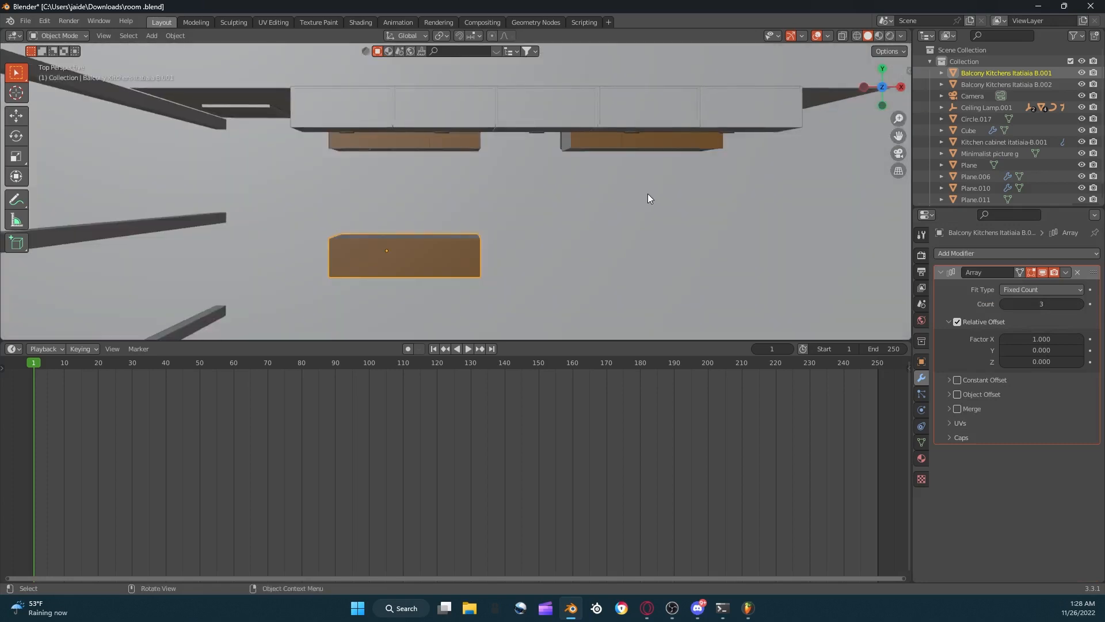
key(shift+d)
click(644, 195)
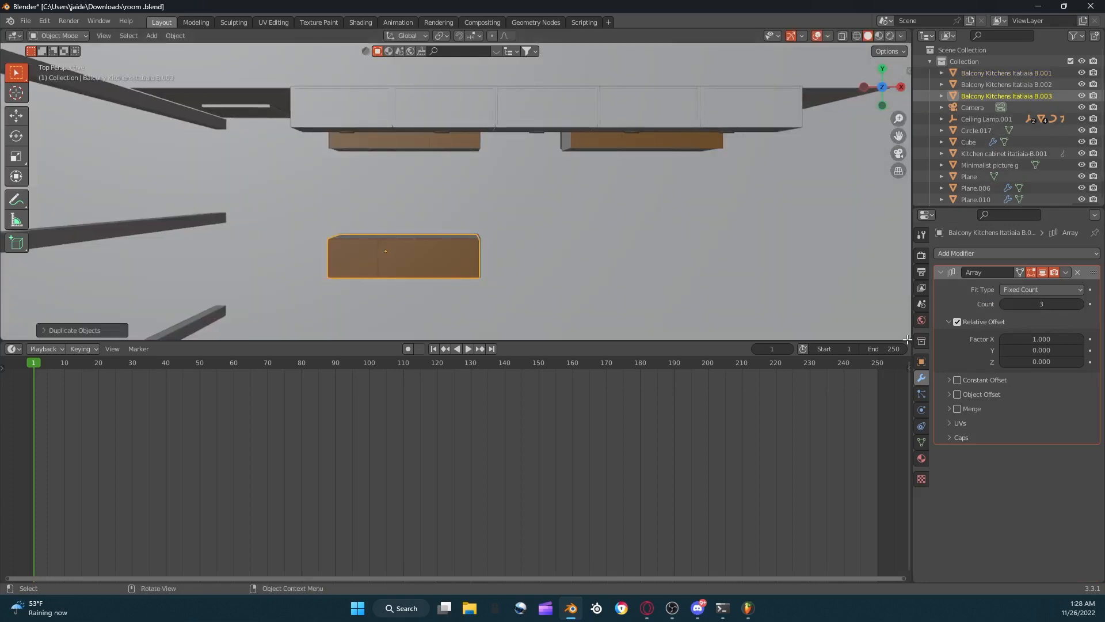
Set the duplicated cabinet row's Z rotation to 180°.
click(921, 361)
mouse_move(1028, 347)
mouse_down()
mouse_move(1045, 348)
mouse_move(1026, 350)
mouse_up()
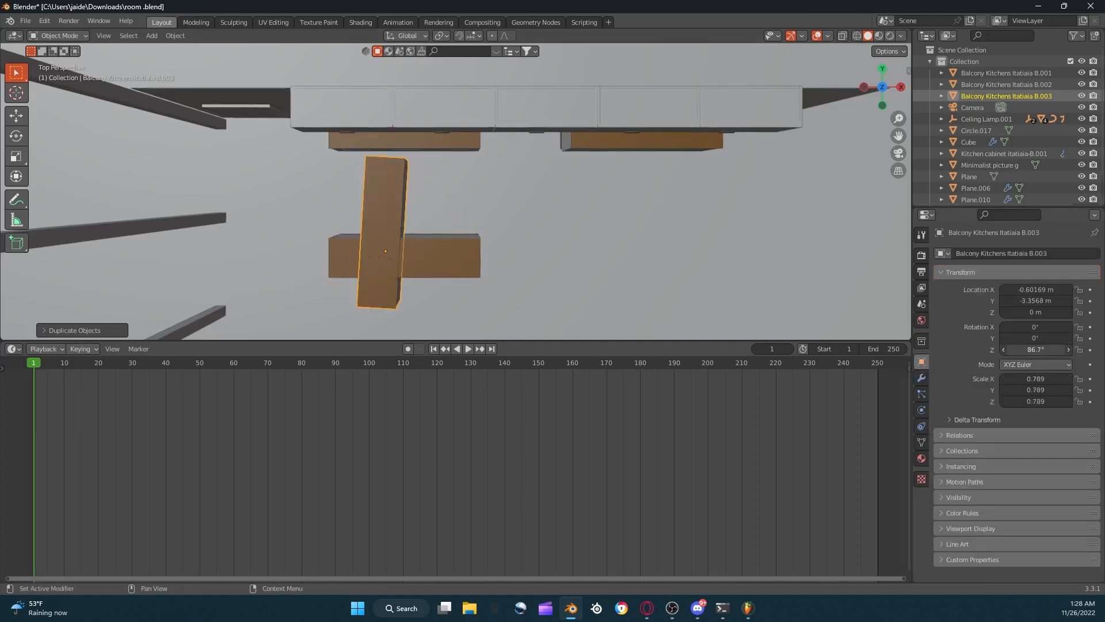
key(Return)
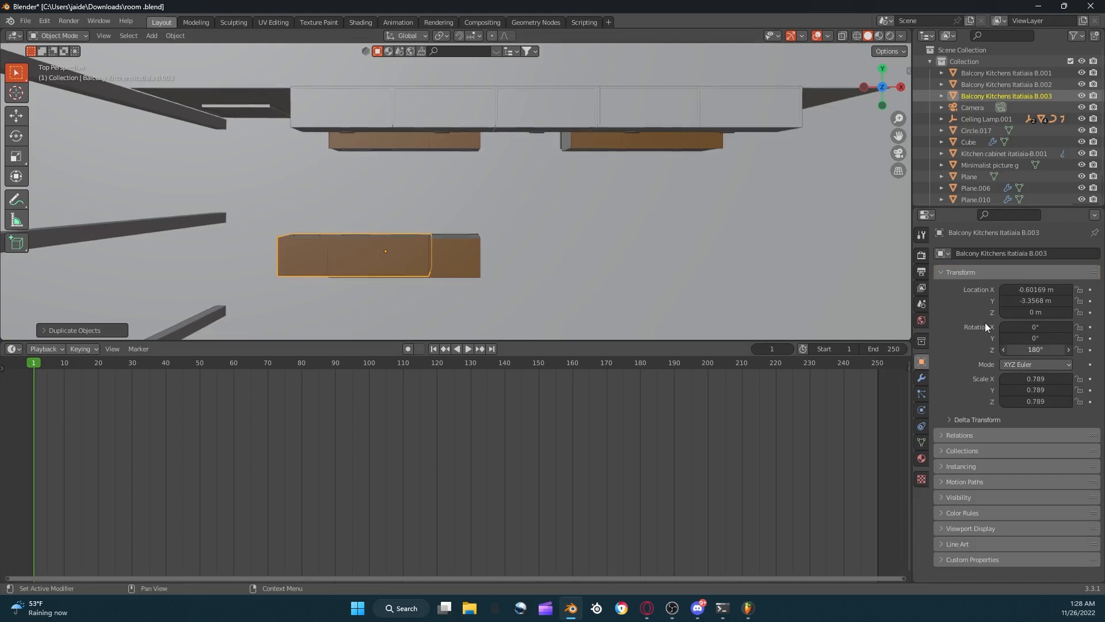
Move the rotated cabinet row back to back with the original and fine-tune its Y location to about -2.97 m.
drag(898, 136, 990, 93)
drag(899, 135, 886, 144)
key(g)
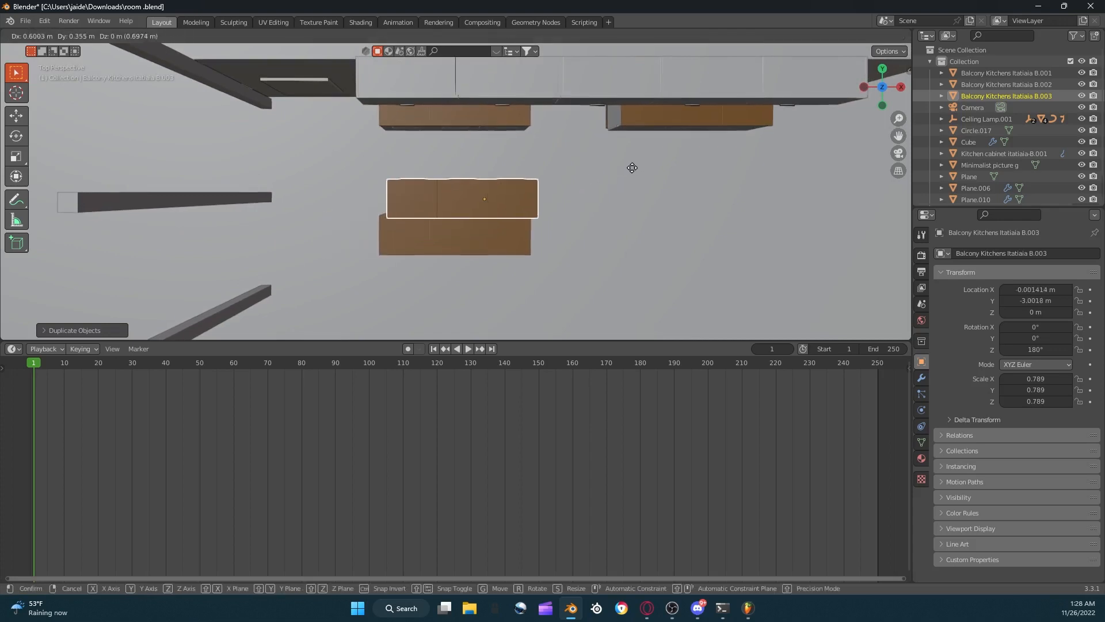
click(641, 165)
click(816, 37)
scroll(736, 149, up, 5)
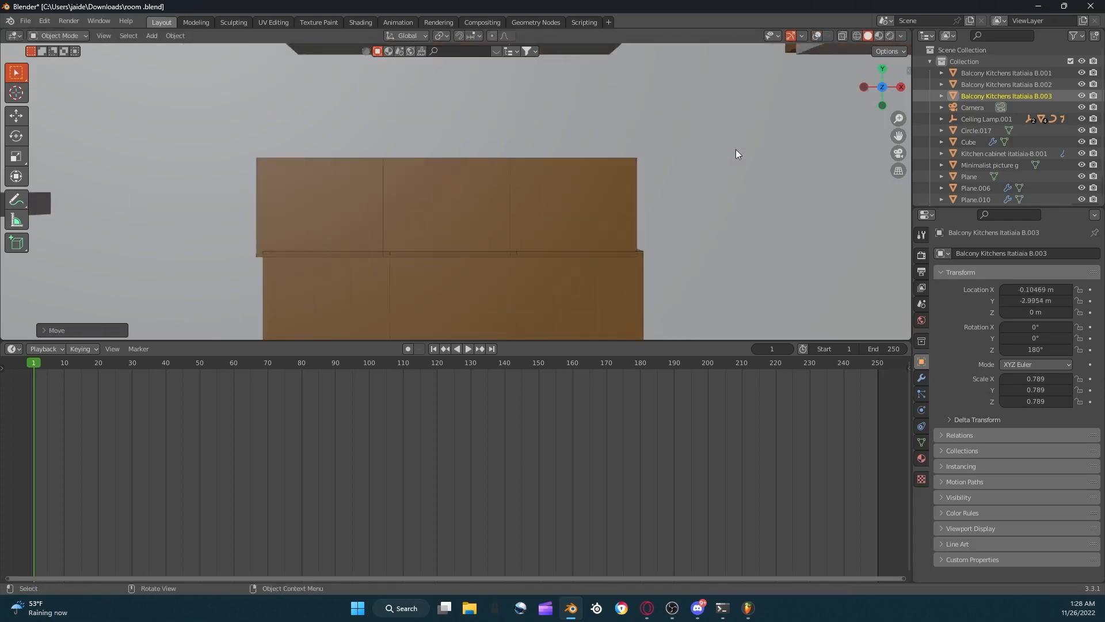
key(g)
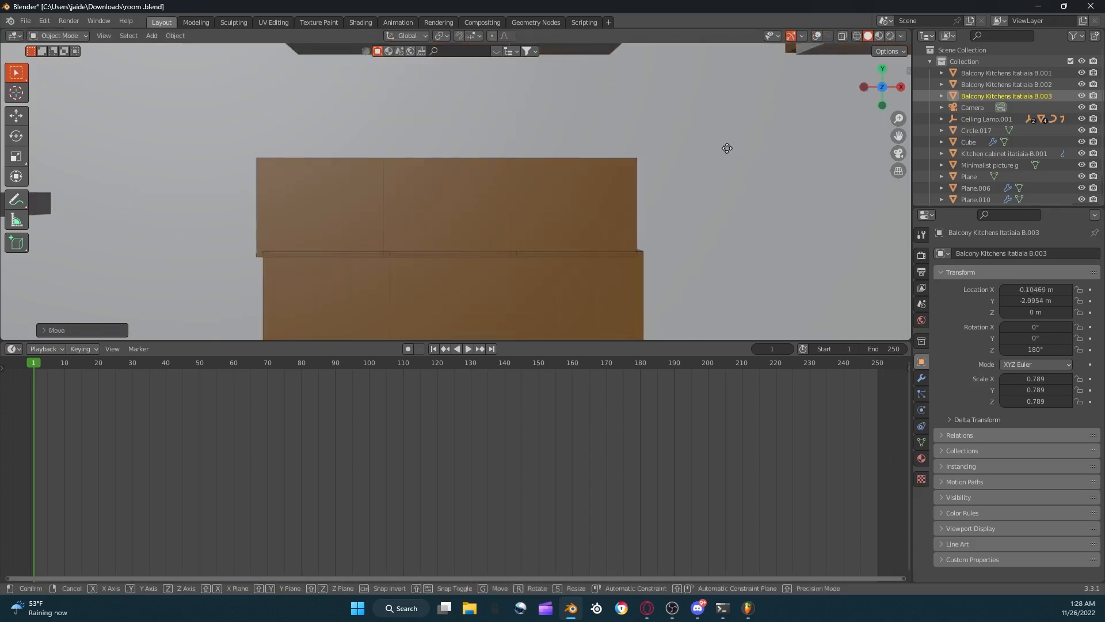
key(y)
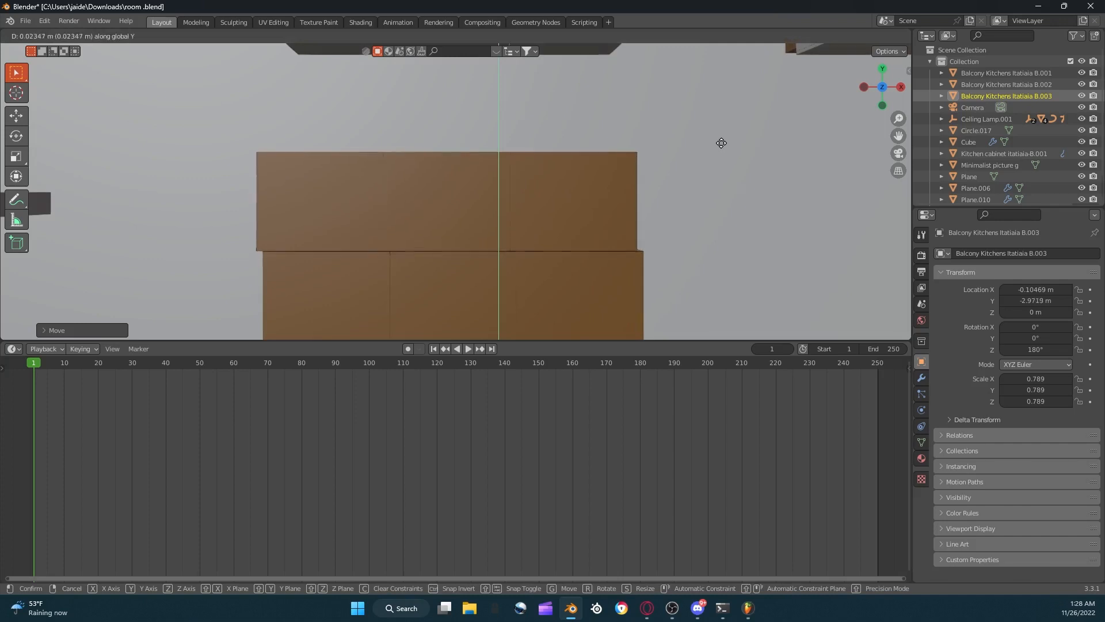
click(721, 143)
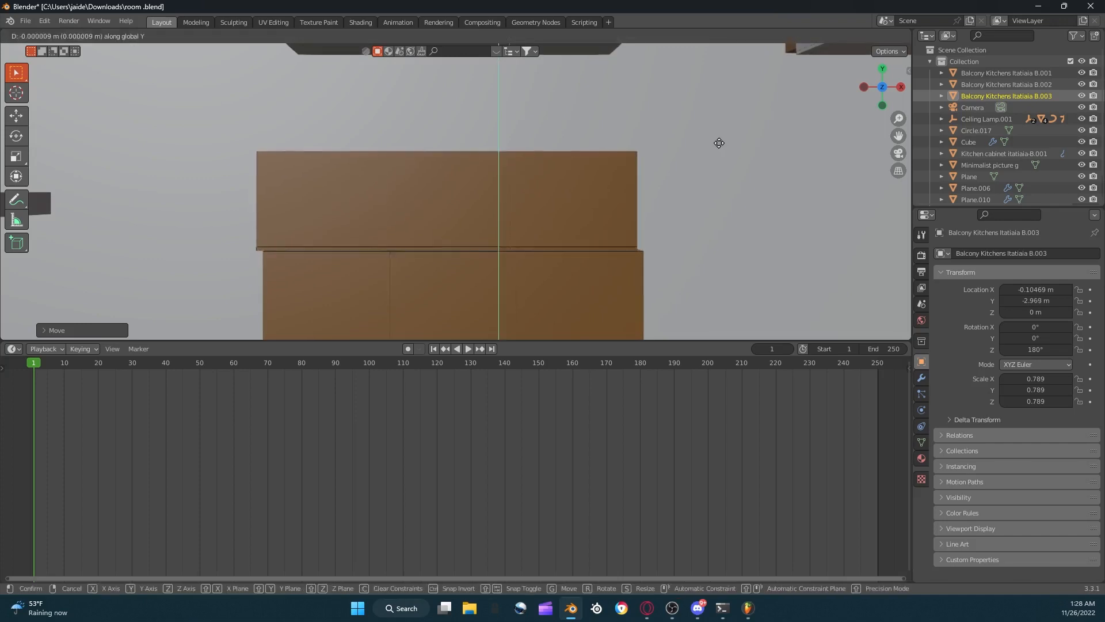
click(717, 144)
Shift the rotated row along X to about -0.078 m so its ends align with the original row, then deselect it.
key(g)
key(x)
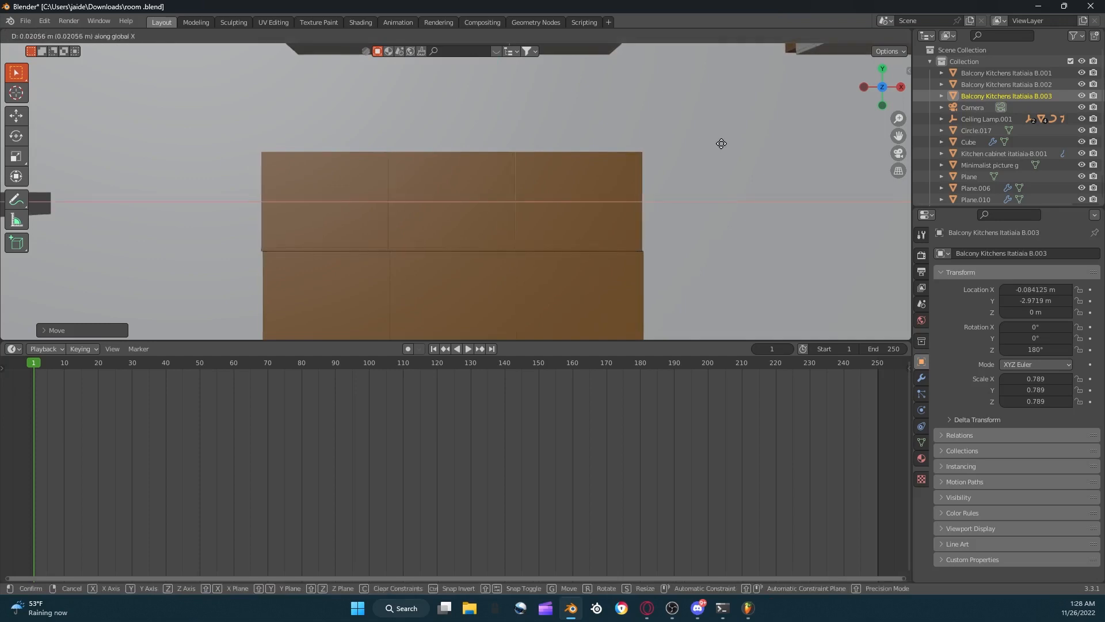
click(723, 145)
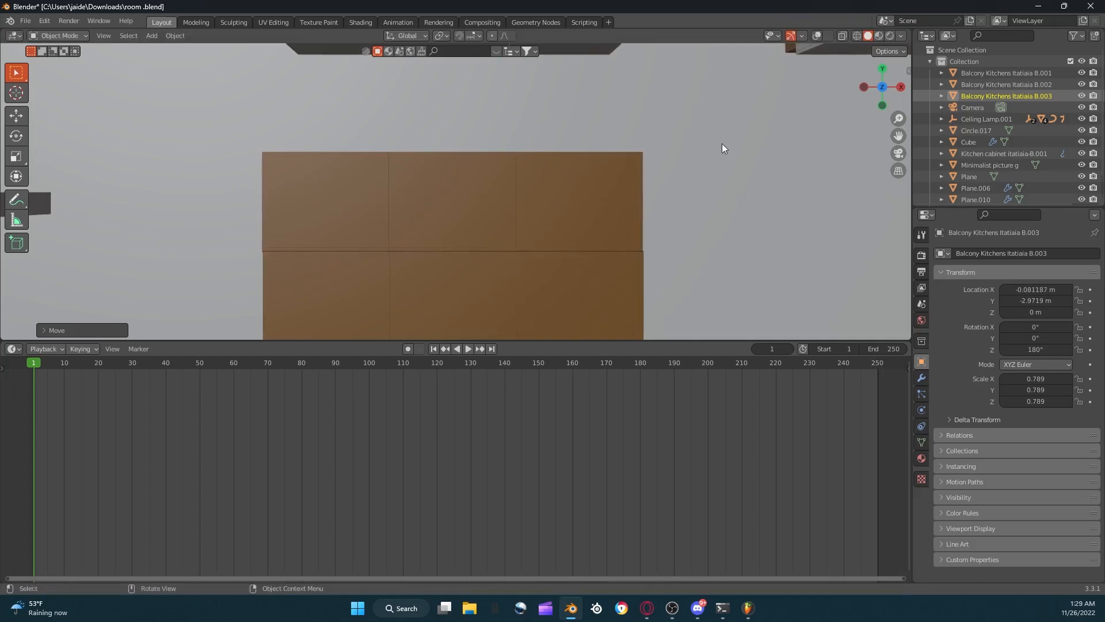
key(g)
key(x)
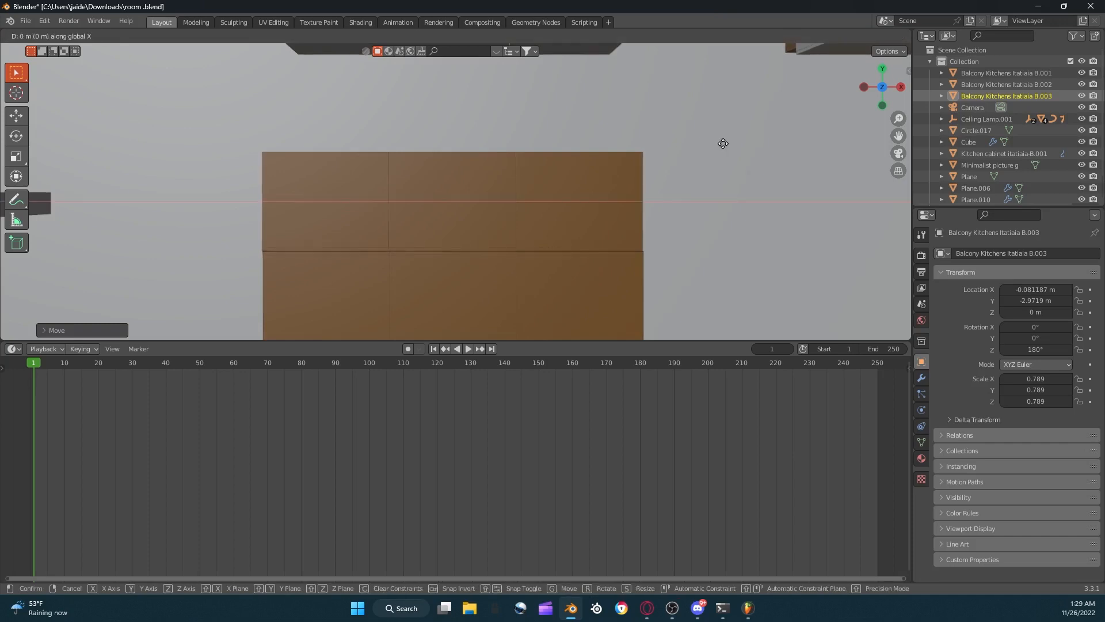
click(723, 143)
middle_drag(719, 164, 616, 58)
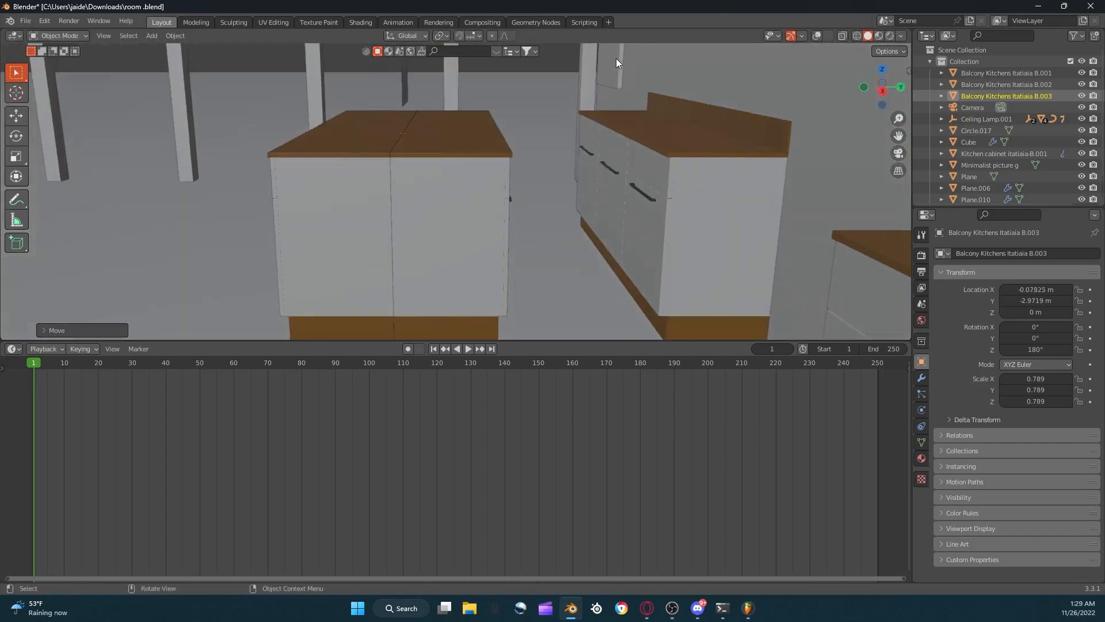
scroll(616, 58, down, 10)
scroll(630, 66, down, 1)
middle_drag(630, 66, 675, 75)
scroll(655, 63, up, 8)
scroll(675, 74, down, 7)
click(726, 107)
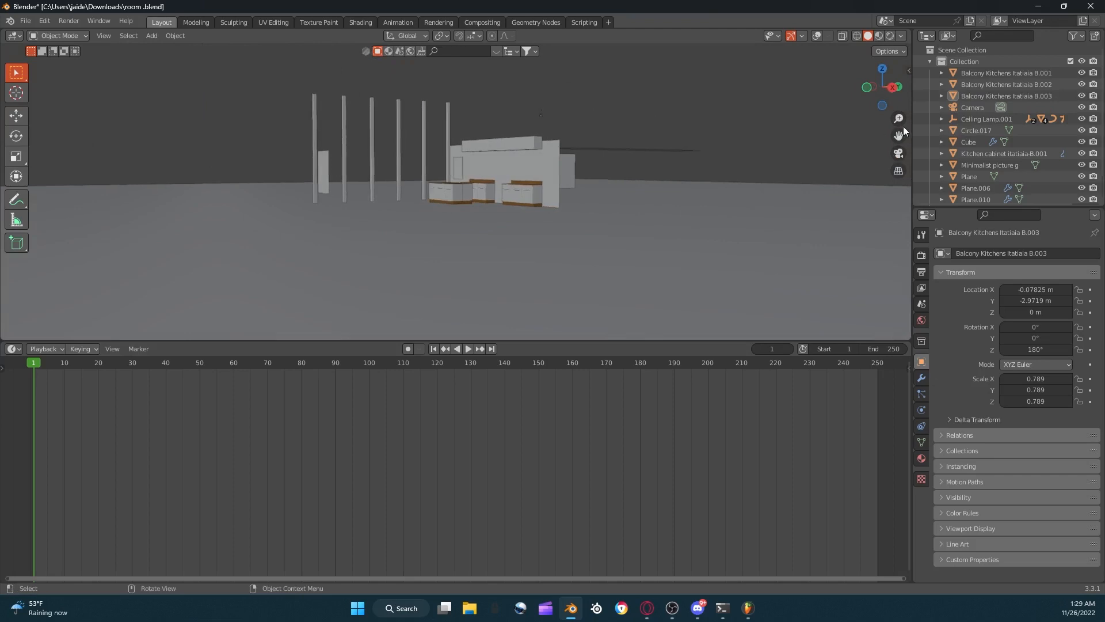
Check the island through the camera and set the front cabinet row's Array count to 4.
click(899, 153)
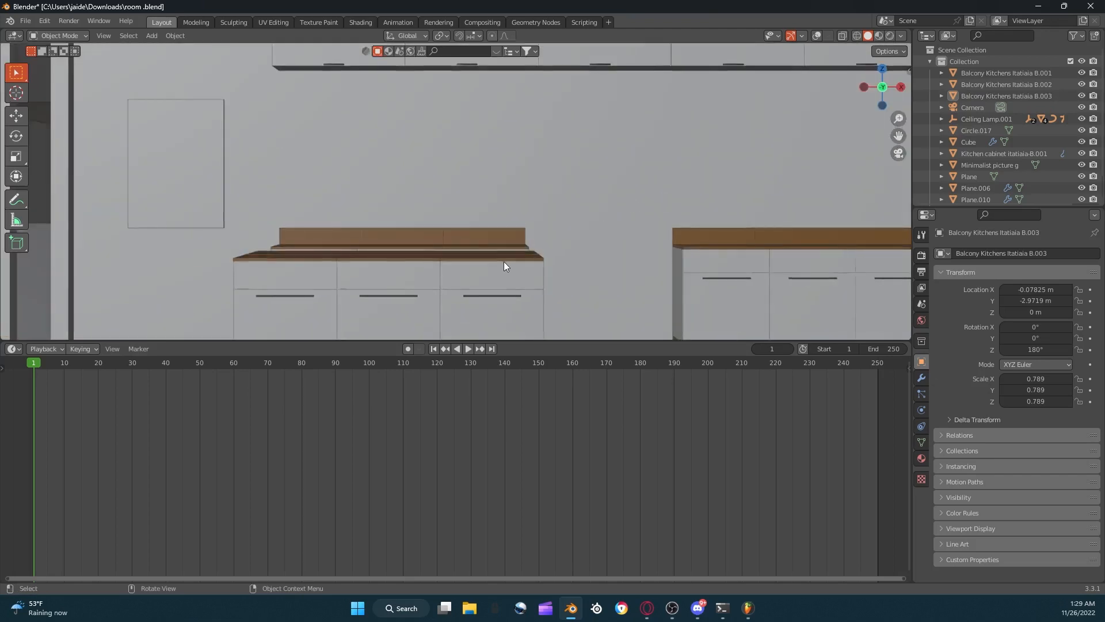
click(526, 263)
scroll(530, 259, down, 3)
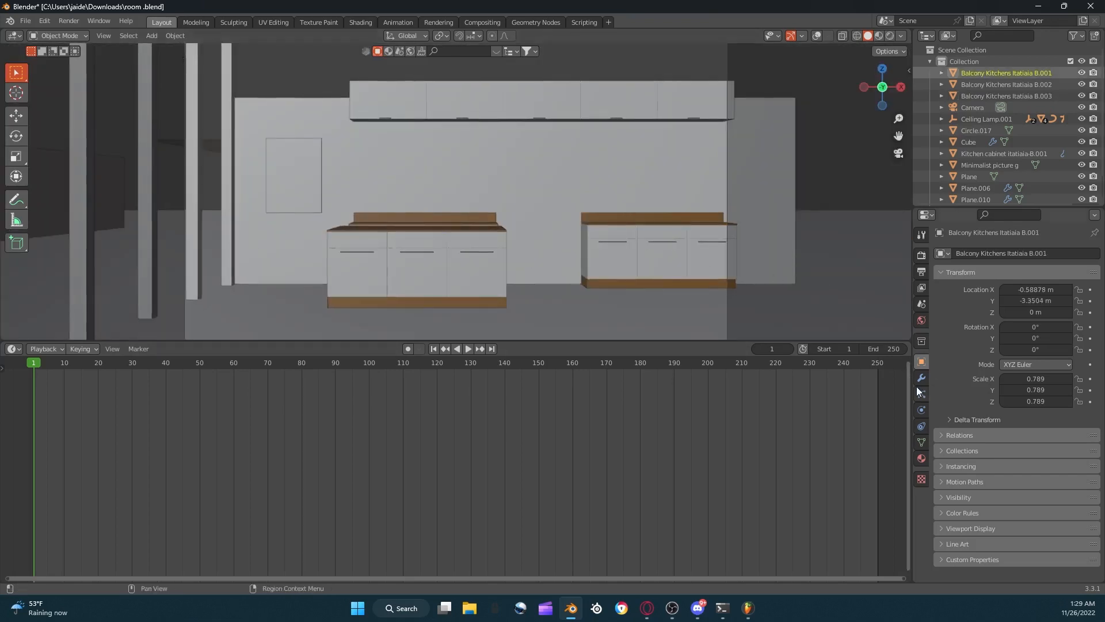
click(921, 377)
click(1080, 303)
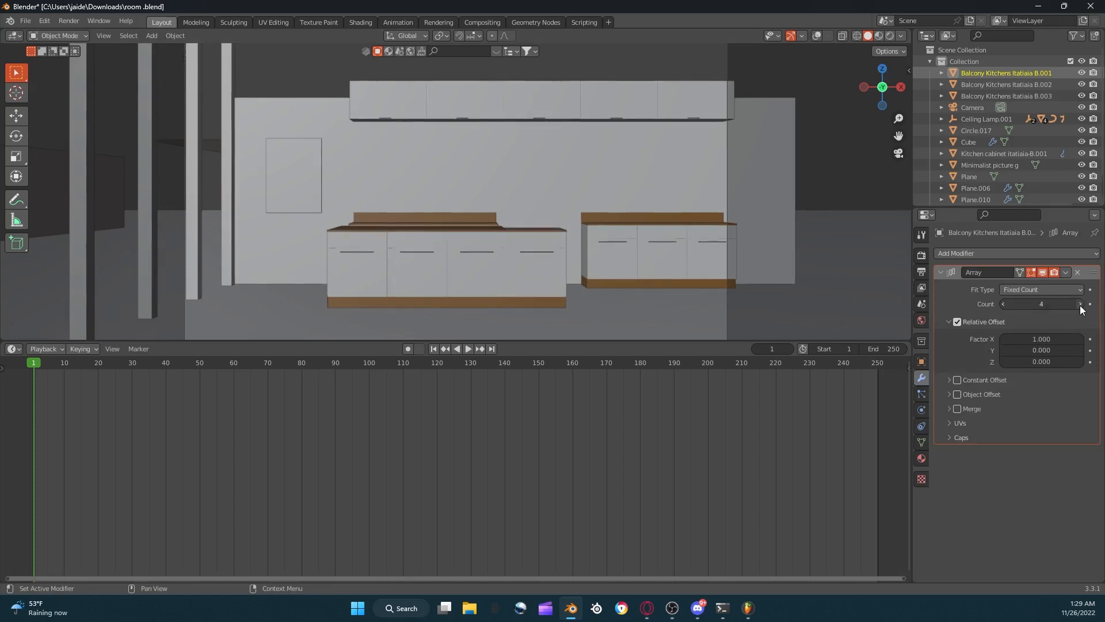
middle_drag(675, 242, 492, 230)
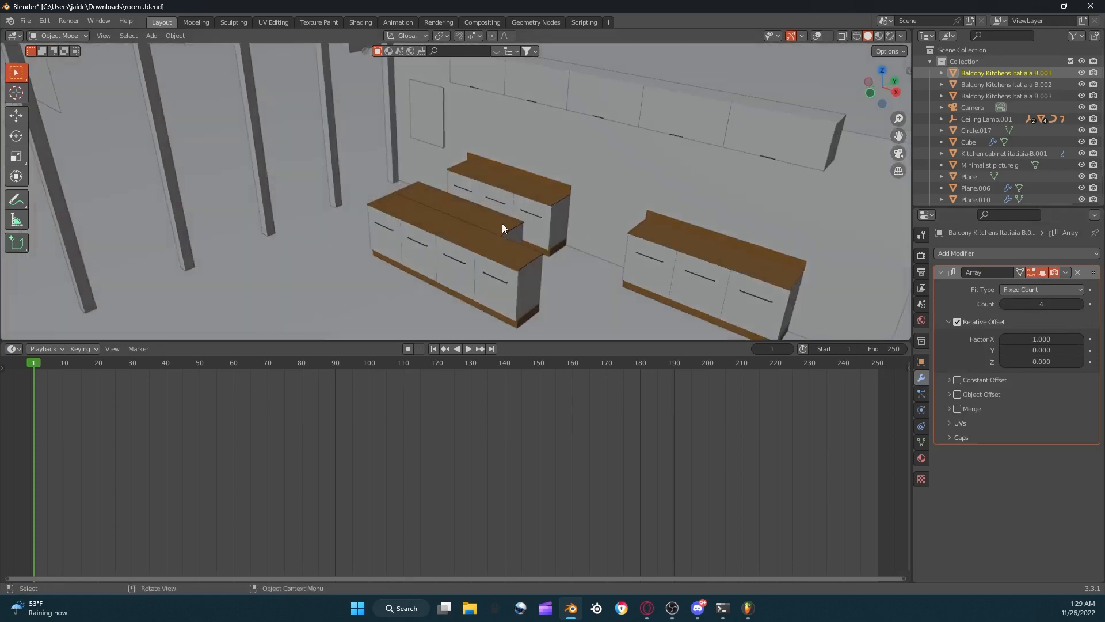
Set the rear island row's Array count to 4 and move it about 0.51 m along X to align with the front row.
click(766, 250)
click(1080, 304)
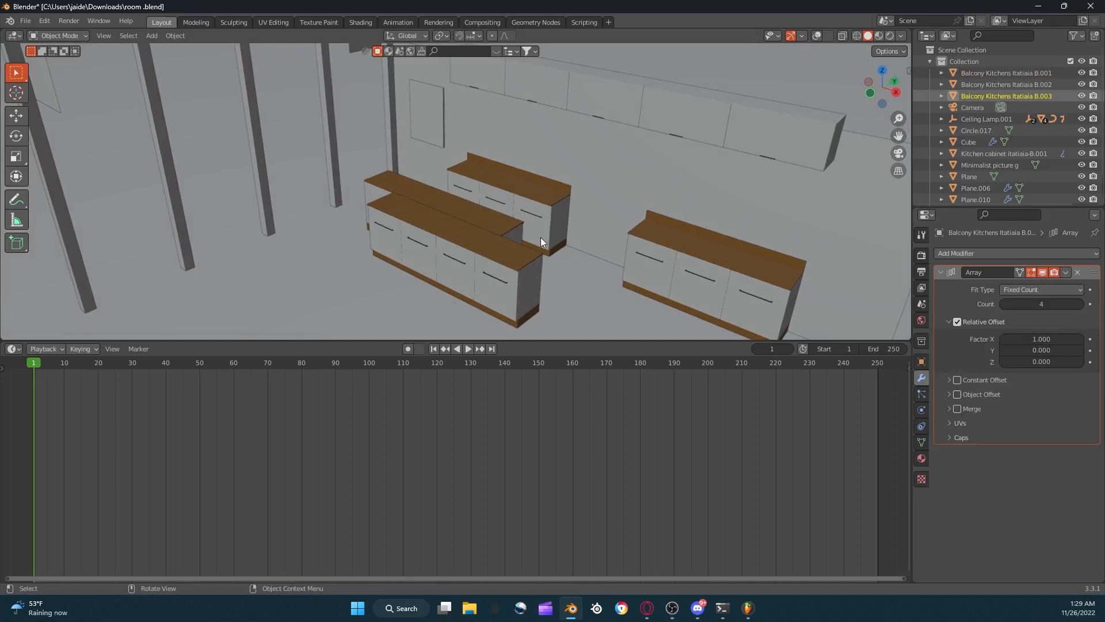
key(g)
key(x)
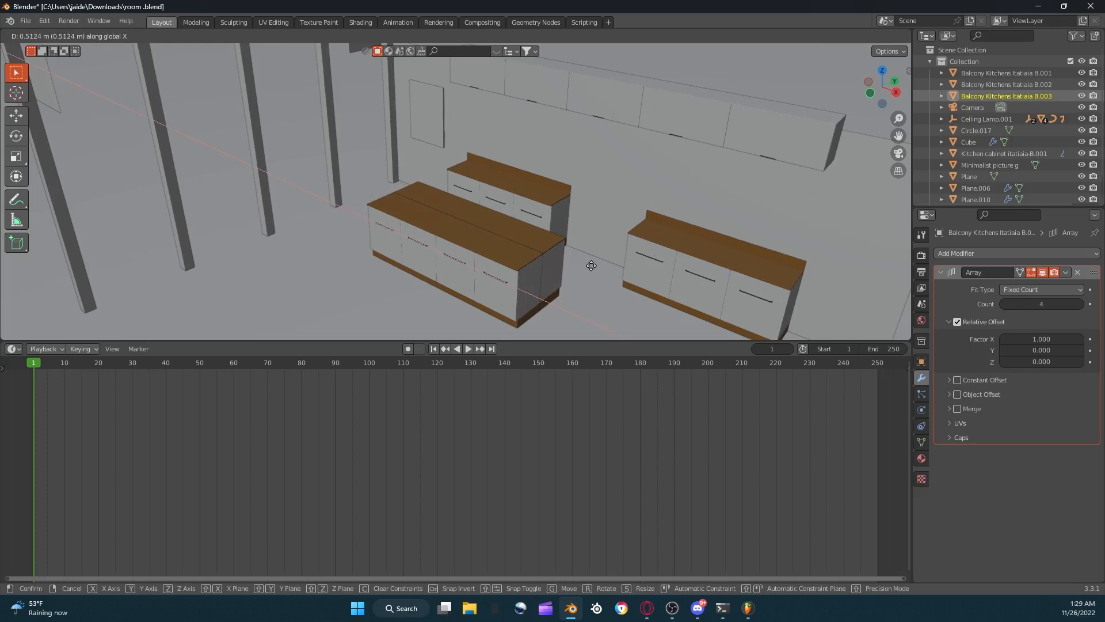
click(591, 266)
middle_drag(575, 268, 556, 302)
Move both island rows together about 1 m along X to centre the island in front of the two wall counters.
click(898, 154)
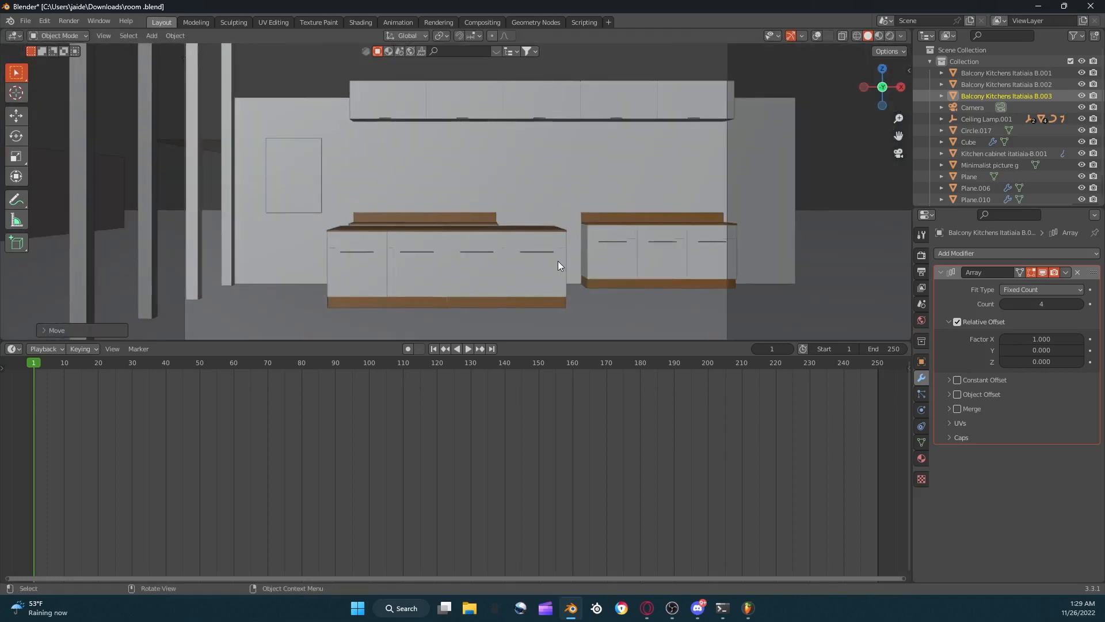
click(558, 266)
key(g)
key(x)
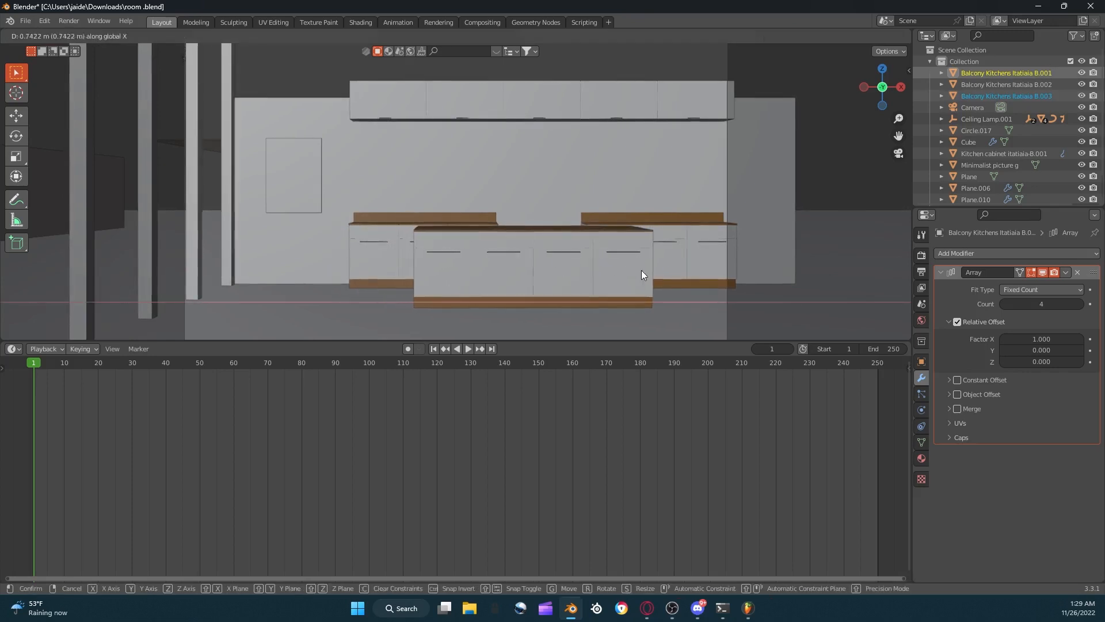
click(640, 270)
click(881, 72)
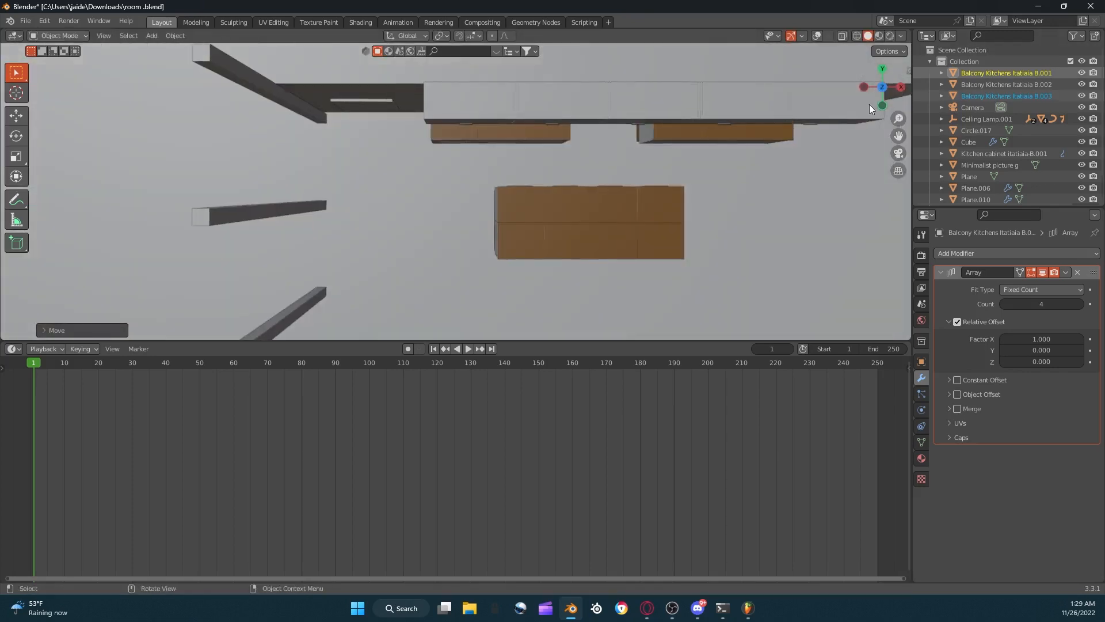
drag(901, 131, 695, 180)
key(g)
key(x)
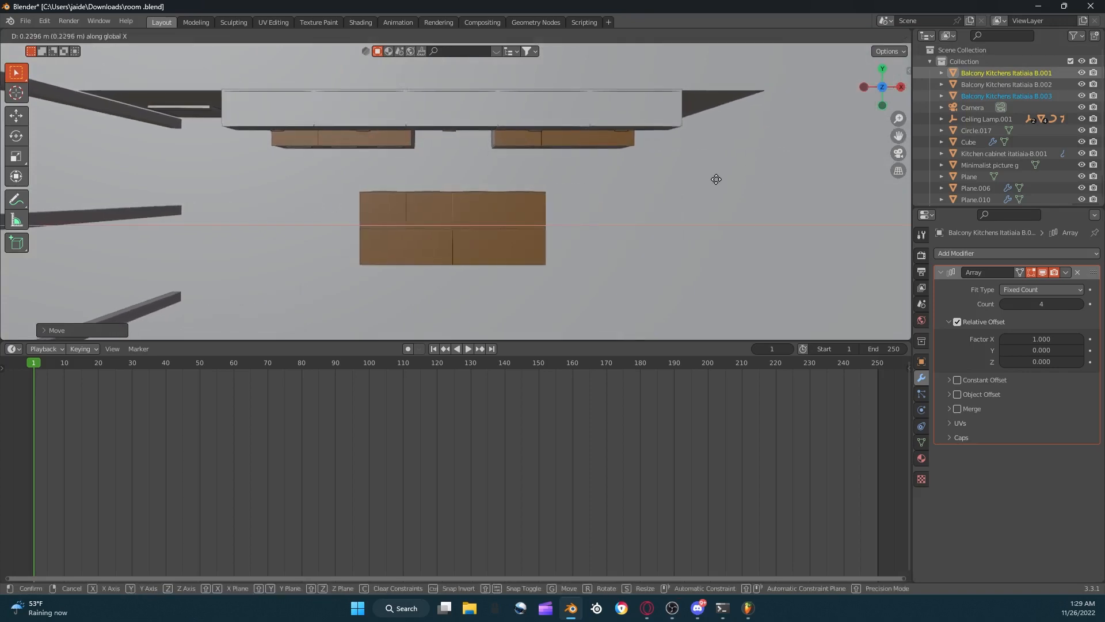
click(717, 179)
middle_drag(717, 174, 789, 119)
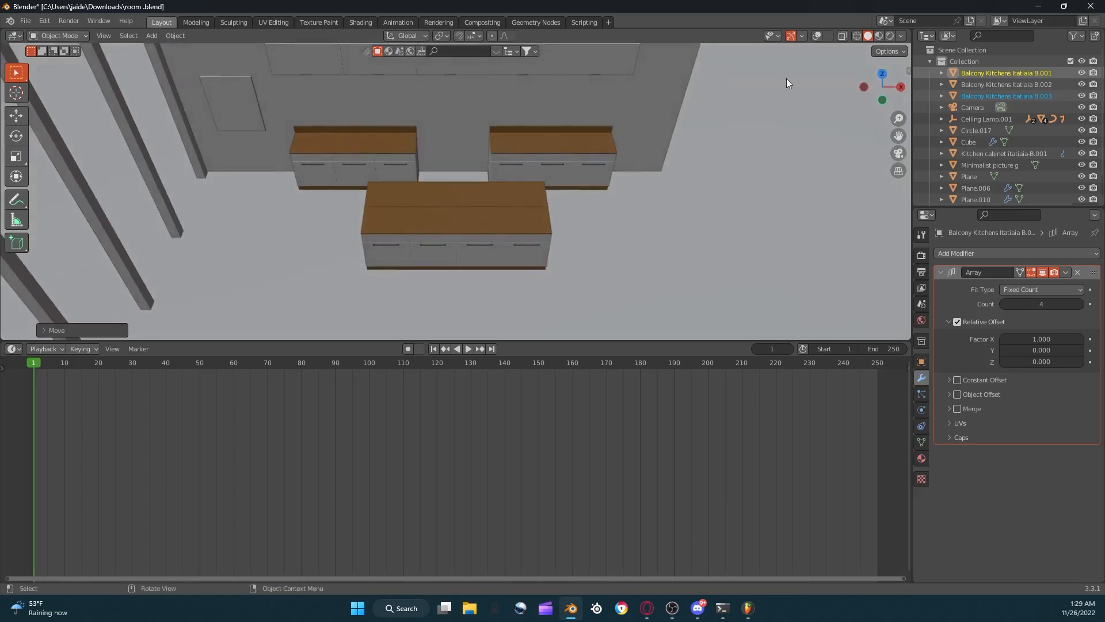
Copy and paste the front island row in place, keeping the original row selected.
click(994, 85)
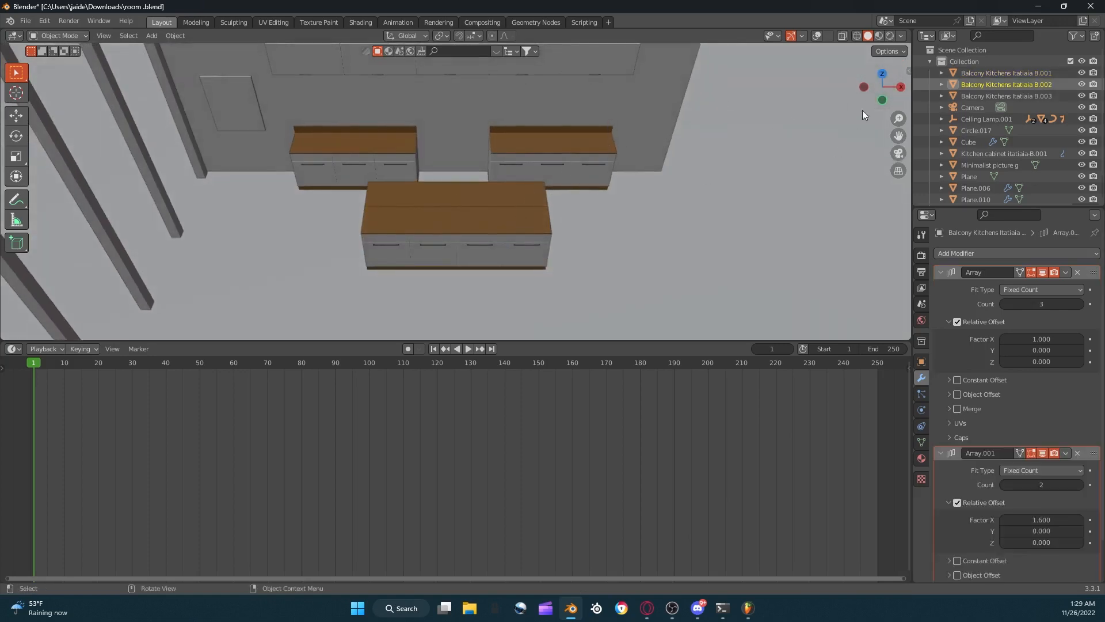
key(ctrl+z)
click(882, 76)
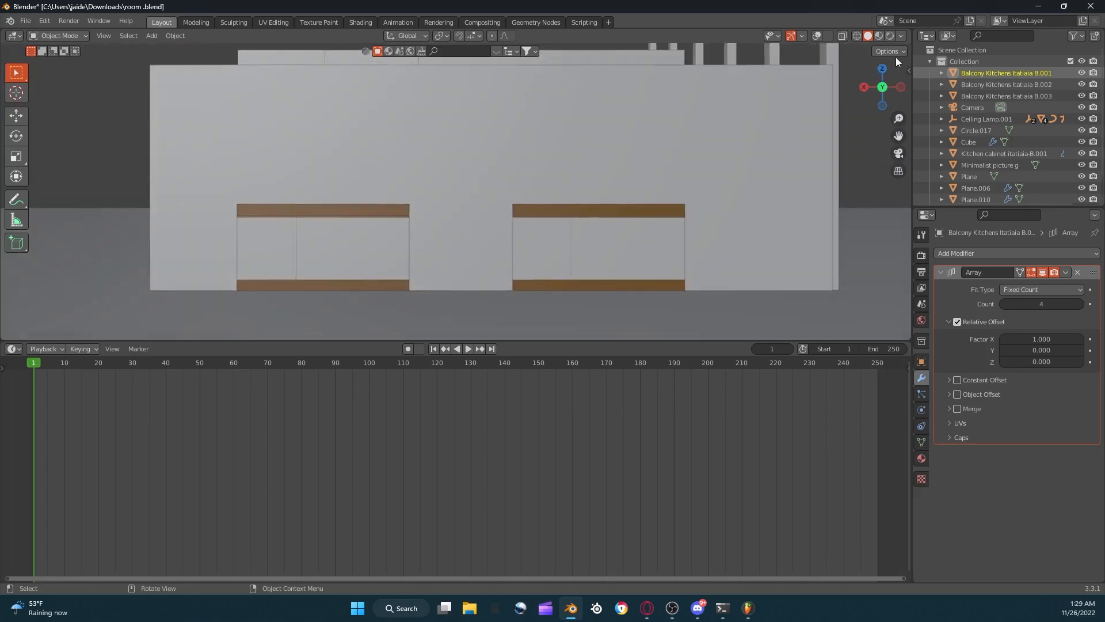
click(886, 70)
key(ctrl+c)
key(ctrl+v)
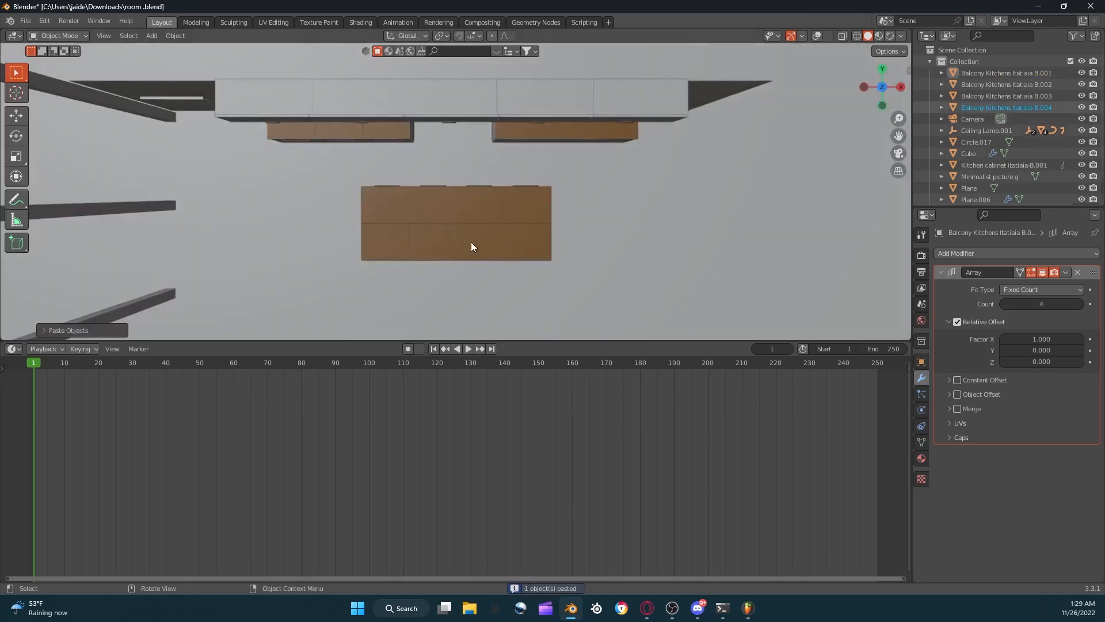
key(ctrl+z)
Rotate the selected cabinet row to -90° on Z and place it at X 3.1048 m, Y -2.2504 m as a side counter.
click(921, 361)
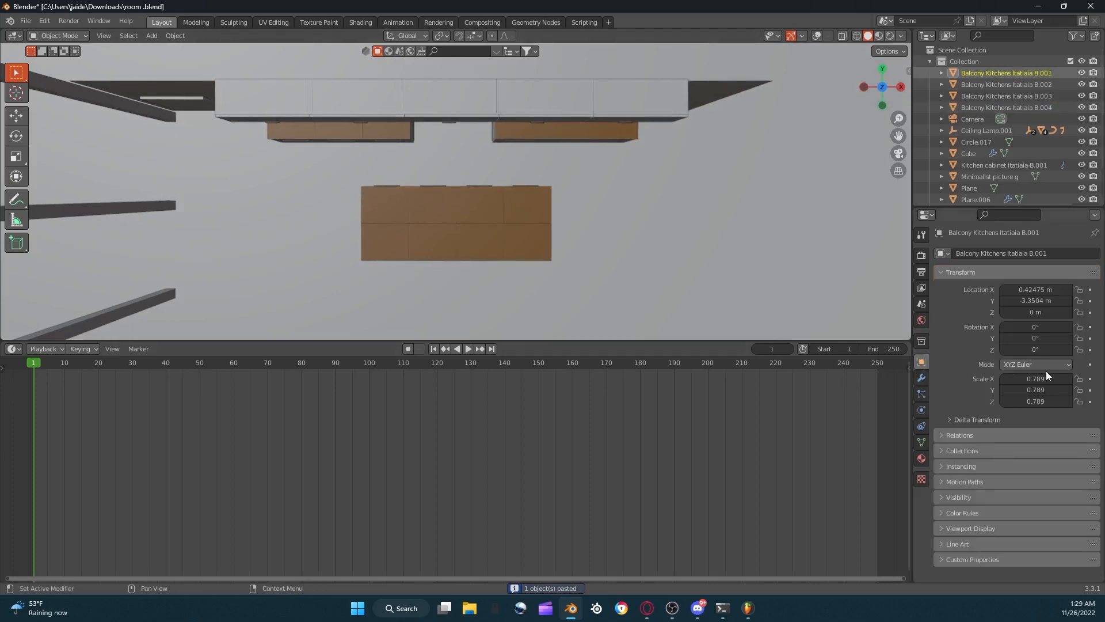
mouse_move(1041, 353)
mouse_down()
mouse_move(1024, 353)
mouse_move(1036, 353)
mouse_up()
click(1037, 352)
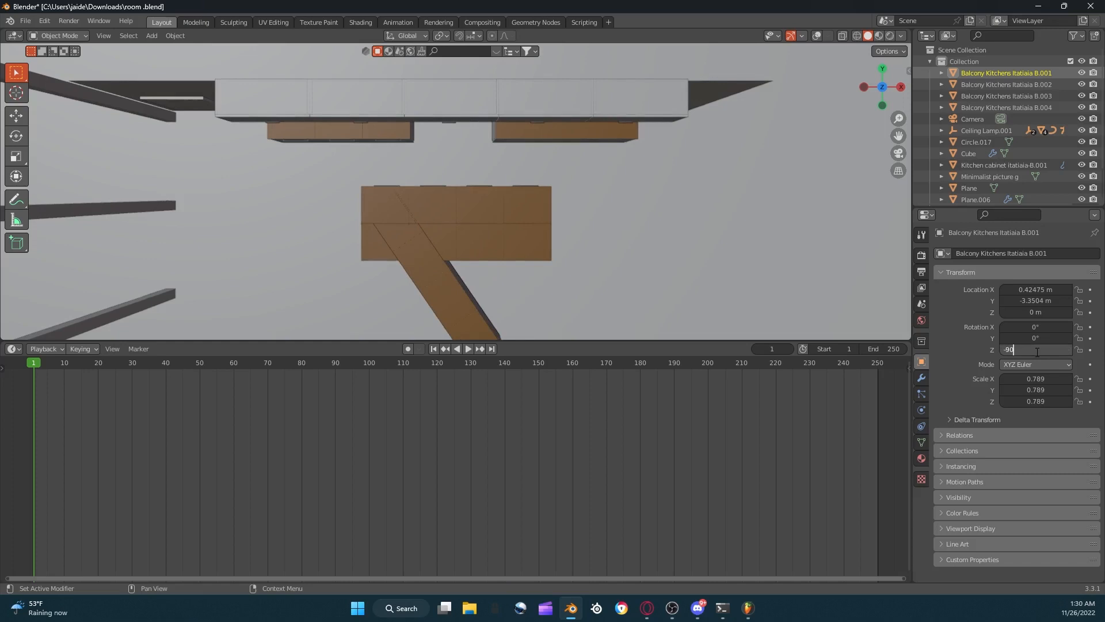
text(-90)
key(Return)
drag(1036, 301, 1091, 289)
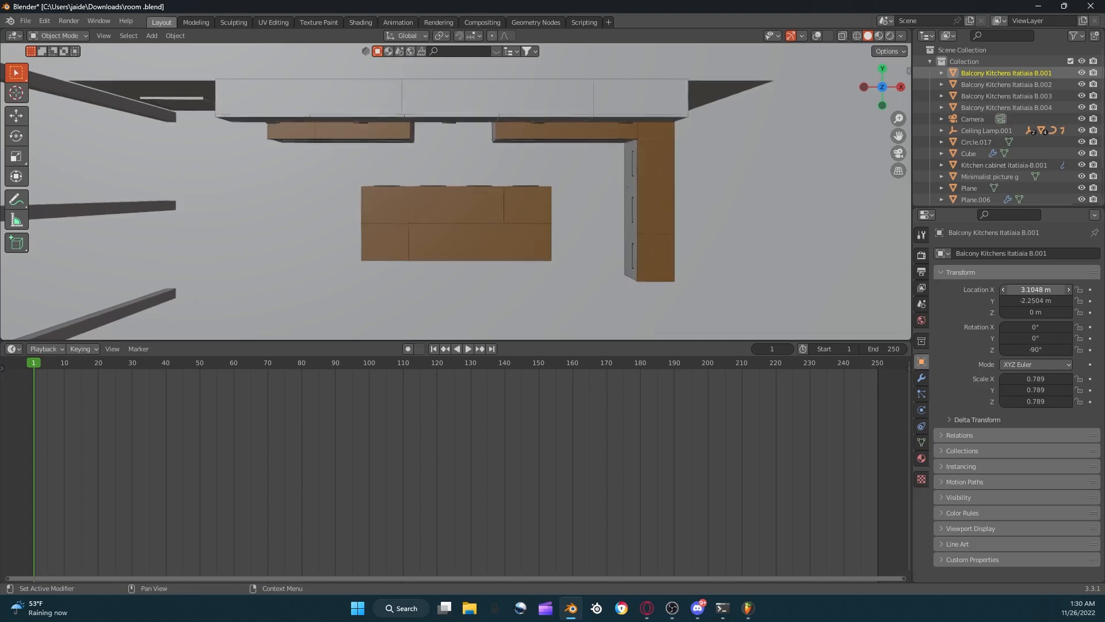
middle_drag(770, 219, 620, 237)
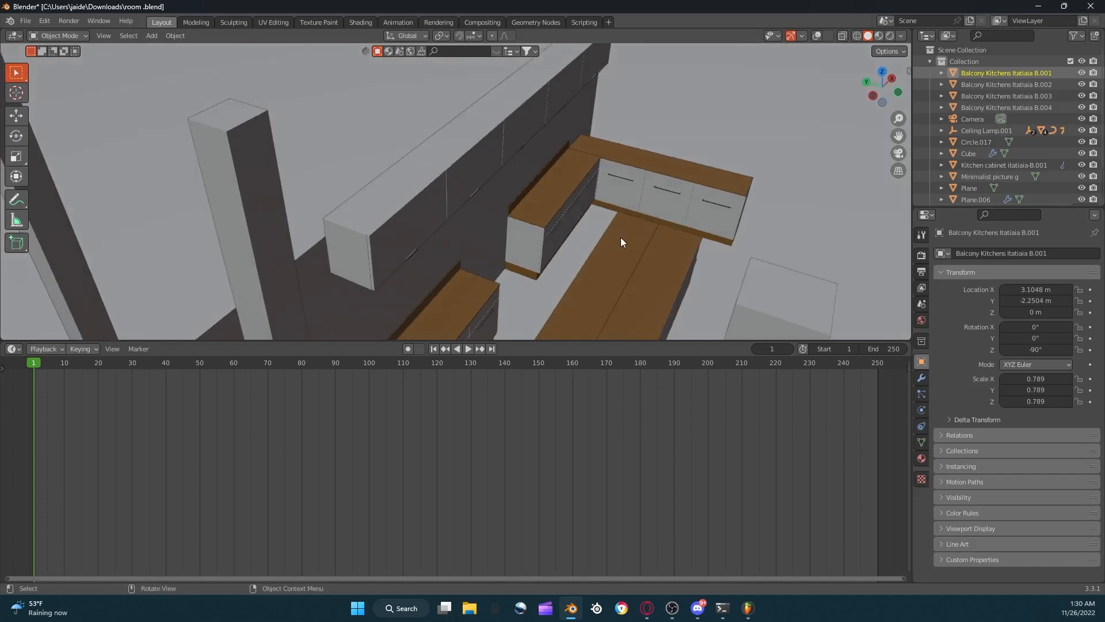
Select both island rows and move them together about 0.19 m along negative Y, away from the wall counters.
click(652, 251)
shift+click(651, 250)
key(g)
key(y)
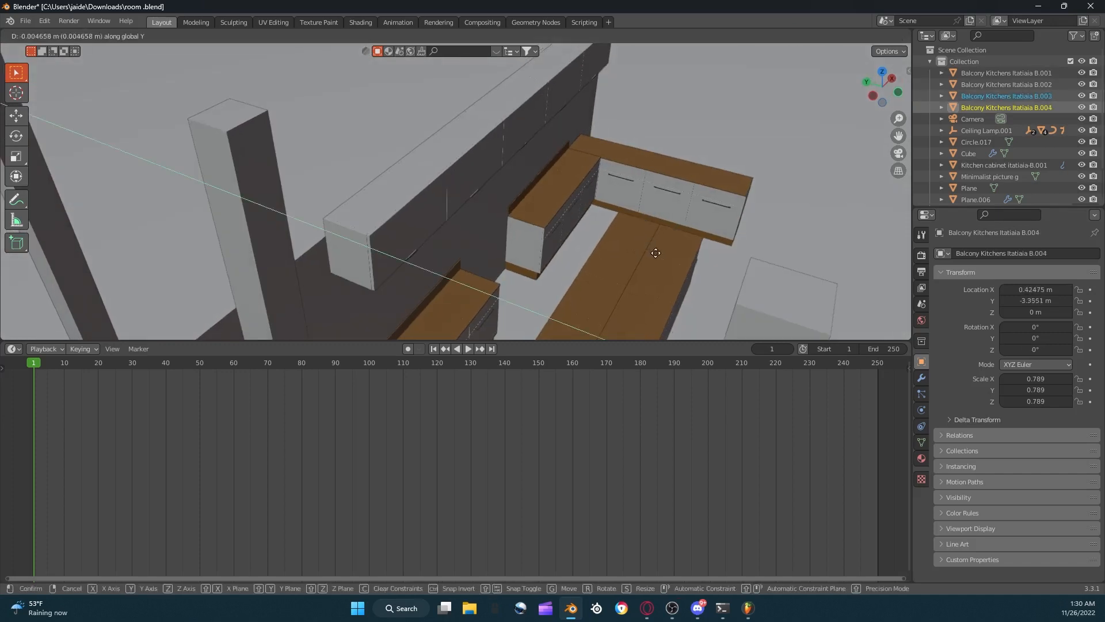
click(666, 255)
middle_drag(711, 207, 655, 261)
scroll(655, 257, down, 3)
key(g)
key(y)
click(661, 260)
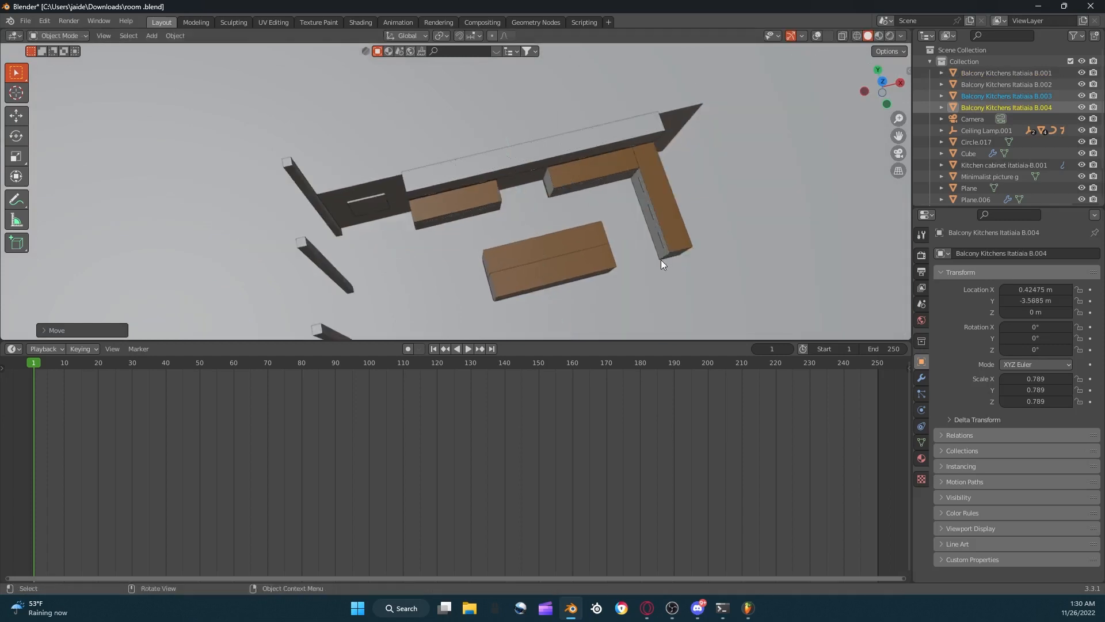
key(g)
key(y)
click(667, 232)
Show the viewport overlays and set the side counter's Array count to 3.
middle_drag(667, 232, 654, 156)
scroll(689, 169, up, 6)
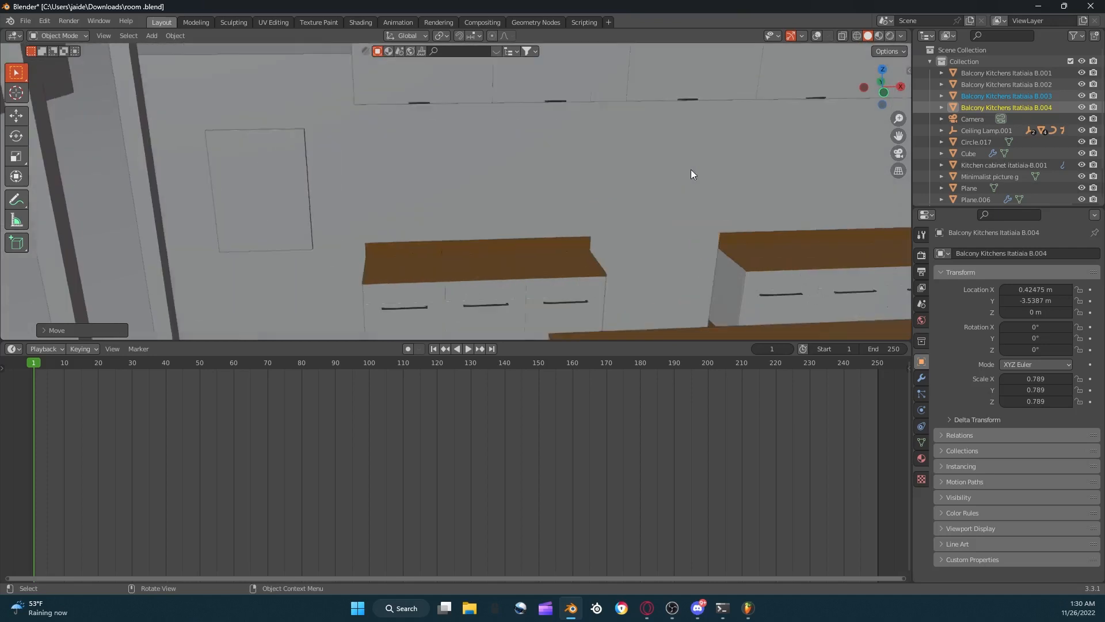
middle_drag(776, 176, 782, 236)
scroll(782, 236, down, 2)
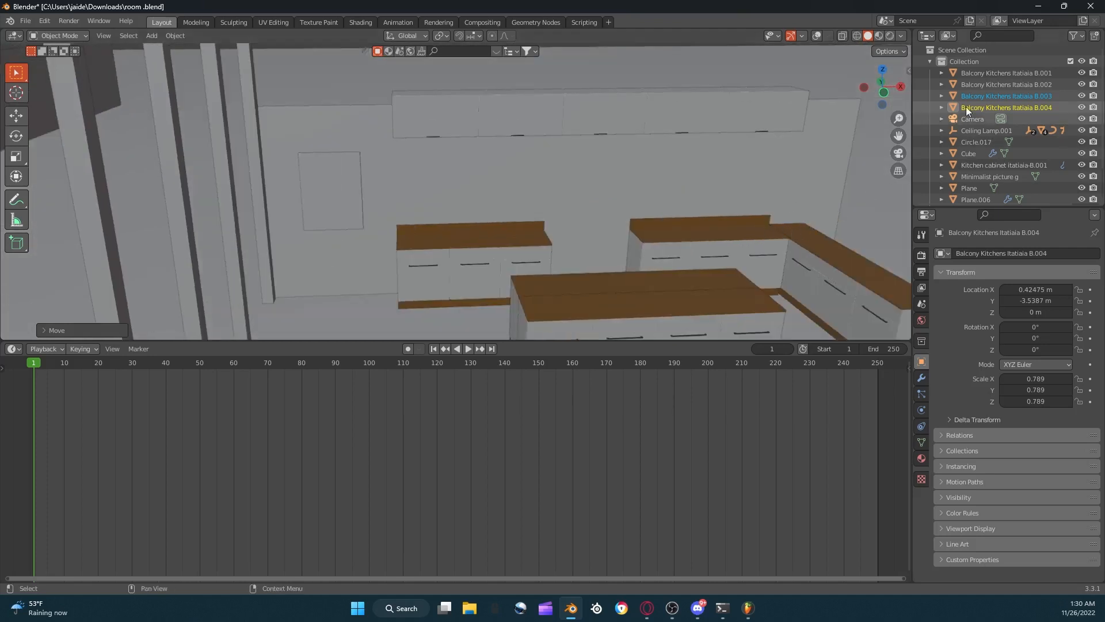
click(817, 36)
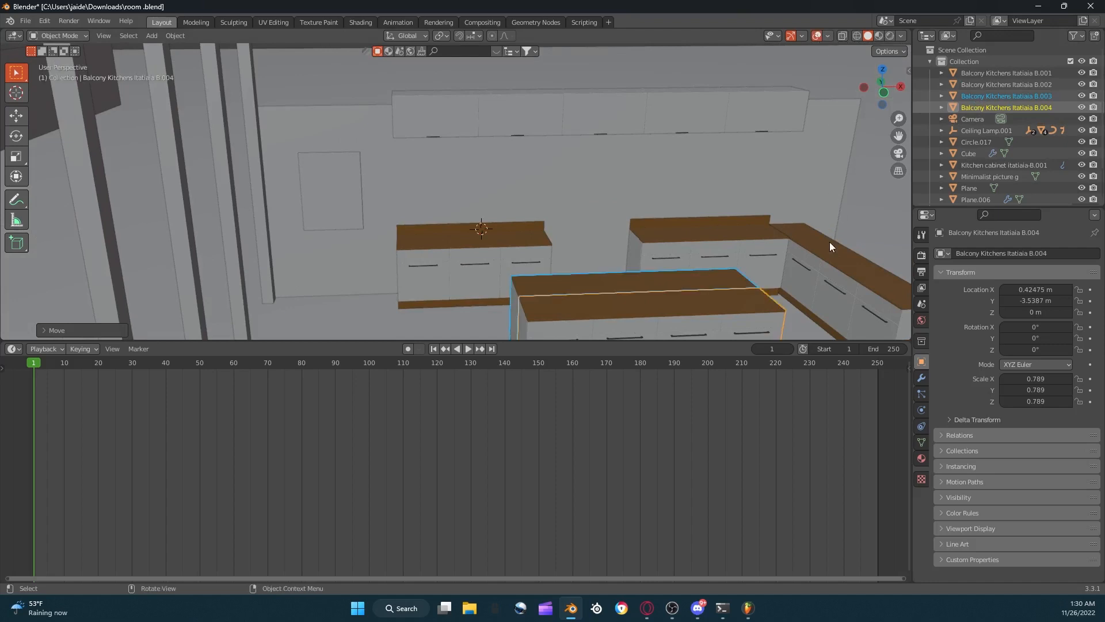
click(827, 248)
click(922, 378)
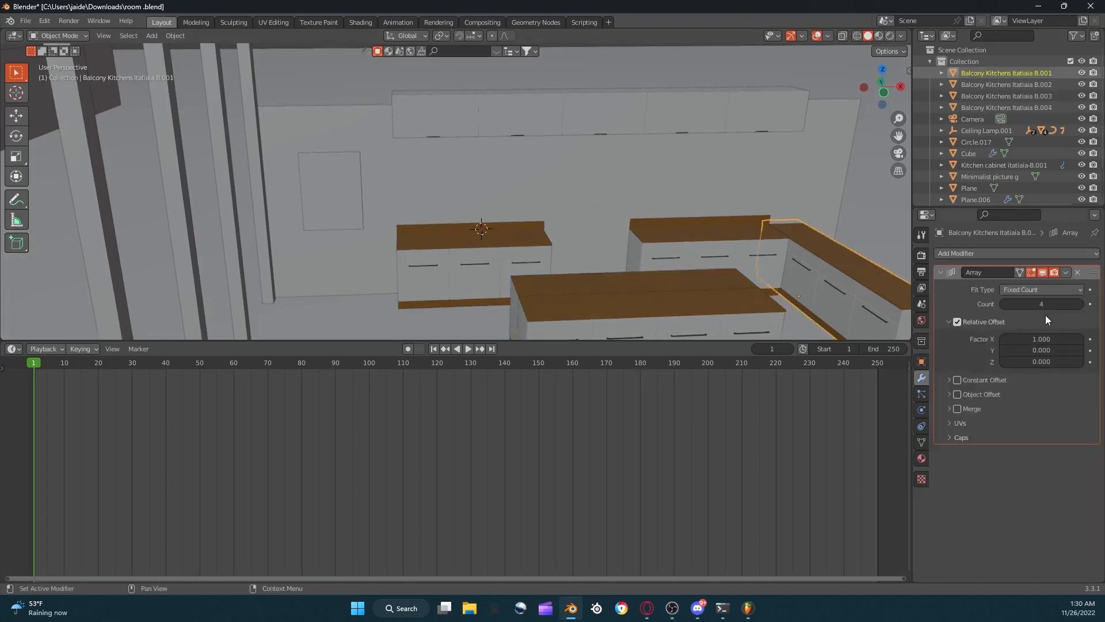
click(1004, 304)
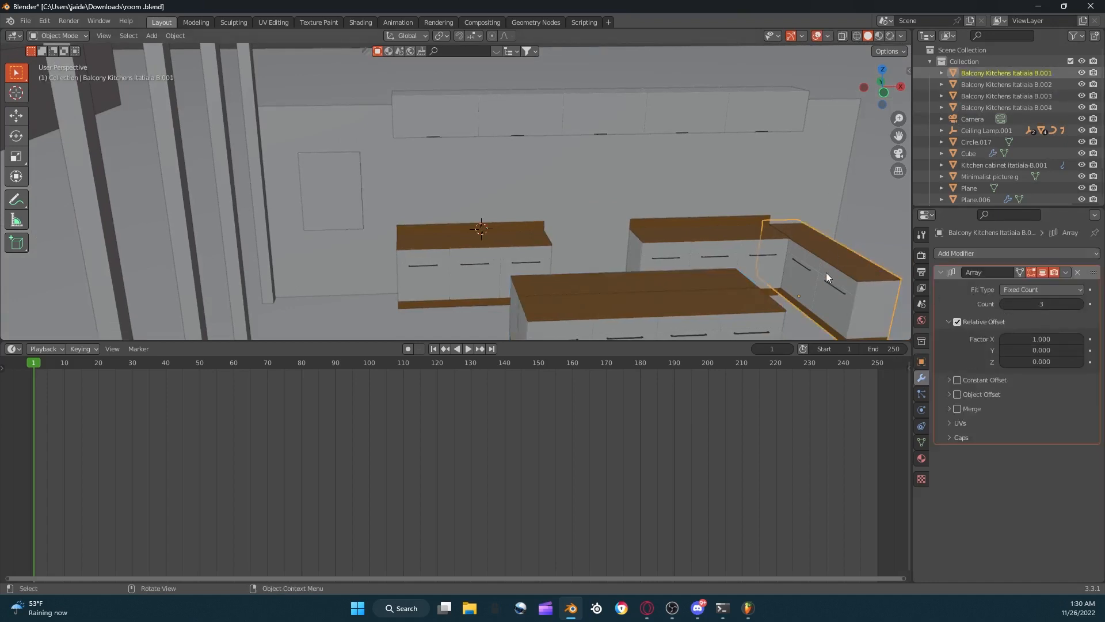
In top view, move the side counter along negative Y until its rear end meets the front corner of the wall counters.
click(882, 69)
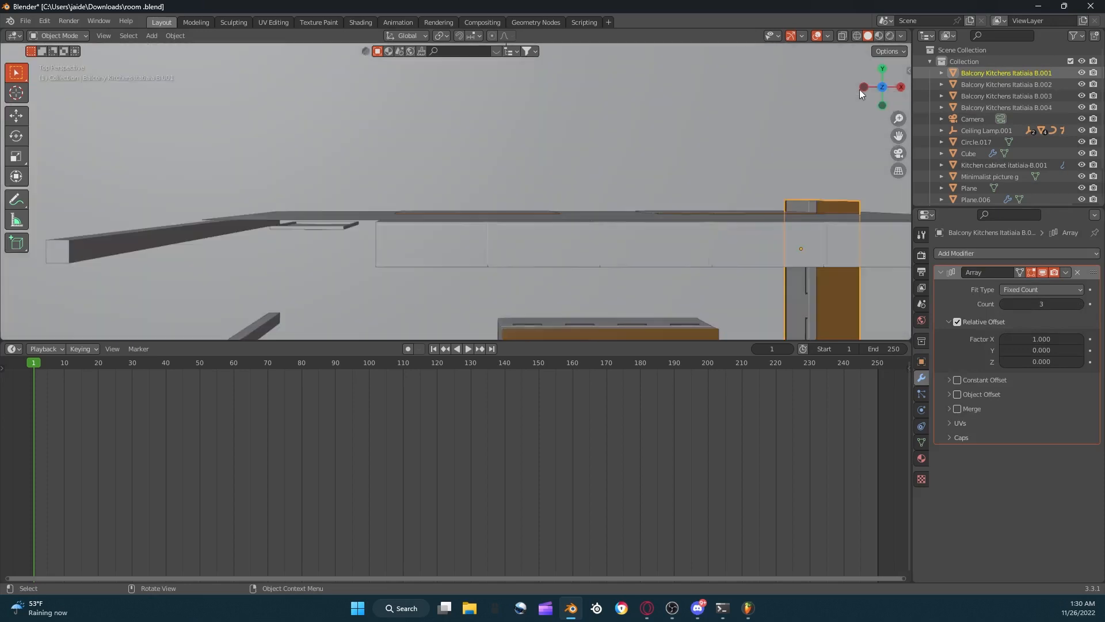
key(g)
key(x)
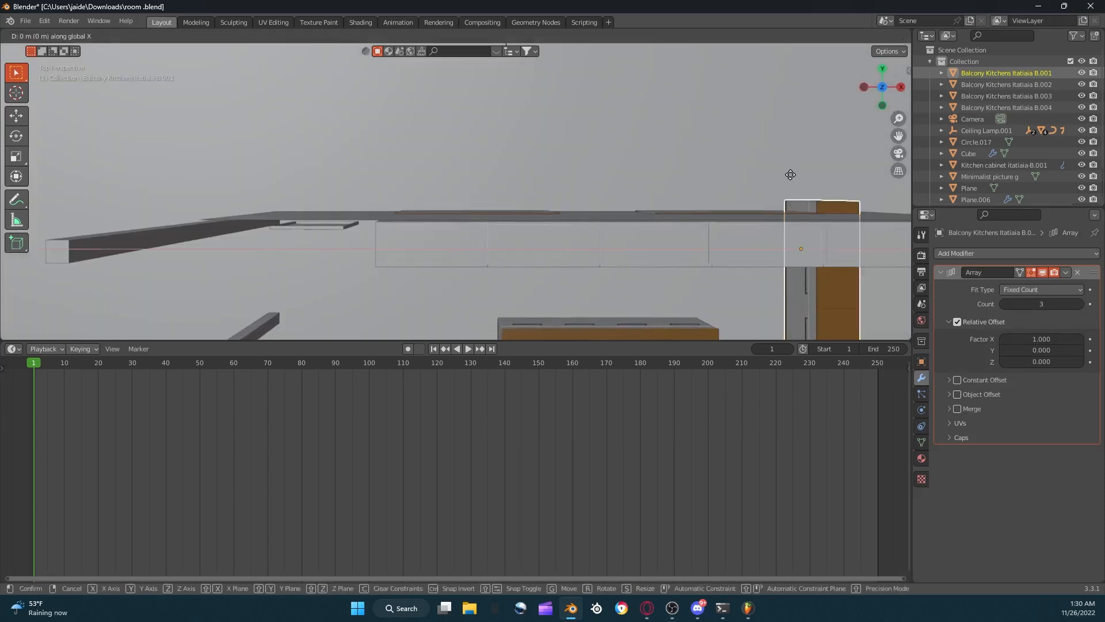
click(790, 175)
scroll(791, 174, down, 4)
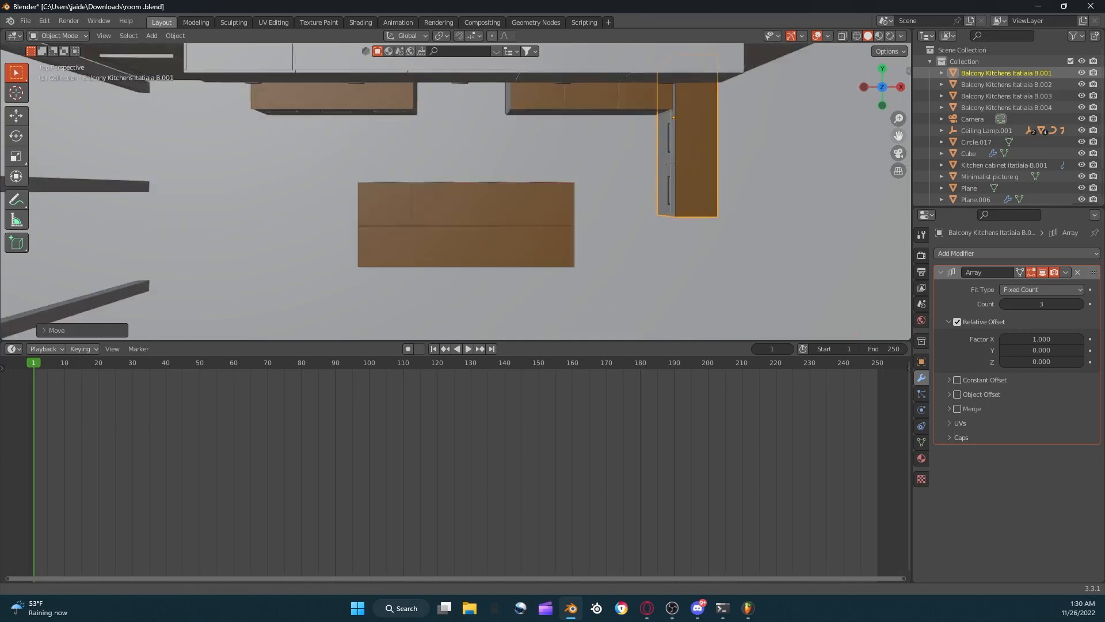
shift+middle_drag(796, 217, 761, 201)
key(g)
key(y)
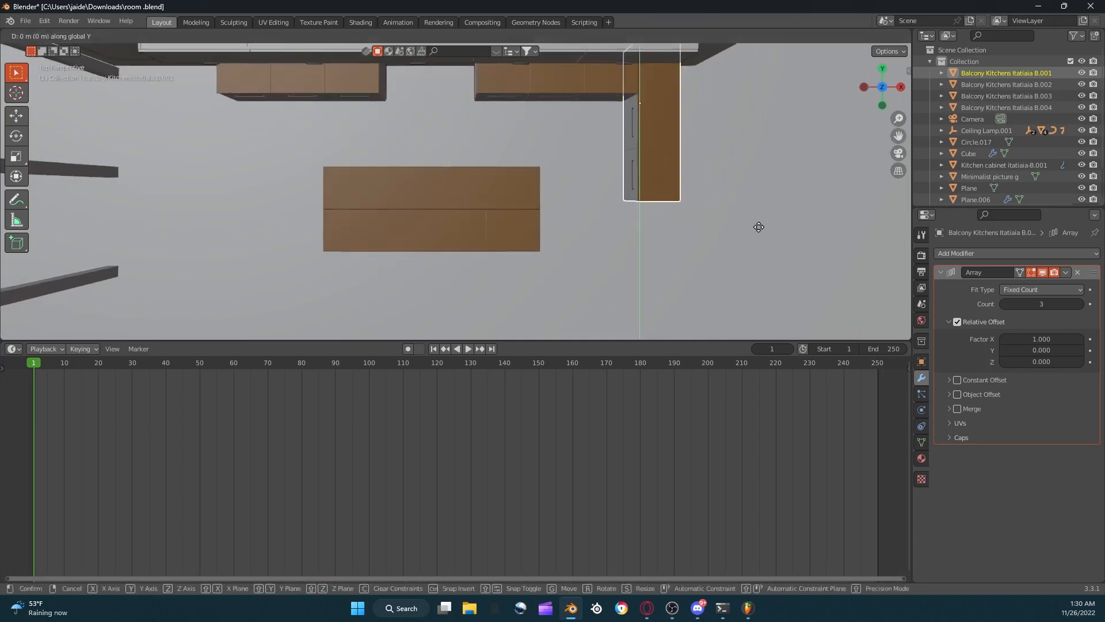
click(760, 252)
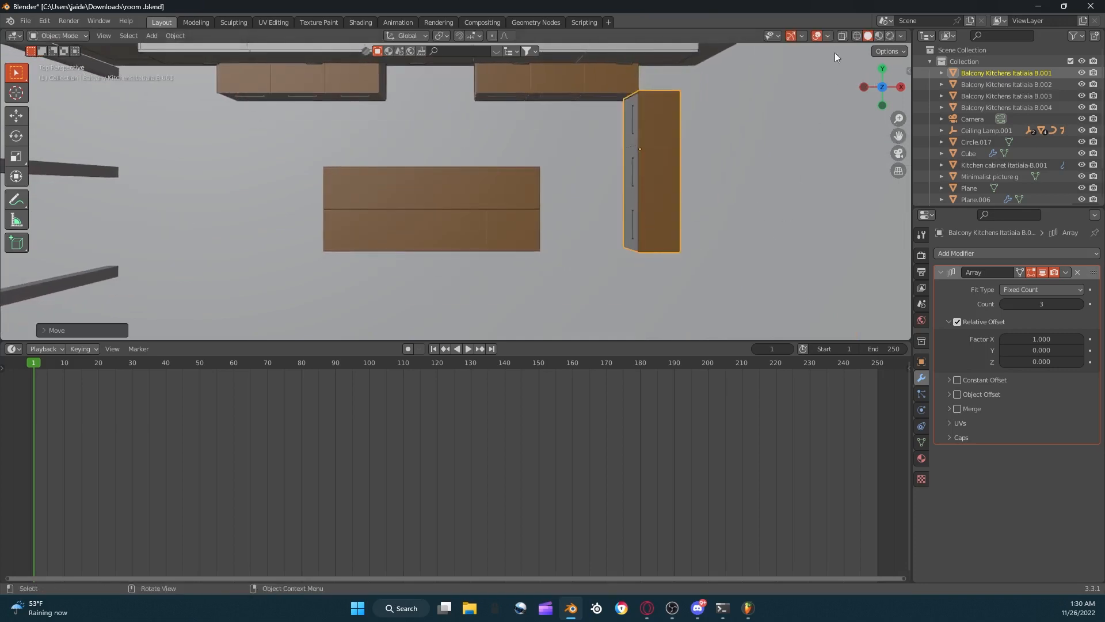
Delete the side counter and paste a copy of the back wall counters in place.
middle_drag(799, 83, 771, 91)
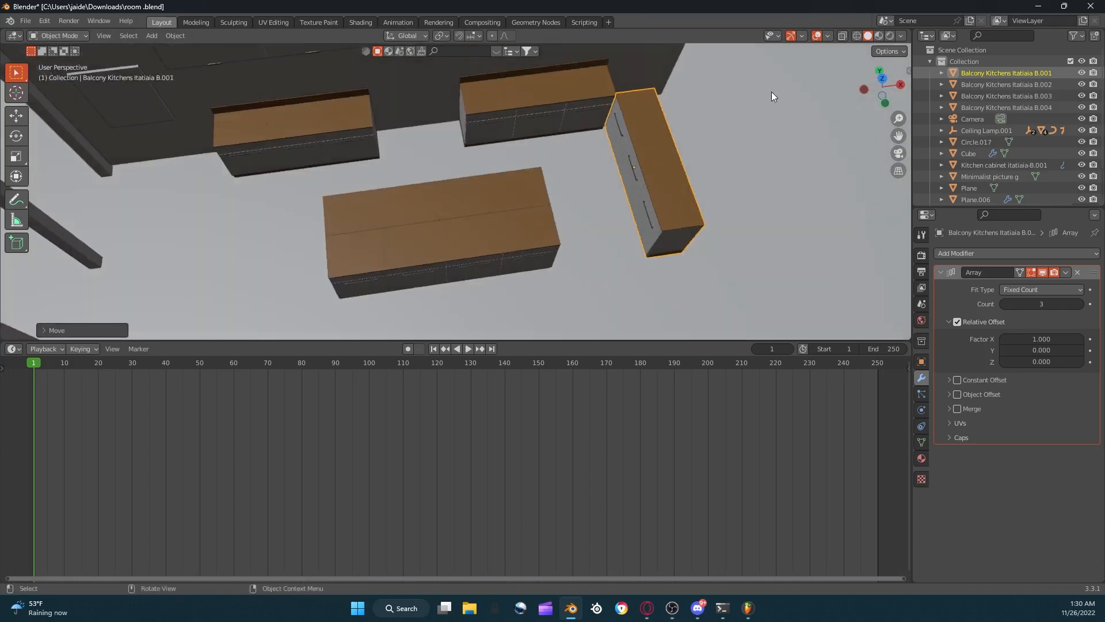
right_click(717, 222)
click(713, 254)
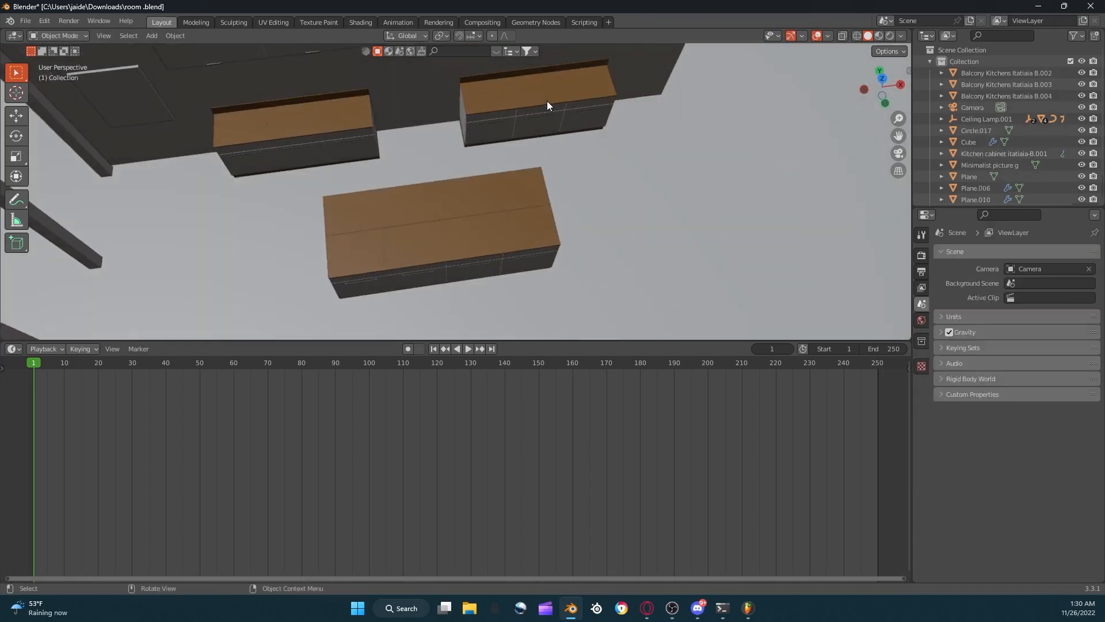
key(ctrl+v)
Rotate the pasted counters in top view to -90° on Z.
click(883, 79)
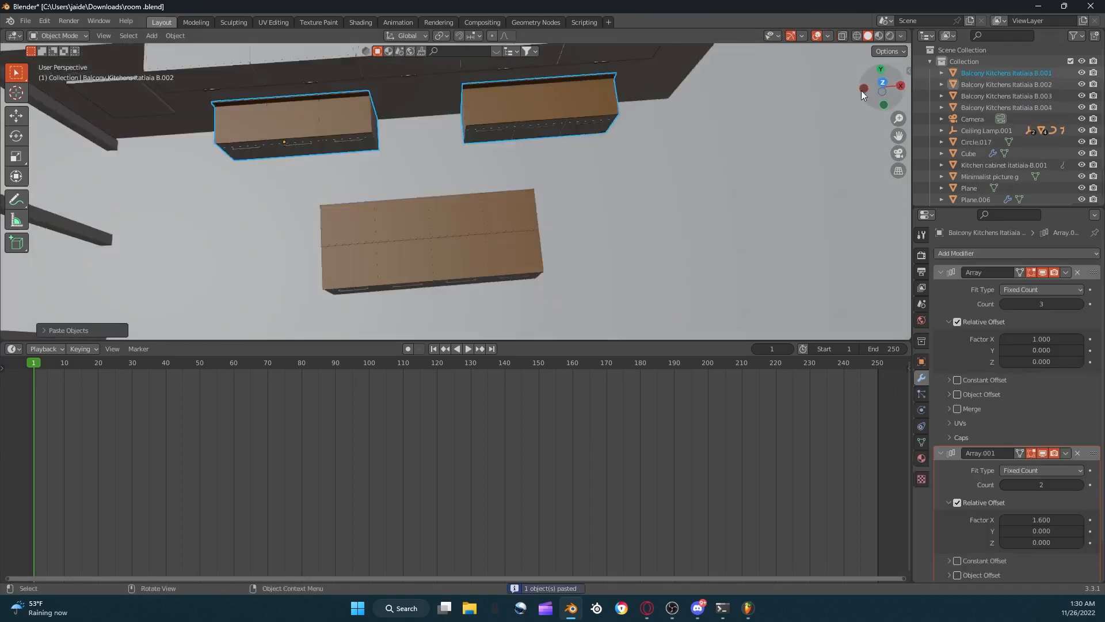
key(r)
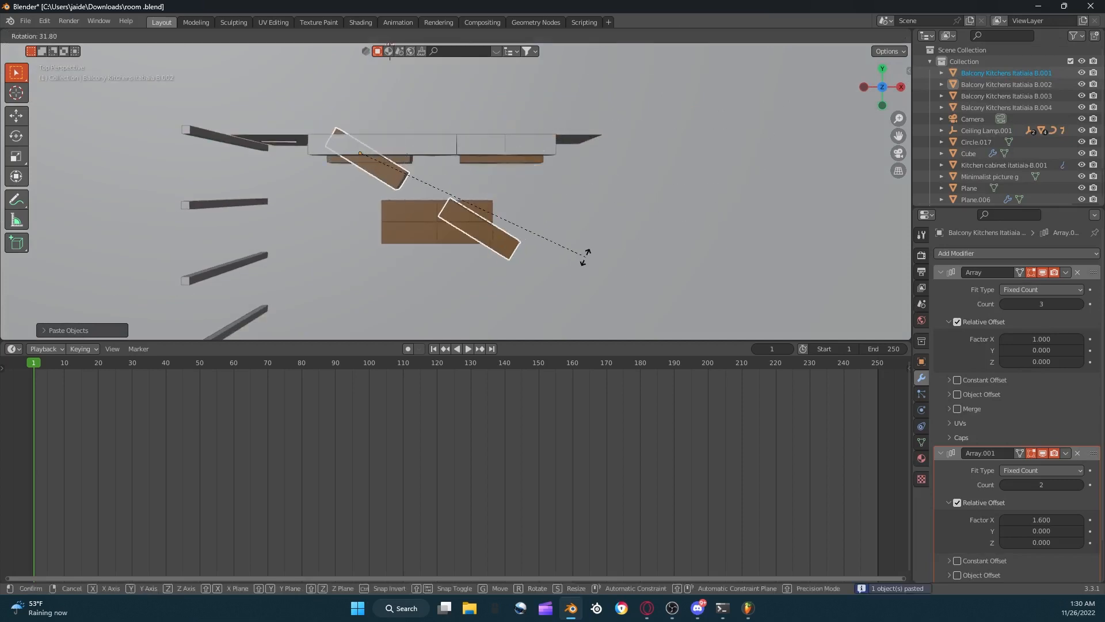
click(583, 253)
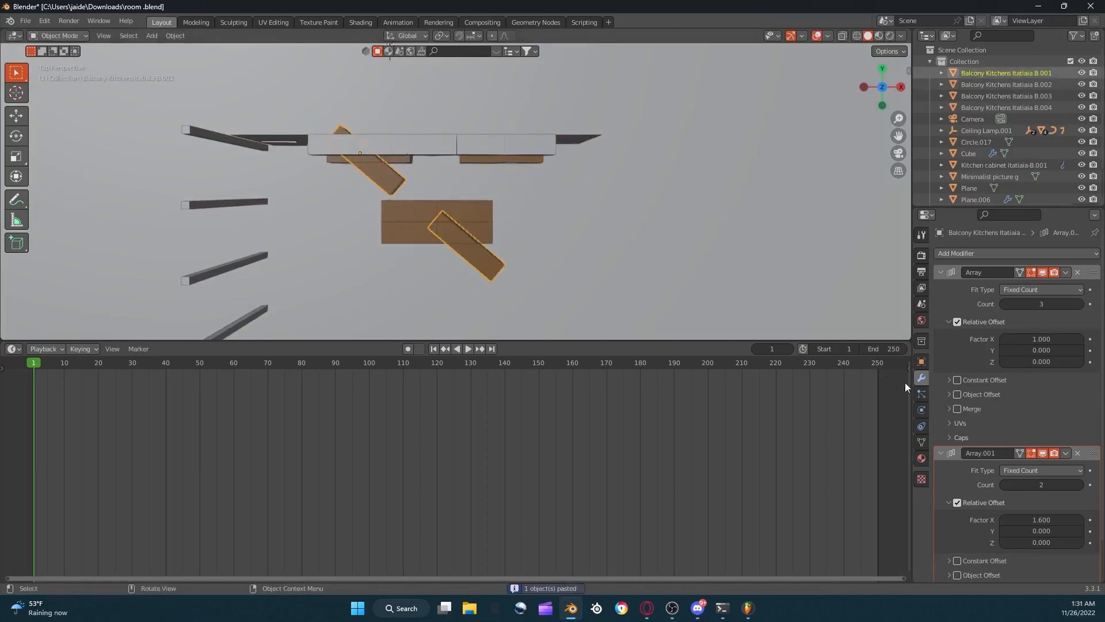
click(921, 361)
click(1045, 351)
click(1034, 350)
text(-90)
key(Return)
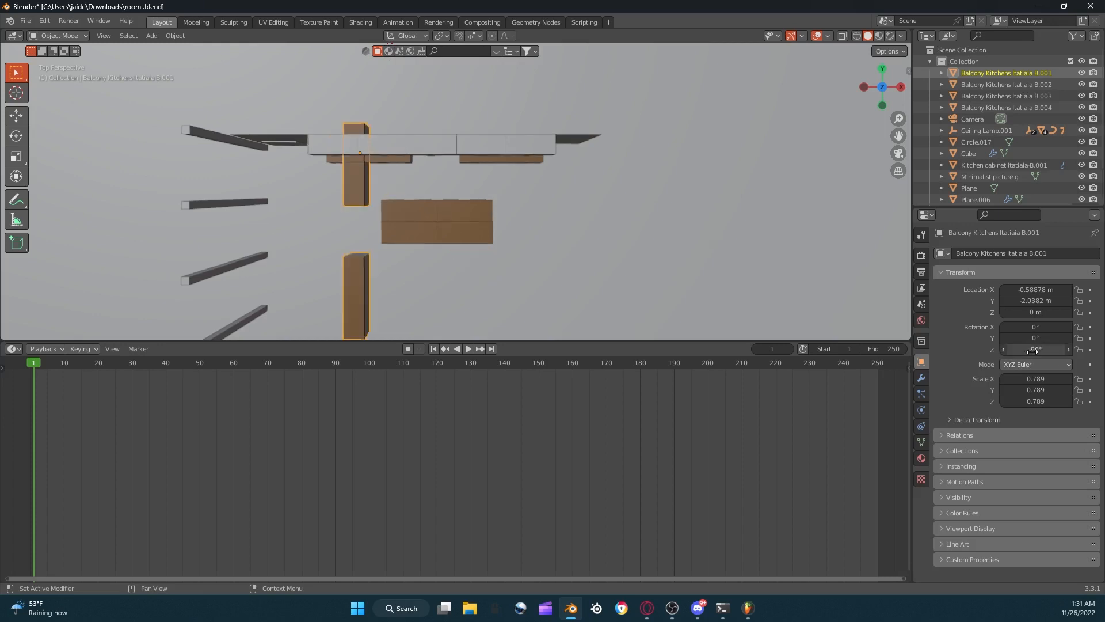
Remove the second Array modifier, Array.001, from the rotated copy, keeping the three-unit Array.
click(921, 377)
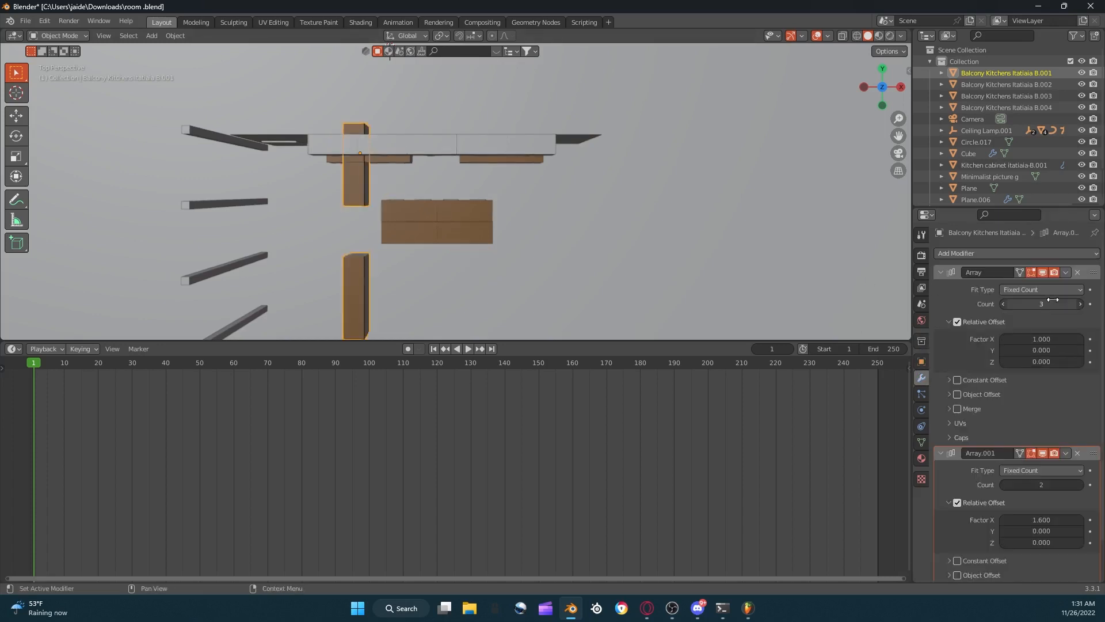
click(1077, 273)
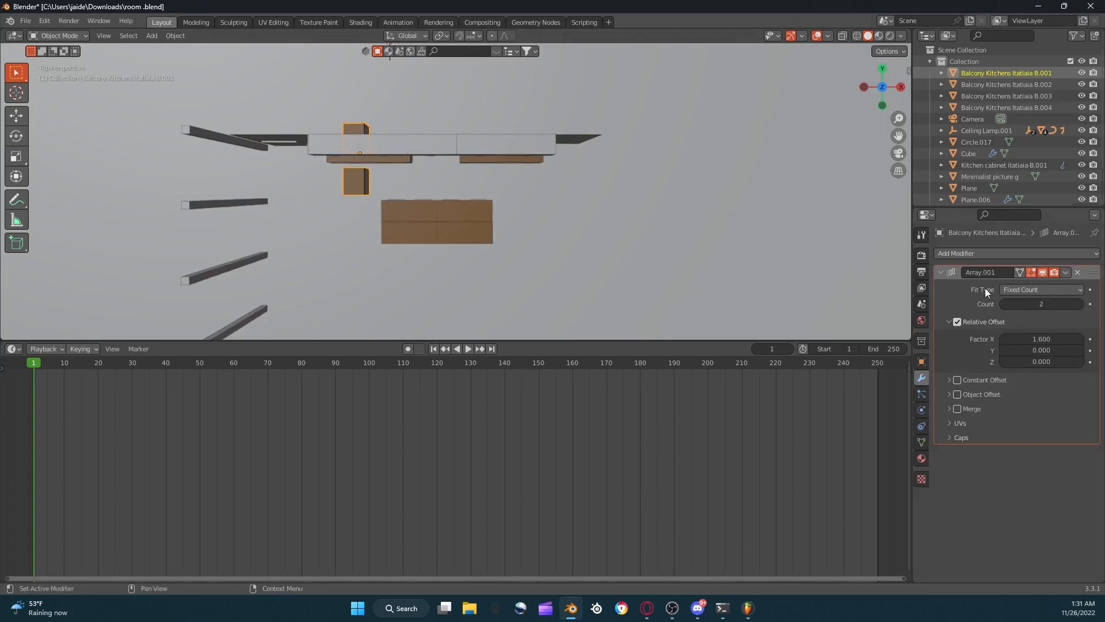
key(ctrl+z)
click(1077, 453)
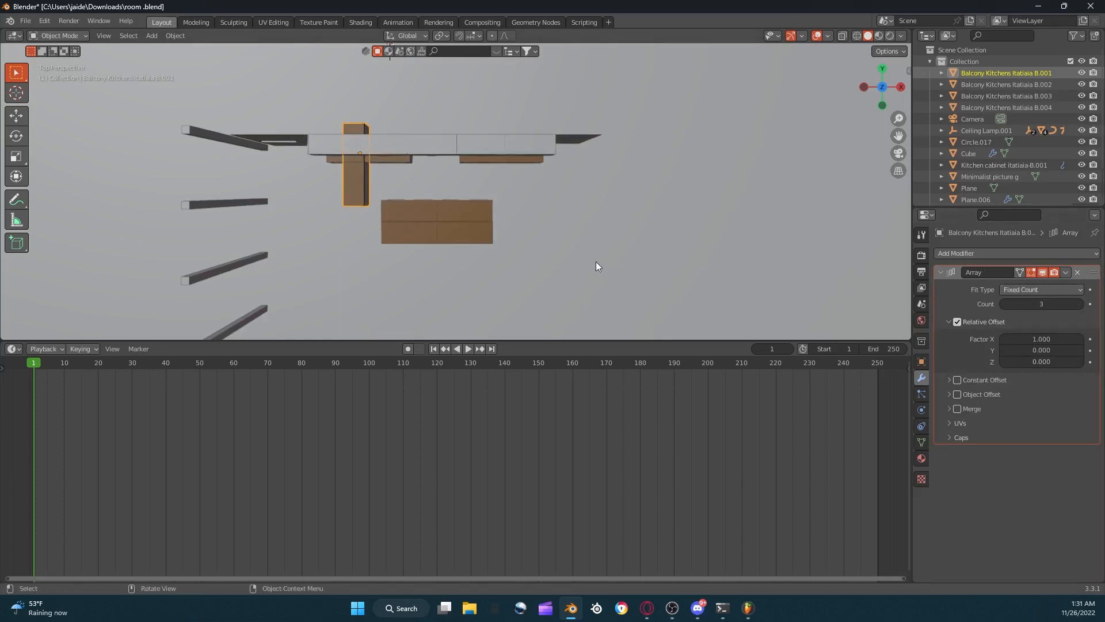
Move the rotated counter along X to the far end of the wall cabinets.
key(g)
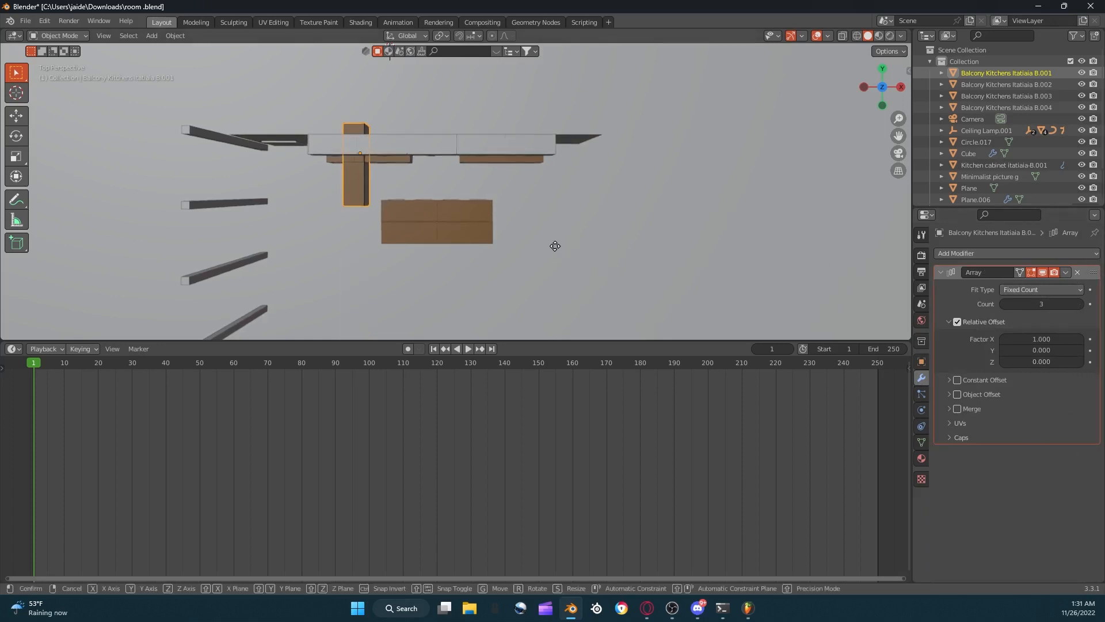
key(x)
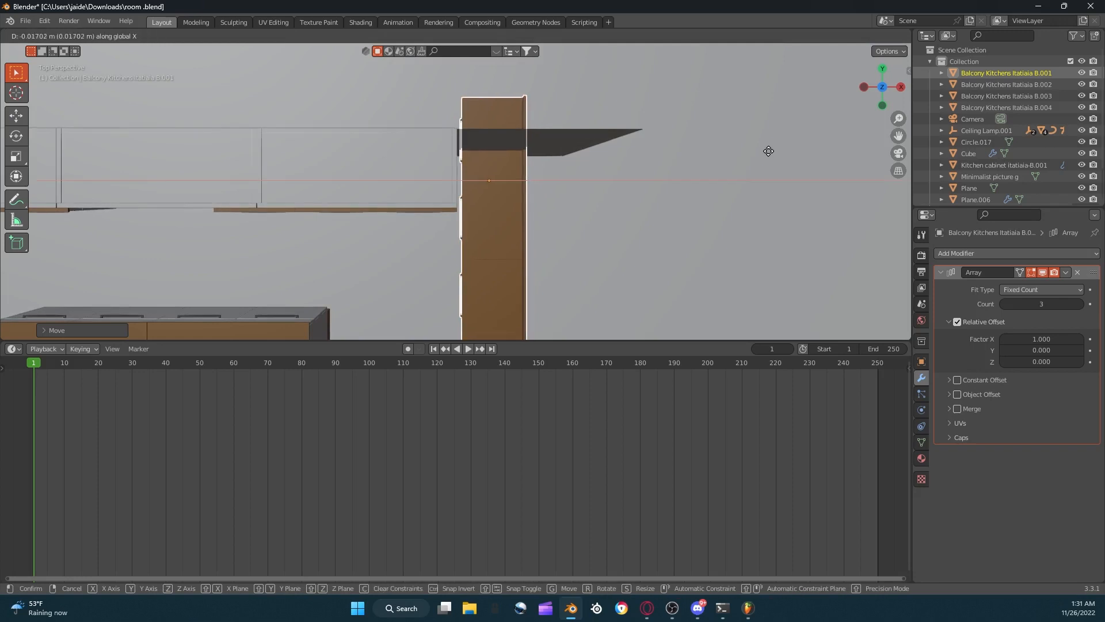
click(767, 151)
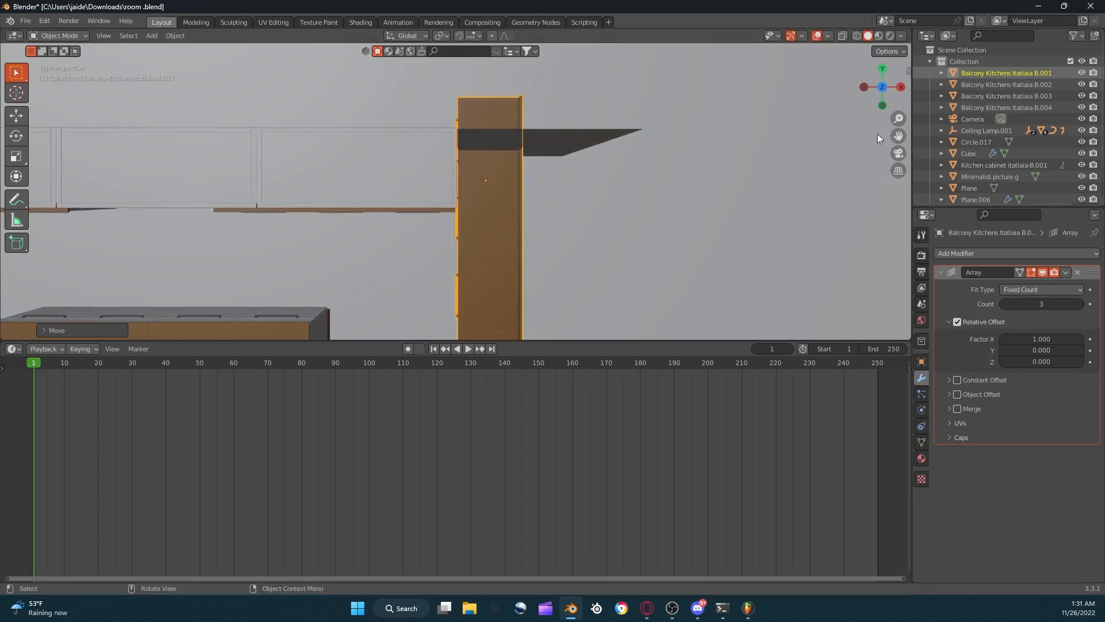
Hide the viewport overlays and move the side counter about 0.7 m along negative Y, in front of the back wall.
click(899, 154)
scroll(869, 127, up, 2)
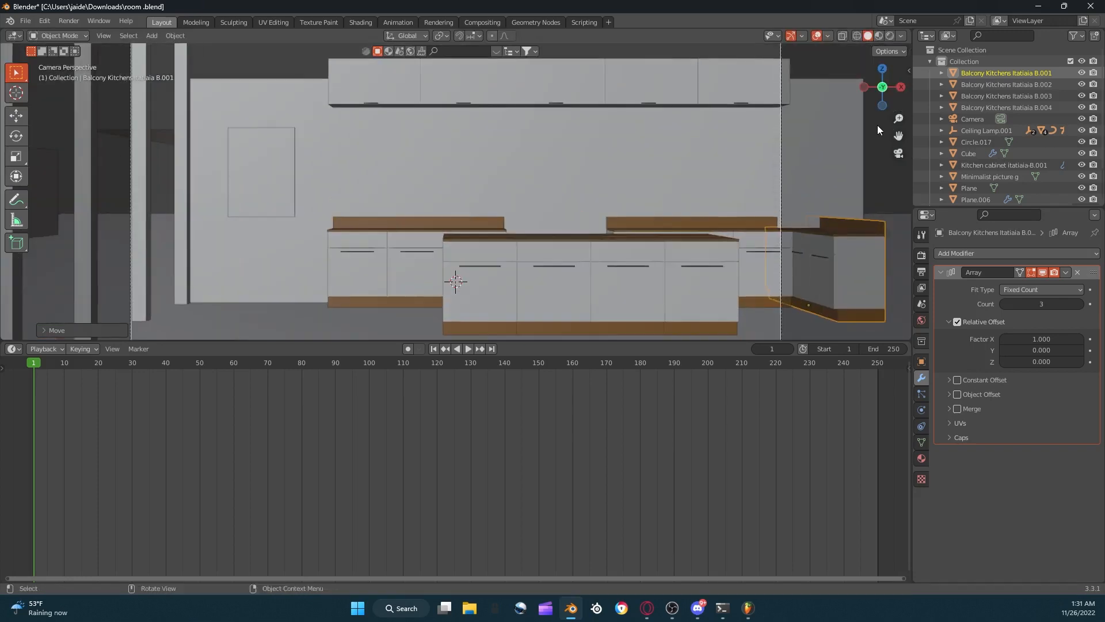
scroll(891, 113, down, 2)
drag(891, 105, 849, 137)
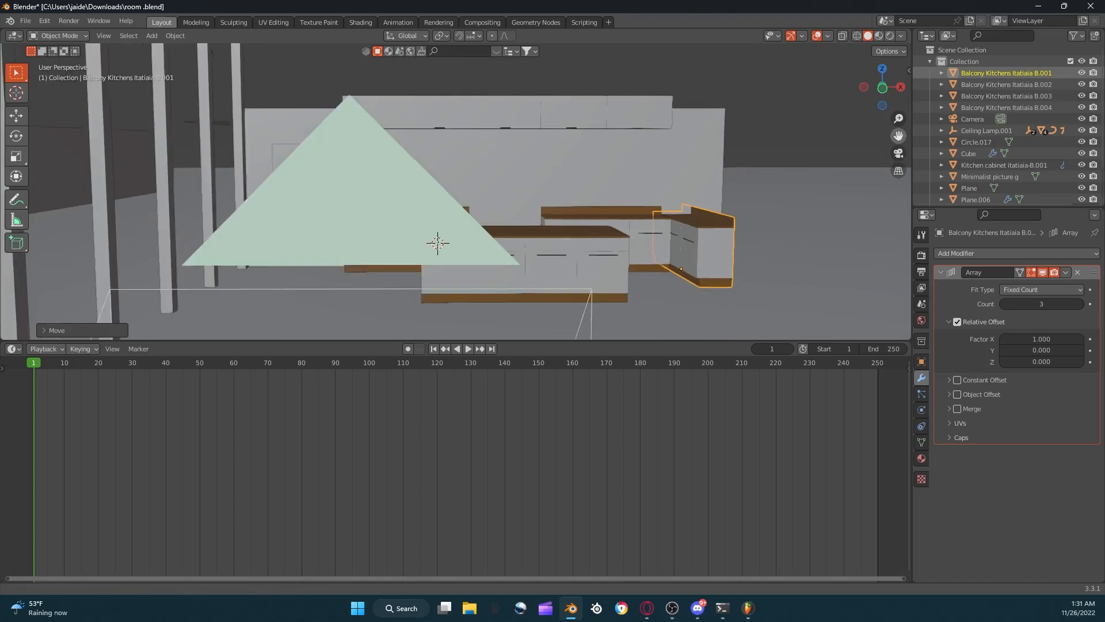
click(816, 36)
middle_drag(809, 91, 793, 137)
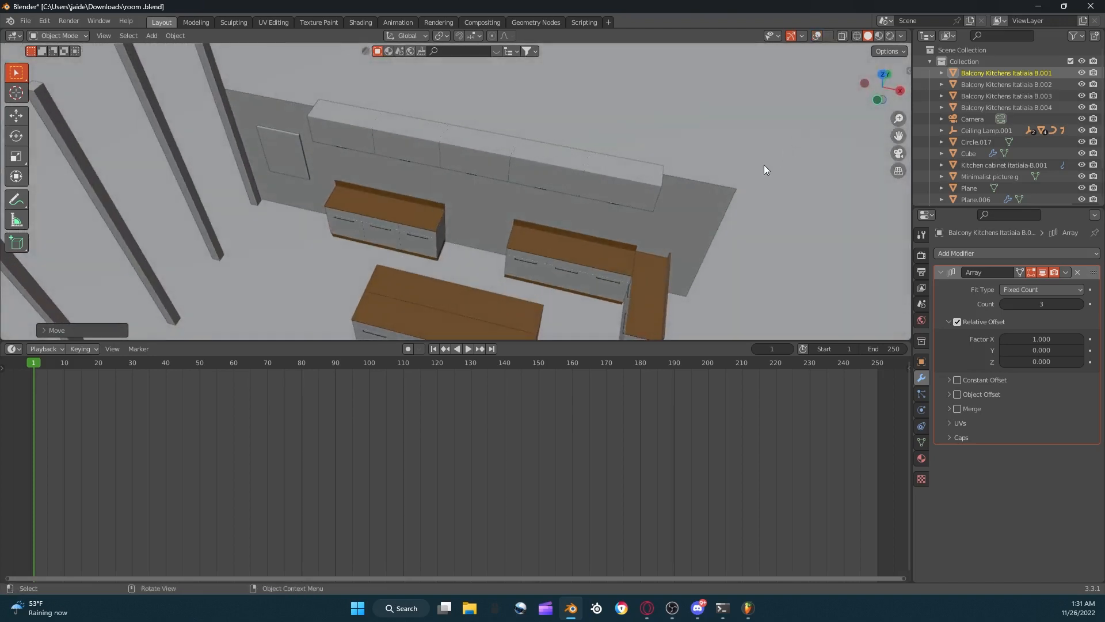
key(g)
key(y)
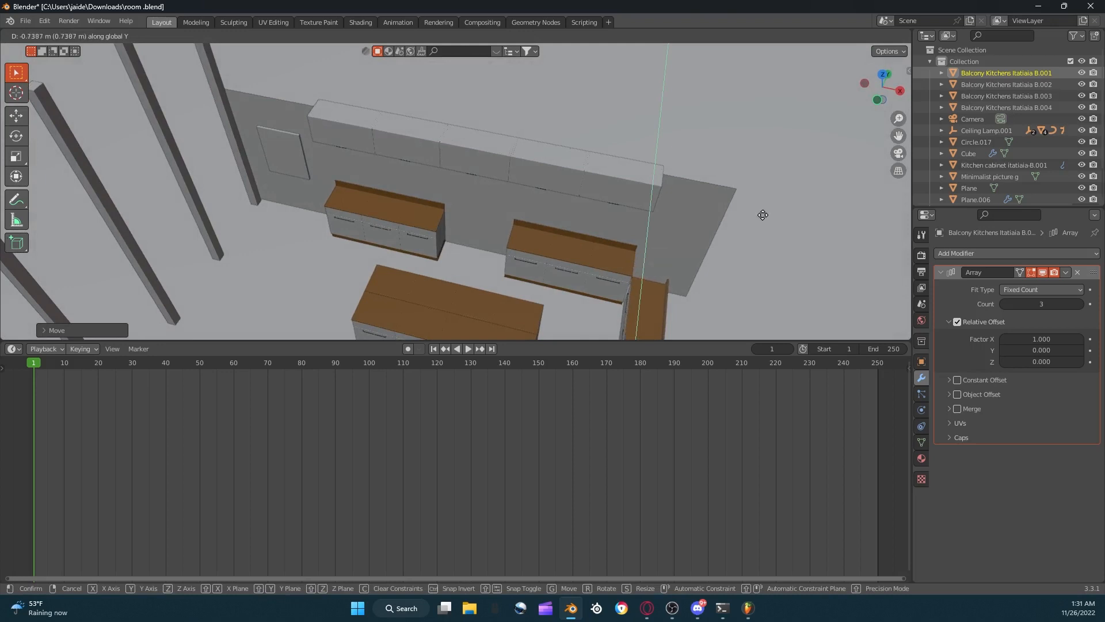
click(763, 213)
Nudge the side counter slightly along negative Y to line up its inner corner with the wall counter.
middle_drag(770, 205, 862, 161)
scroll(862, 162, up, 3)
shift+middle_drag(890, 127, 782, 177)
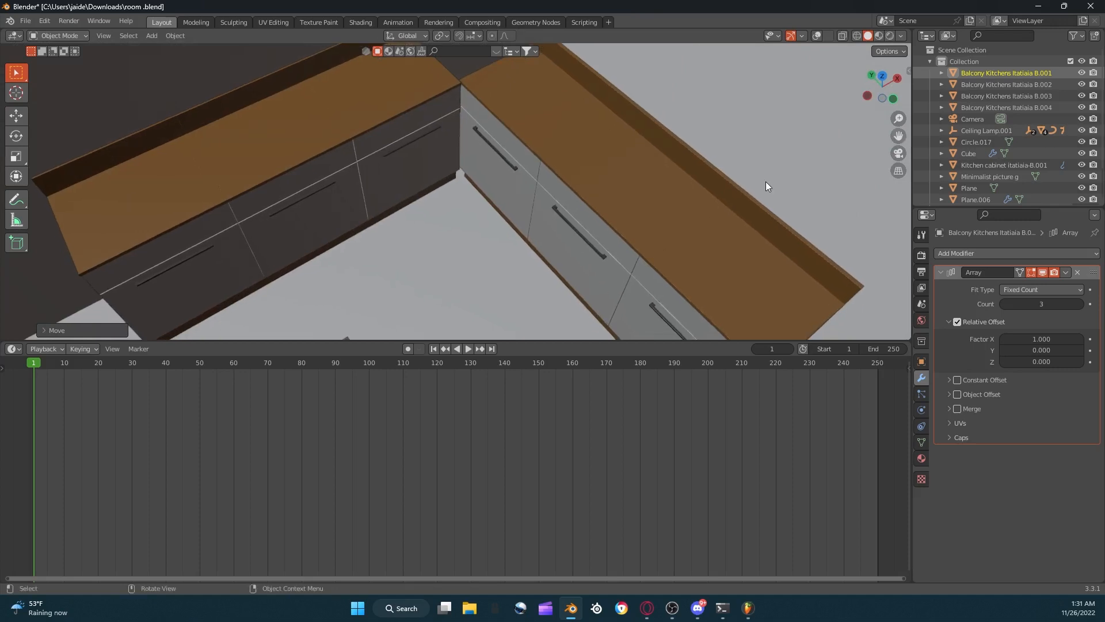
key(g)
key(y)
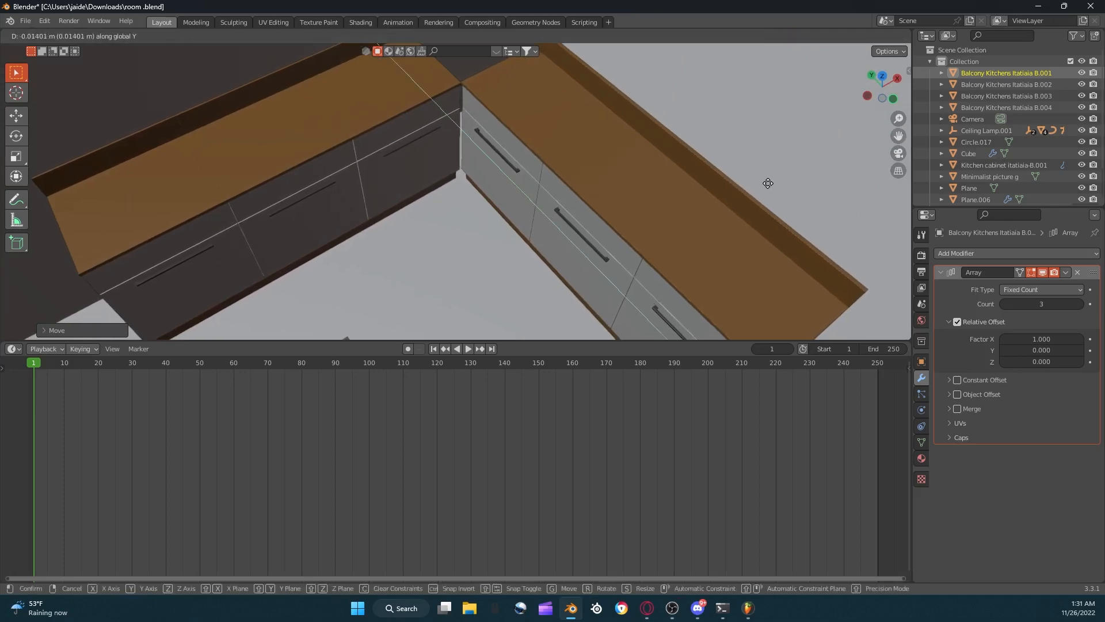
click(777, 175)
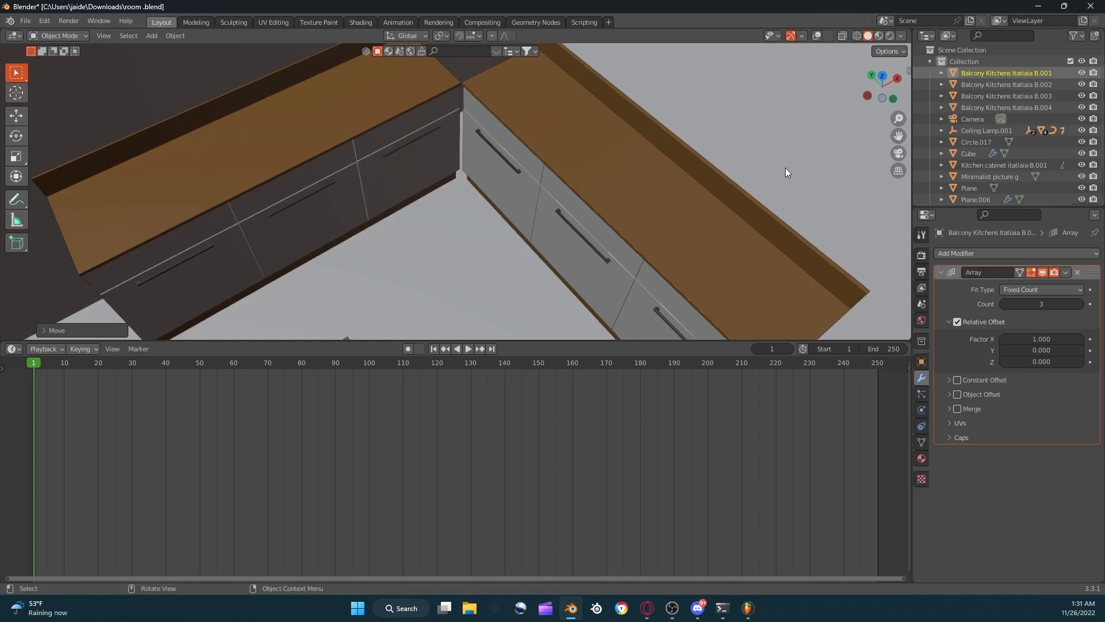
Fine-tune the side counter's position along X and Y at the seam where the two worktops meet.
scroll(783, 167, up, 5)
drag(898, 136, 907, 305)
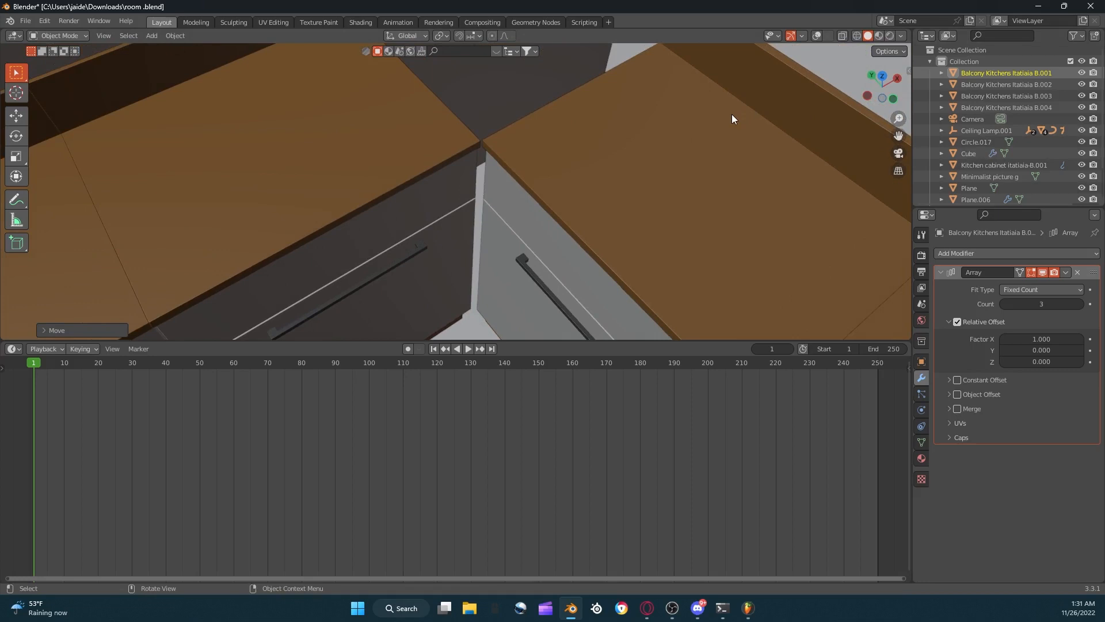
key(g)
key(x)
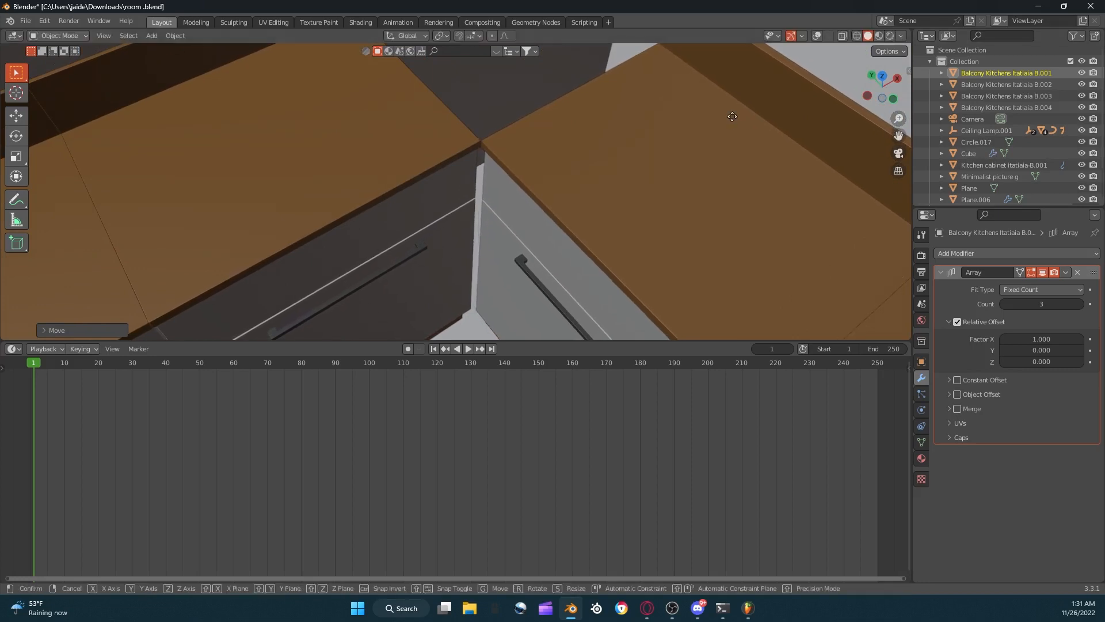
key(y)
click(729, 117)
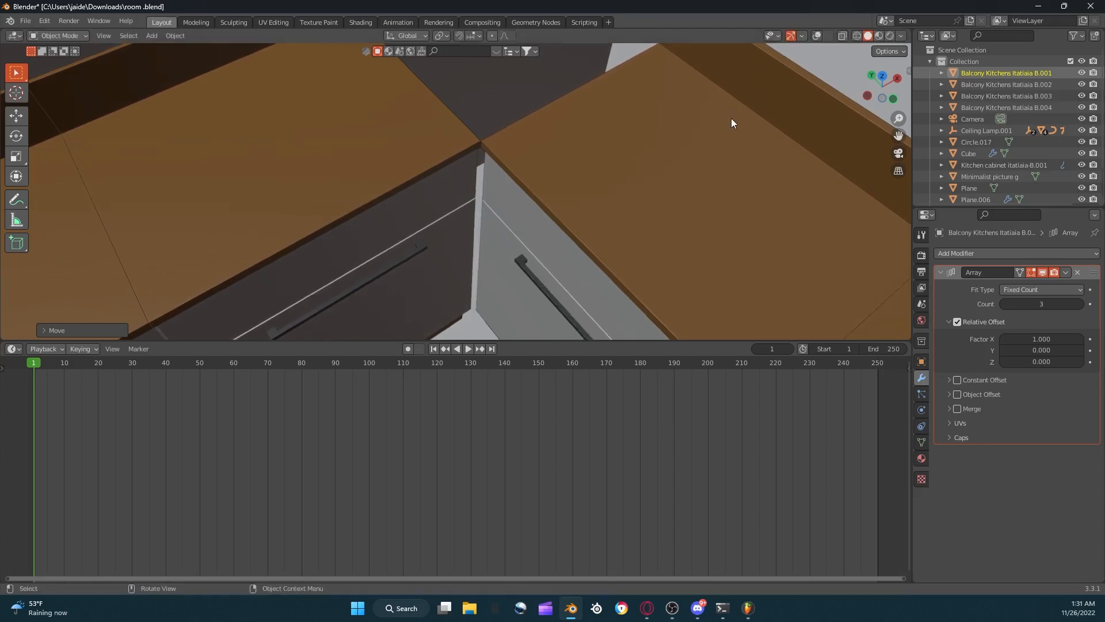
Set the side counter's array count to 4 and move it about 0.51 m along positive Y into the corner.
click(464, 131)
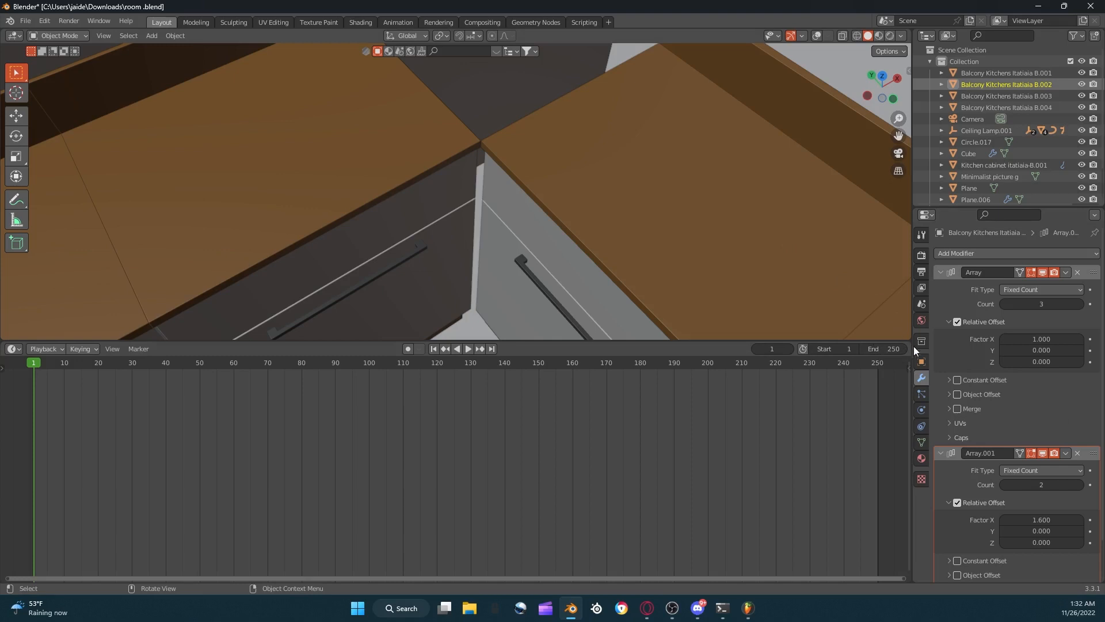
key(ctrl+z)
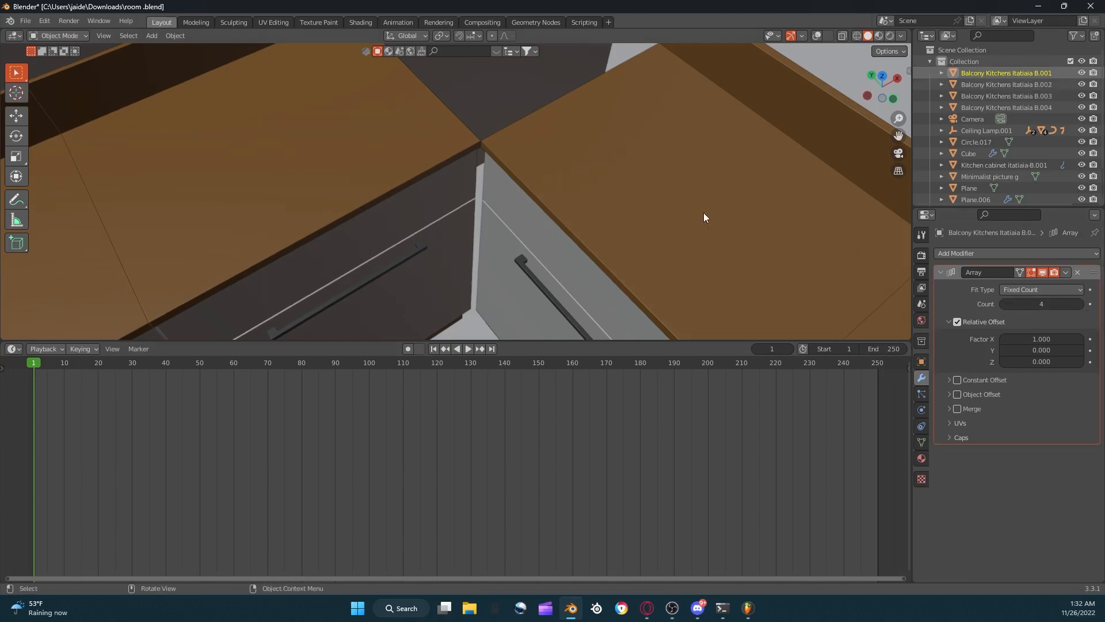
key(g)
key(y)
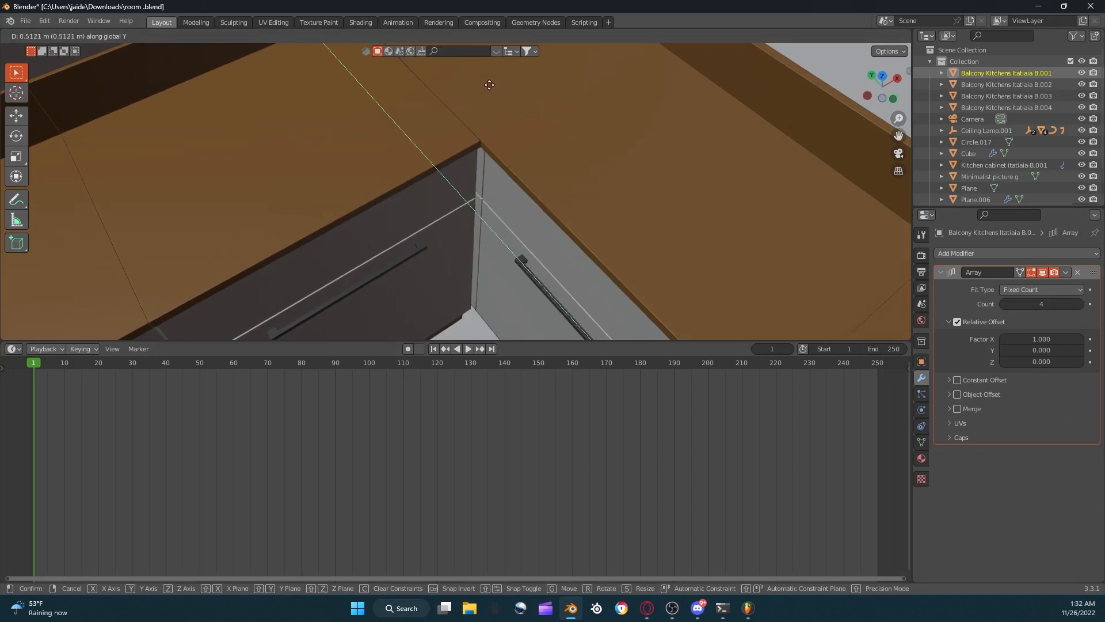
click(489, 85)
middle_drag(486, 88, 425, 134)
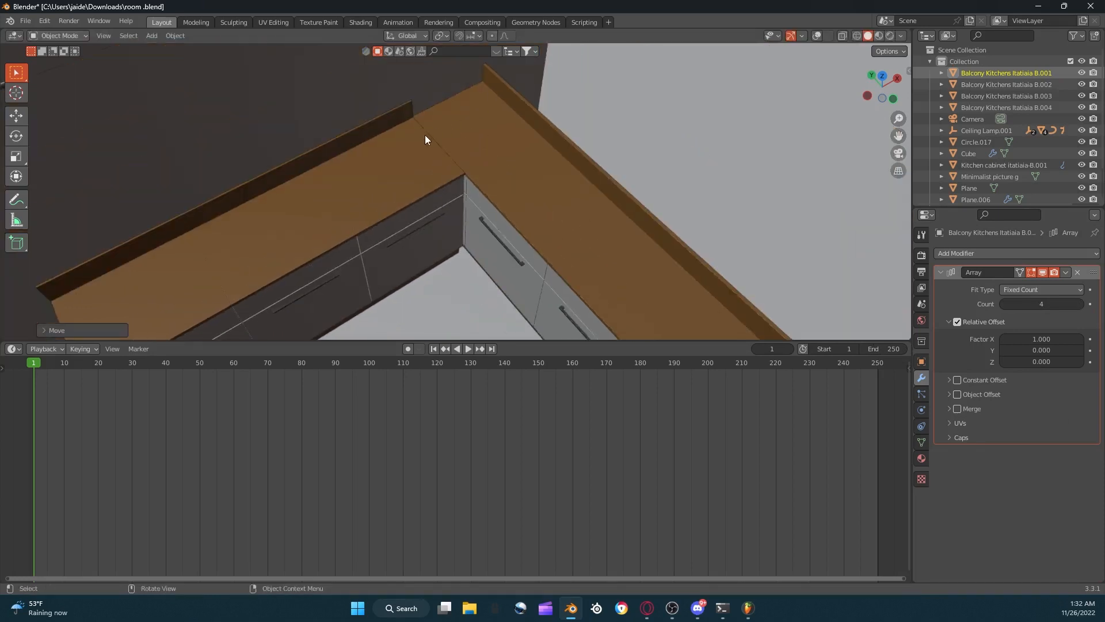
On the wall counter, try a first array count of 4, return it to 3, and set the second array's count to 3.
click(1079, 306)
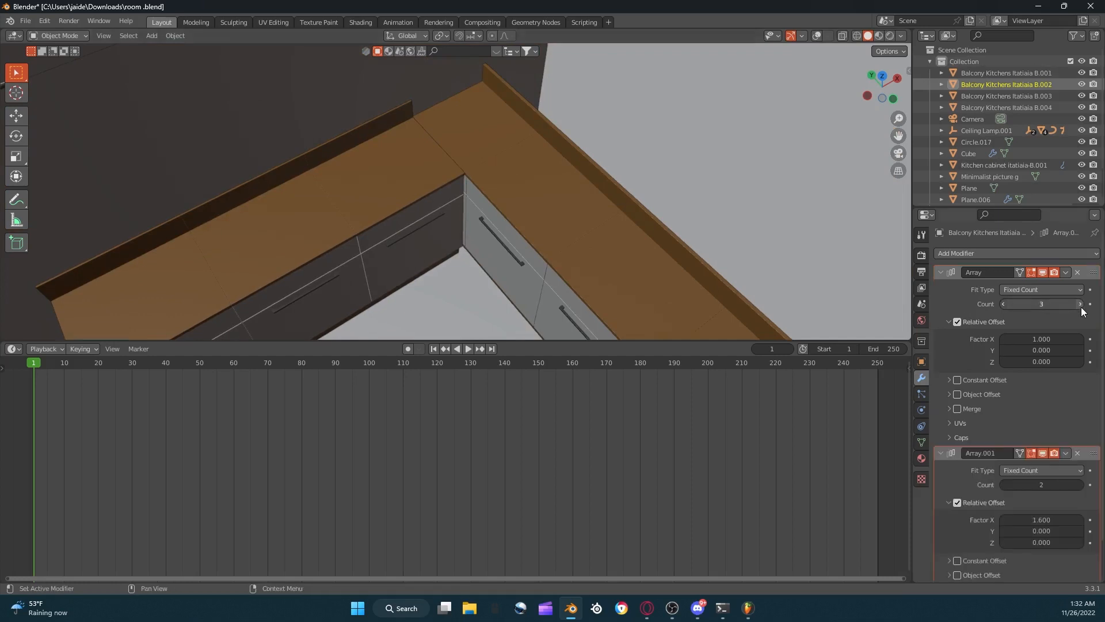
click(1005, 304)
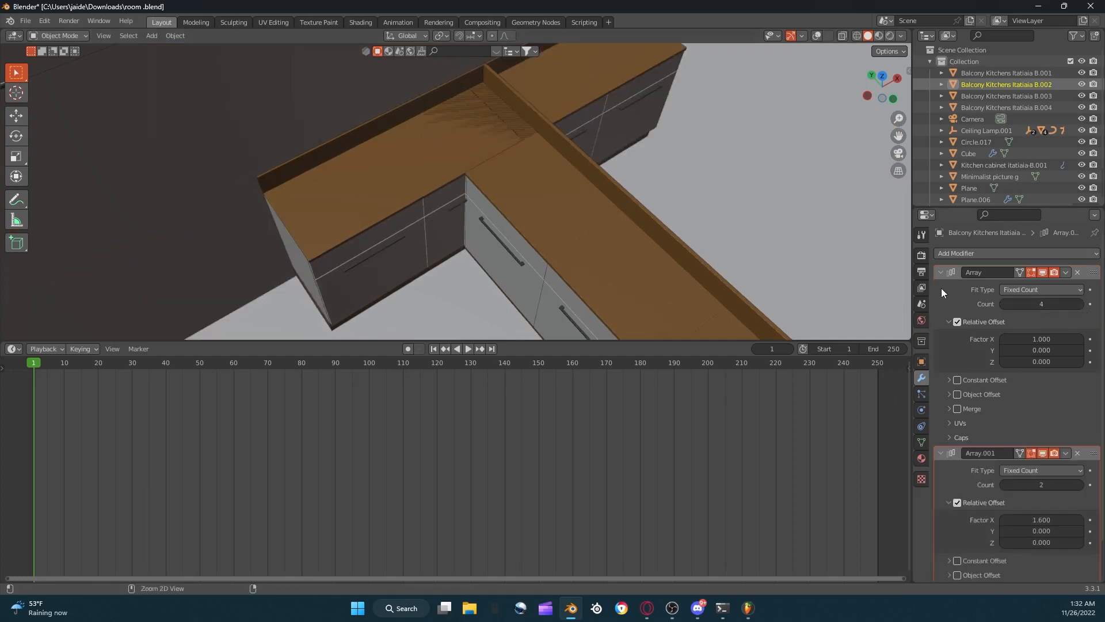
click(1080, 485)
scroll(776, 271, down, 6)
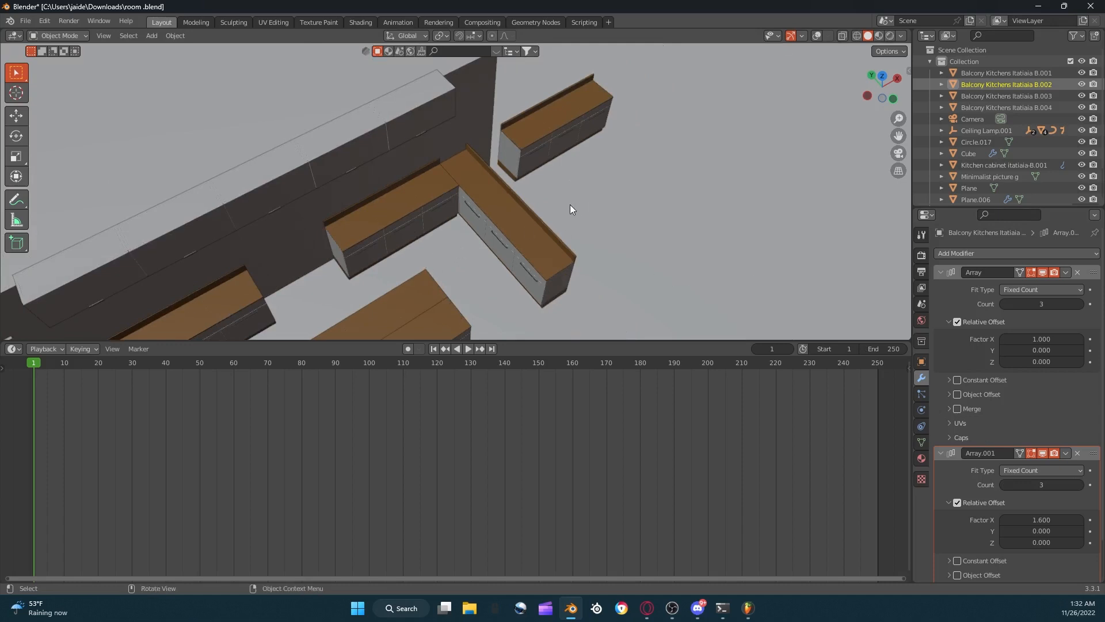
Remove the cabinet run's second Array modifier, and undo back to its count of 2.
click(1077, 454)
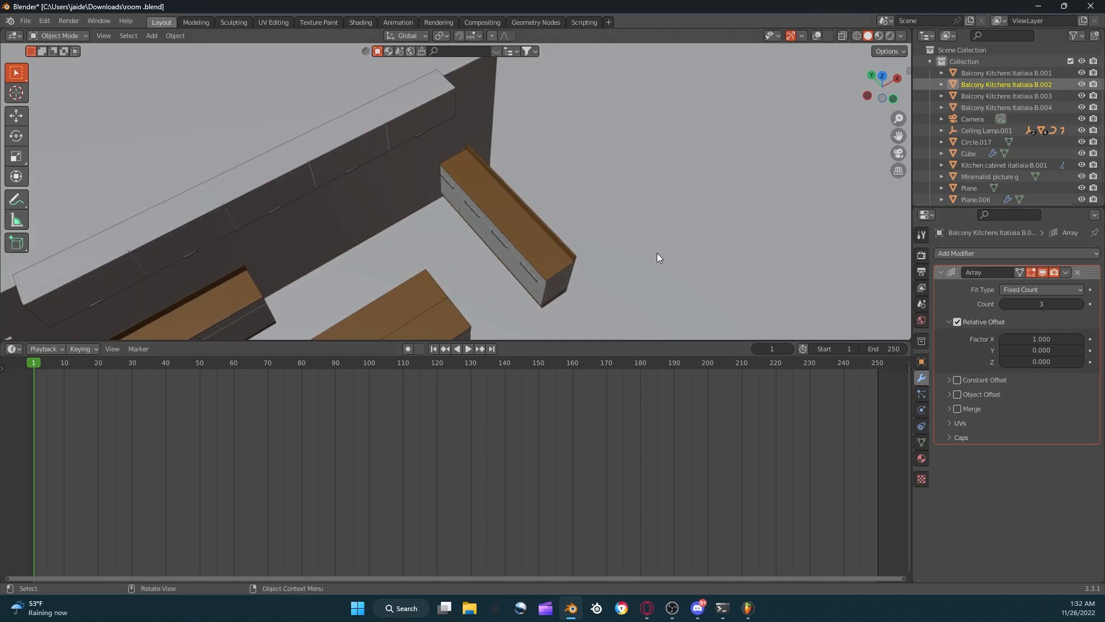
key(ctrl+z)
Open the selected cabinet run in Edit Mode with viewport overlays and X-ray turned on.
scroll(588, 237, up, 5)
scroll(498, 225, up, 2)
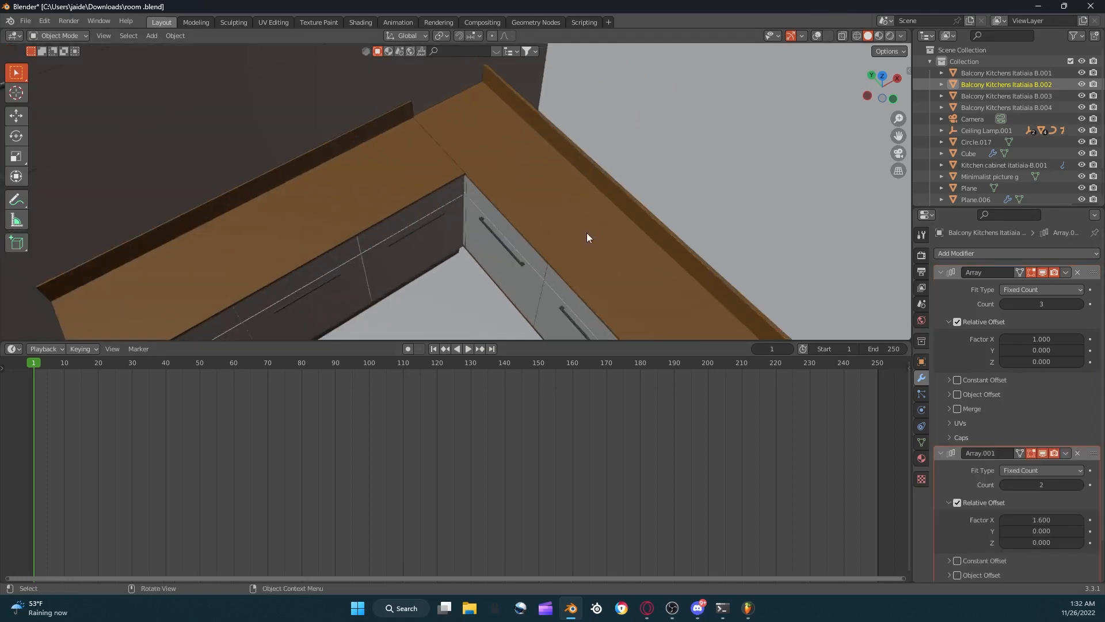
key(Tab)
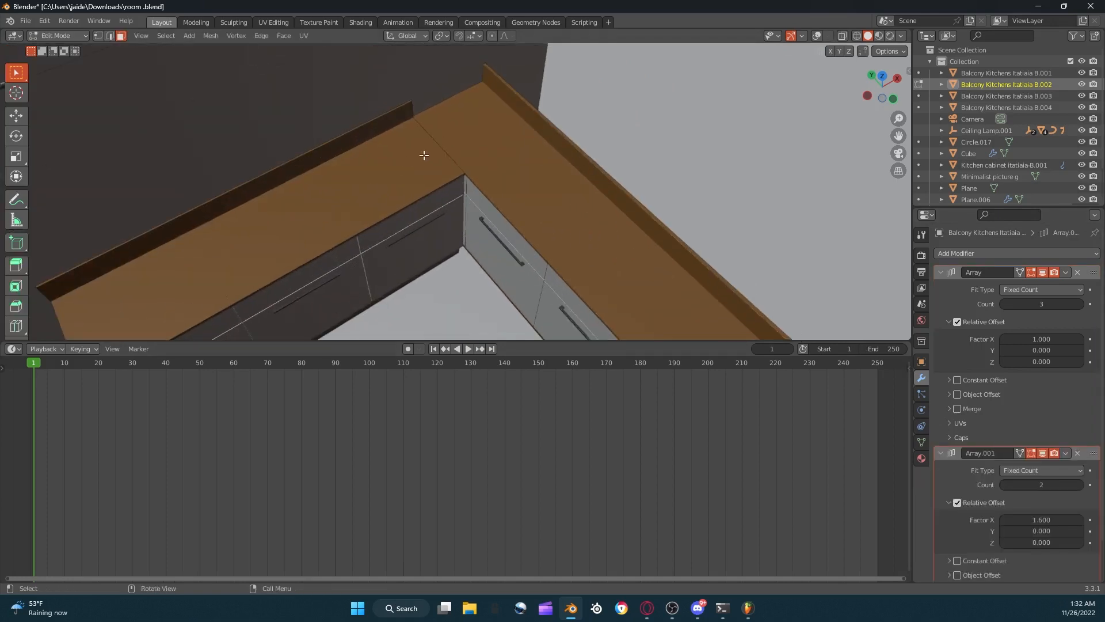
click(817, 35)
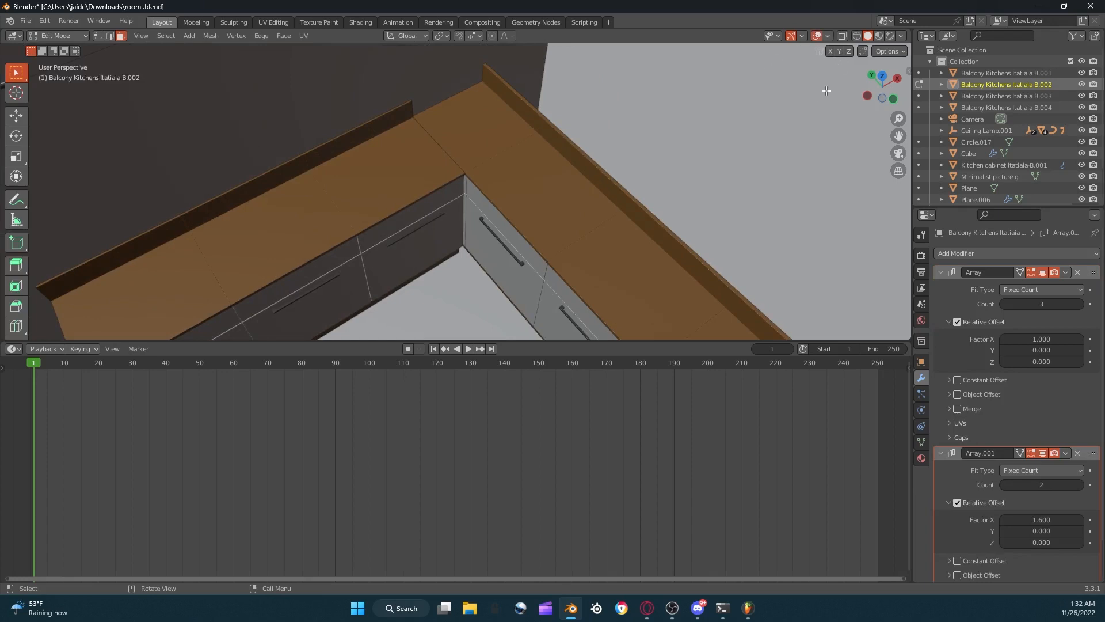
middle_drag(829, 65, 493, 195)
key(Tab)
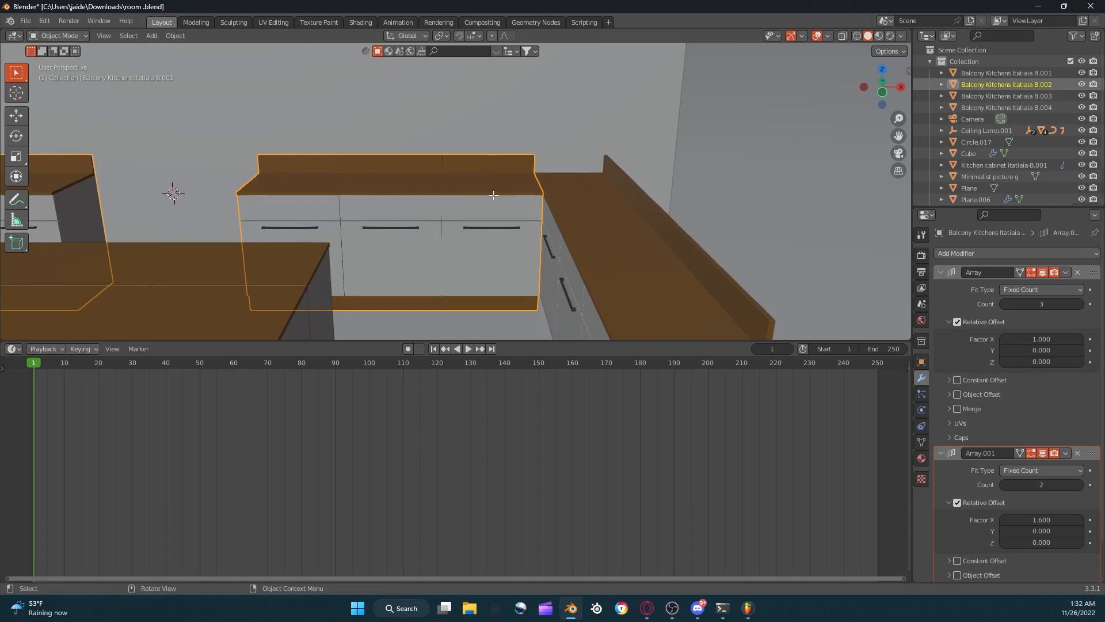
key(Tab)
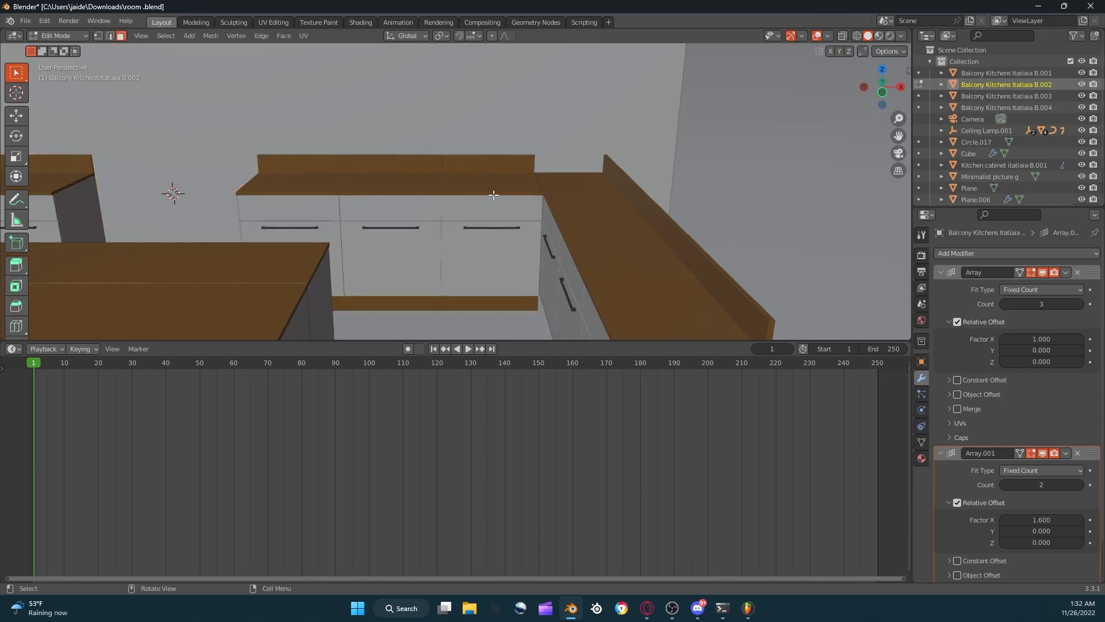
click(843, 36)
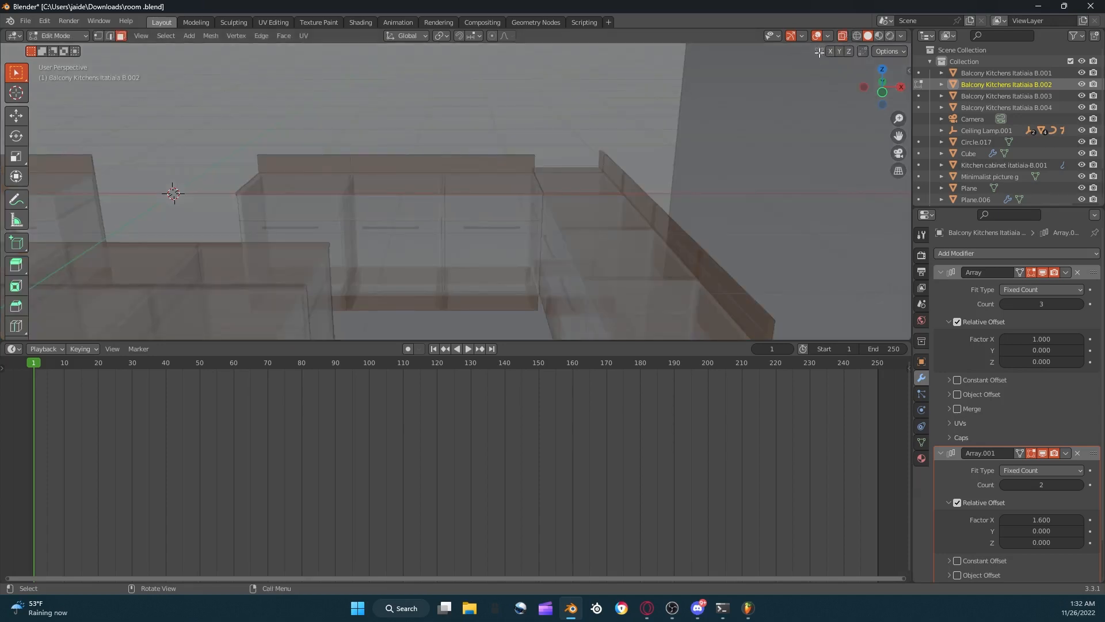
middle_drag(780, 110, 778, 90)
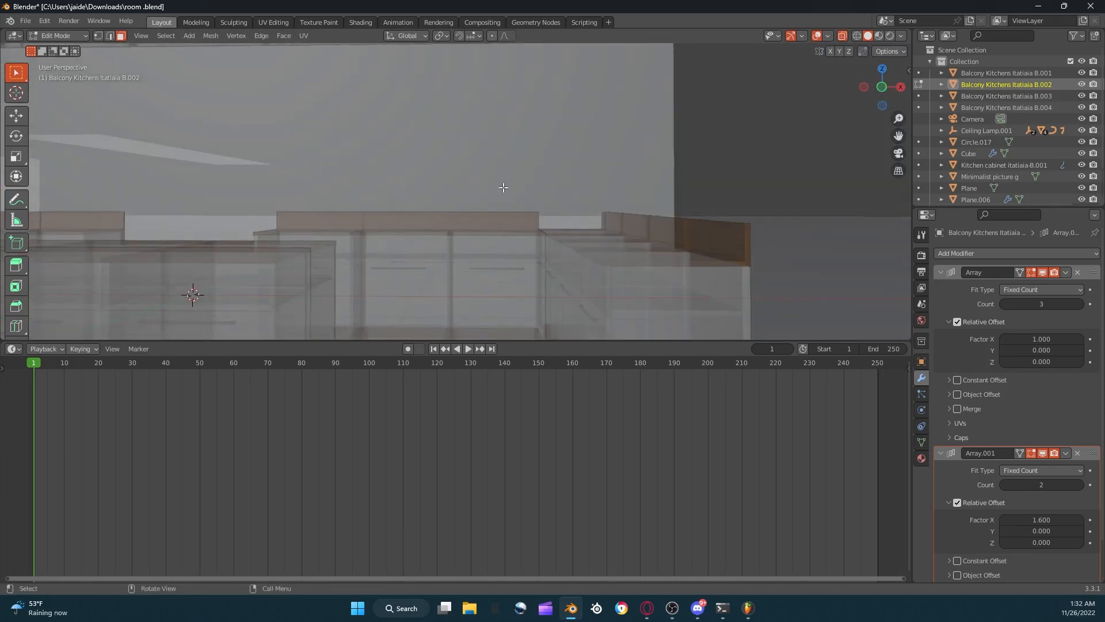
Try to move the backsplash faces on the base cabinet along X, and return to Object Mode.
scroll(503, 187, down, 5)
drag(85, 172, 244, 210)
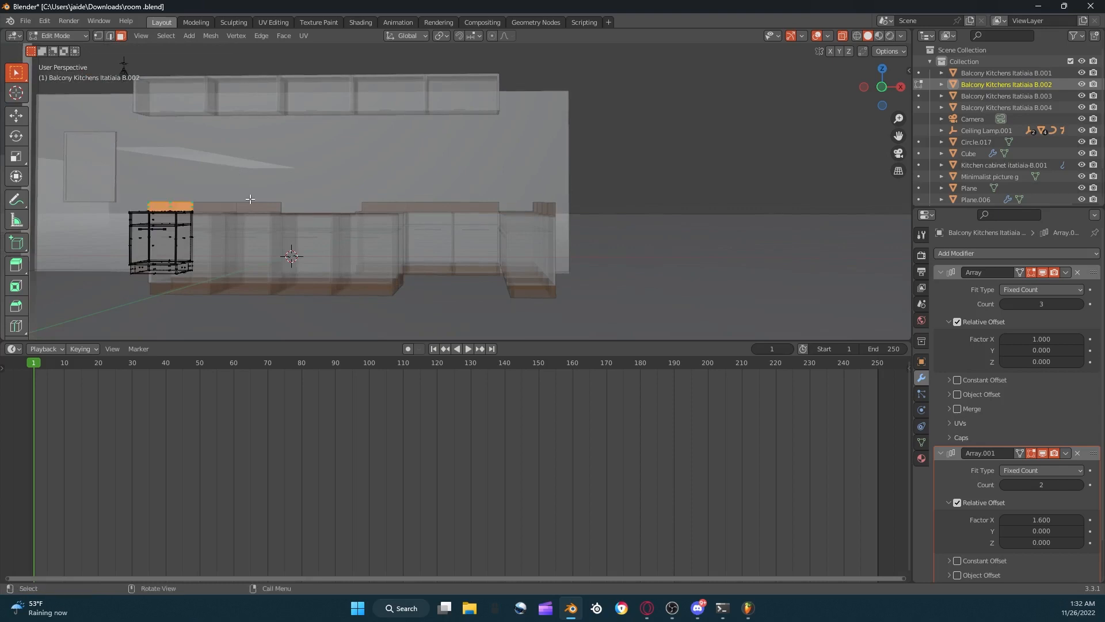
middle_drag(250, 199, 263, 203)
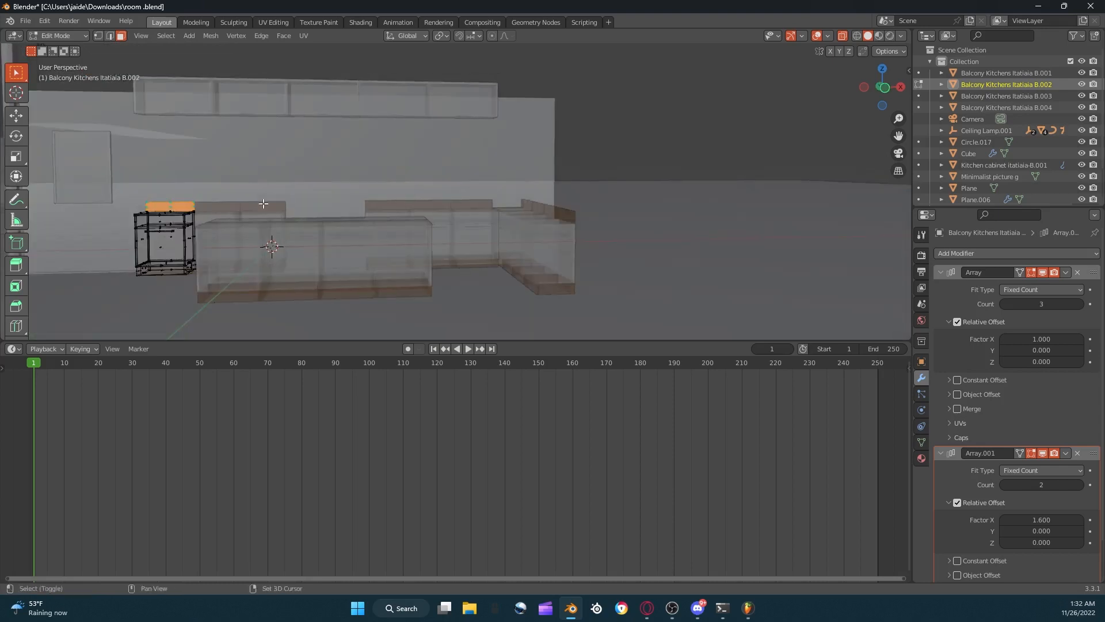
key(g)
key(x)
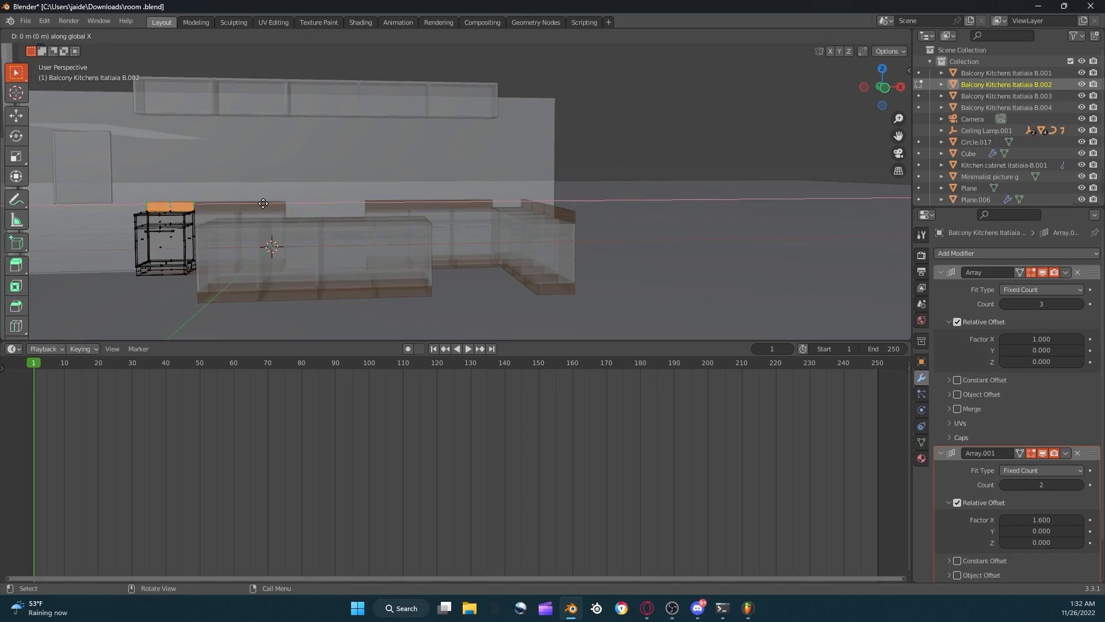
key(ctrl+z)
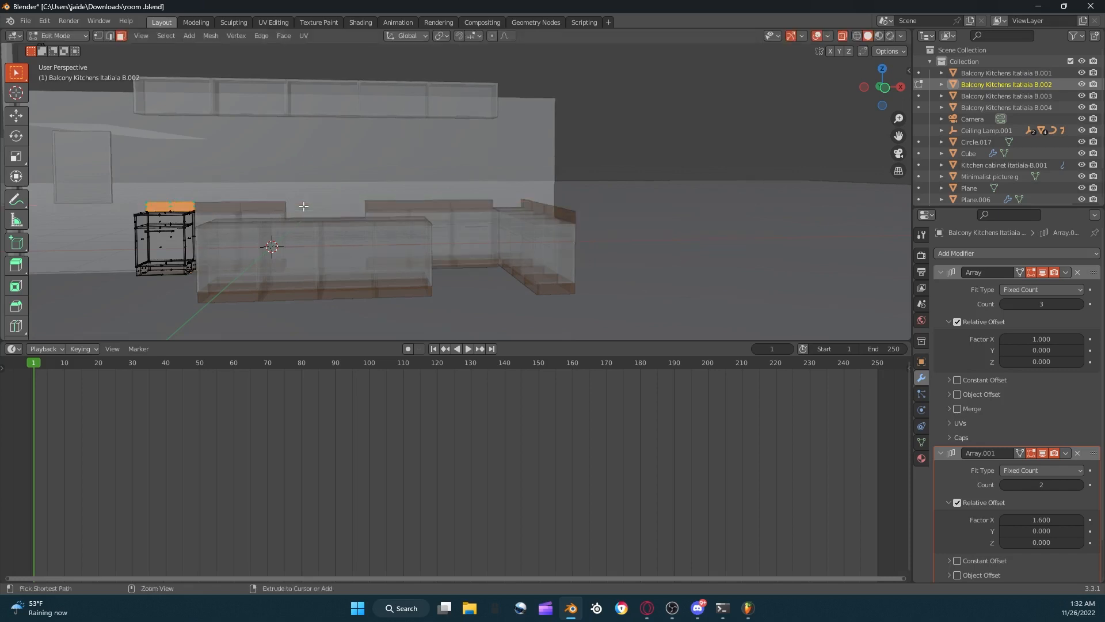
key(Tab)
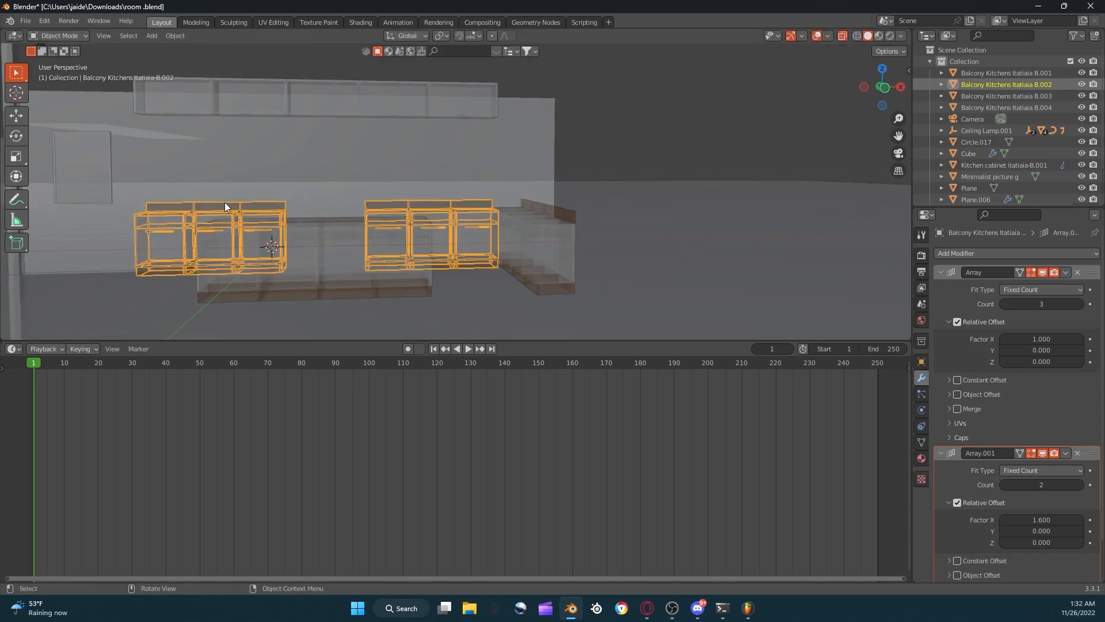
Paste a copy of the cabinet run above the original and remove both Array modifiers from the copy.
key(ctrl+c)
key(ctrl+v)
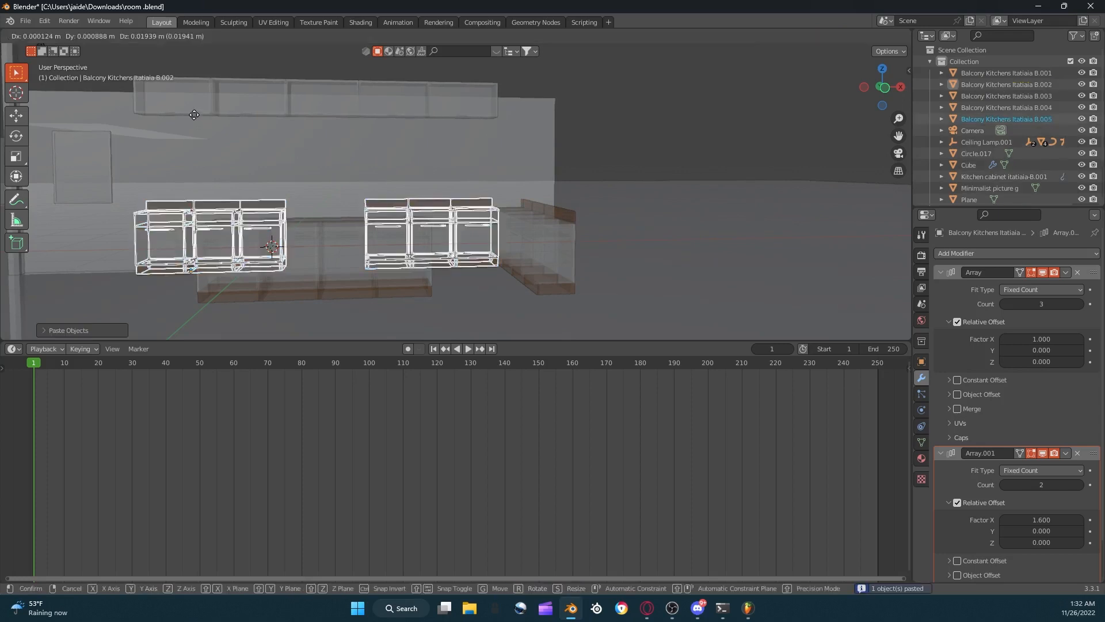
drag(223, 203, 195, 133)
click(196, 136)
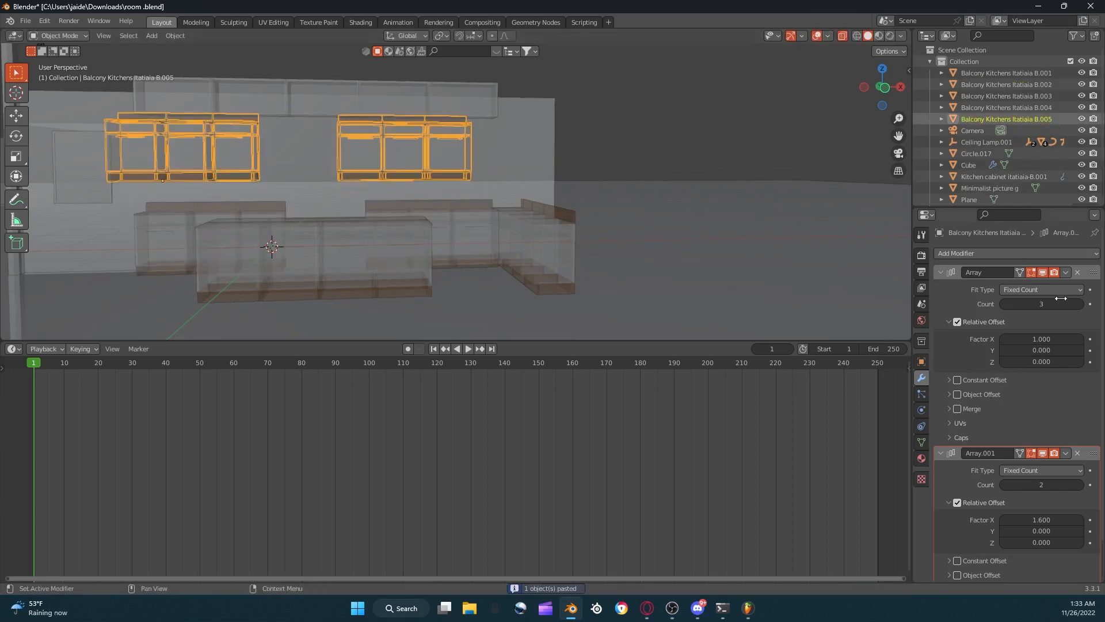
click(1077, 272)
click(1078, 272)
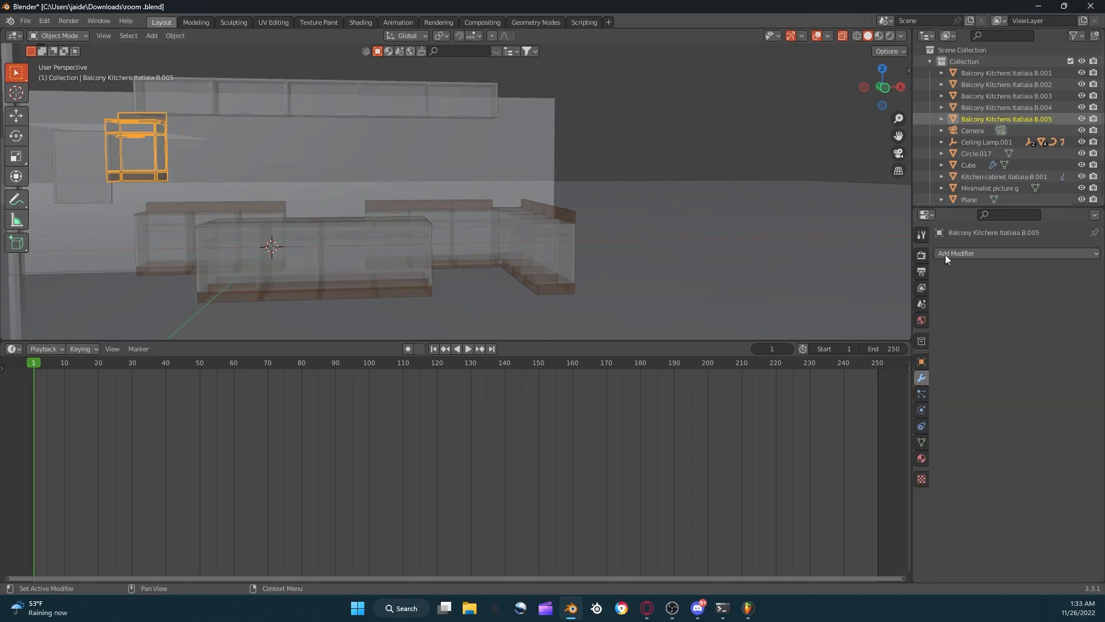
Duplicate the copied cabinet's backsplash faces in Edit Mode and place them above the countertop corner.
key(Tab)
middle_drag(491, 113, 88, 113)
drag(96, 100, 174, 121)
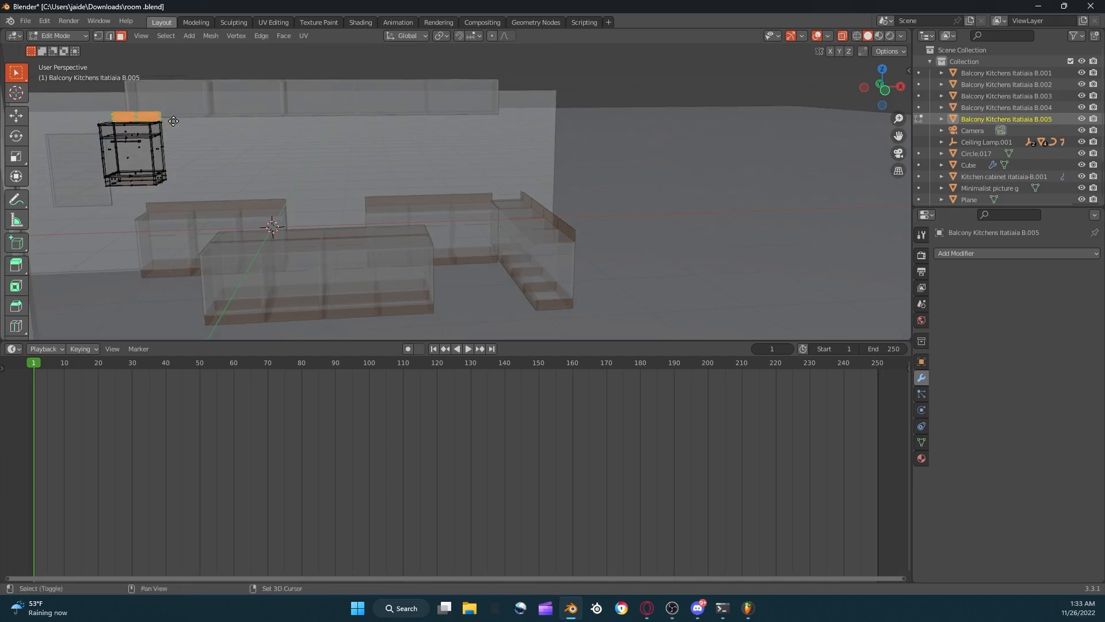
key(shift+d)
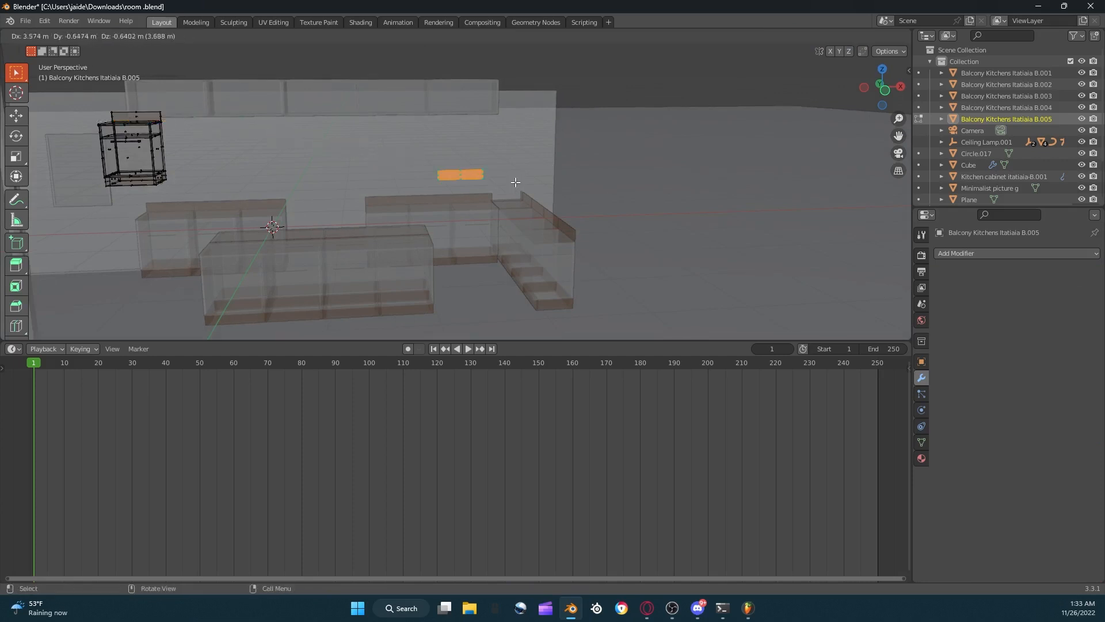
click(521, 183)
Remove all other faces of the copied cabinet so only the duplicated backsplash strip is left, and leave Edit Mode.
key(ctrl+i)
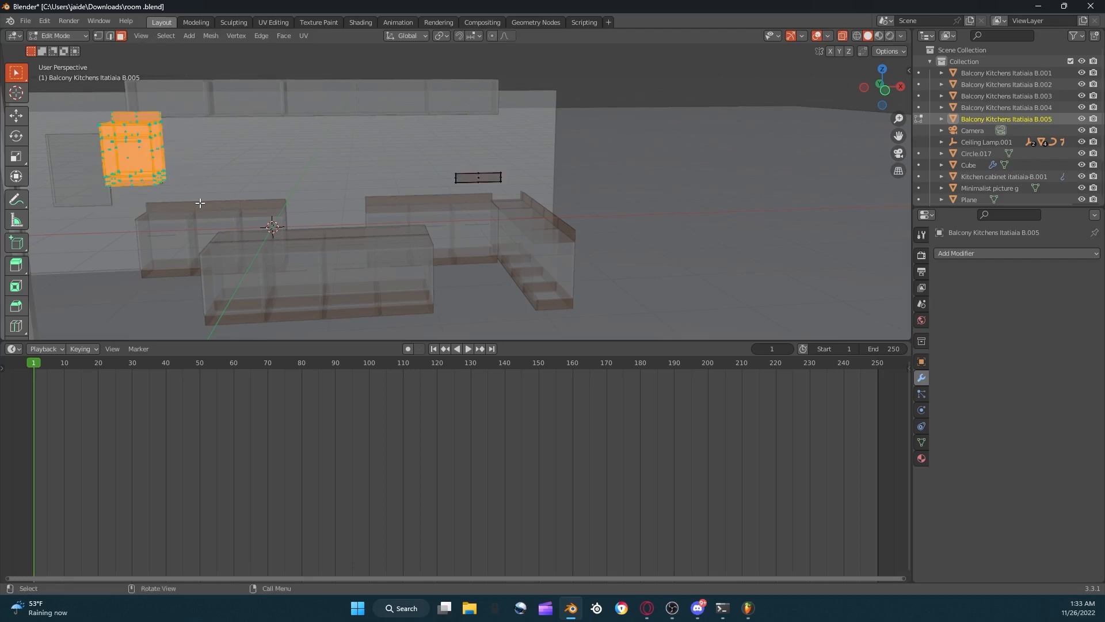
right_click(201, 205)
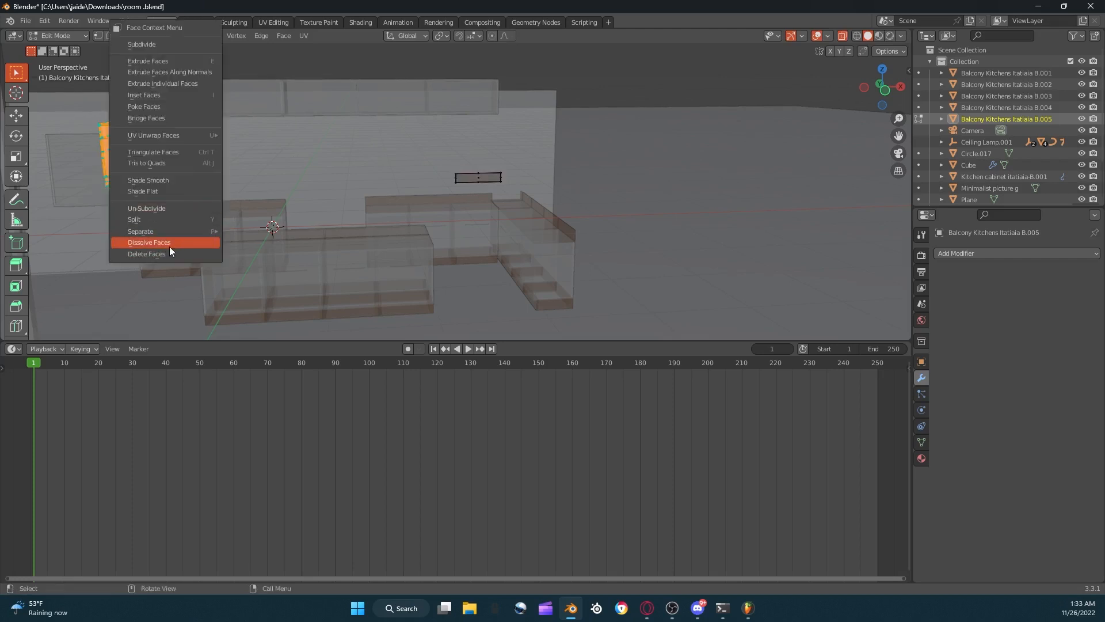
click(170, 246)
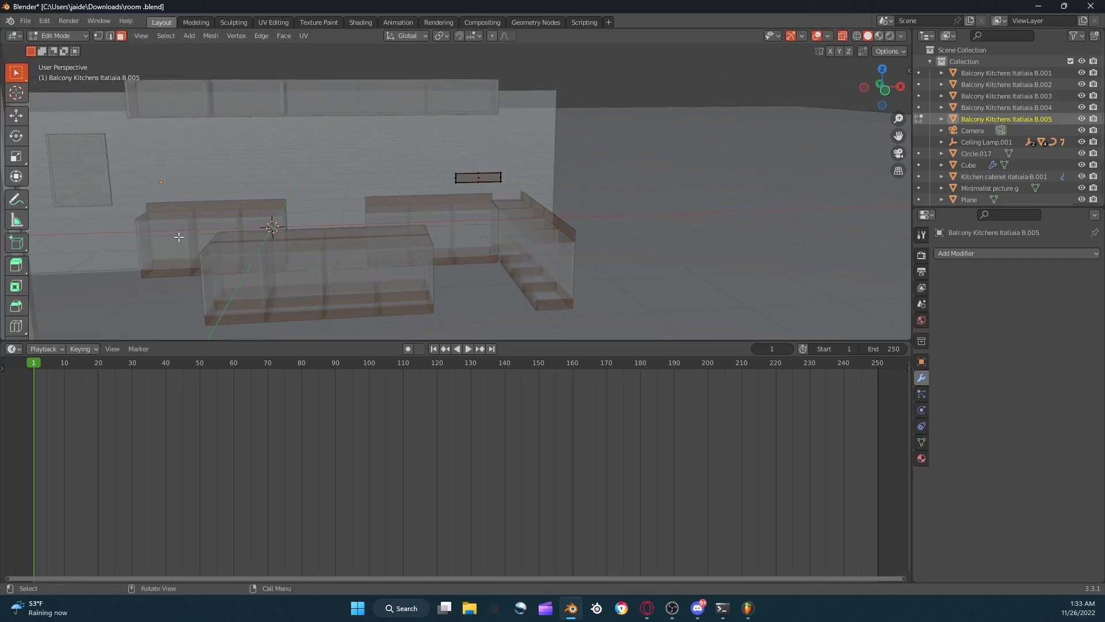
key(Tab)
Turn off X-ray and, from the front view, lower the backsplash strip about 0.32 m along Z to countertop level.
scroll(683, 81, up, 2)
scroll(684, 86, up, 2)
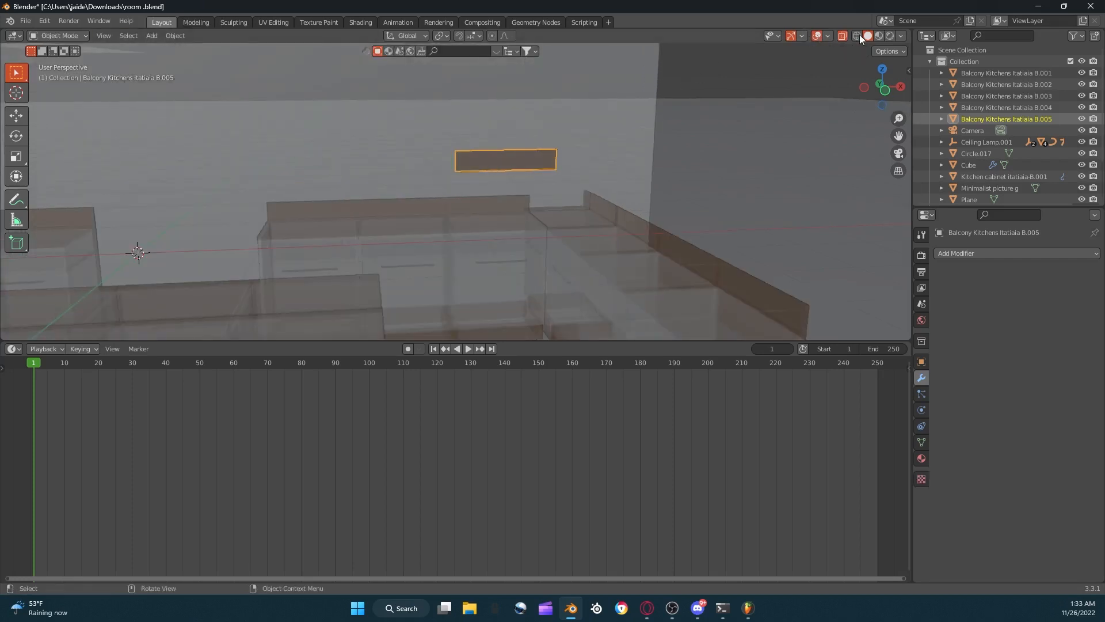
click(843, 35)
scroll(699, 92, up, 4)
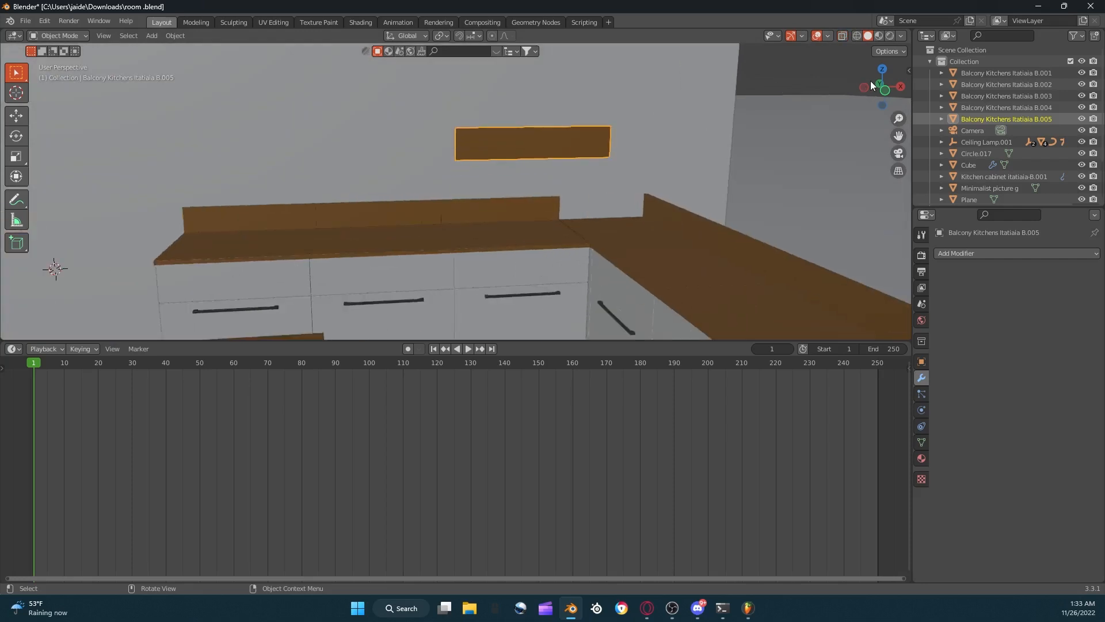
click(887, 91)
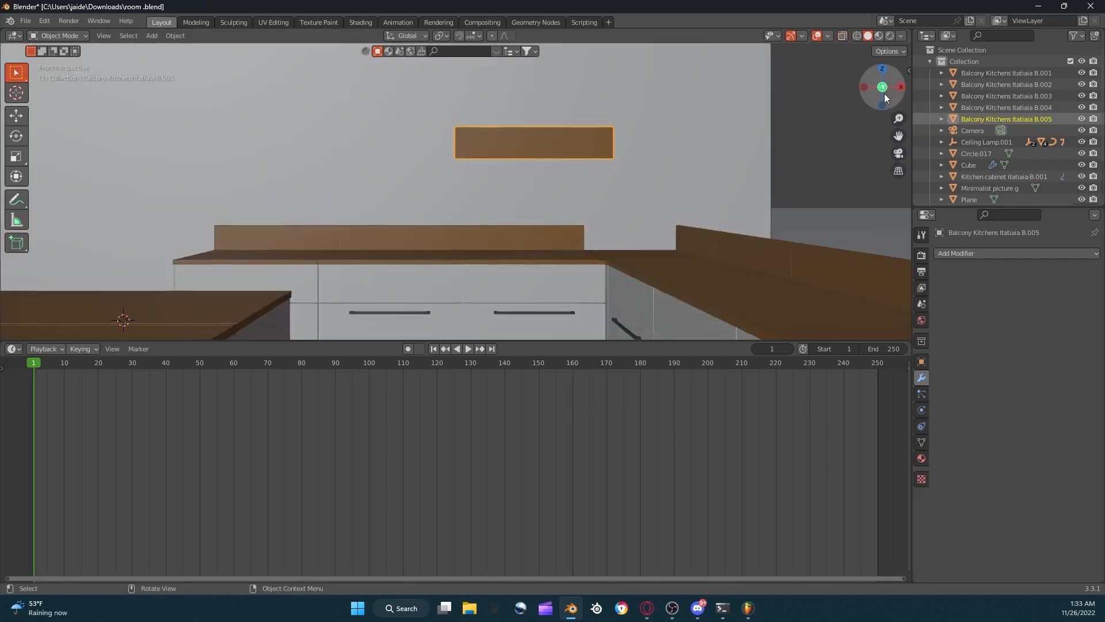
scroll(903, 129, up, 1)
drag(900, 134, 795, 133)
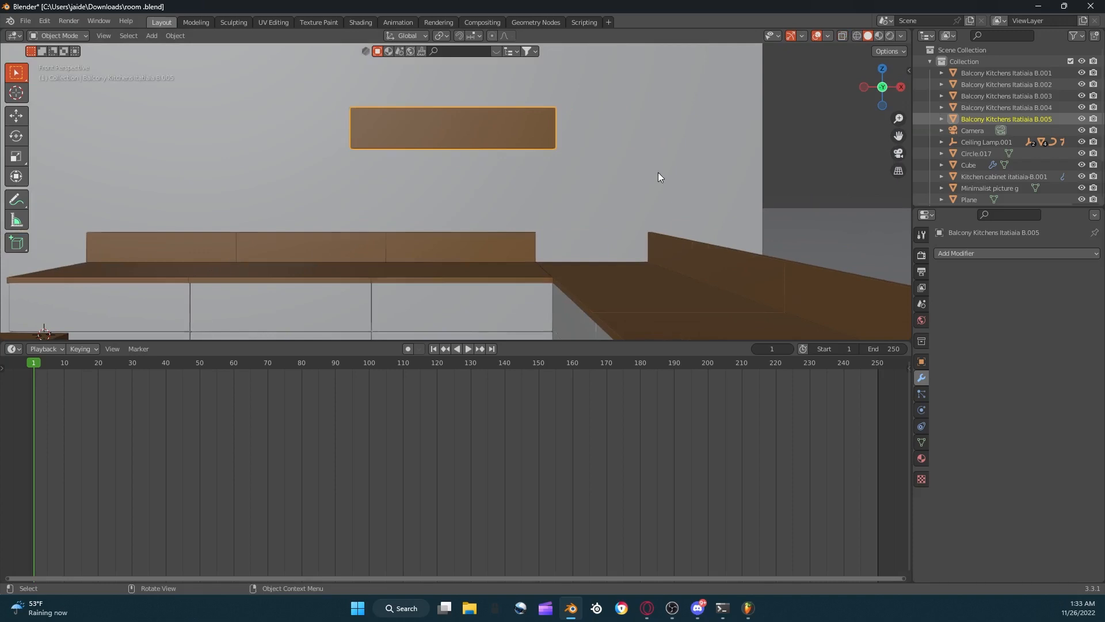
key(g)
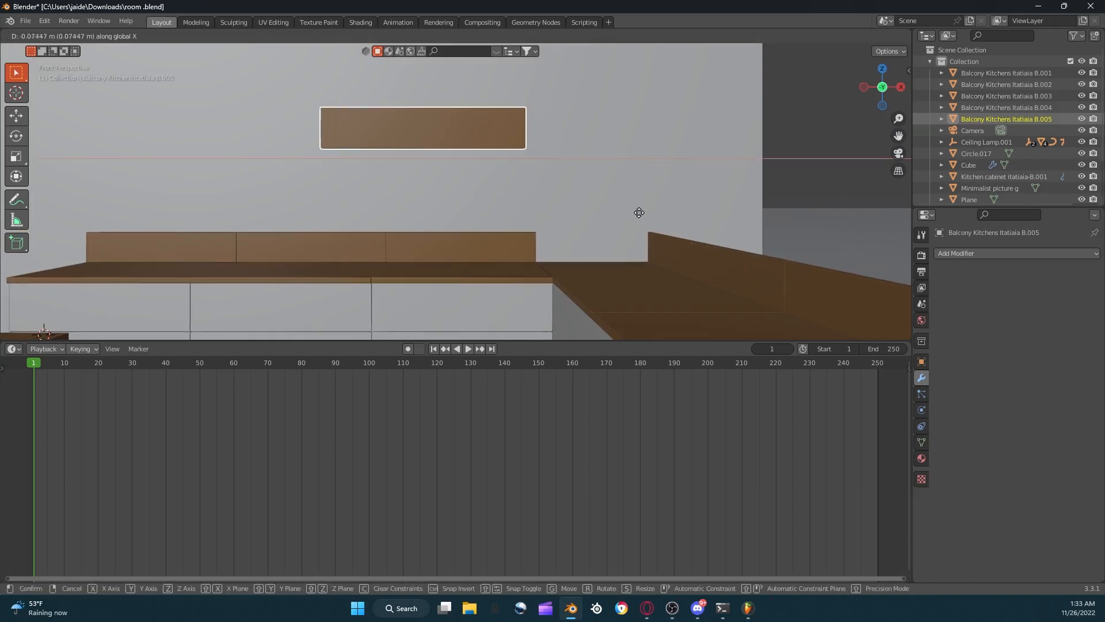
key(z)
click(636, 263)
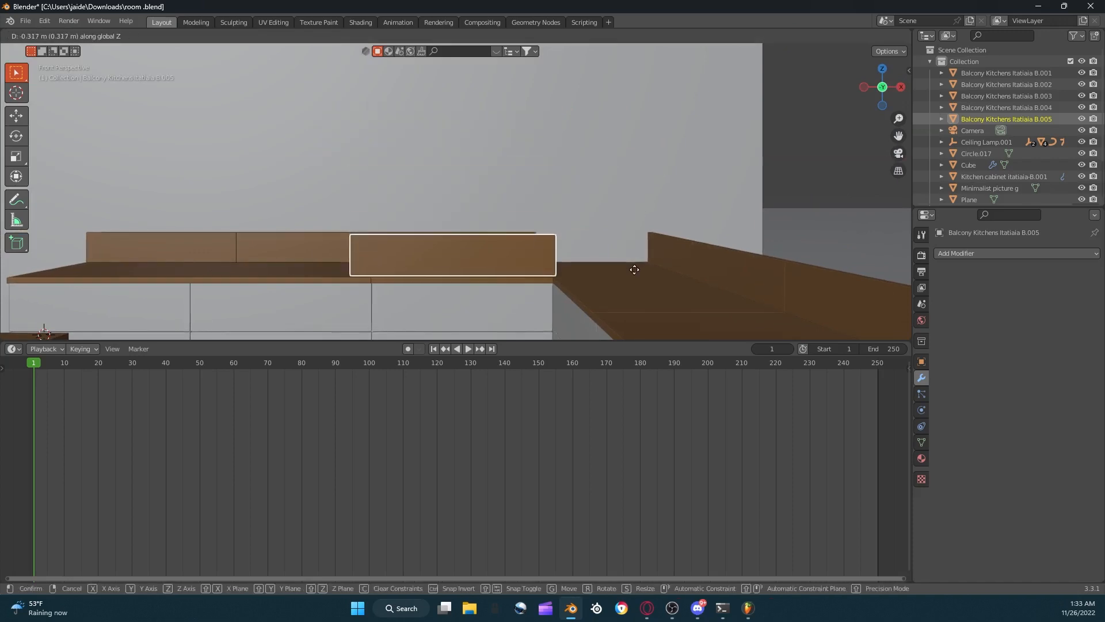
Nudge the backsplash strip slightly with a free move near the countertop's front edge.
middle_drag(654, 263, 699, 295)
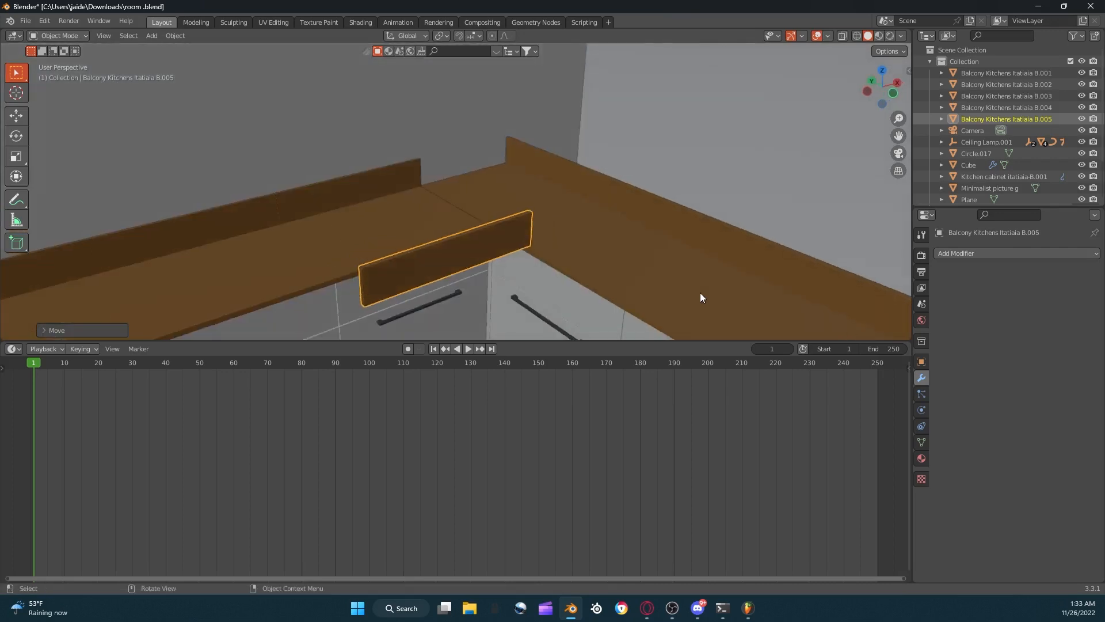
key(g)
click(502, 251)
key(g)
key(Escape)
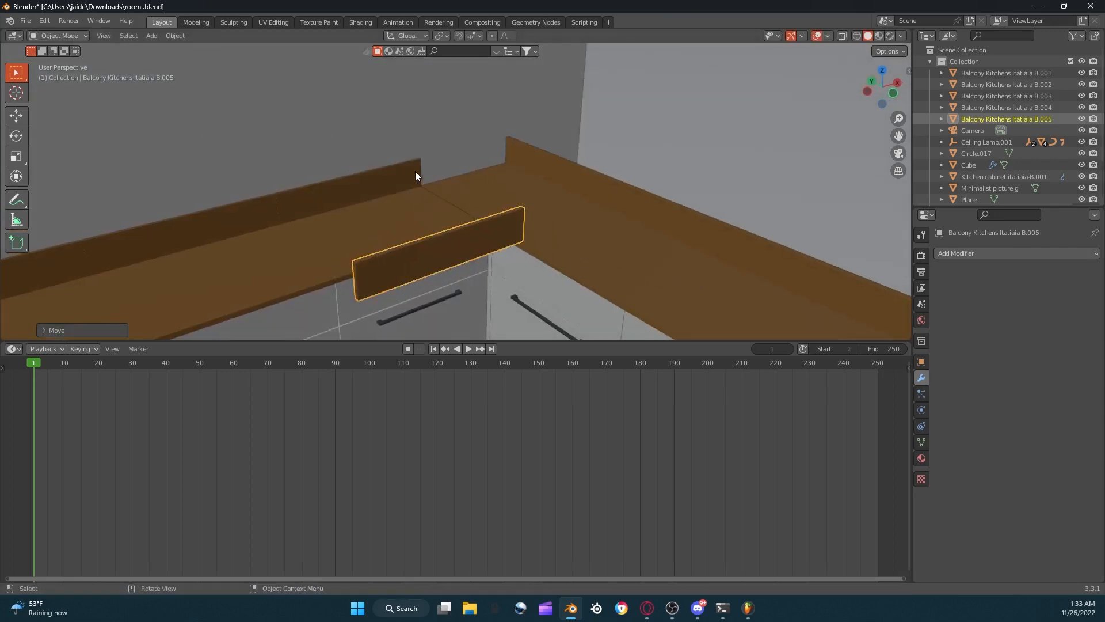
Move the backsplash strip along Y to the back of the counter, in line with the existing backsplash.
scroll(496, 185, down, 6)
scroll(496, 186, down, 4)
key(g)
key(y)
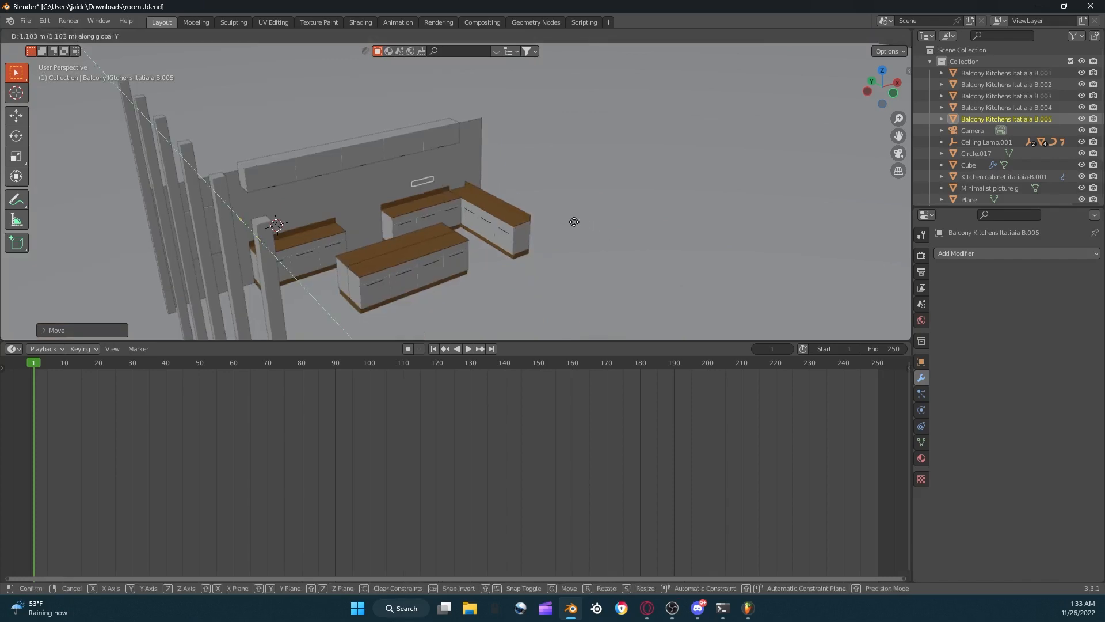
scroll(581, 222, up, 10)
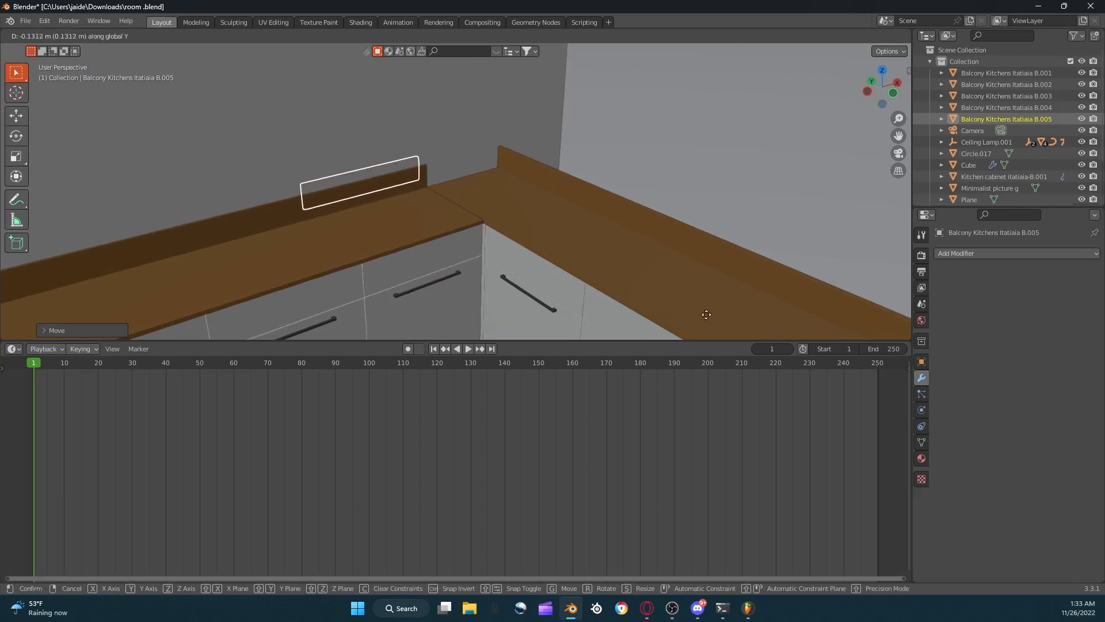
click(767, 274)
key(g)
key(y)
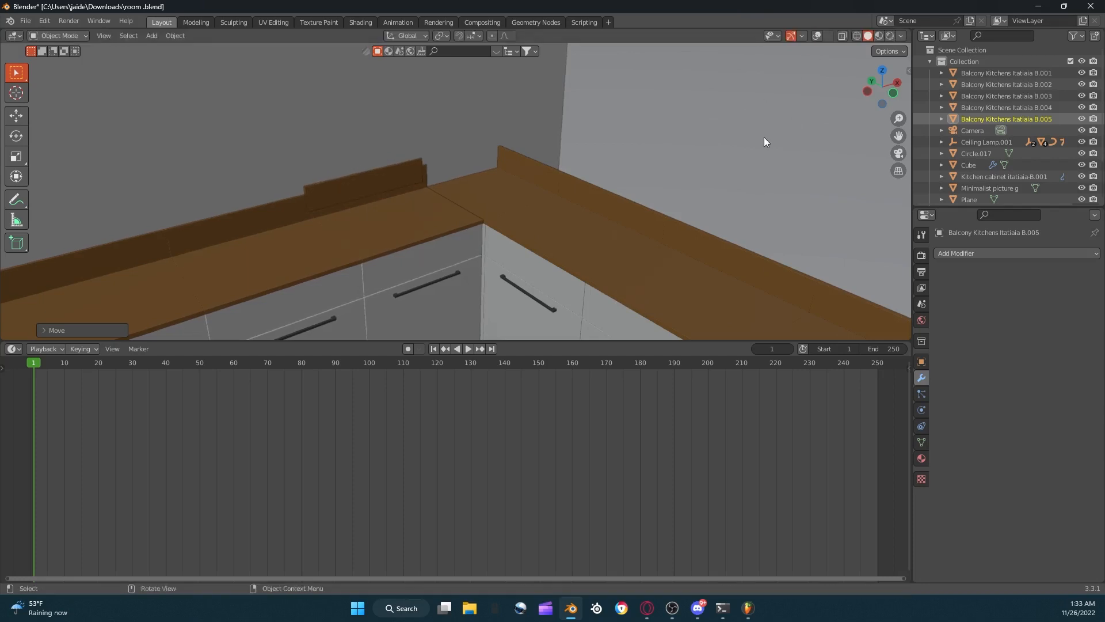
click(734, 132)
Move the backsplash strip along X into the gap at the countertop corner.
key(g)
key(x)
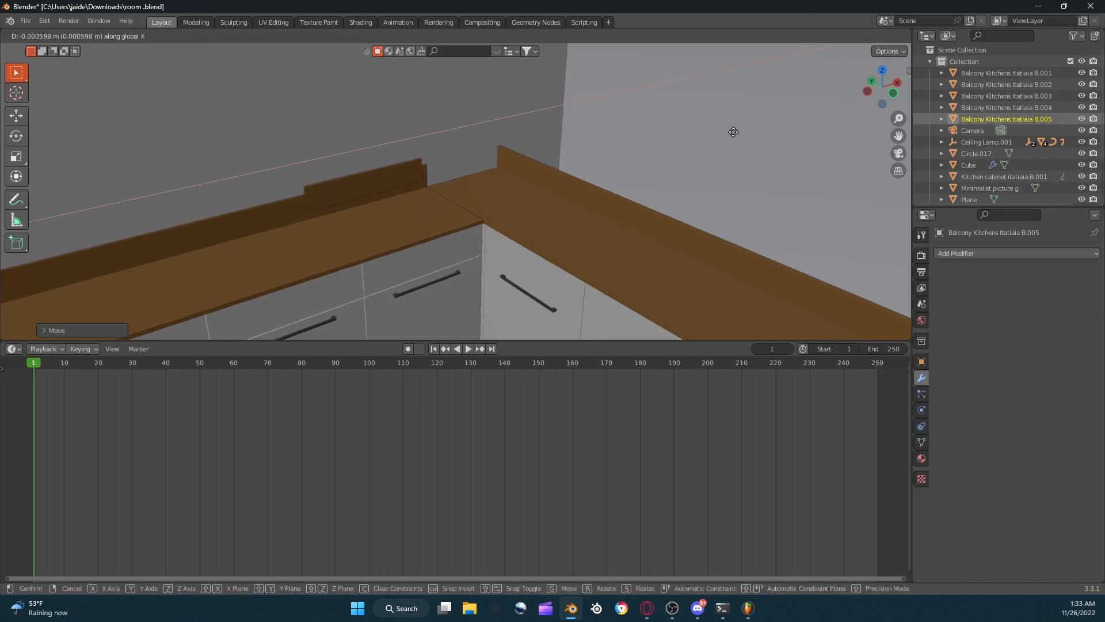
click(615, 128)
Shift the backsplash strip slightly along X so its end lines up with the end of the existing backsplash.
scroll(589, 179, up, 5)
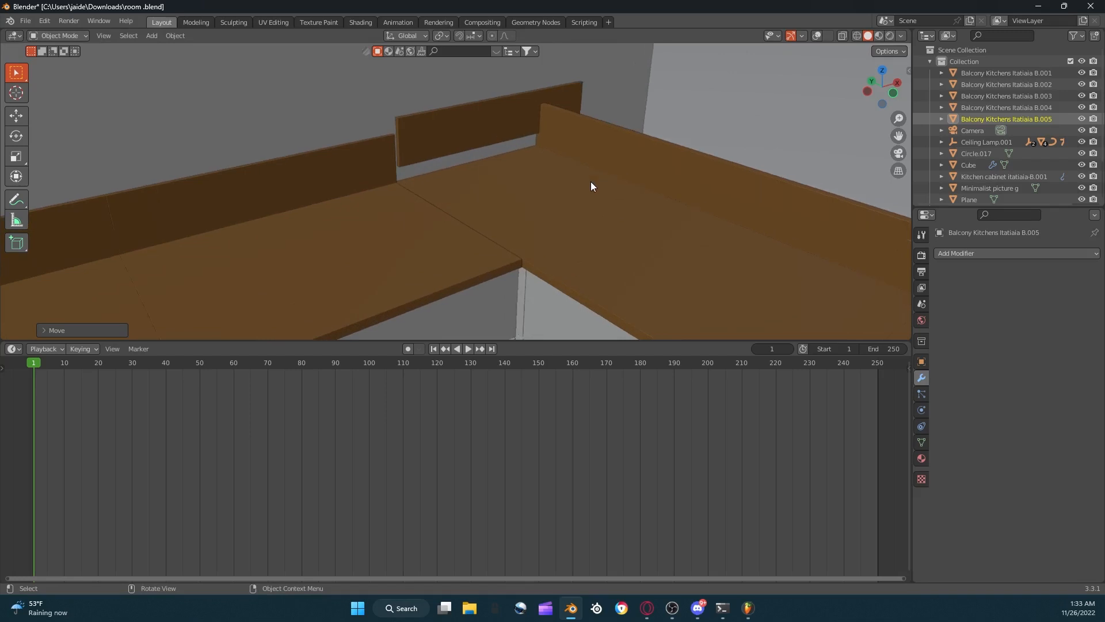
key(g)
key(y)
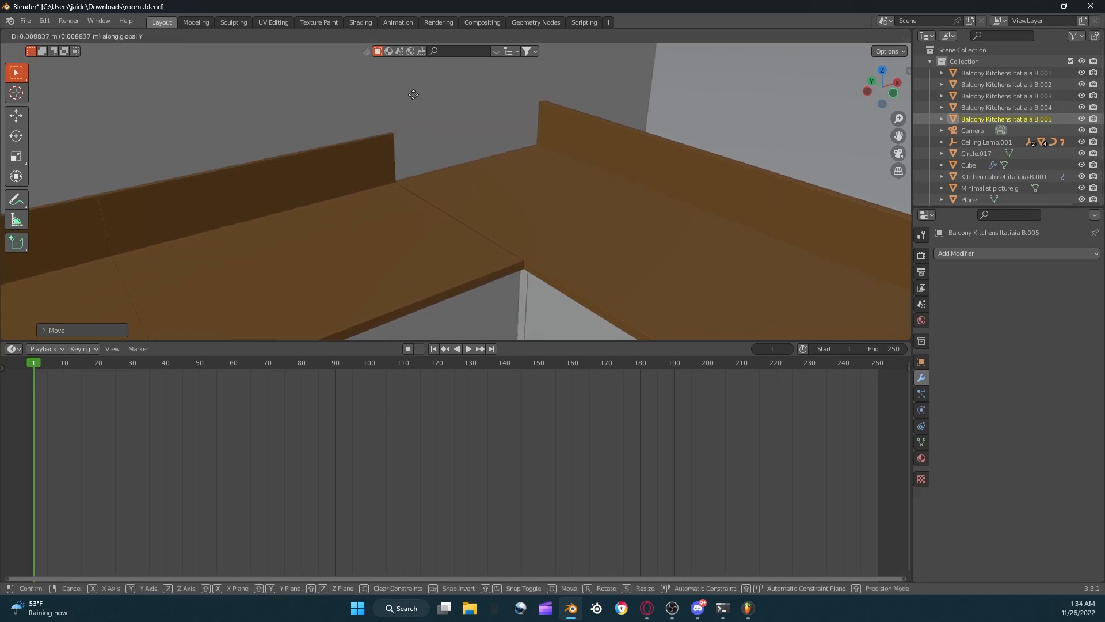
key(x)
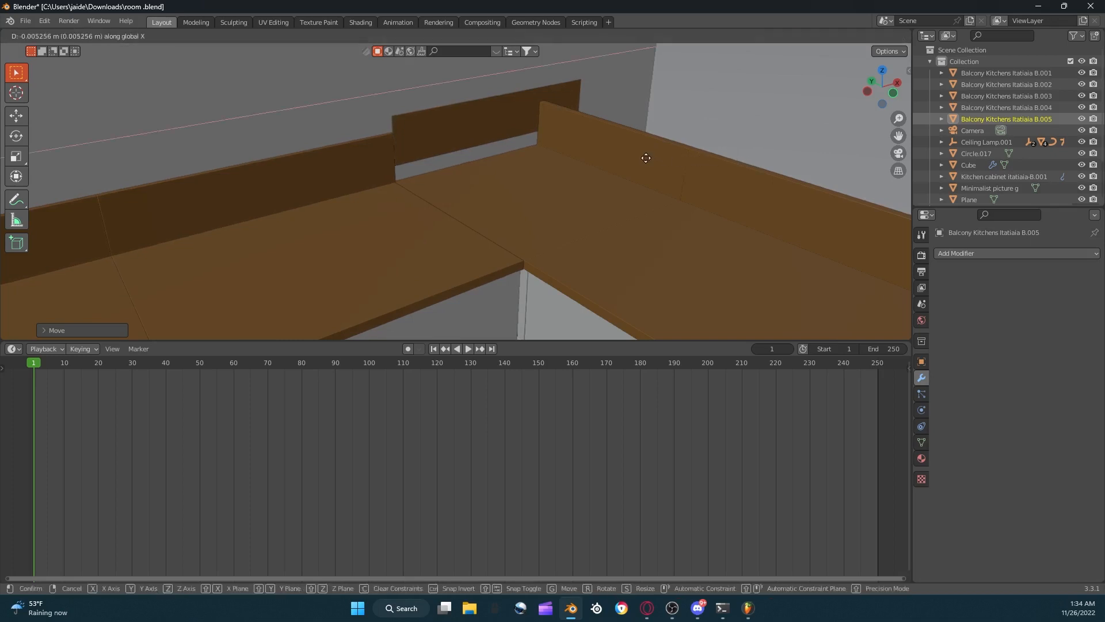
click(603, 150)
Lower the backsplash strip along Z to about 0.679 m and display its object transform values.
middle_drag(549, 139, 499, 145)
key(g)
key(x)
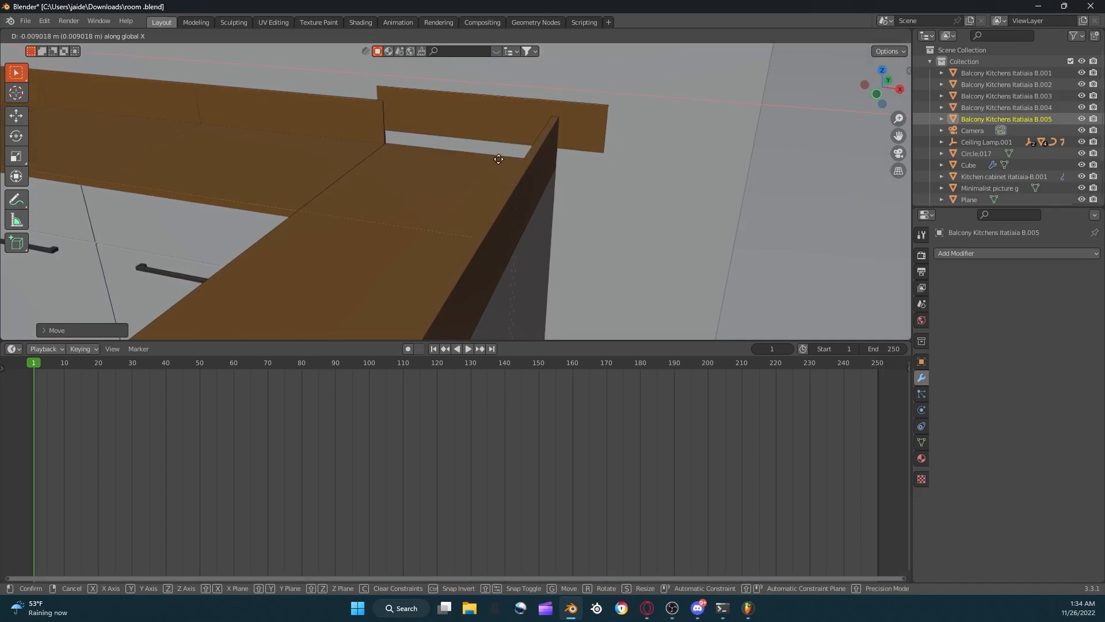
key(z)
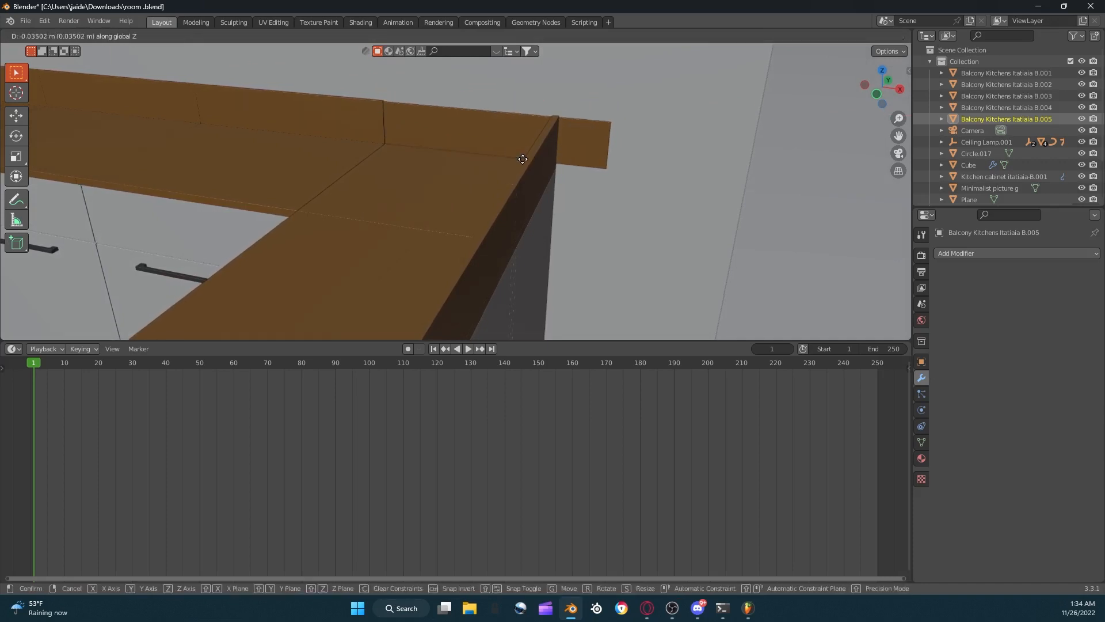
click(520, 158)
click(921, 362)
click(1068, 312)
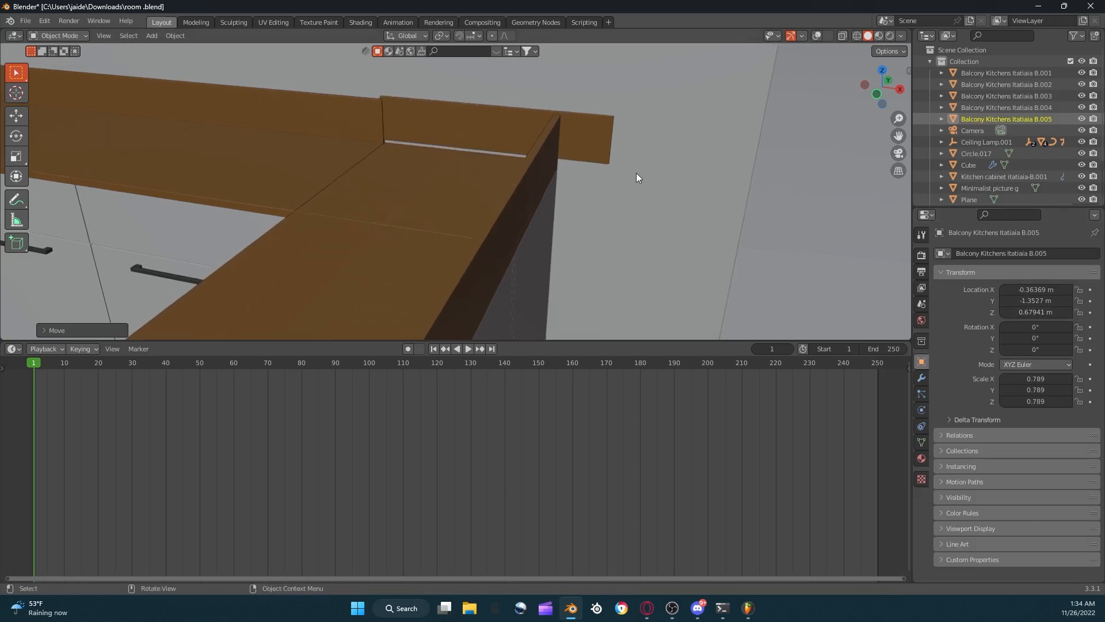
Fine-tune the backsplash strip's height along Z to about 0.672 m so it rests on the countertop.
key(g)
key(z)
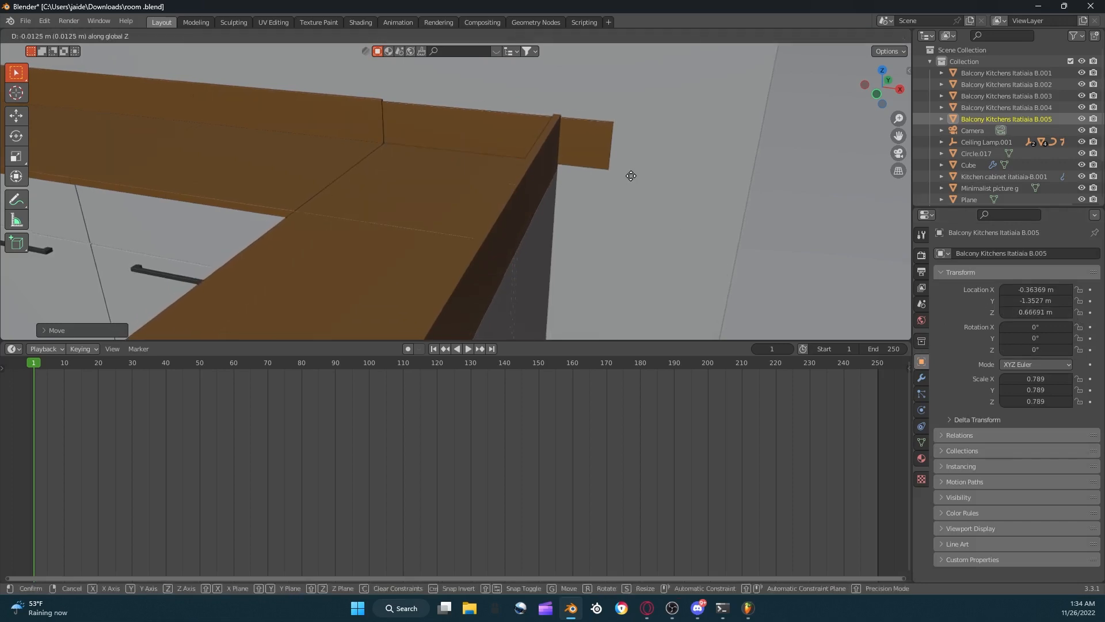
click(633, 174)
key(z)
key(Escape)
key(g)
key(z)
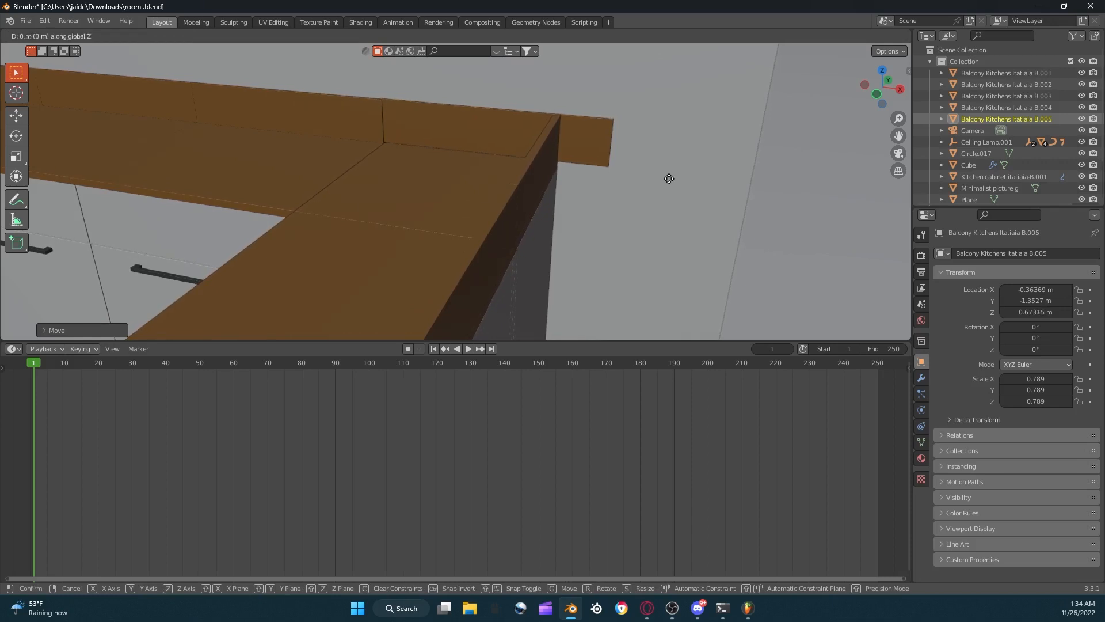
click(672, 179)
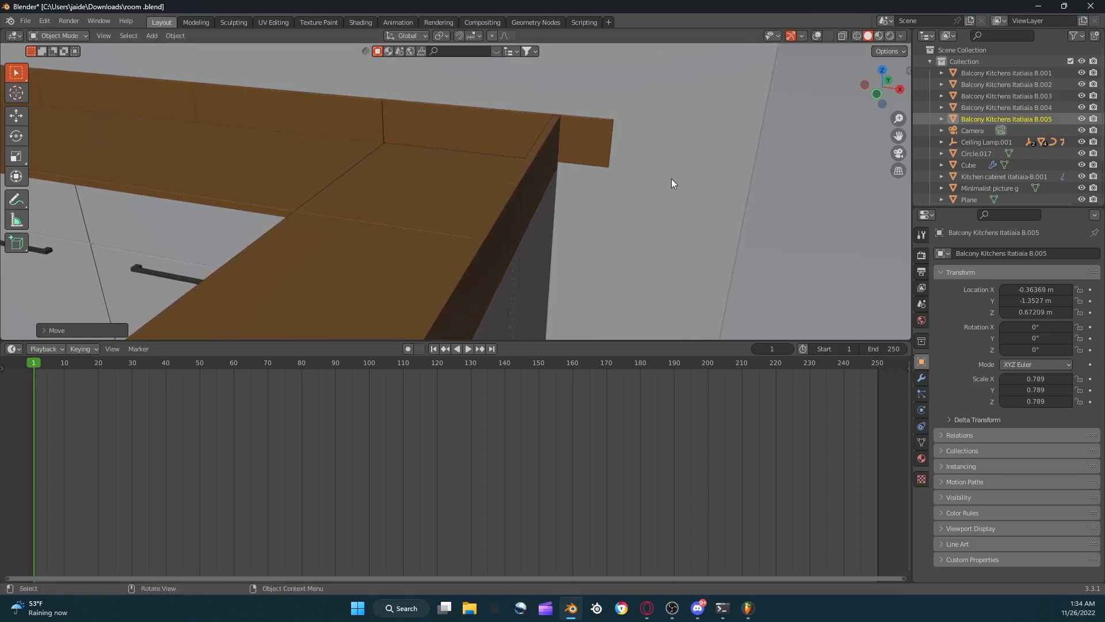
Move the backsplash strip along X to about -0.365 m, closing the seam with the adjoining backsplash.
key(g)
key(x)
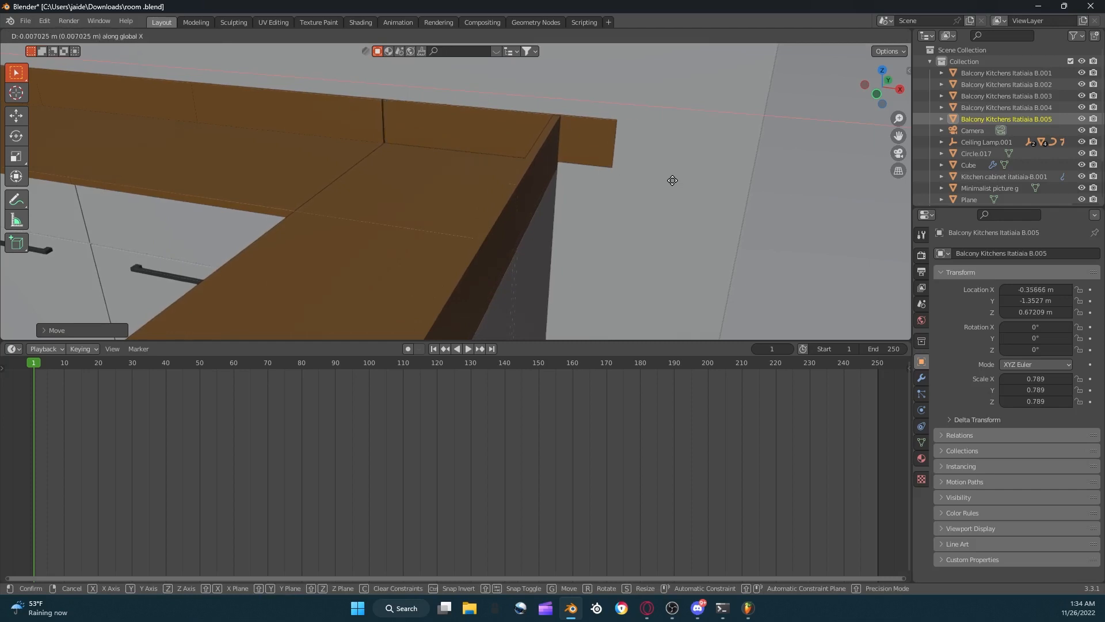
click(672, 180)
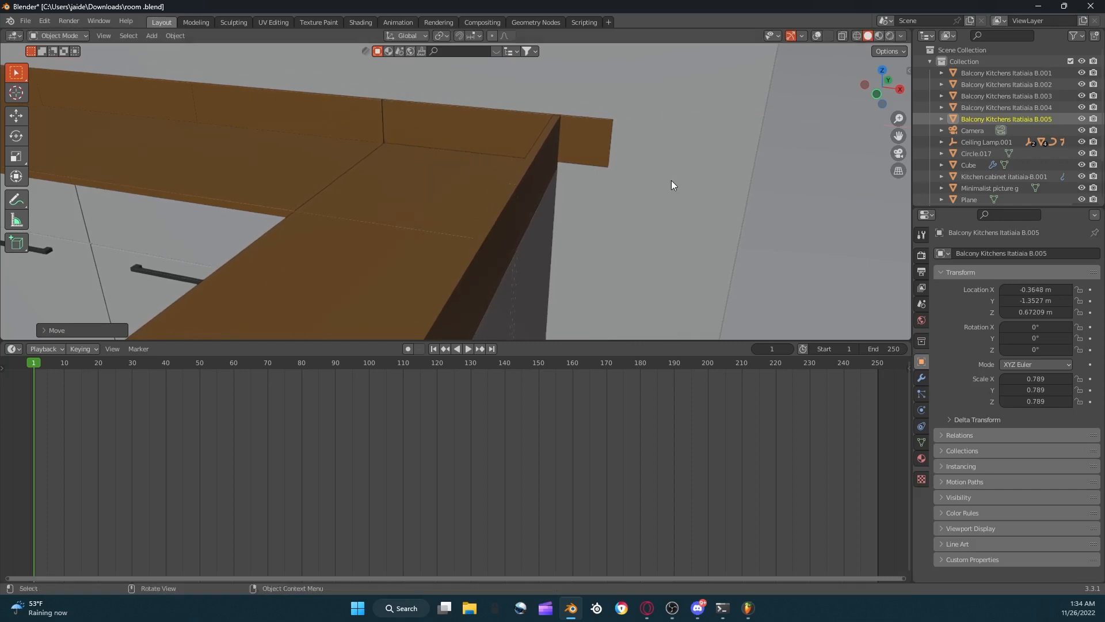
key(g)
key(x)
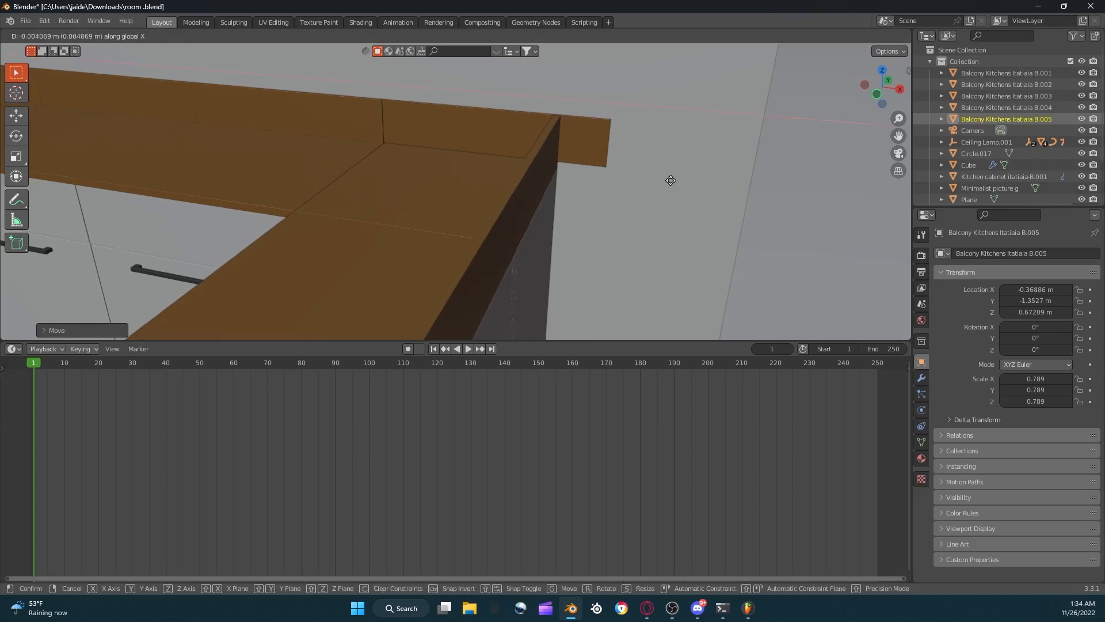
click(671, 181)
key(ctrl+z)
Move the backsplash strip along Y to about -1.357 m so its face is flush with the existing backsplash.
key(g)
key(y)
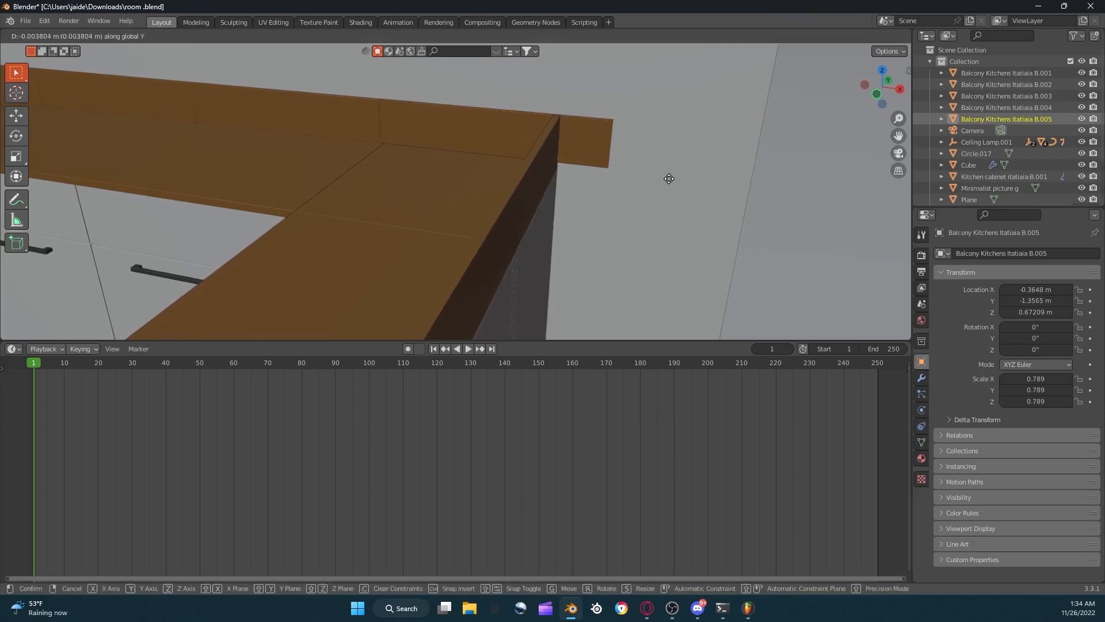
click(669, 179)
middle_drag(672, 178, 743, 173)
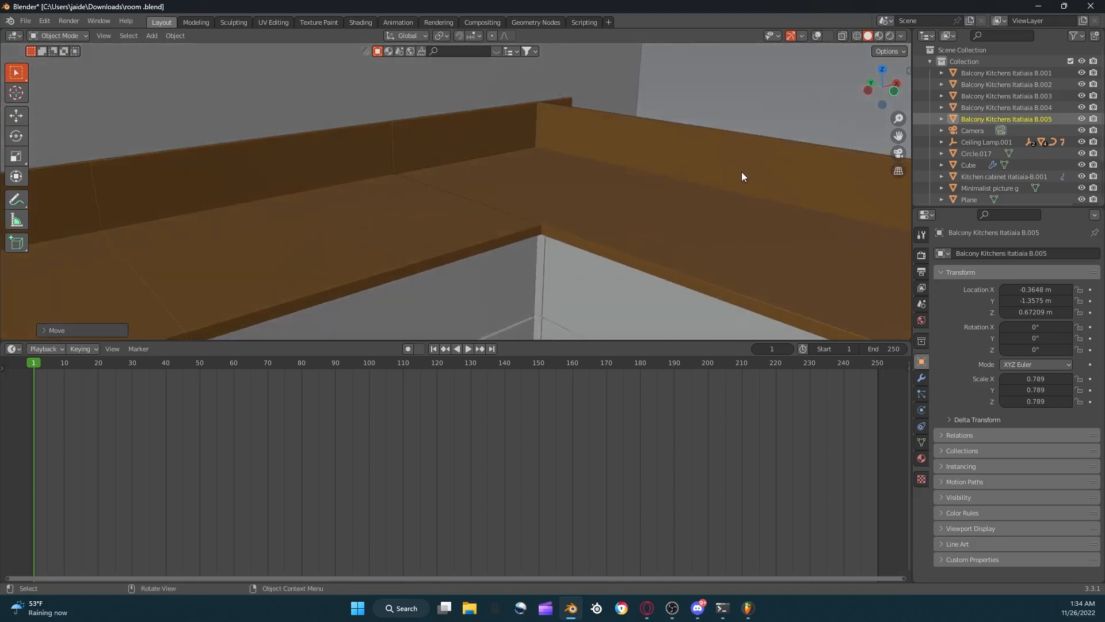
key(g)
key(y)
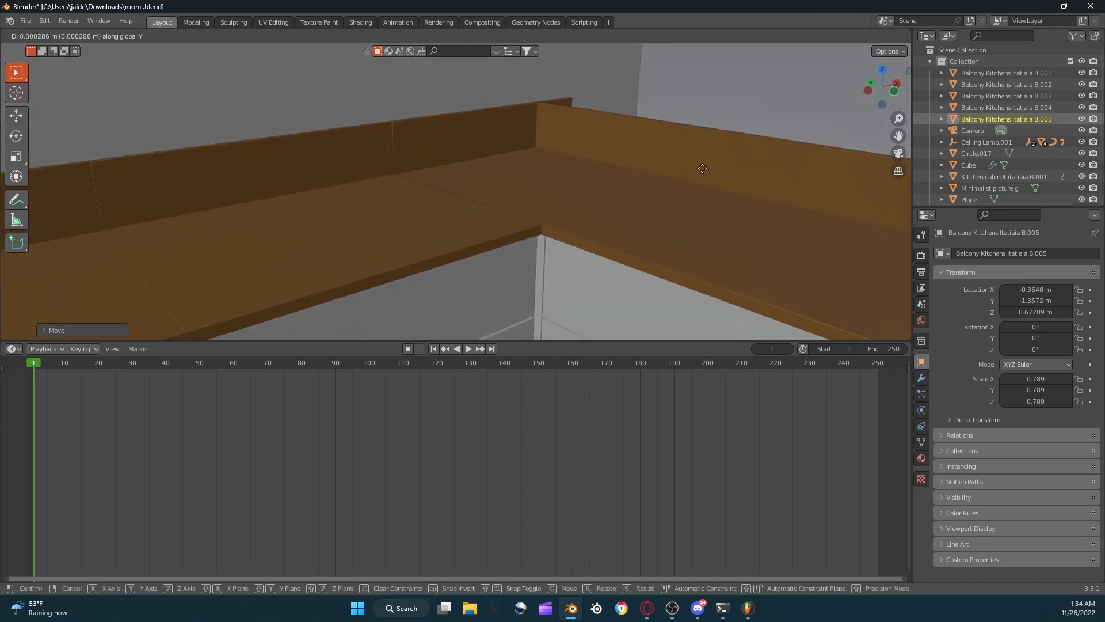
click(702, 168)
scroll(706, 162, down, 1)
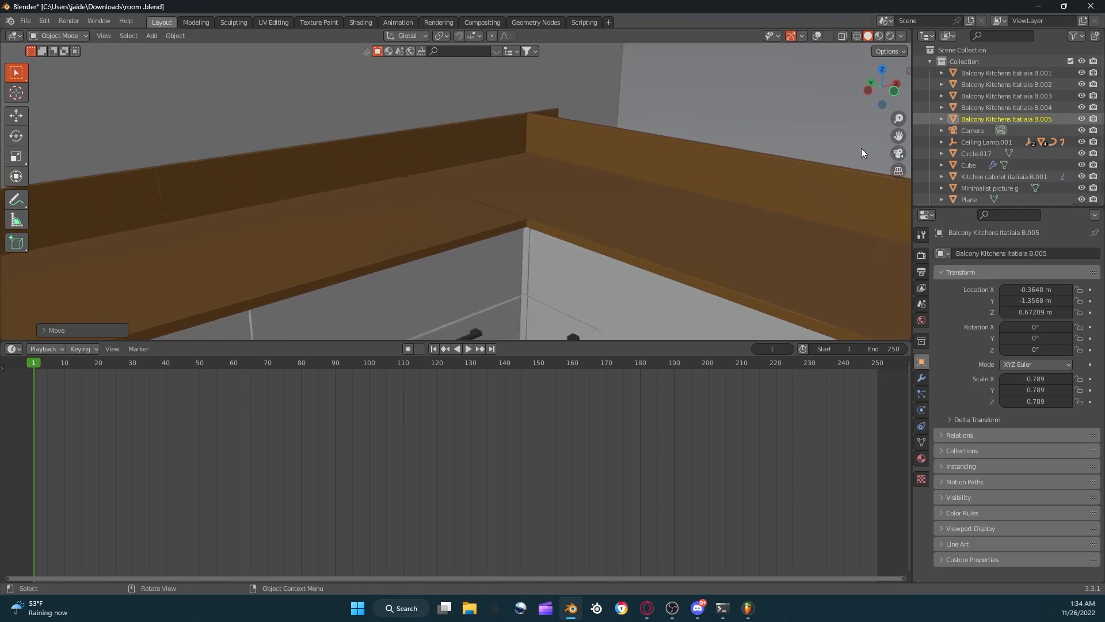
Examine the kitchen through the camera and from afar, going through the scene objects one by one to identify them.
click(898, 153)
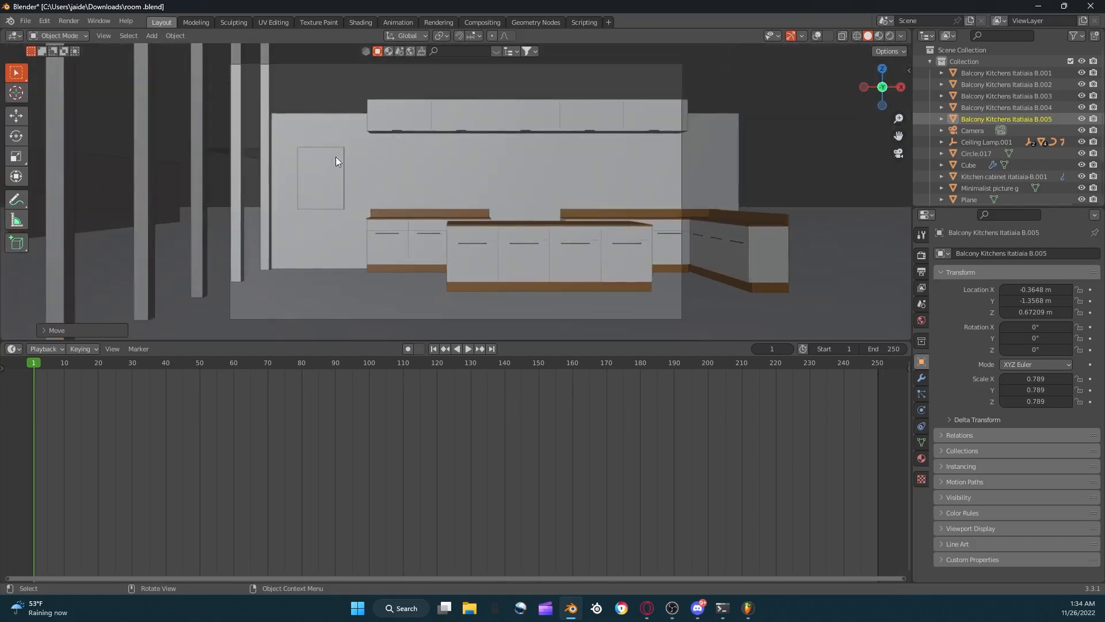
scroll(336, 156, down, 2)
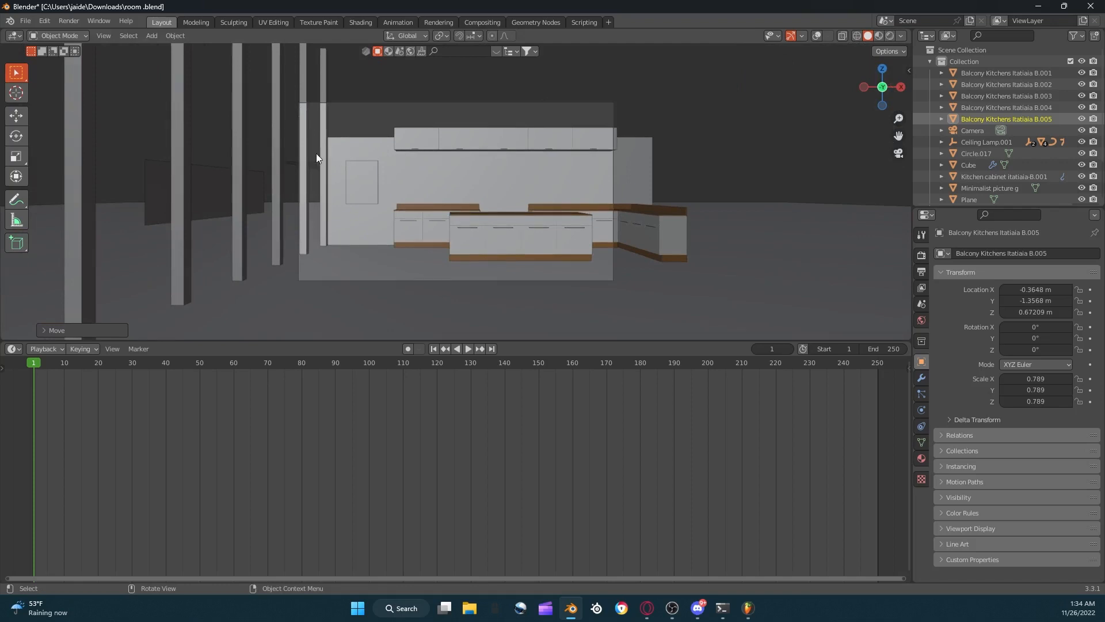
key(KP_0)
scroll(447, 141, down, 4)
middle_drag(404, 138, 356, 149)
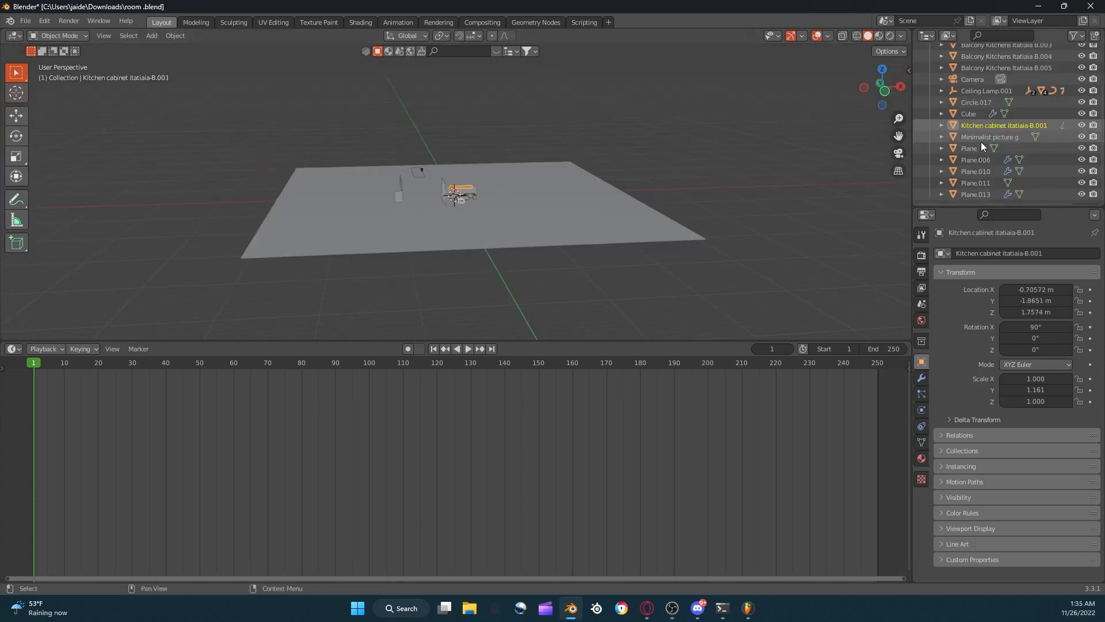
click(981, 142)
click(975, 160)
click(976, 171)
click(976, 182)
scroll(1003, 79, up, 3)
click(998, 81)
click(997, 96)
click(991, 120)
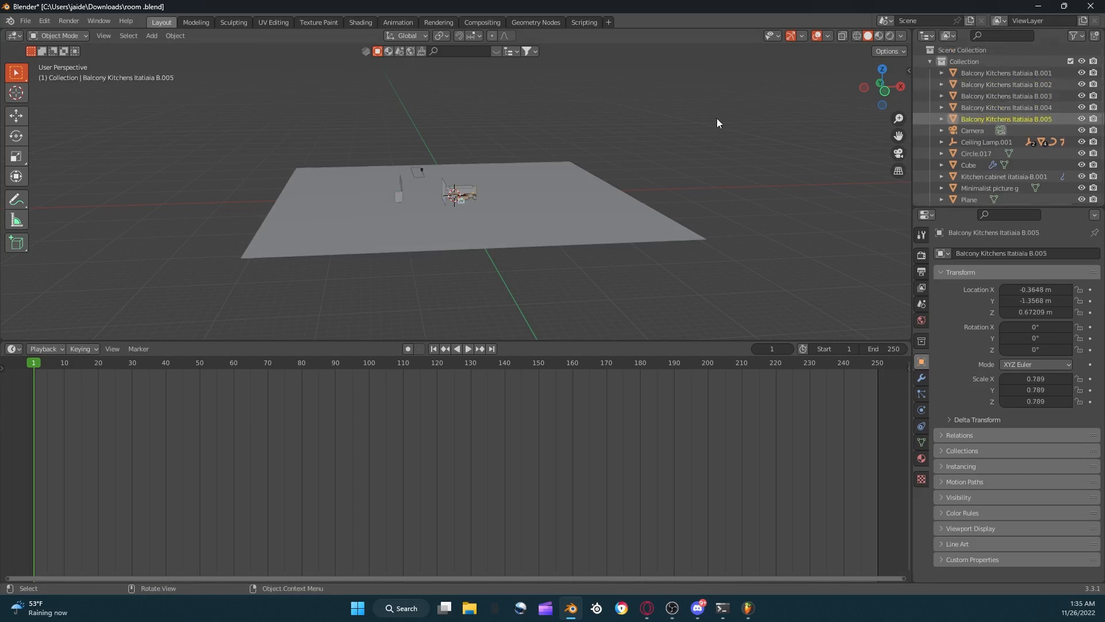
Select the horizontal ceiling plane Plane.006 and move it in top view to the kitchen area, at about X 3.39 m, Y 2.97 m.
scroll(719, 119, up, 6)
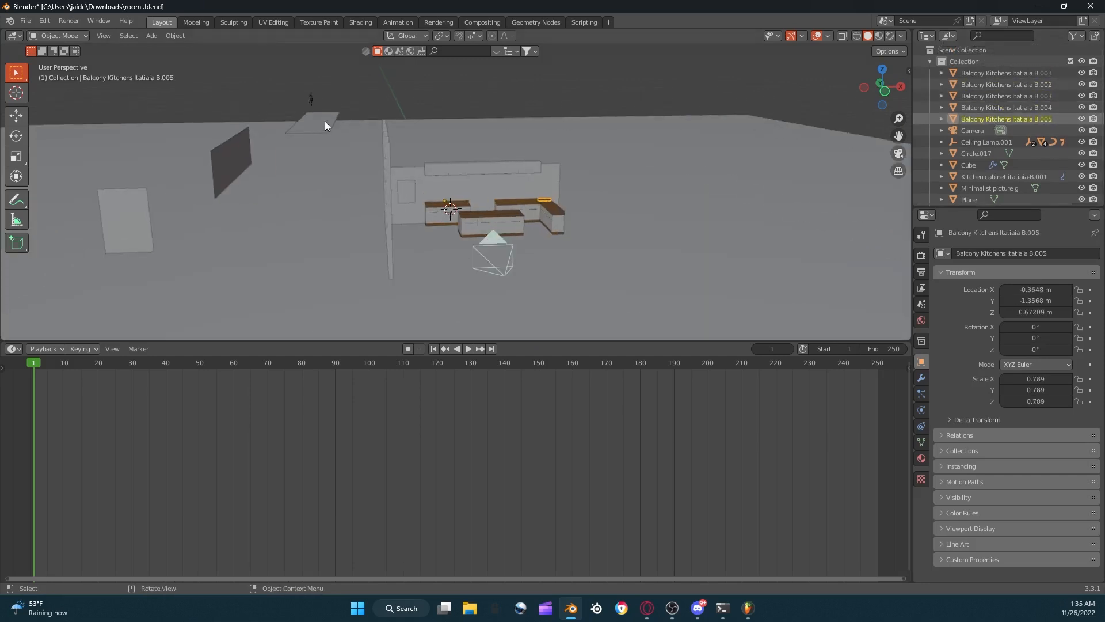
click(319, 123)
click(883, 70)
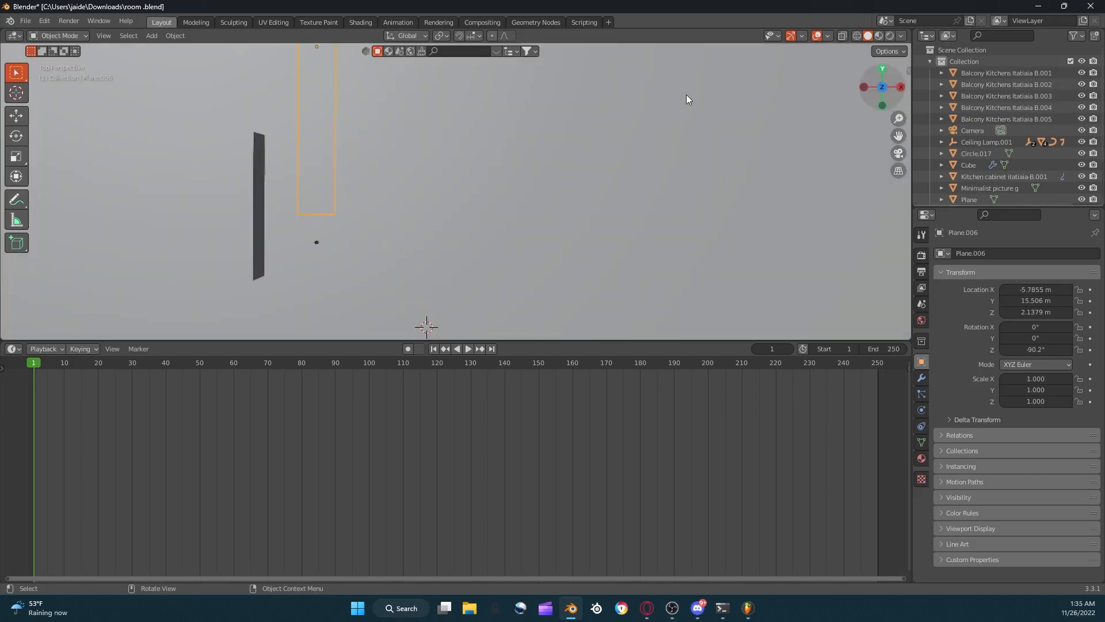
scroll(650, 101, down, 4)
key(g)
click(698, 209)
Move the ceiling plane in top view to the row of posts beside the kitchen, at about Y -2.83 m.
drag(897, 135, 904, 8)
scroll(852, 157, up, 3)
scroll(845, 160, up, 2)
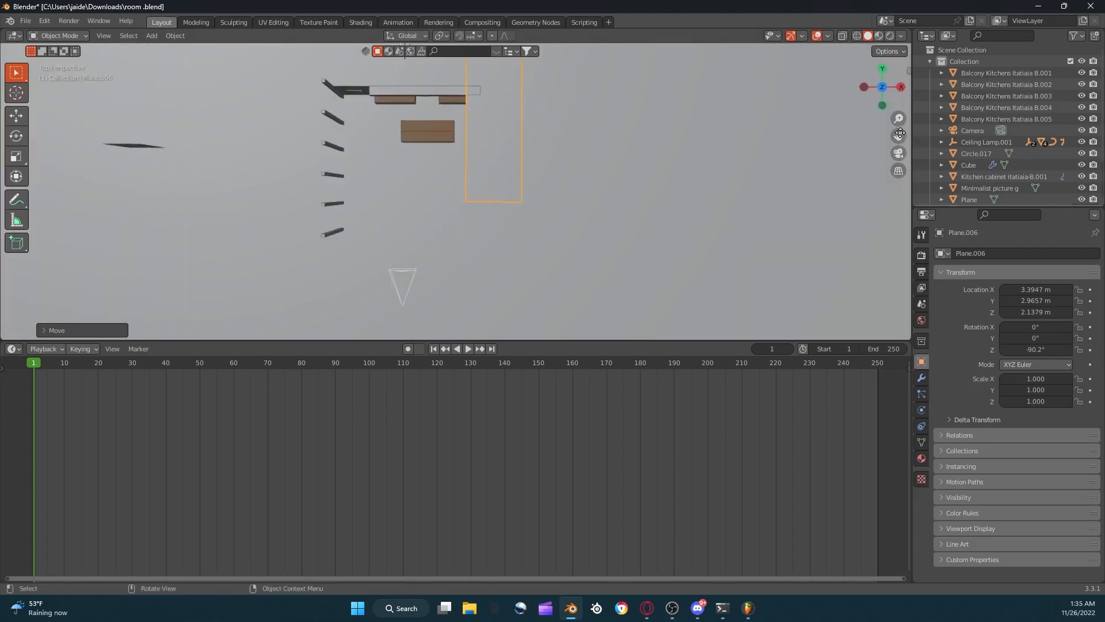
drag(898, 136, 924, 149)
key(g)
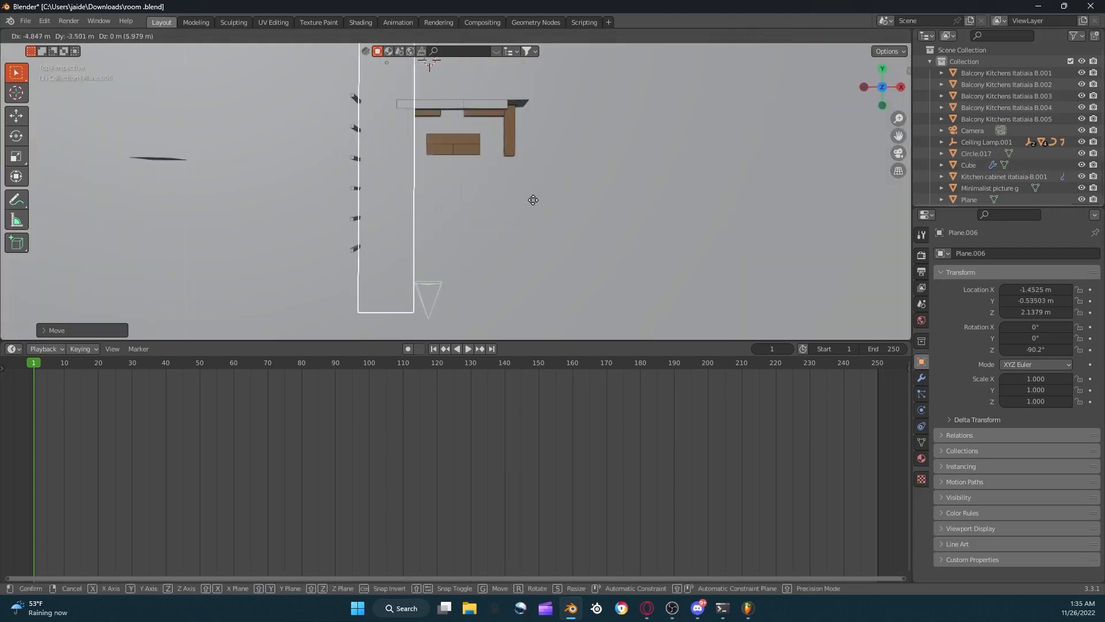
click(548, 257)
Shift the ceiling plane about 0.12 m along X so its long edge lines up with the row of posts.
drag(898, 136, 998, 126)
key(g)
key(x)
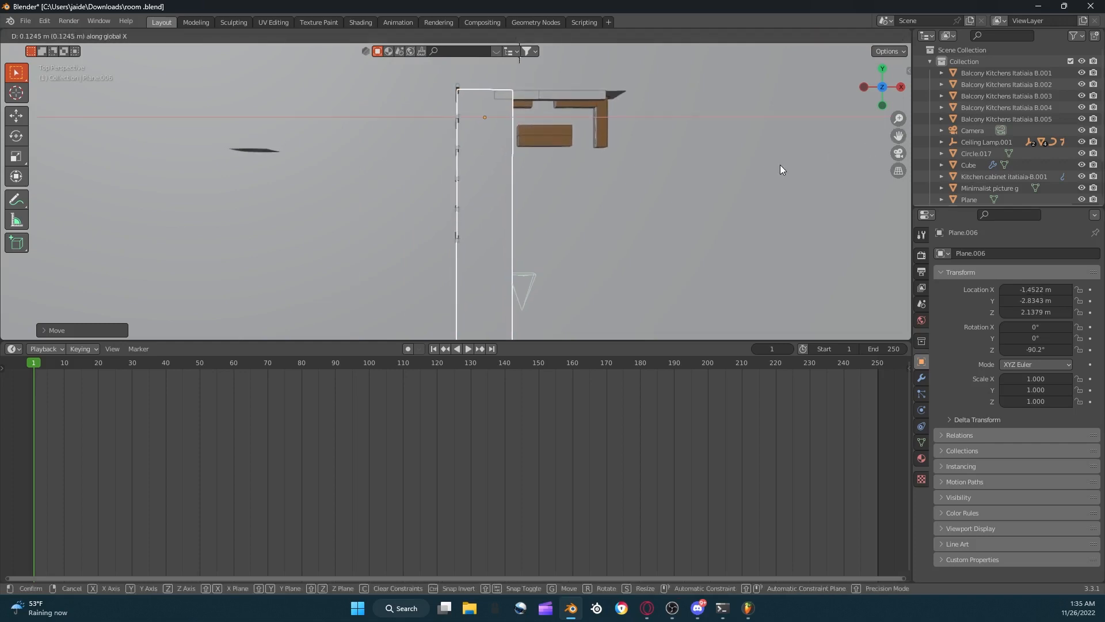
click(779, 165)
In camera view, hide the viewport overlays and raise the ceiling plane along Z to about 2.17 m.
click(891, 151)
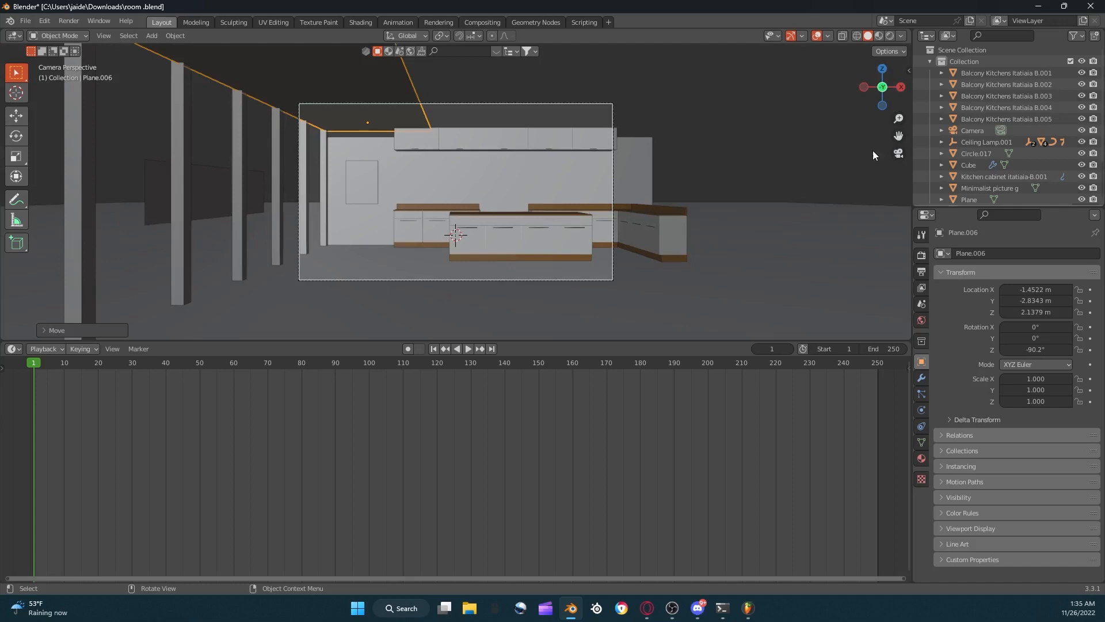
scroll(699, 153, up, 1)
click(817, 36)
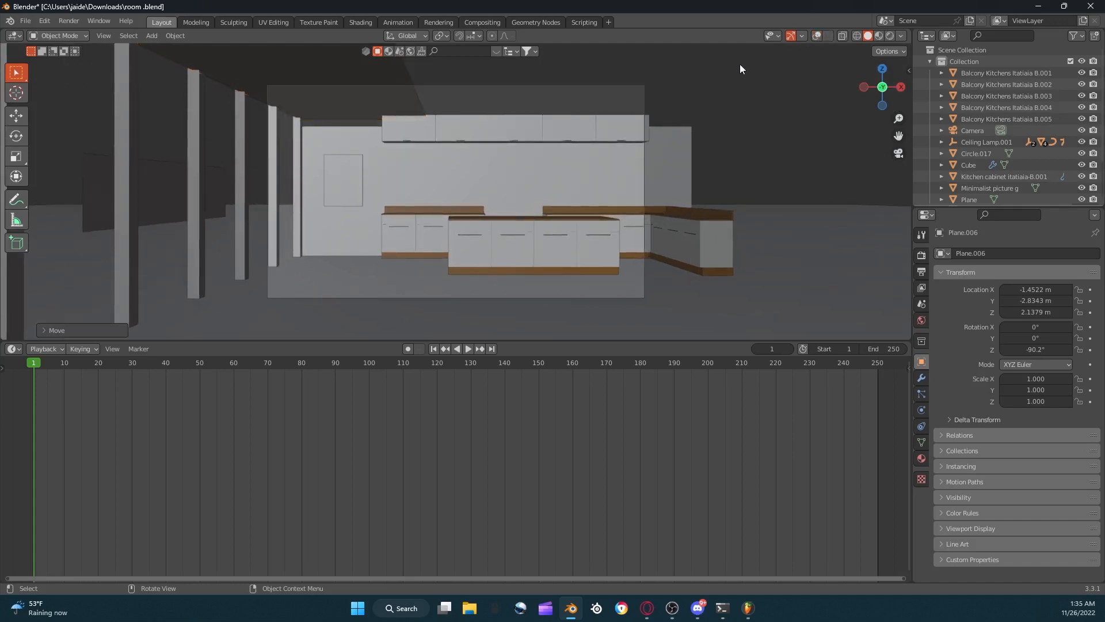
key(g)
key(z)
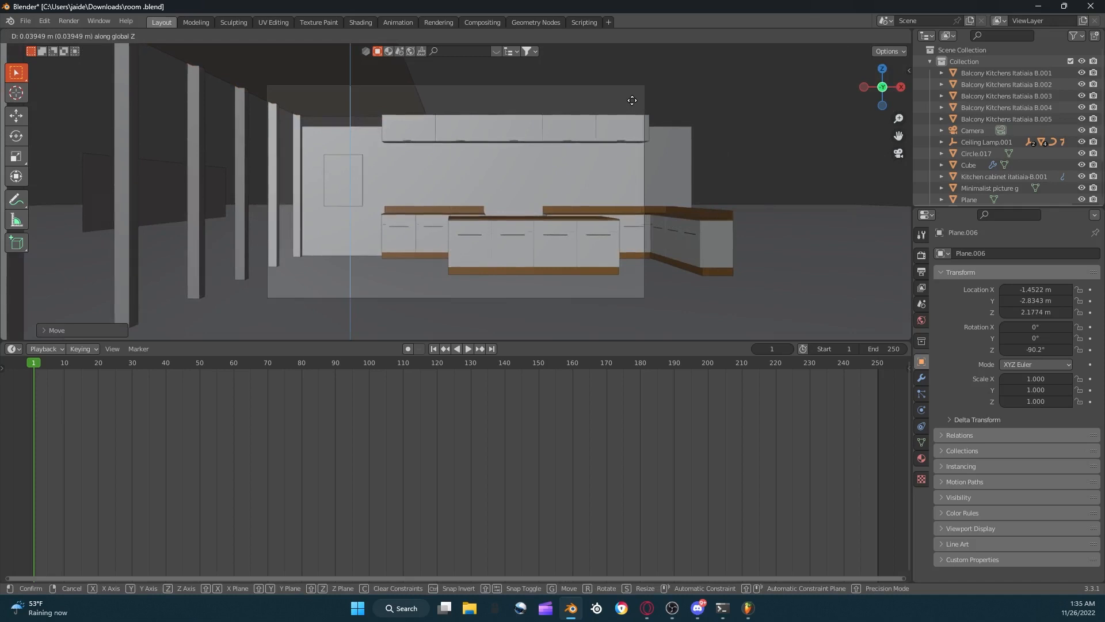
click(623, 112)
middle_drag(624, 114, 624, 117)
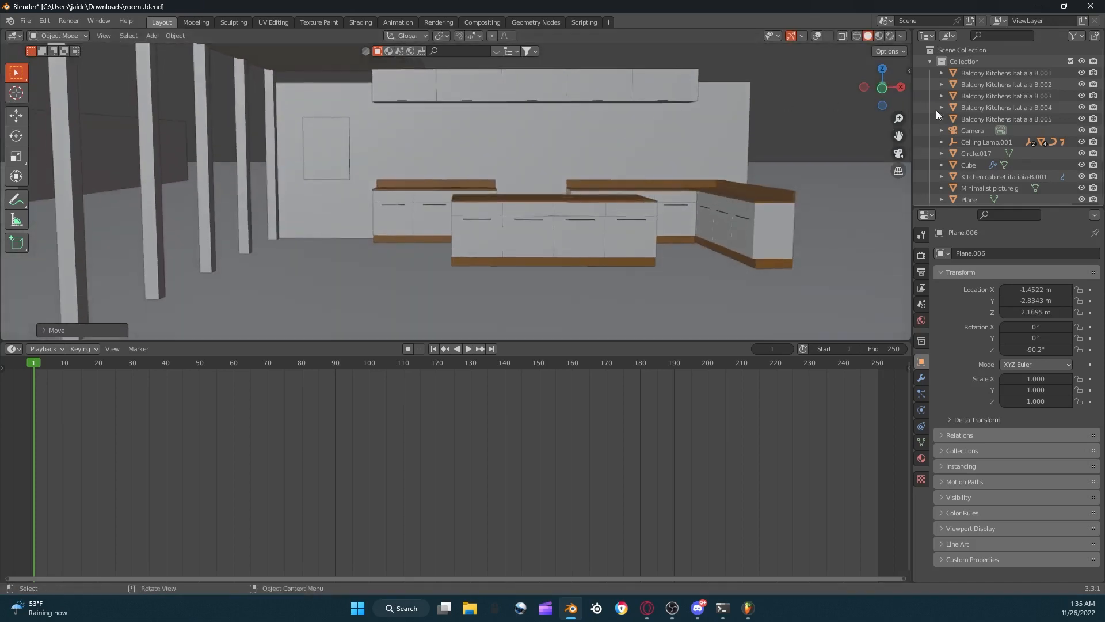
Set the count of the ceiling plane's Array modifier to 2.
click(898, 153)
scroll(602, 153, up, 4)
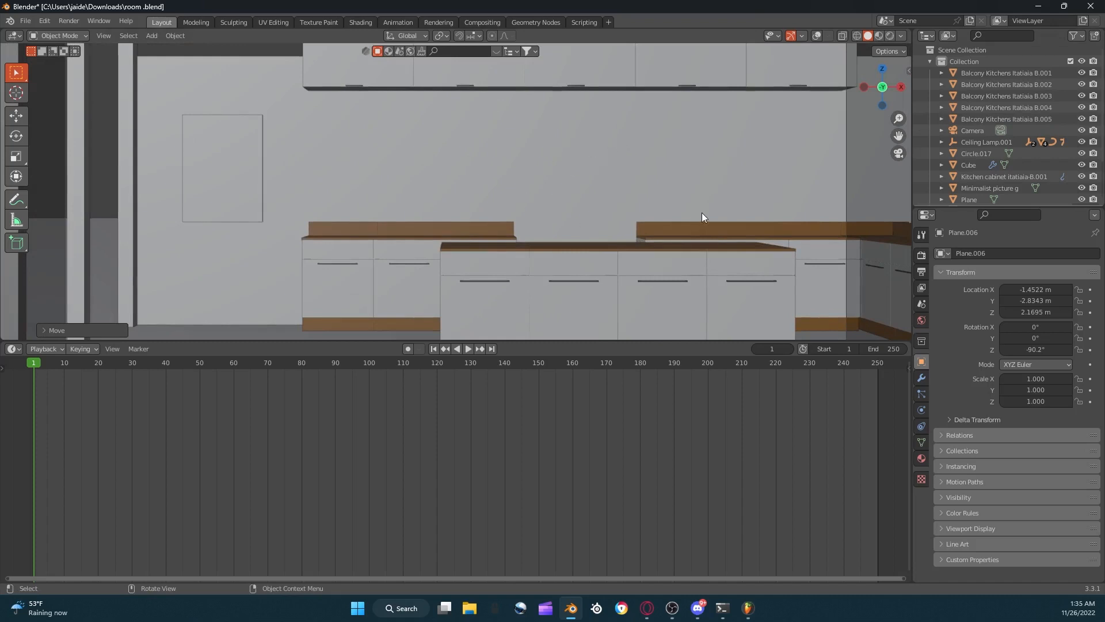
scroll(425, 153, down, 2)
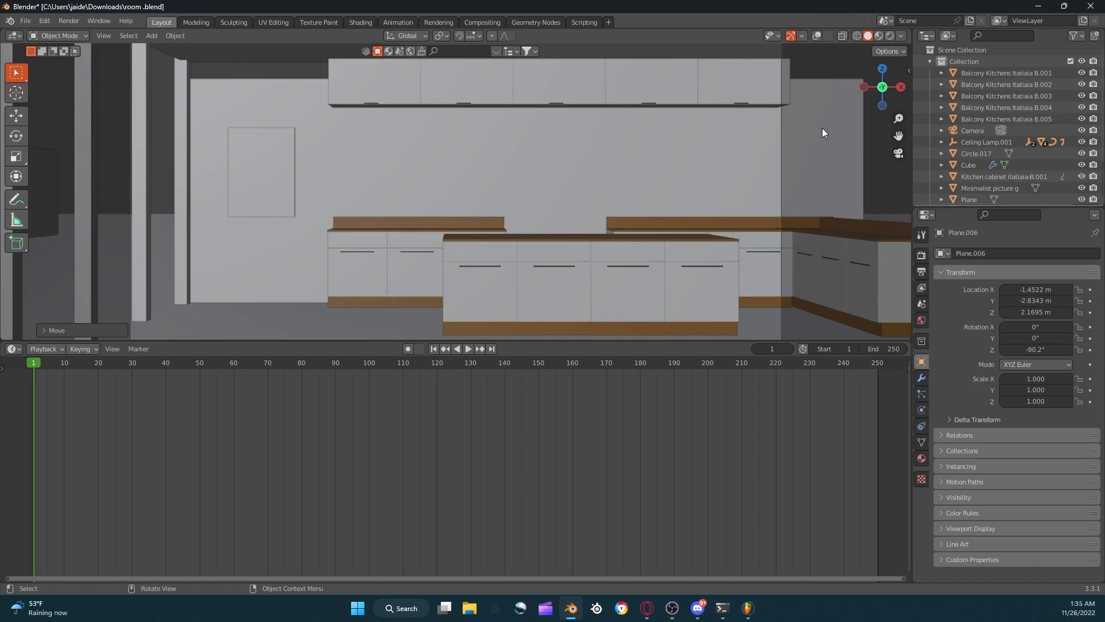
scroll(803, 126, down, 1)
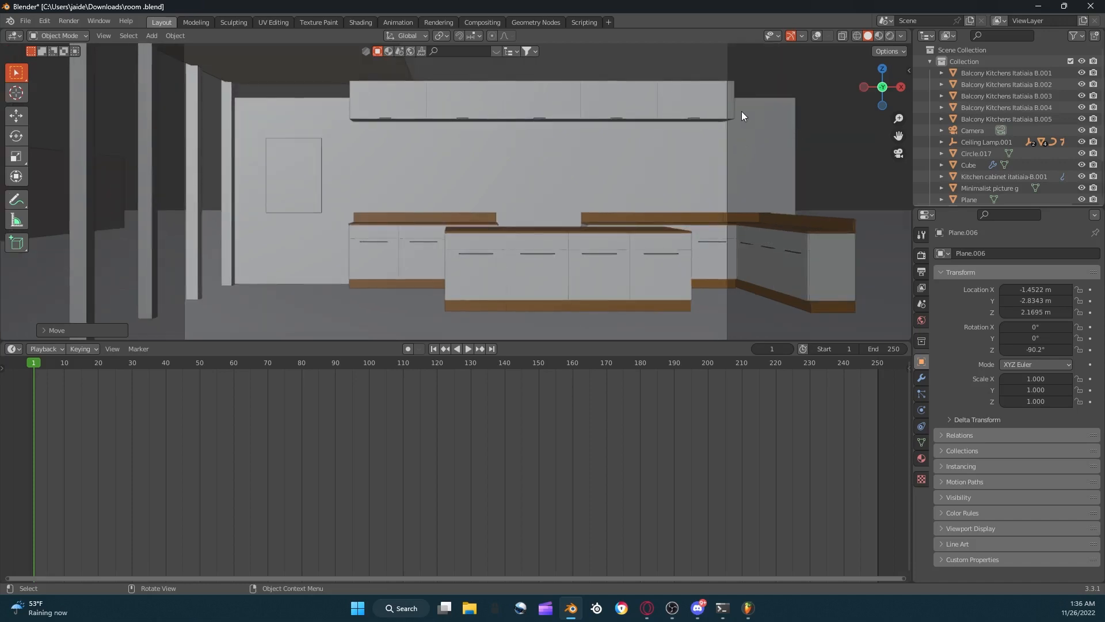
click(921, 377)
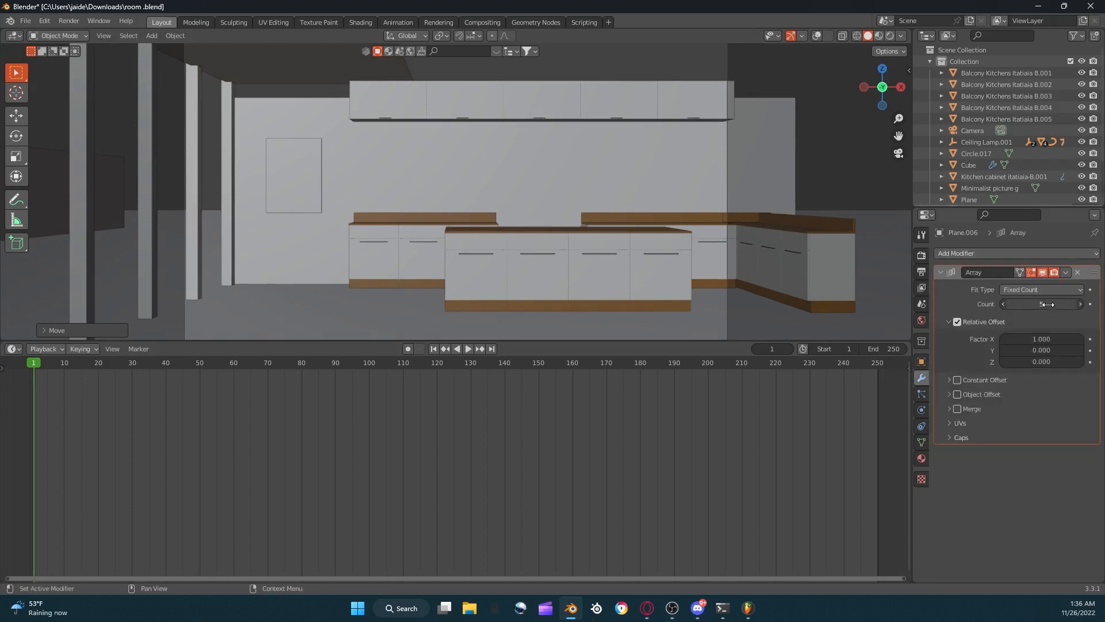
scroll(846, 262, down, 6)
click(1003, 305)
click(1004, 306)
click(1004, 306)
click(1004, 306)
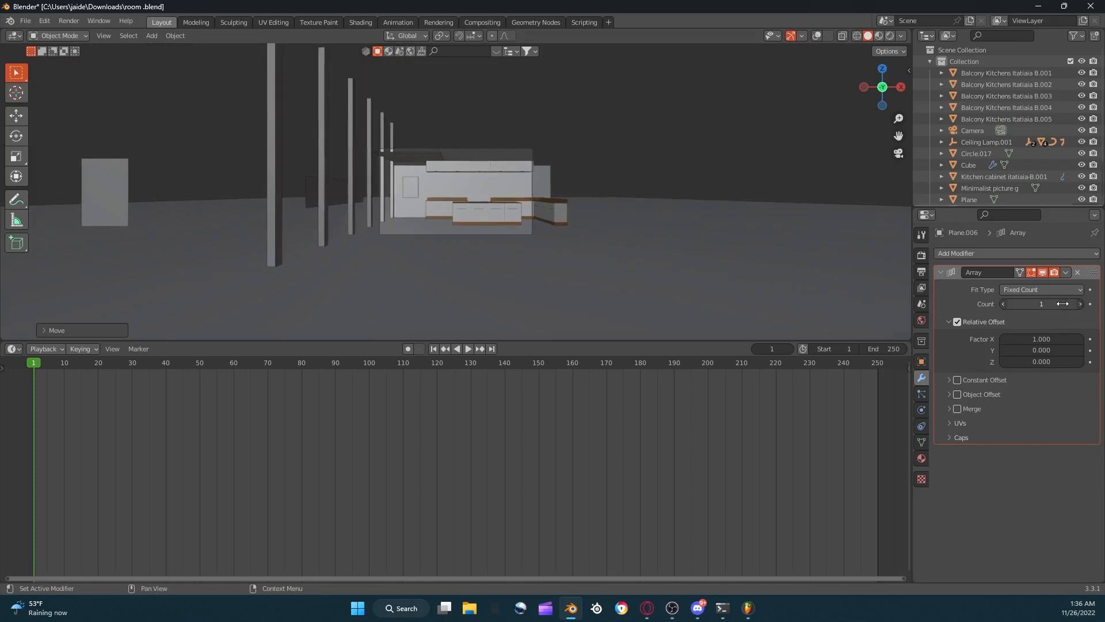
click(1080, 303)
scroll(840, 222, up, 3)
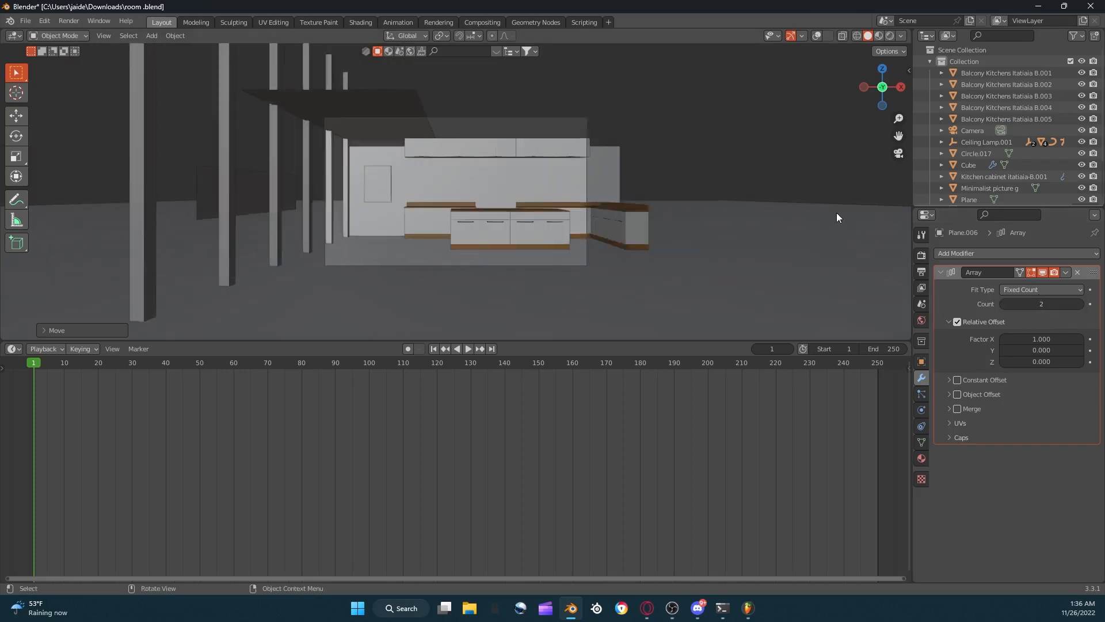
Add a second Array modifier to the ceiling plane with relative offset X 0, Y 1, Z 0 and a count of 3.
scroll(836, 212, up, 5)
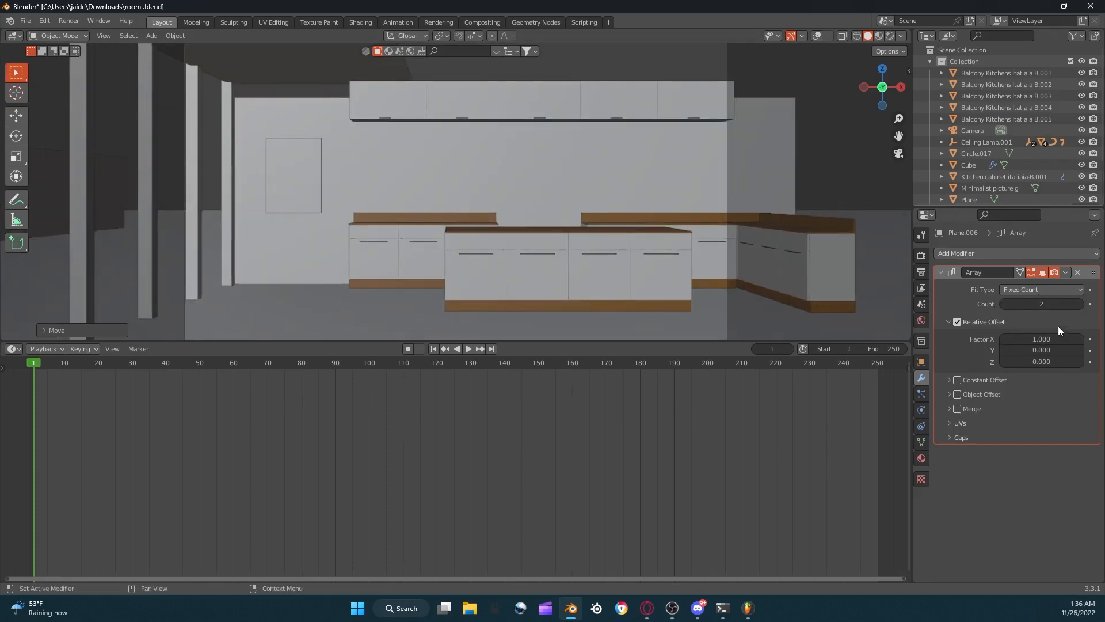
click(1022, 254)
click(887, 287)
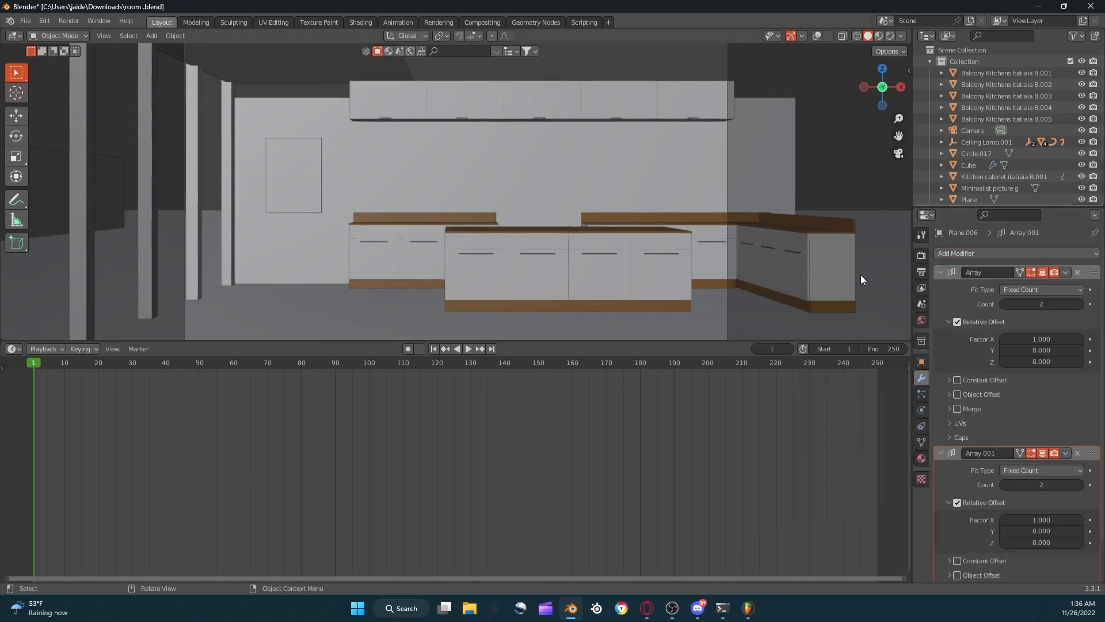
scroll(861, 275, down, 6)
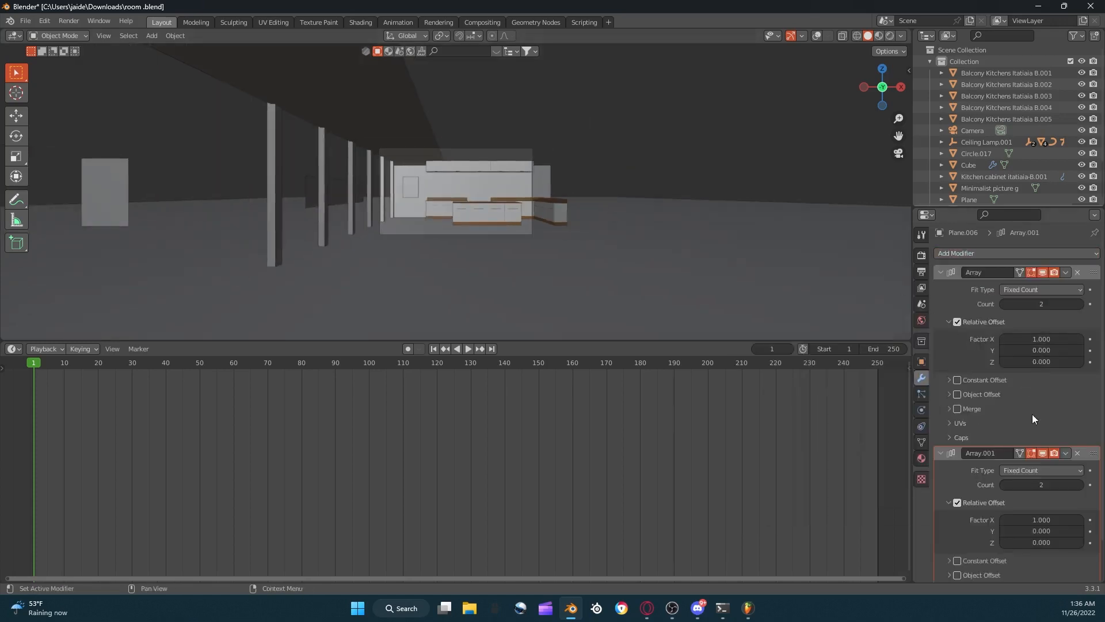
click(1039, 520)
text(0)
key(Tab)
text(0.0)
key(Return)
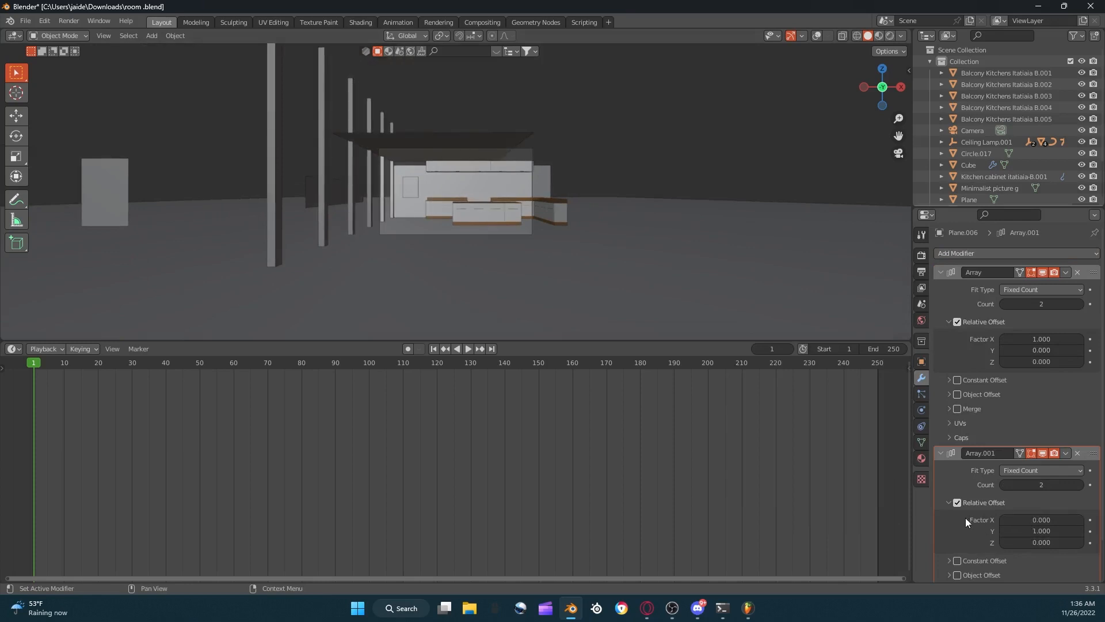
click(1080, 485)
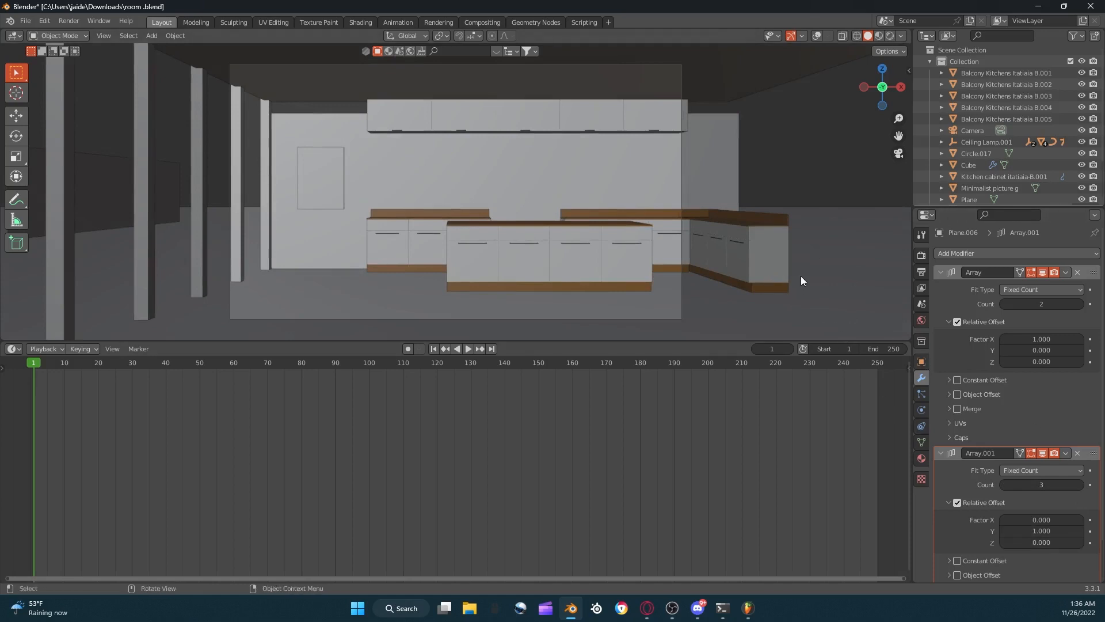
Shift the arrayed ceiling plane about -0.05 m along X to line its edge up with the posts.
key(g)
key(x)
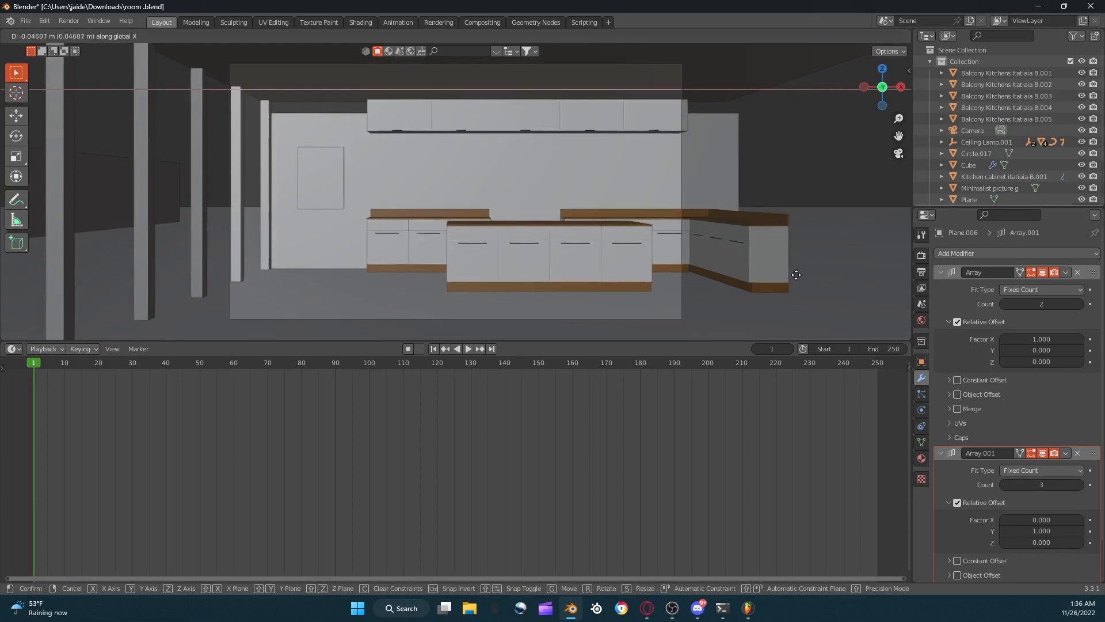
click(796, 274)
scroll(616, 213, down, 2)
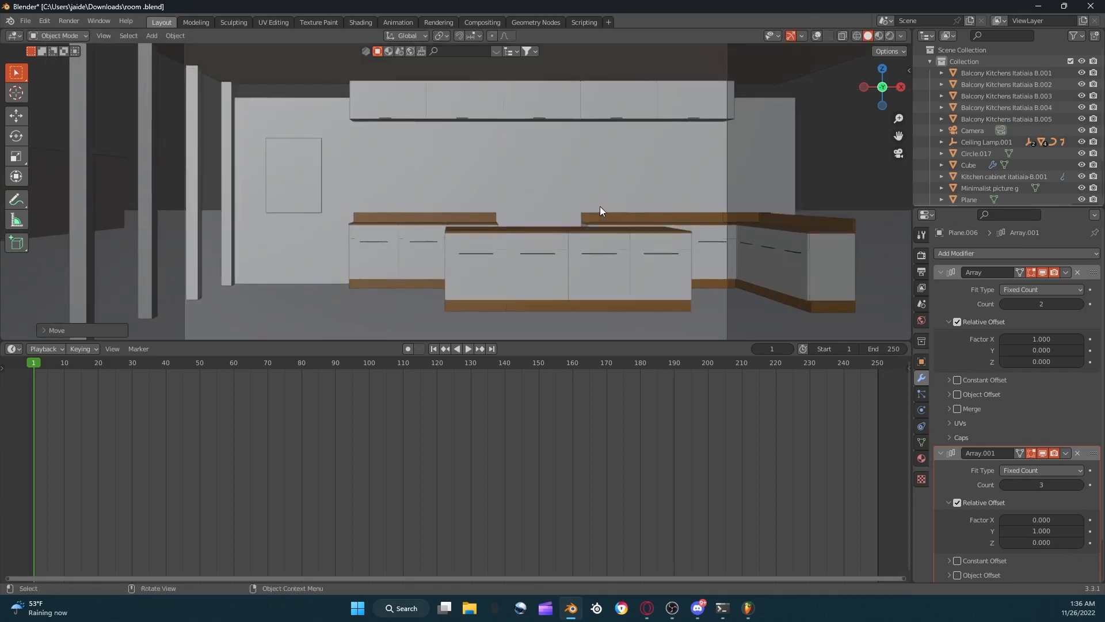
scroll(454, 206, down, 4)
scroll(414, 204, up, 6)
scroll(322, 197, down, 5)
scroll(219, 189, down, 1)
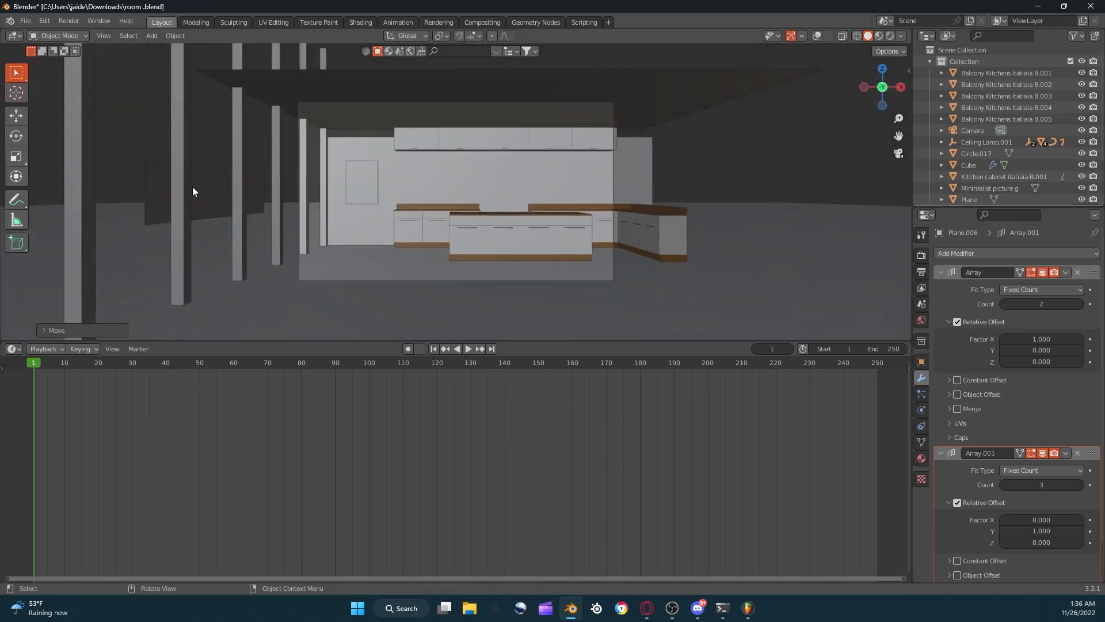
Turn the viewport overlays back on and move the dark arrayed wall plane in top view onto the row of posts beside the kitchen.
click(820, 102)
drag(867, 90, 862, 86)
click(883, 69)
scroll(794, 120, down, 12)
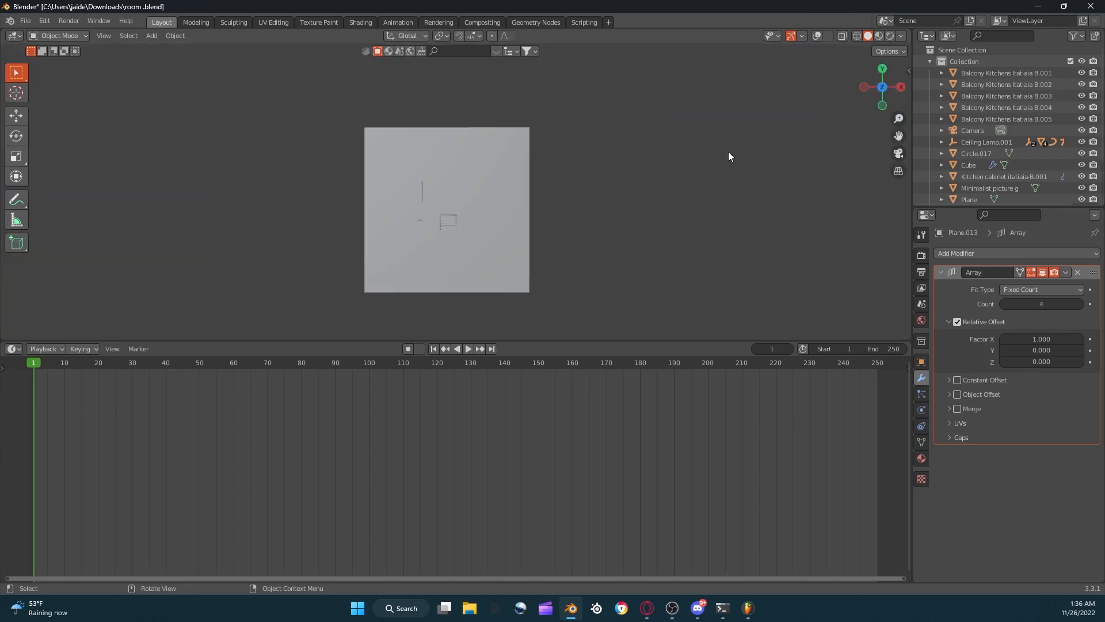
scroll(785, 56, up, 4)
click(816, 36)
key(g)
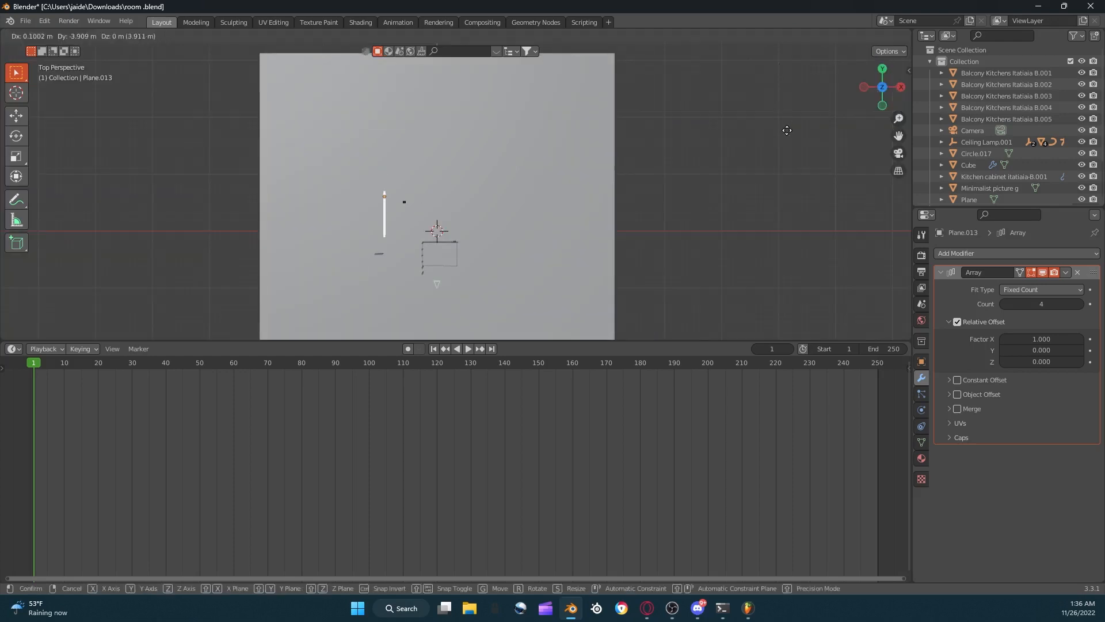
click(812, 143)
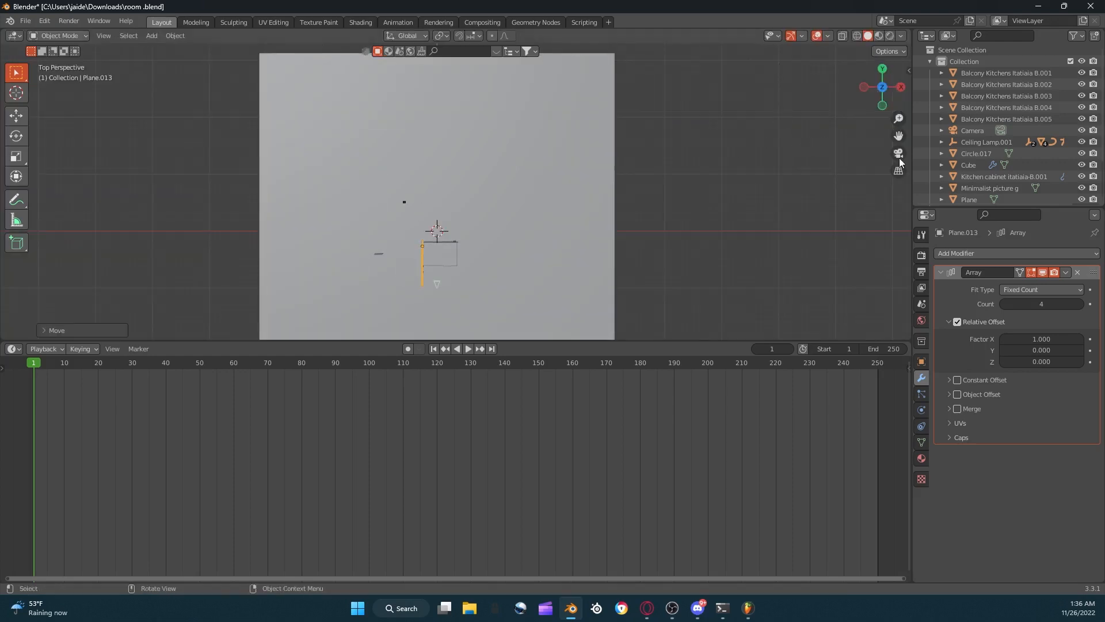
In camera view, shift the wall plane about 0.1 m along X and scale it up uniformly to reach the ceiling.
click(900, 153)
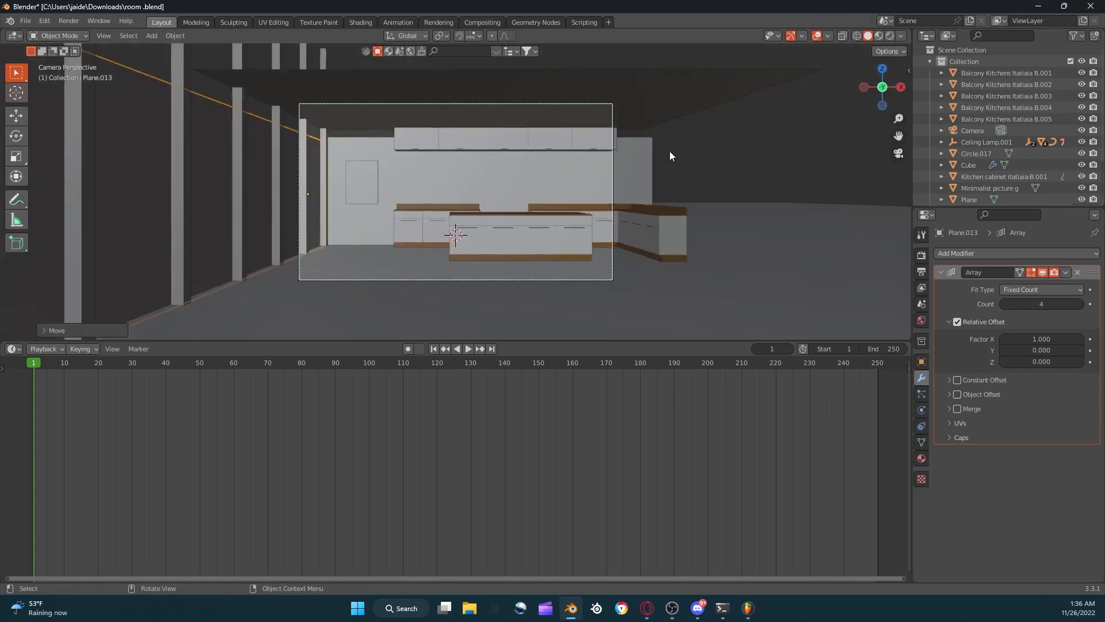
key(g)
key(x)
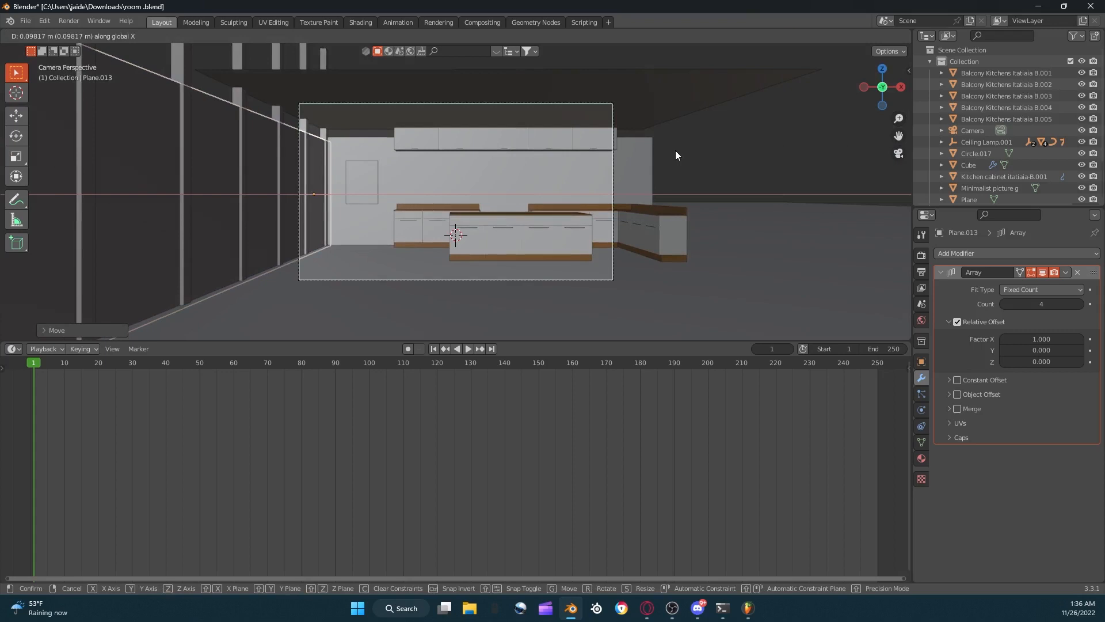
key(z)
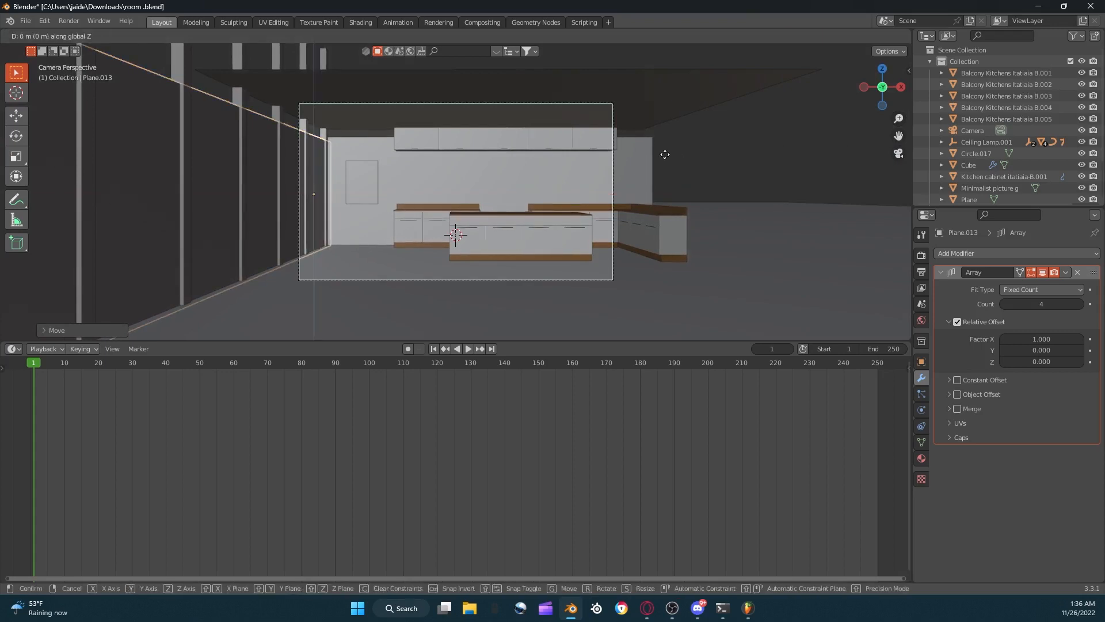
key(s)
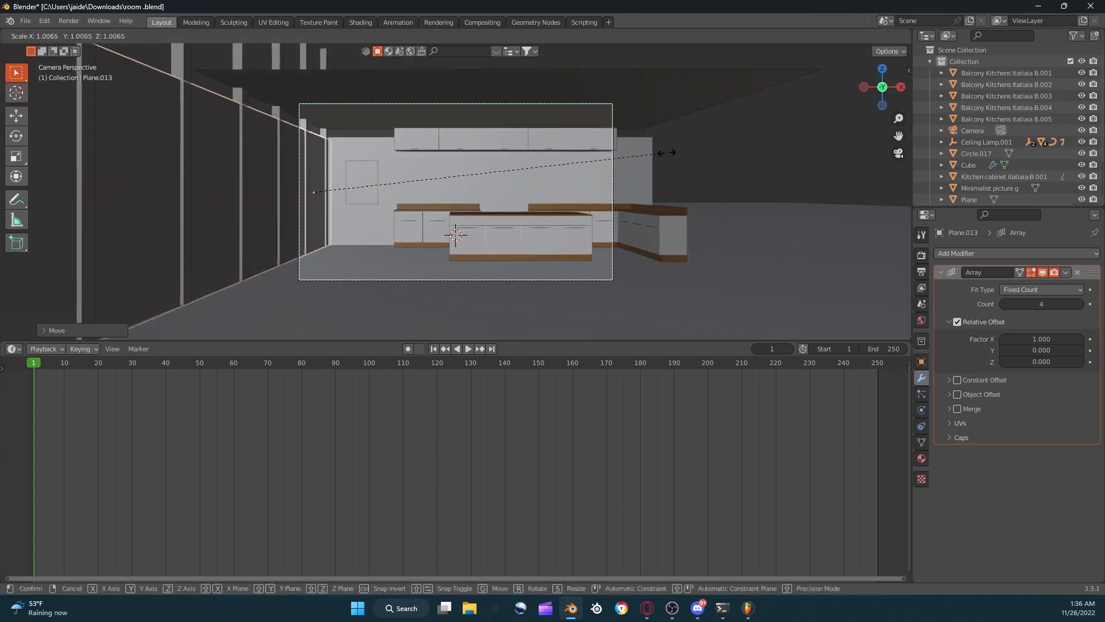
click(741, 168)
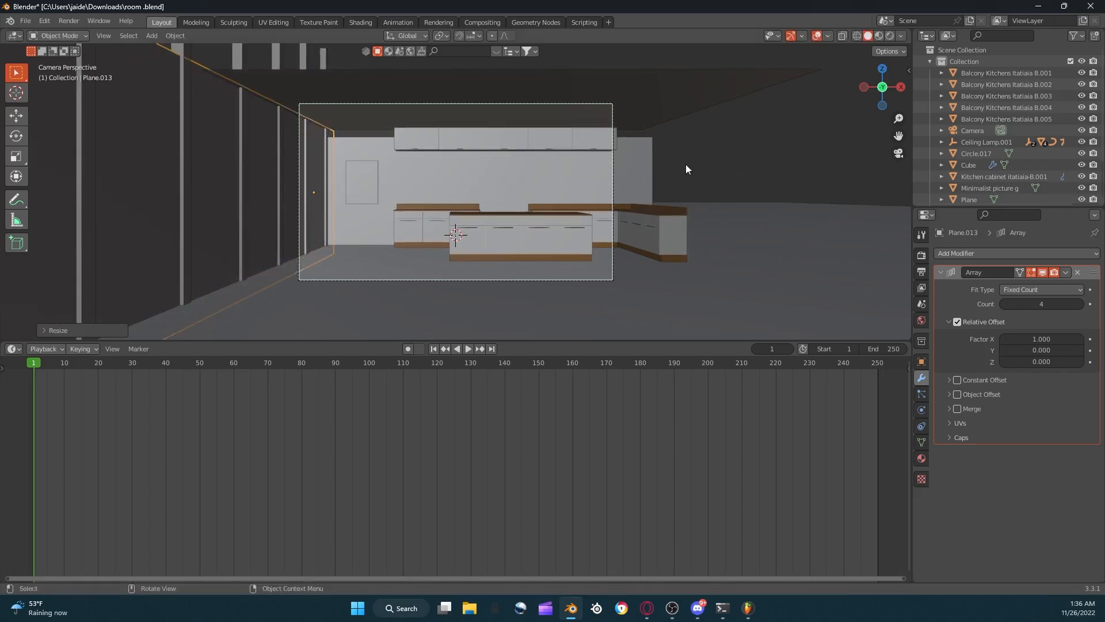
Scale the wall plane along Y until its near end lines up with the nearest post of the row.
scroll(686, 164, down, 3)
key(s)
key(y)
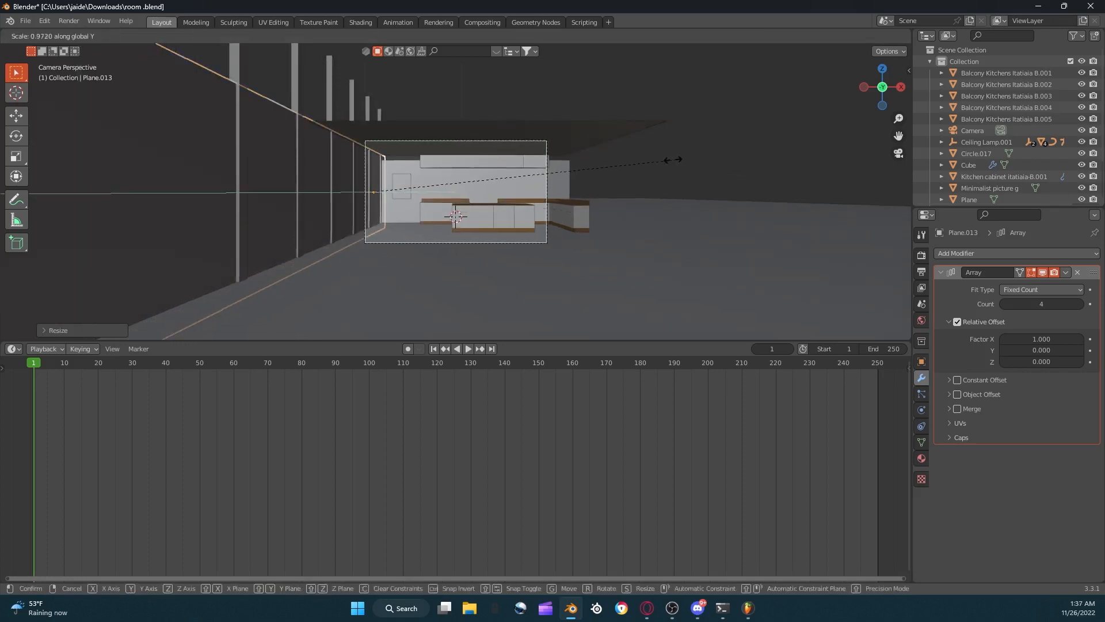
click(515, 175)
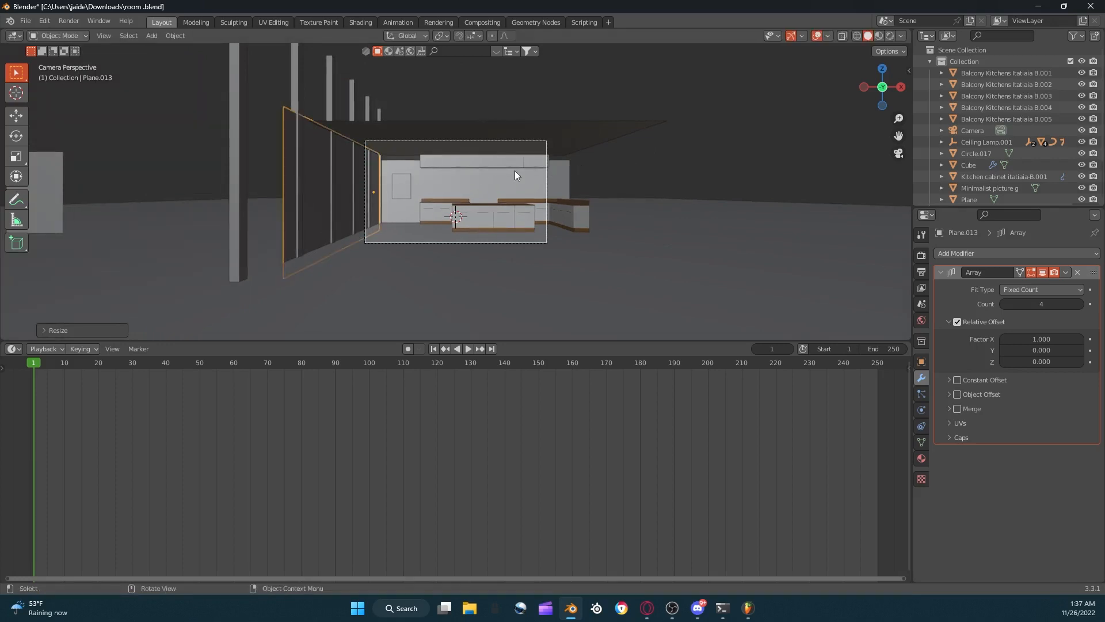
key(s)
key(y)
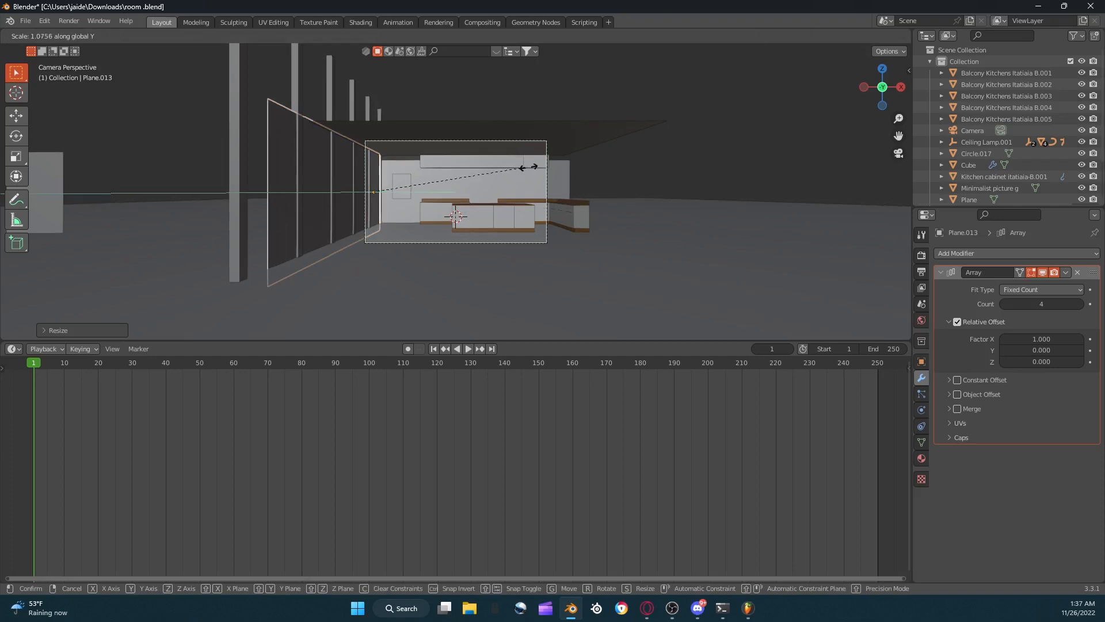
click(537, 165)
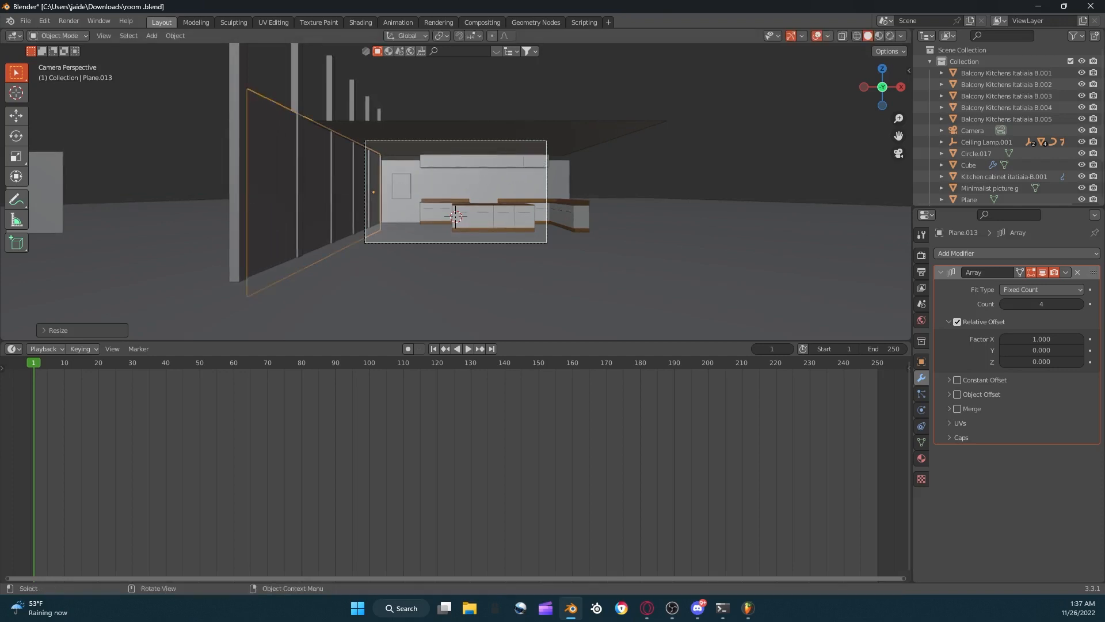
key(s)
key(y)
click(541, 164)
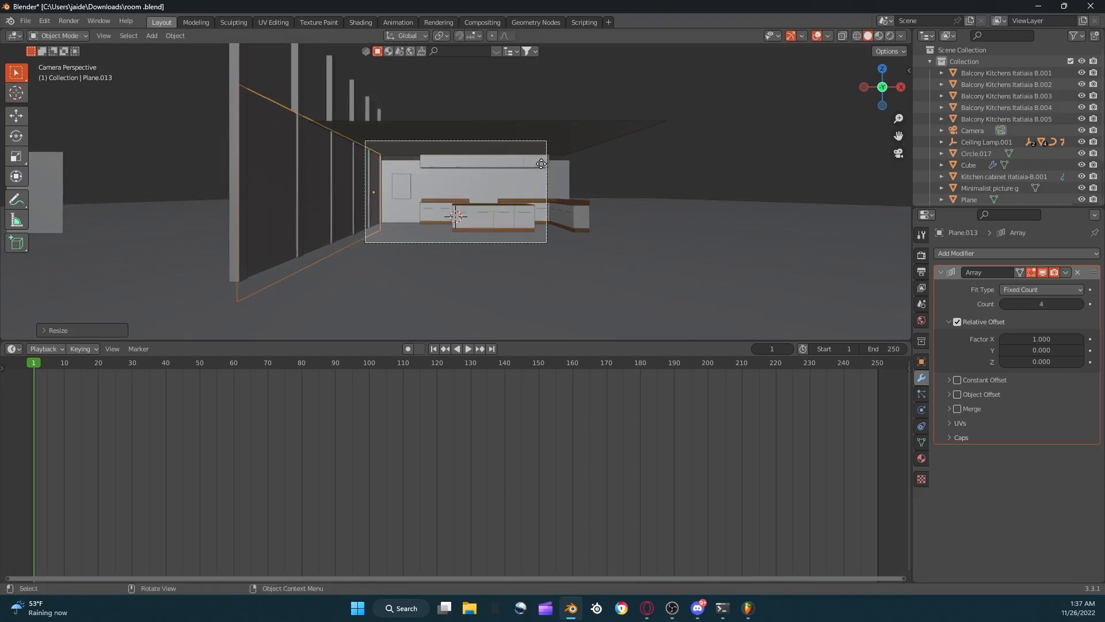
Raise the wall plane about 0.27 m along Z, and lower it back about 0.24 m.
key(g)
key(z)
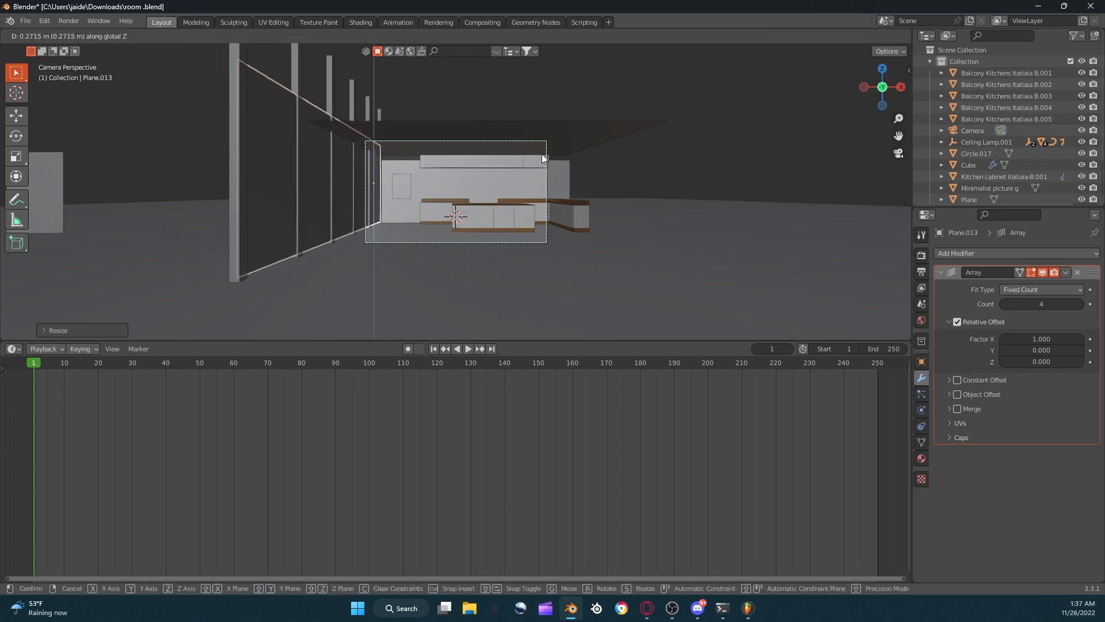
click(541, 154)
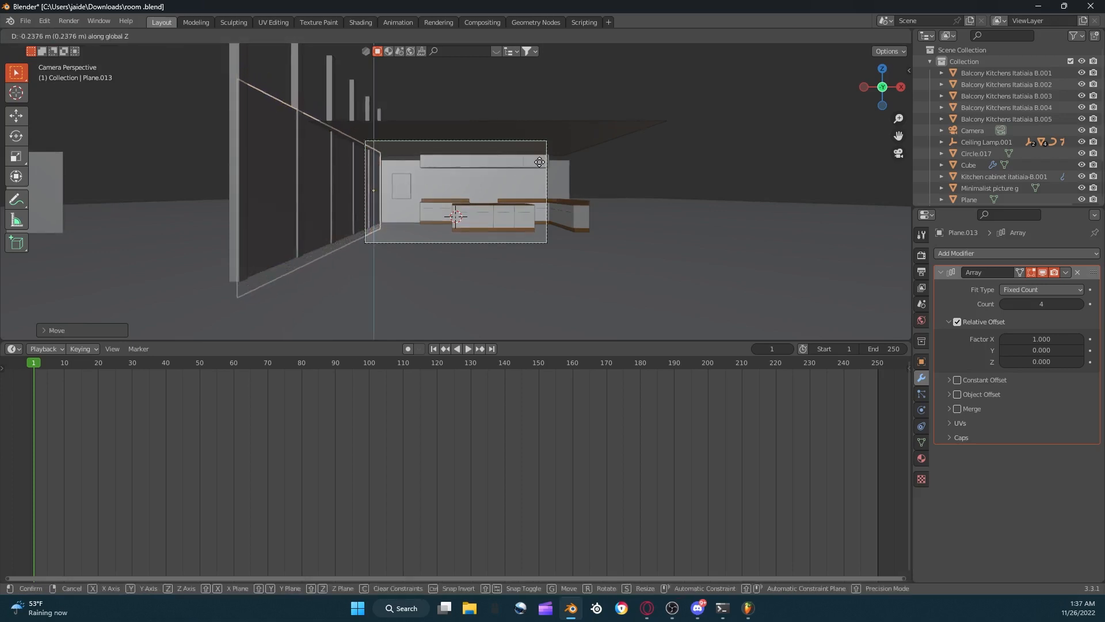
click(540, 161)
Nudge the wall plane along X toward the kitchen so only thin strips of the posts protrude from it.
scroll(540, 161, up, 2)
key(g)
key(x)
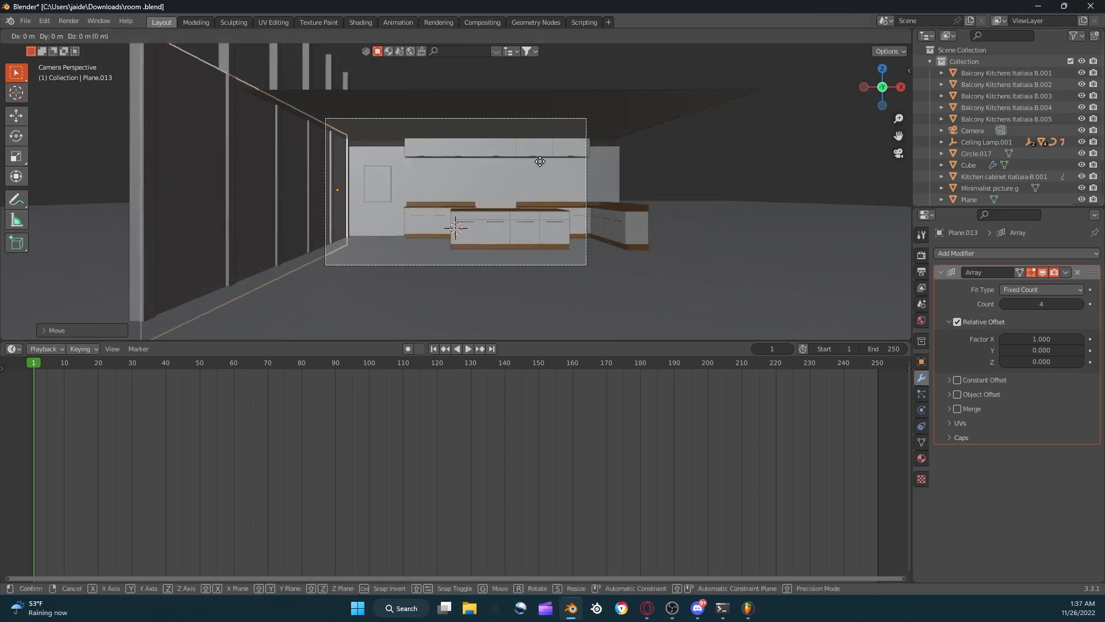
click(541, 163)
scroll(533, 138, up, 3)
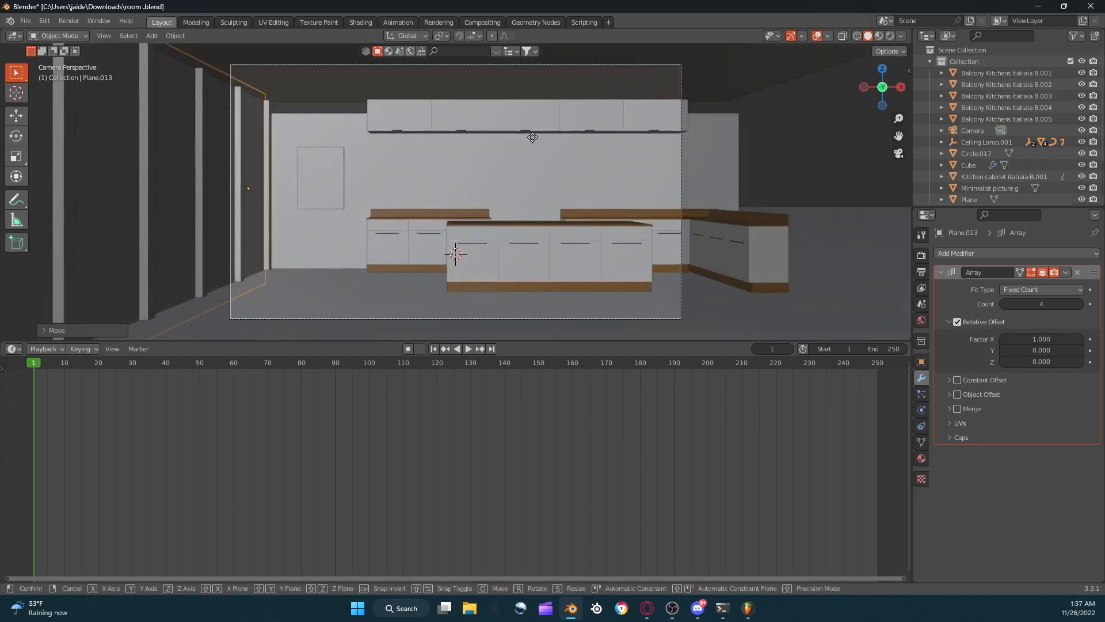
key(g)
key(x)
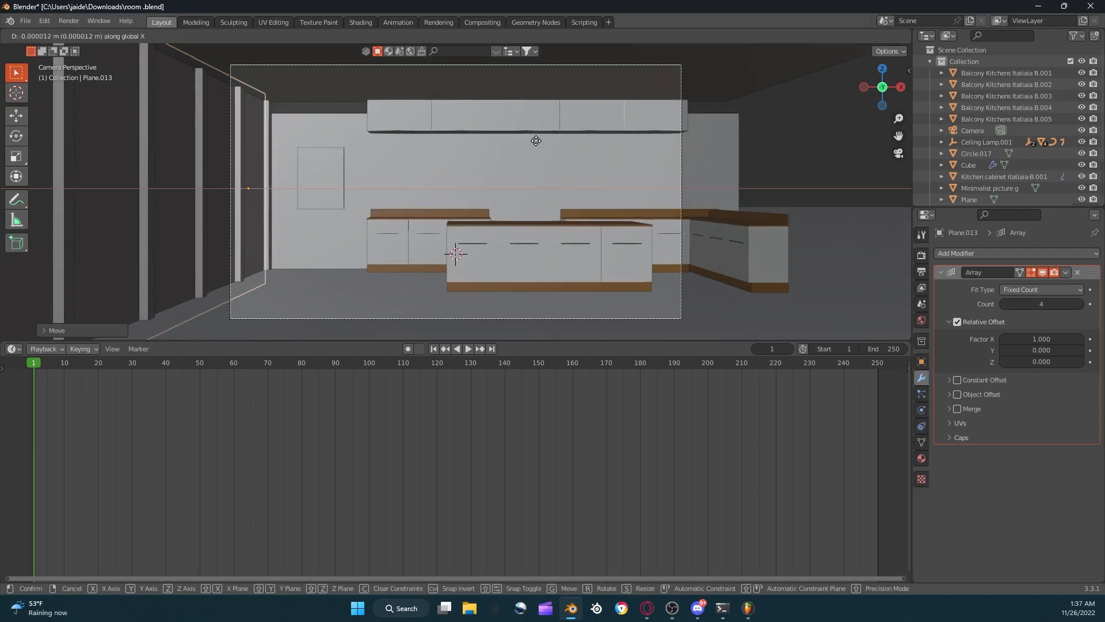
click(536, 140)
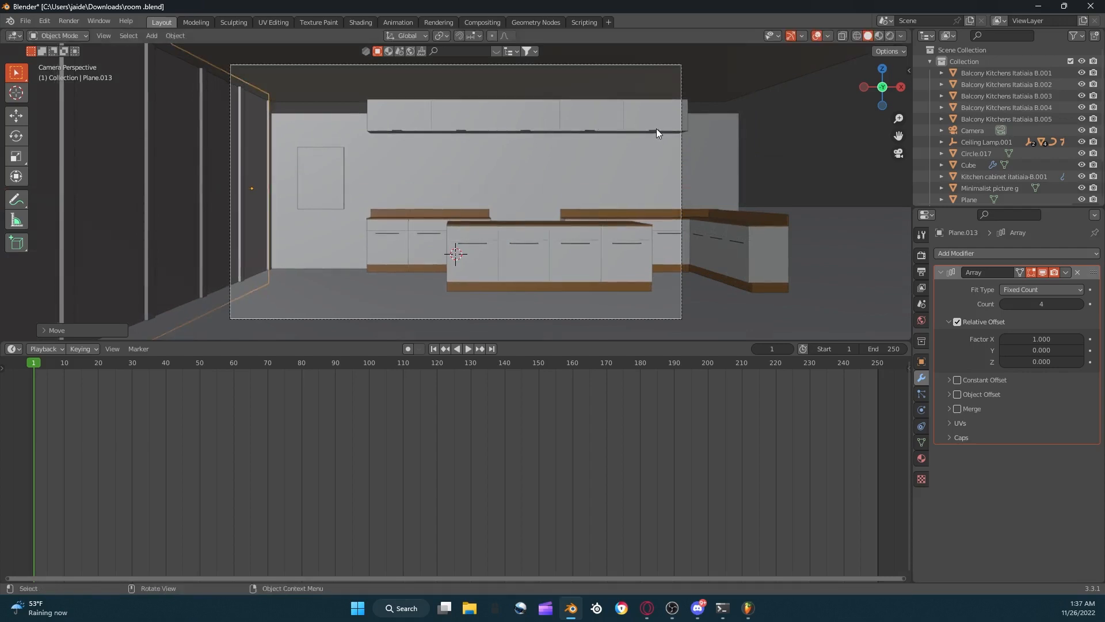
Duplicate the row of upper kitchen cabinets in place.
click(687, 123)
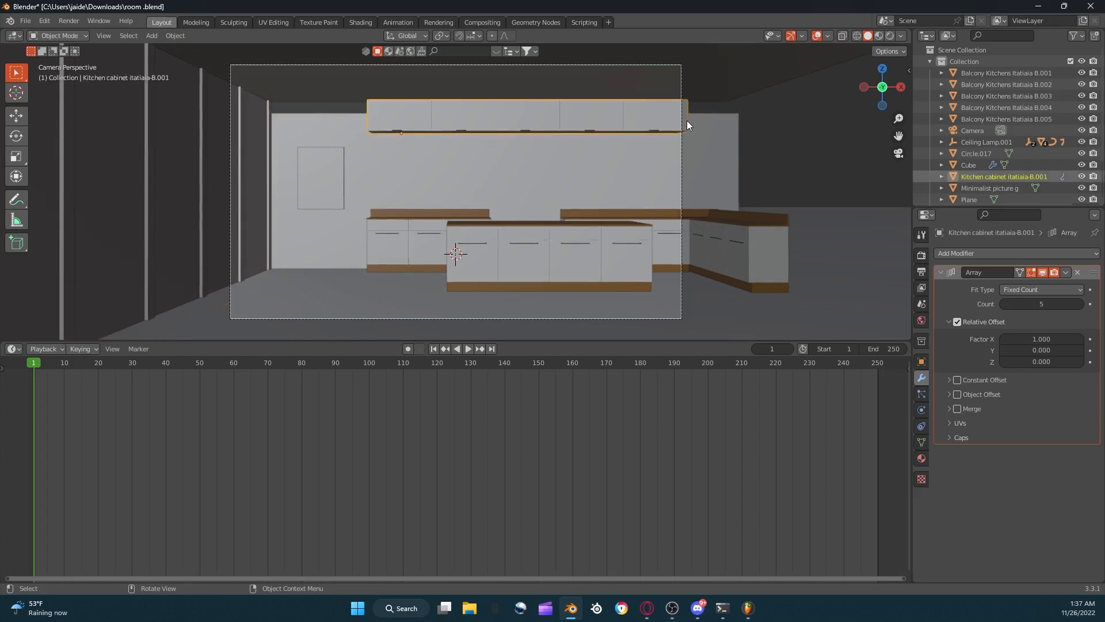
key(ctrl+c)
key(ctrl+v)
key(r)
click(816, 147)
click(647, 119)
Try to rotate the copied upper cabinet row 90° about the Z axis.
key(r)
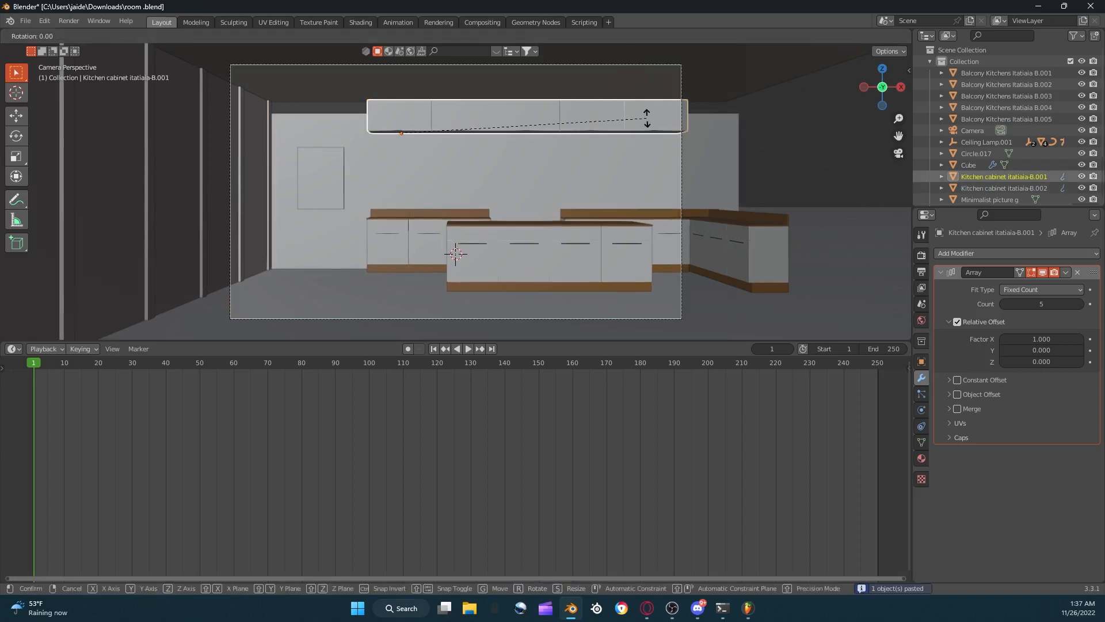
text(z)
text(90)
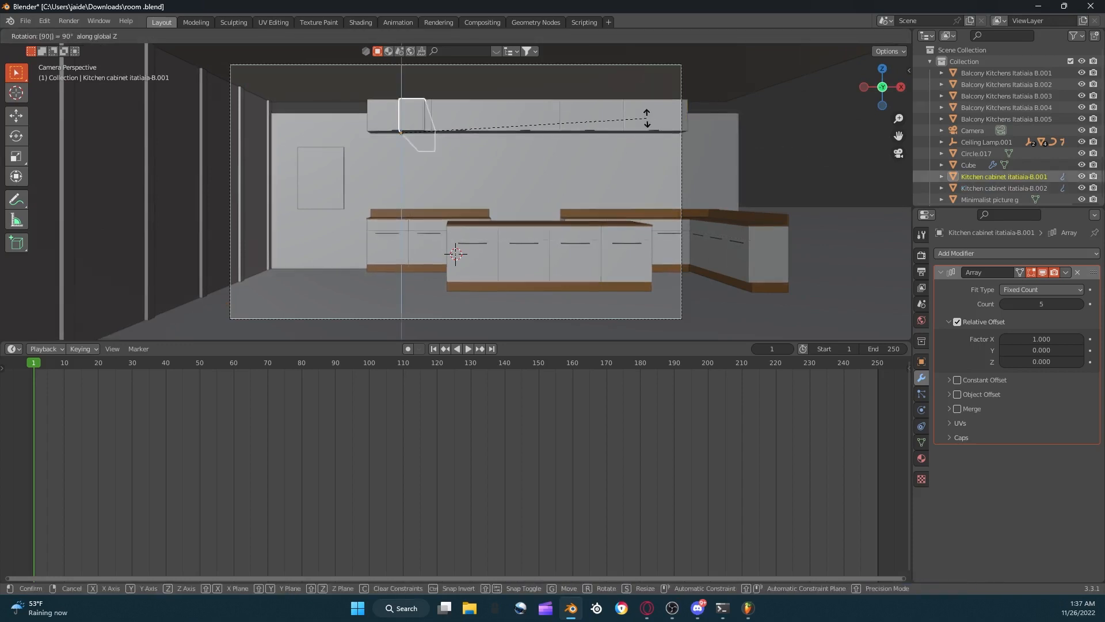
key(Return)
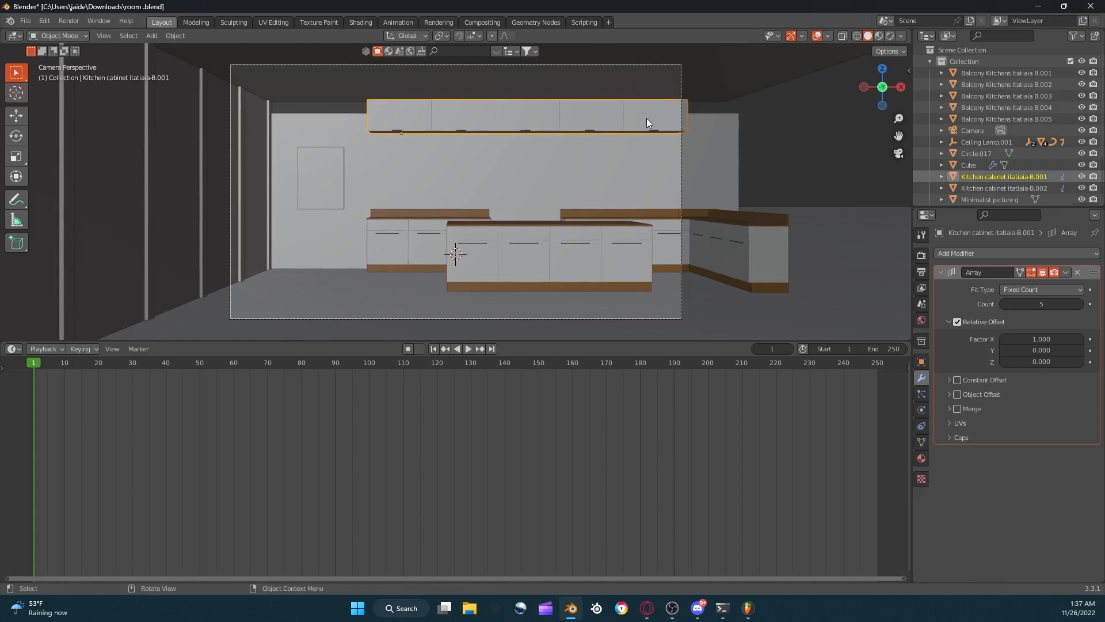
Rotate the copied upper cabinet row -90° about the Z axis.
key(r)
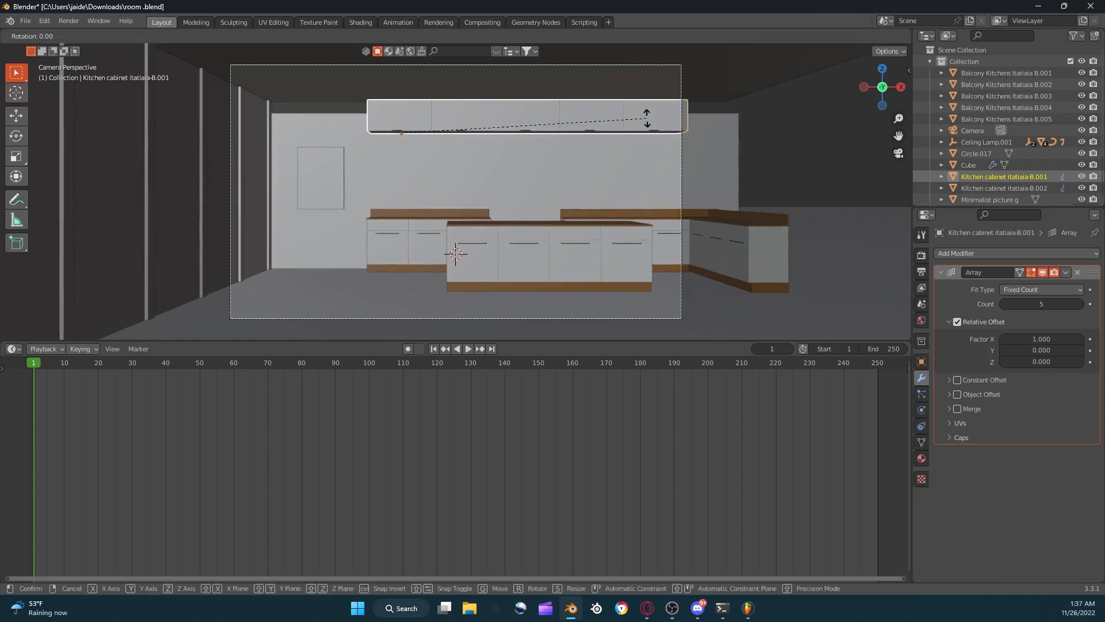
text(z)
text(-90)
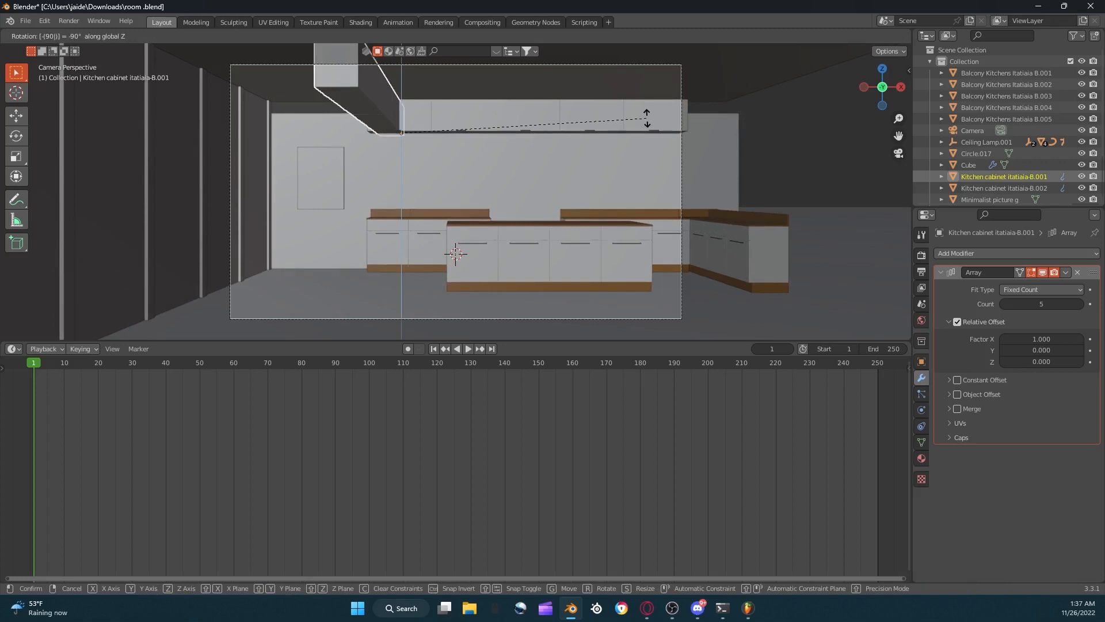
key(Return)
Move the rotated cabinet row about 3.9 m along X to the kitchen corner above the side counter.
key(g)
key(x)
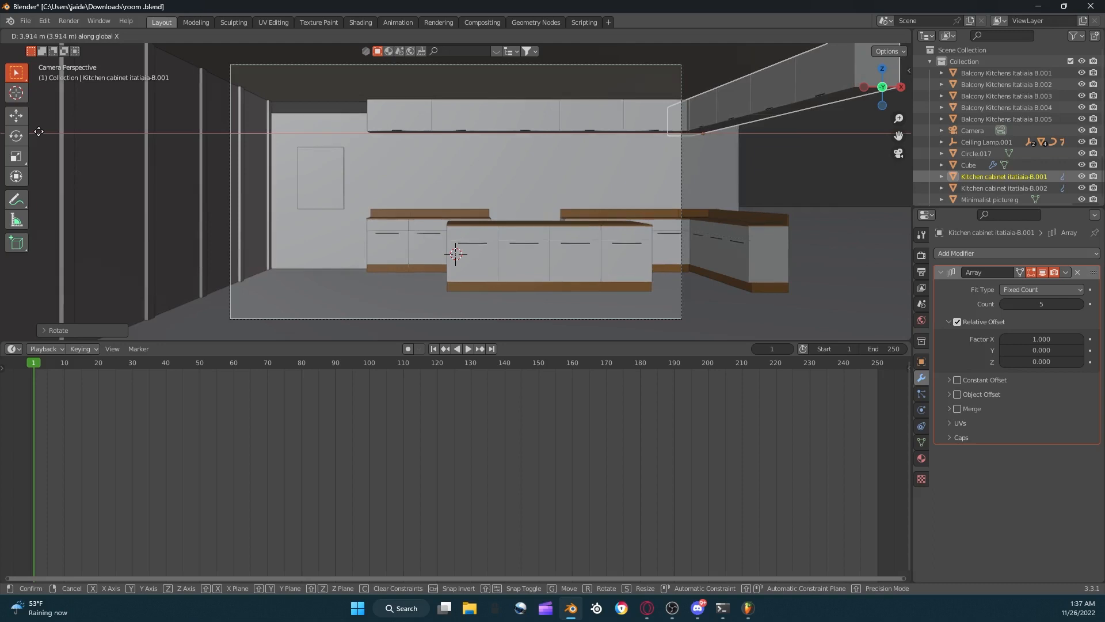
click(35, 134)
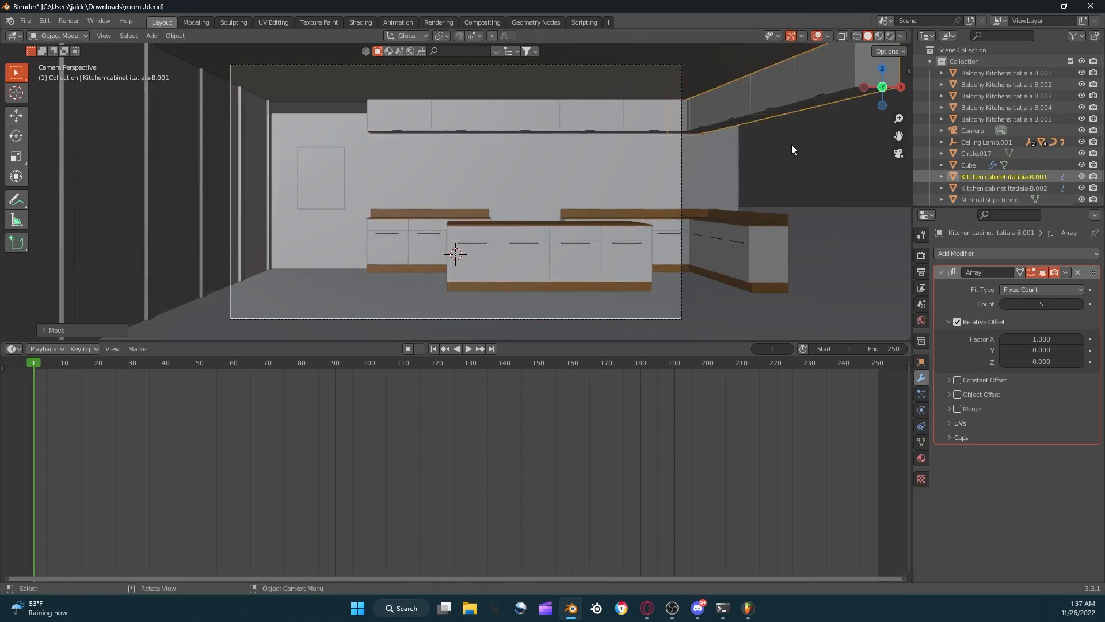
Adjust the rotated upper cabinet row along Y, finishing with a shift of about 0.13 m toward the back wall at the corner.
key(g)
key(y)
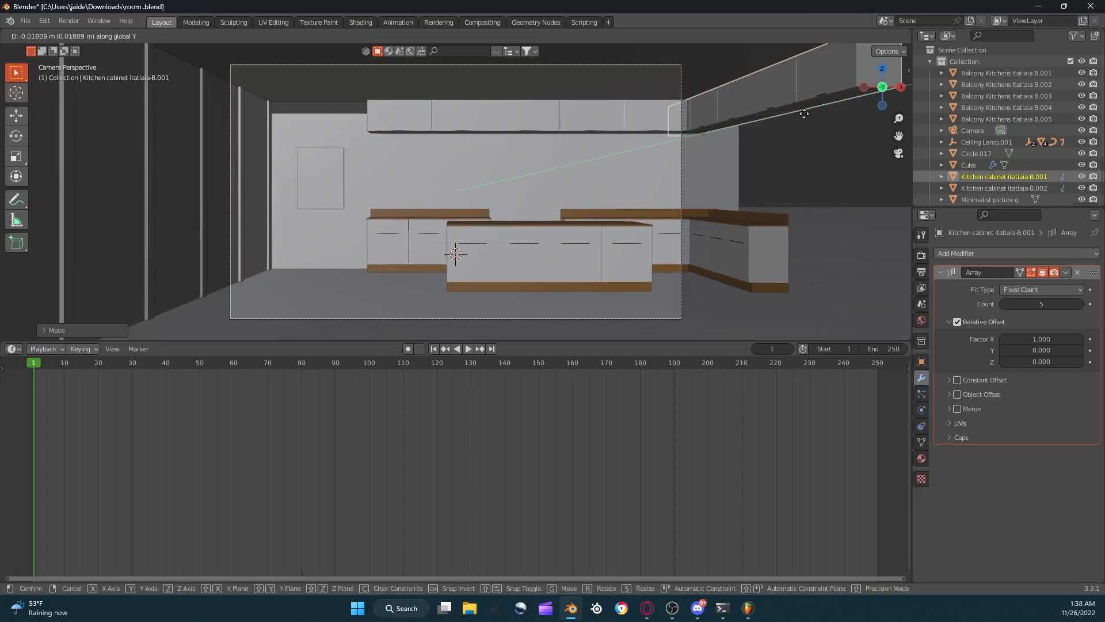
click(794, 142)
key(g)
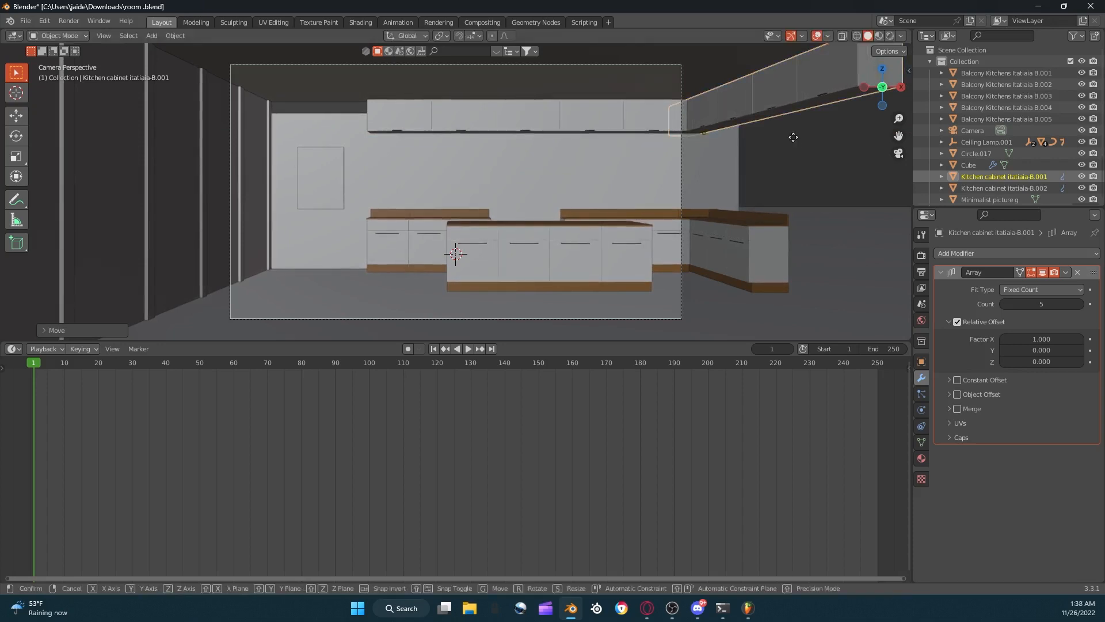
key(y)
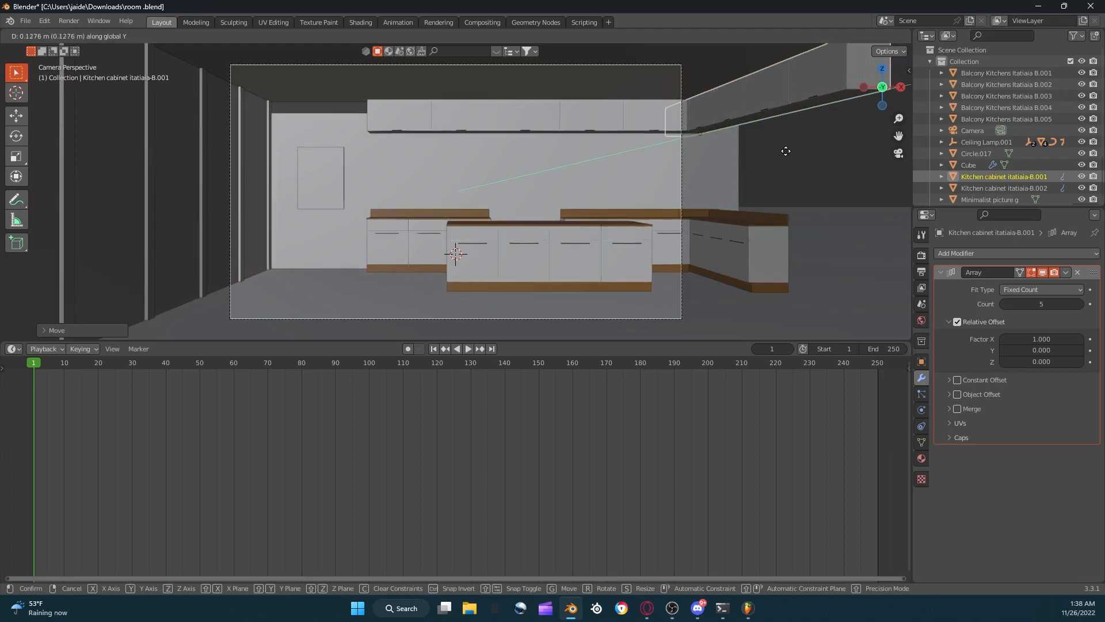
click(786, 152)
Set the Array count of the side base counter, Balcony Kitchens Itatiaia B.001, to 5.
scroll(787, 148, down, 4)
middle_drag(786, 148, 818, 150)
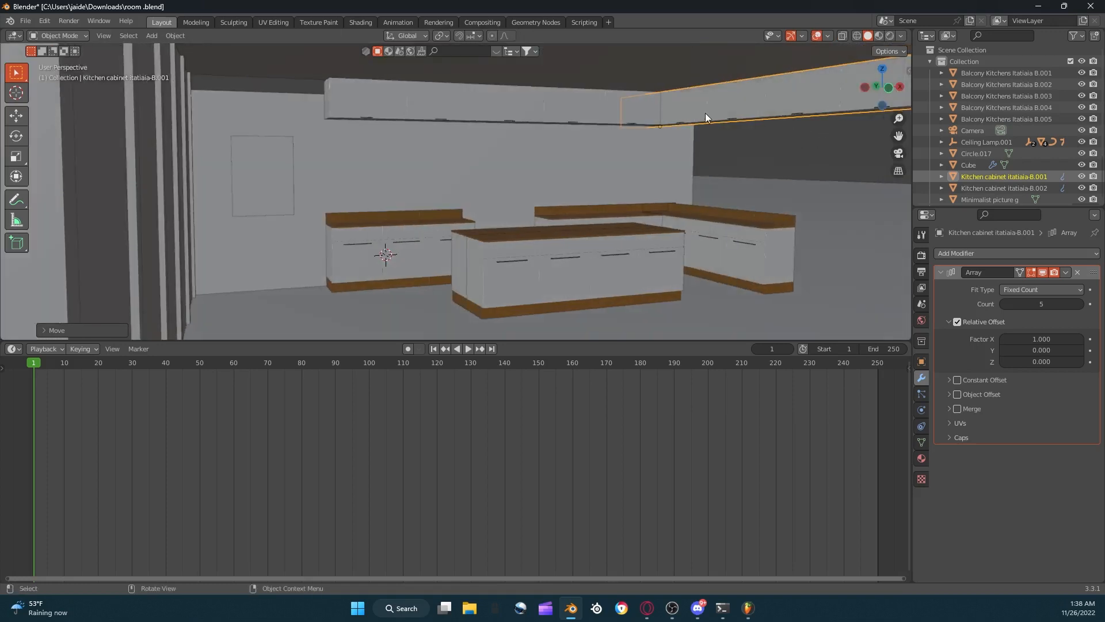
click(665, 124)
scroll(730, 119, down, 4)
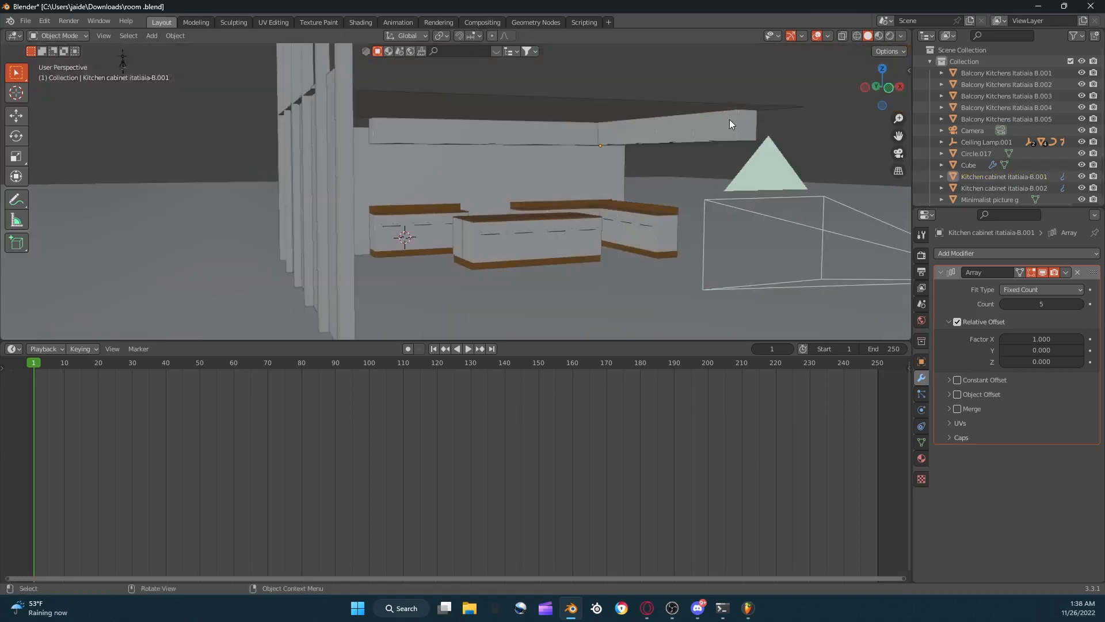
middle_drag(730, 115, 643, 206)
click(1006, 73)
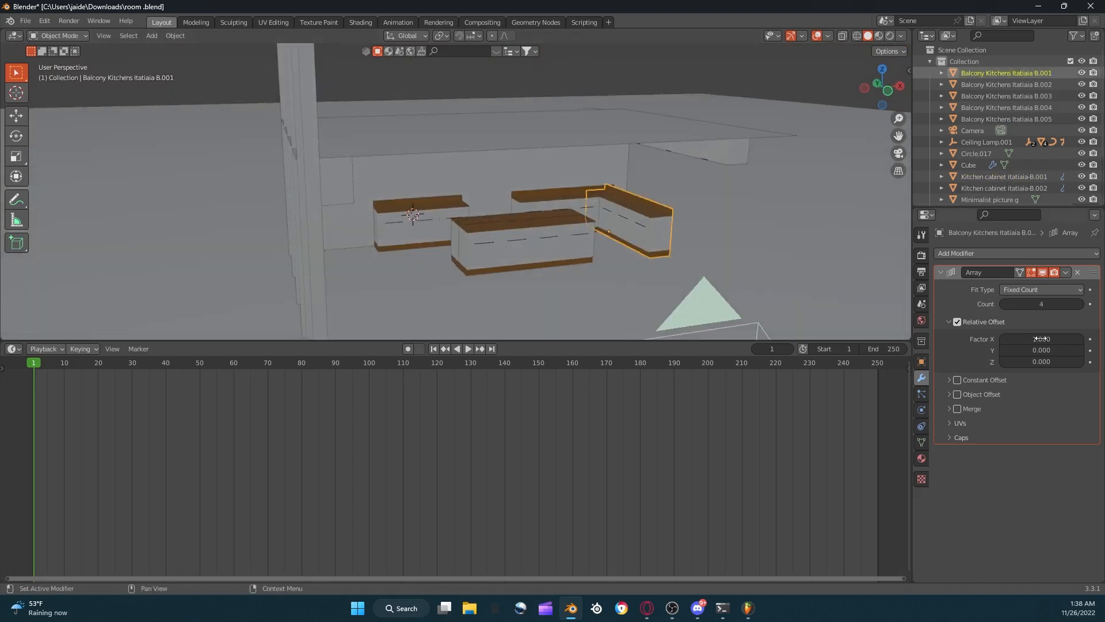
click(1082, 304)
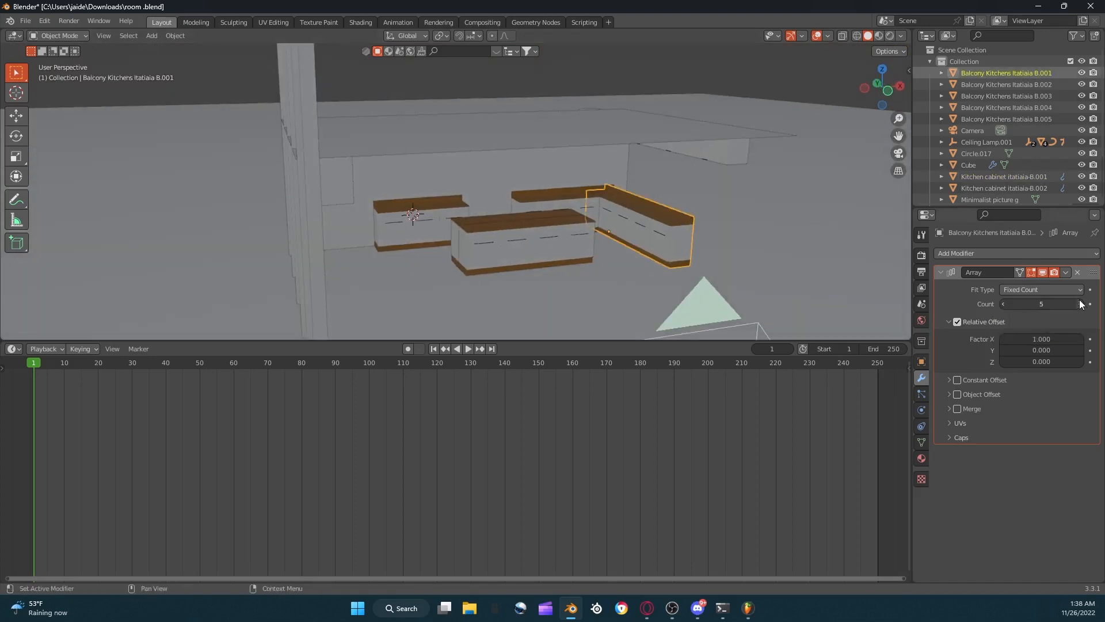
middle_drag(793, 171, 762, 167)
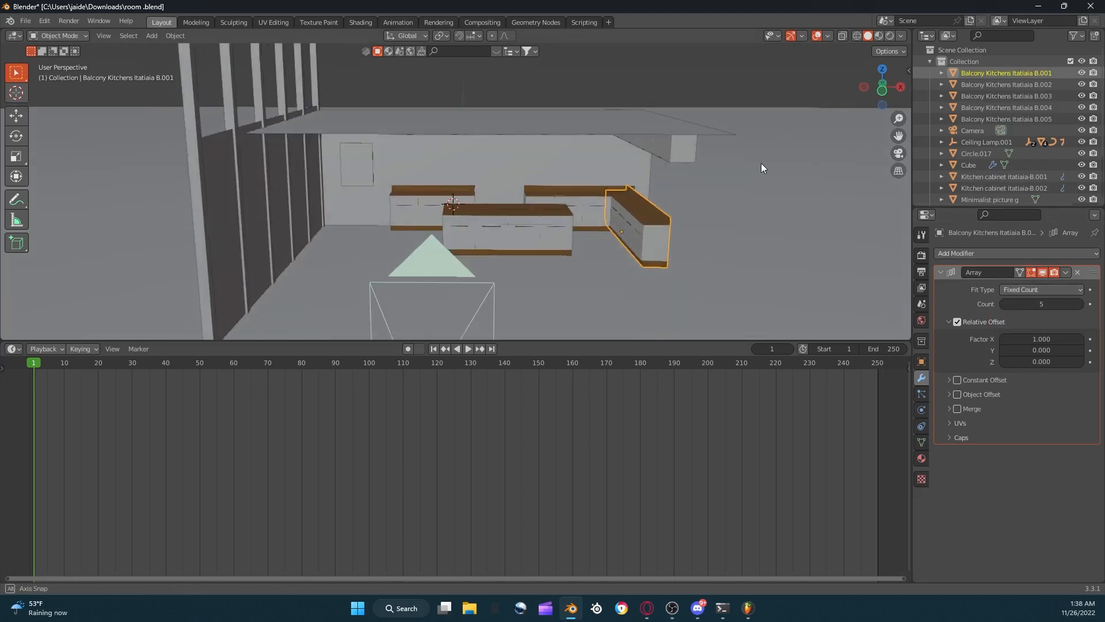
Purge the unused data-blocks from the file and reopen the recent file room .blend.
click(26, 21)
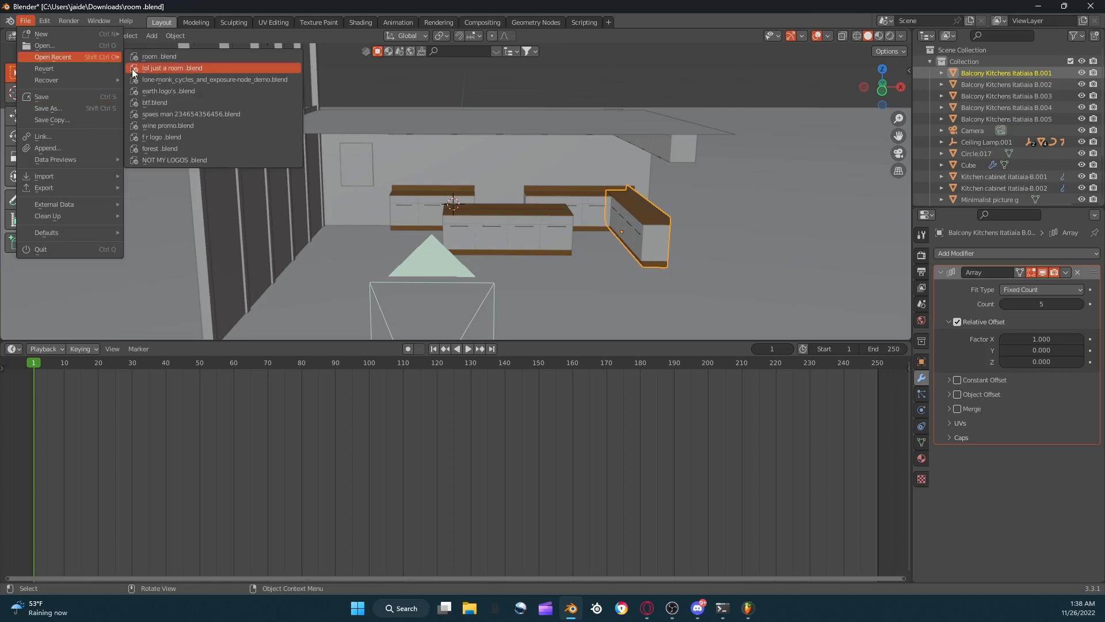
mouse_move(55, 205)
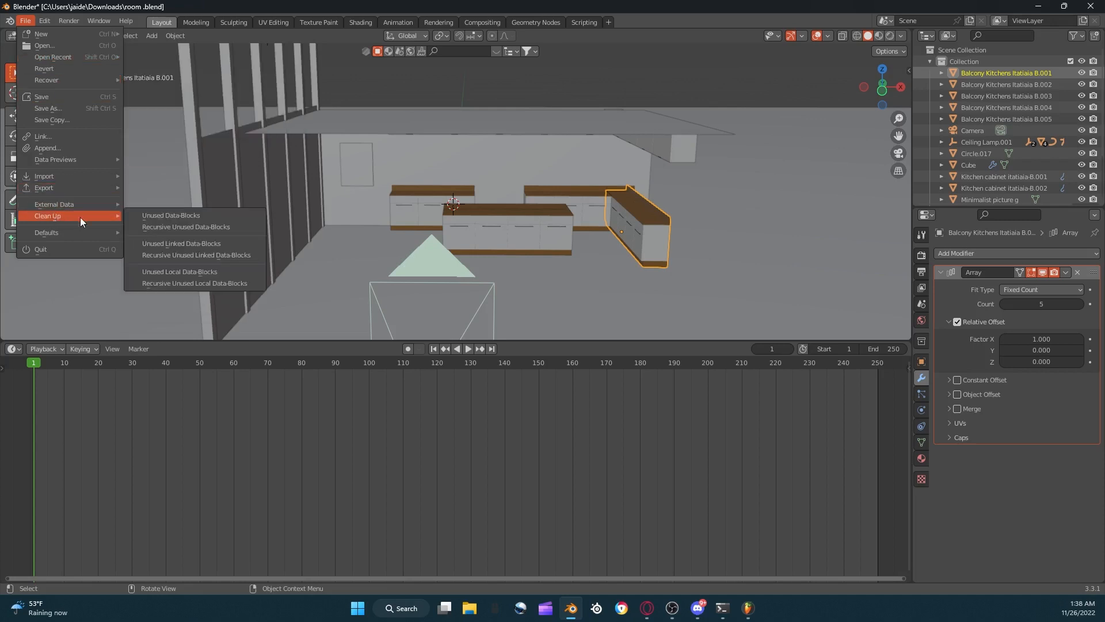
click(144, 223)
click(29, 22)
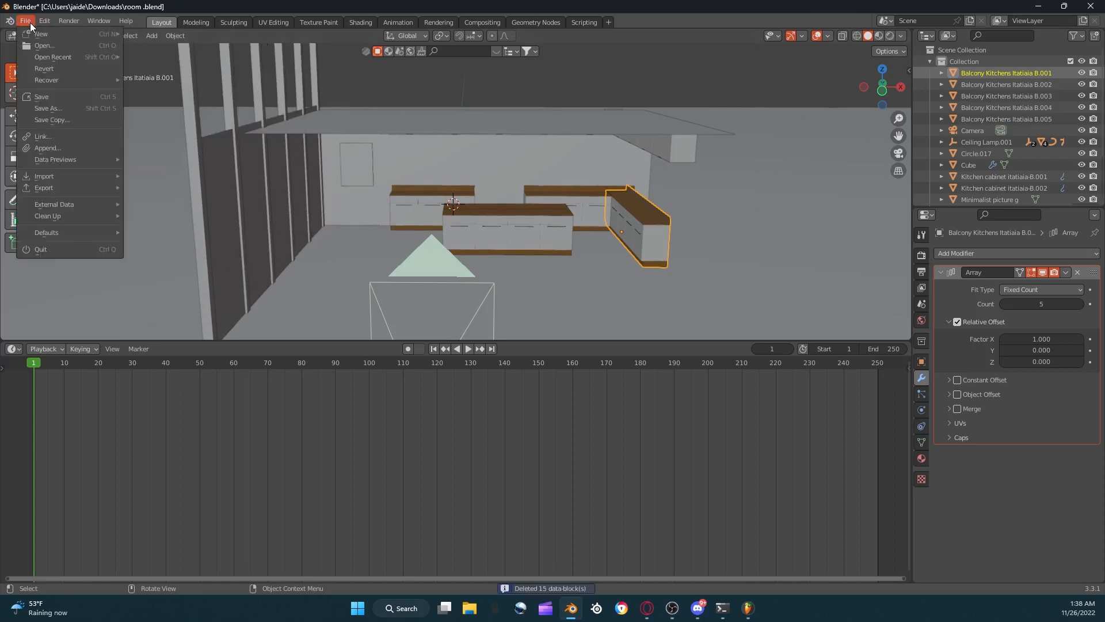
mouse_move(119, 60)
click(161, 57)
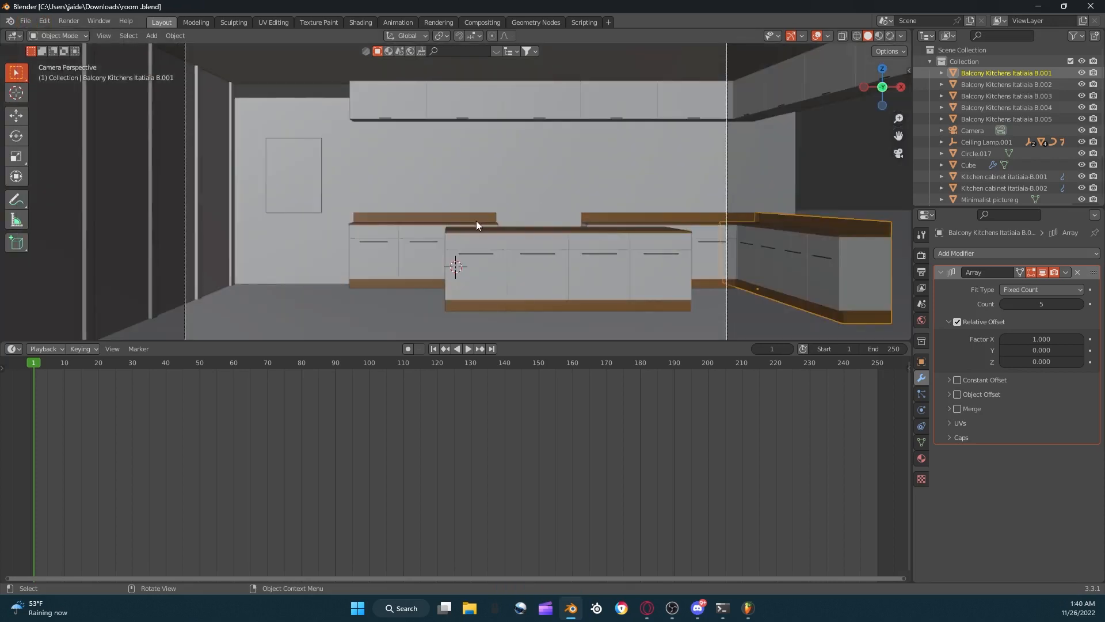
Paste the copied sink cabinet, Balcony Kitchens Itatiaia A, into the kitchen and rotate it 90° about the Z axis.
key(ctrl+v)
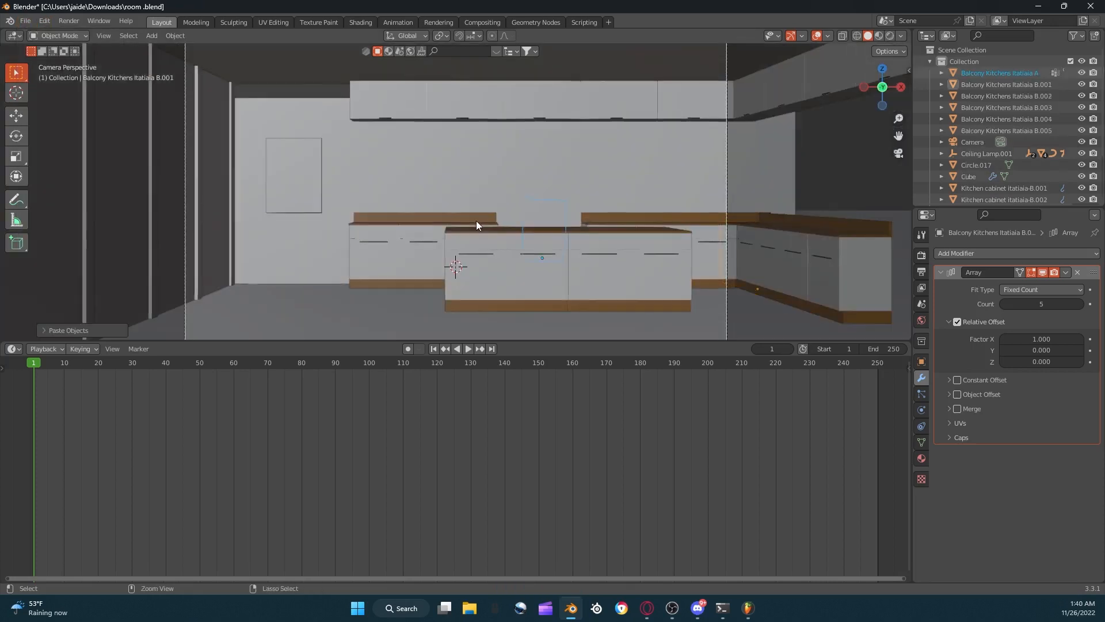
key(r)
text(z)
text(90)
click(500, 215)
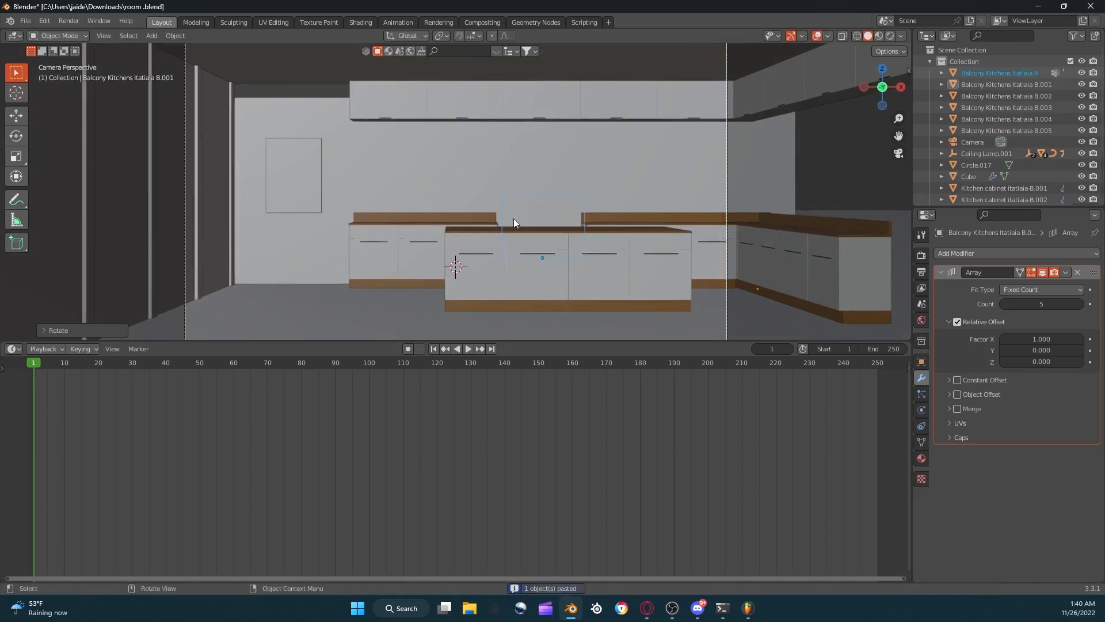
Move the pasted sink cabinet along negative Y until it stands in front of the kitchen island.
key(g)
key(y)
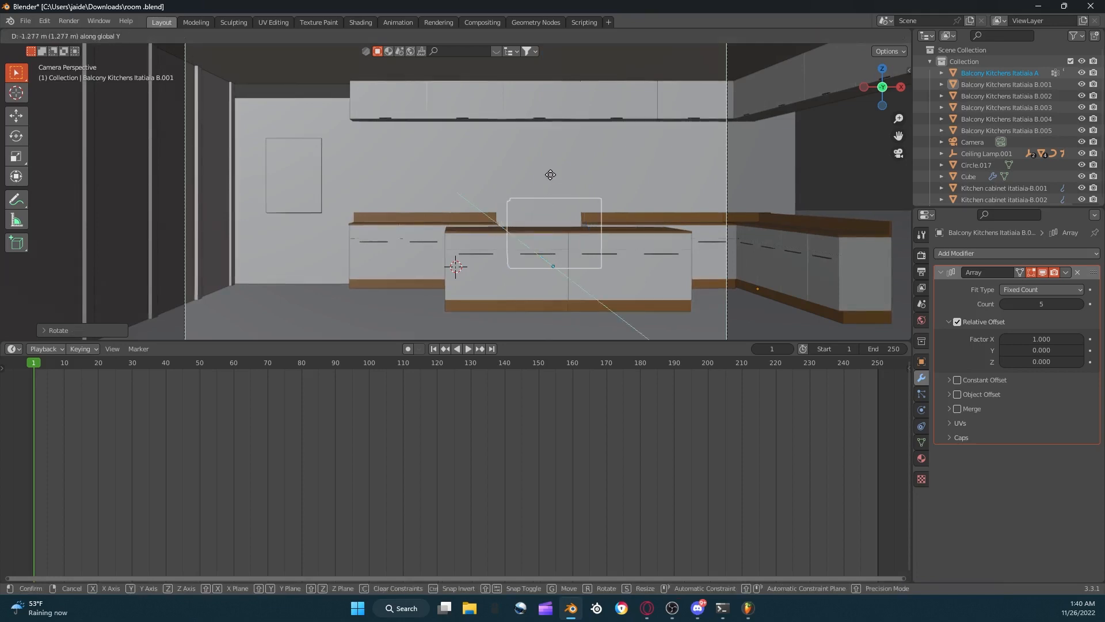
click(561, 202)
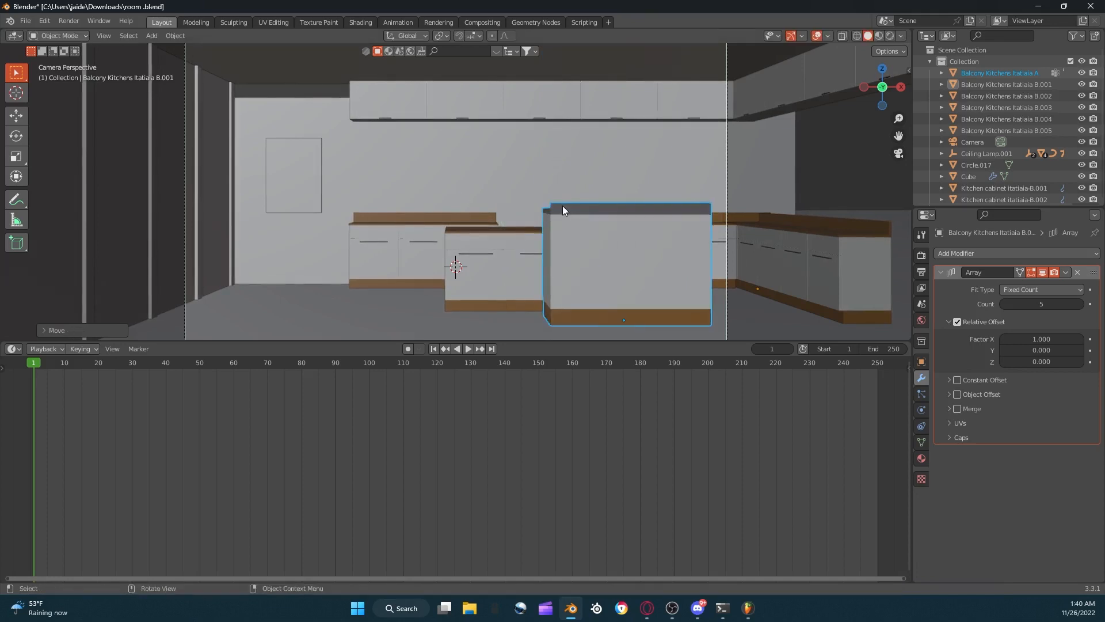
Turn the sink cabinet half a turn about the Z axis so its doors face the camera.
click(558, 210)
key(r)
key(z)
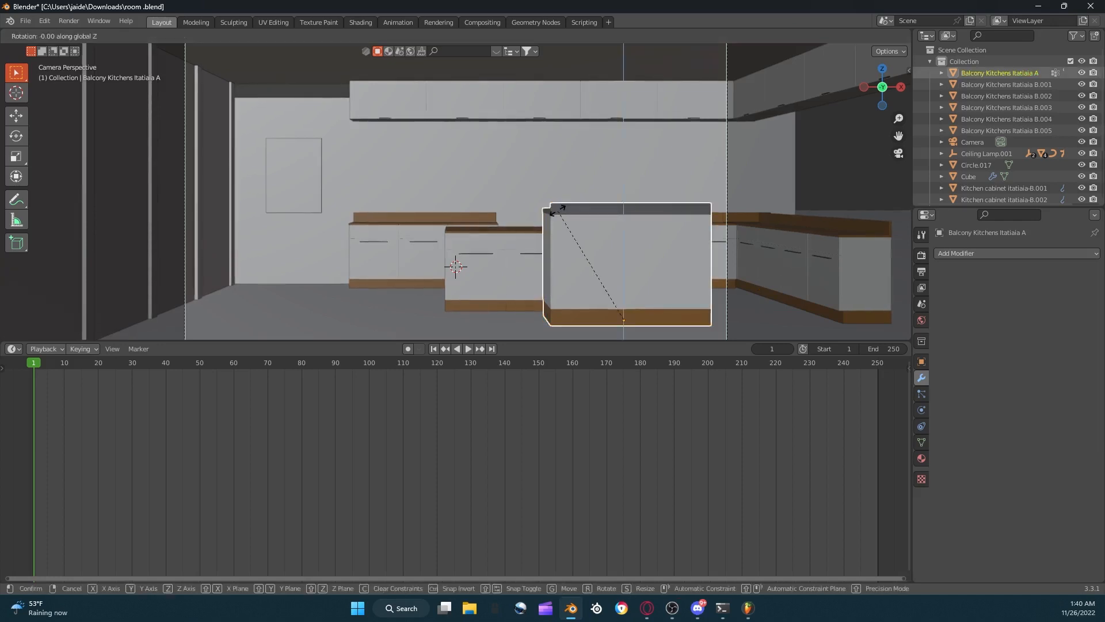
text(-90)
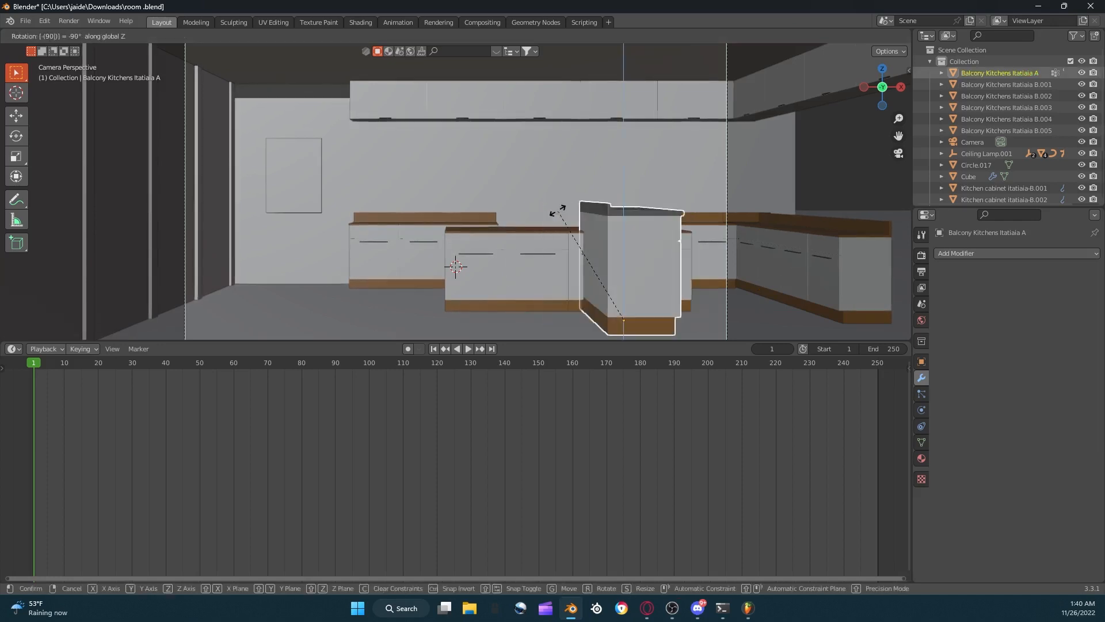
text(90)
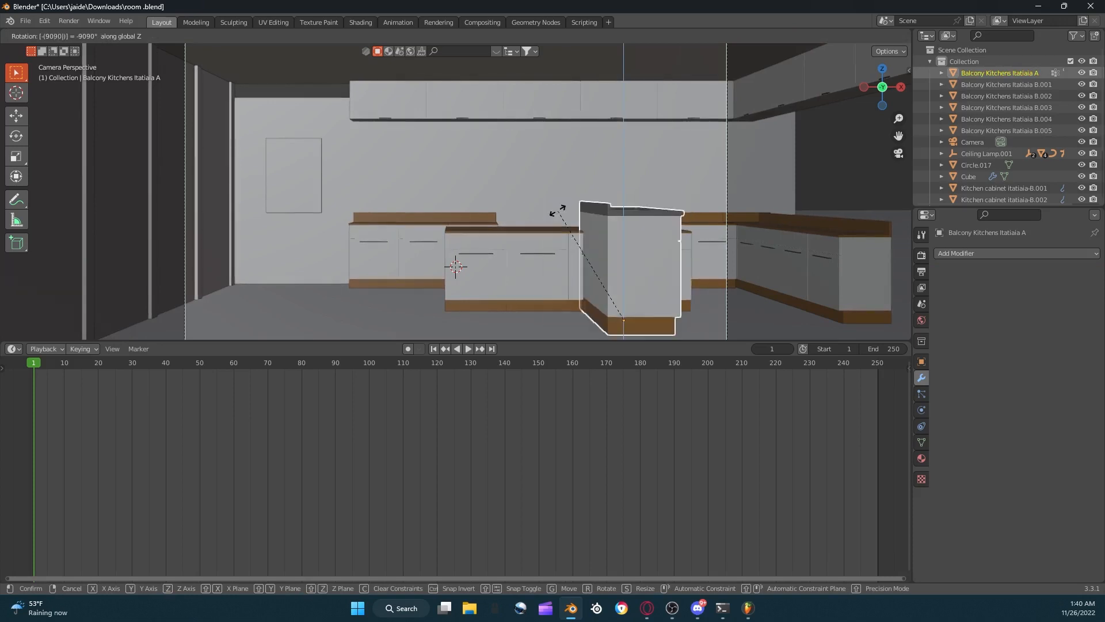
key(minus)
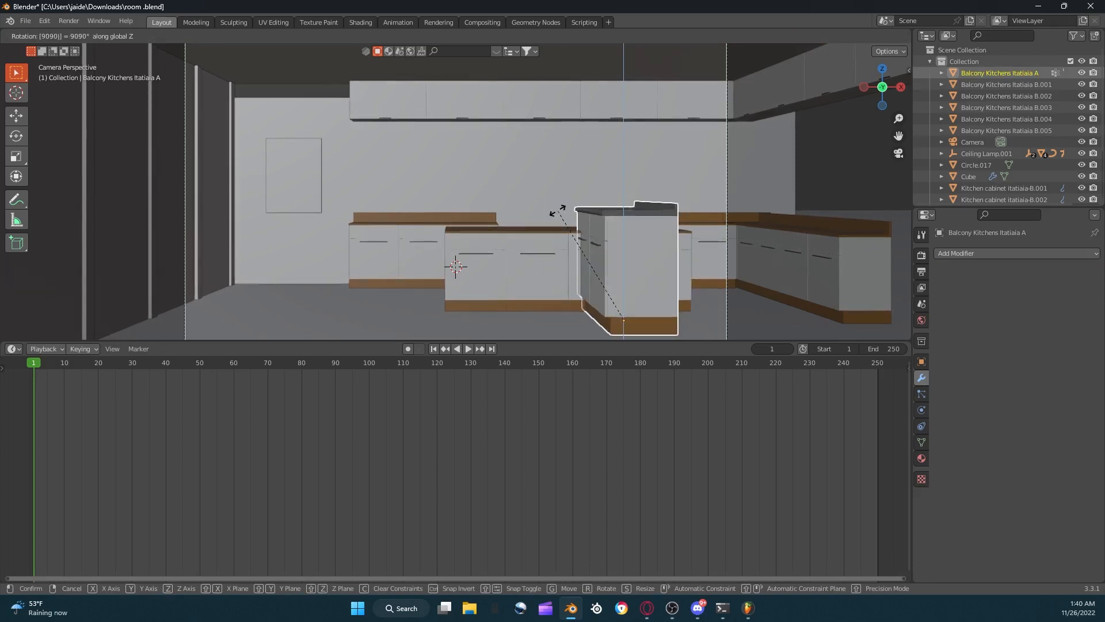
text(900)
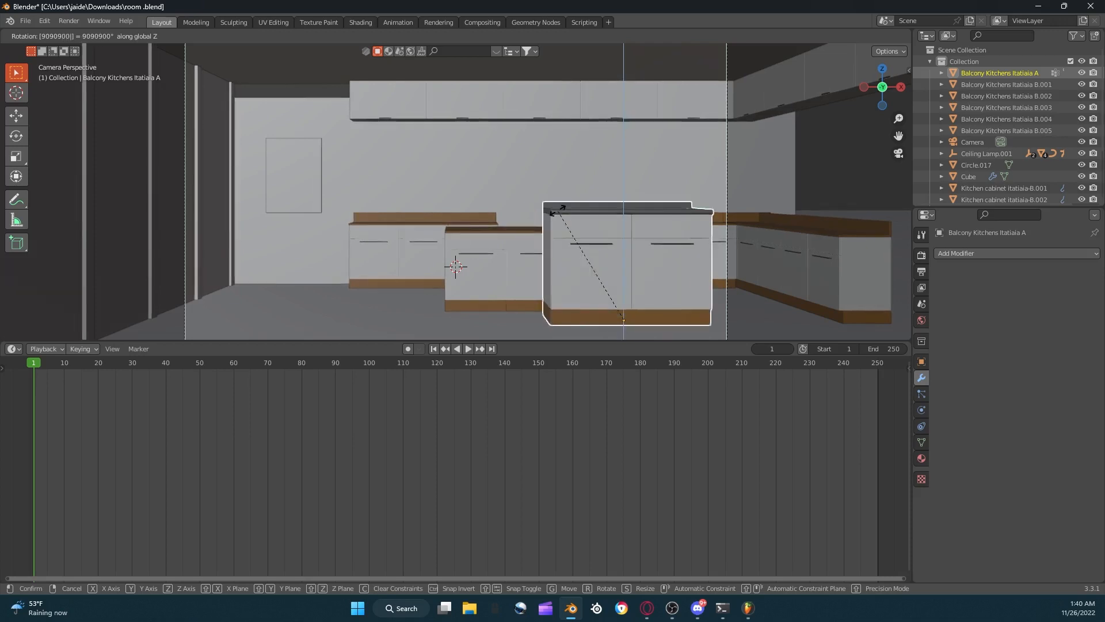
key(Return)
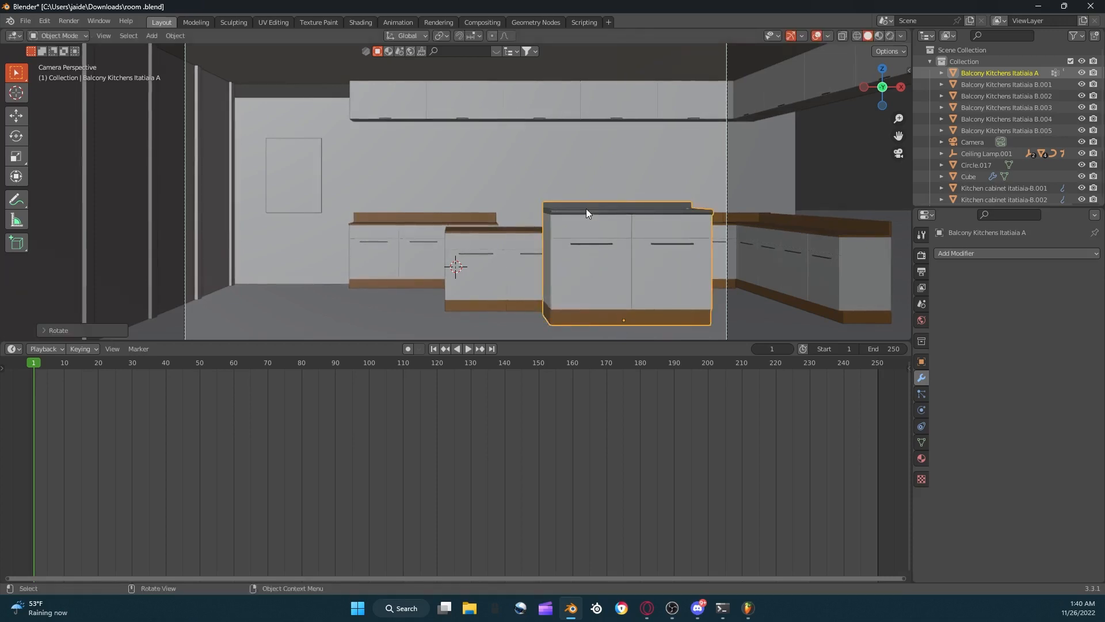
Move the sink cabinet along Y past the island to the gap in the back counter.
key(g)
key(y)
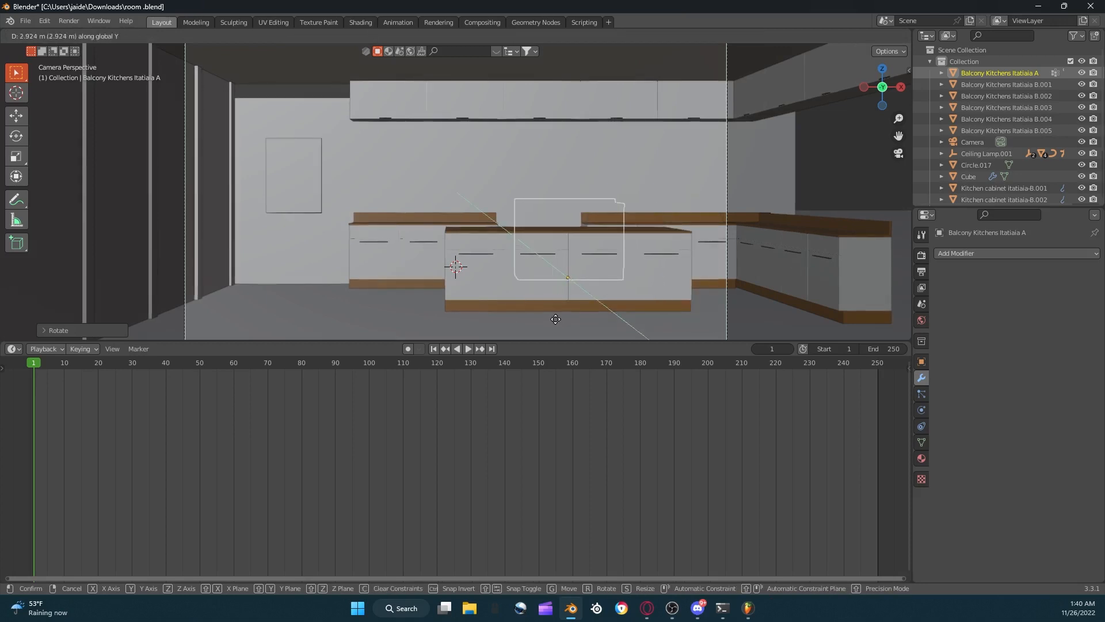
click(712, 167)
middle_drag(819, 41, 769, 112)
scroll(768, 111, down, 3)
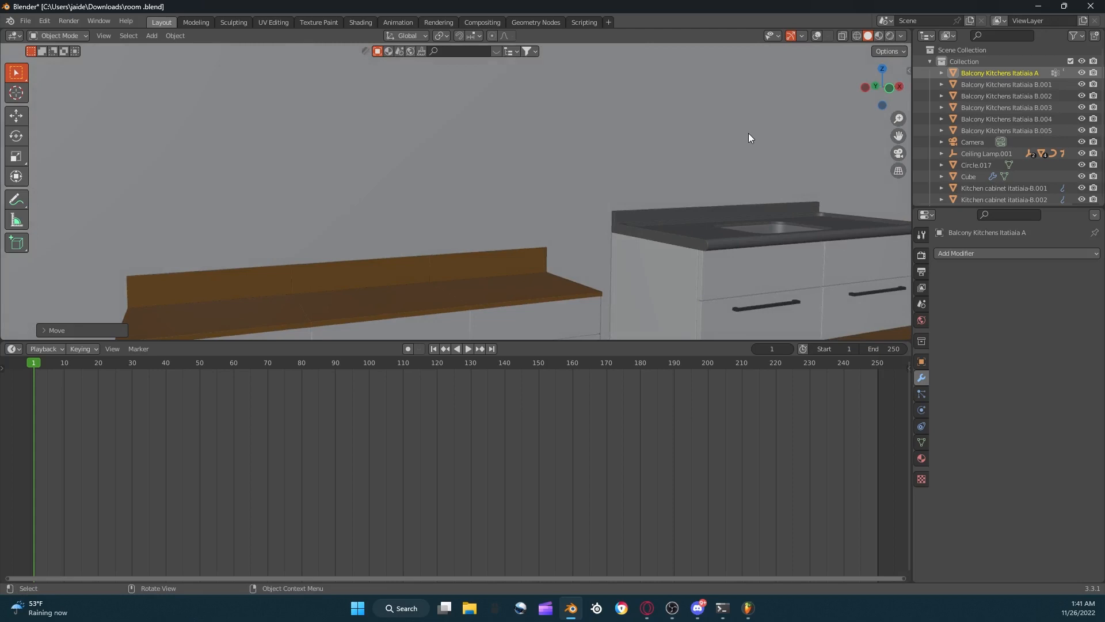
Lower the sink cabinet to countertop level and shift it about 0.29 m along negative X into the counter gap.
key(g)
key(z)
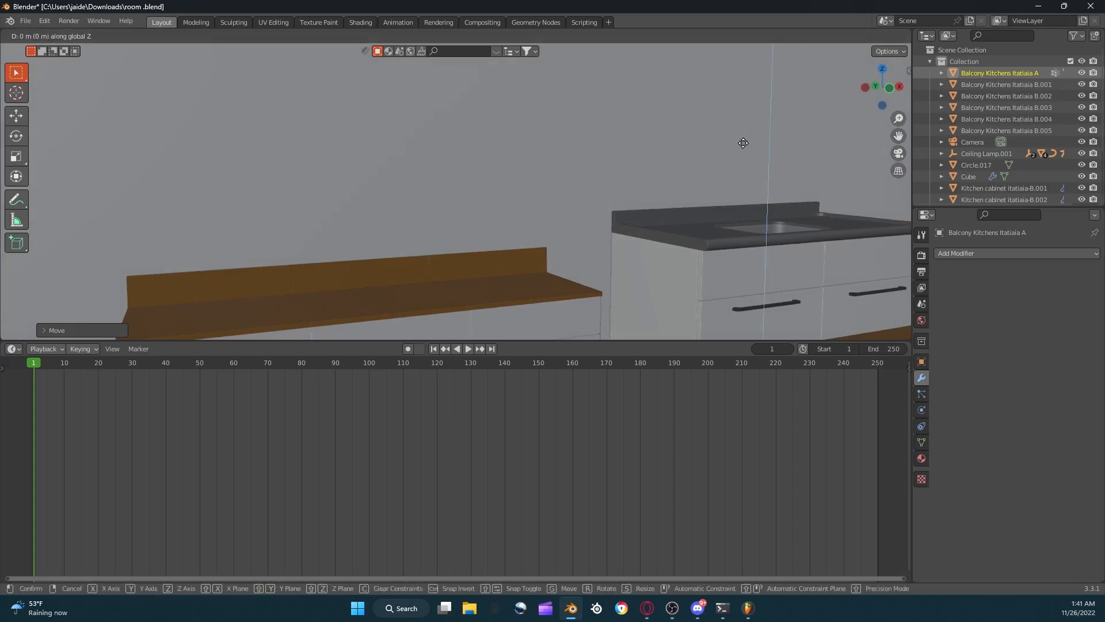
click(772, 154)
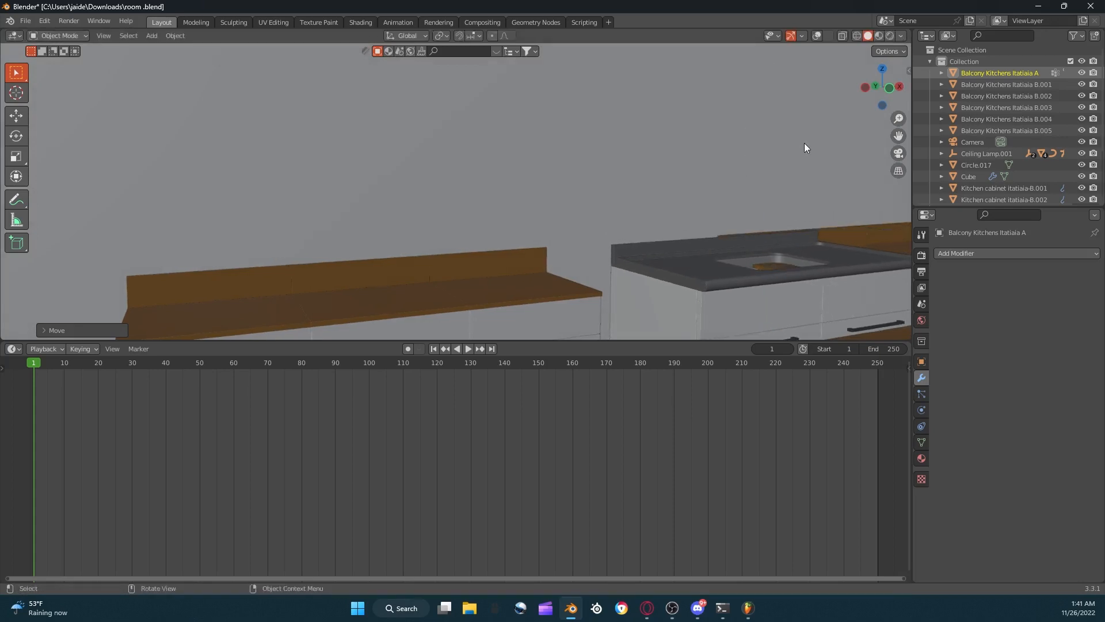
key(g)
key(x)
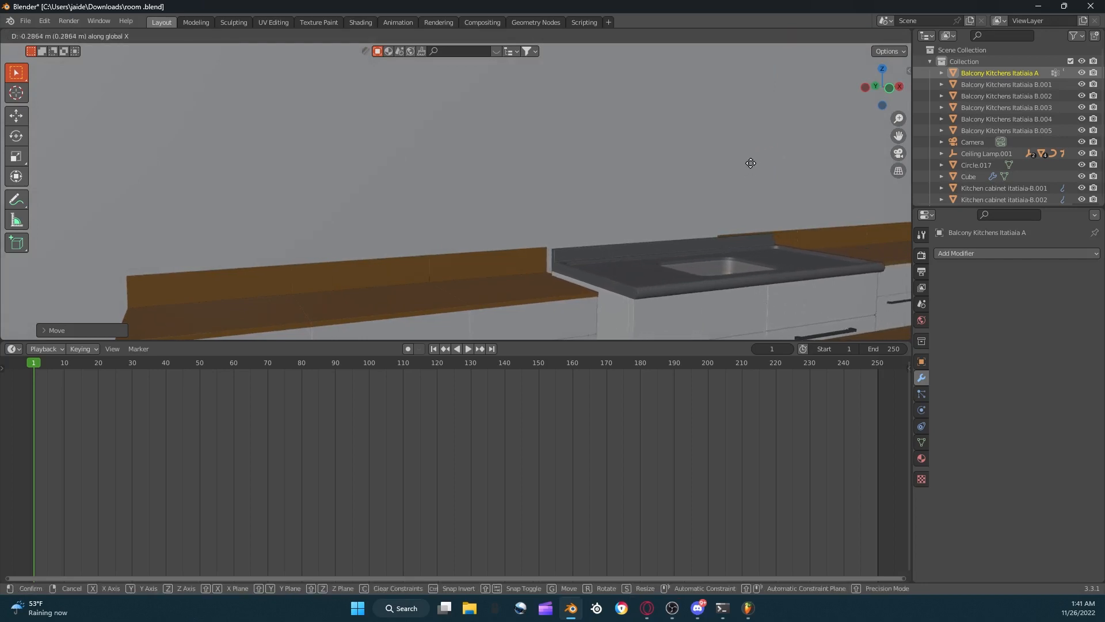
key(z)
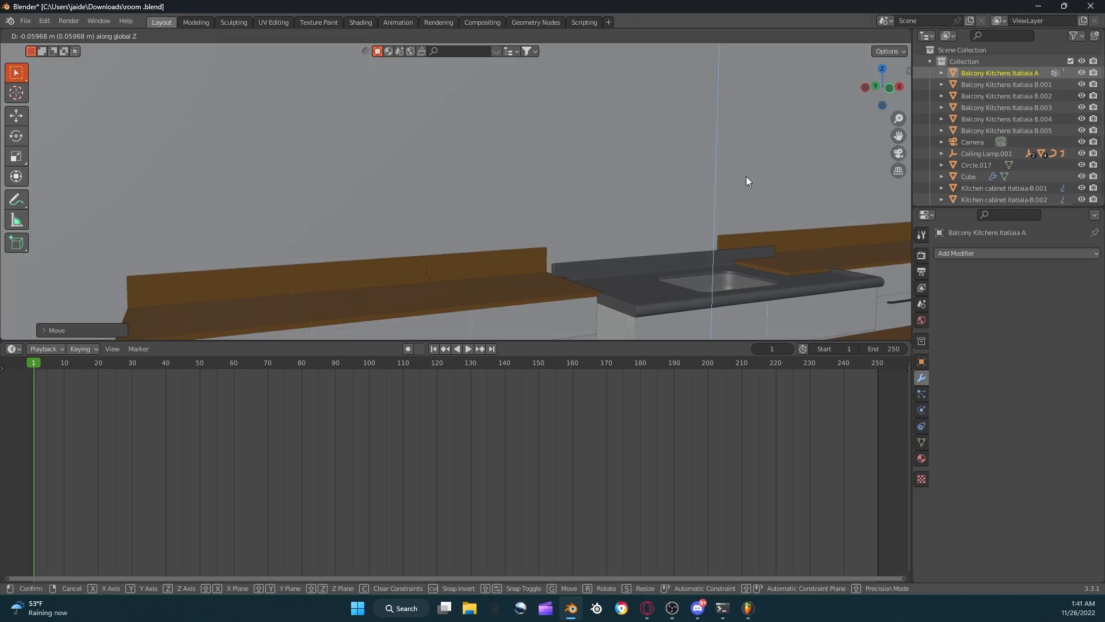
click(746, 176)
key(g)
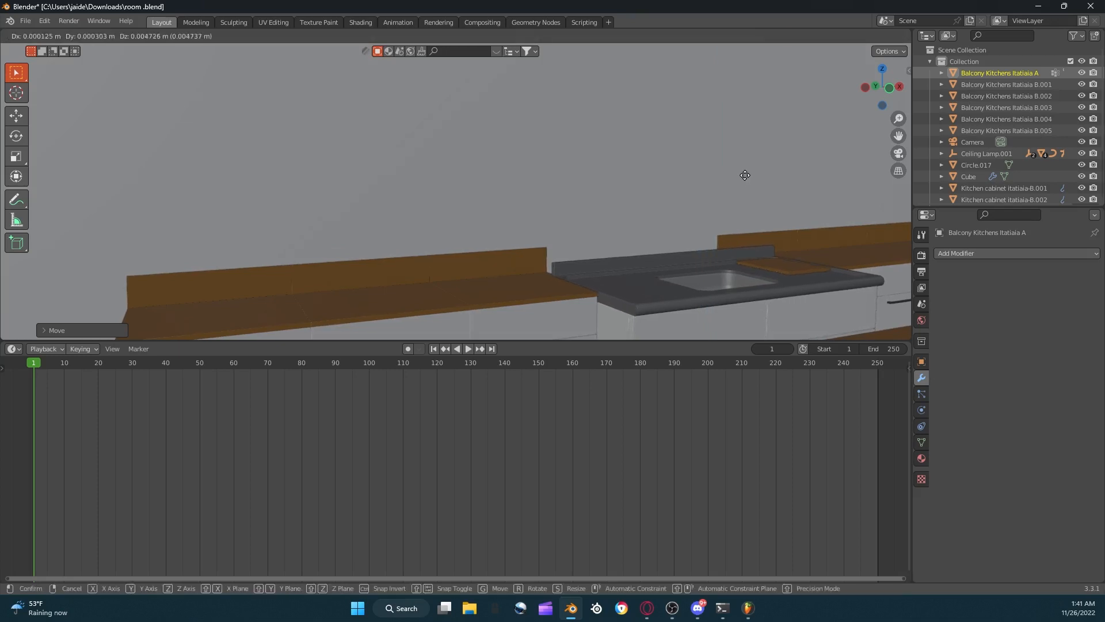
click(746, 175)
Shift the sink cabinet about 0.1 m farther along negative X so it spans the gap between both wooden counters.
key(g)
key(x)
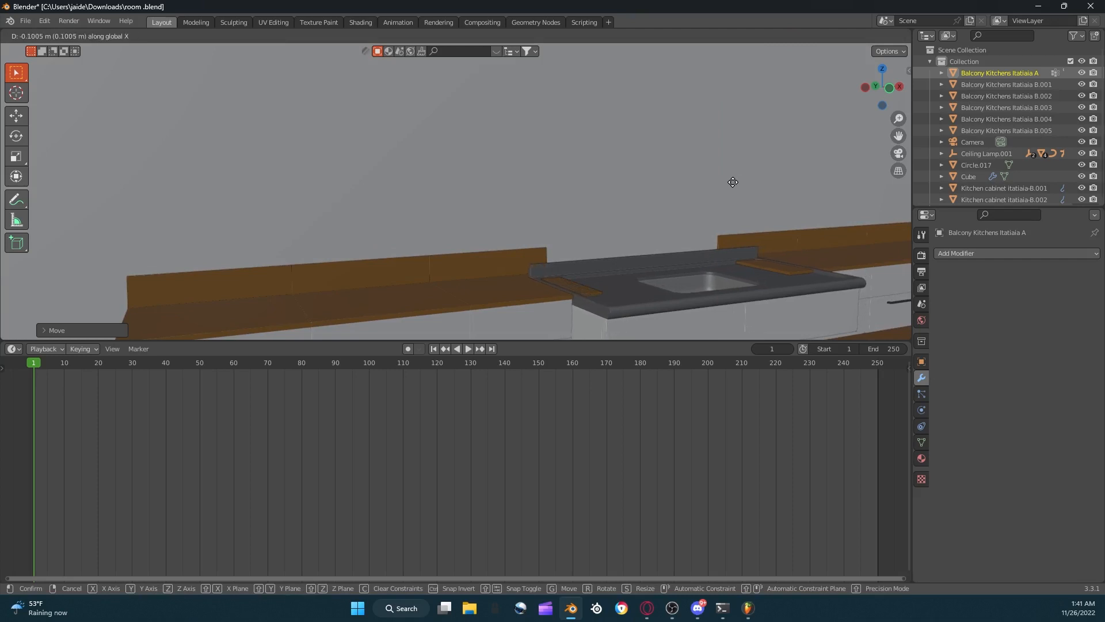
click(732, 183)
drag(877, 87, 877, 88)
drag(898, 136, 514, 96)
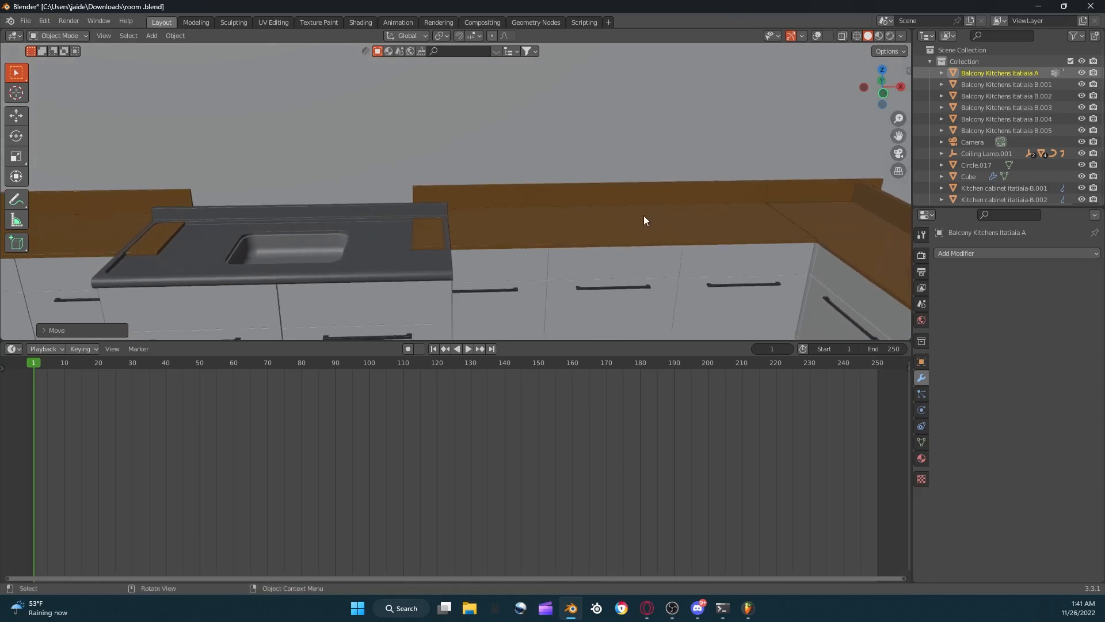
key(g)
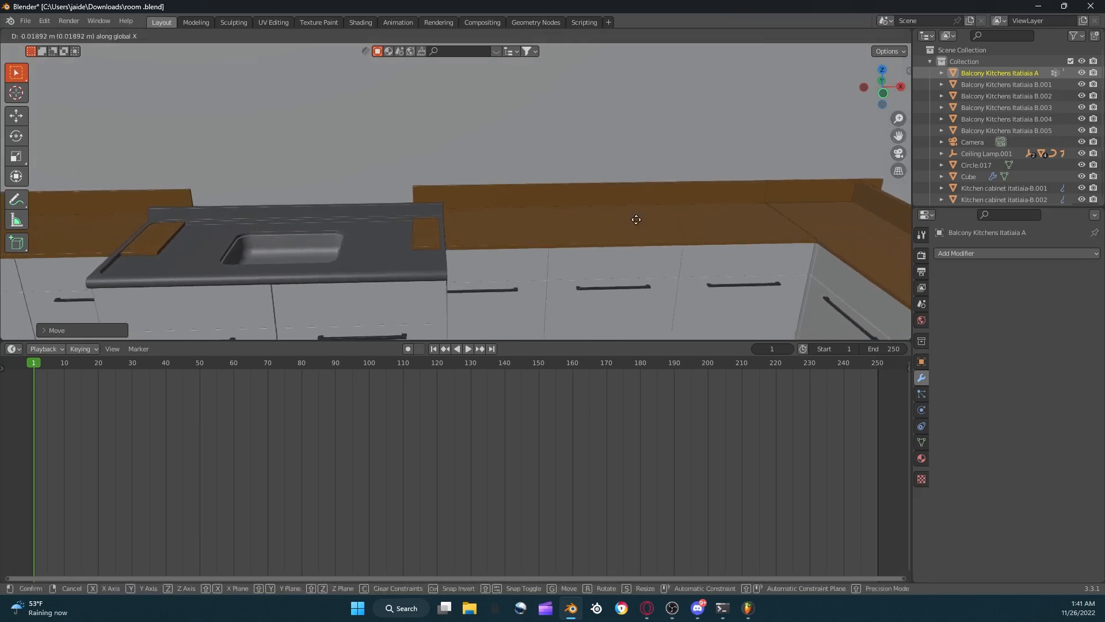
click(637, 221)
Nudge the sink cabinet along X and raise it slightly along Z so its top covers the wooden counter ends.
key(g)
key(x)
key(z)
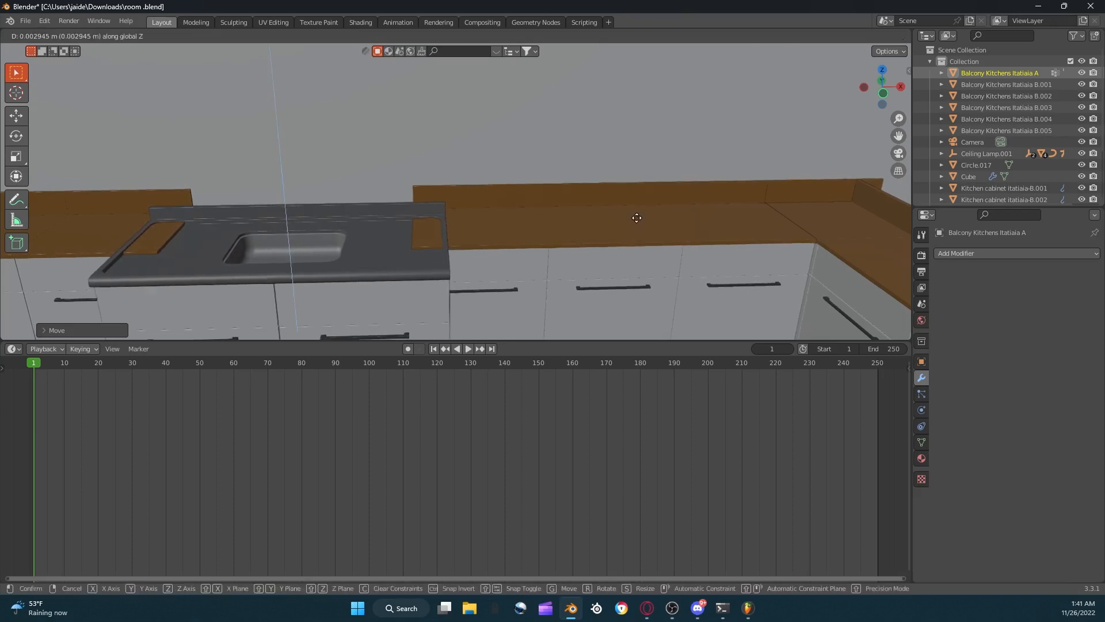
click(636, 217)
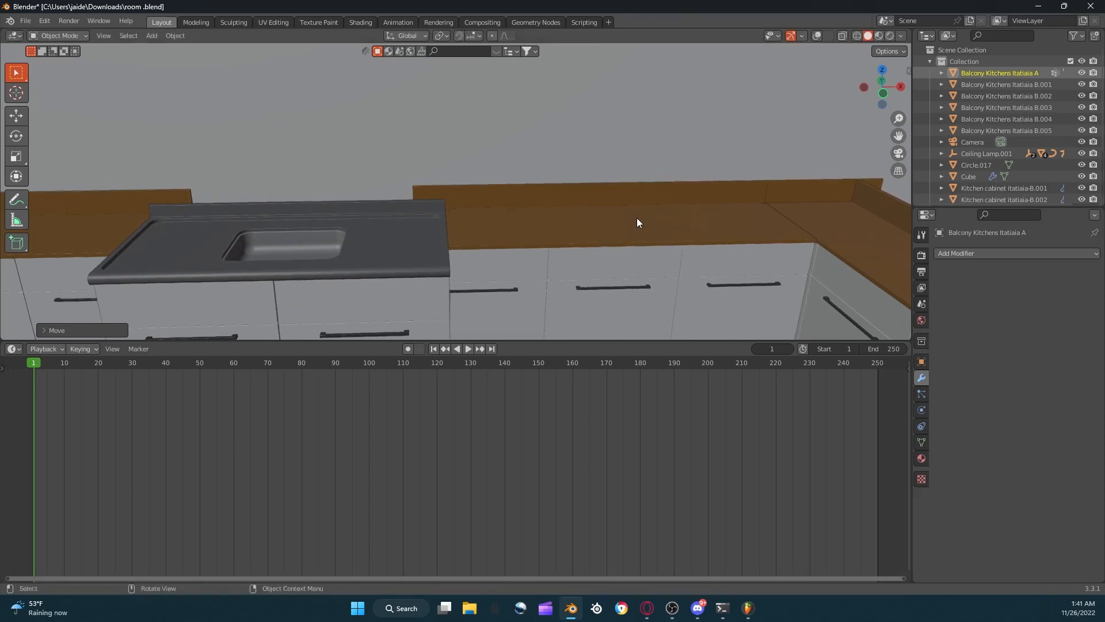
Move the sink cabinet about 0.2 m along Y into the back counter and show the viewport overlays.
key(g)
key(y)
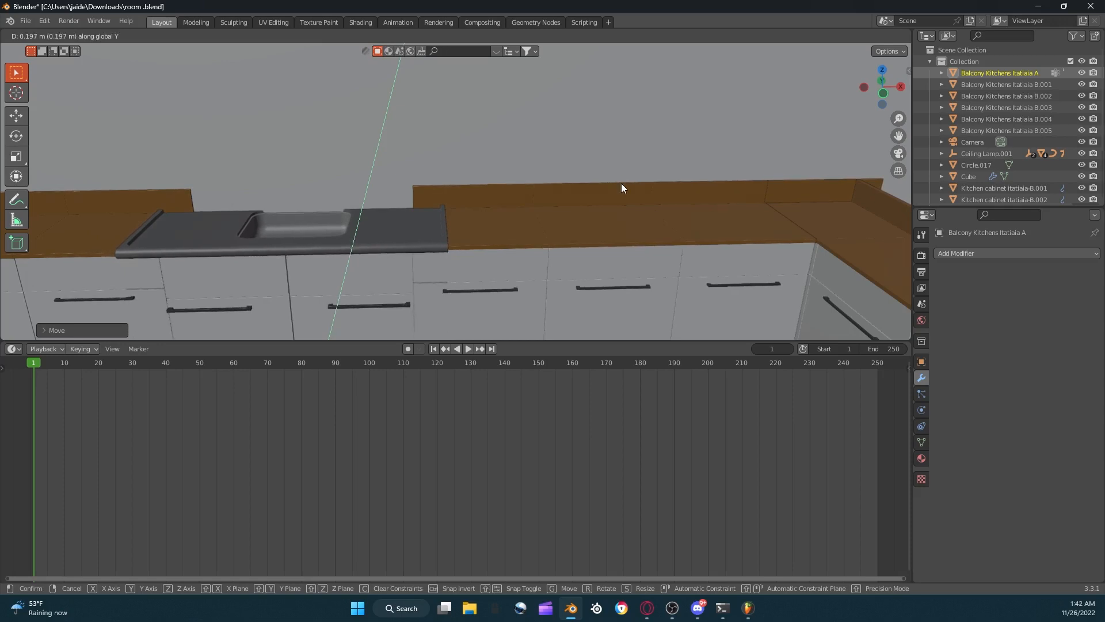
click(619, 183)
scroll(620, 183, down, 5)
middle_drag(619, 188, 560, 199)
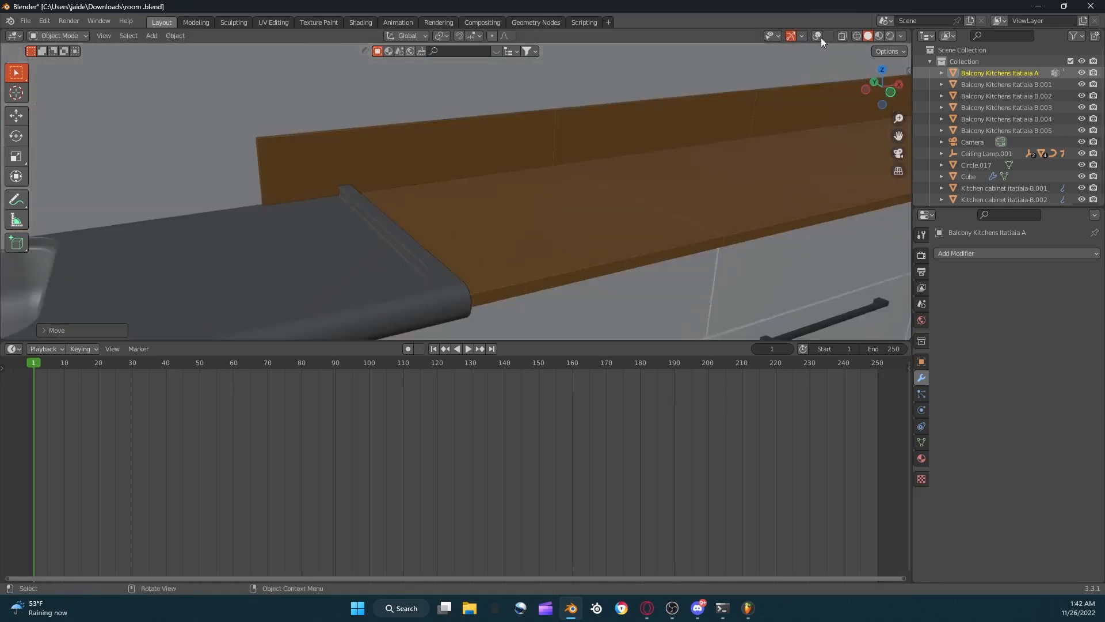
click(815, 37)
scroll(518, 150, down, 3)
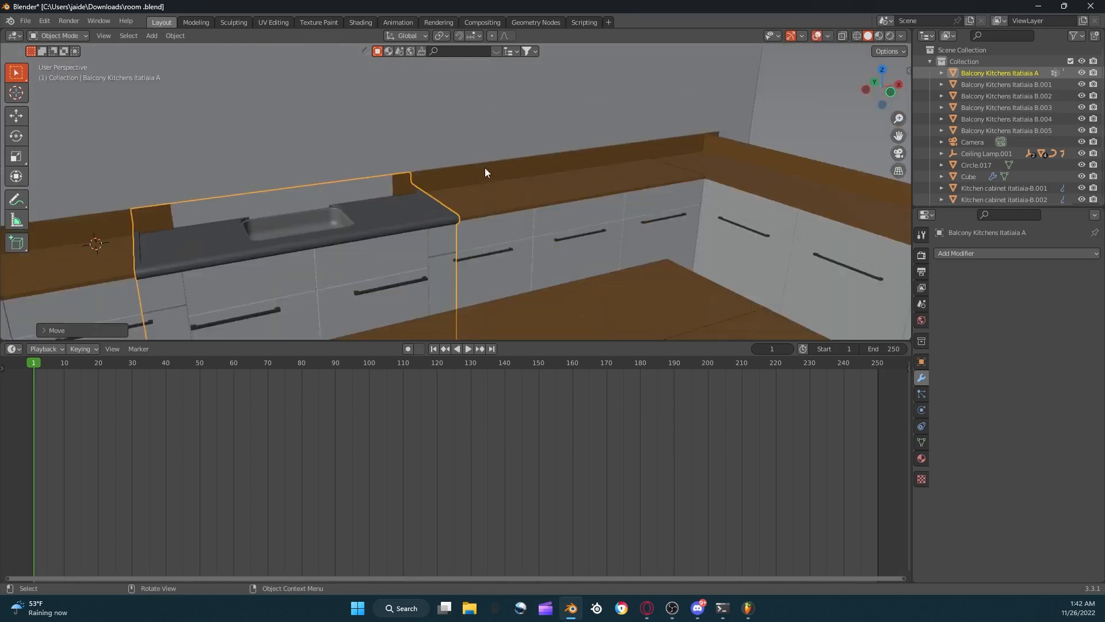
scroll(495, 170, down, 3)
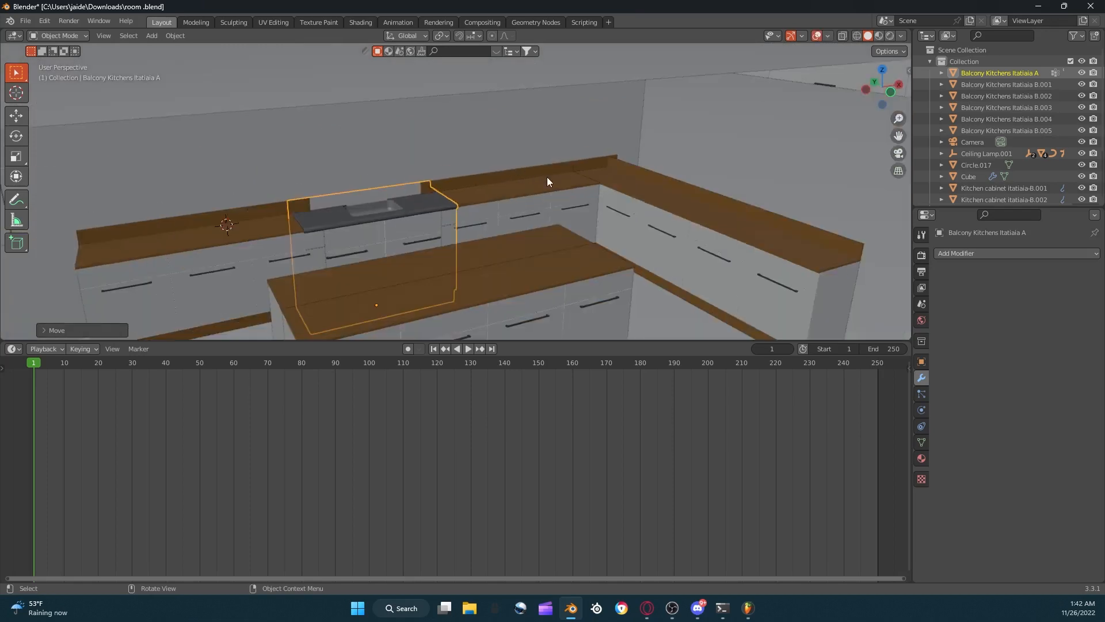
Scale the sink cabinet to about 0.74 along Y and move it about 0.07 m along negative Y.
key(s)
key(y)
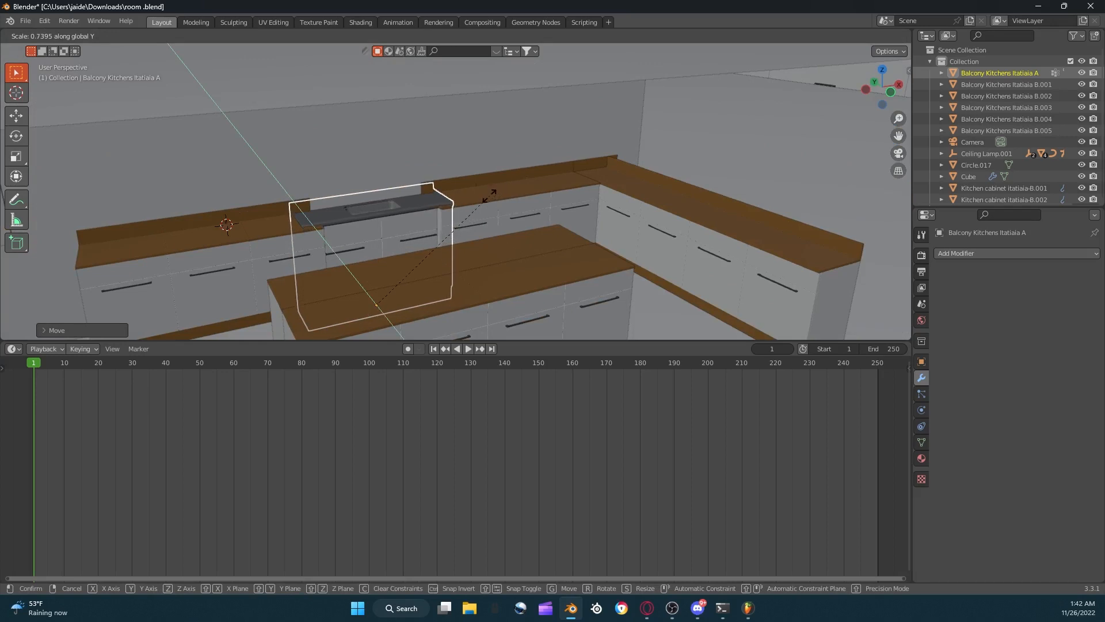
click(482, 197)
key(g)
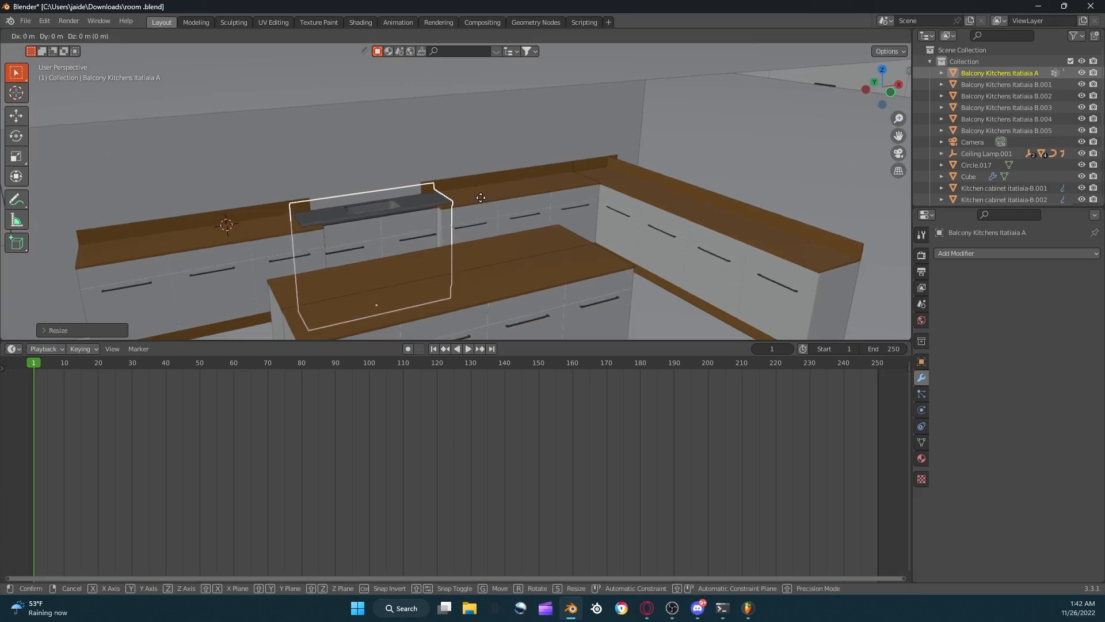
key(y)
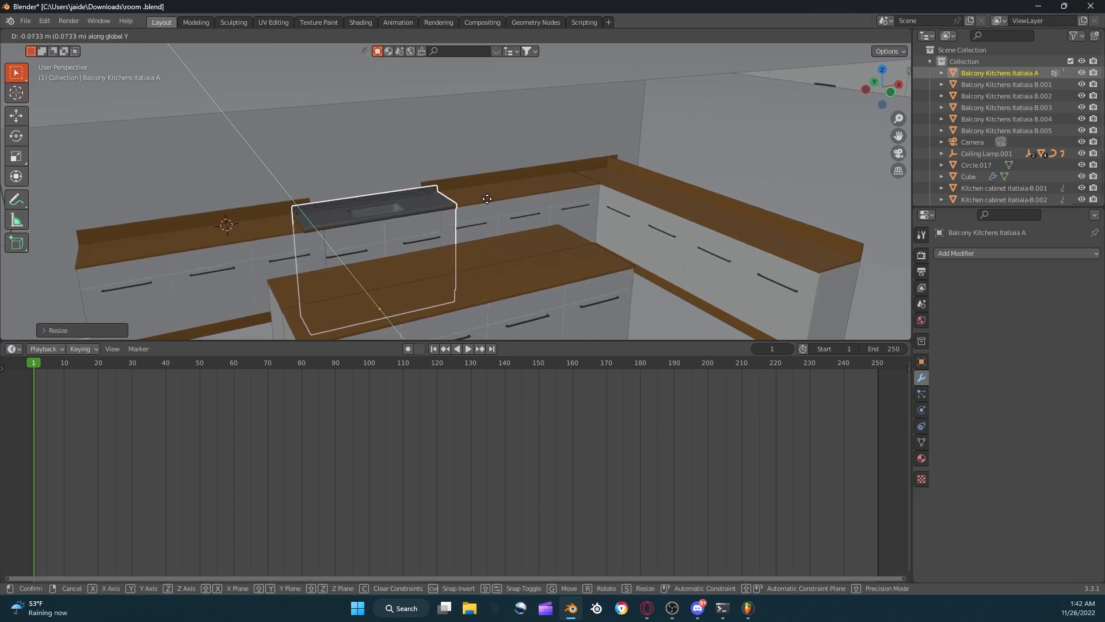
click(485, 199)
Scale the sink cabinet up by about 1.09 along Y to deepen it slightly.
key(s)
key(y)
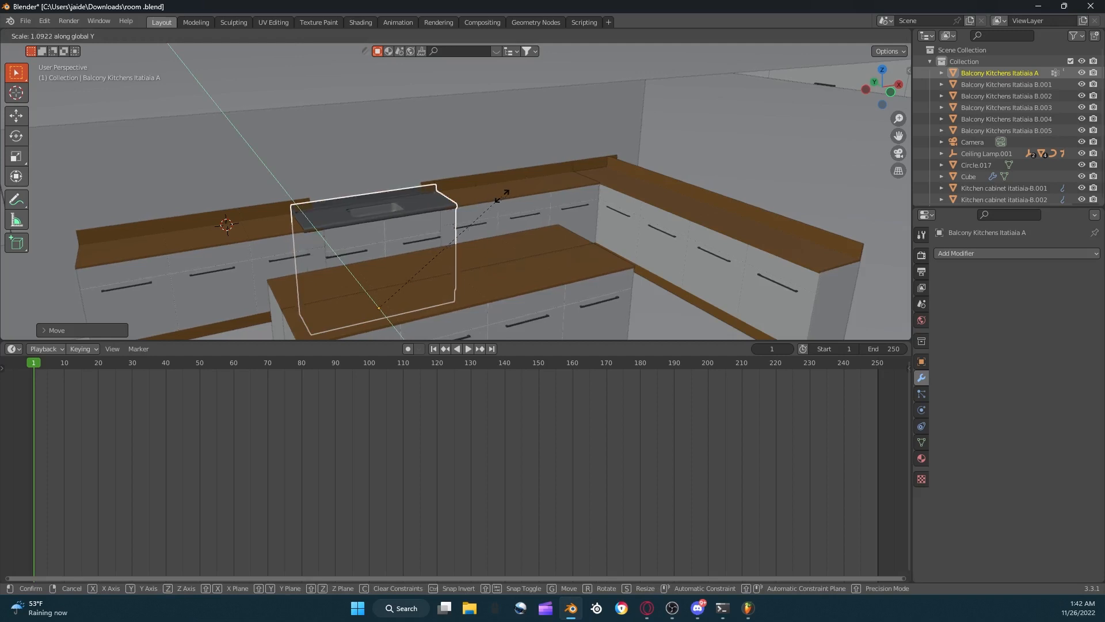
click(503, 197)
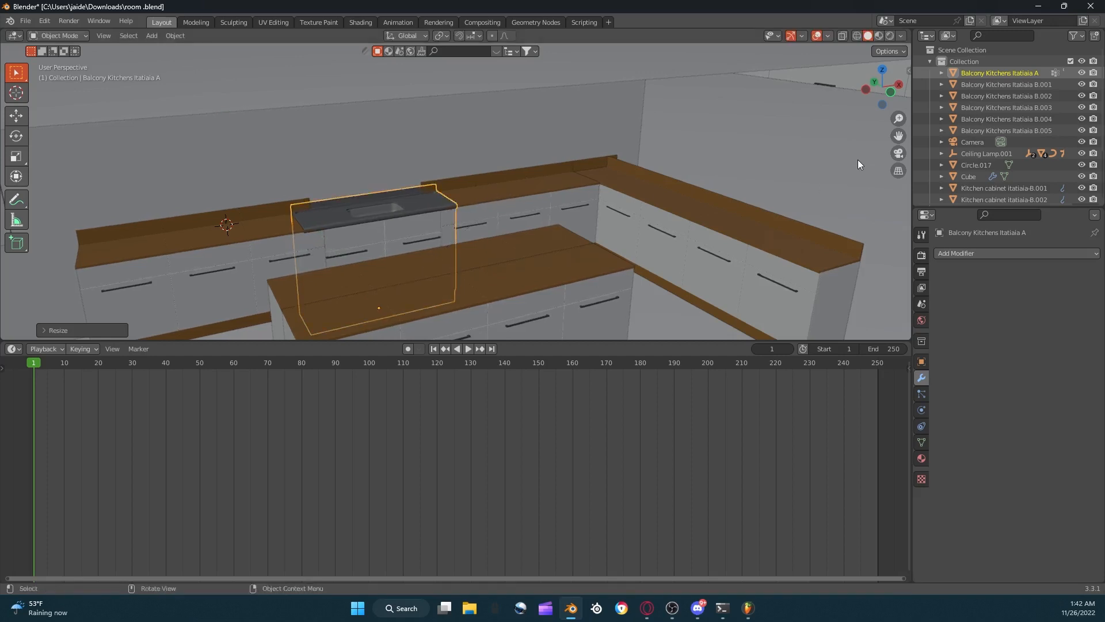
Hide the viewport overlays and adjust the sink cabinet's position along Y against the back counter from the camera view.
click(898, 153)
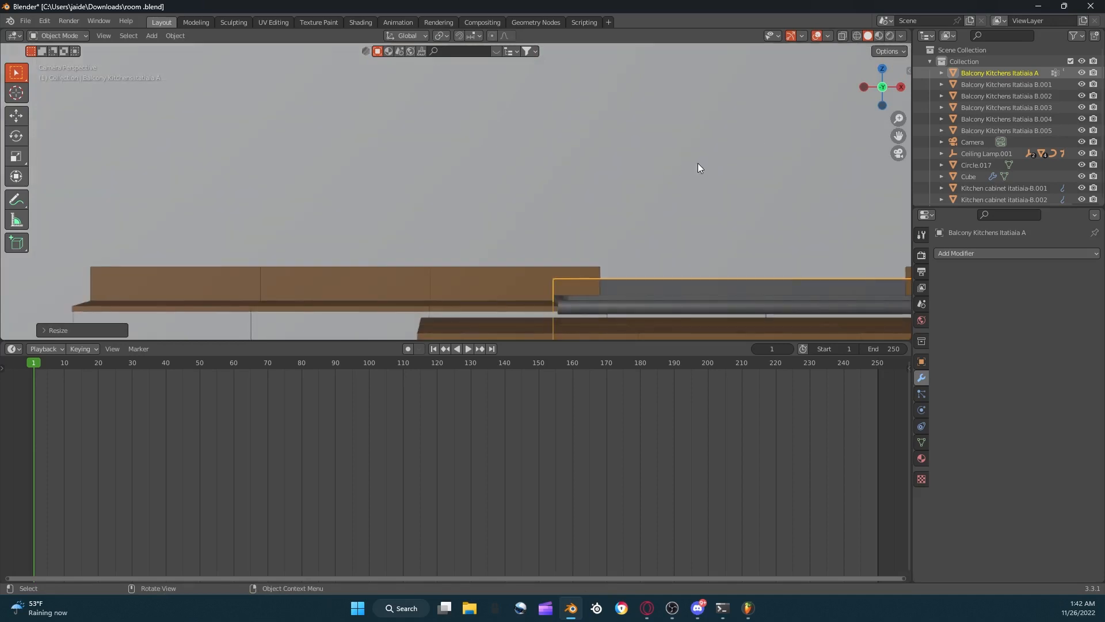
scroll(698, 164, down, 2)
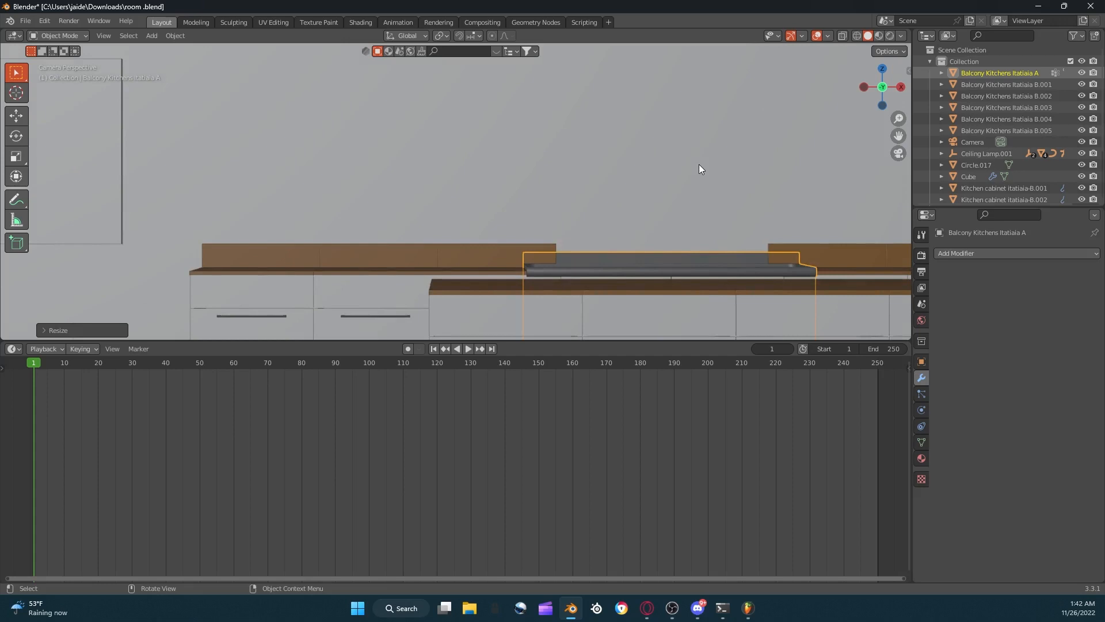
click(816, 36)
scroll(779, 131, up, 2)
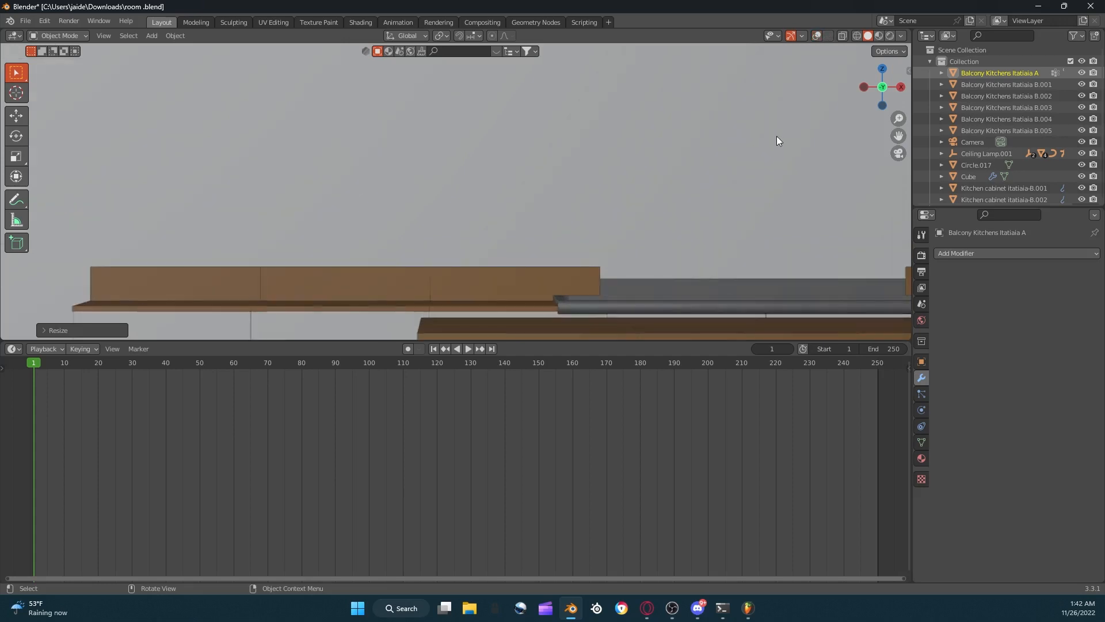
key(g)
key(y)
click(754, 137)
middle_drag(755, 139, 770, 148)
scroll(778, 142, down, 3)
scroll(767, 164, down, 3)
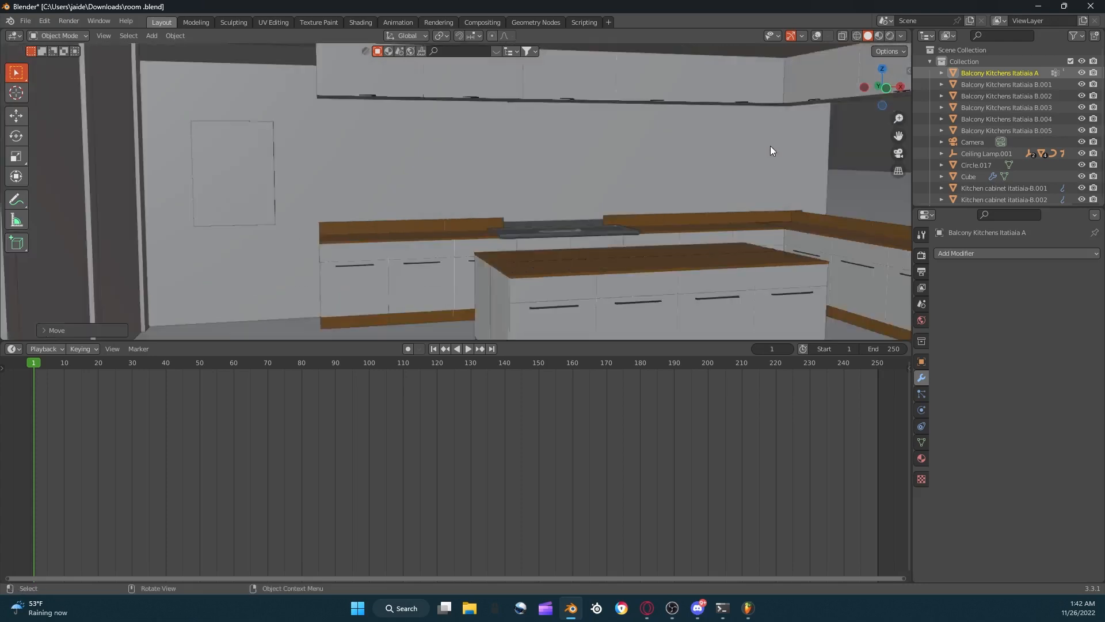
Duplicate back counter section Balcony Kitchens Itatiaia B.005 and move the copy about 2.45 m along negative X into the gap behind the sink.
scroll(748, 193, up, 2)
click(766, 181)
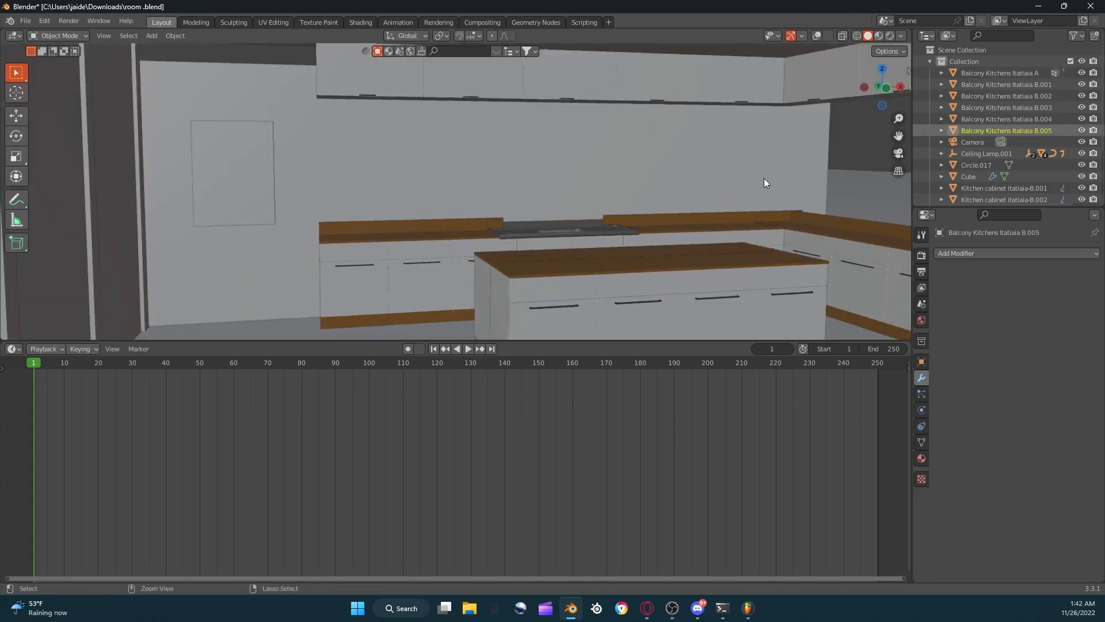
key(ctrl+c)
key(ctrl+v)
key(g)
key(x)
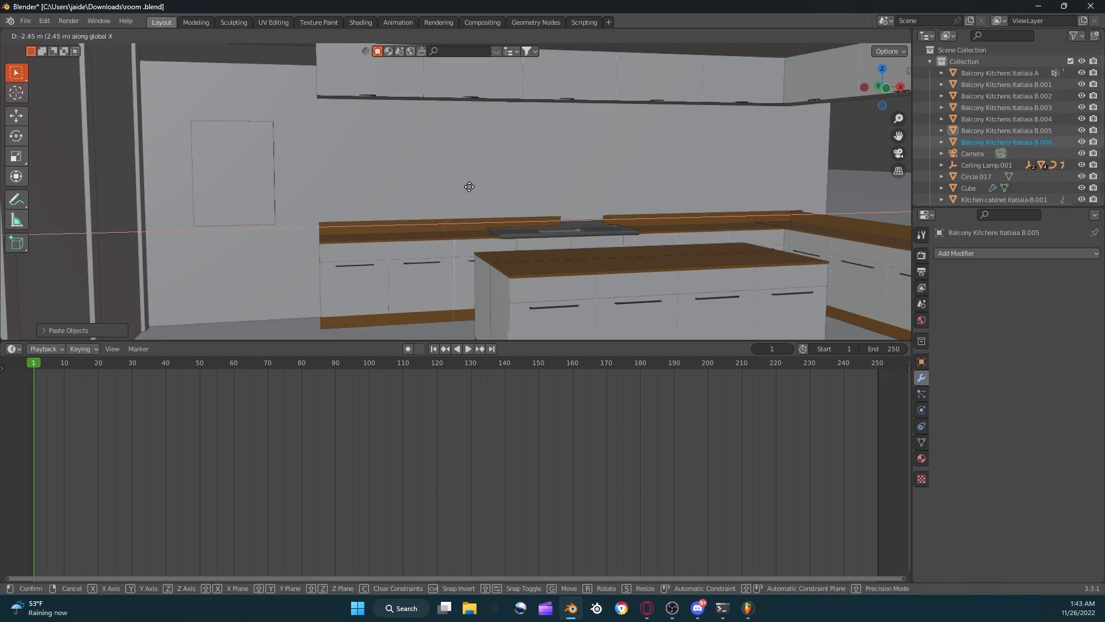
click(467, 187)
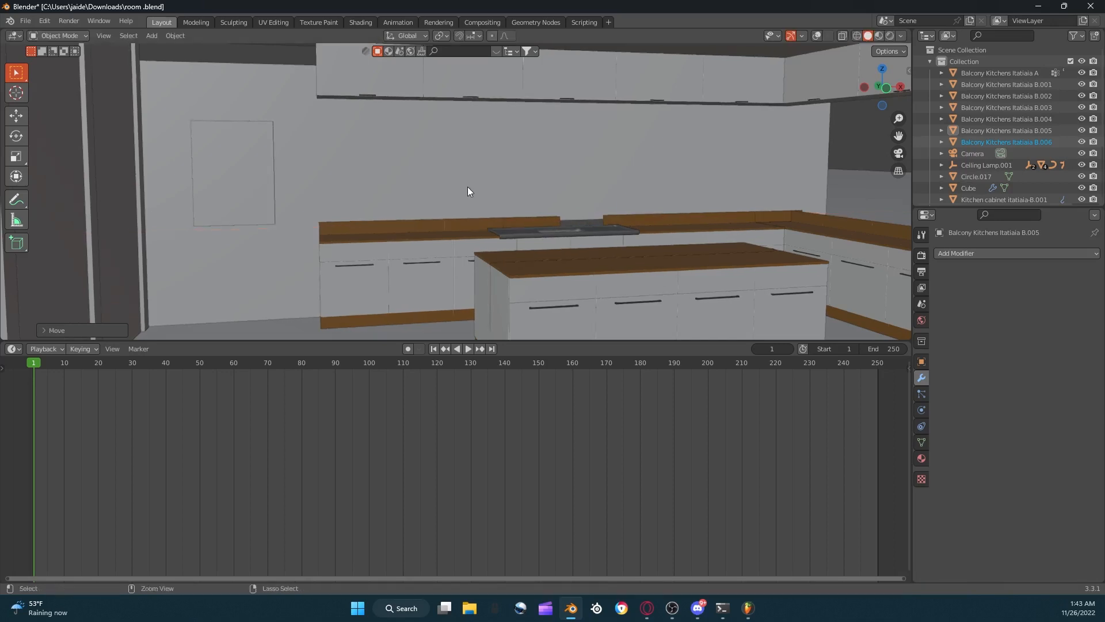
Paste another counter section and move it about 0.5 m along X to fill the remaining backsplash gap.
key(ctrl+v)
key(g)
key(x)
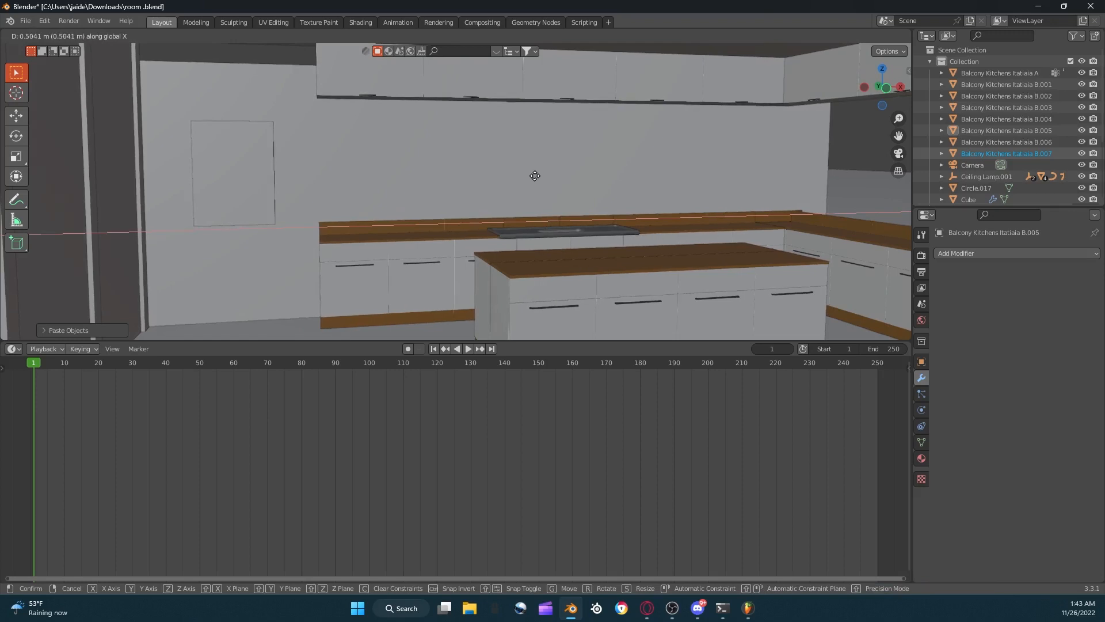
click(529, 177)
Nudge the first inserted counter section about 0.004 m along X to close its seam, and save the file.
click(898, 153)
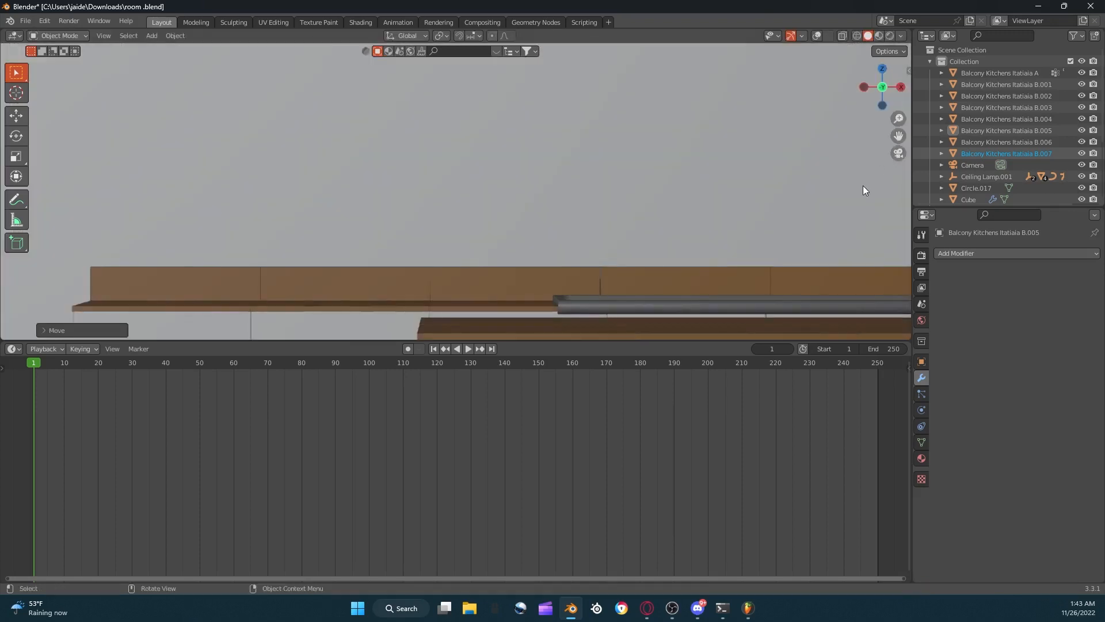
scroll(771, 235, down, 1)
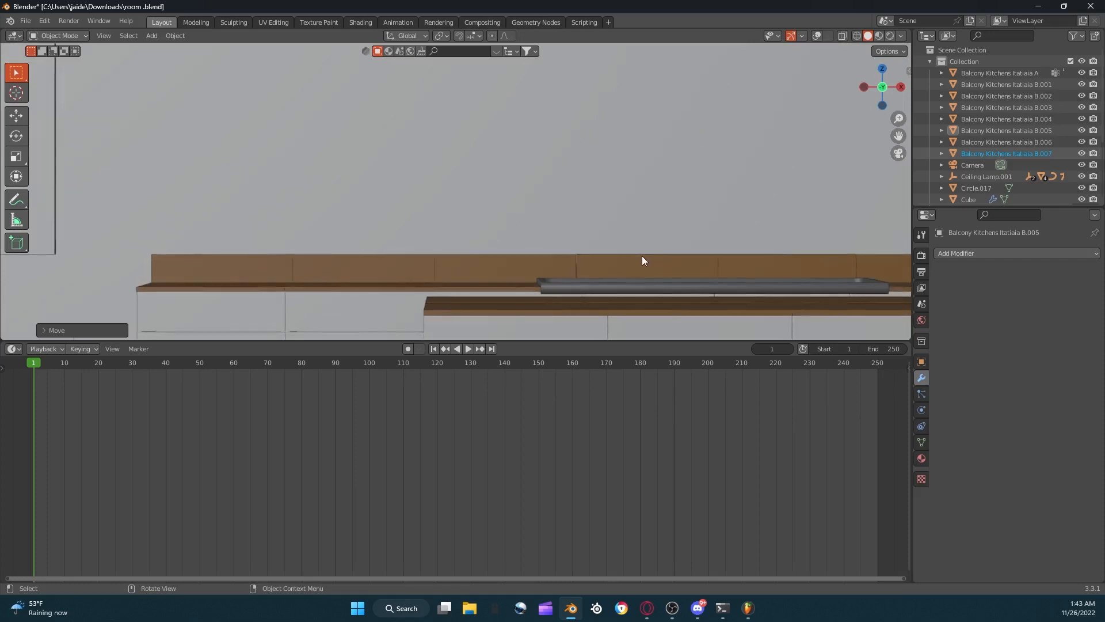
click(643, 260)
key(g)
key(x)
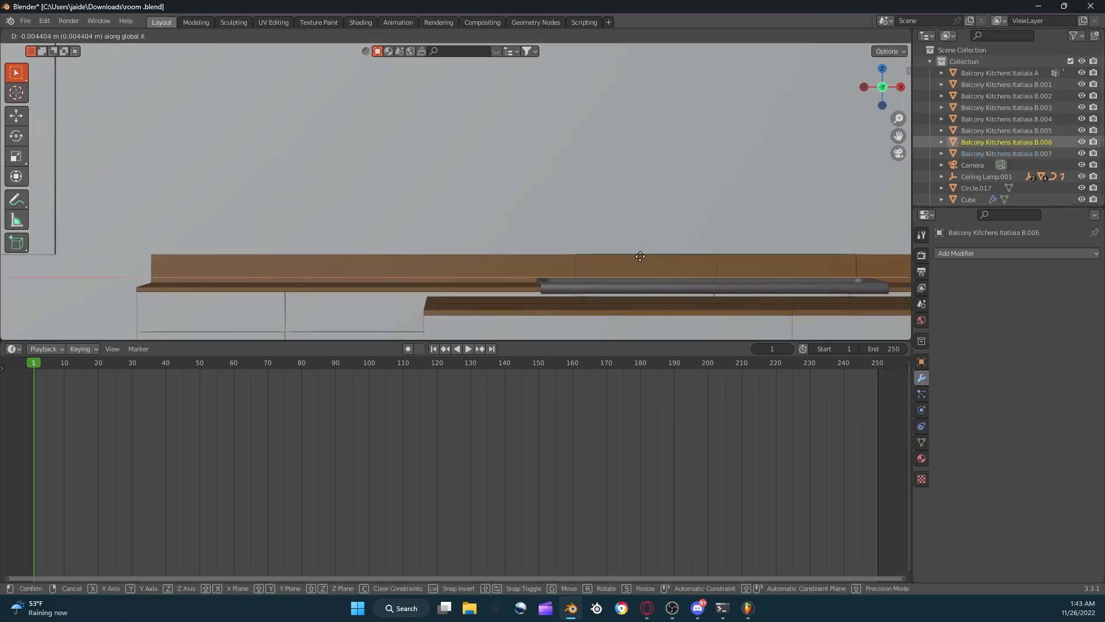
click(640, 257)
scroll(658, 233, down, 4)
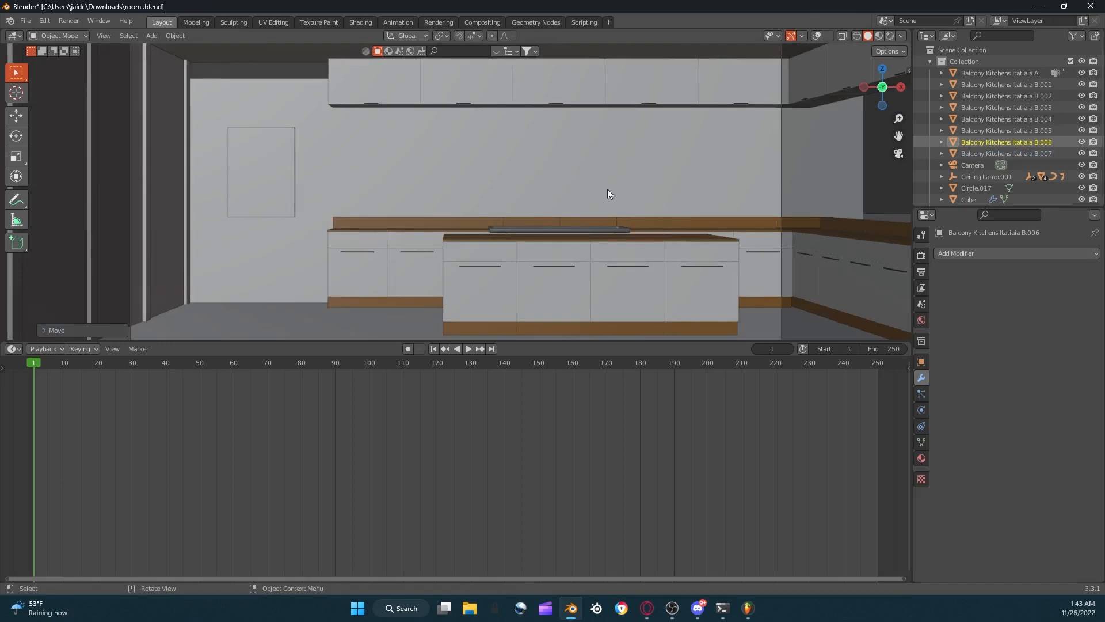
key(ctrl+s)
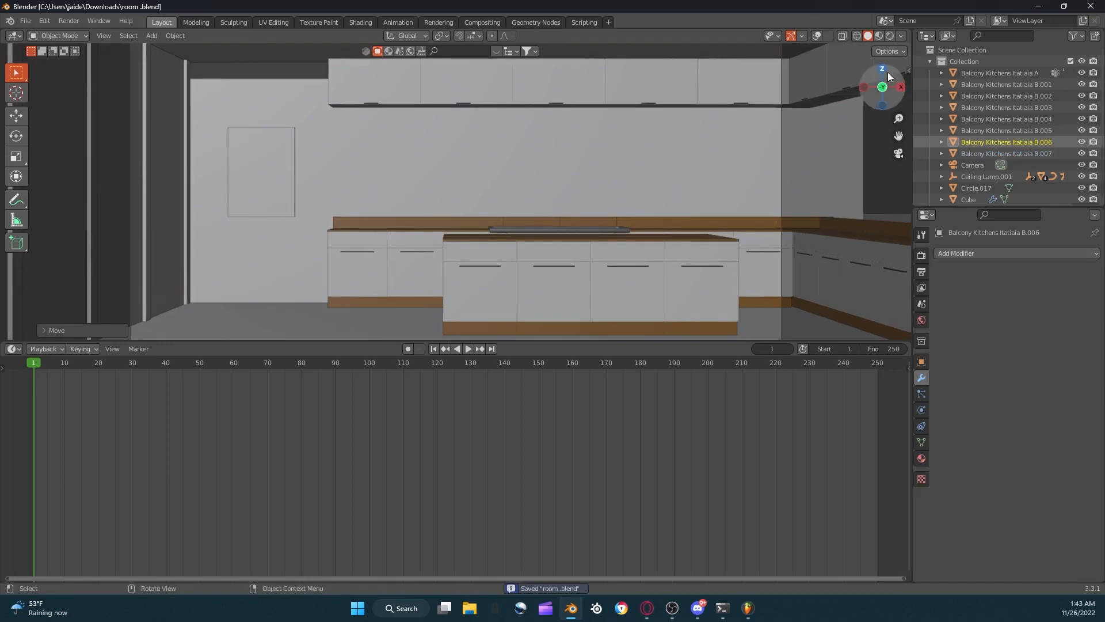
Show the overlays, duplicate the back wall plane in top view, and rotate the copy 90° about Z.
click(883, 69)
scroll(850, 147, down, 5)
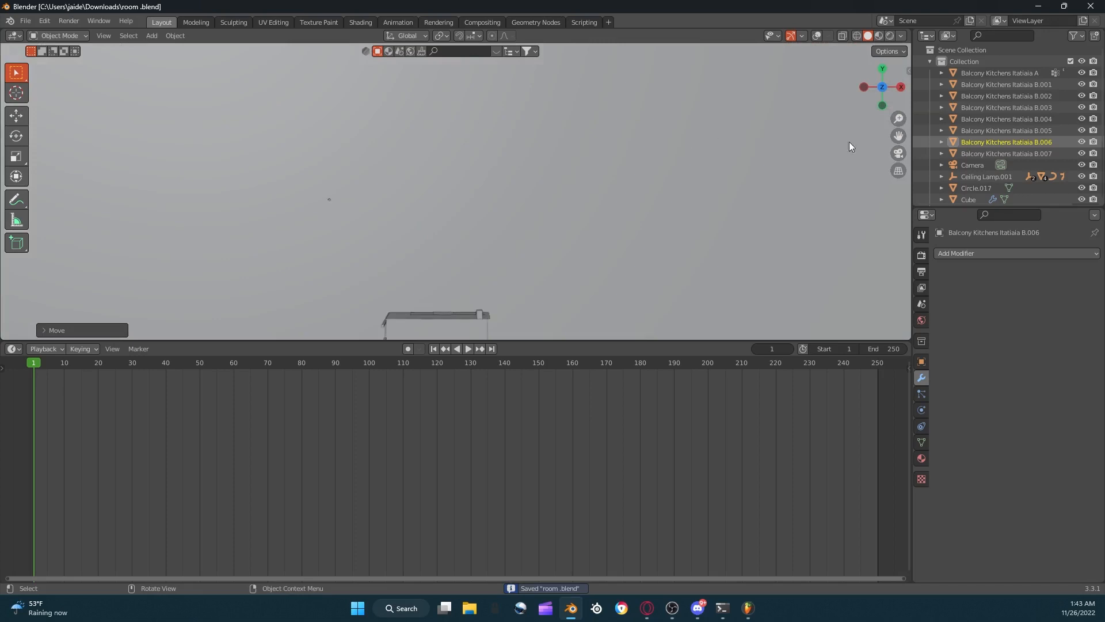
click(895, 152)
click(882, 69)
click(882, 69)
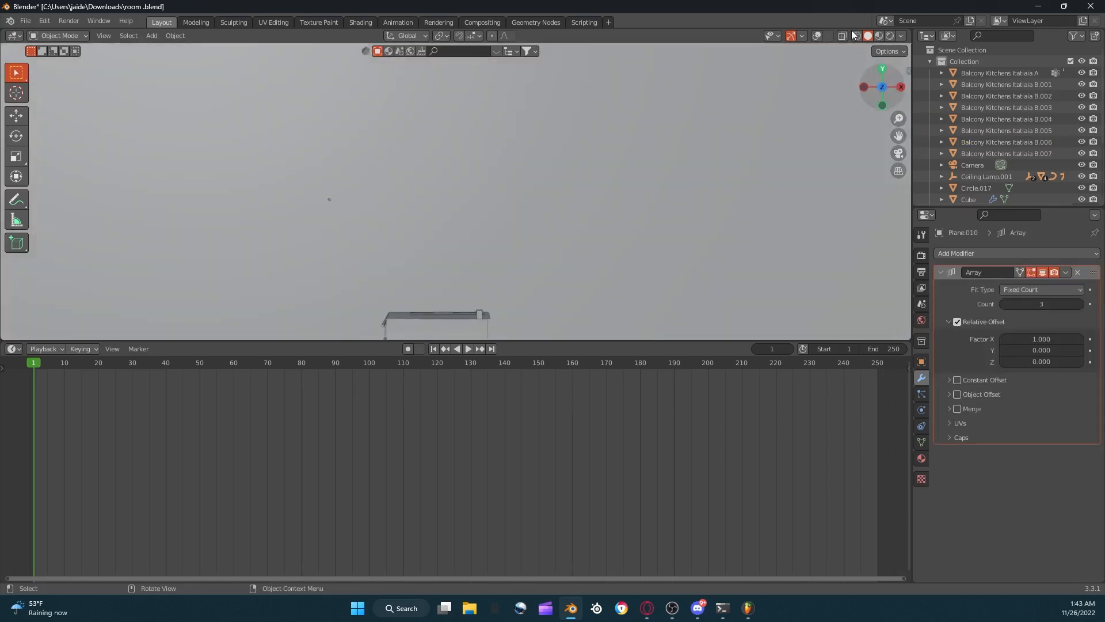
click(817, 36)
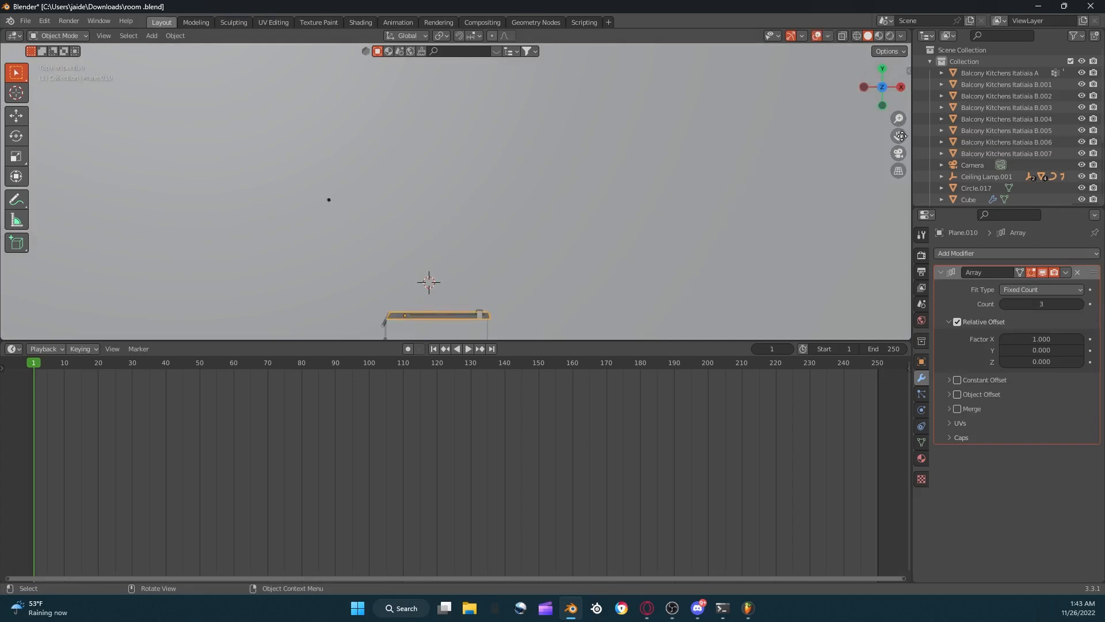
drag(900, 136, 886, 12)
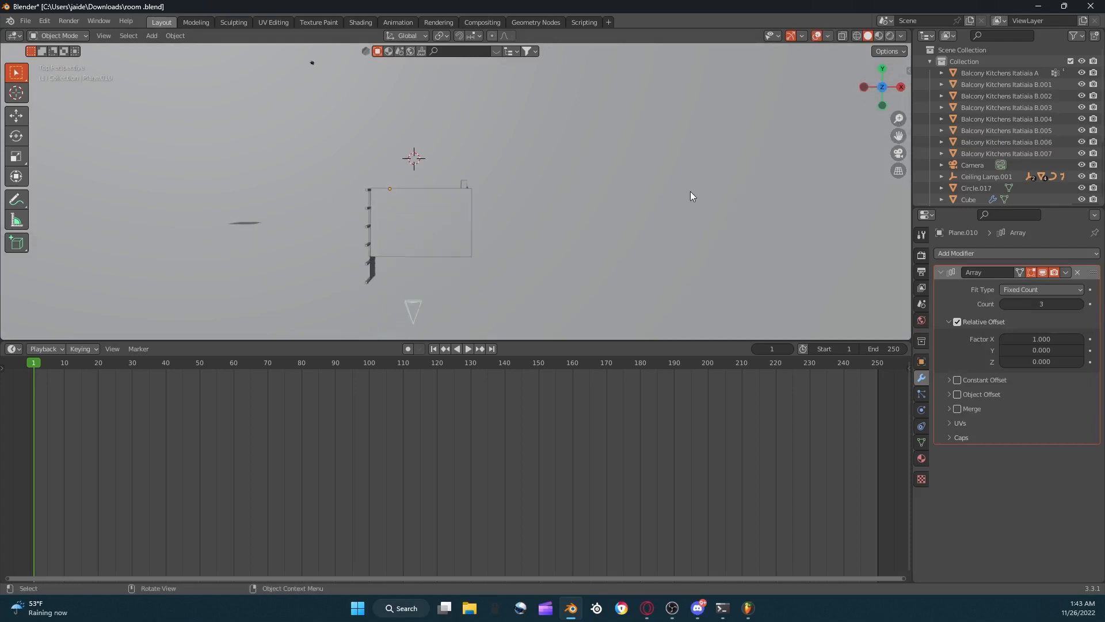
key(ctrl+v)
key(r)
key(z)
key(9)
key(0)
key(Return)
Move the rotated wall copy to the open positive-X side of the room, just inside the floor's edge.
key(g)
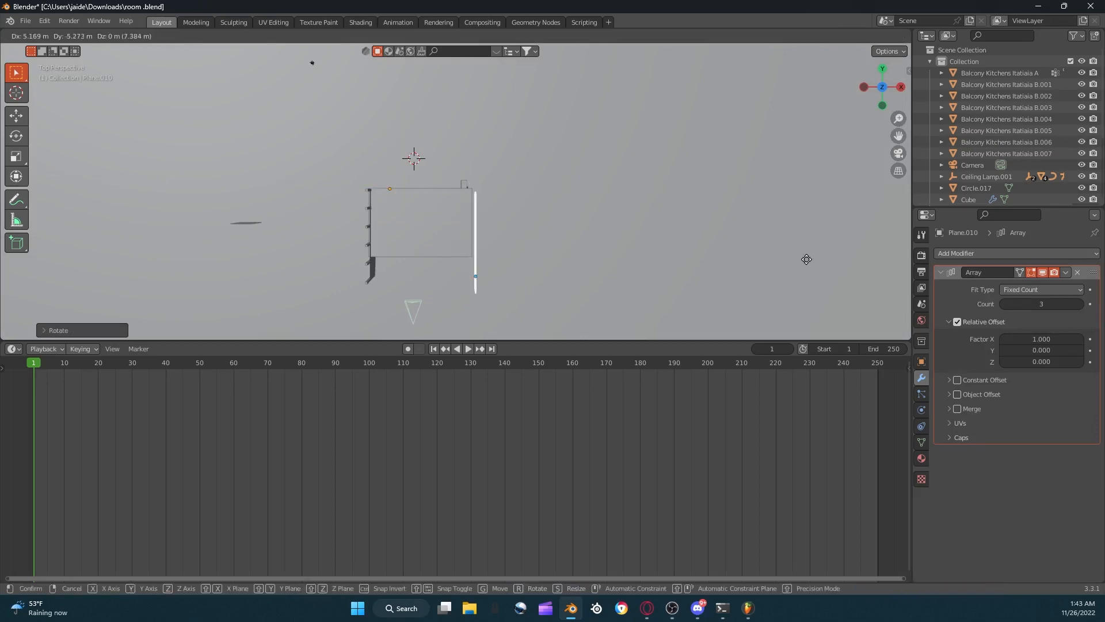
click(805, 263)
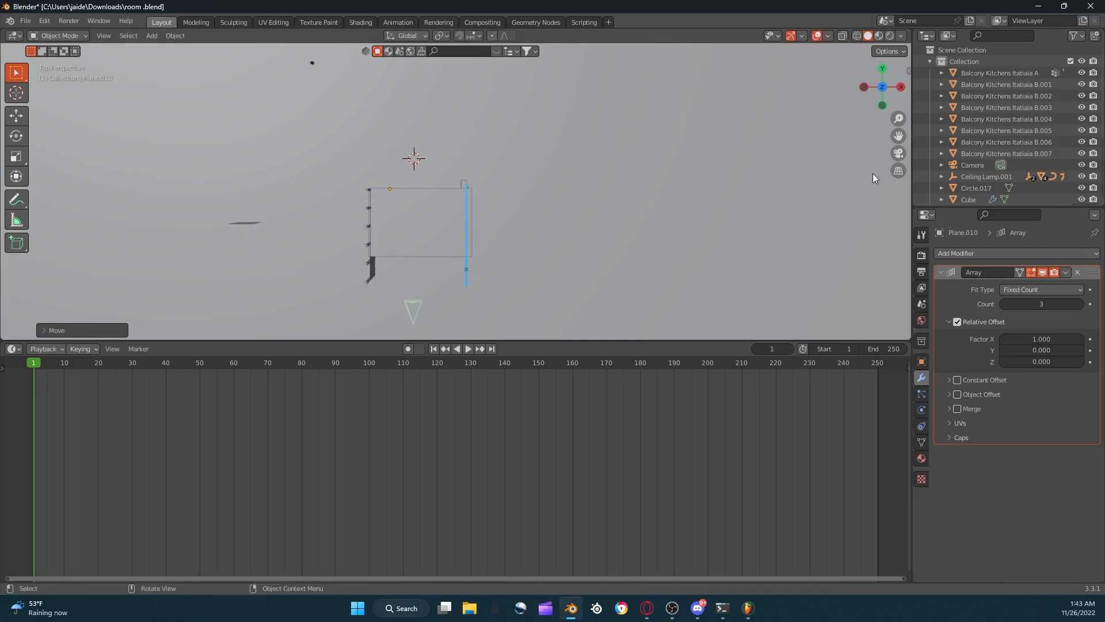
key(ctrl+z)
Select the new side wall in the camera view and nudge it along Y.
click(896, 153)
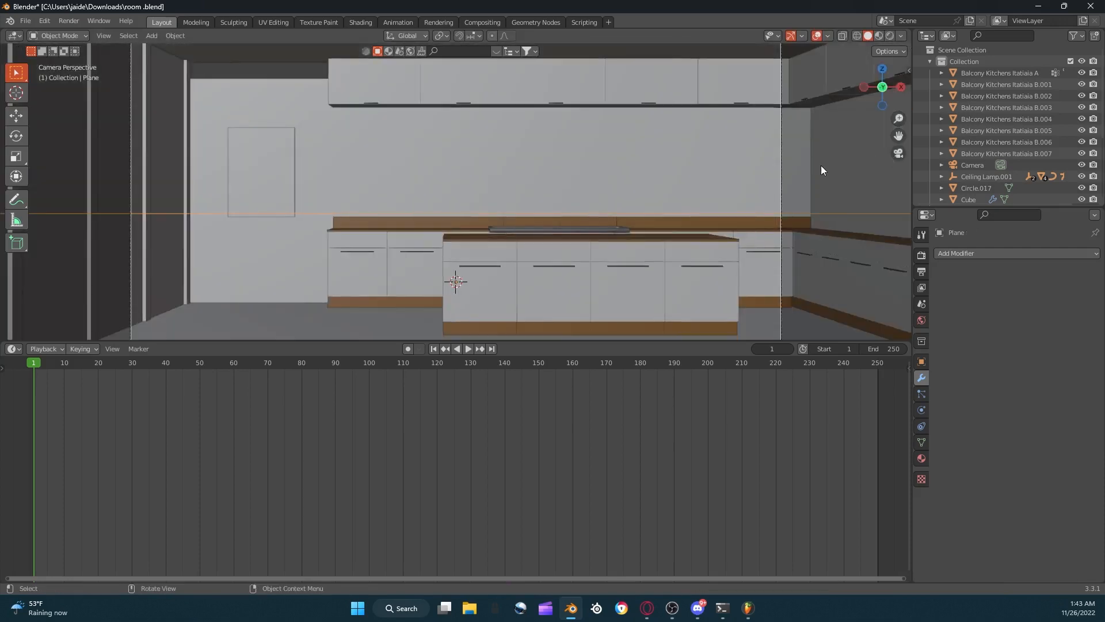
key(ctrl+v)
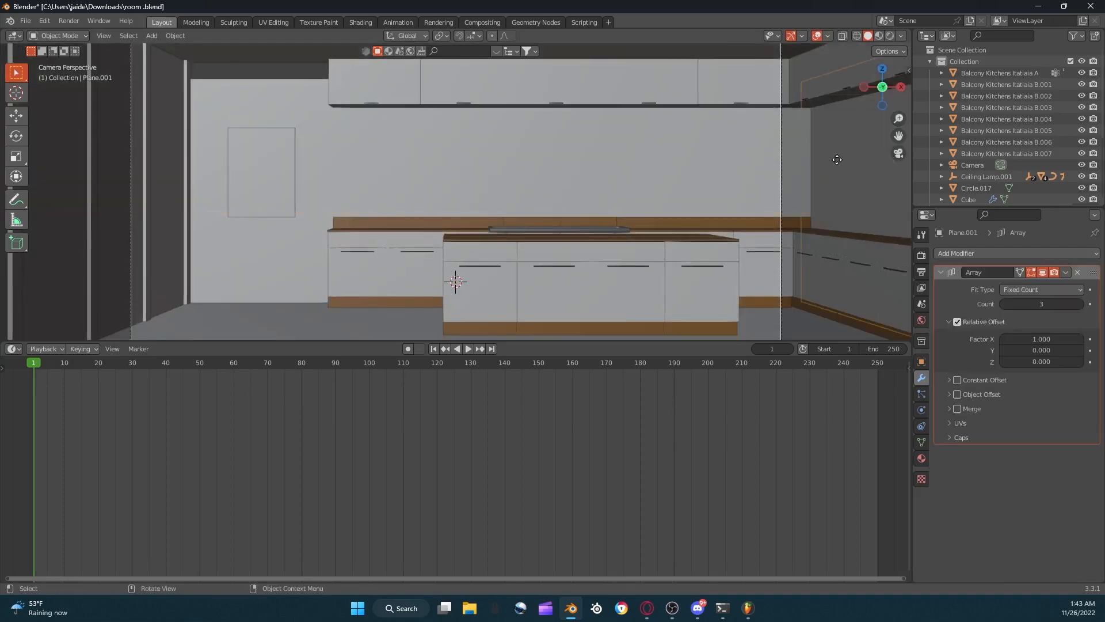
key(g)
key(y)
key(y)
key(y)
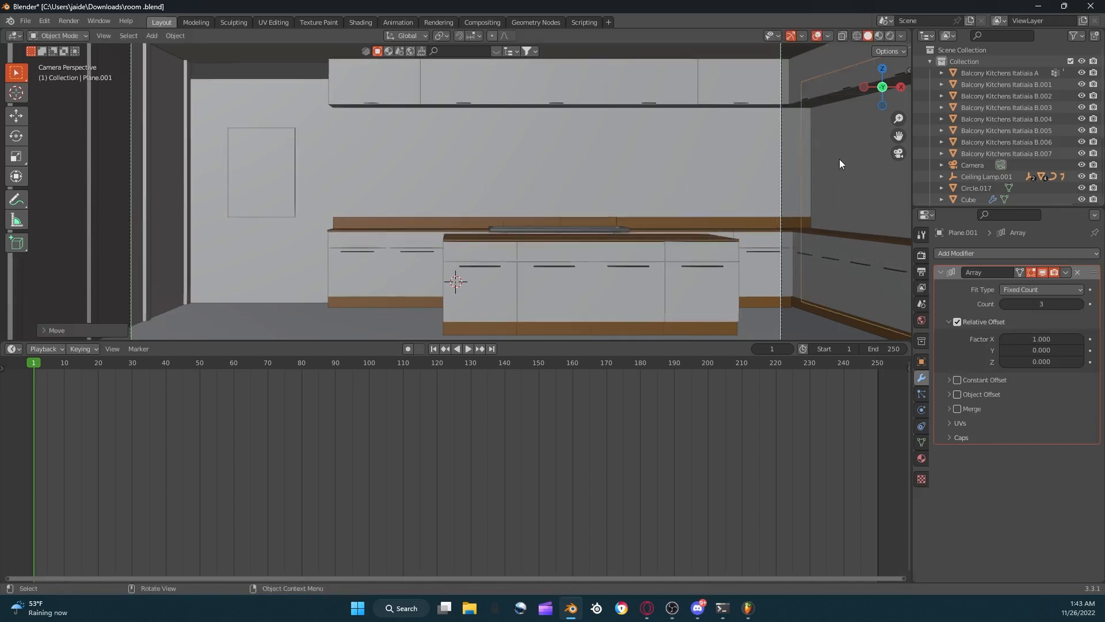
Move the new side wall about 0.08 m along X and nudge it about 0.002 m farther behind the side cabinets.
key(x)
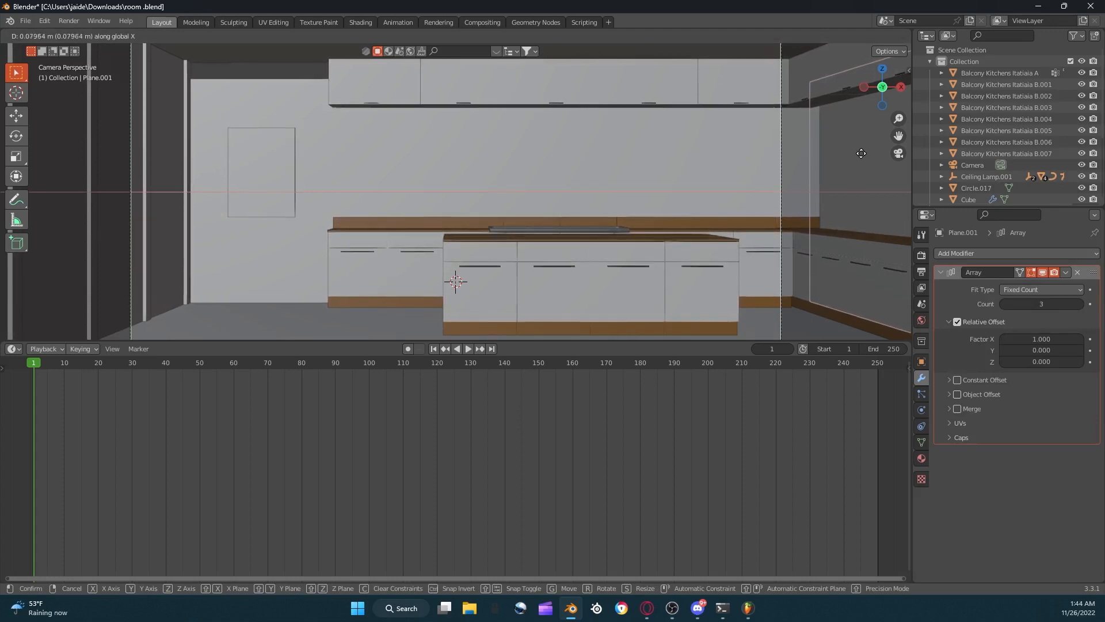
right_click(862, 157)
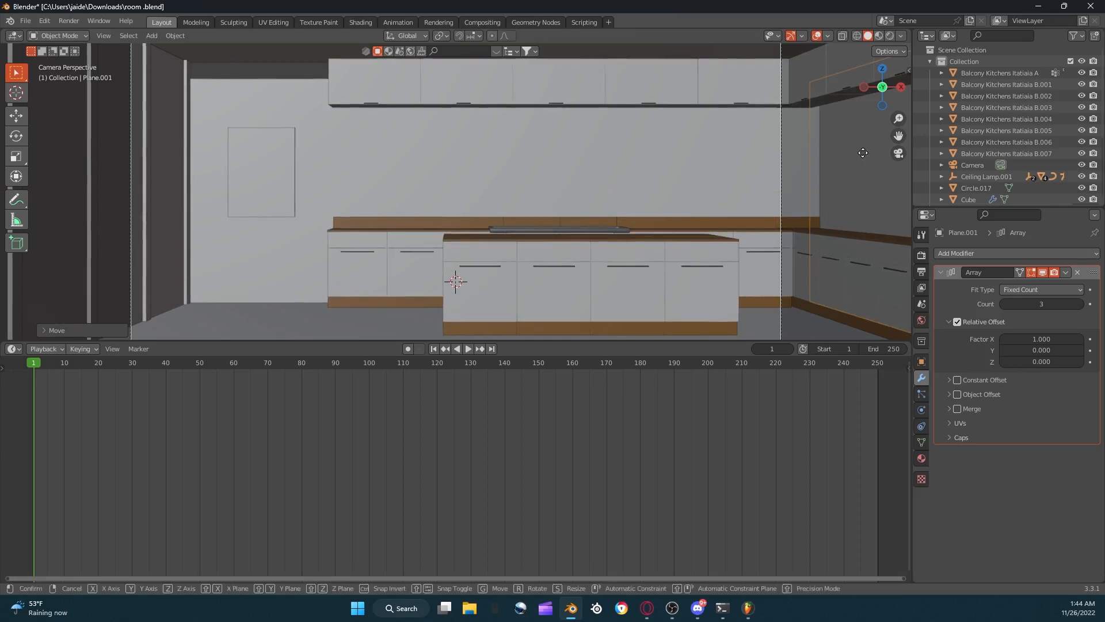
key(g)
key(x)
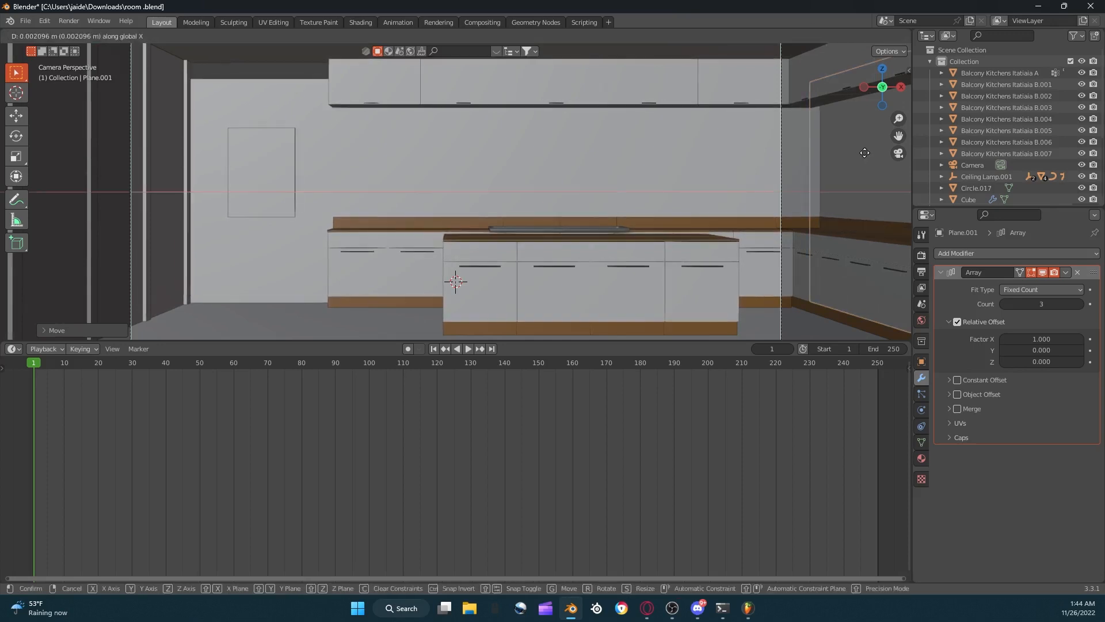
click(864, 153)
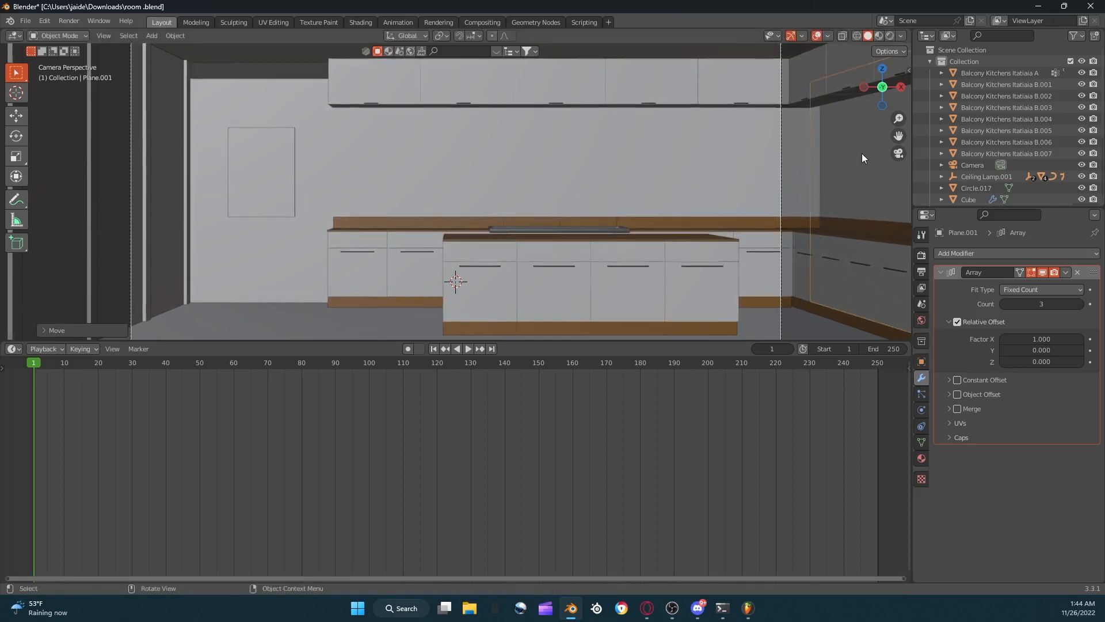
Move the side wall about 0.19 m along negative Y and check its fit behind the side cabinets.
key(g)
key(y)
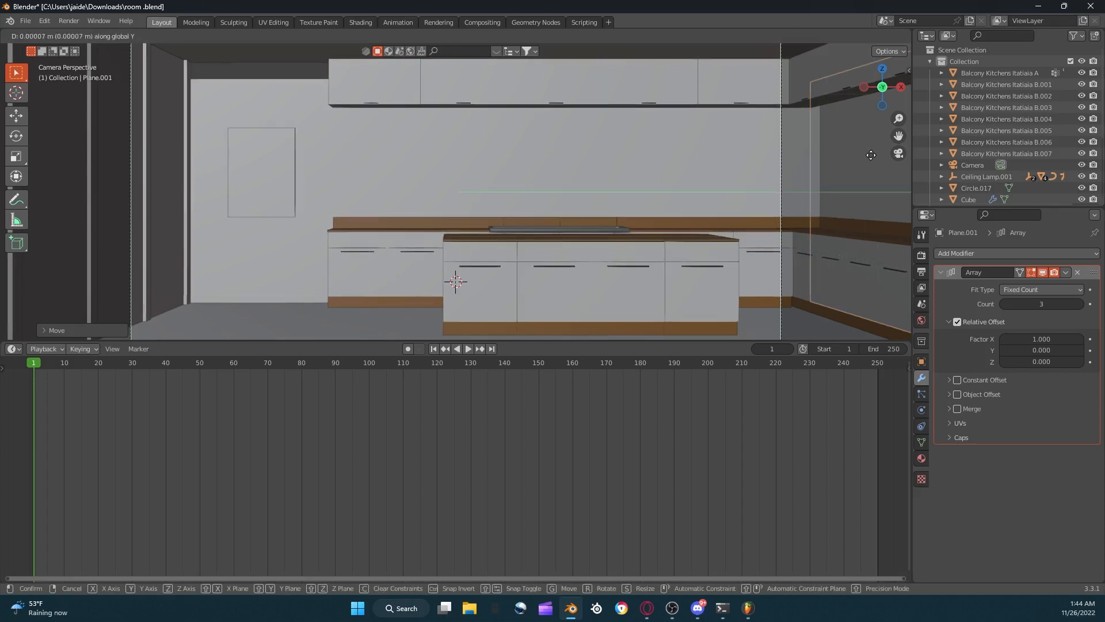
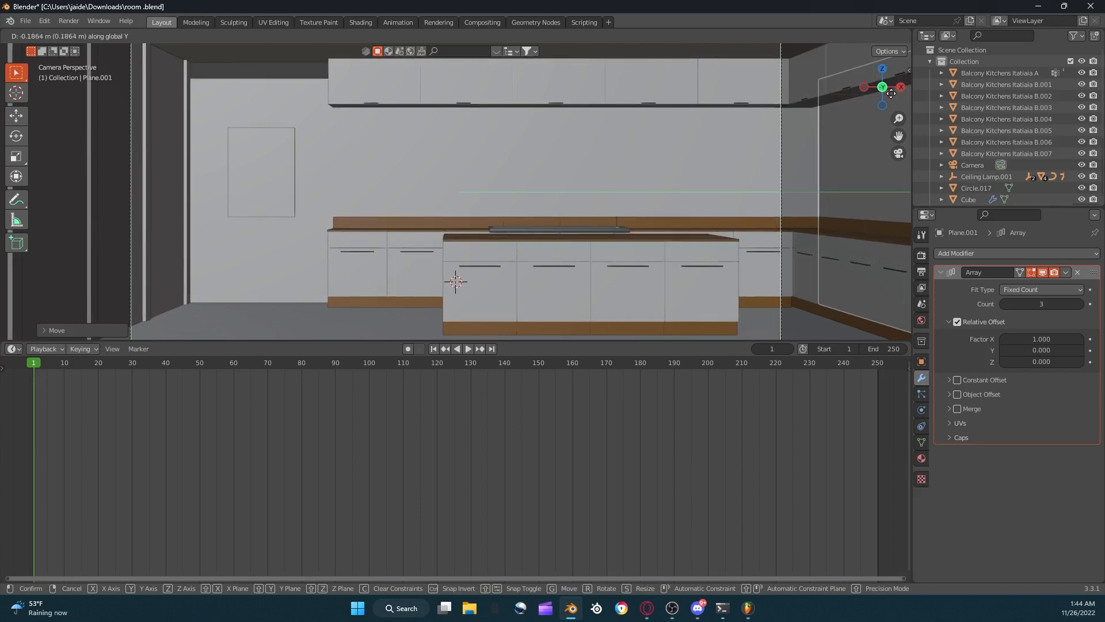
click(891, 93)
scroll(815, 115, down, 4)
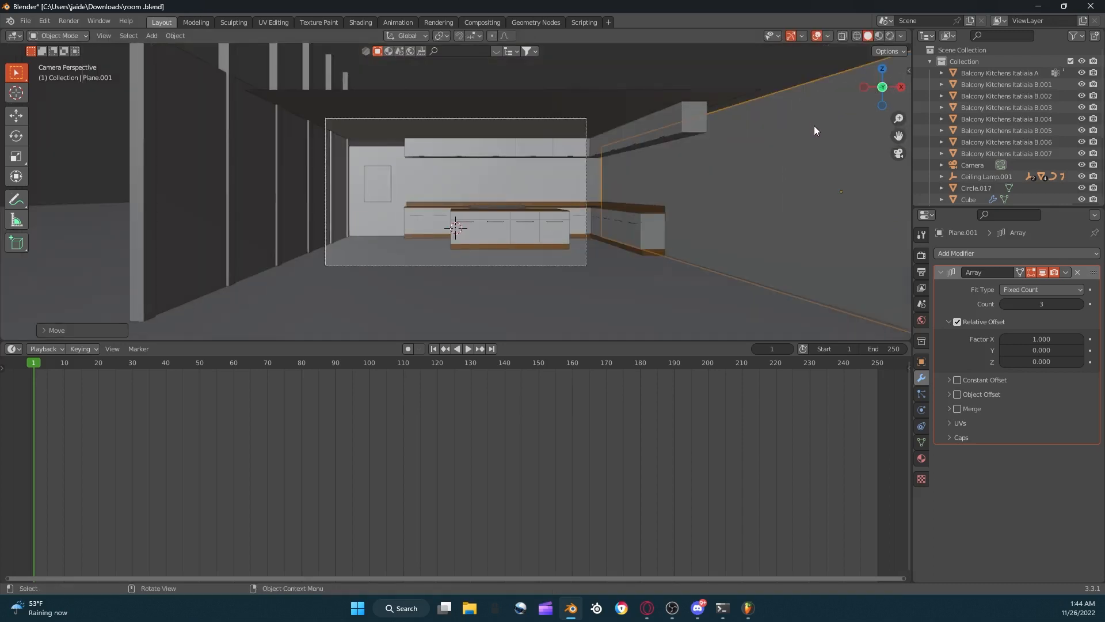
scroll(819, 115, down, 3)
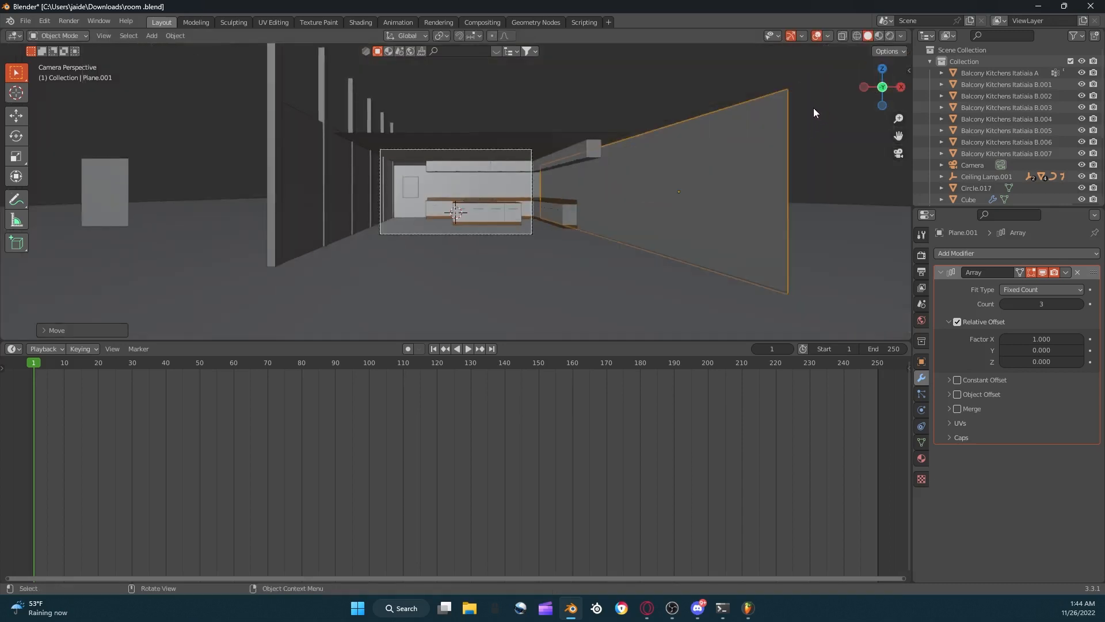
scroll(813, 108, up, 7)
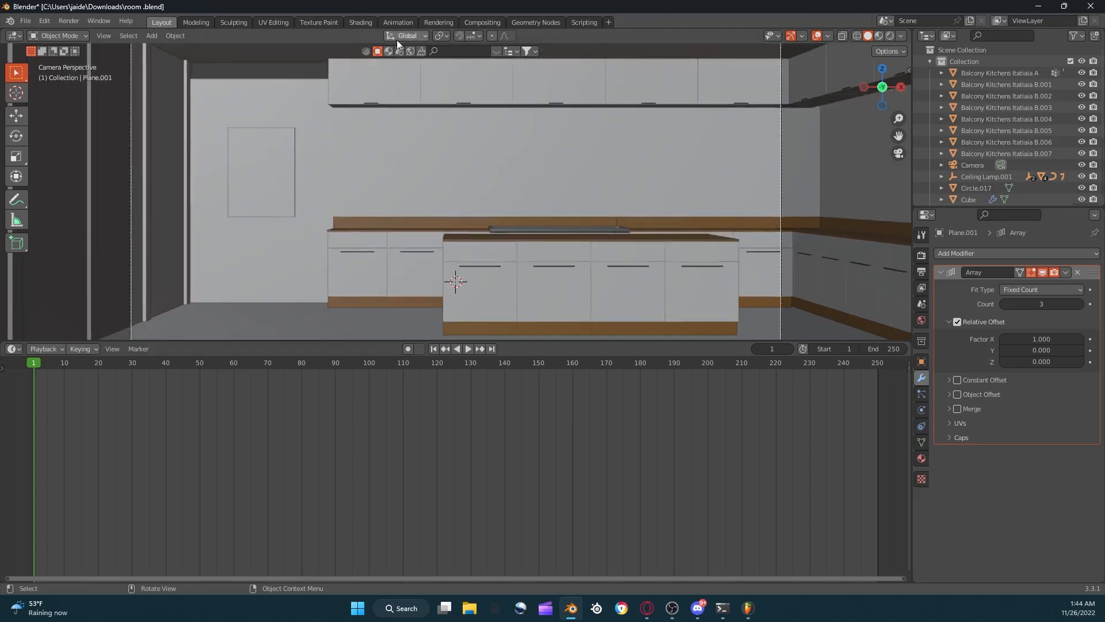
Search the BlenderKit models for "plant", add the Weeping Willow potted plant, and close the asset results.
text(plant)
key(Return)
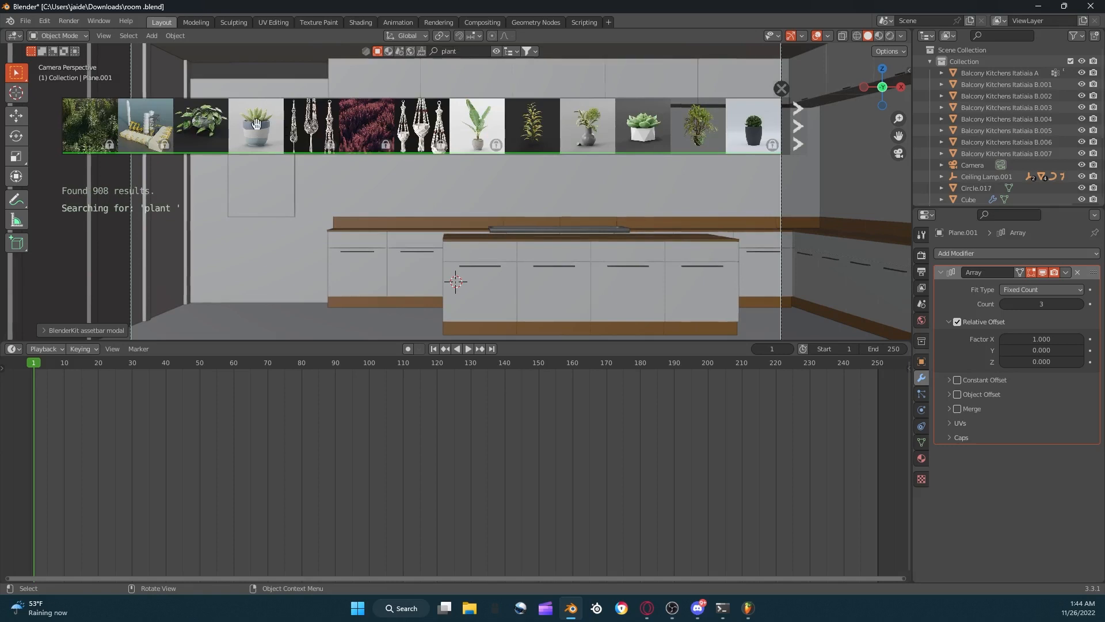
mouse_move(271, 116)
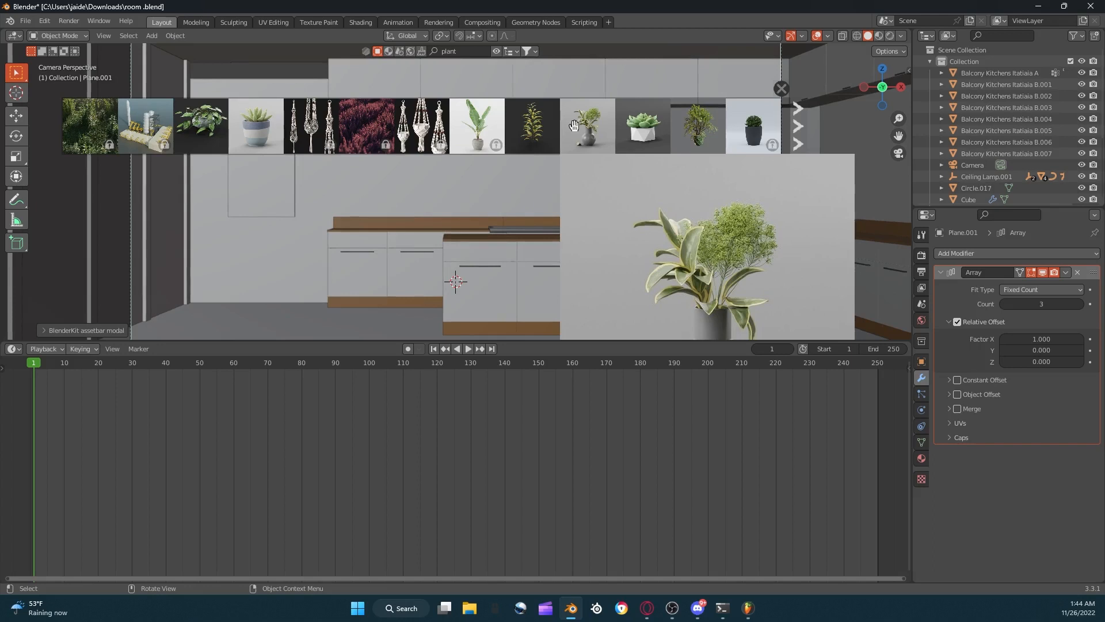
click(689, 127)
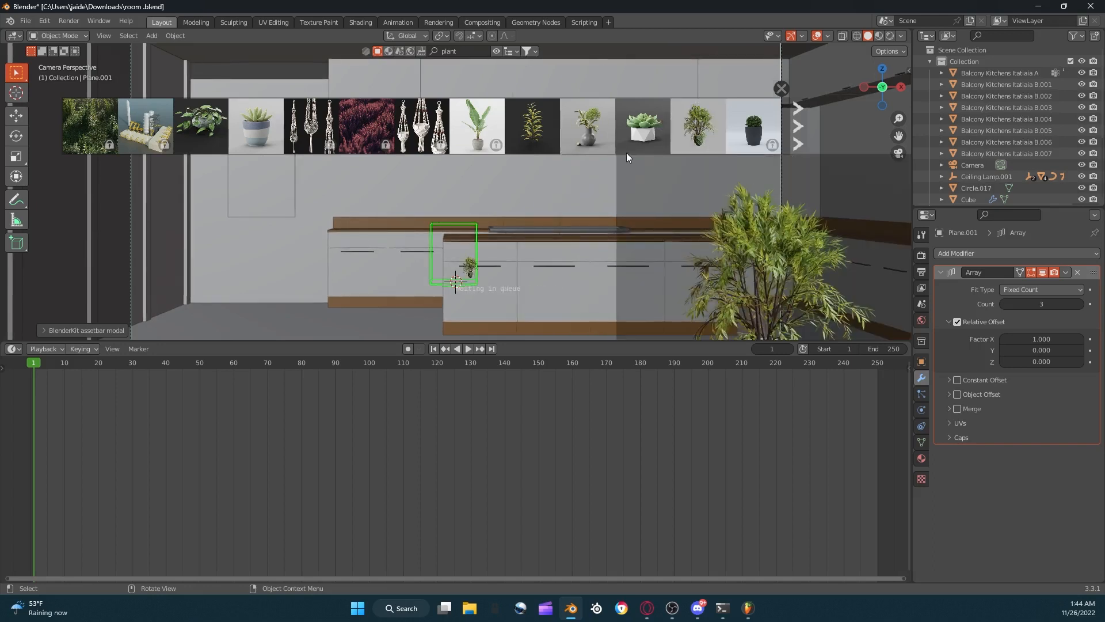
click(496, 51)
Select the imported Weeping Willow outside the room and scale it up to about four times its size.
scroll(633, 104, down, 4)
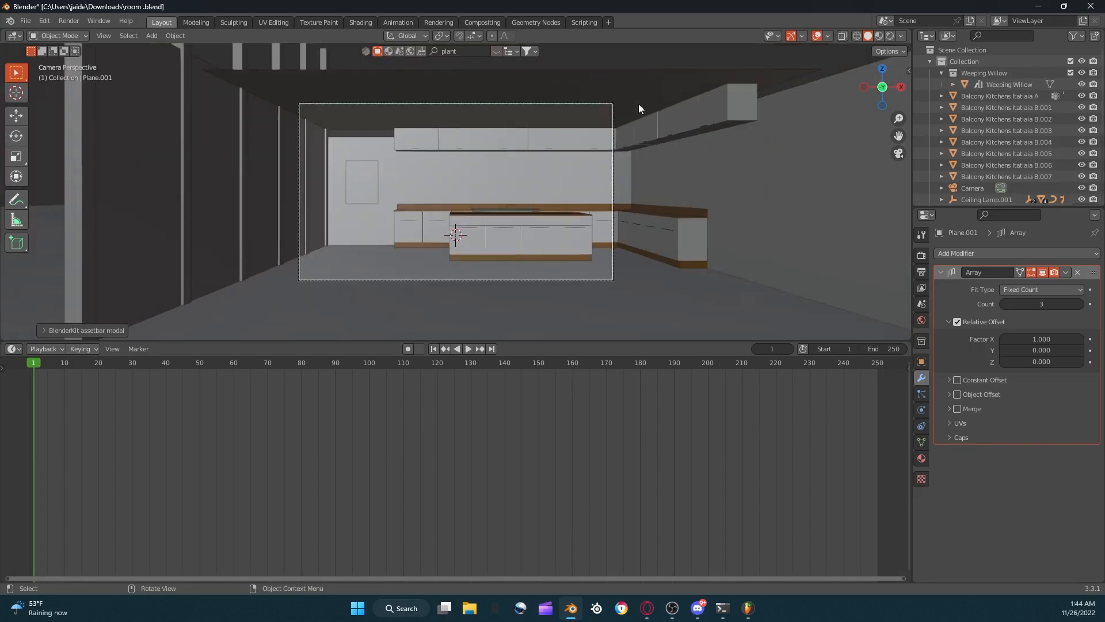
middle_drag(636, 108, 654, 130)
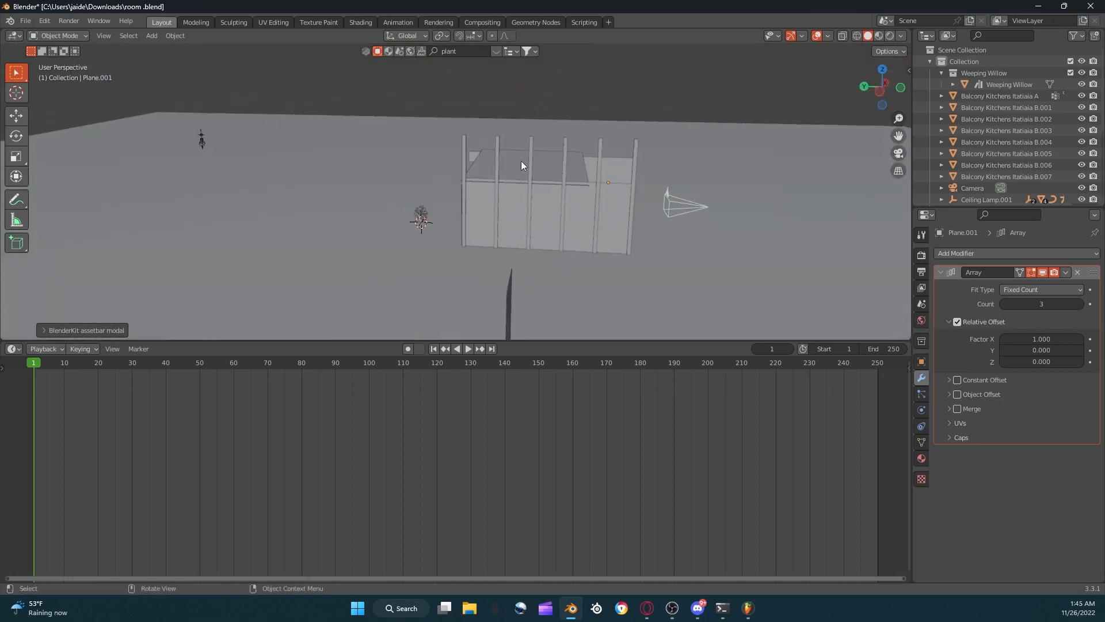
scroll(499, 179, up, 8)
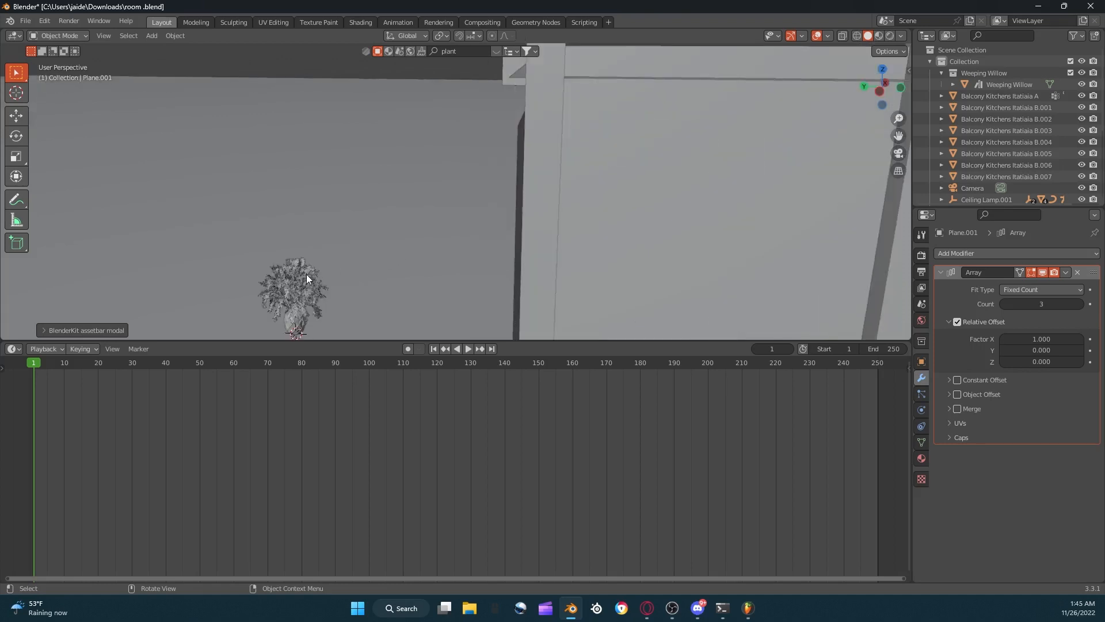
click(301, 320)
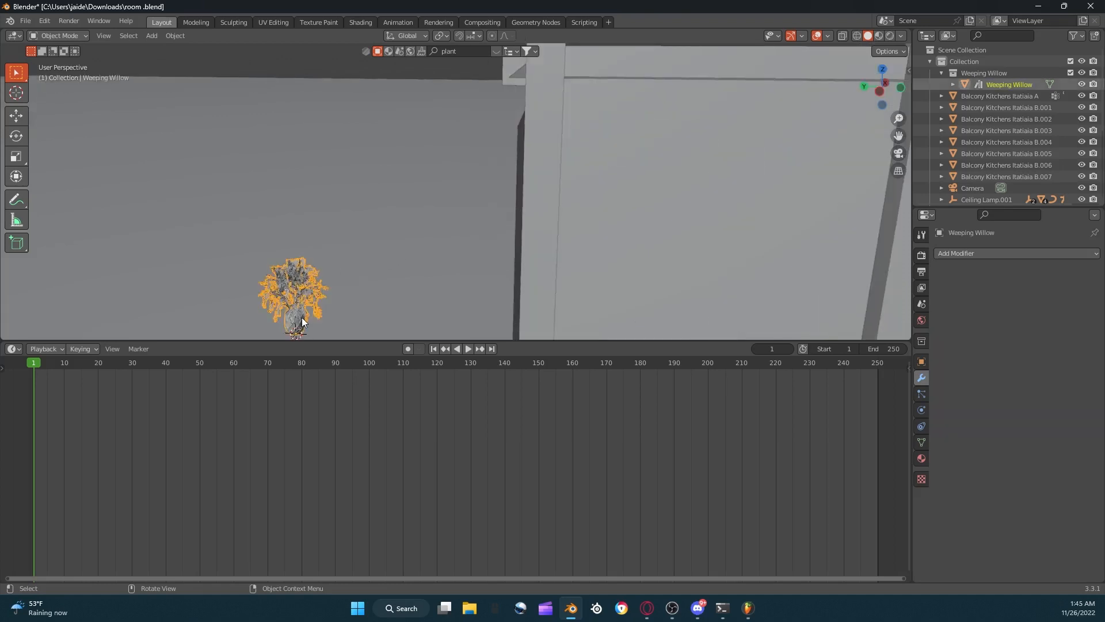
scroll(363, 293, down, 4)
key(s)
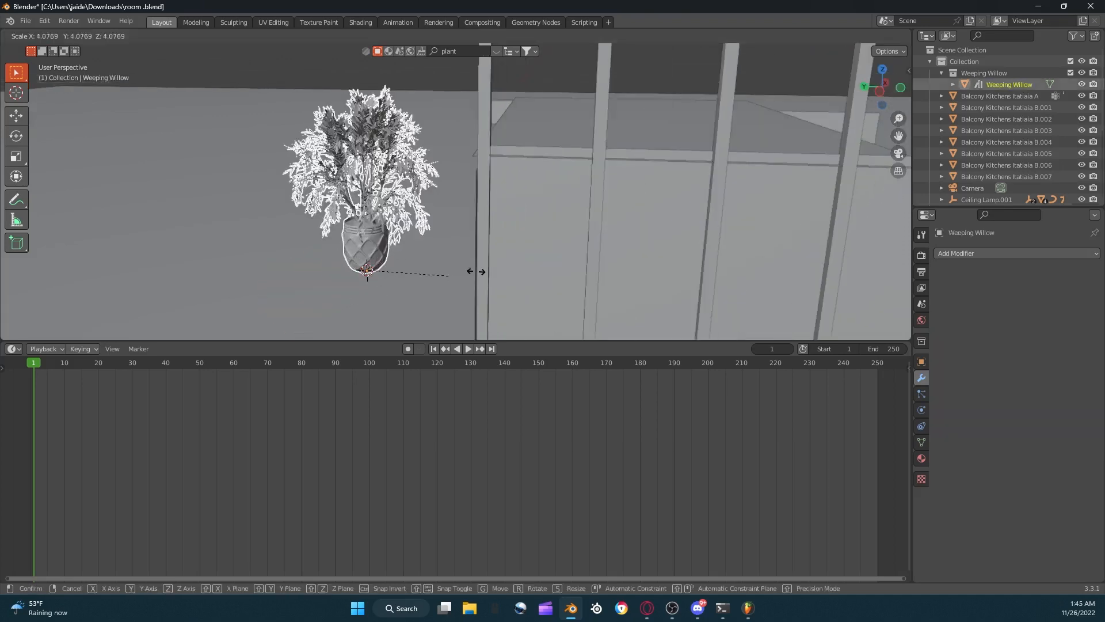
click(444, 274)
Move the Weeping Willow along Y into the kitchen room and return to the camera view.
key(g)
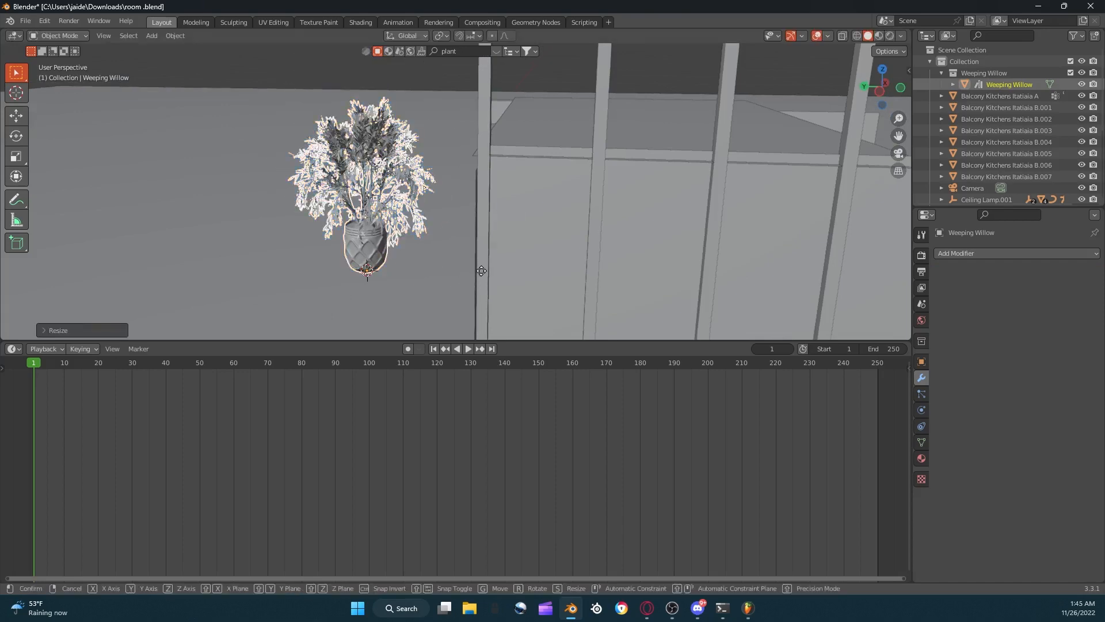
key(y)
click(679, 242)
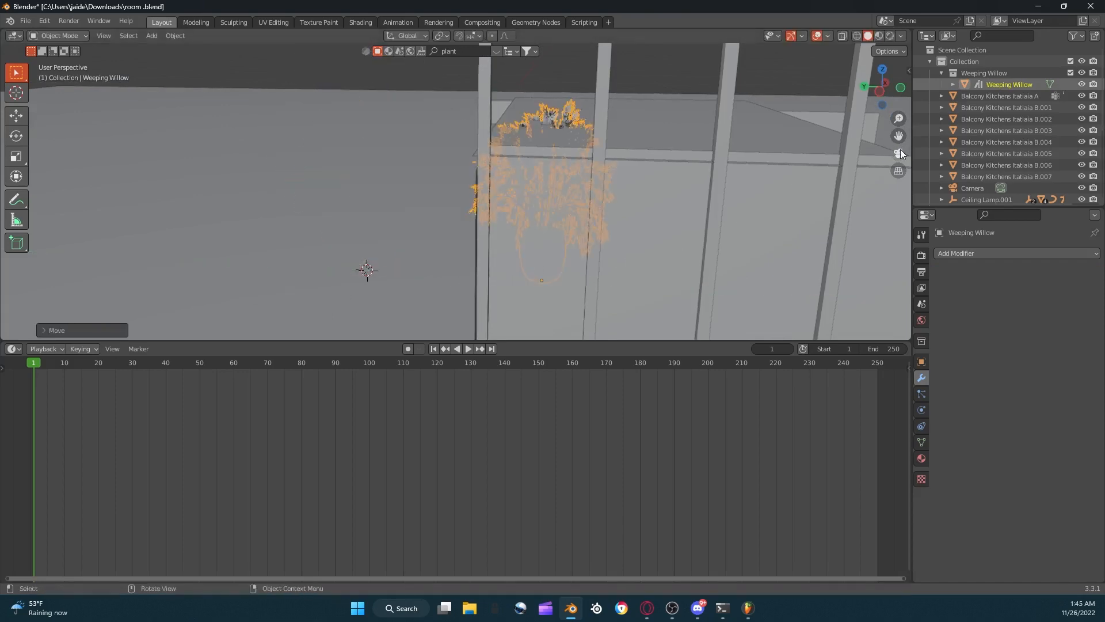
click(898, 153)
scroll(731, 156, up, 1)
Scale the plant down and move it to the floor beside the window wall, near the door.
key(s)
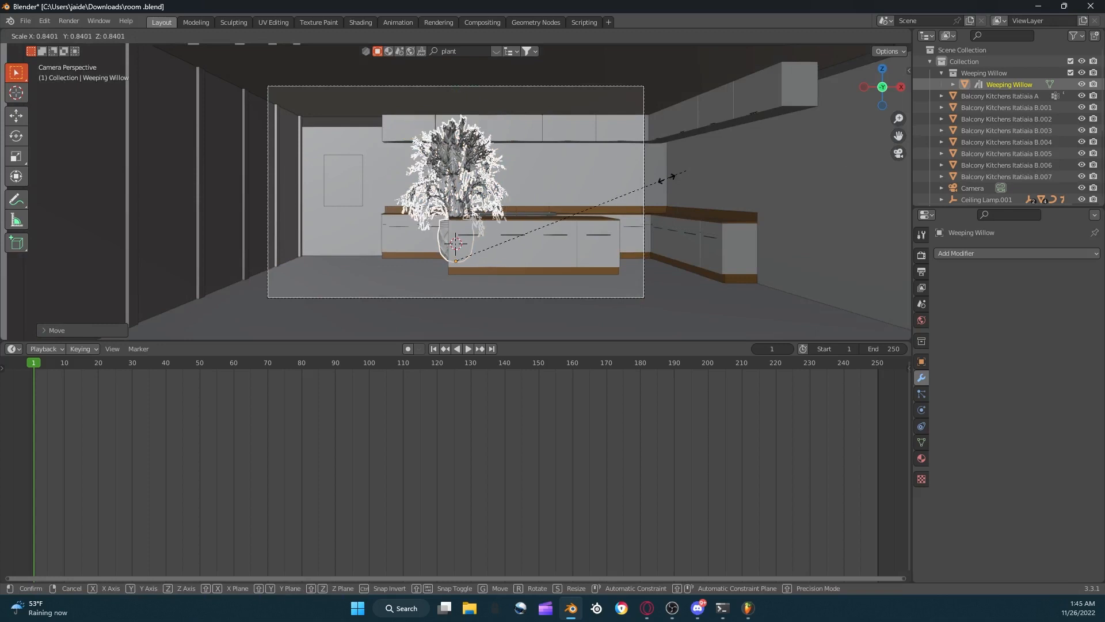
click(643, 190)
key(g)
click(544, 204)
Shrink the plant further and raise it about 0.1 m along Z.
key(s)
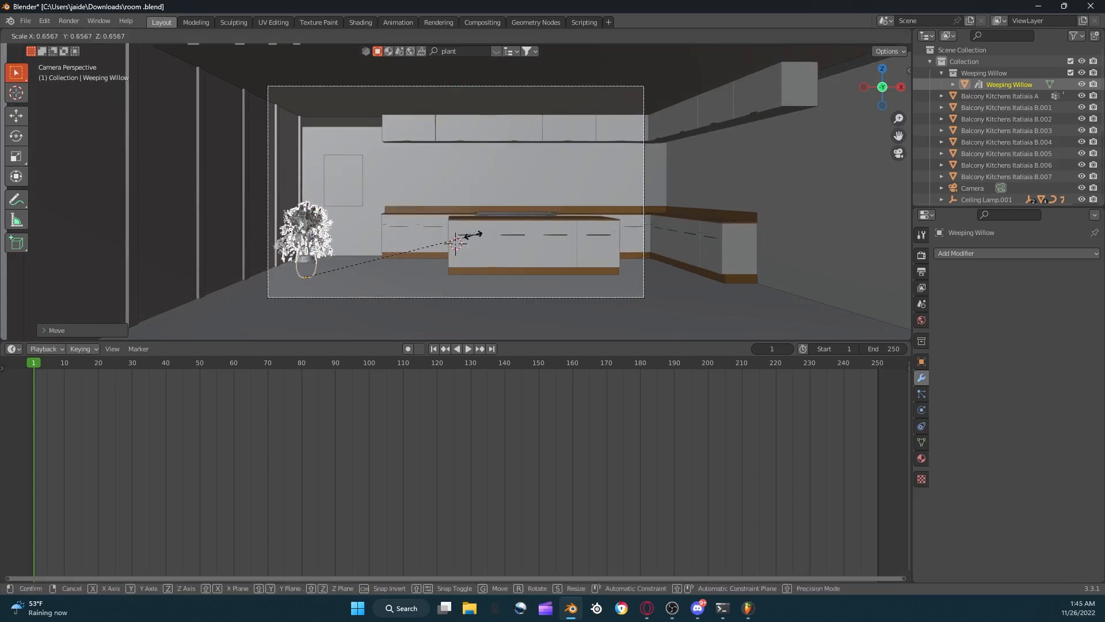
click(473, 234)
key(g)
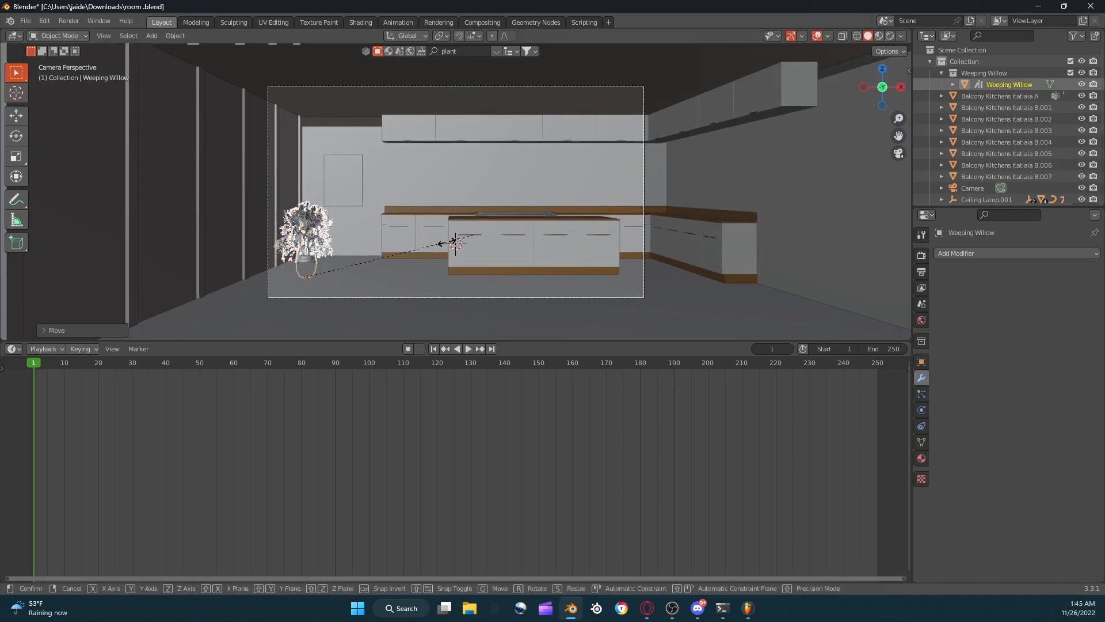
key(z)
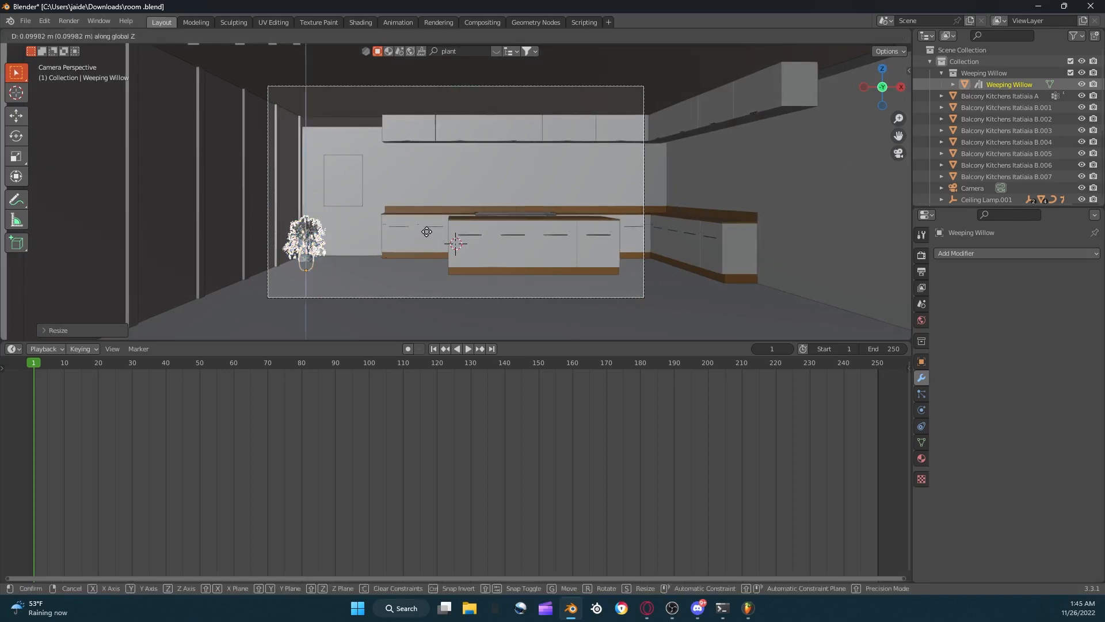
click(424, 233)
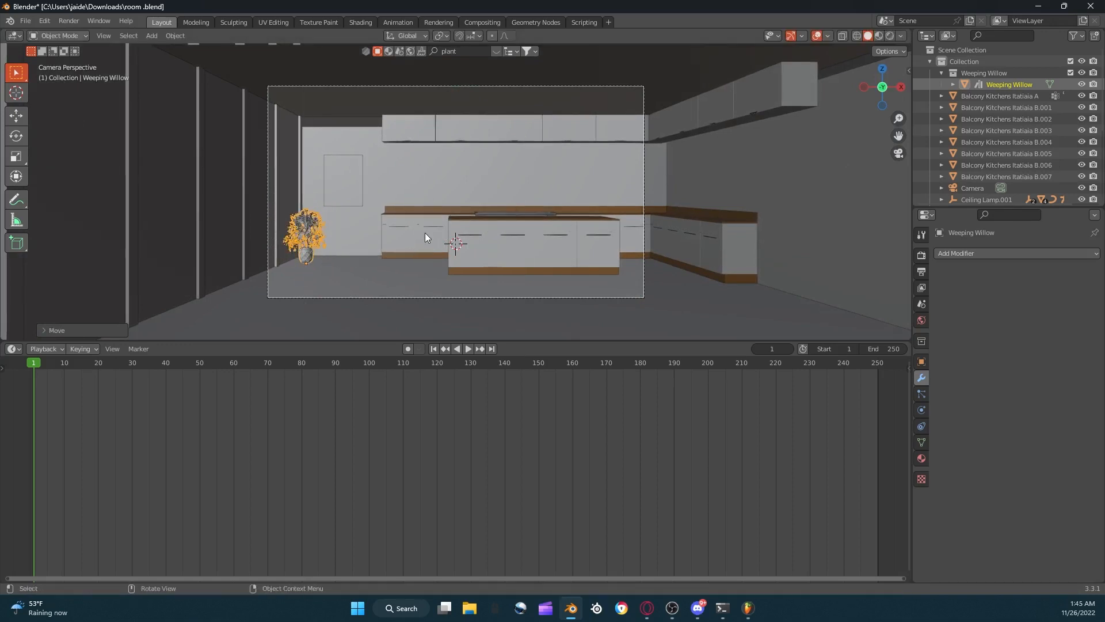
Move the plant about 0.69 m along Y toward the door, rescale it, and nudge it into the corner.
key(g)
key(y)
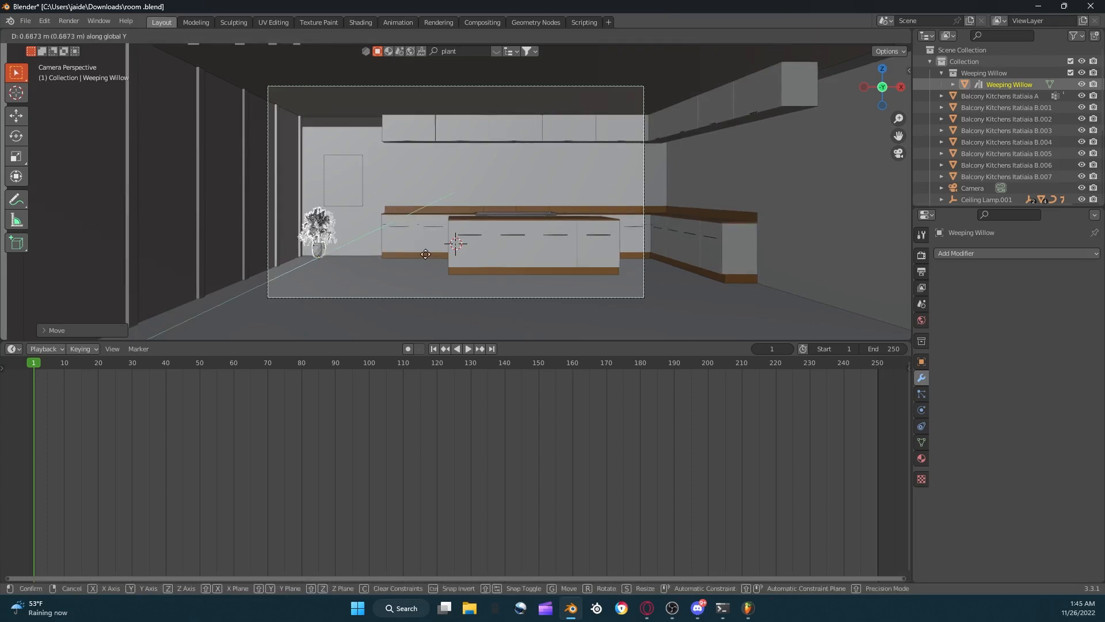
key(s)
click(429, 244)
key(g)
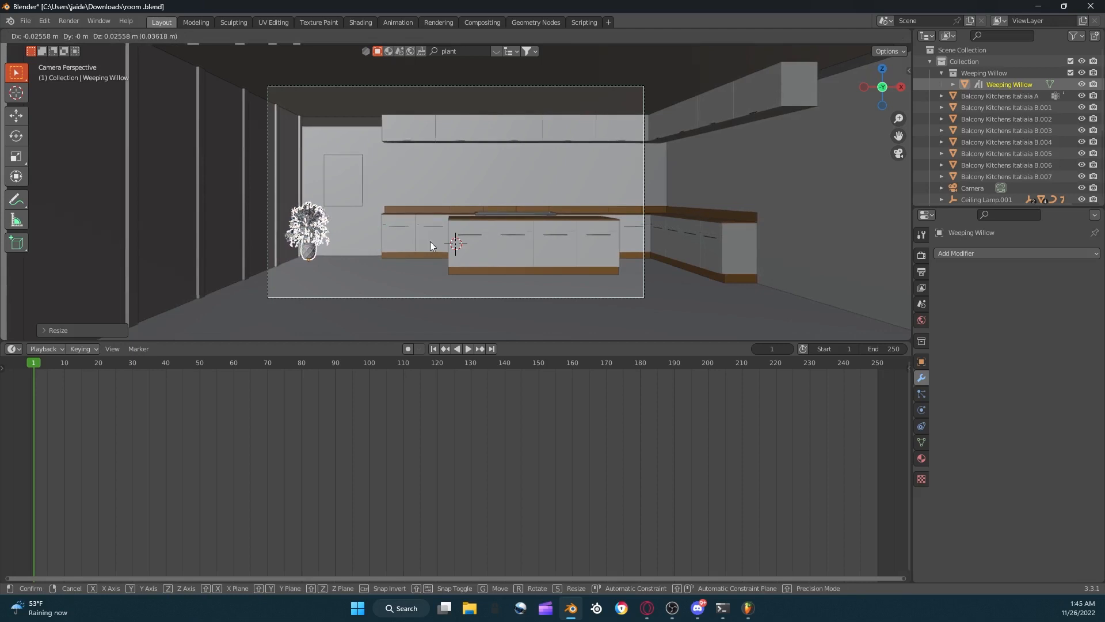
click(430, 241)
scroll(480, 184, down, 3)
scroll(480, 185, up, 5)
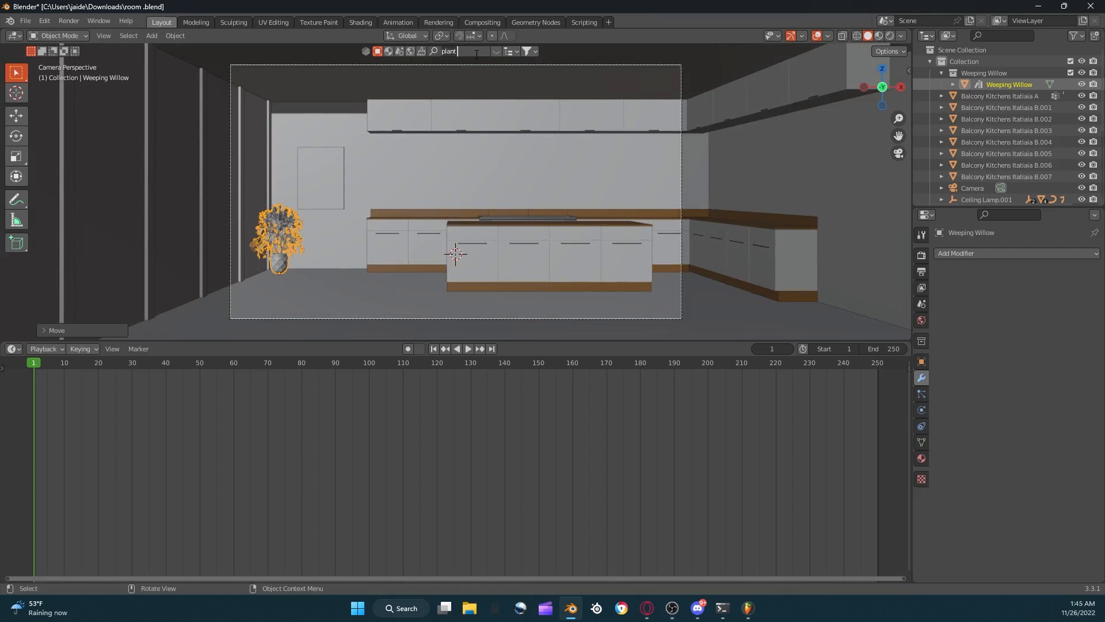
Search the BlenderKit models for "tabal" and preview the table models.
key(Return)
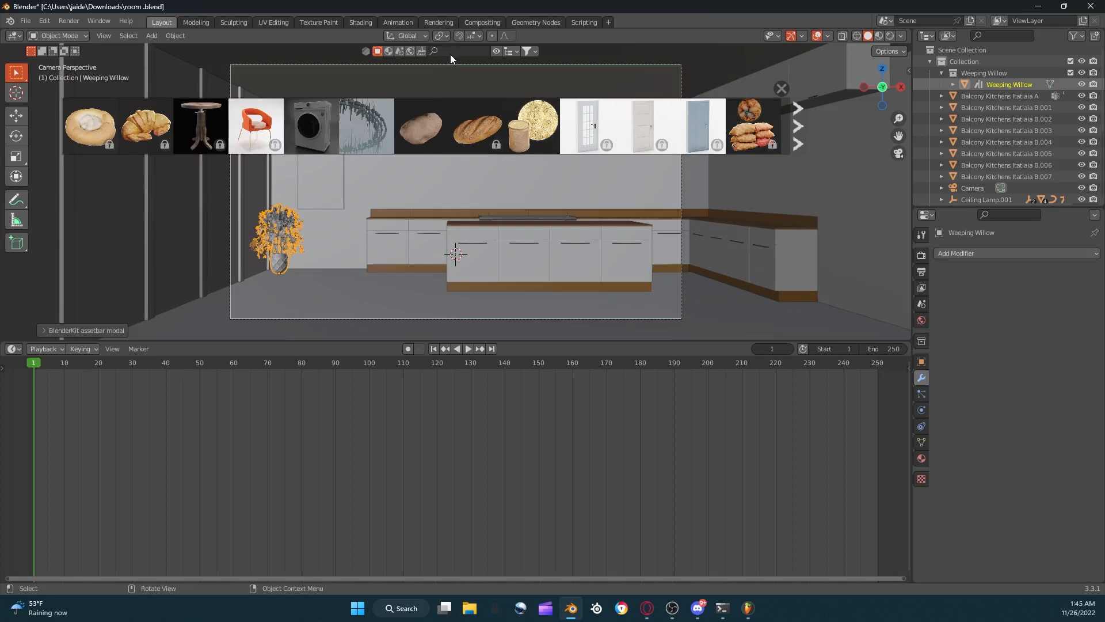
click(450, 50)
key(Return)
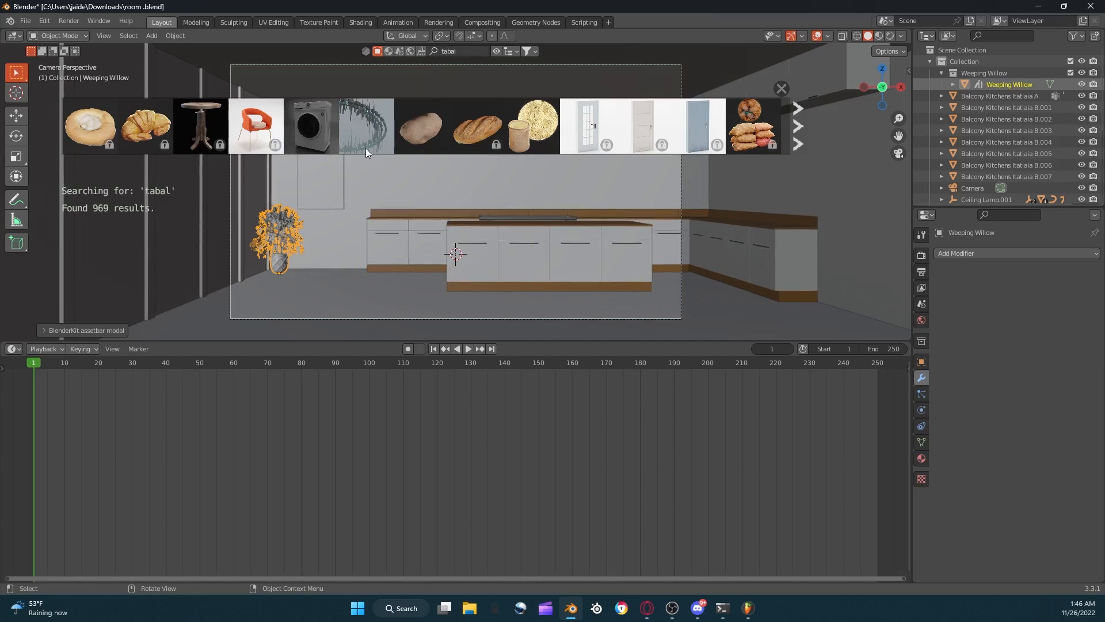
mouse_move(292, 131)
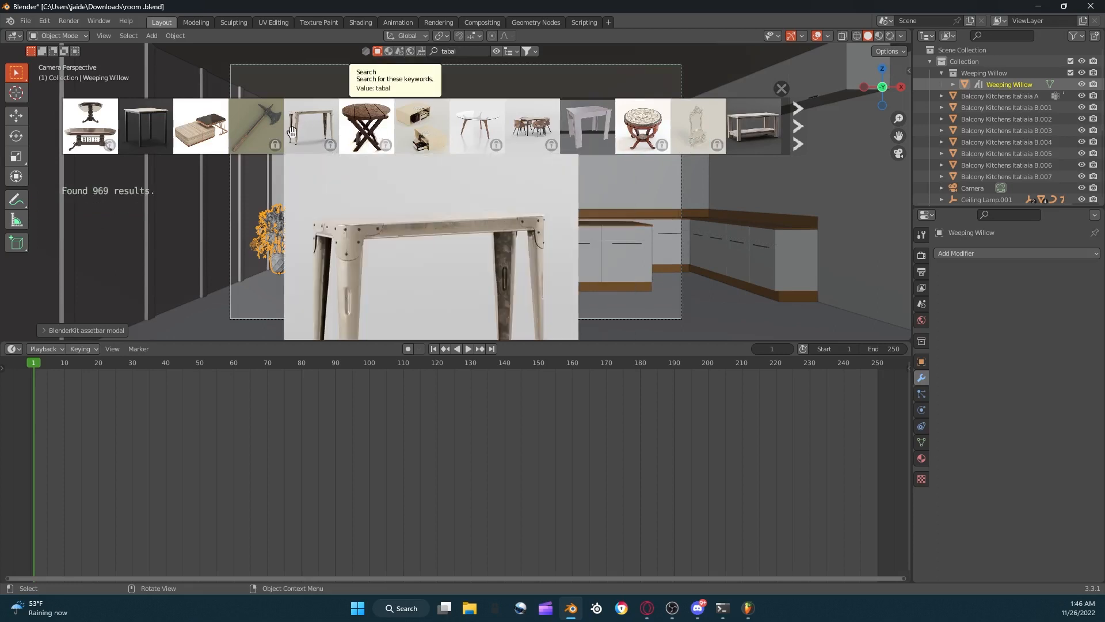
mouse_move(201, 136)
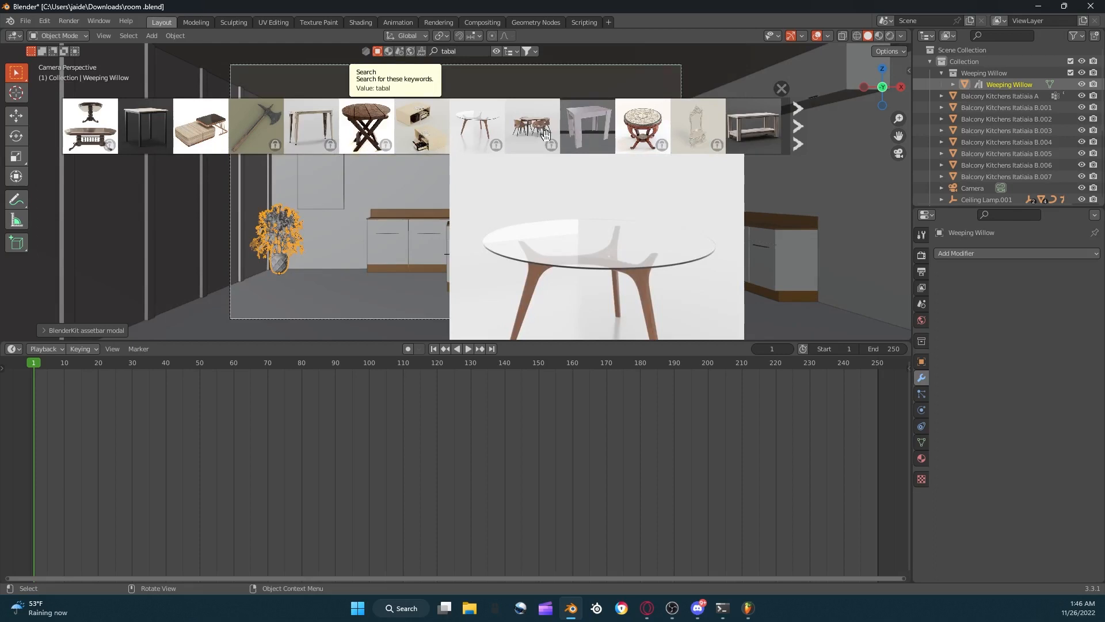
scroll(698, 130, down, 4)
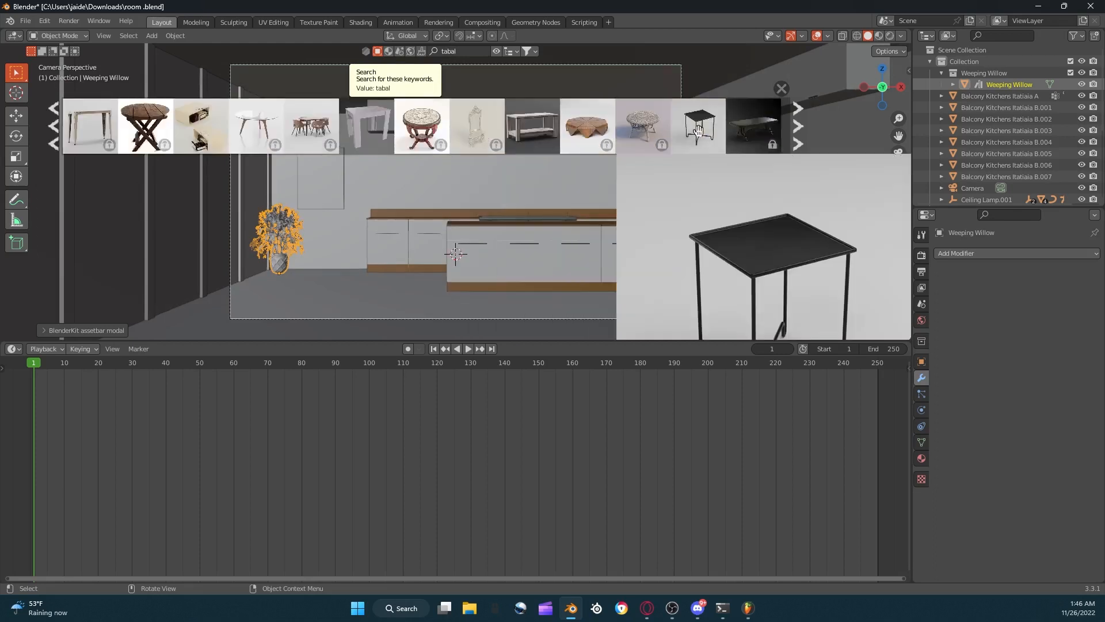
Turn on the Free first search filter for BlenderKit models.
key(n)
click(901, 215)
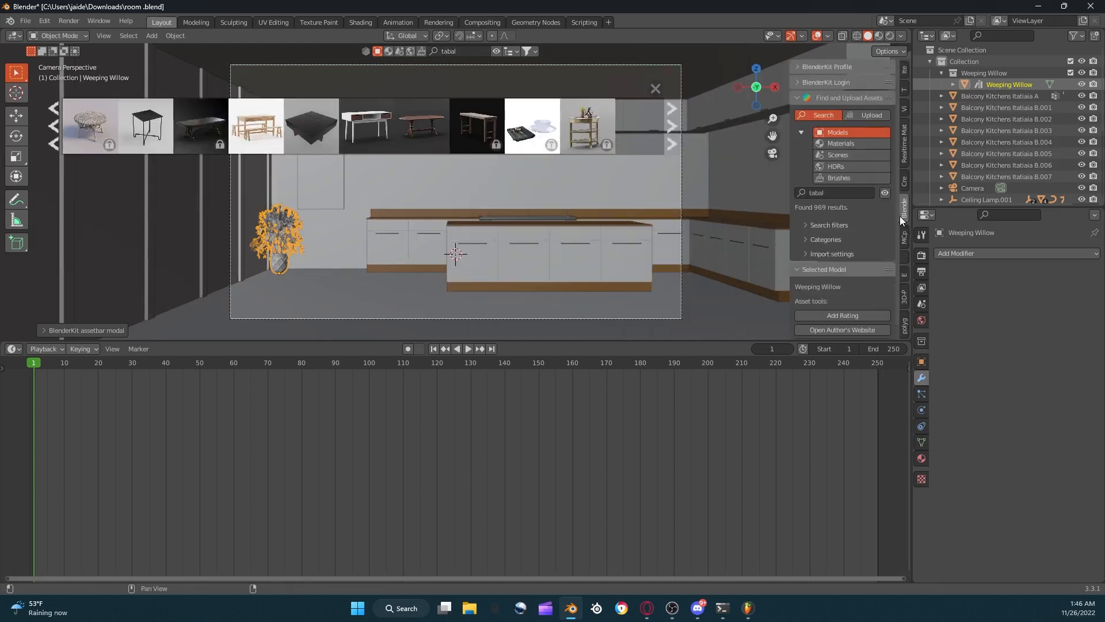
click(811, 224)
click(798, 263)
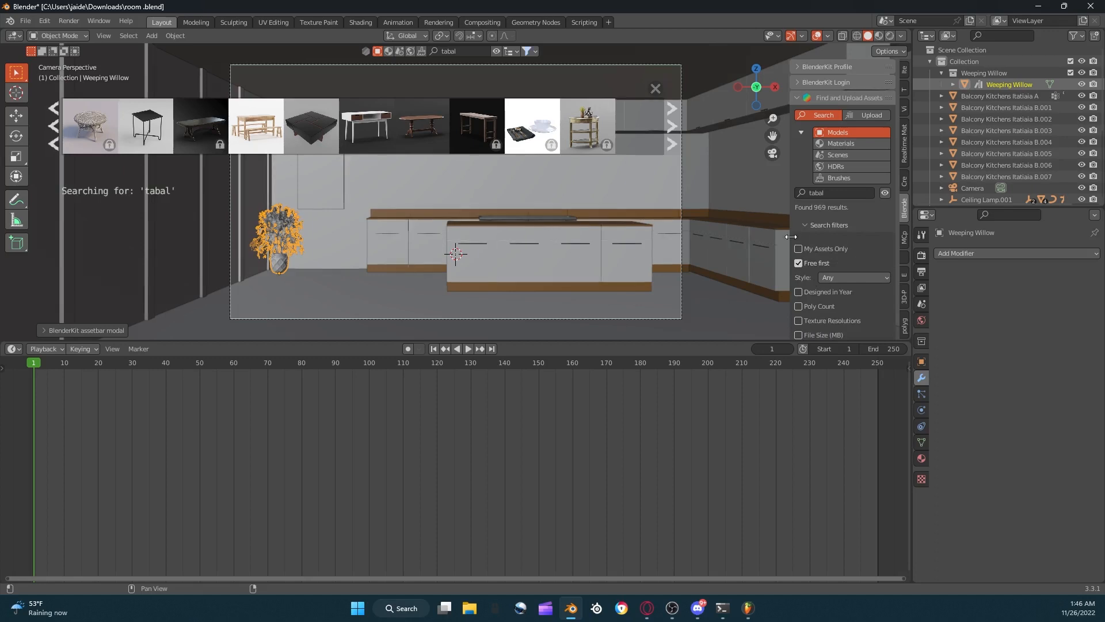
key(n)
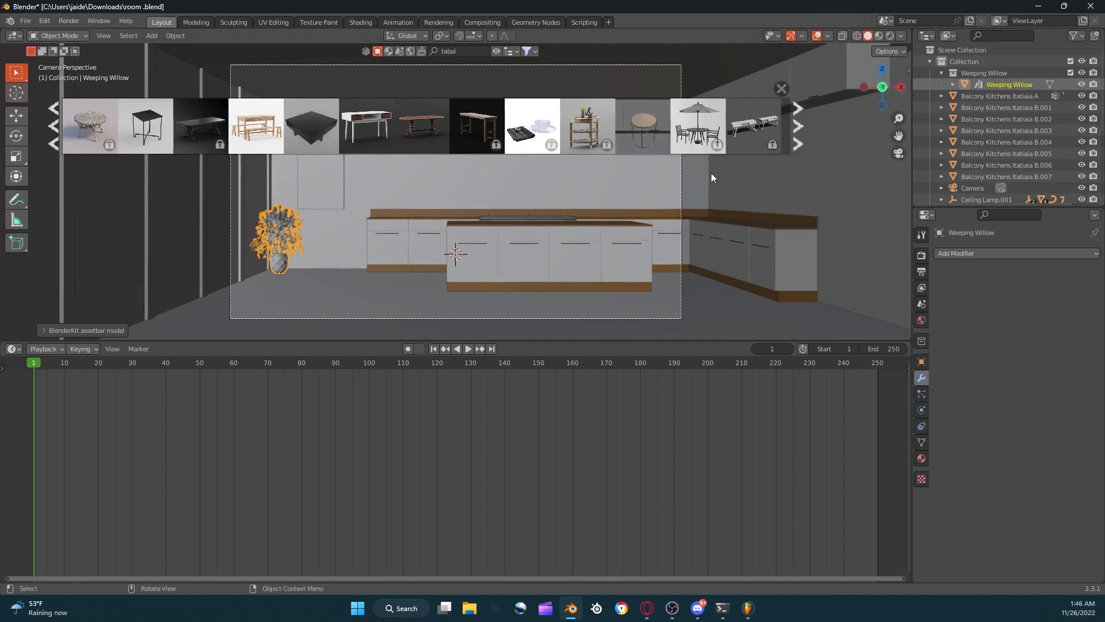
Change the model search to "taba" and add the Dining table set with the high-backed chairs.
click(478, 54)
key(BackSpace)
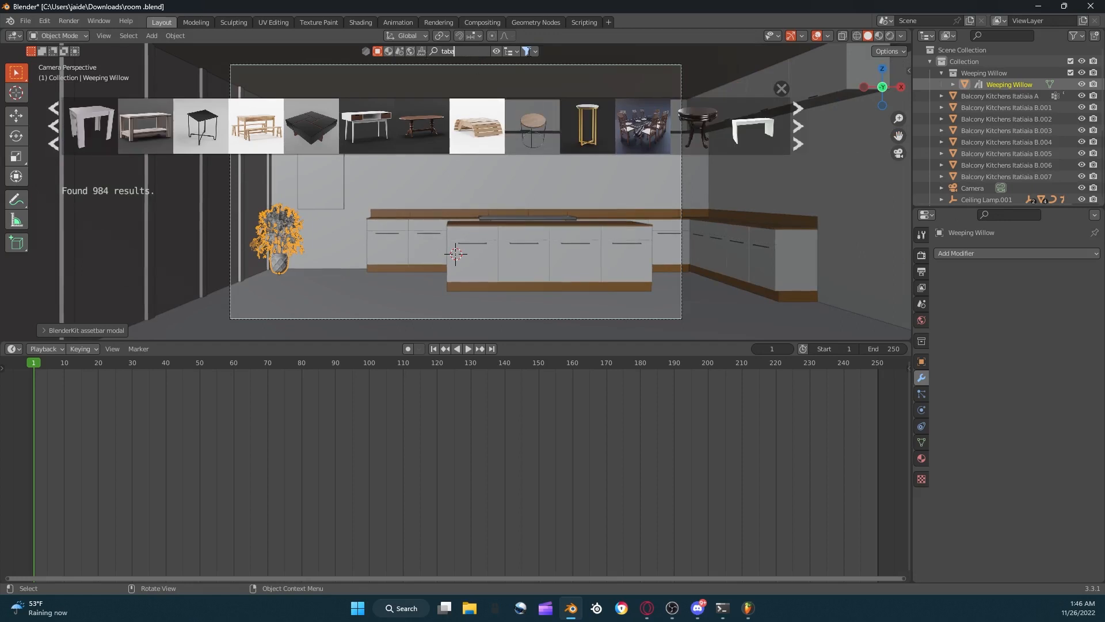
key(Return)
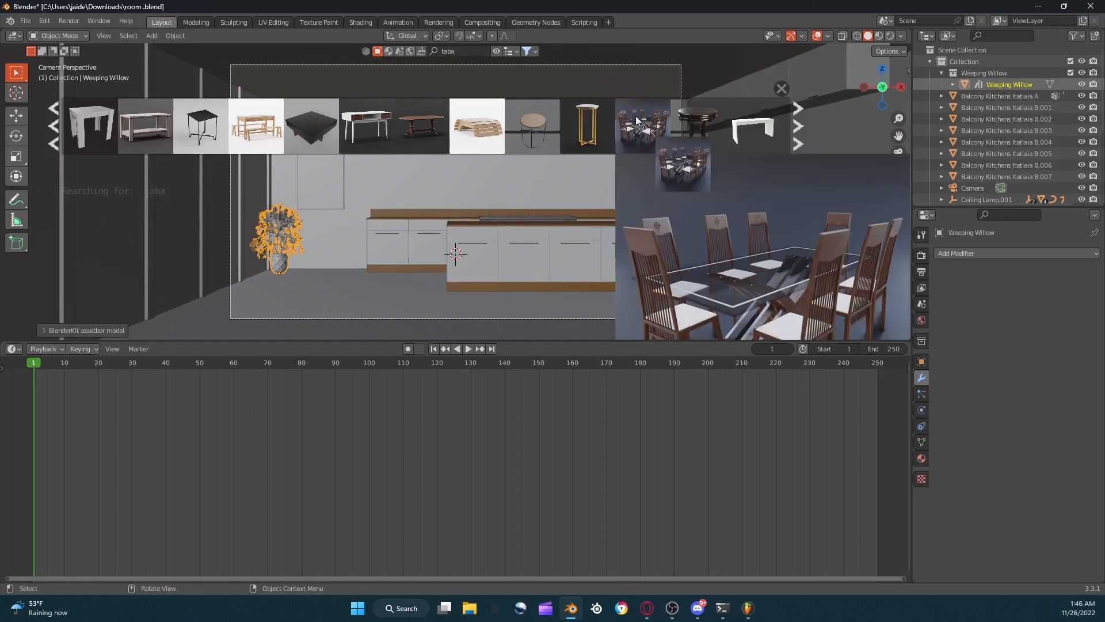
click(622, 102)
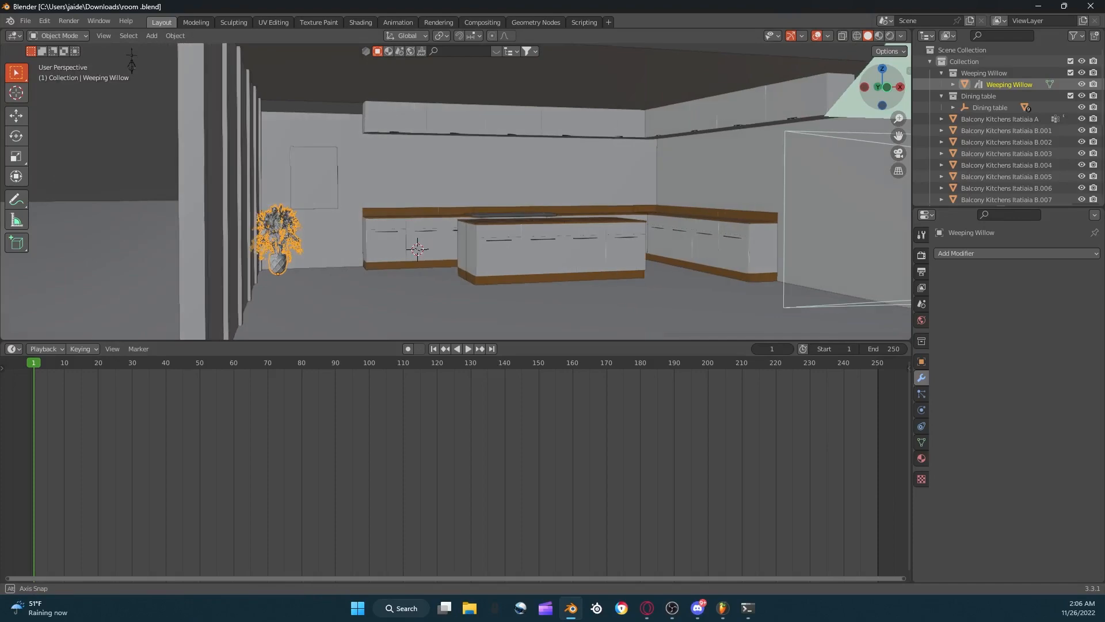
scroll(547, 157, up, 3)
scroll(546, 162, up, 4)
middle_drag(547, 161, 597, 194)
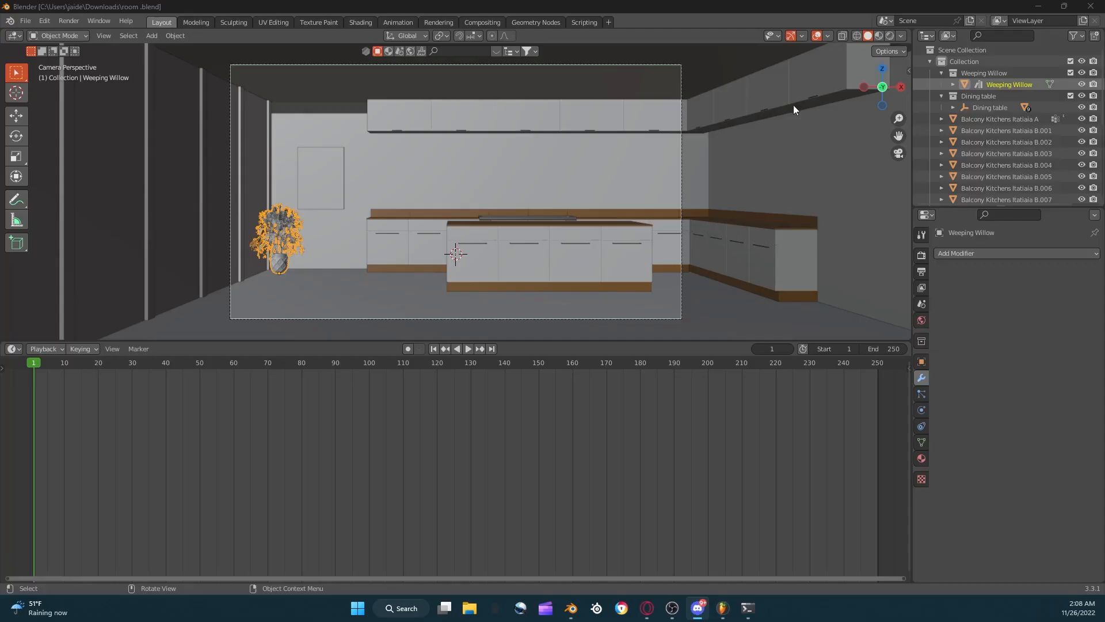
Rotate the dining table set about the Z axis to about 90.5° so it lines up with the kitchen.
scroll(827, 93, up, 2)
middle_drag(827, 94, 403, 184)
scroll(725, 149, up, 4)
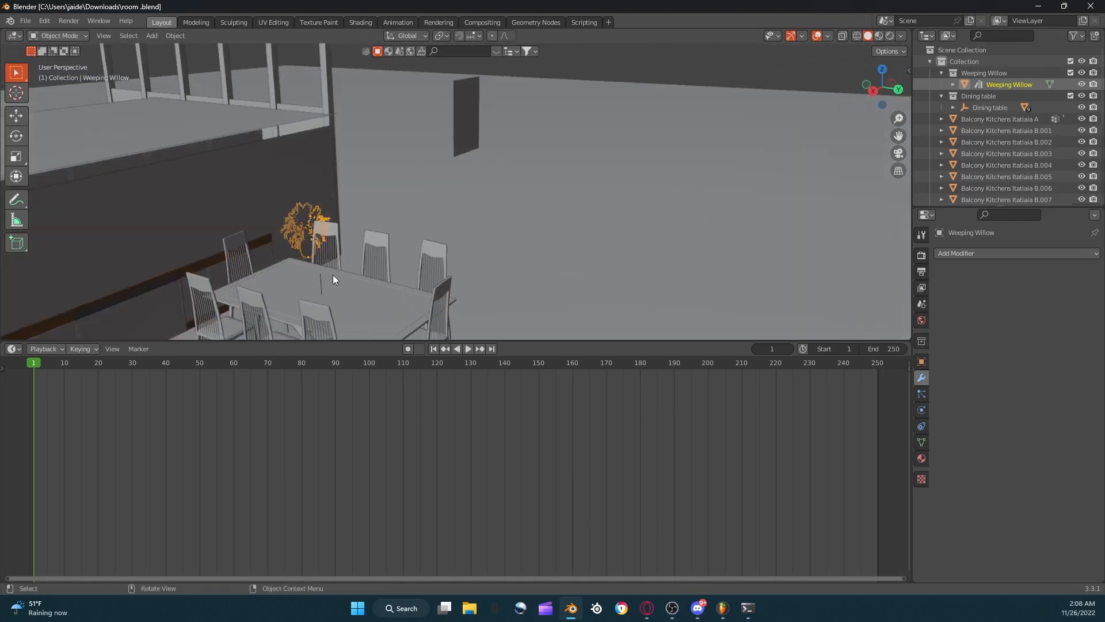
click(349, 274)
key(r)
key(z)
click(272, 300)
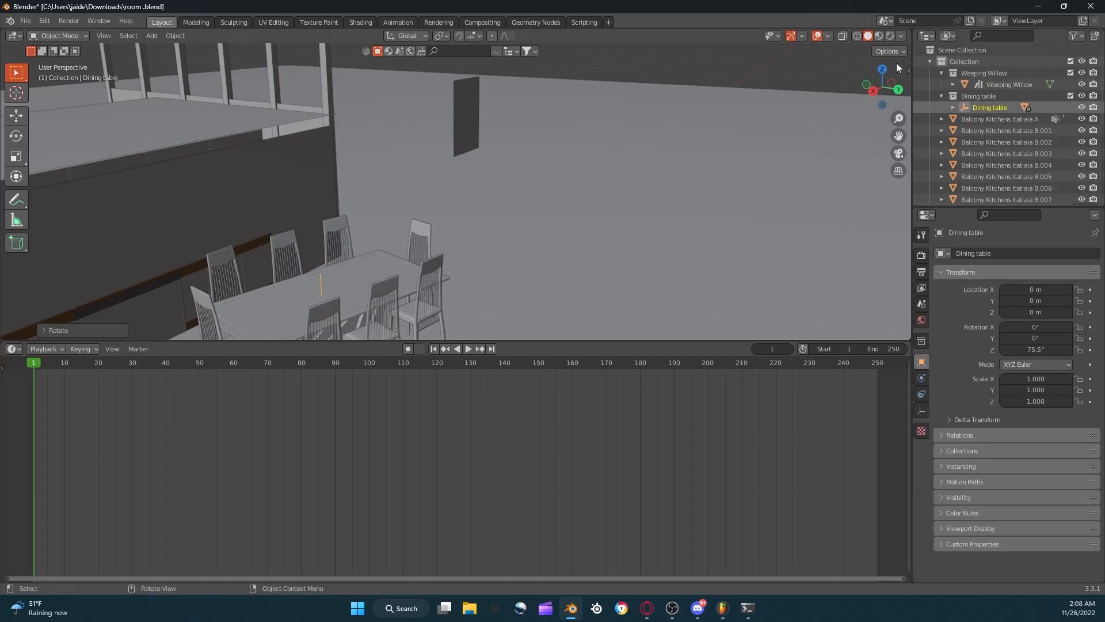
click(882, 68)
key(r)
key(z)
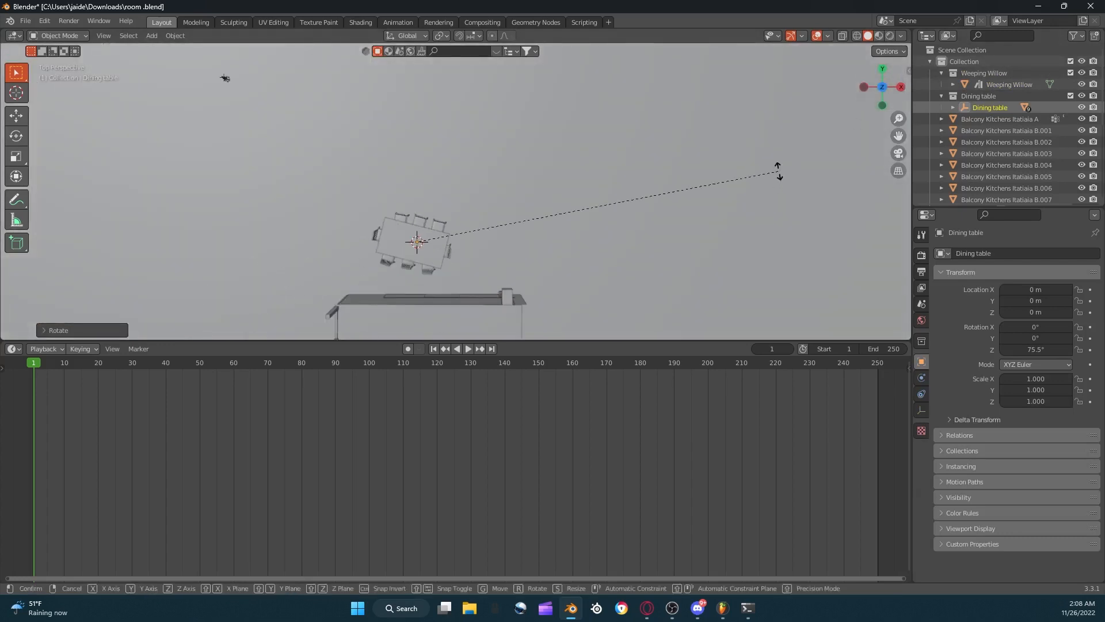
click(650, 129)
Move the dining table in front of the kitchen island to about Y -4.3 m and scale it down to about 0.68.
key(g)
click(653, 165)
key(s)
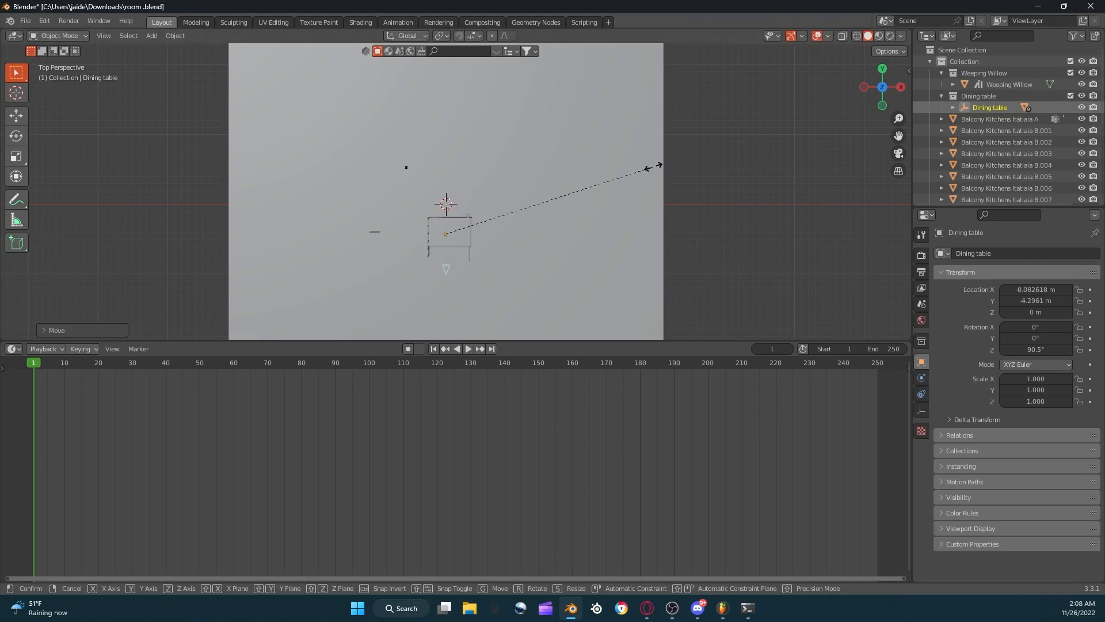
click(634, 173)
click(898, 153)
scroll(831, 154, down, 5)
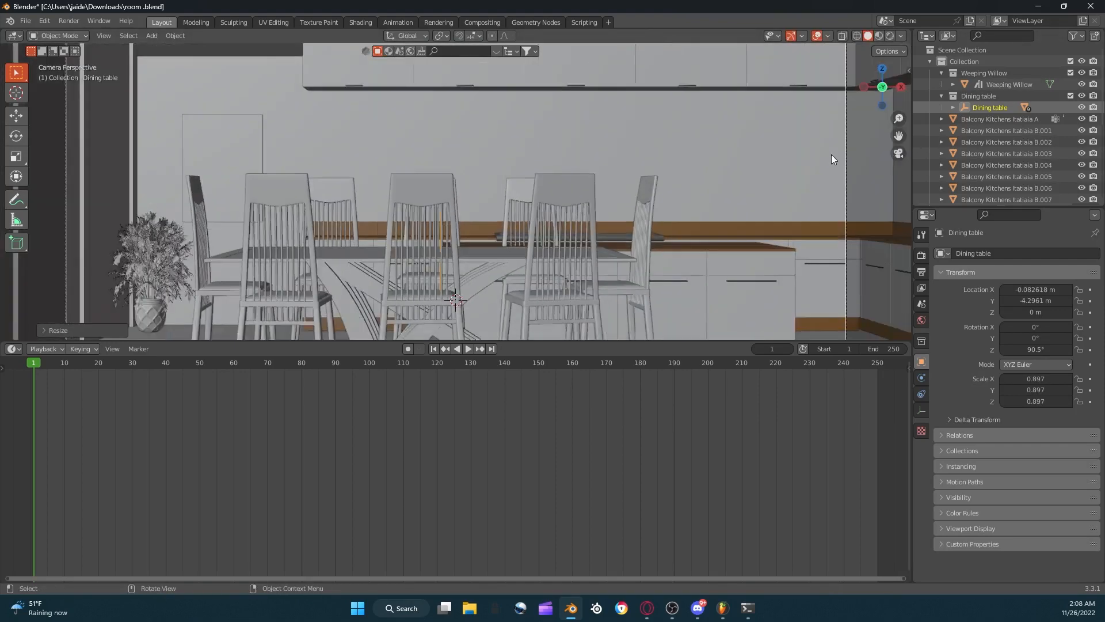
key(s)
click(724, 203)
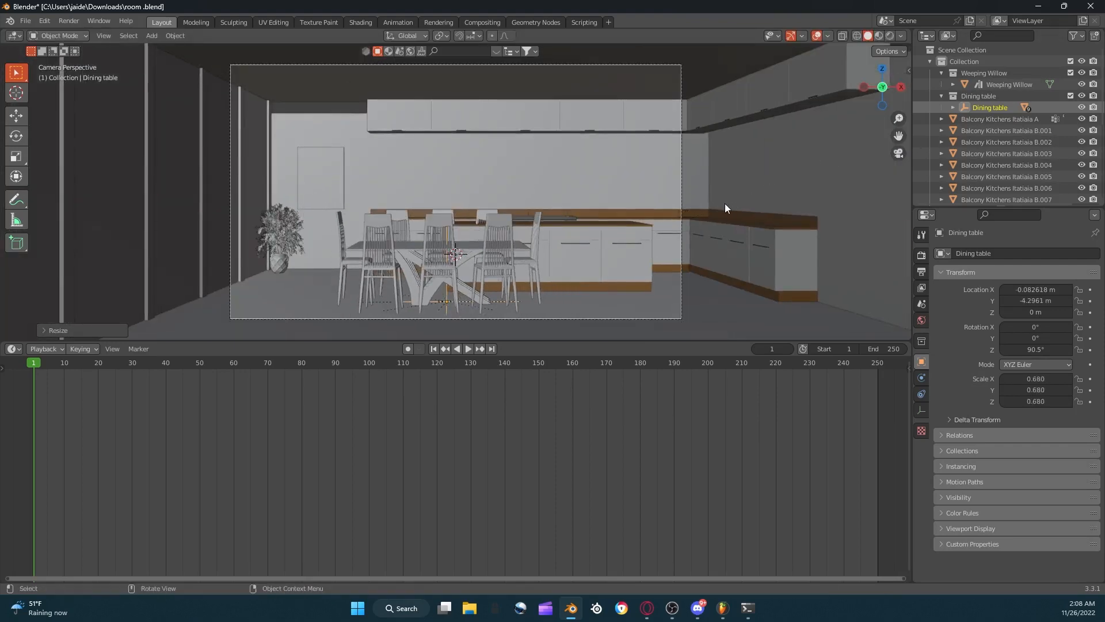
Shift the dining table toward the plant side to about X -1.27 m, Y -4.72 m and scale it to about 0.695.
key(g)
key(x)
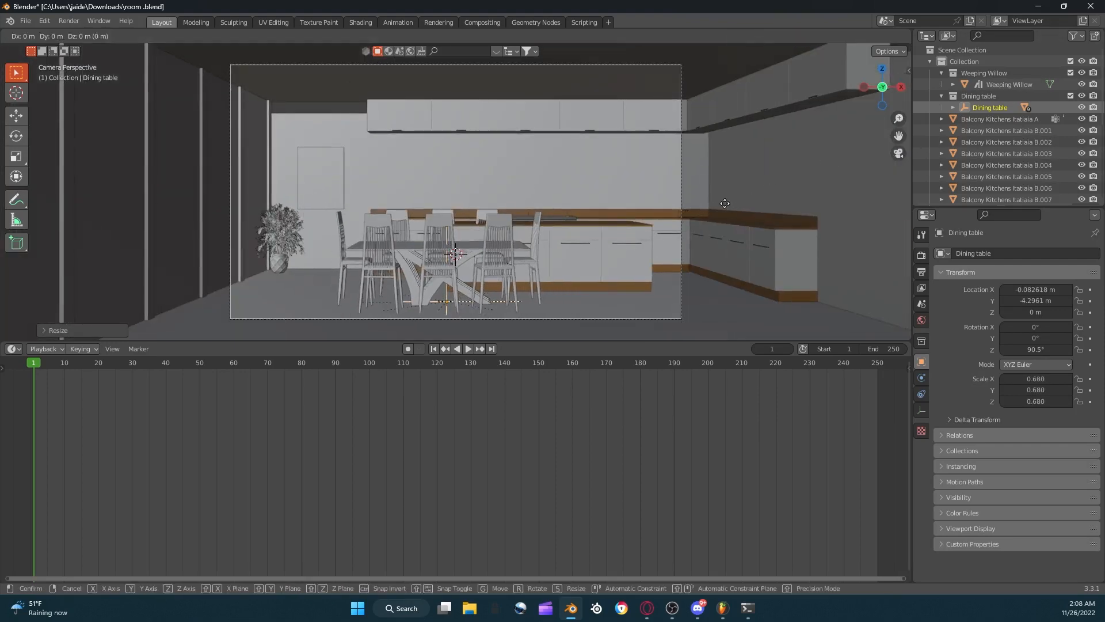
click(602, 200)
key(g)
key(y)
click(603, 163)
key(s)
click(614, 163)
key(g)
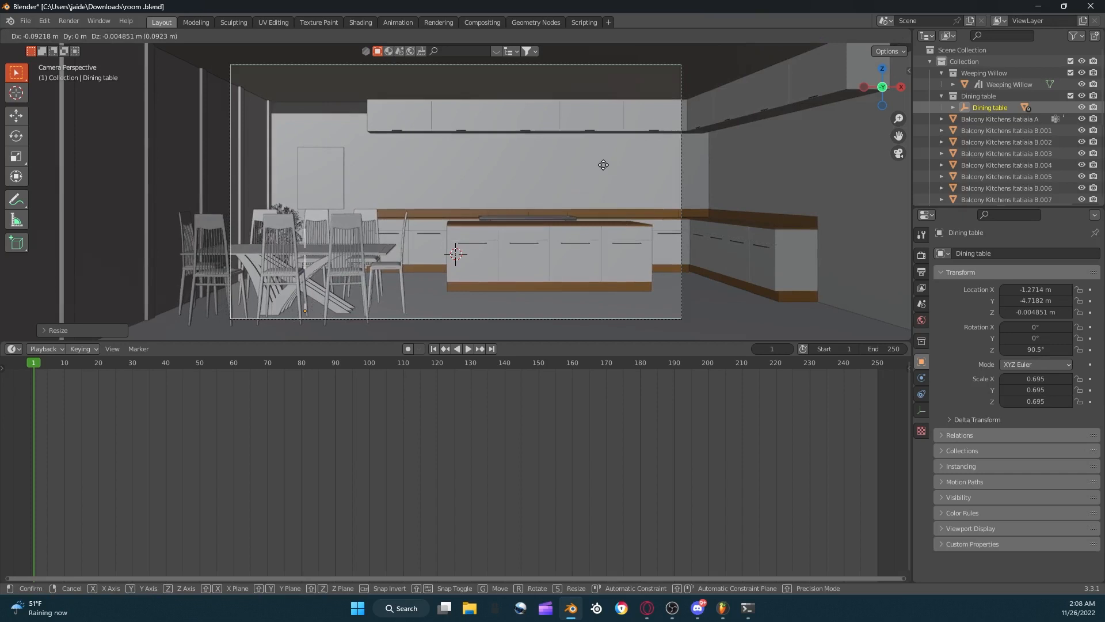
click(603, 165)
Nudge the dining table to about X -1.30 m, Y -4.95 m and save the file.
scroll(628, 209, up, 2)
scroll(637, 202, down, 2)
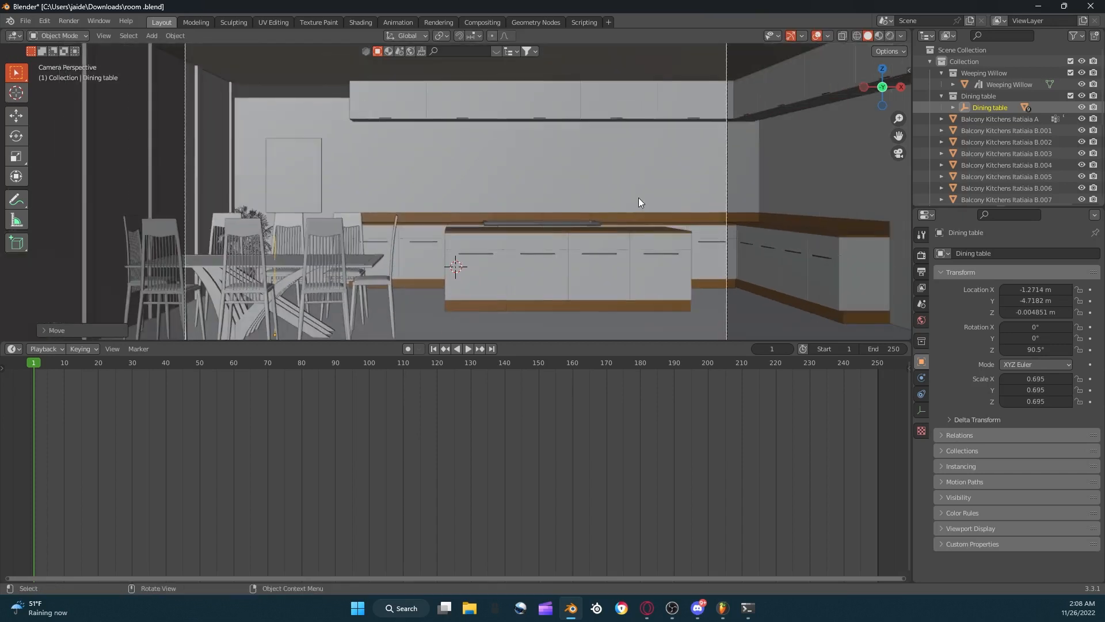
key(g)
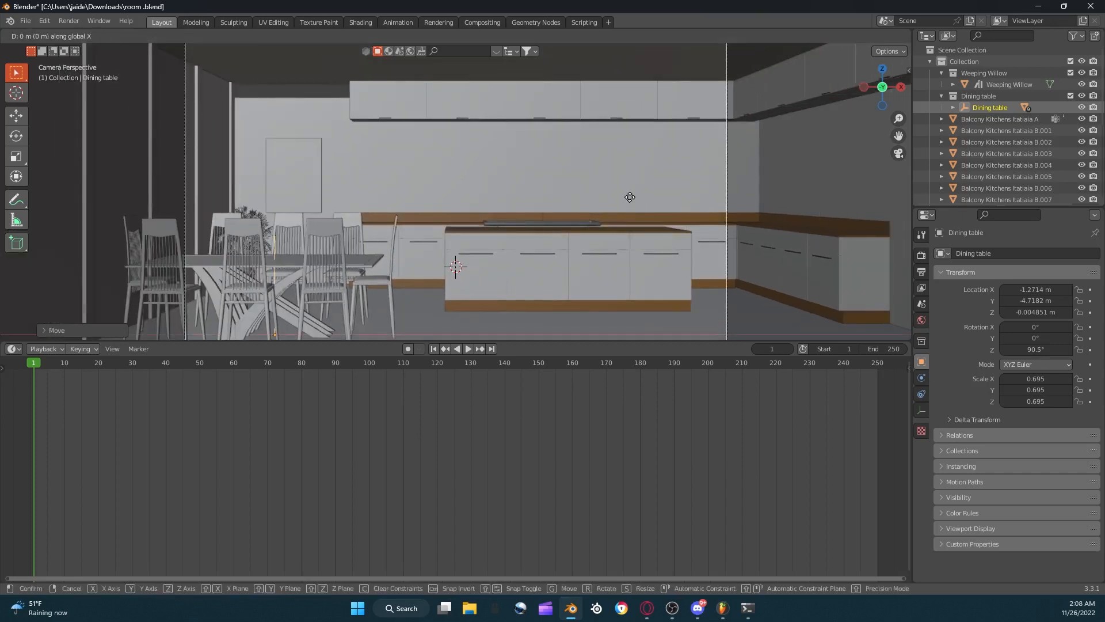
click(626, 197)
key(g)
click(626, 163)
middle_drag(626, 162, 642, 189)
scroll(558, 177, down, 6)
key(KP_0)
scroll(696, 165, up, 4)
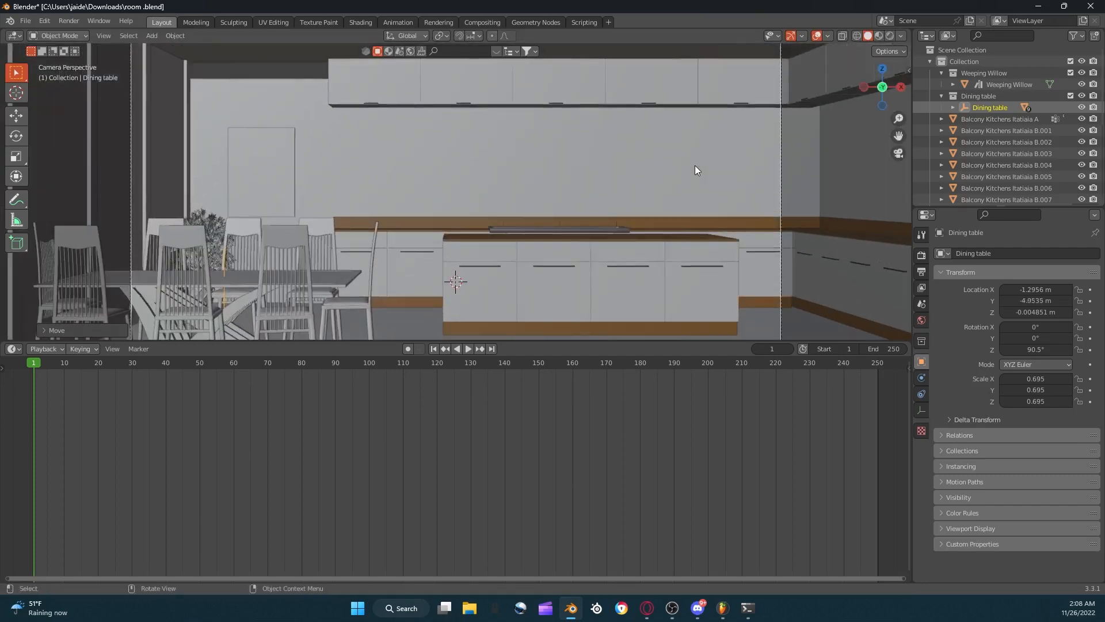
scroll(695, 165, down, 1)
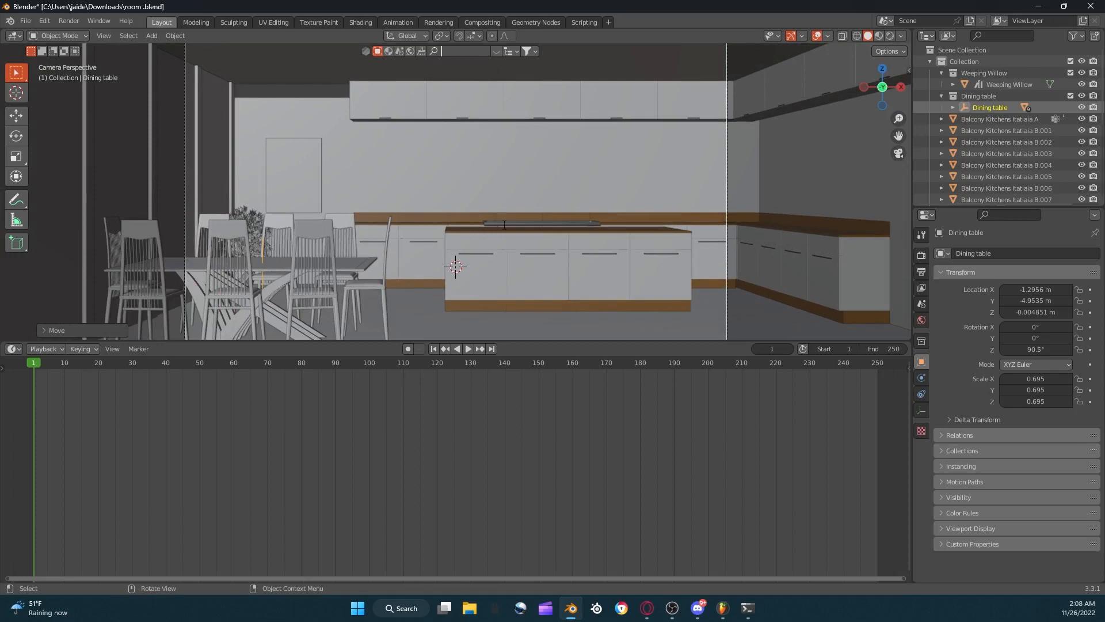
click(556, 198)
key(ctrl+s)
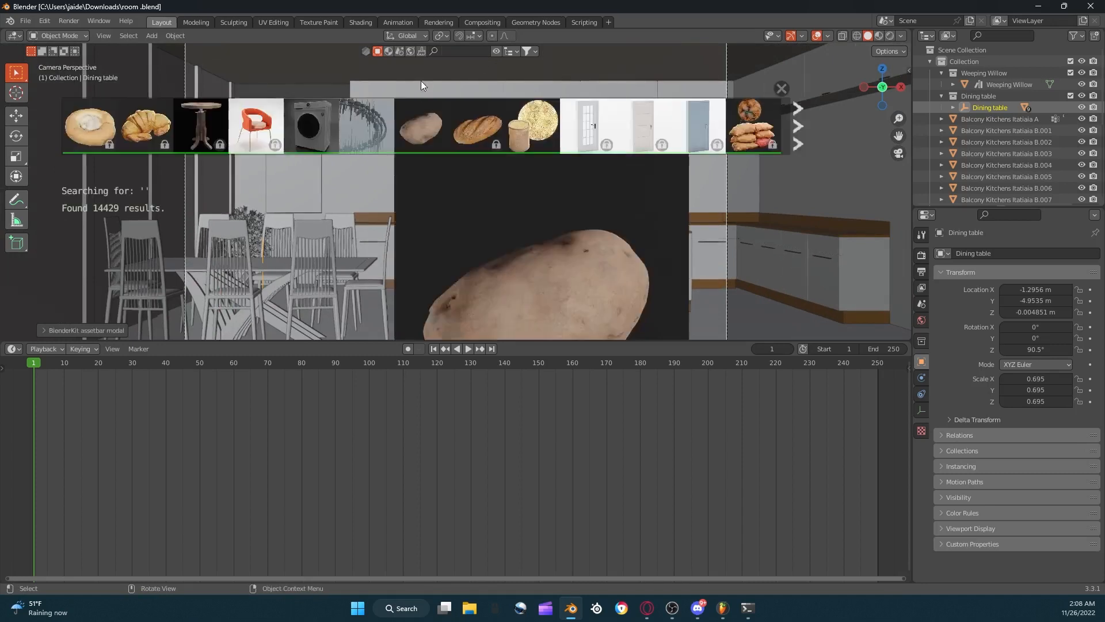
Search the BlenderKit models for "lap".
click(445, 55)
text(lap)
key(Return)
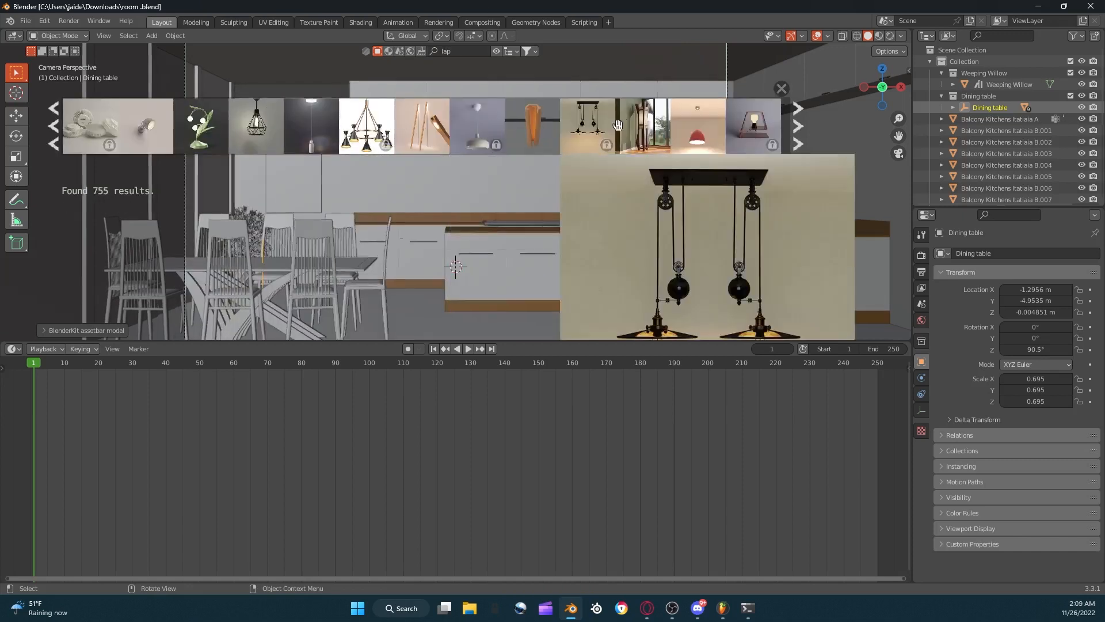
Add the red pendant ceiling lamp and the black wire-cage ceiling lamp from the BlenderKit results.
click(688, 126)
scroll(688, 125, down, 2)
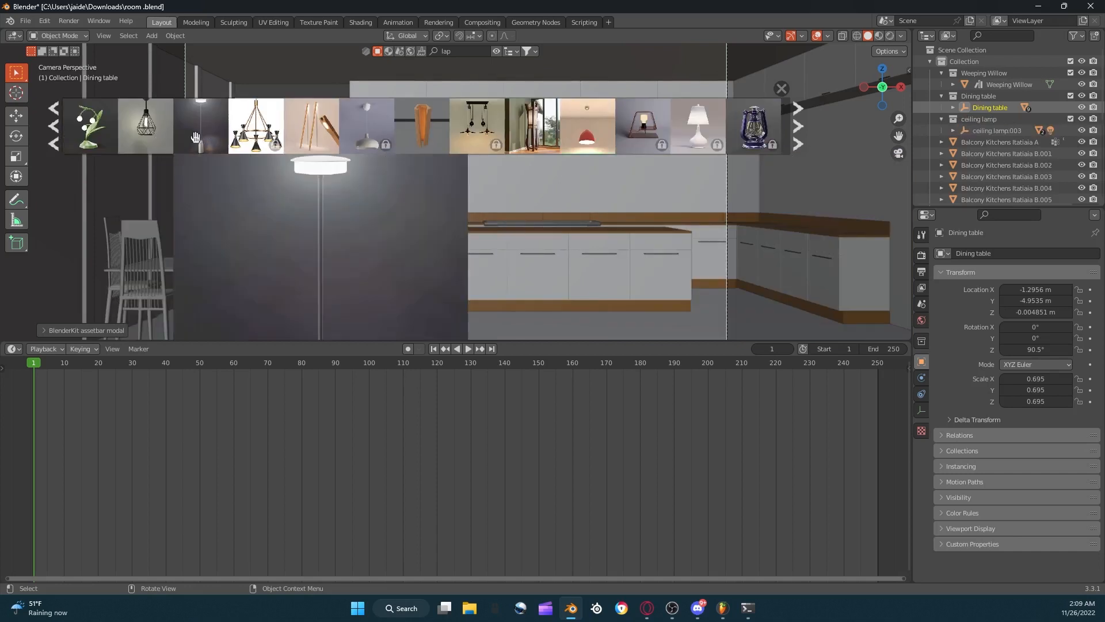
click(166, 142)
scroll(540, 123, down, 12)
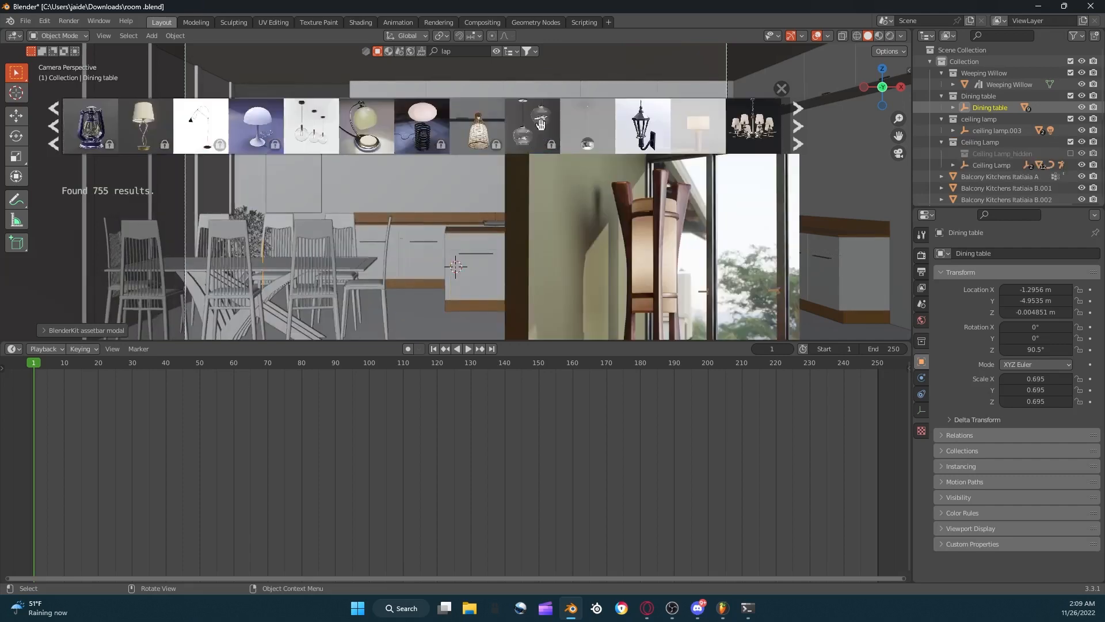
scroll(455, 122, down, 10)
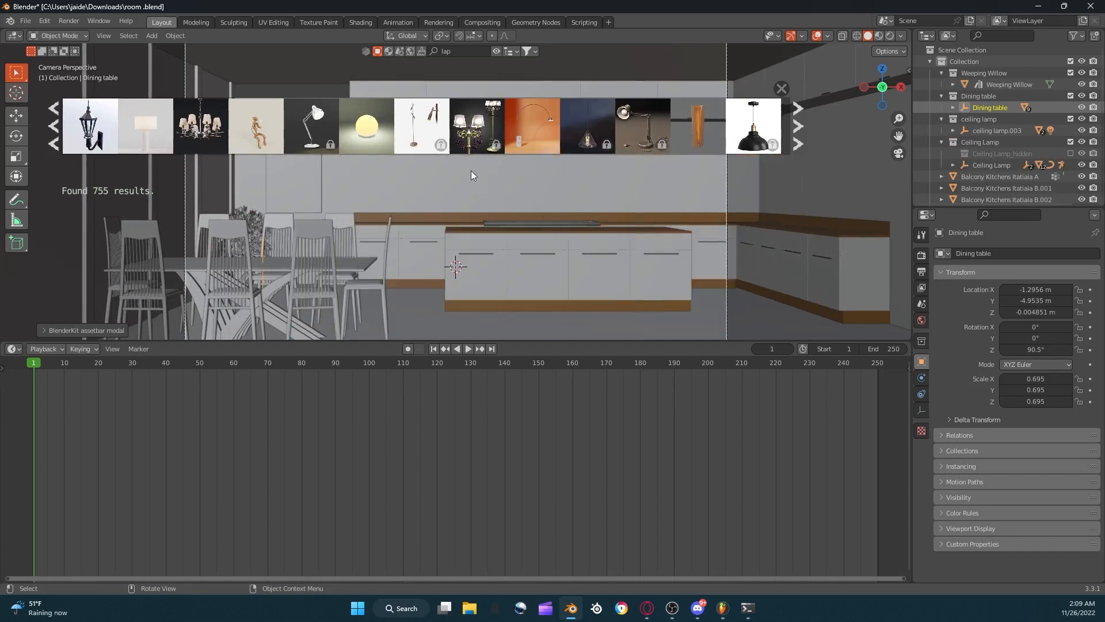
scroll(470, 127, down, 12)
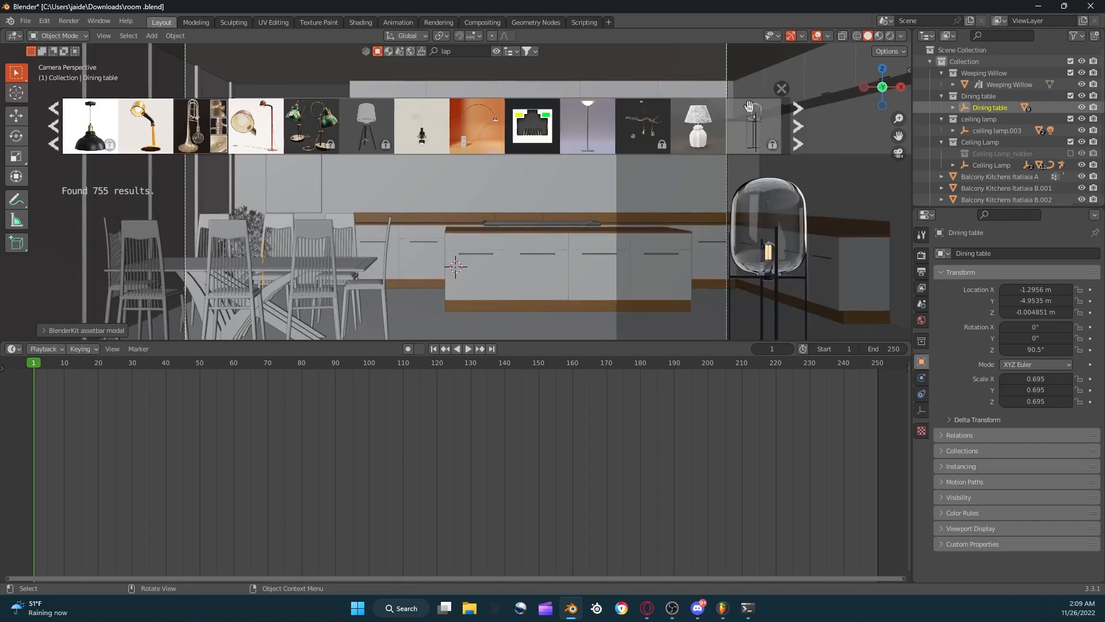
click(499, 53)
scroll(495, 88, down, 3)
middle_drag(494, 89, 655, 99)
scroll(585, 94, down, 8)
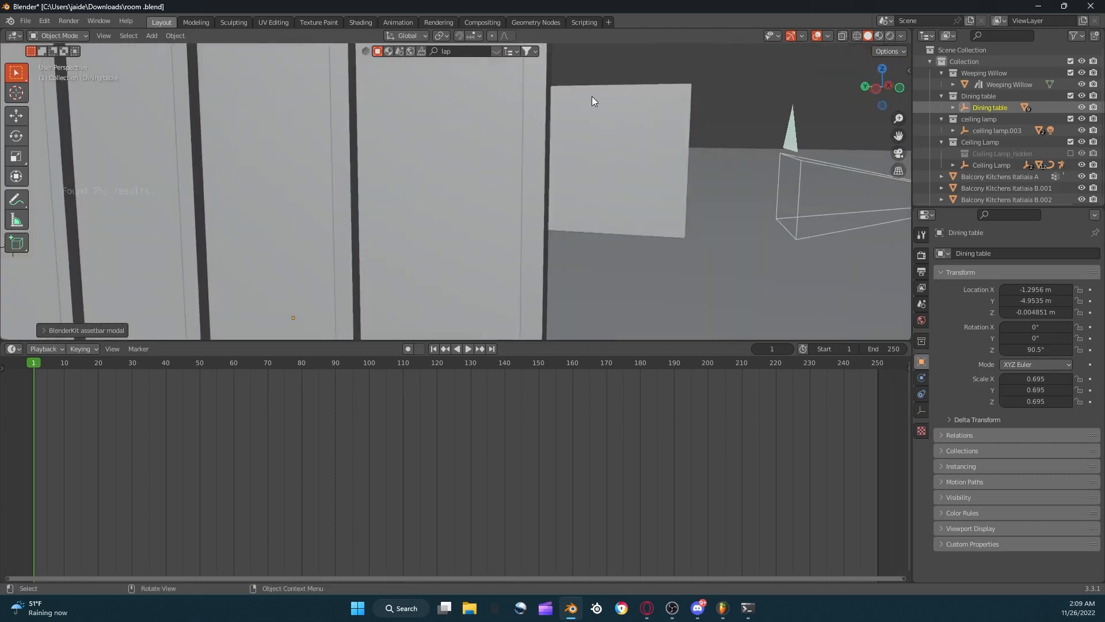
scroll(629, 107, up, 10)
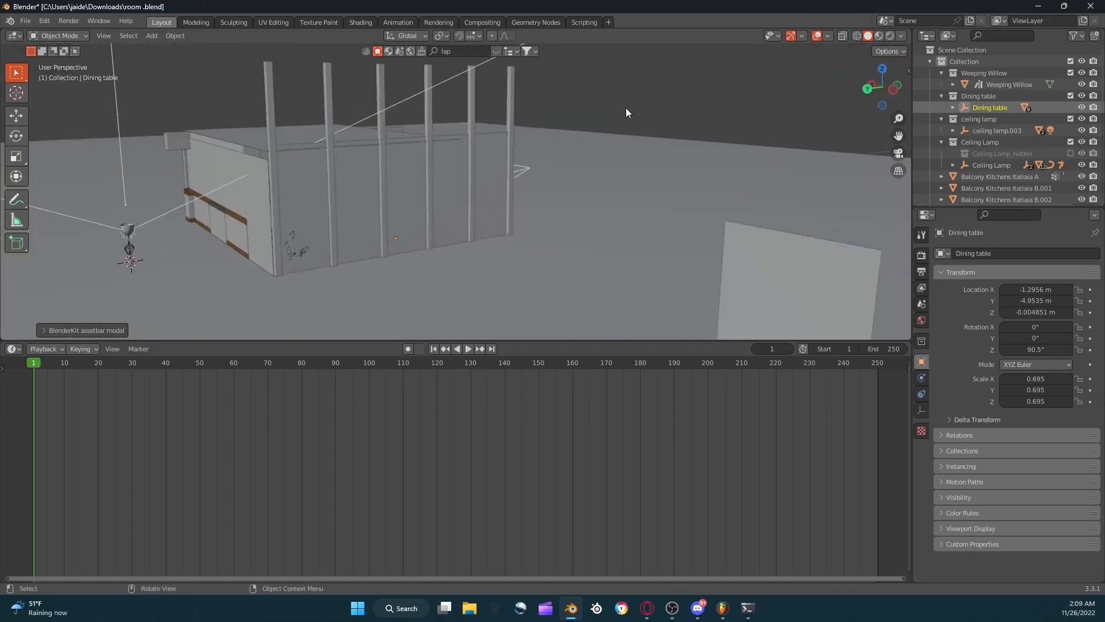
click(132, 238)
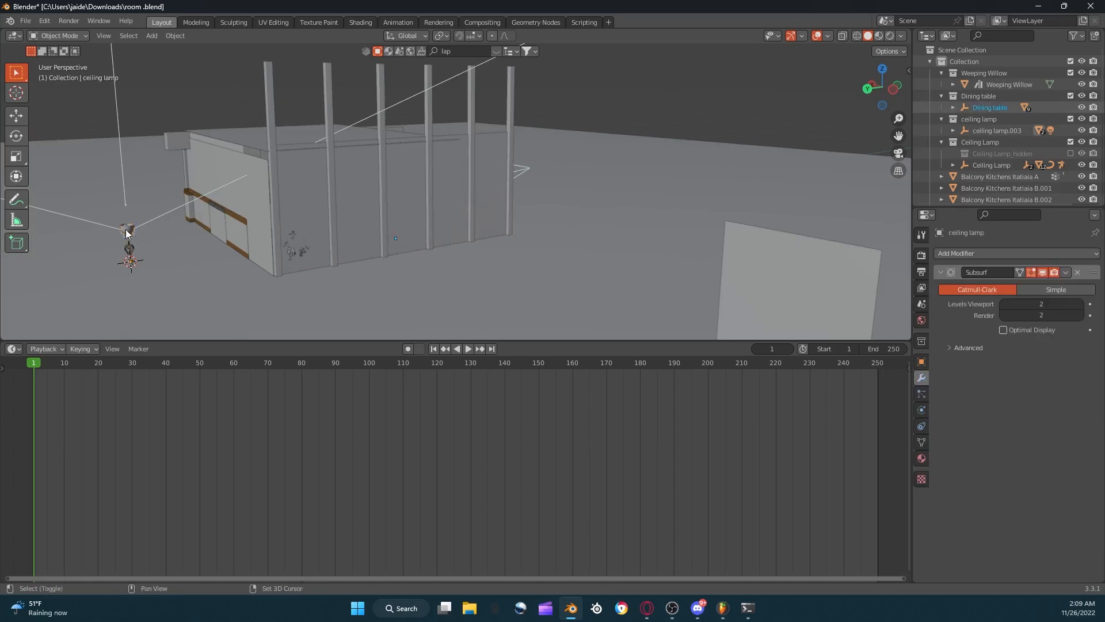
click(122, 240)
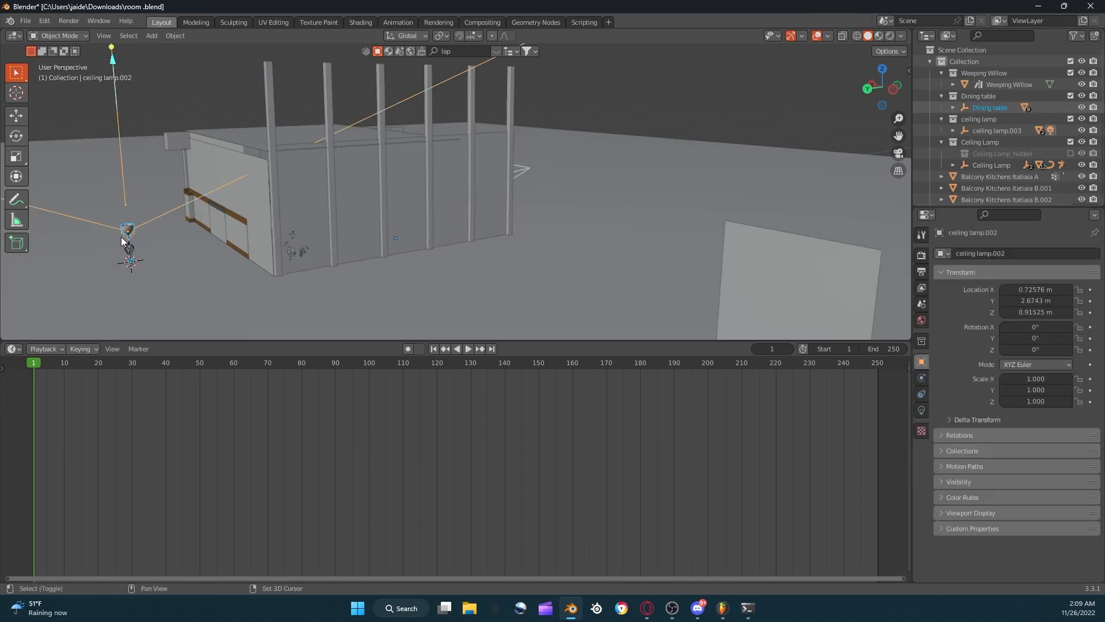
scroll(328, 172, down, 8)
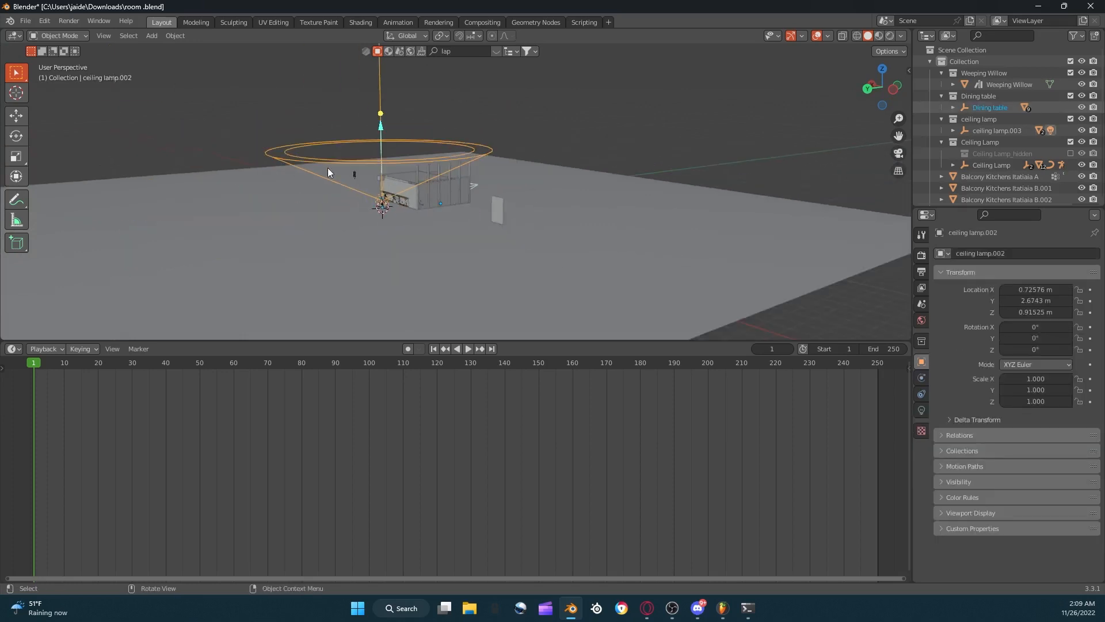
click(898, 152)
key(r)
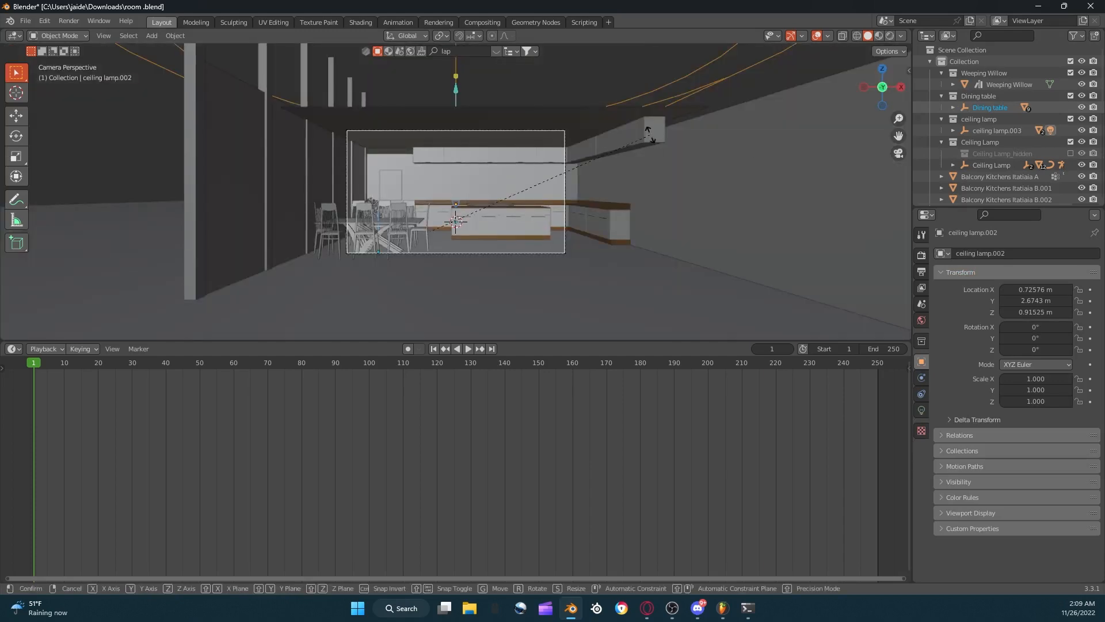
click(387, 116)
Select the dome pendant lamp together with its light and turn it upside down in the camera view.
middle_drag(515, 115, 455, 167)
click(549, 209)
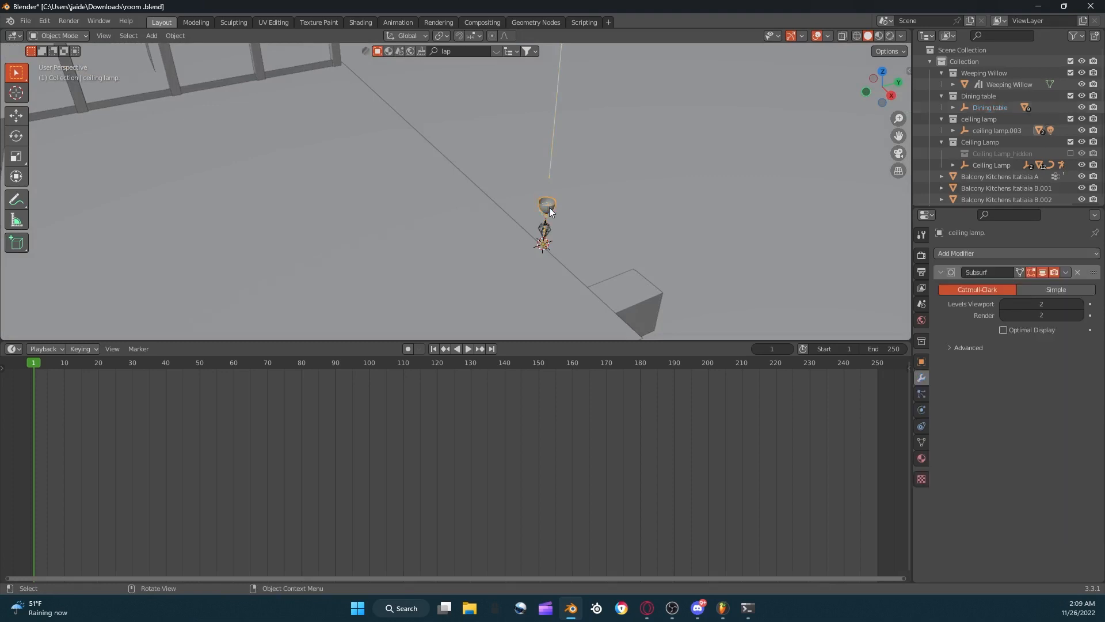
shift+click(545, 205)
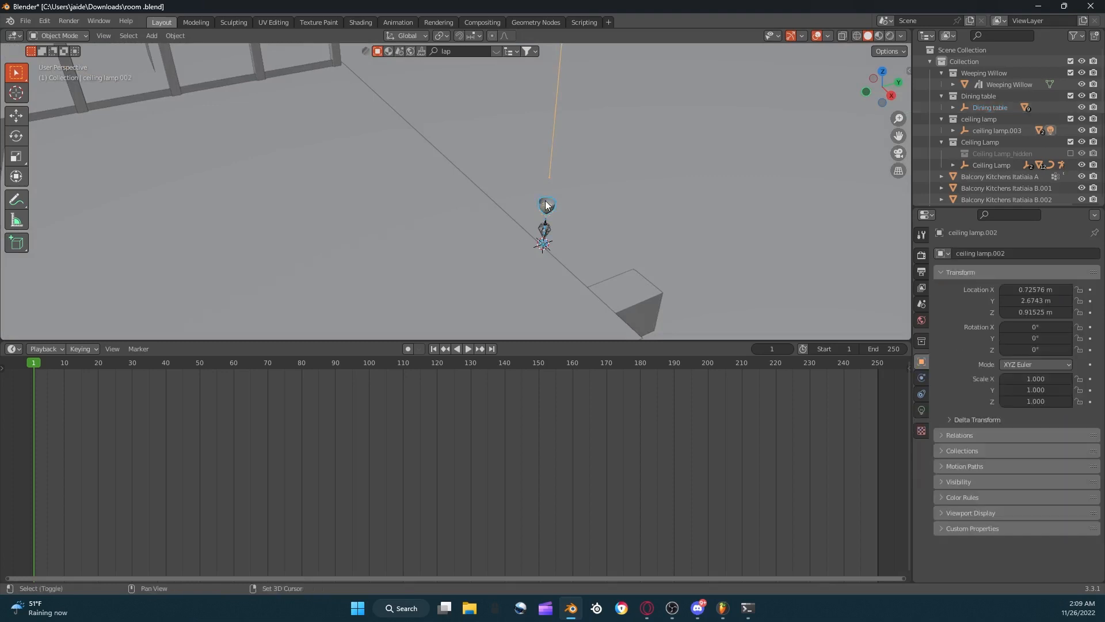
click(899, 153)
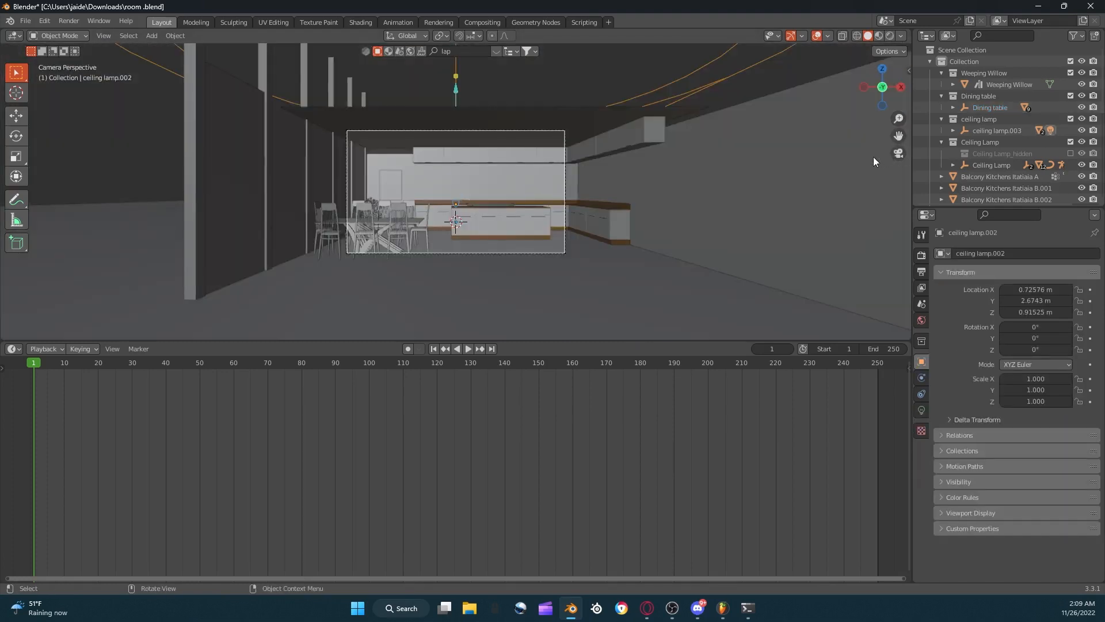
key(g)
click(758, 136)
key(r)
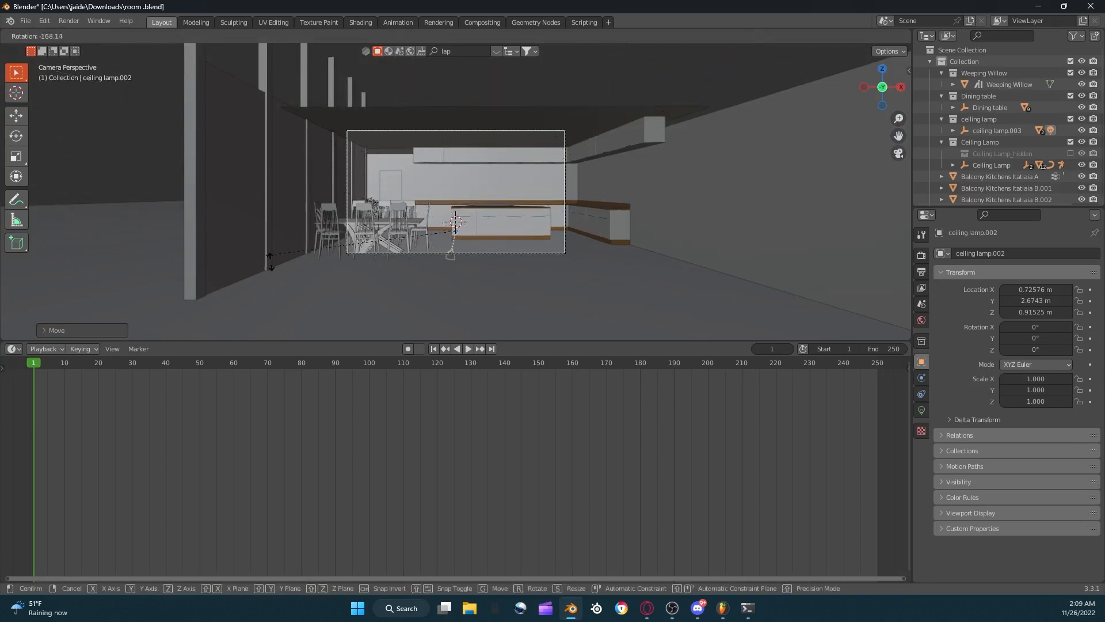
click(301, 285)
Hang the dome pendant lamp above the kitchen island, enlarge it, and shift it along the Y axis.
key(g)
click(337, 178)
scroll(575, 166, up, 3)
key(s)
click(786, 189)
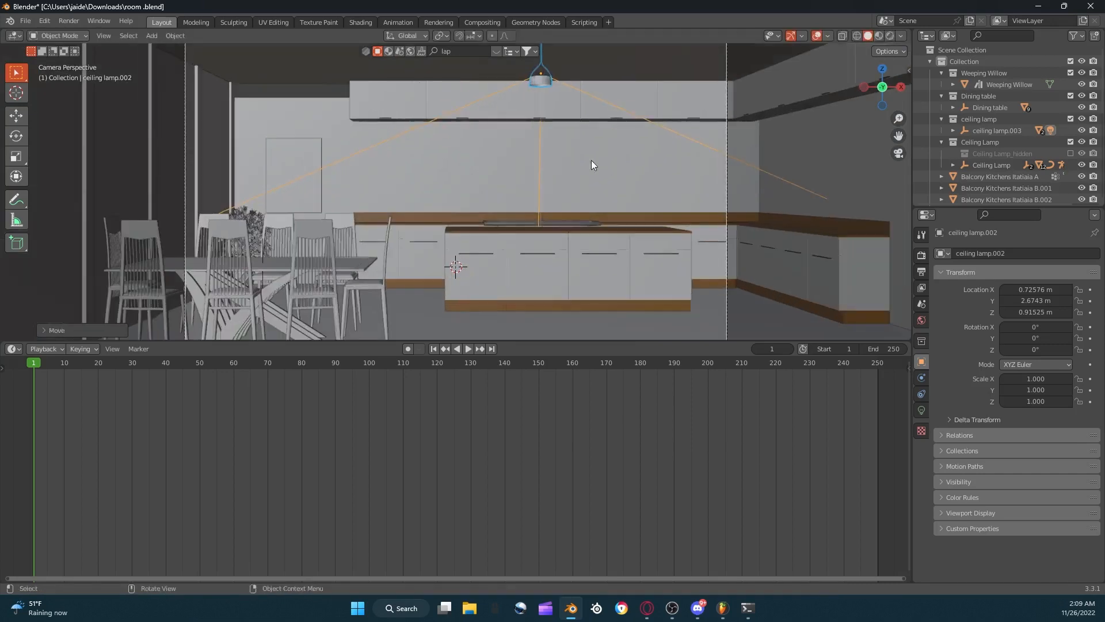
key(g)
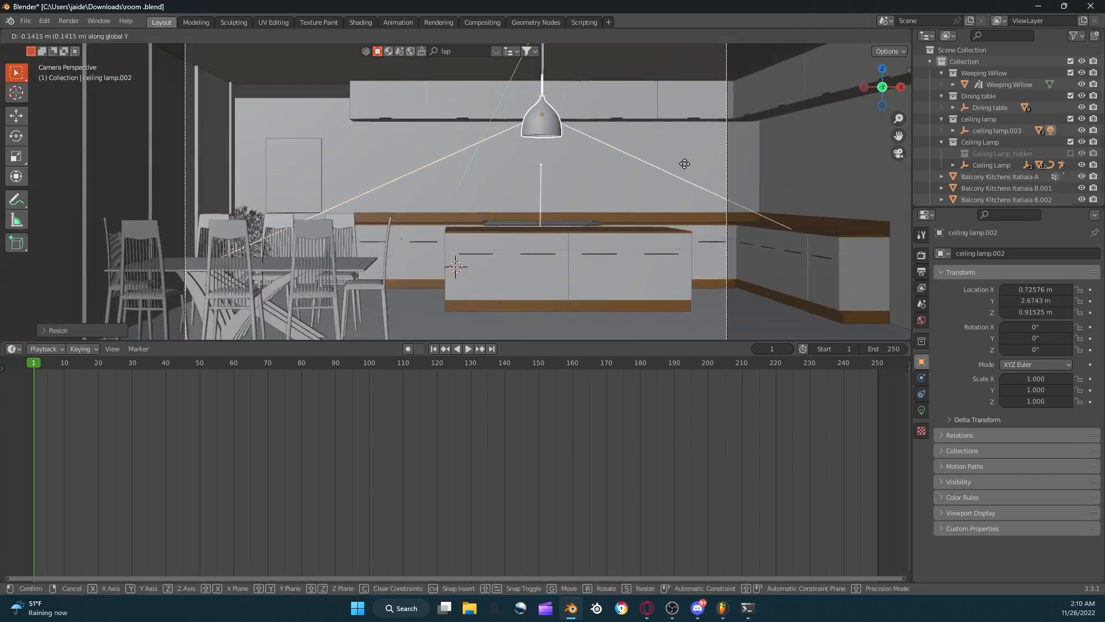
click(684, 127)
Restart Blender from the desktop and reopen the room .blend file.
click(880, 65)
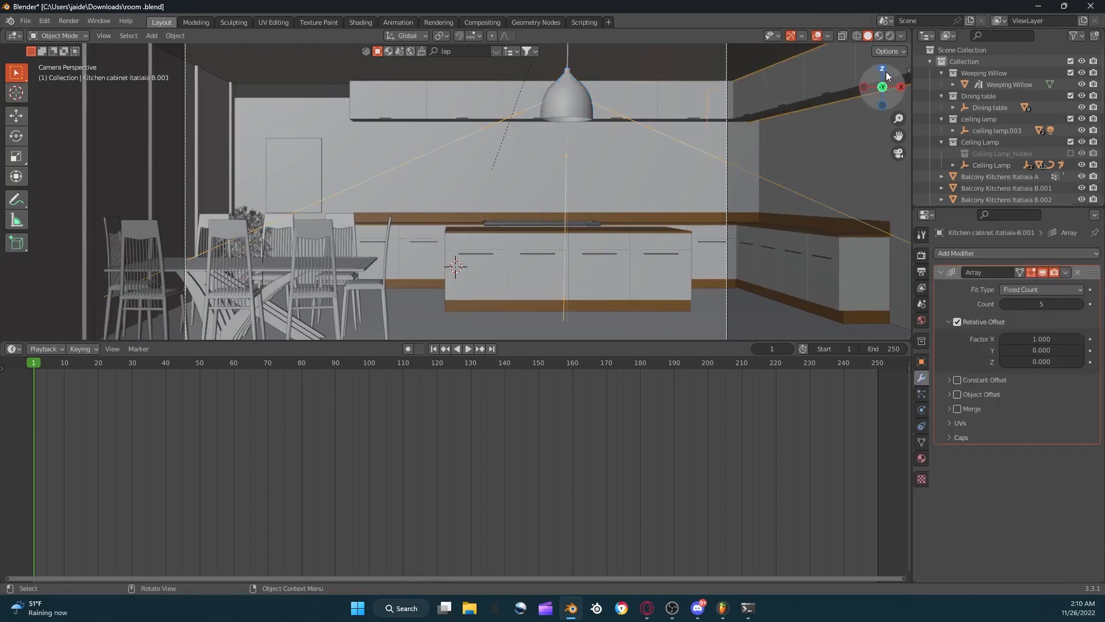
click(1038, 7)
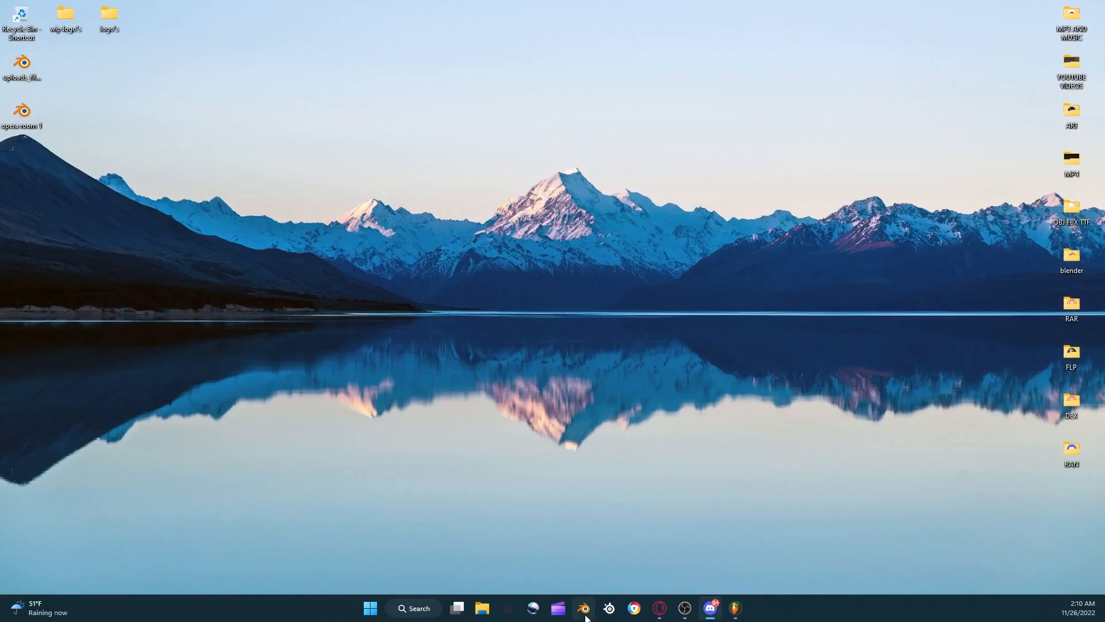
click(583, 608)
click(587, 334)
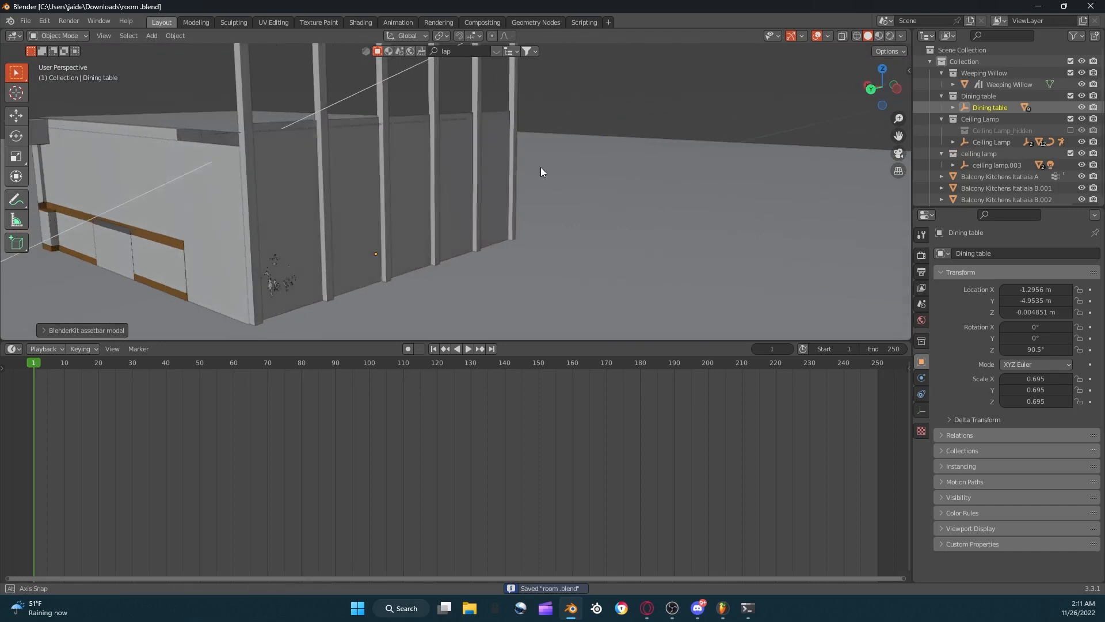
Move the dome pendant lamp along Z until it hangs above the kitchen island, and straighten its Y rotation to 180°.
mouse_move(894, 132)
mouse_down()
mouse_move(906, 123)
mouse_move(892, 122)
mouse_up()
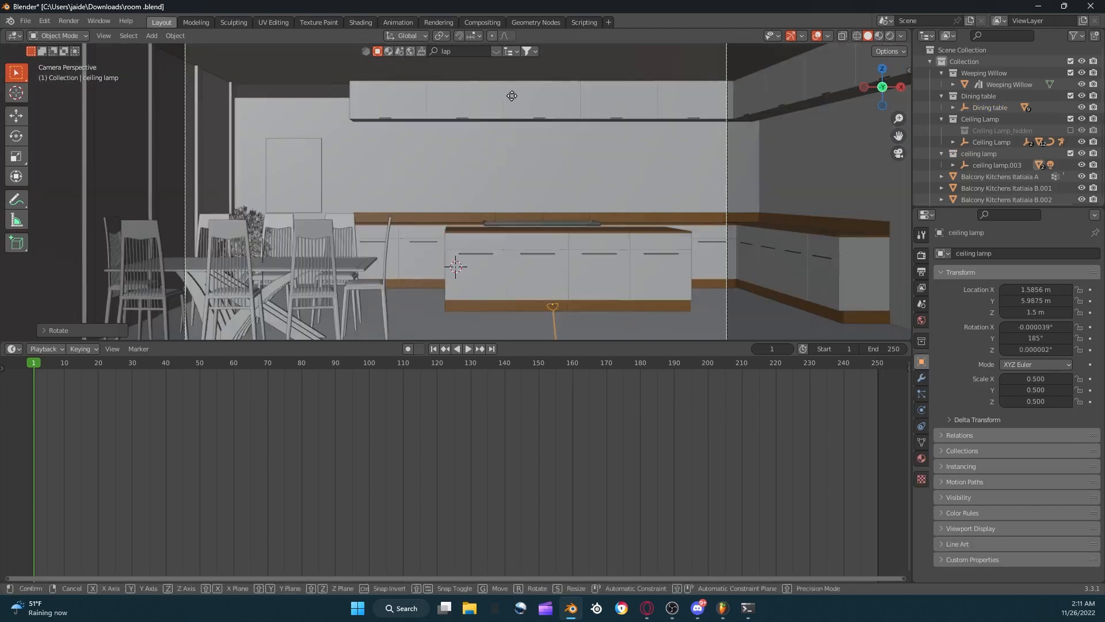
key(g)
key(z)
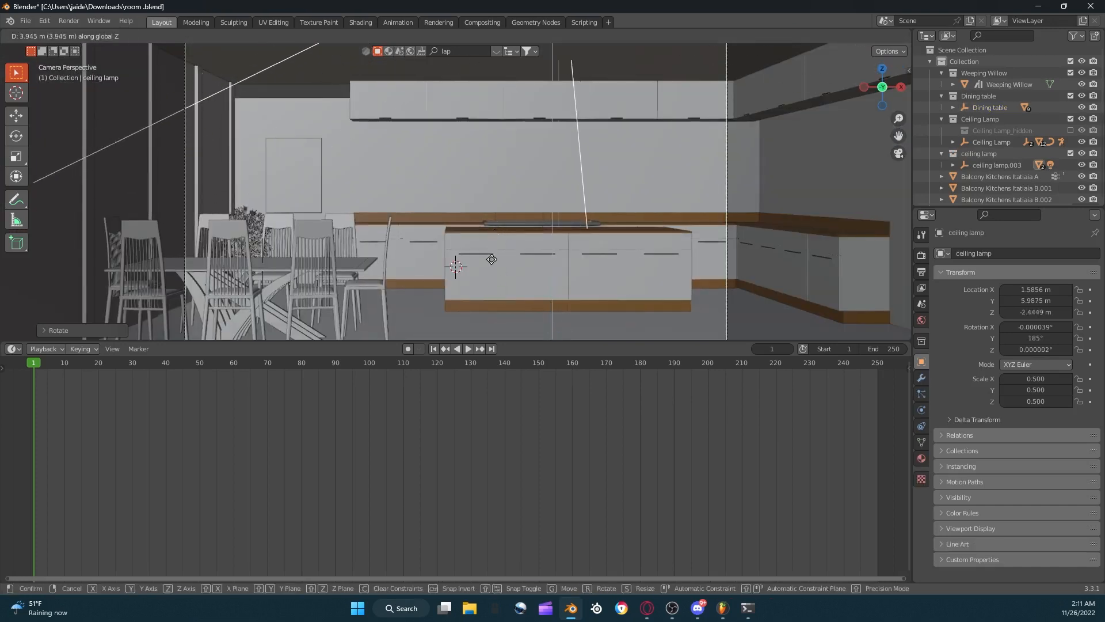
click(598, 148)
scroll(599, 148, down, 3)
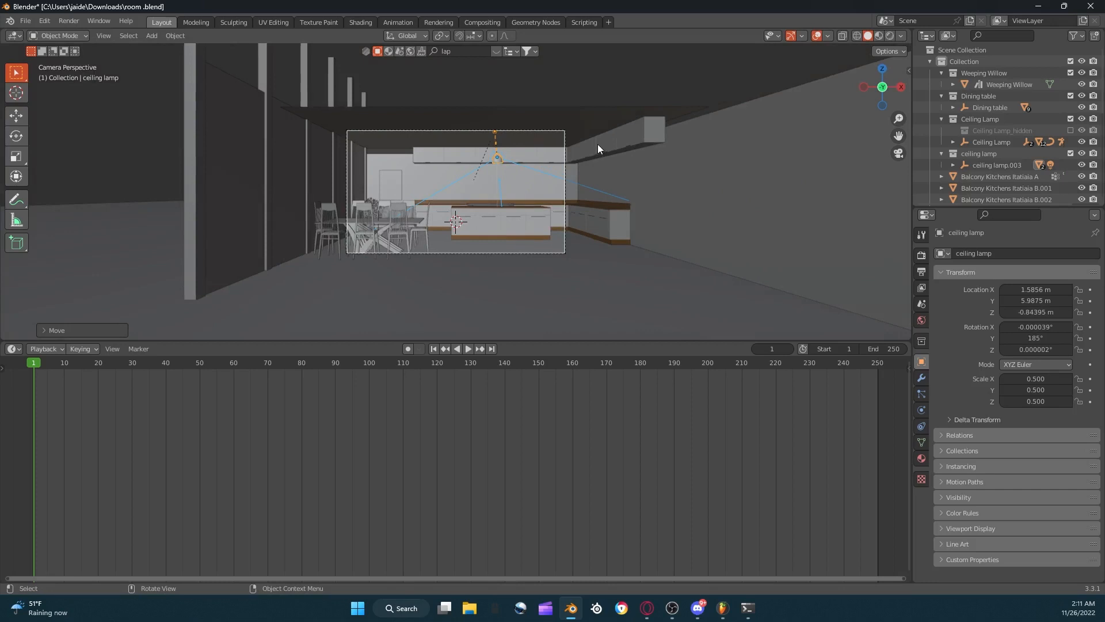
key(r)
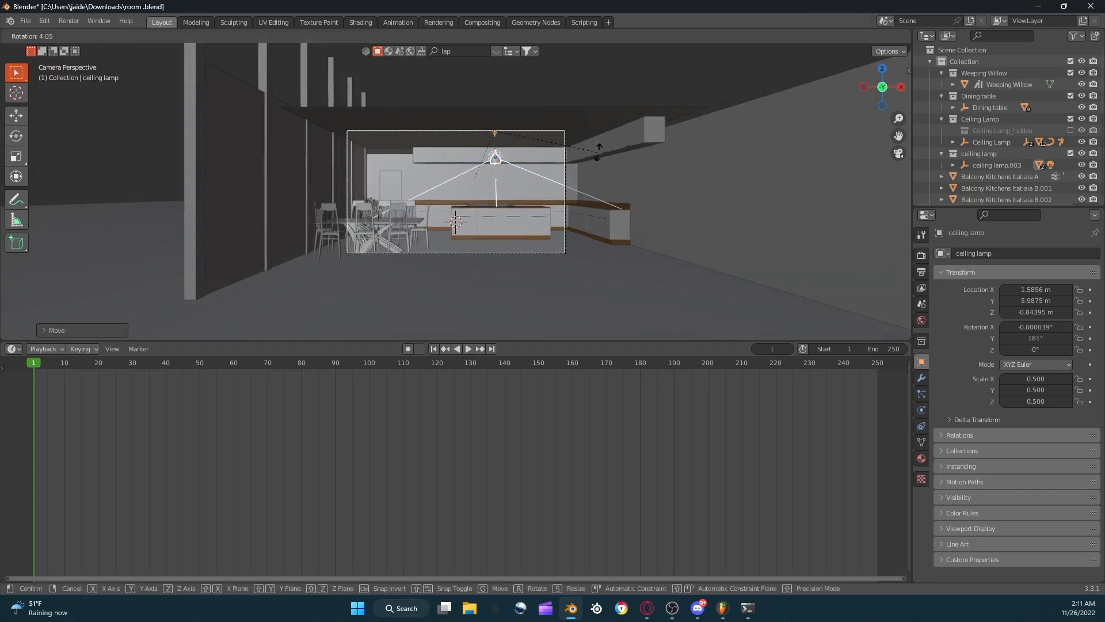
ctrl+click(599, 155)
scroll(599, 154, up, 3)
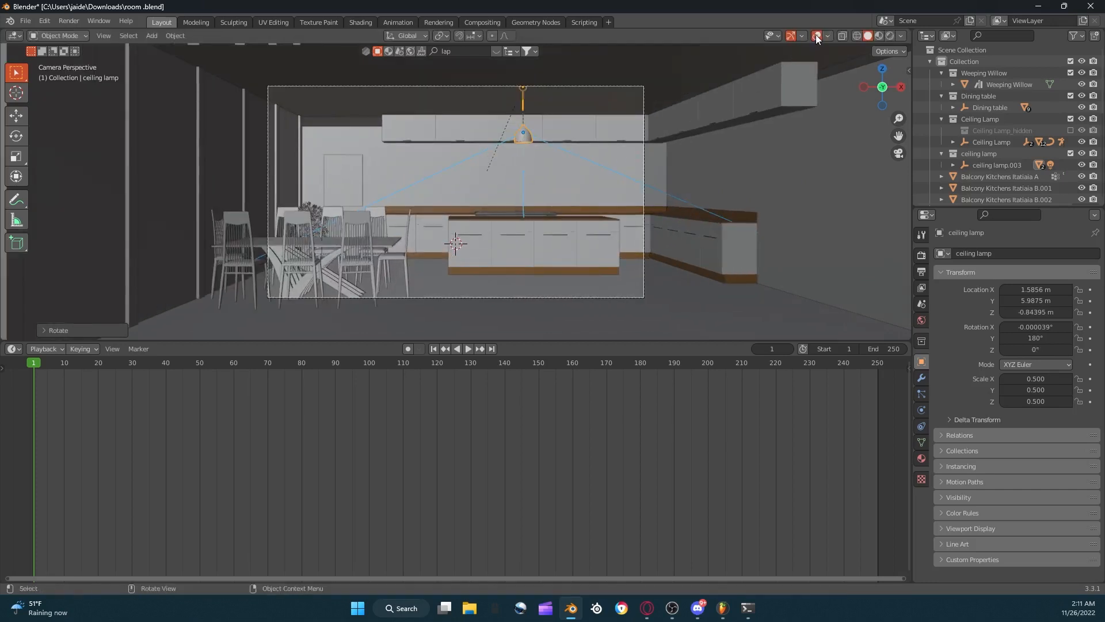
With the viewport overlays hidden, scale the dome pendant lamp to 0.663 and move it along Z to about -0.68 m.
click(816, 36)
key(s)
click(720, 121)
key(g)
key(z)
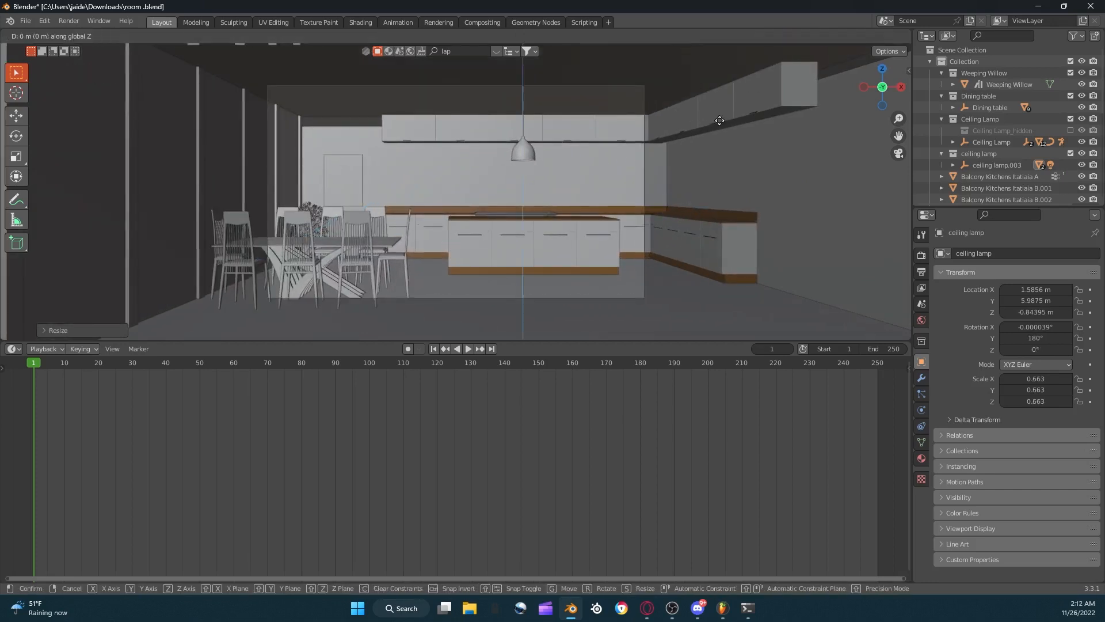
click(716, 116)
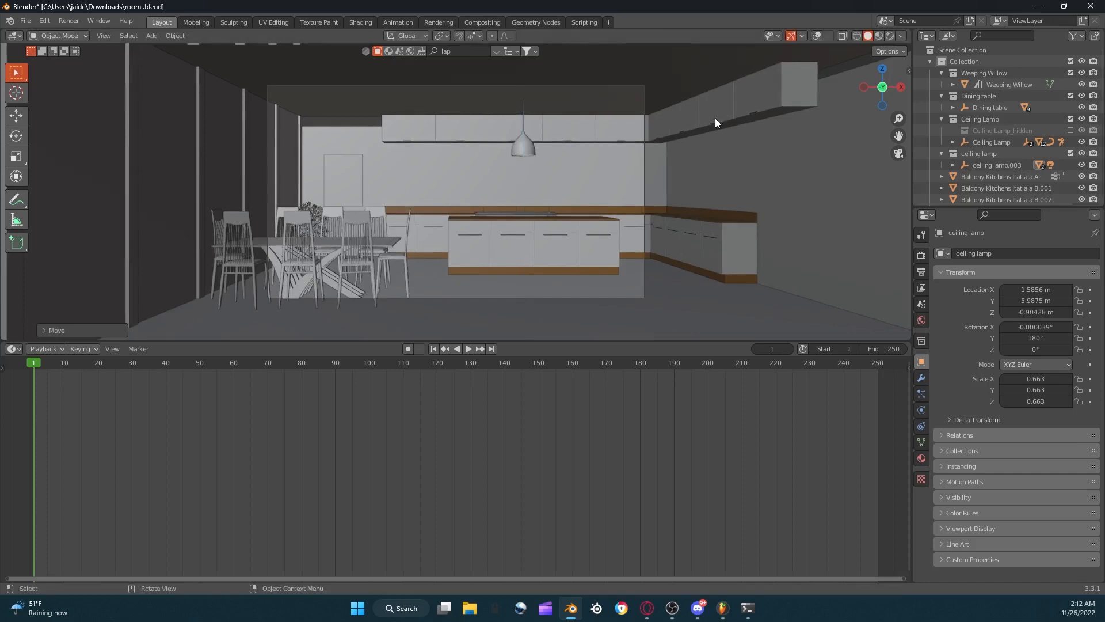
key(g)
key(z)
click(709, 136)
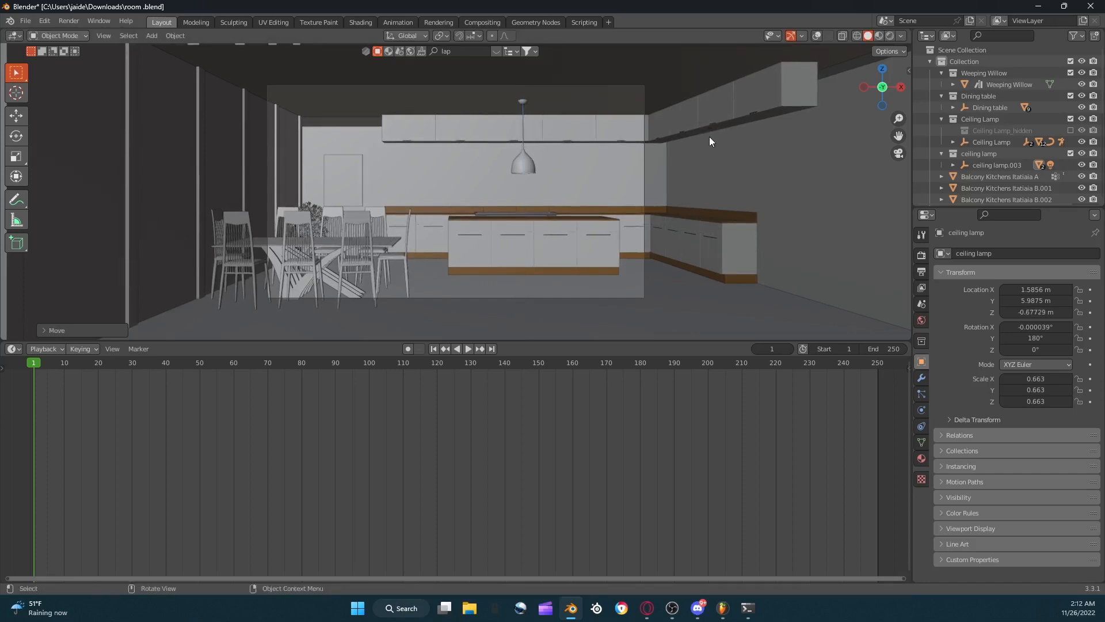
scroll(721, 90, up, 2)
key(g)
key(z)
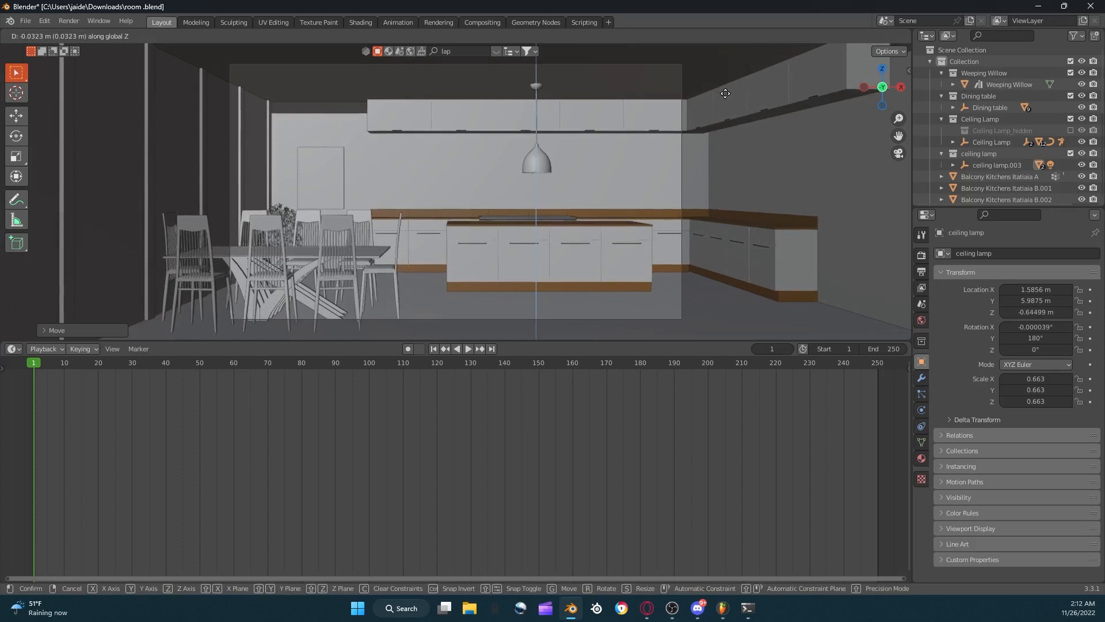
click(725, 94)
key(ctrl+z)
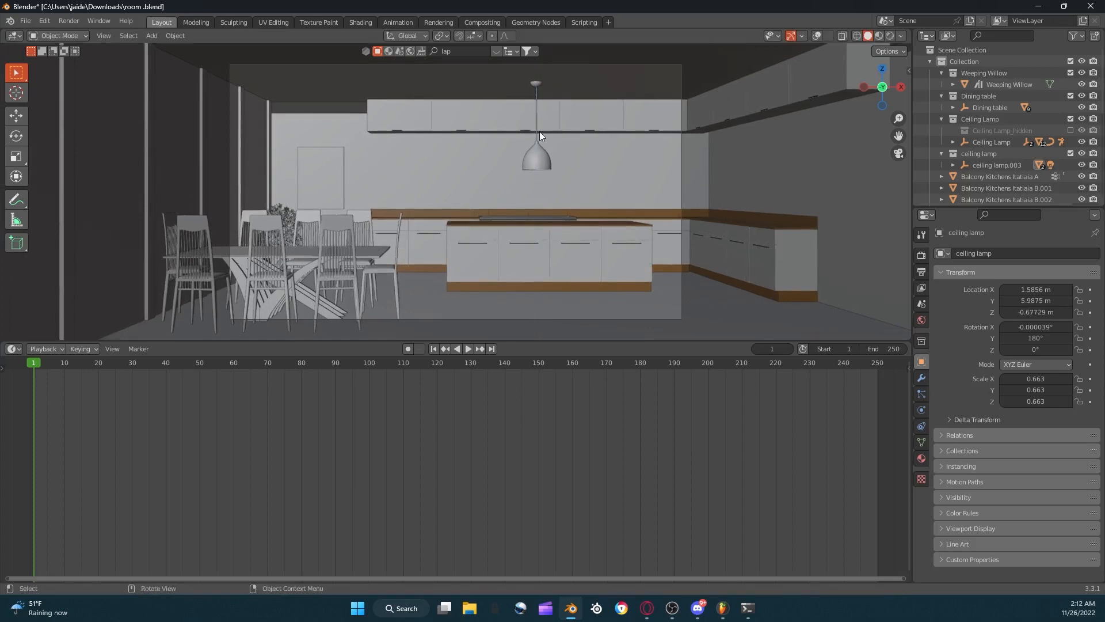
Move the dome pendant lamp along X to about 2.14 m, and place a copy about 1 m away in the negative X direction.
key(g)
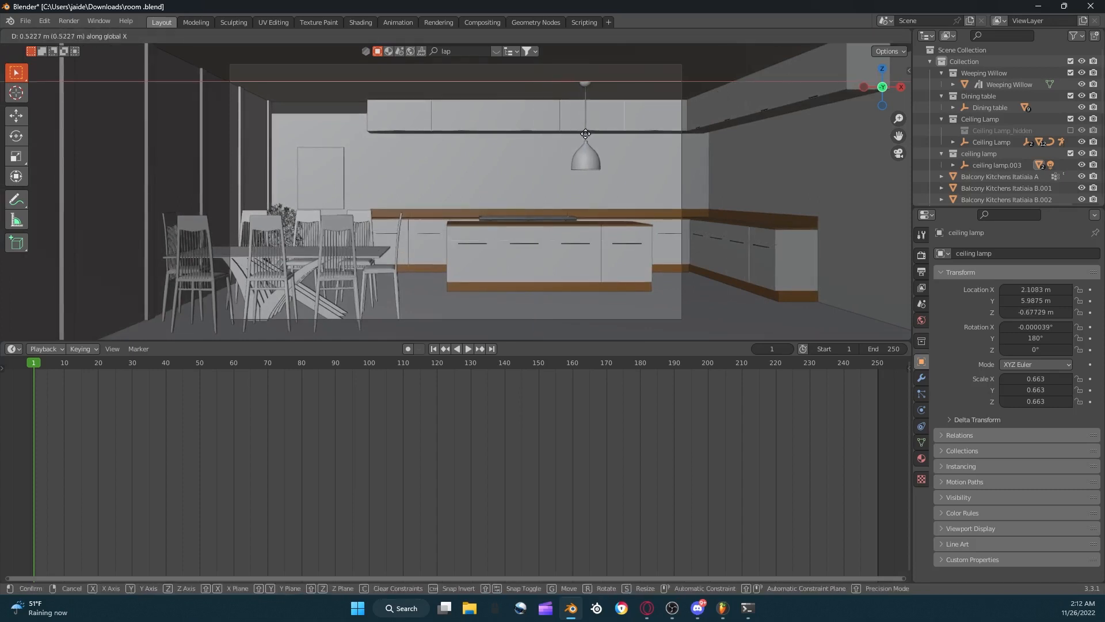
click(589, 138)
key(ctrl+c)
key(ctrl+v)
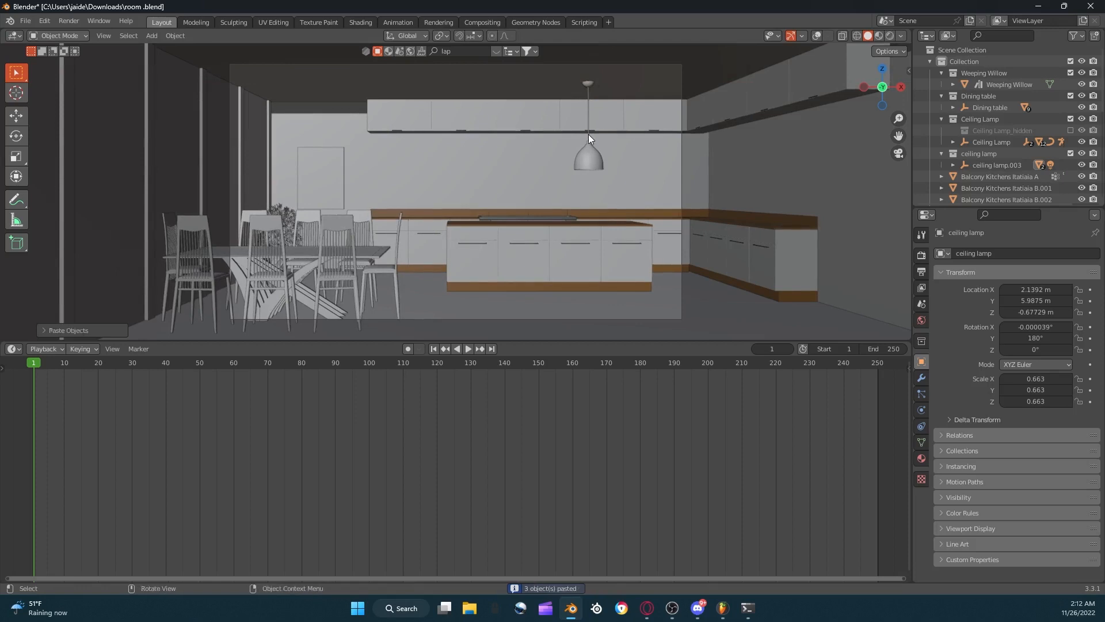
key(g)
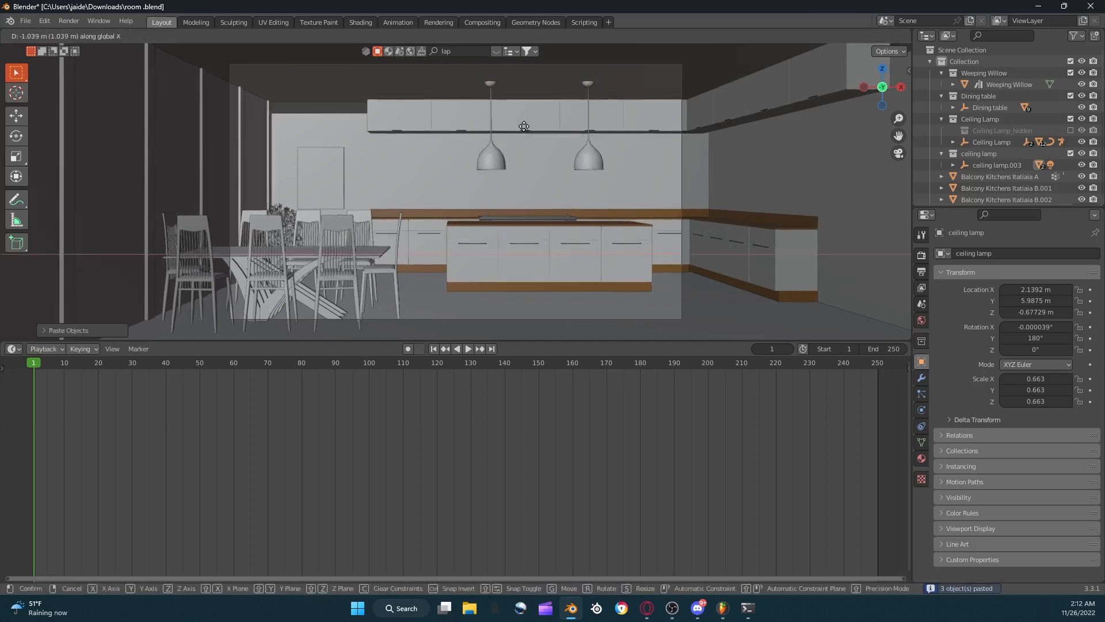
click(496, 134)
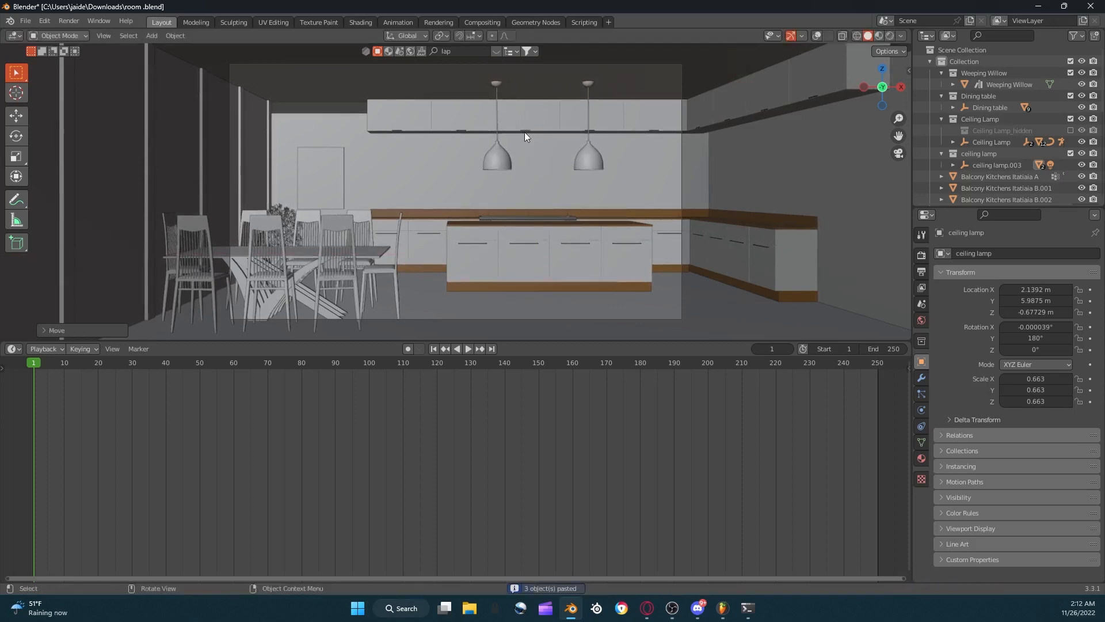
Select both dome pendant lamps with their lights, scale them down slightly together, and raise them above the island.
shift+click(588, 85)
shift+click(608, 160)
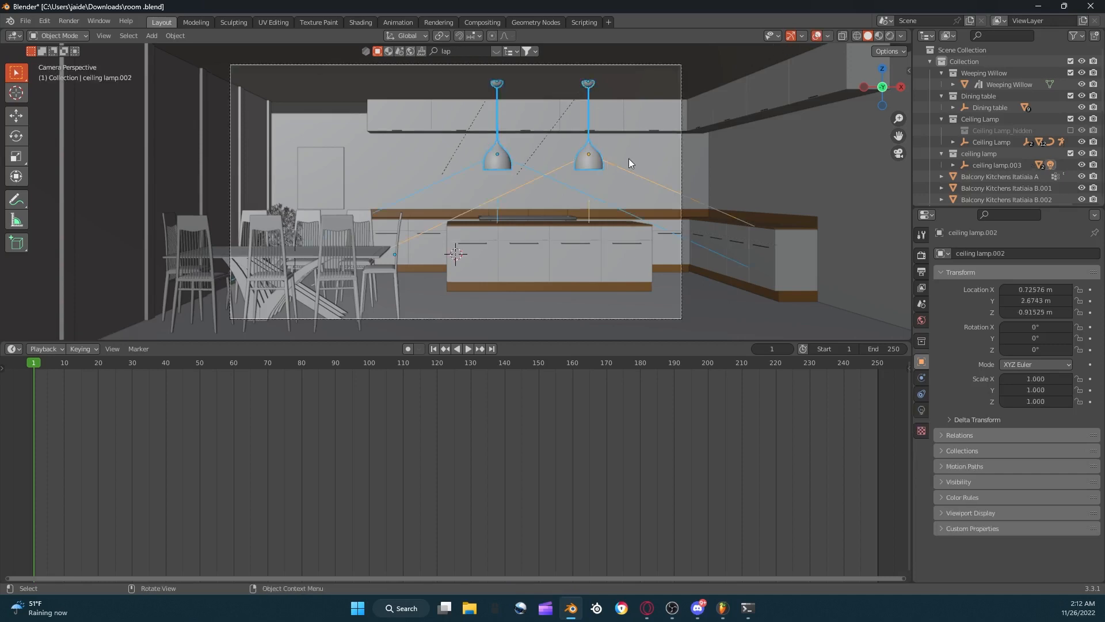
key(s)
click(610, 156)
key(g)
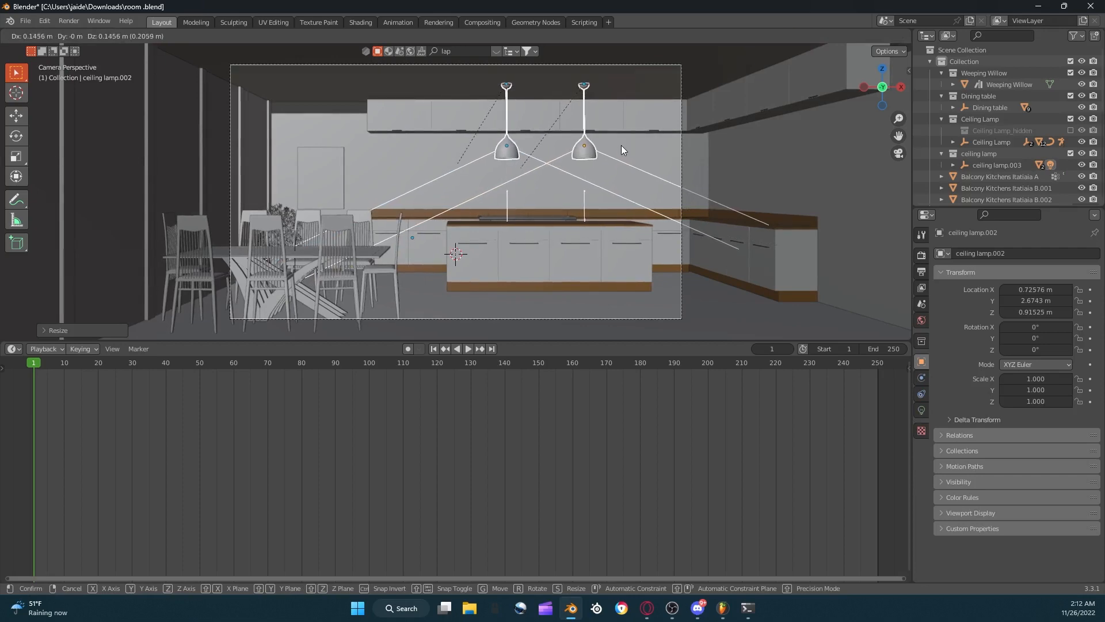
click(620, 145)
Save the room file with the two pendant lamps in place.
scroll(614, 146, down, 1)
scroll(613, 143, down, 1)
scroll(618, 135, up, 2)
middle_drag(397, 161, 598, 149)
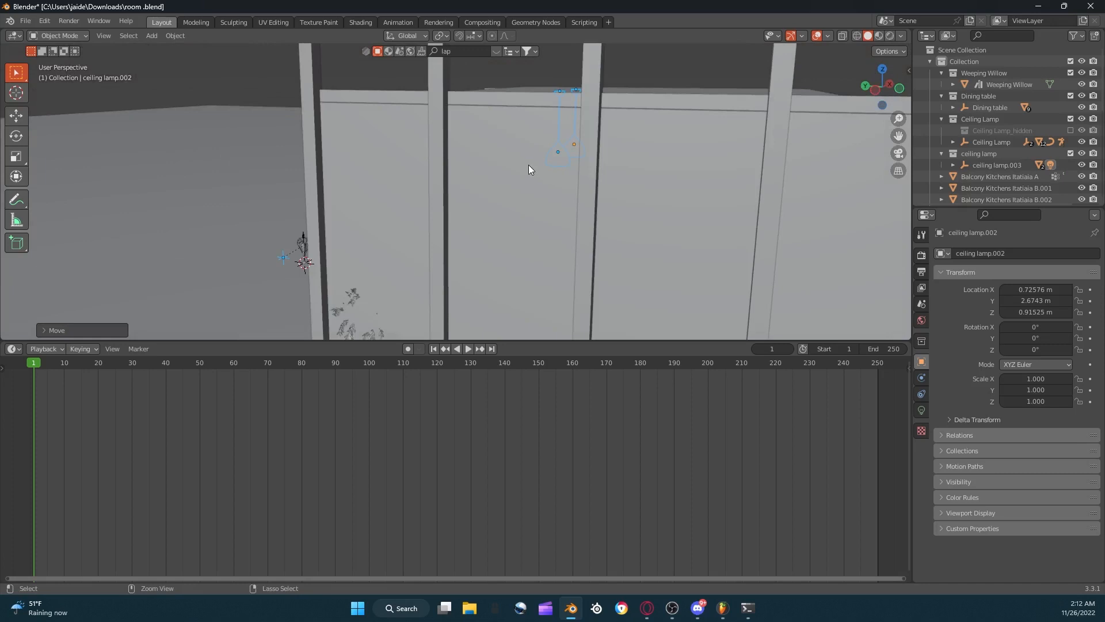
key(ctrl+s)
Select the empty at the tip of the wire-cage lamp and raise it along Z in several moves to about 1.07 m.
scroll(527, 165, down, 5)
scroll(533, 172, up, 6)
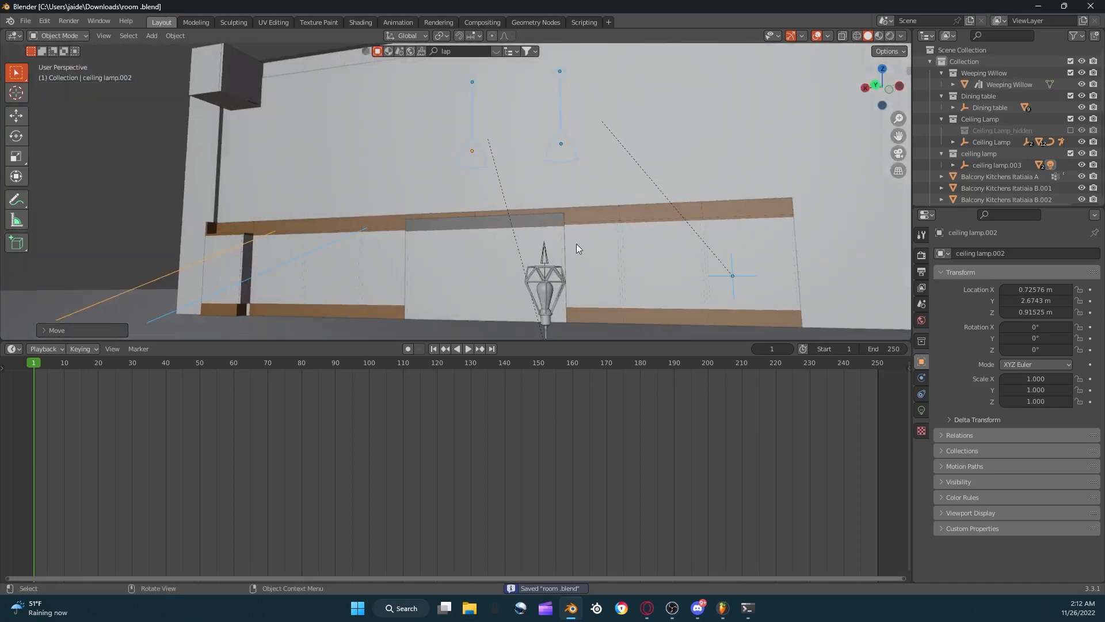
click(544, 256)
scroll(544, 256, up, 5)
key(g)
click(558, 216)
scroll(568, 223, down, 5)
key(g)
click(568, 207)
scroll(568, 206, down, 3)
key(g)
click(570, 193)
middle_drag(570, 193, 567, 215)
key(g)
click(571, 178)
scroll(573, 175, up, 3)
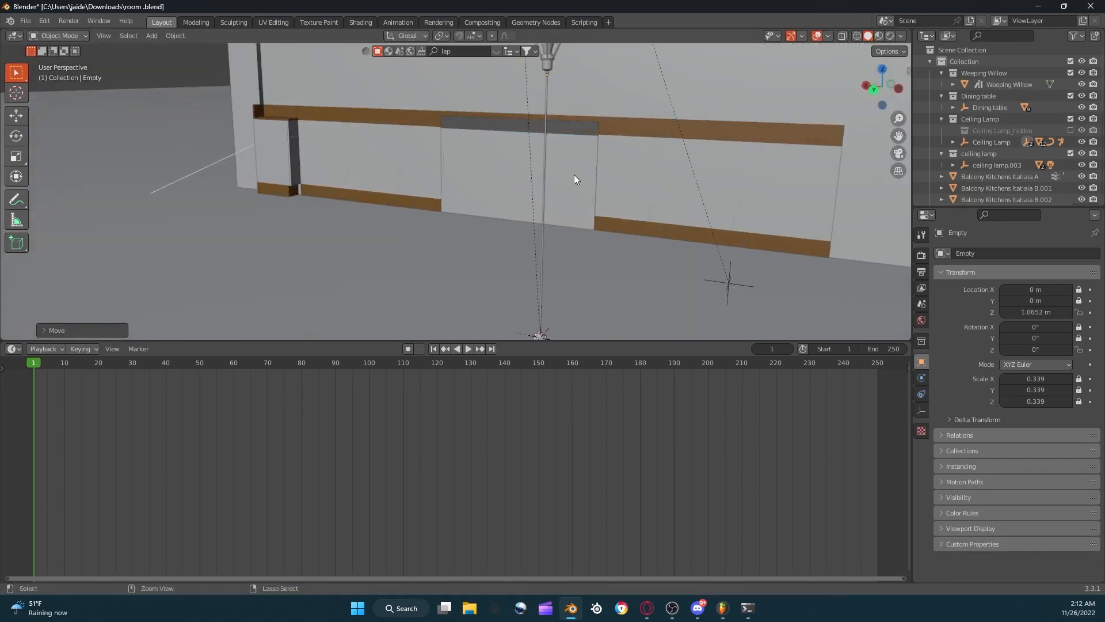
Undo the last raise of the wire-cage lamp's tip empty and lower it along Z to about 0.11 m.
key(ctrl+z)
key(g)
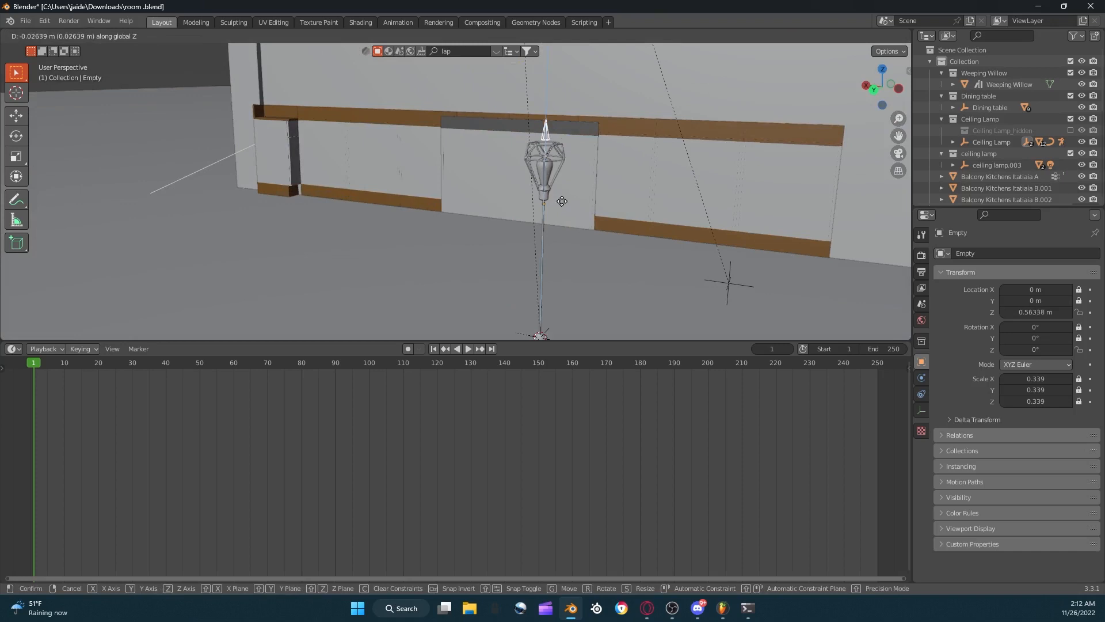
click(567, 269)
scroll(540, 259, down, 3)
middle_drag(541, 259, 545, 246)
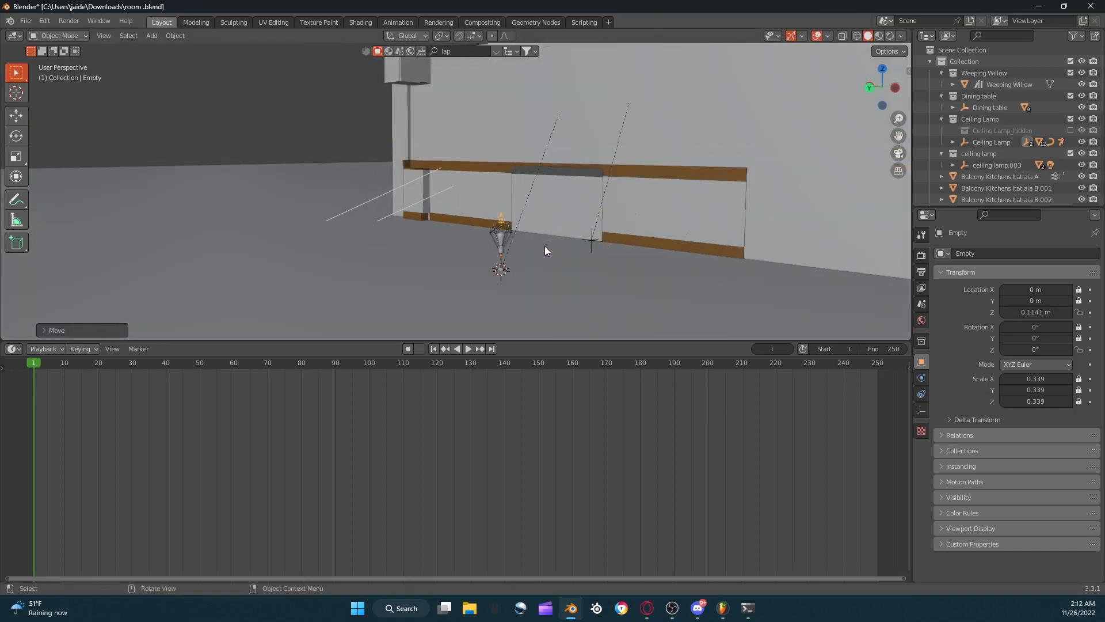
click(504, 270)
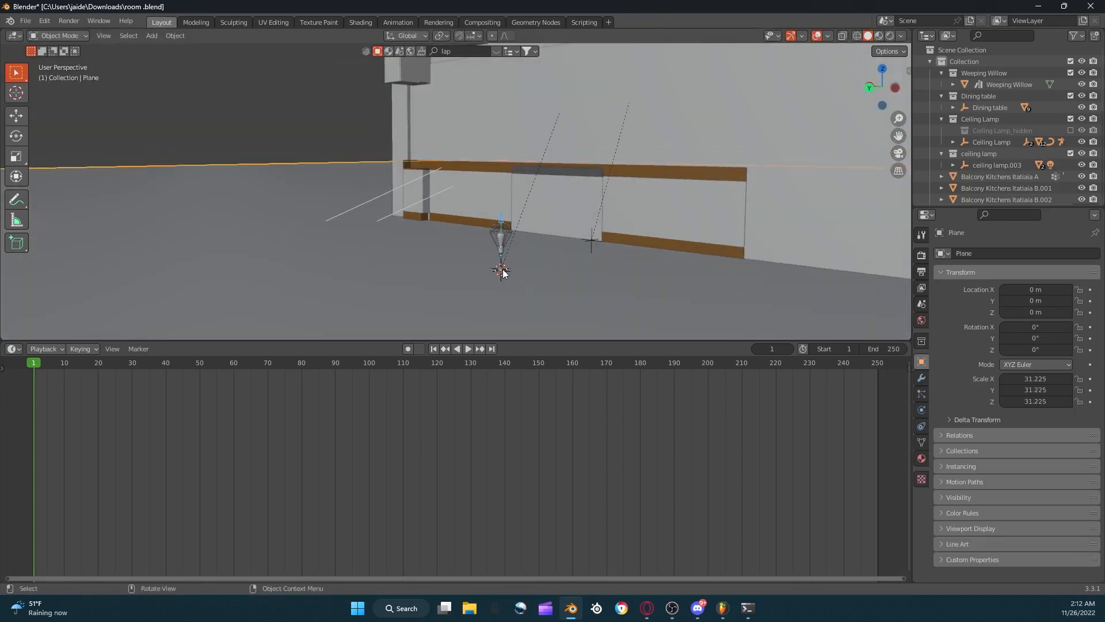
key(g)
click(503, 273)
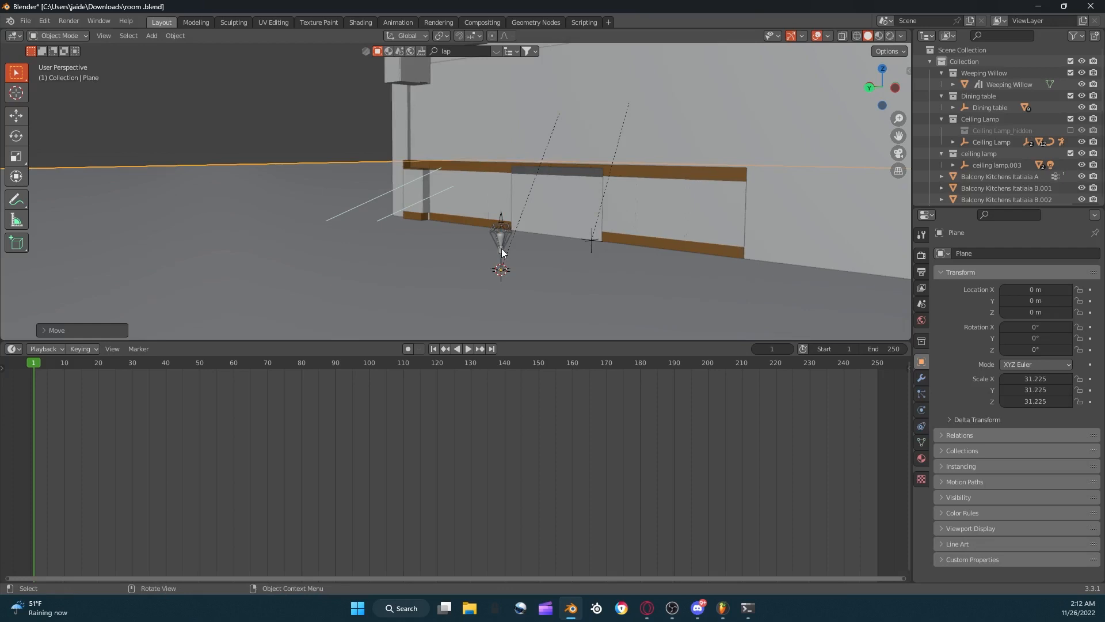
click(503, 252)
scroll(518, 257, up, 2)
click(537, 306)
scroll(541, 317, down, 2)
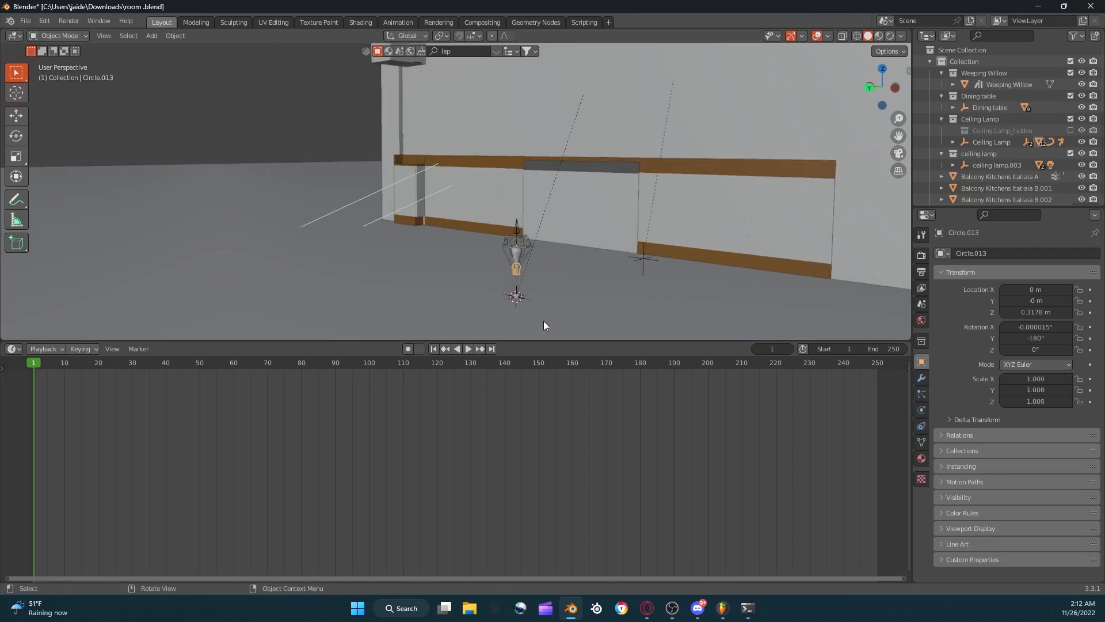
Select the large floor plane and hide it to expose the base of the wire-cage lamp.
click(525, 313)
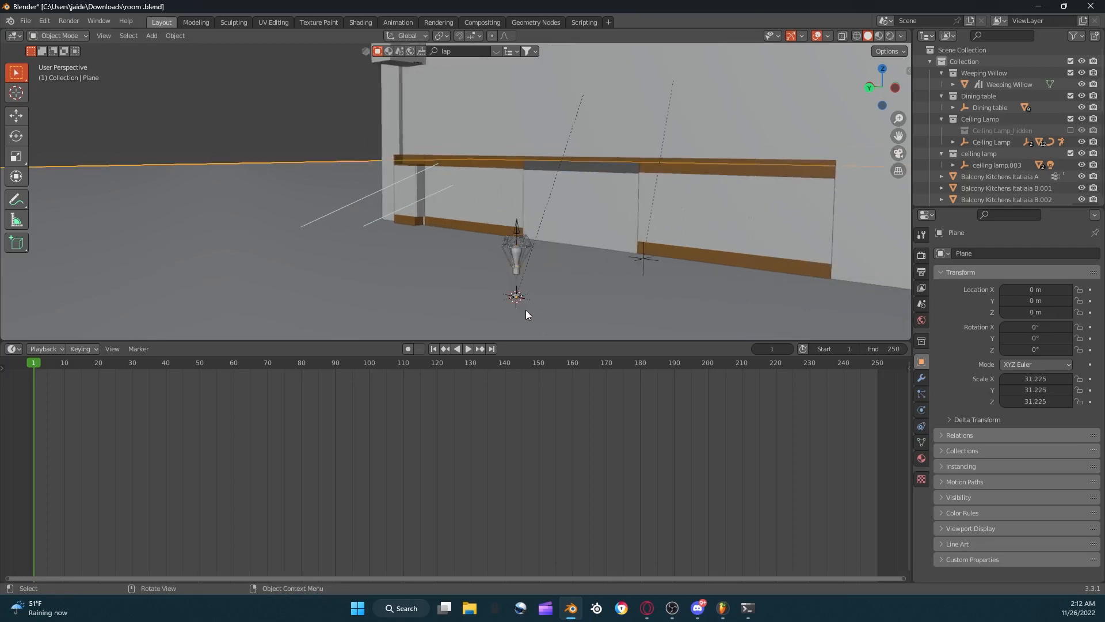
key(h)
scroll(524, 302, up, 2)
scroll(547, 318, down, 1)
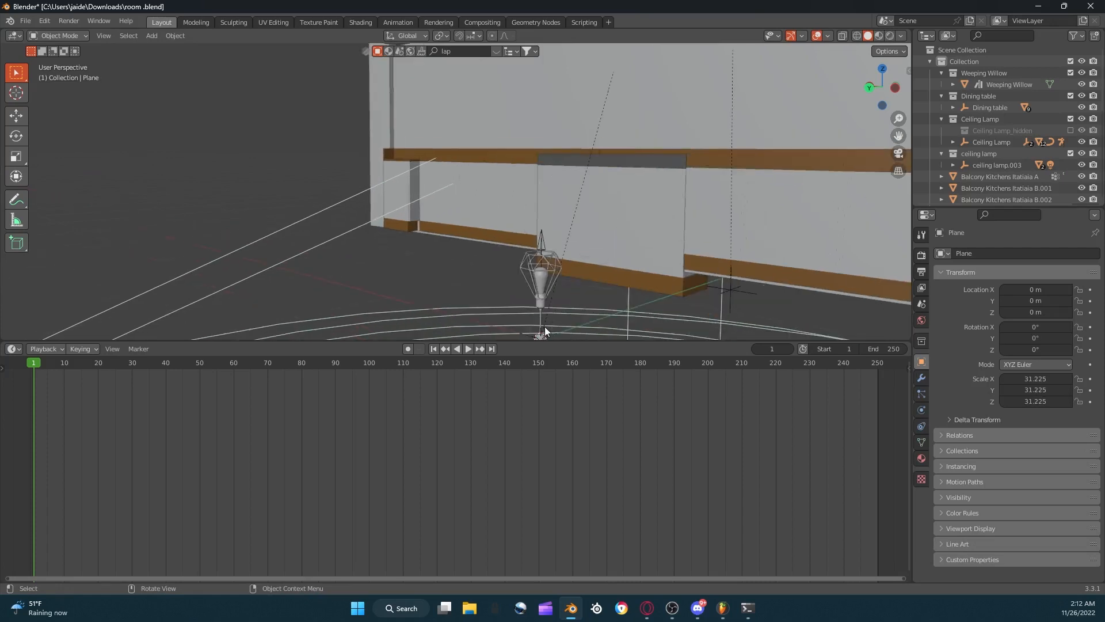
click(546, 332)
scroll(547, 334, down, 1)
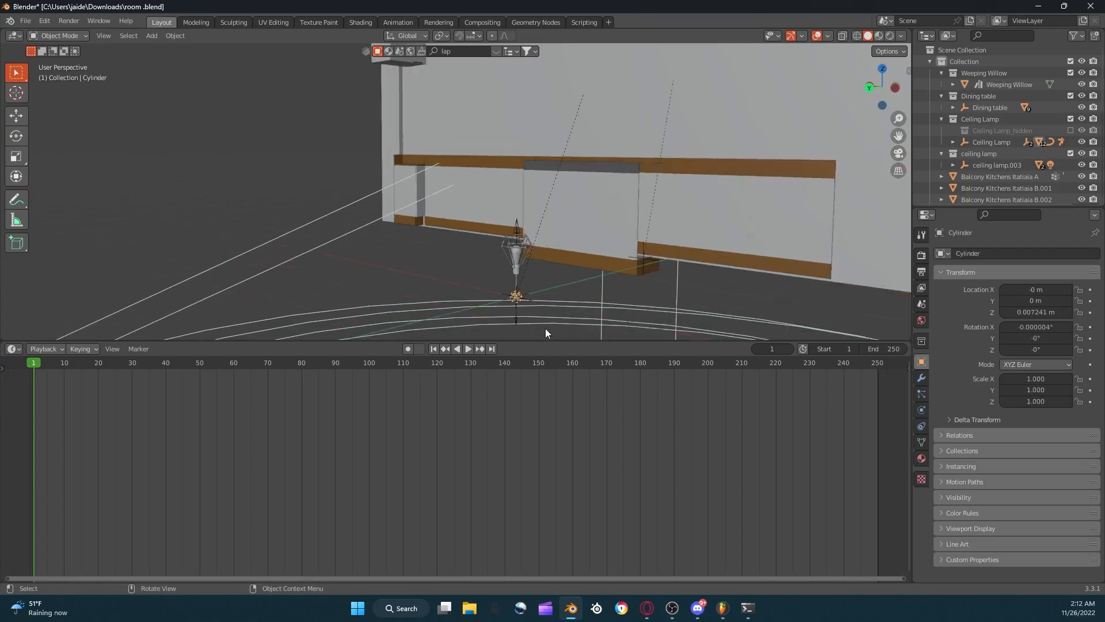
click(517, 320)
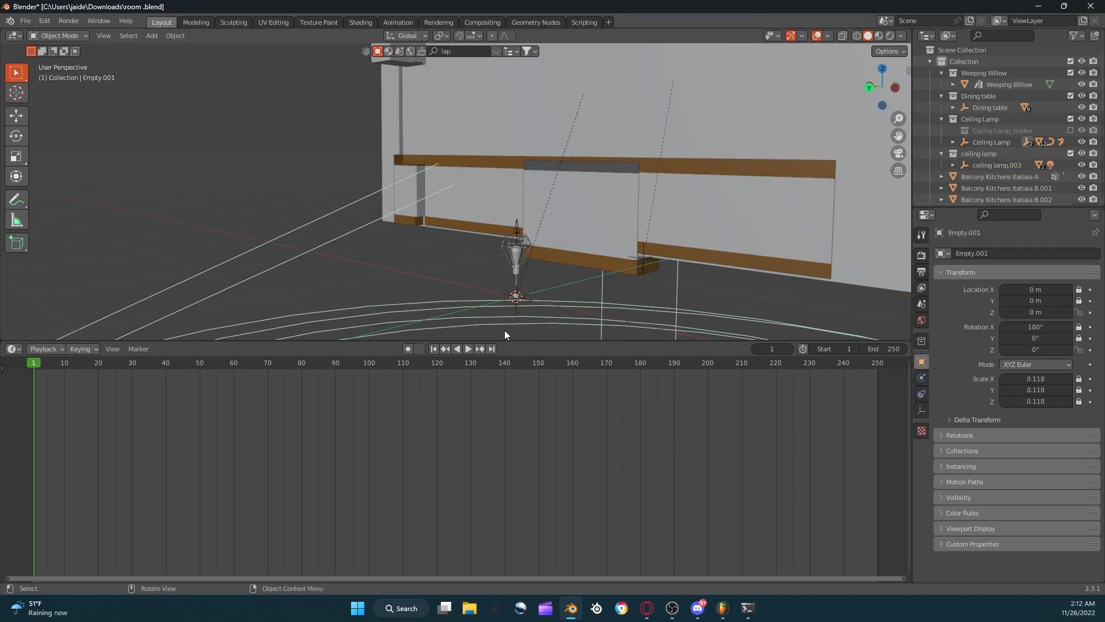
click(516, 308)
key(g)
click(524, 281)
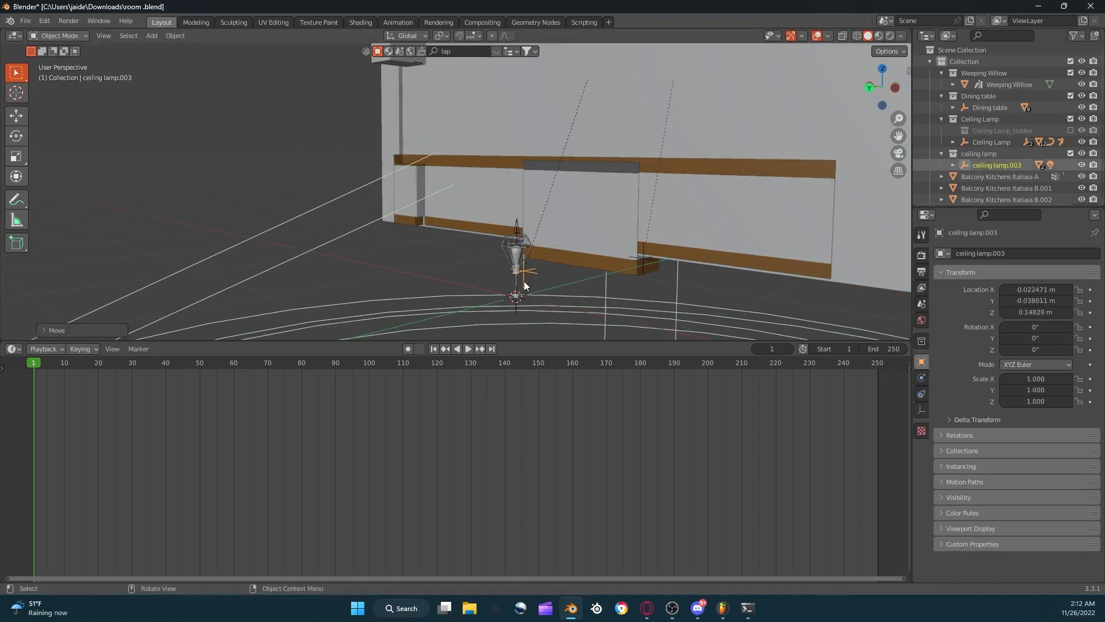
key(ctrl+z)
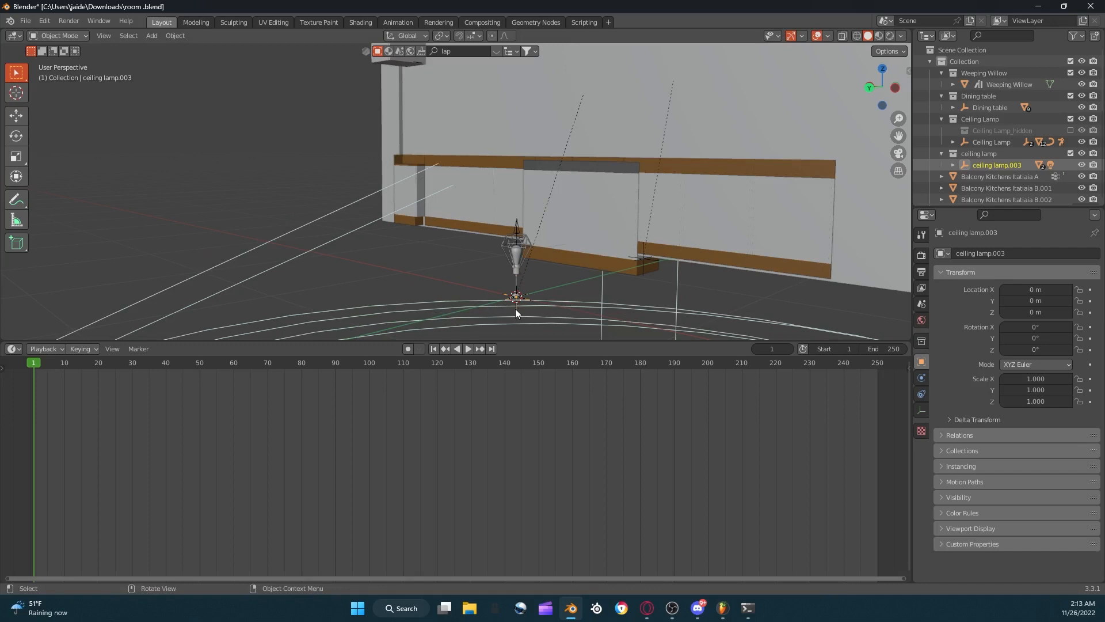
Select the wire-cage lamp's parent empty and lift the whole lamp to about 0.14 m on Z.
click(515, 309)
key(g)
click(514, 284)
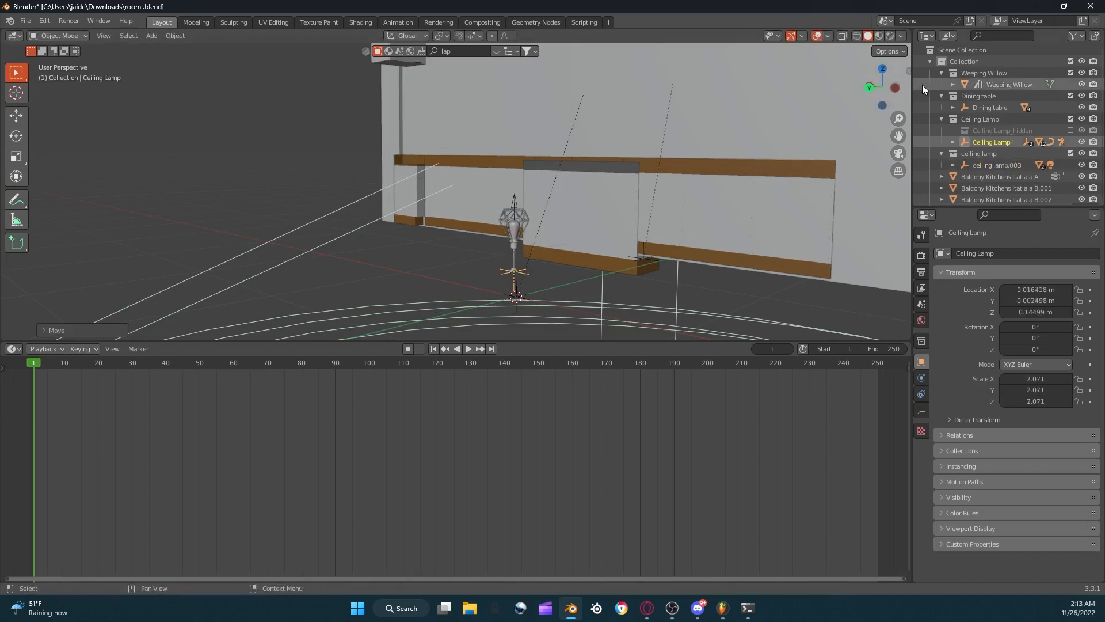
In the camera view, move the wire-cage lamp along Y to about -0.99 m.
click(898, 153)
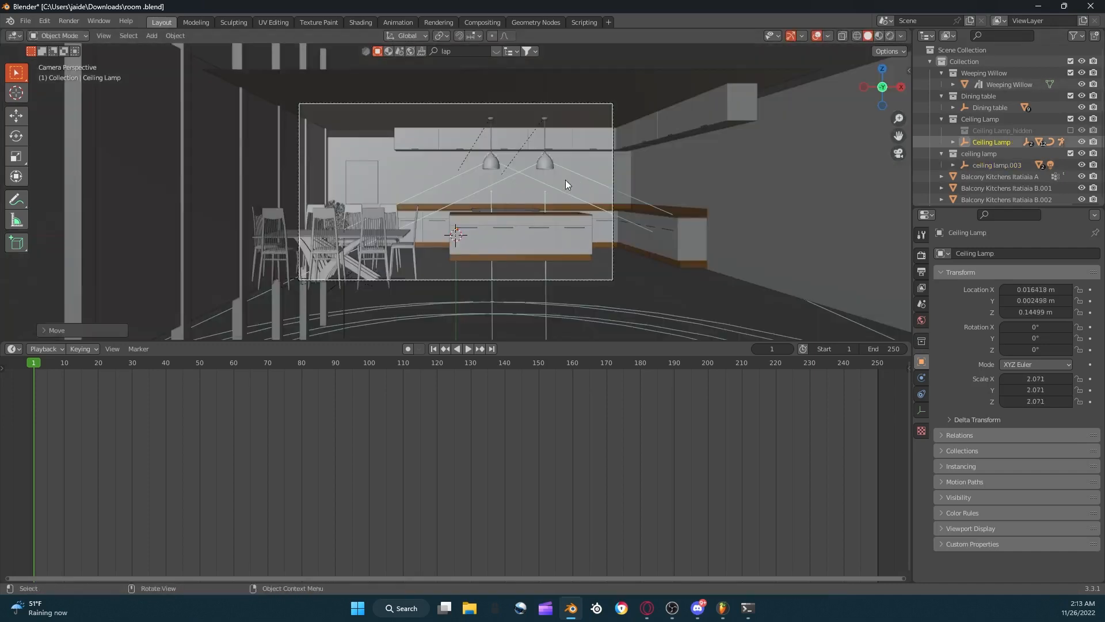
scroll(565, 180, up, 4)
key(g)
key(y)
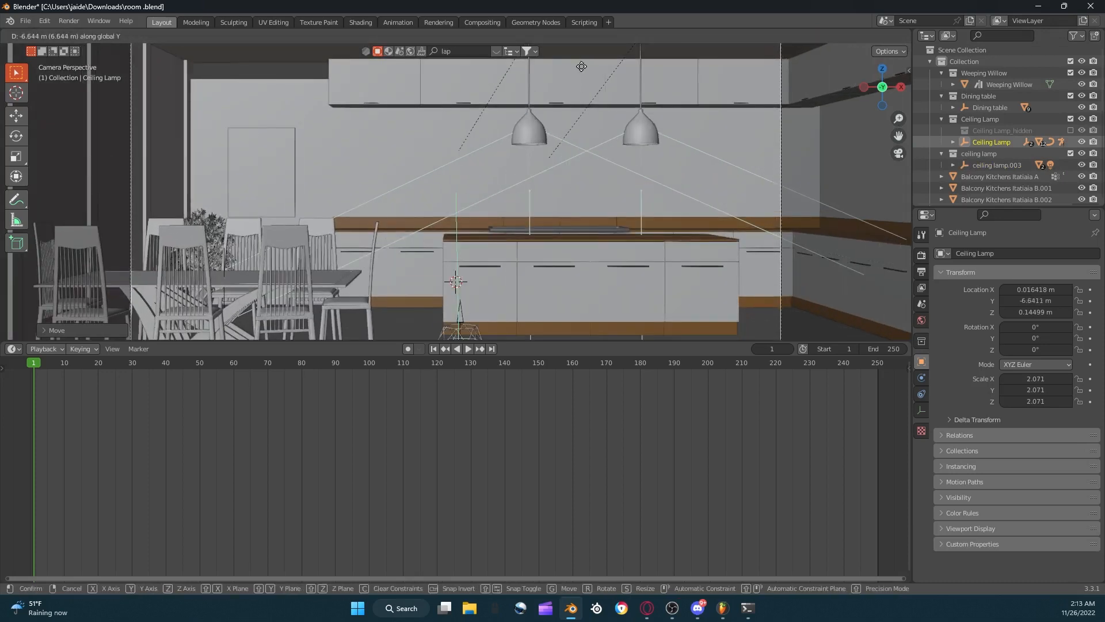
click(572, 130)
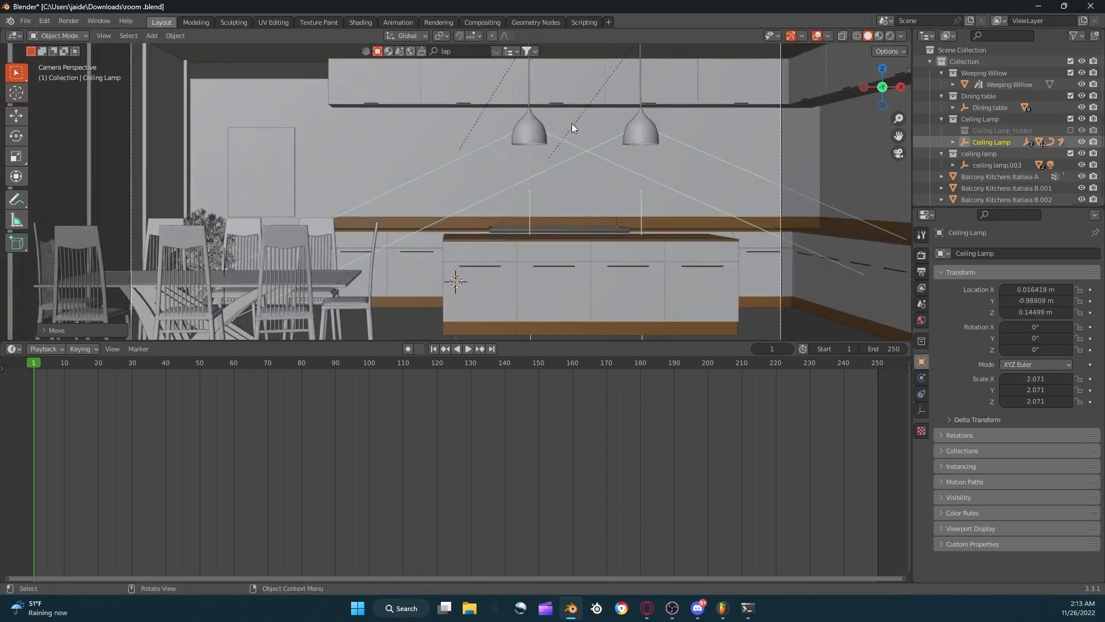
Reposition the wire-cage lamp freely in the camera view and shift it again along the Y axis.
key(g)
click(563, 74)
key(g)
key(y)
click(596, 293)
Rotate the wire-cage lamp 180° about Y and position it beneath the upper cabinets at about -1.99 m on Y.
key(r)
click(382, 284)
key(g)
click(263, 109)
key(r)
click(487, 139)
key(g)
key(y)
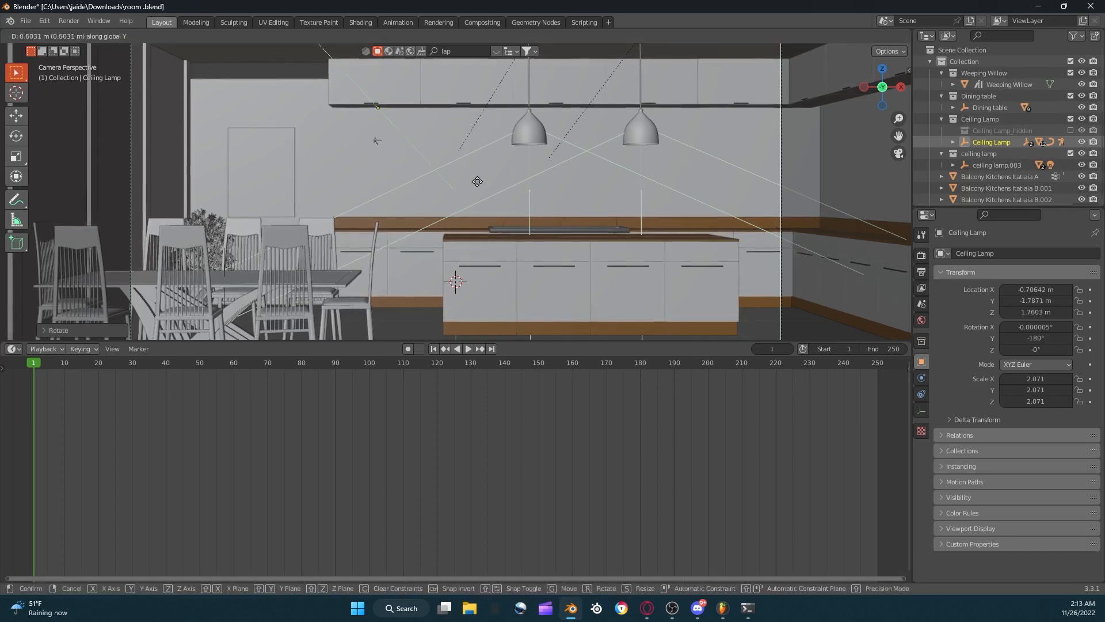
click(479, 174)
Hide the viewport overlays, shift the wire-cage lamp to about -0.74 m on X, and scale it to 2.129.
click(816, 35)
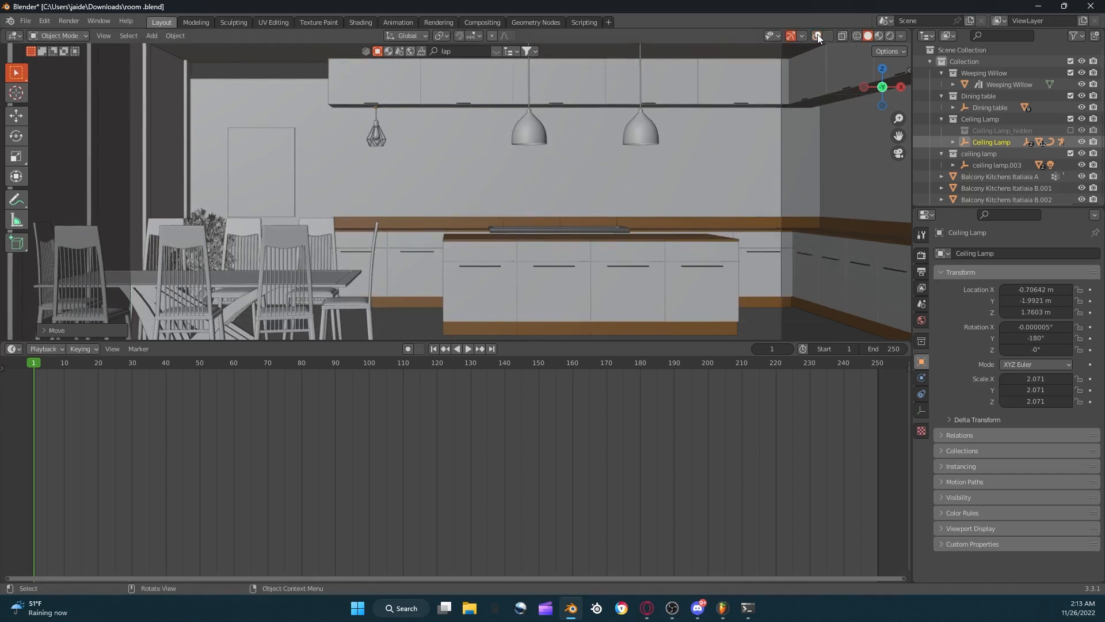
key(g)
key(x)
click(795, 130)
key(s)
click(803, 134)
key(g)
key(Escape)
Try to place a pasted copy of the wire-cage lamp farther along the X axis.
key(ctrl+c)
key(ctrl+v)
key(g)
key(x)
click(806, 173)
key(ctrl+z)
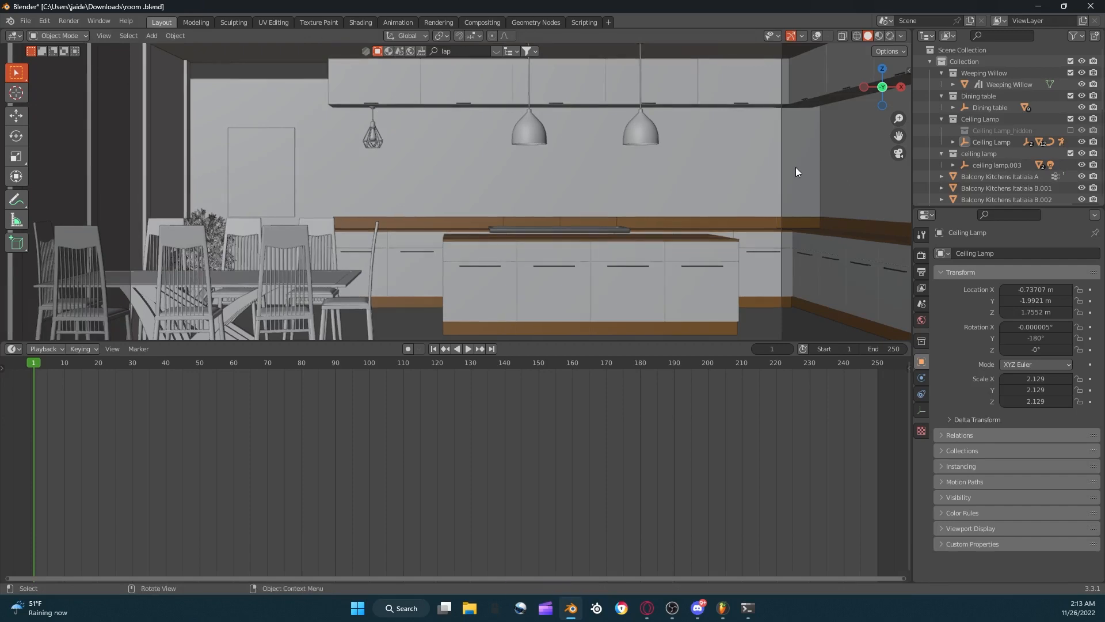
Show the overlays, turn on X-ray, and try to box-select the whole wire-cage lamp in the camera view.
click(816, 35)
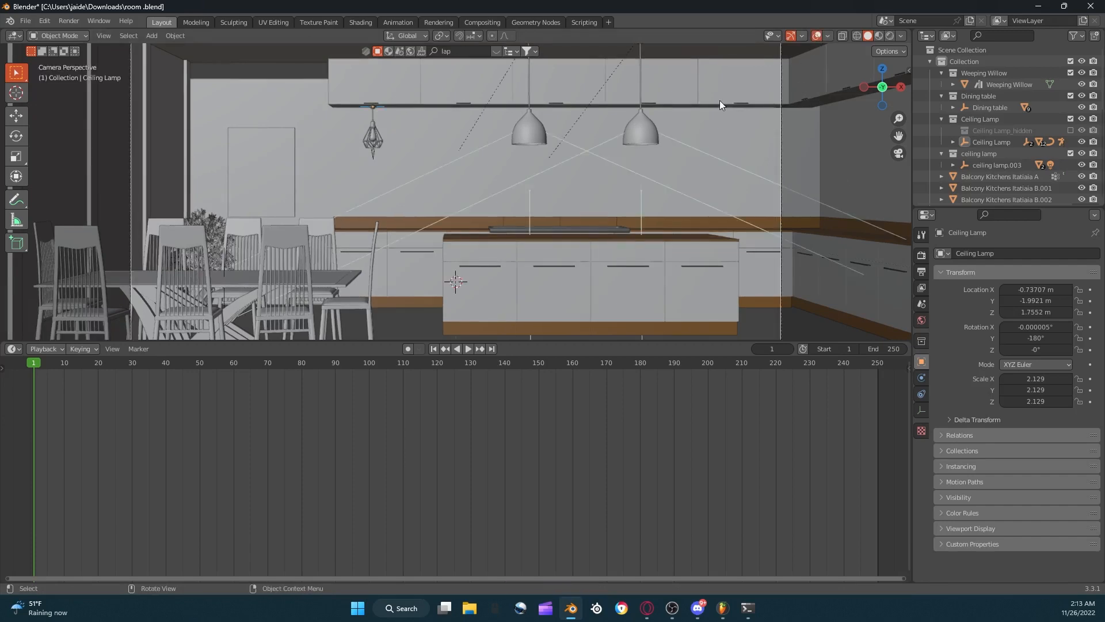
click(700, 95)
middle_drag(482, 129, 541, 134)
scroll(541, 132, up, 4)
scroll(528, 117, down, 1)
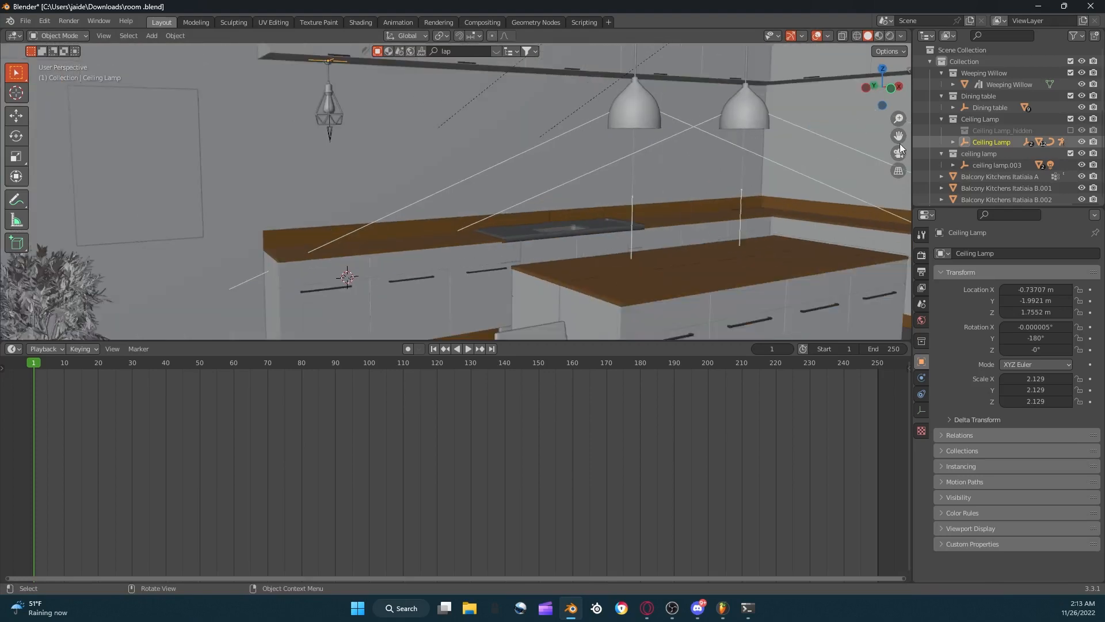
click(898, 153)
scroll(351, 126, down, 2)
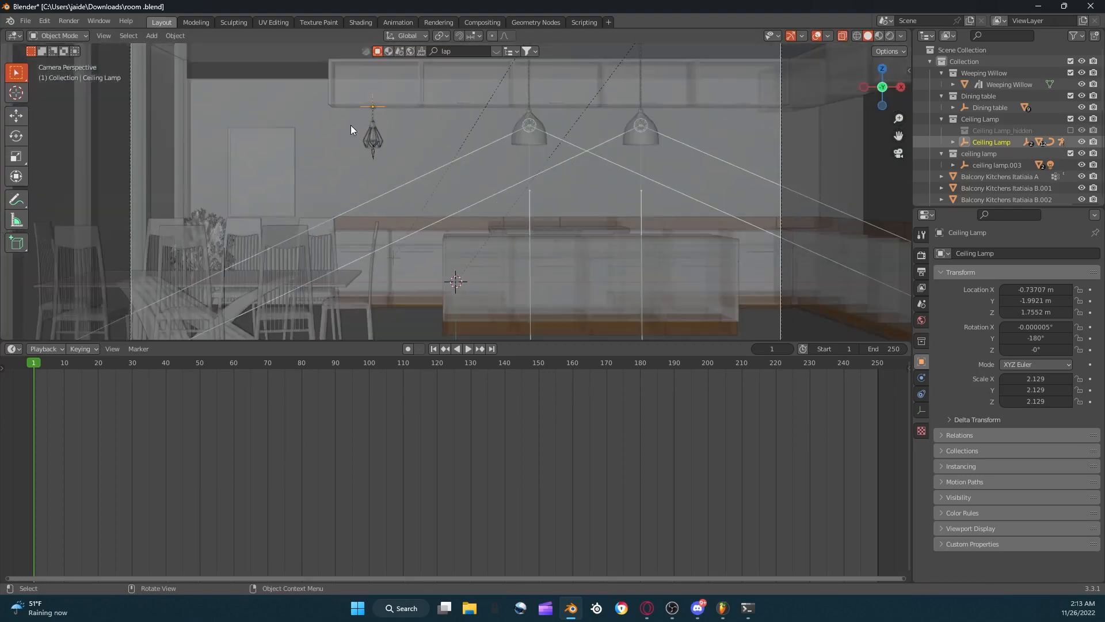
drag(353, 113, 386, 158)
key(ctrl+z)
Select the back wall plane behind the wire-cage lamp and hide it.
middle_drag(388, 147, 416, 136)
scroll(415, 136, up, 4)
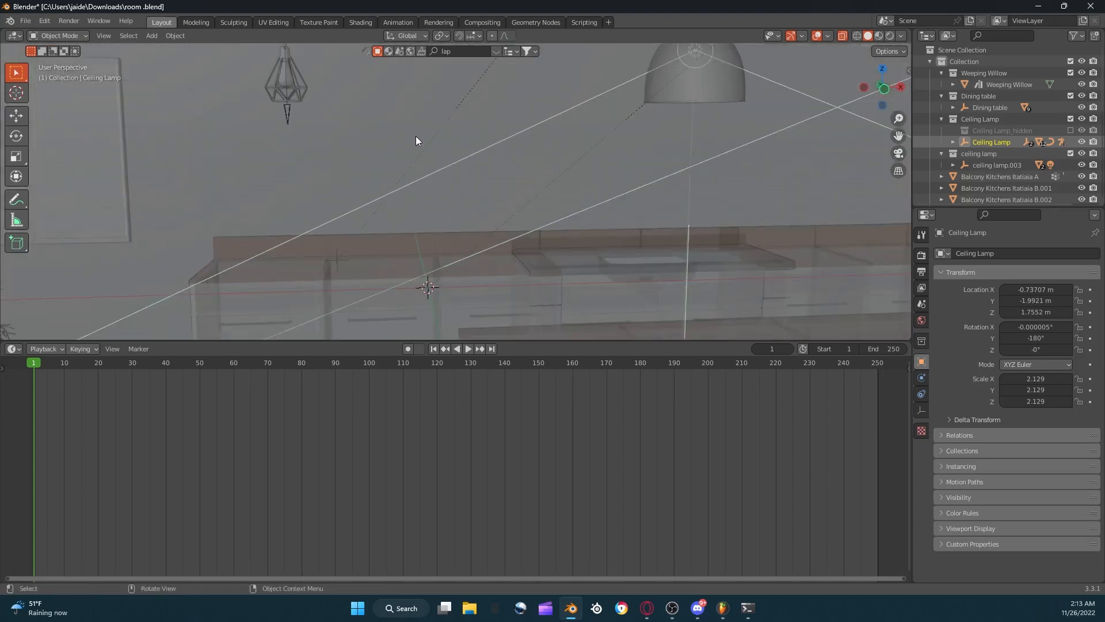
scroll(410, 124, down, 3)
click(432, 129)
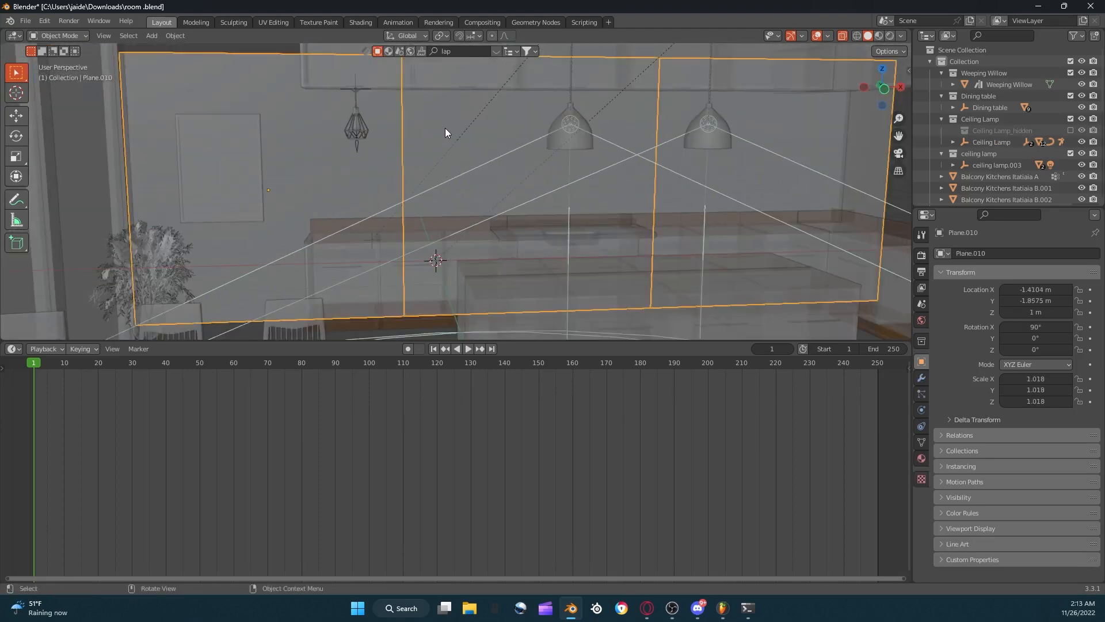
key(h)
Box-select all parts of the wire-cage lamp in the camera view and make its Cylinder the active object.
click(898, 153)
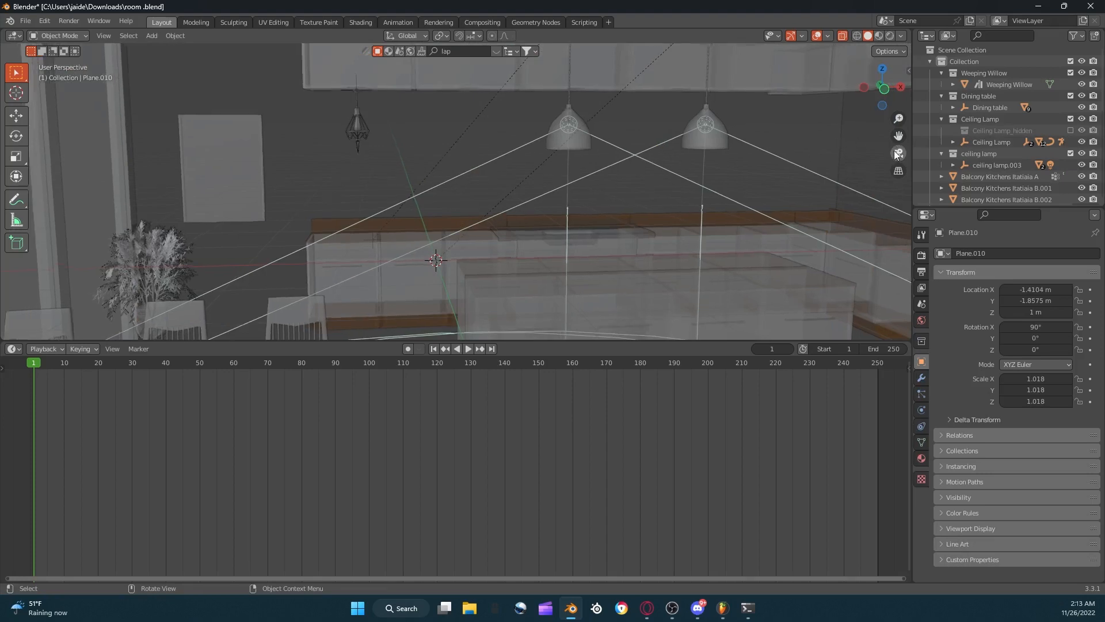
key(b)
drag(405, 116, 406, 115)
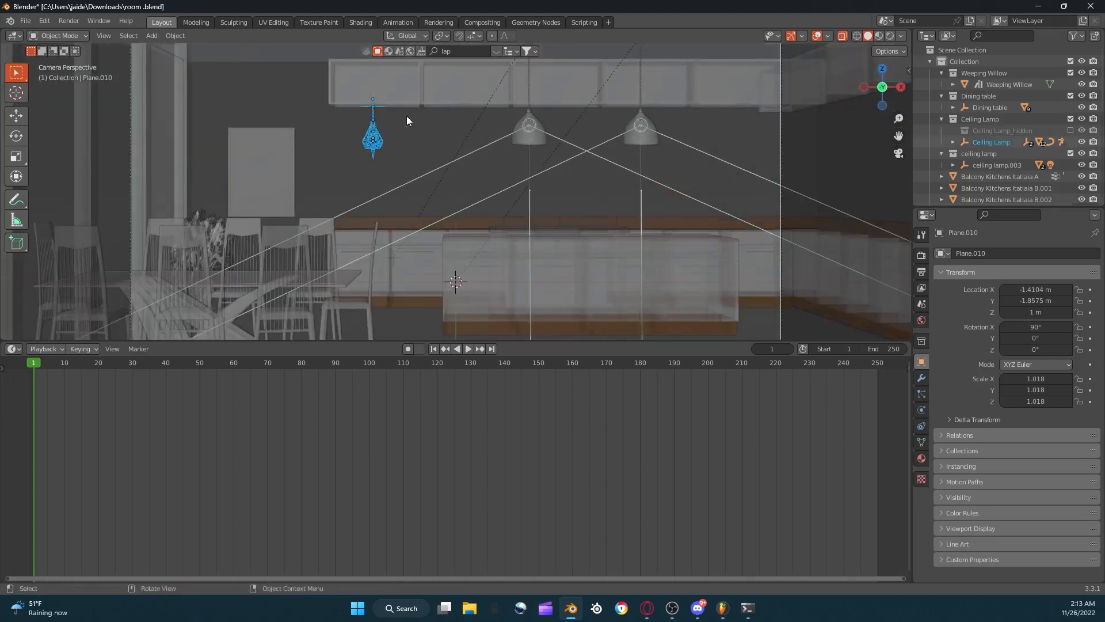
scroll(407, 115, up, 6)
drag(900, 135, 492, 133)
click(209, 124)
scroll(830, 141, down, 4)
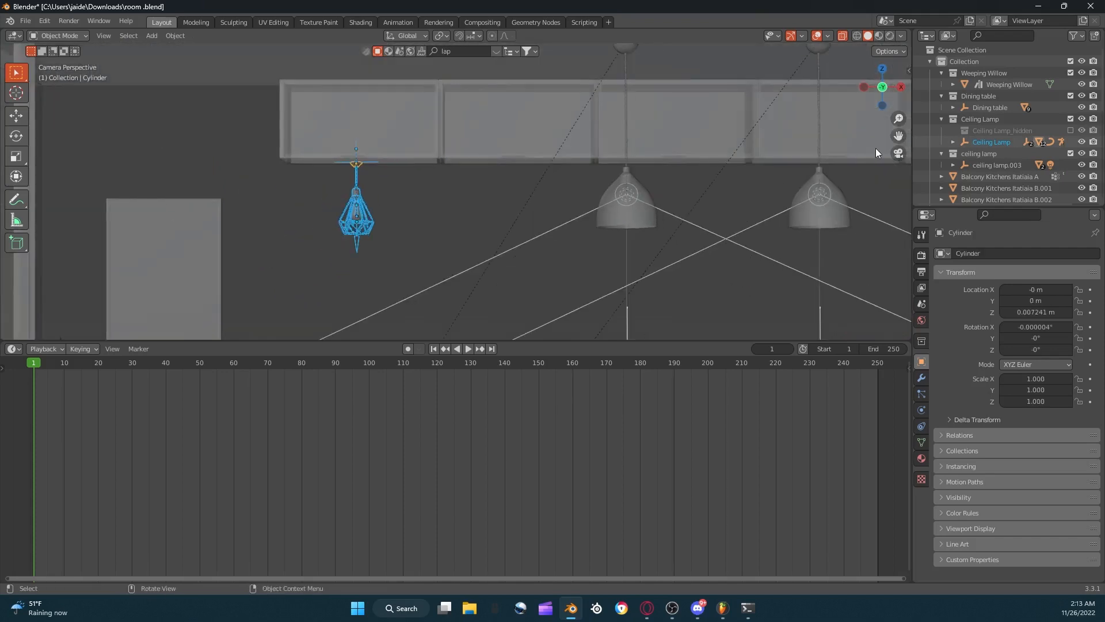
Enable the Ceiling Lamp_hidden collection and unhide the Plane and Plane.010 objects.
drag(898, 136, 737, 92)
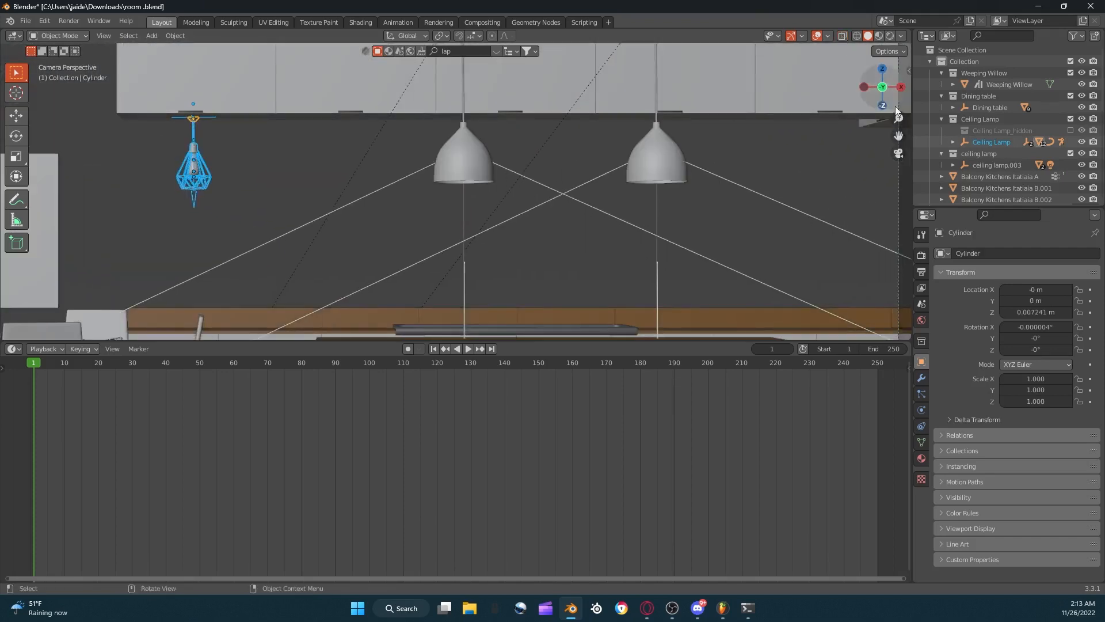
click(1070, 131)
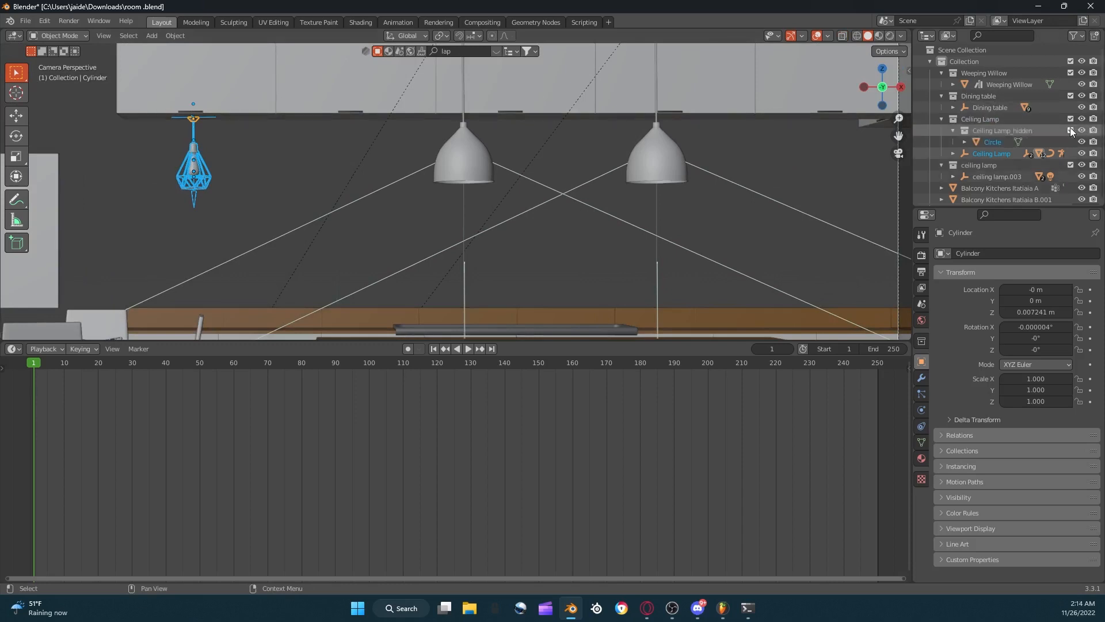
scroll(1053, 133, down, 10)
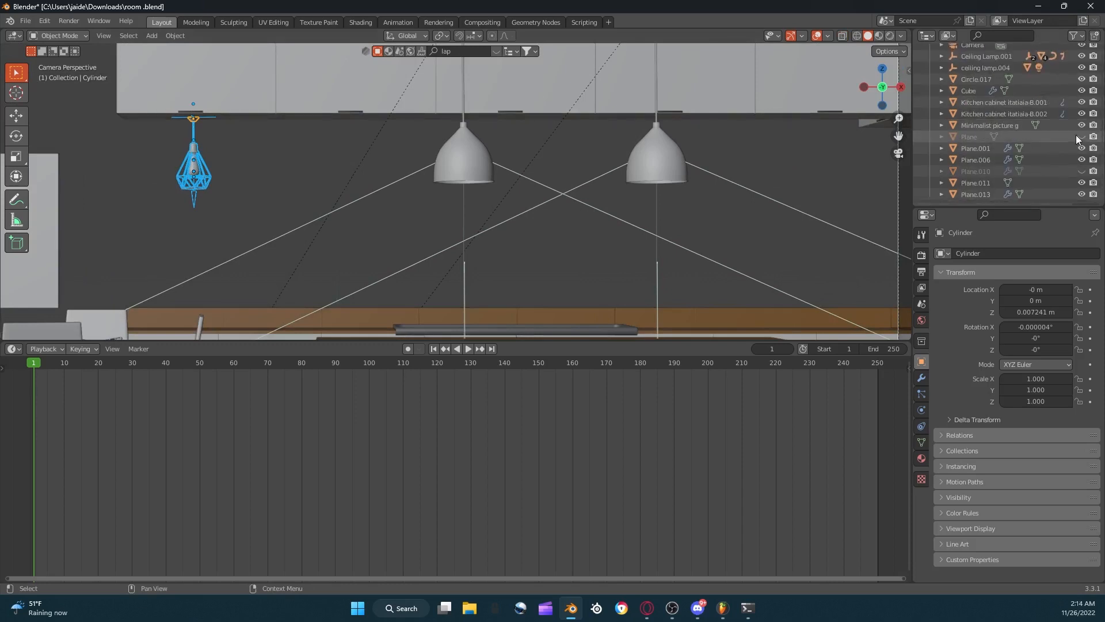
click(1081, 136)
click(1082, 171)
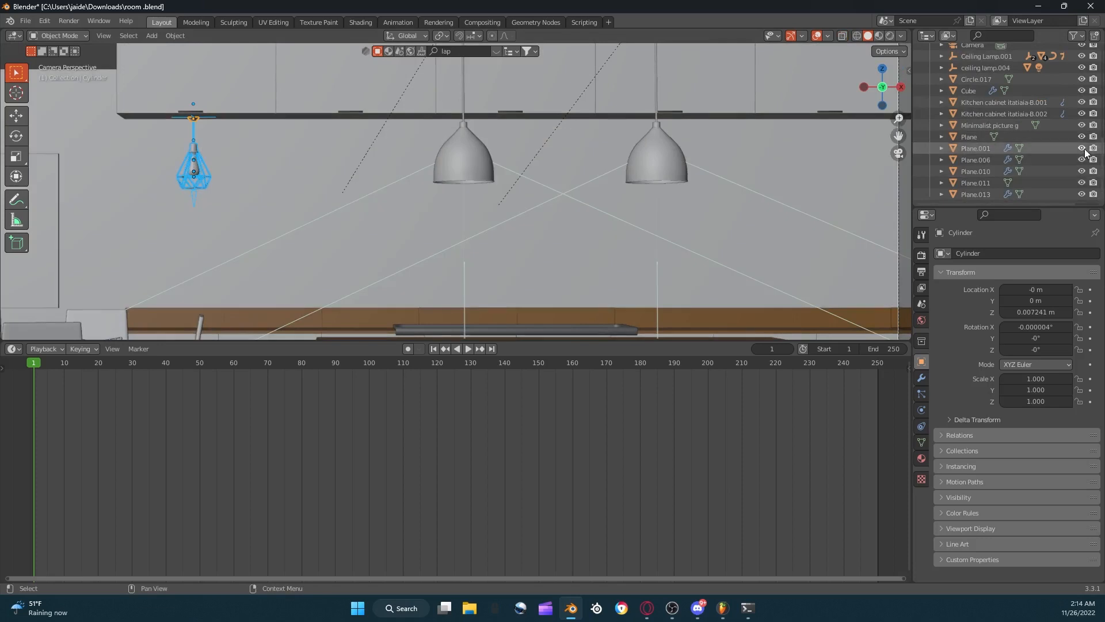
Paste a copy of the wire-cage lamp about 1.6 m along X, then duplicate it about 1.65 m farther along X.
key(ctrl+v)
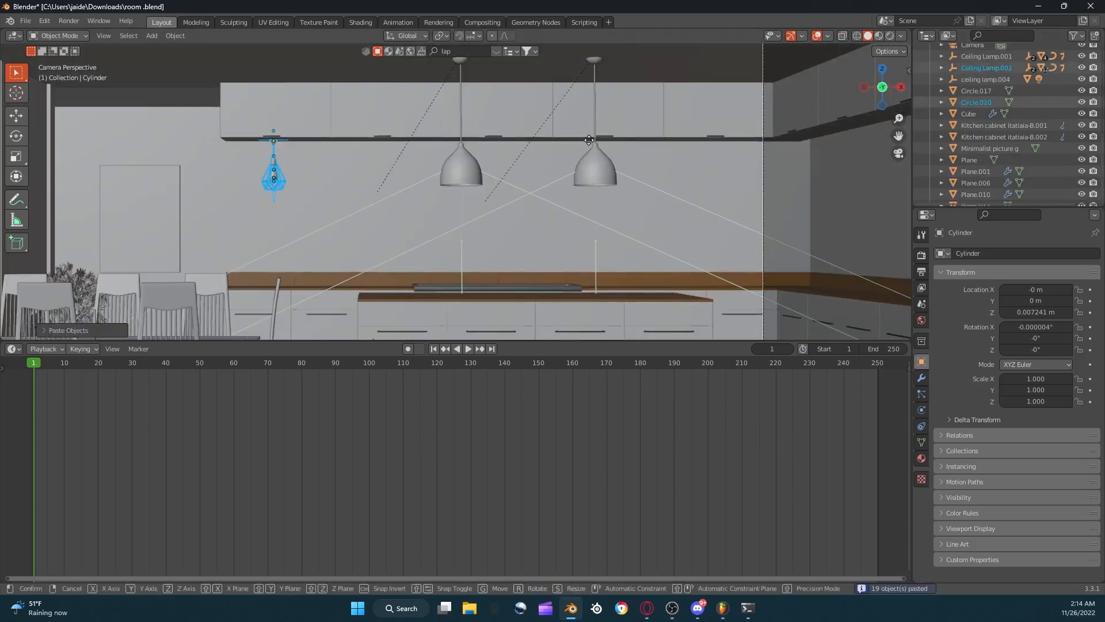
key(g)
key(x)
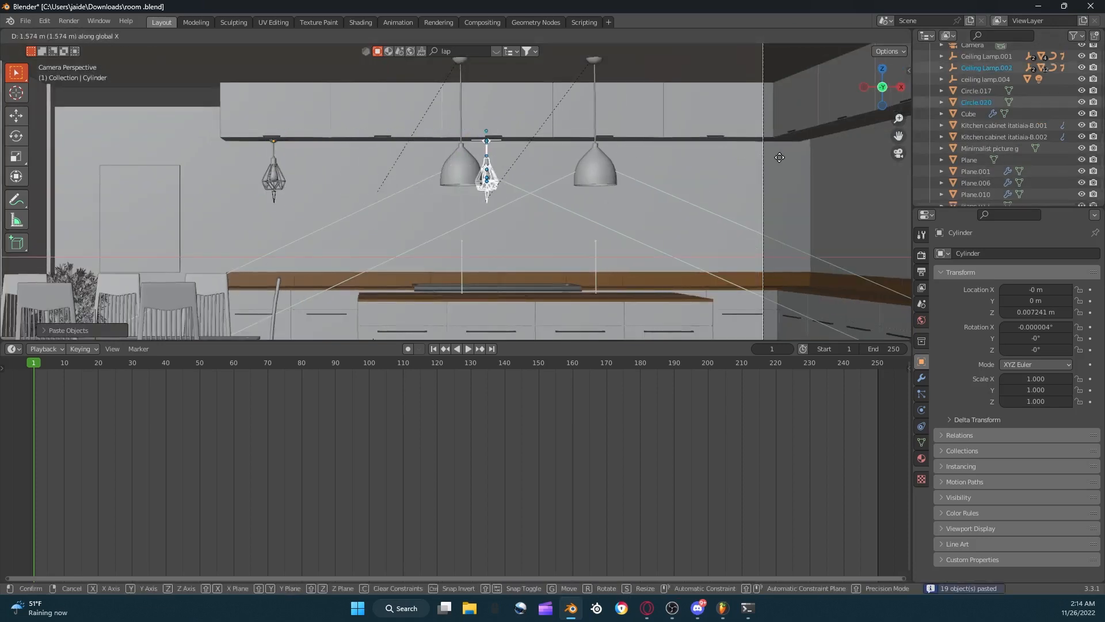
click(784, 158)
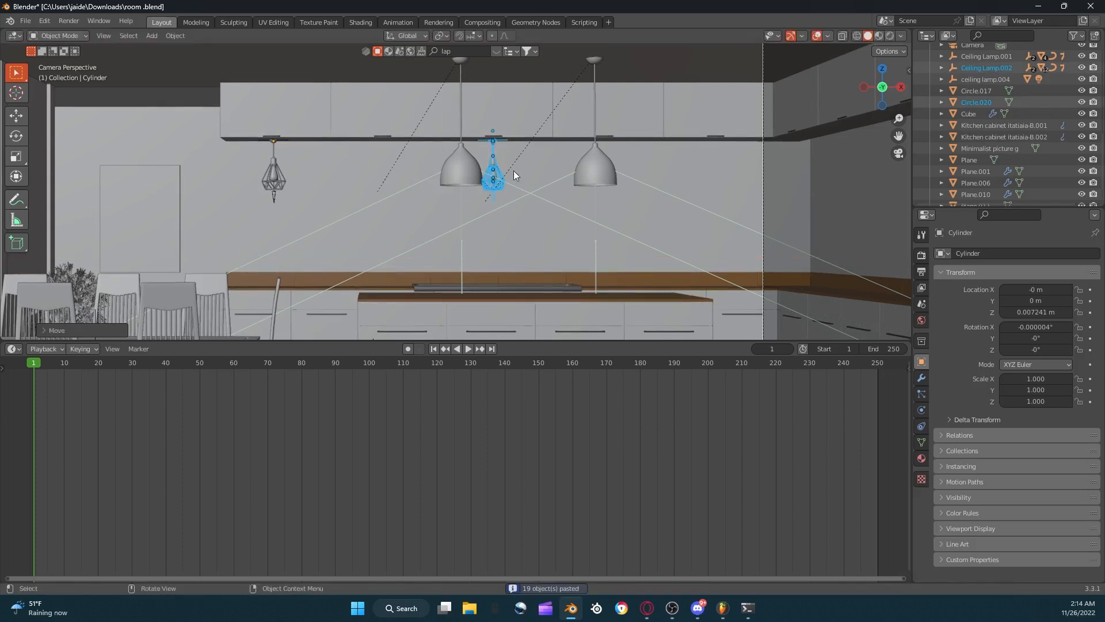
key(shift+d)
key(x)
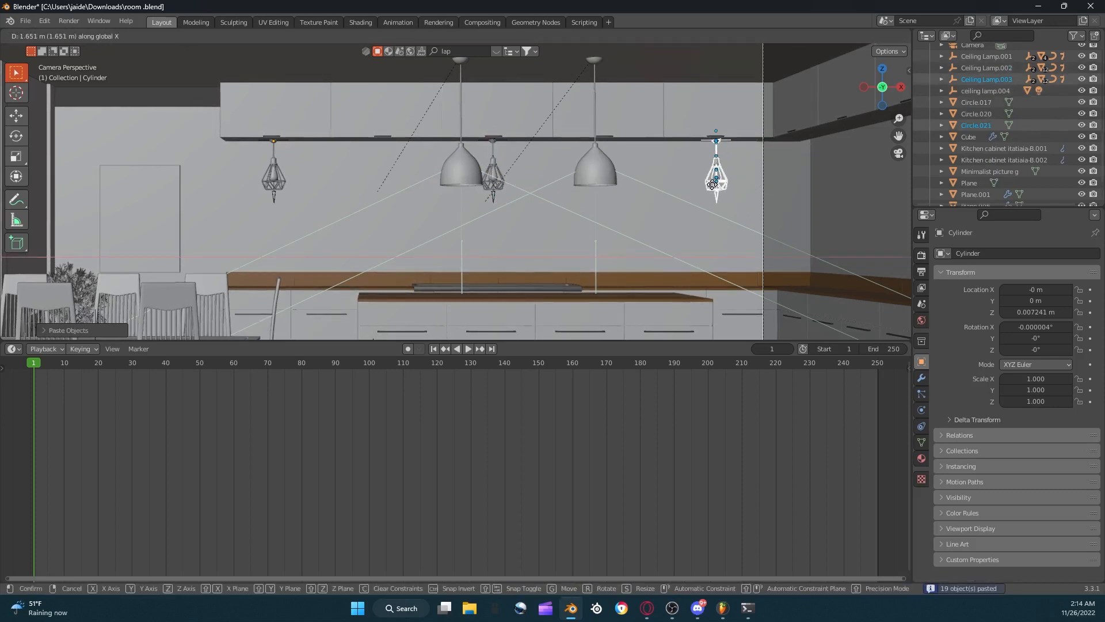
click(713, 184)
In the top view with X-ray on, paste another wire-cage lamp copy and position it over the side wall's cabinet run.
scroll(748, 144, down, 3)
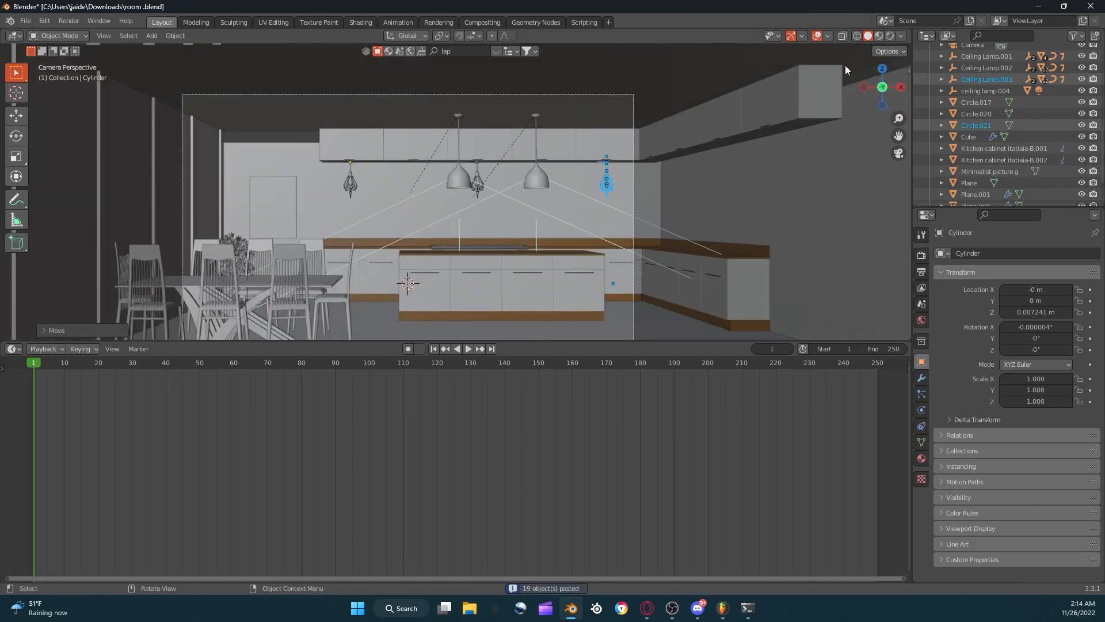
click(882, 70)
drag(898, 118, 771, 73)
click(842, 36)
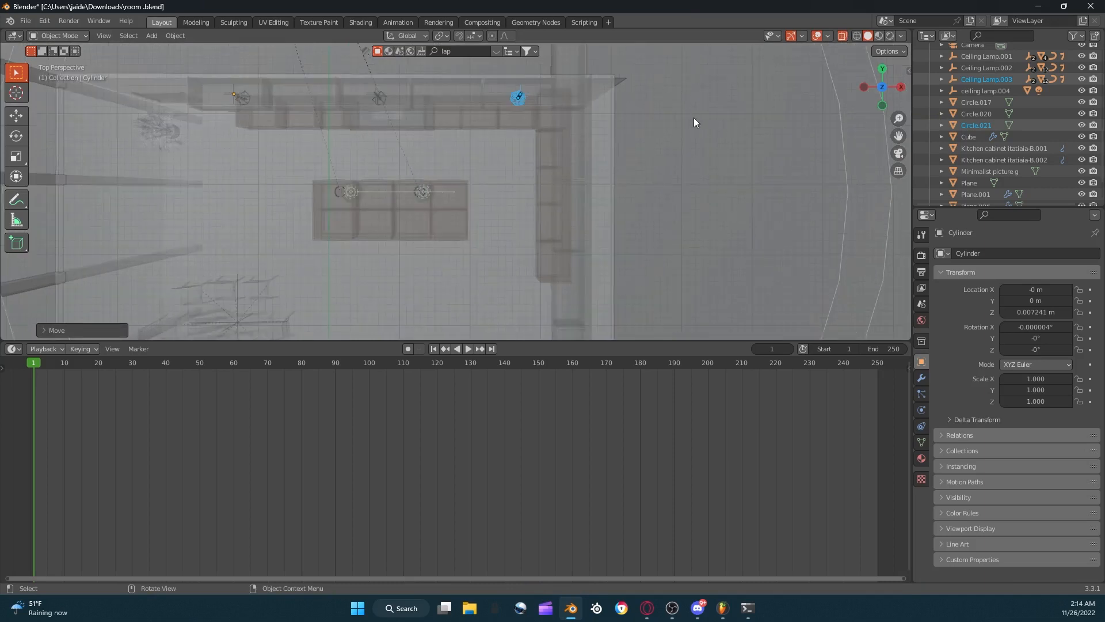
drag(890, 135, 596, 146)
key(ctrl+c)
key(ctrl+v)
key(g)
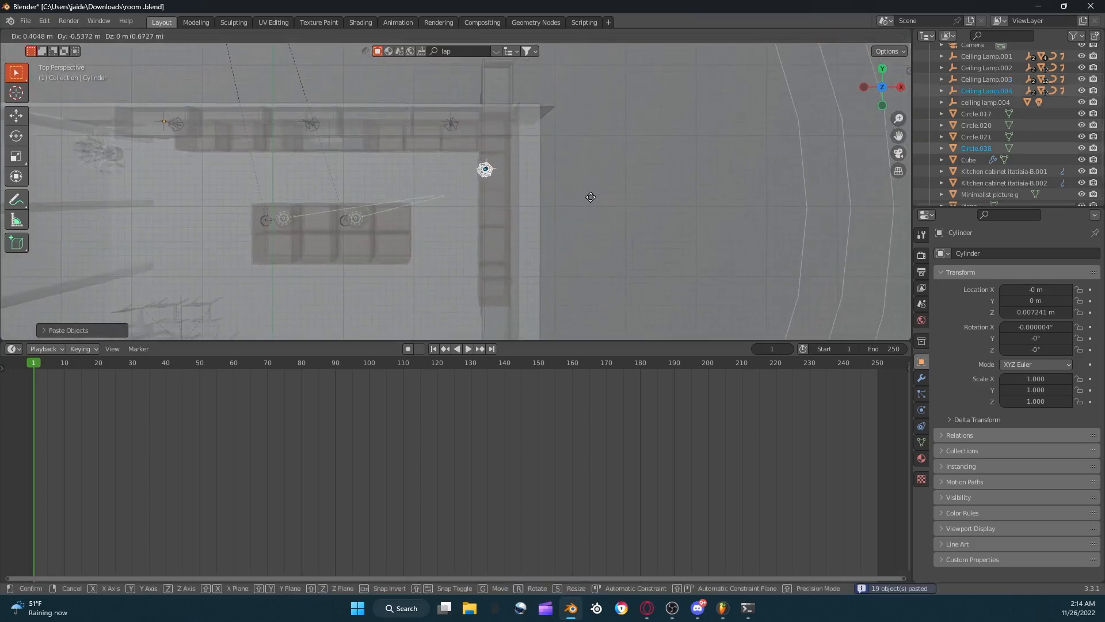
click(591, 196)
key(g)
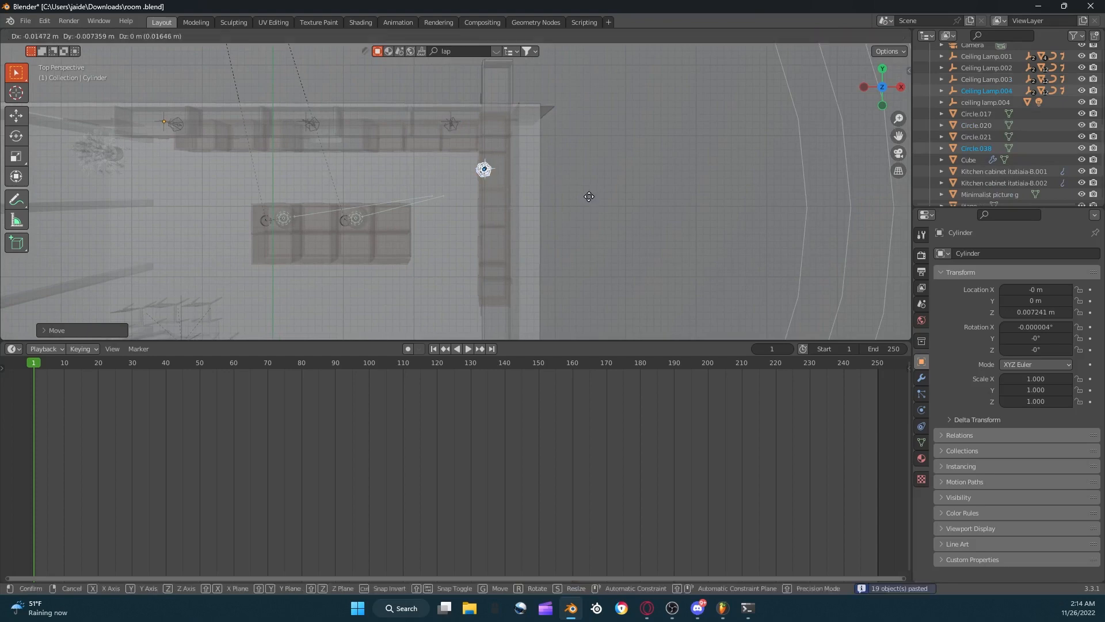
click(595, 196)
Paste another wire-cage lamp and move it along negative Y toward the near end of the side cabinets.
key(ctrl+v)
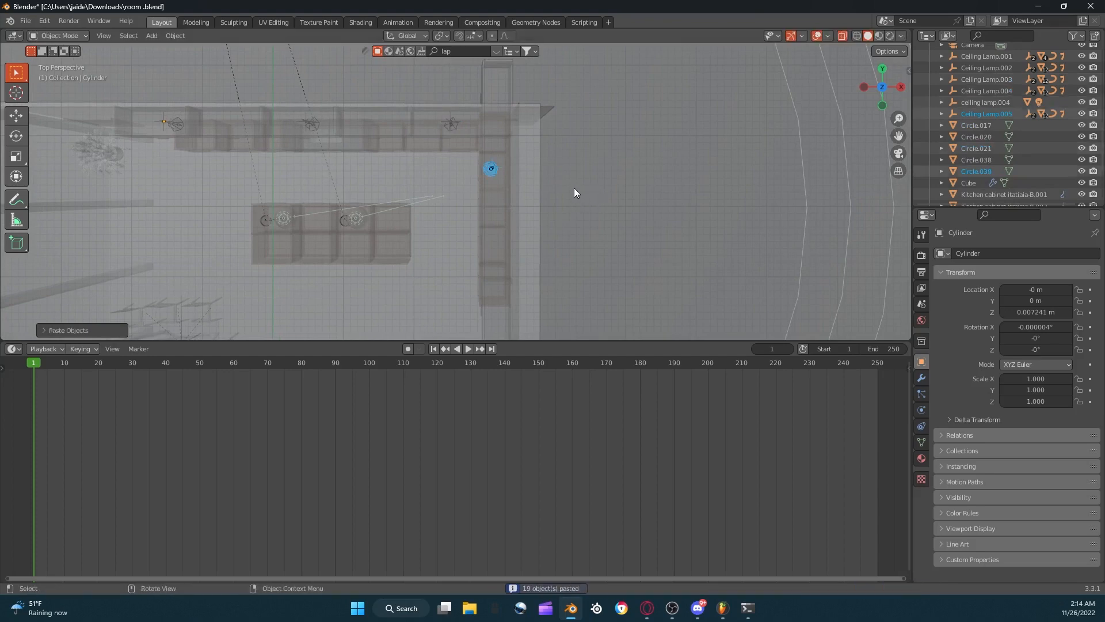
key(g)
key(y)
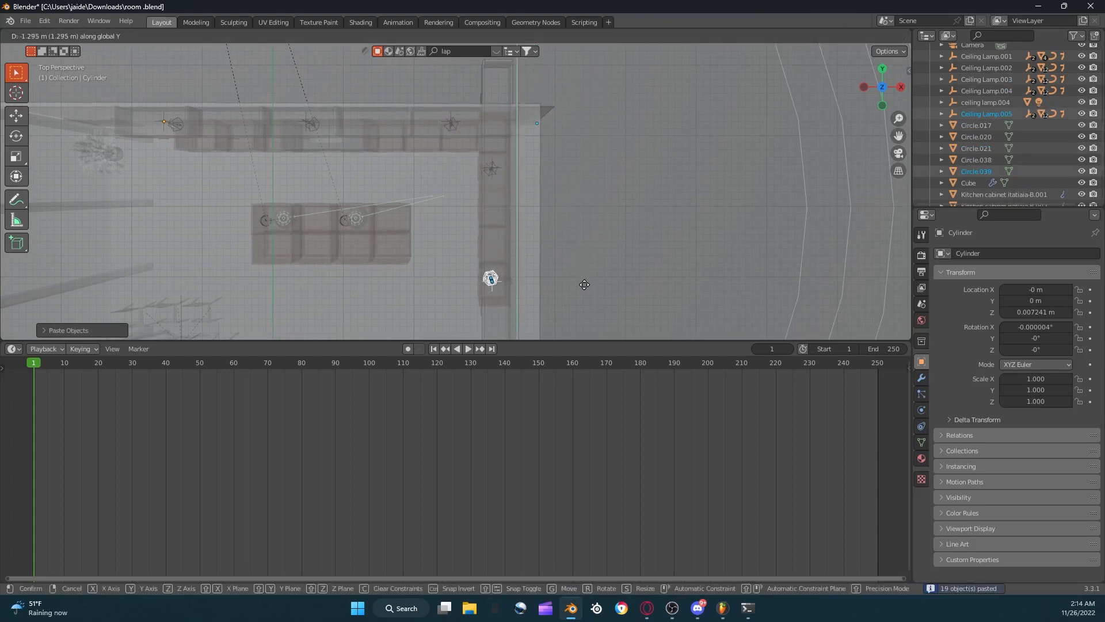
click(588, 293)
In the camera view, paste a third side-wall wire-cage lamp, move it along negative Y, and turn off X-ray.
click(899, 153)
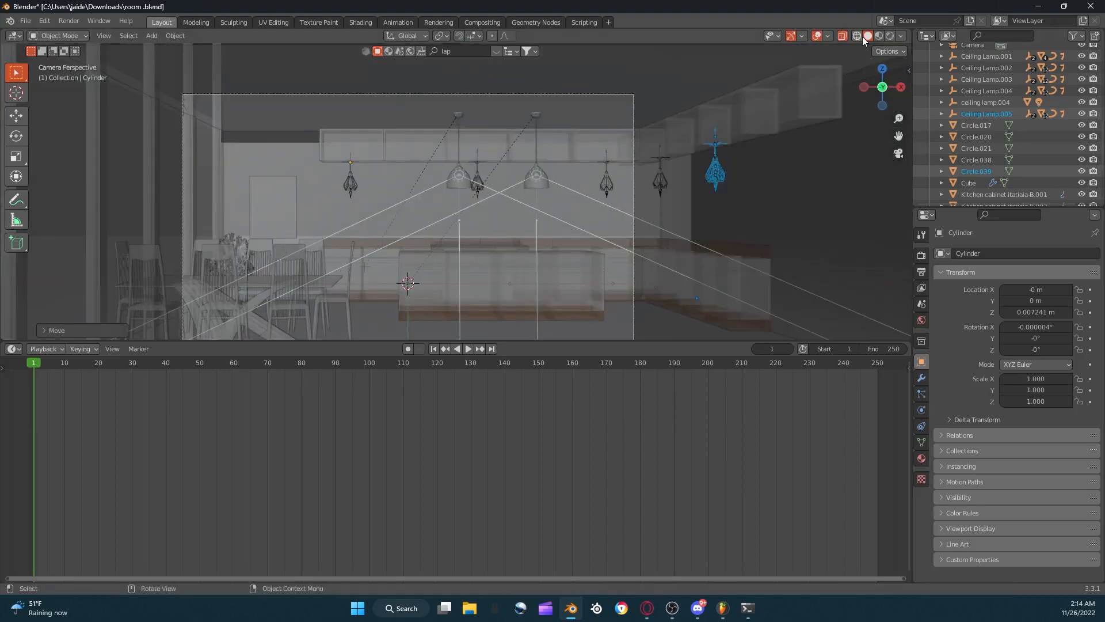
key(ctrl+c)
key(ctrl+v)
key(g)
key(y)
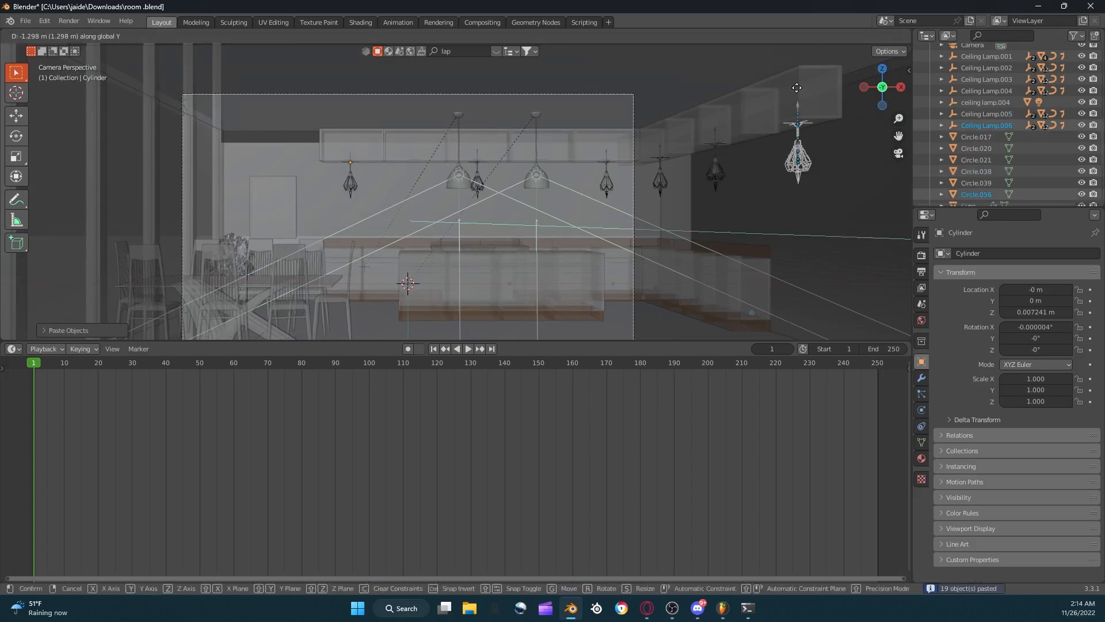
click(795, 90)
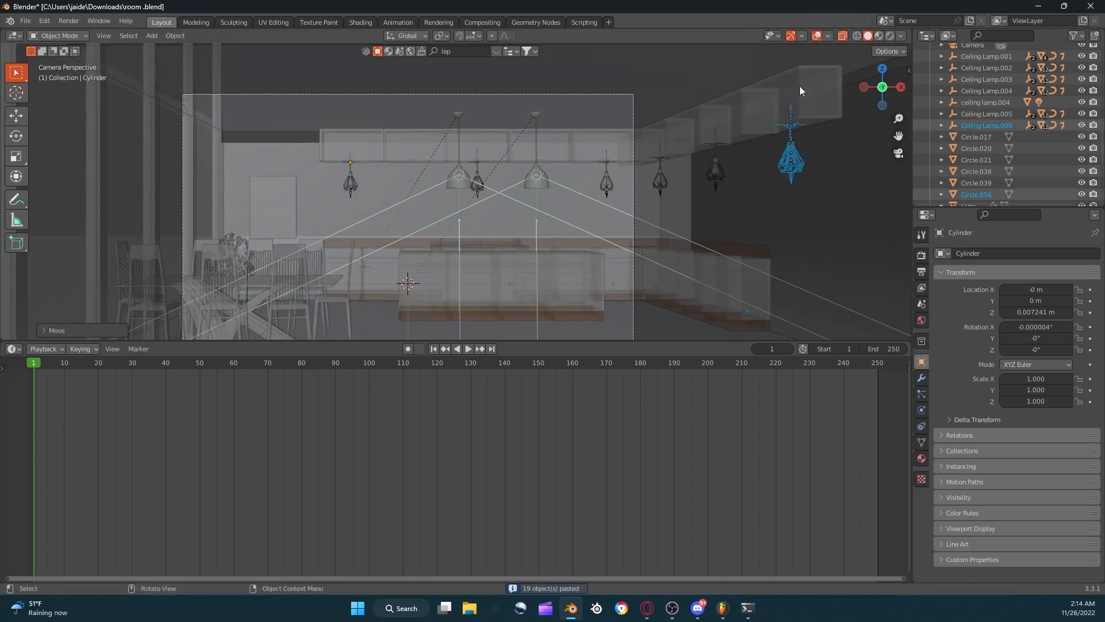
click(843, 36)
Try the Object, Attribute, Random and Single viewport colour modes, and restore Material.
click(889, 51)
click(901, 36)
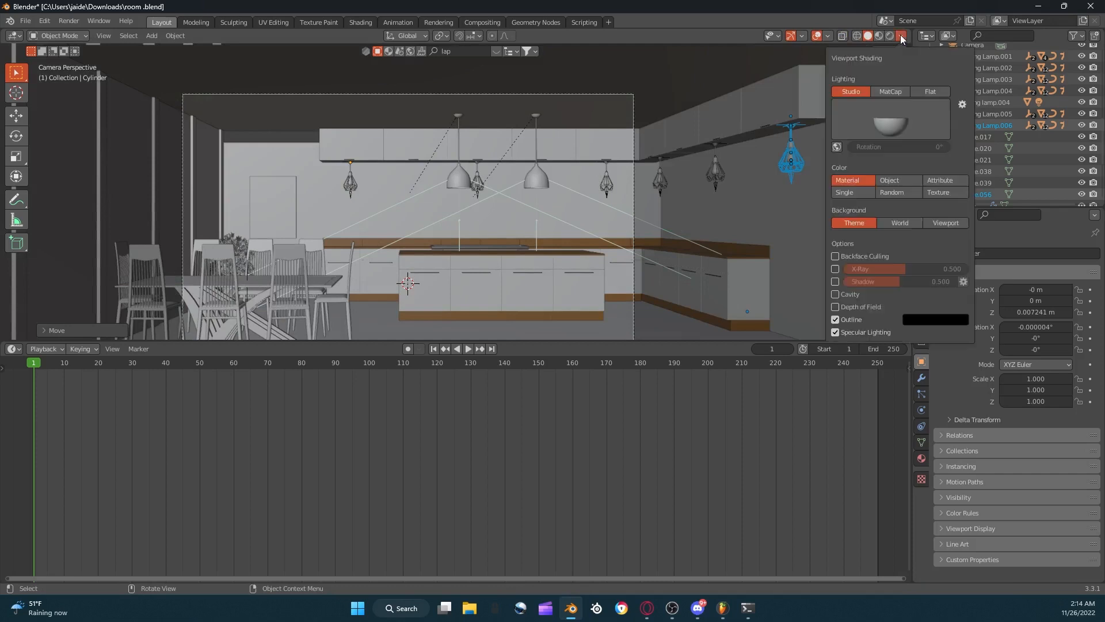
click(892, 180)
click(933, 179)
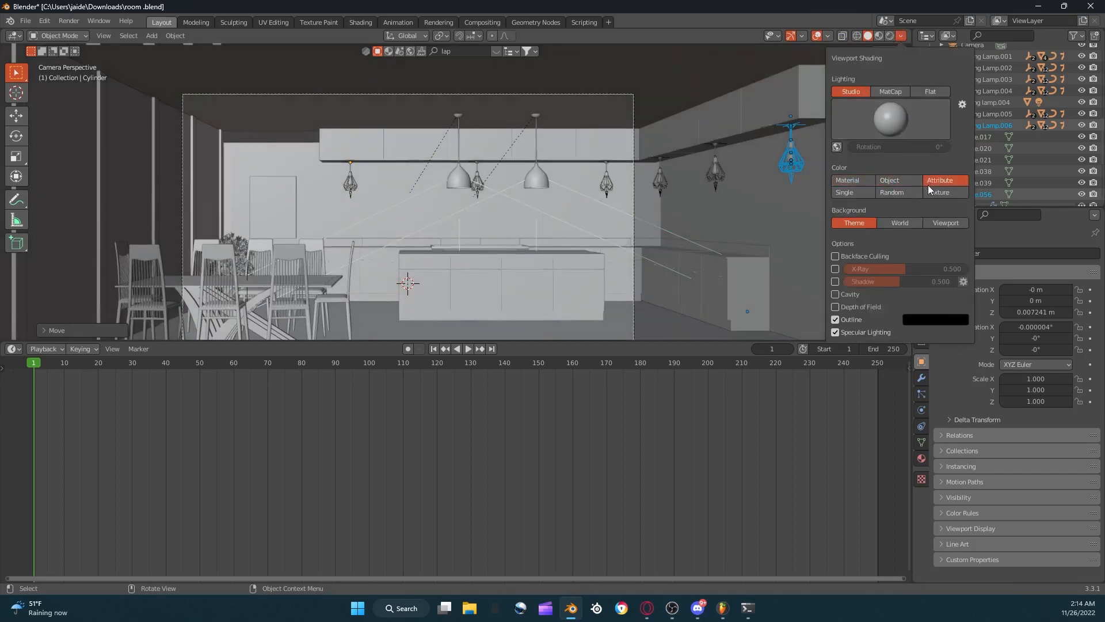
click(908, 192)
click(855, 191)
click(853, 181)
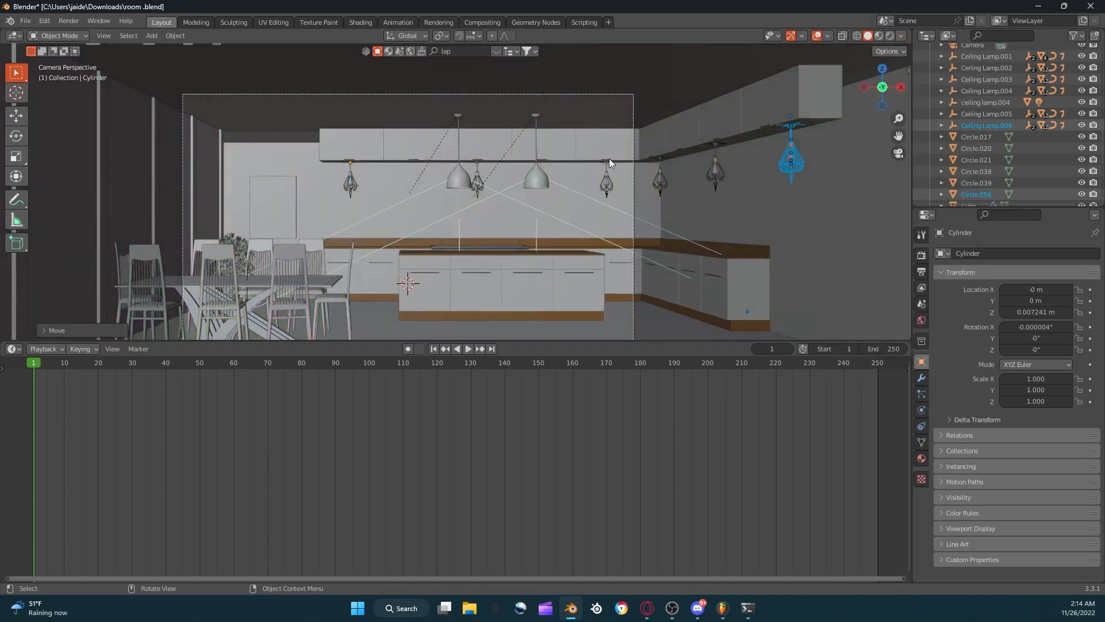
Save the room file and open the viewport shading options.
key(ctrl+s)
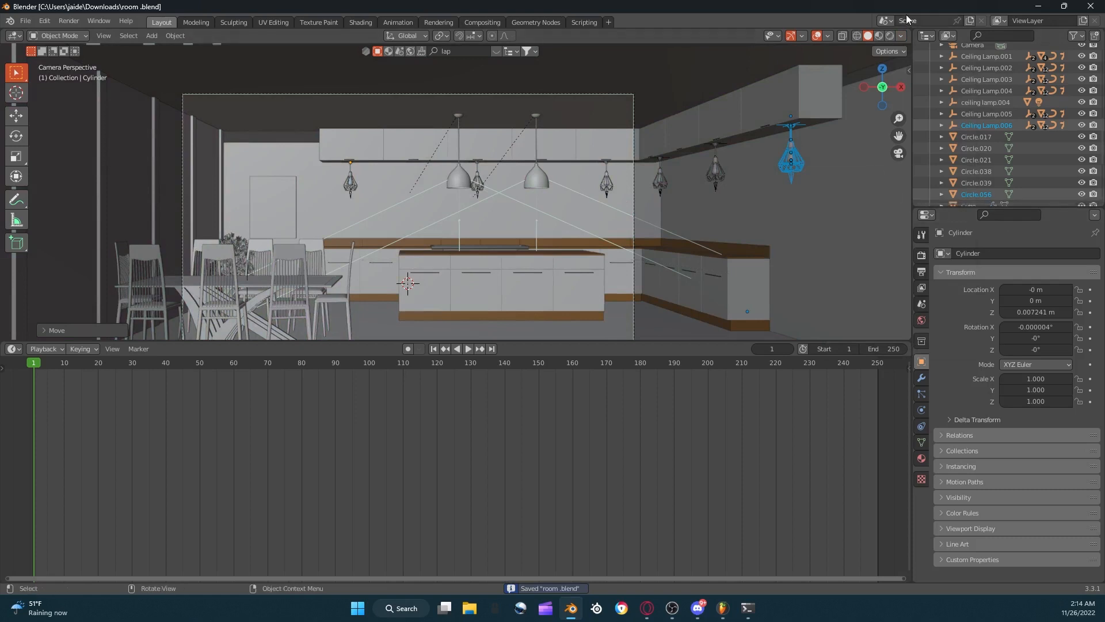
click(901, 36)
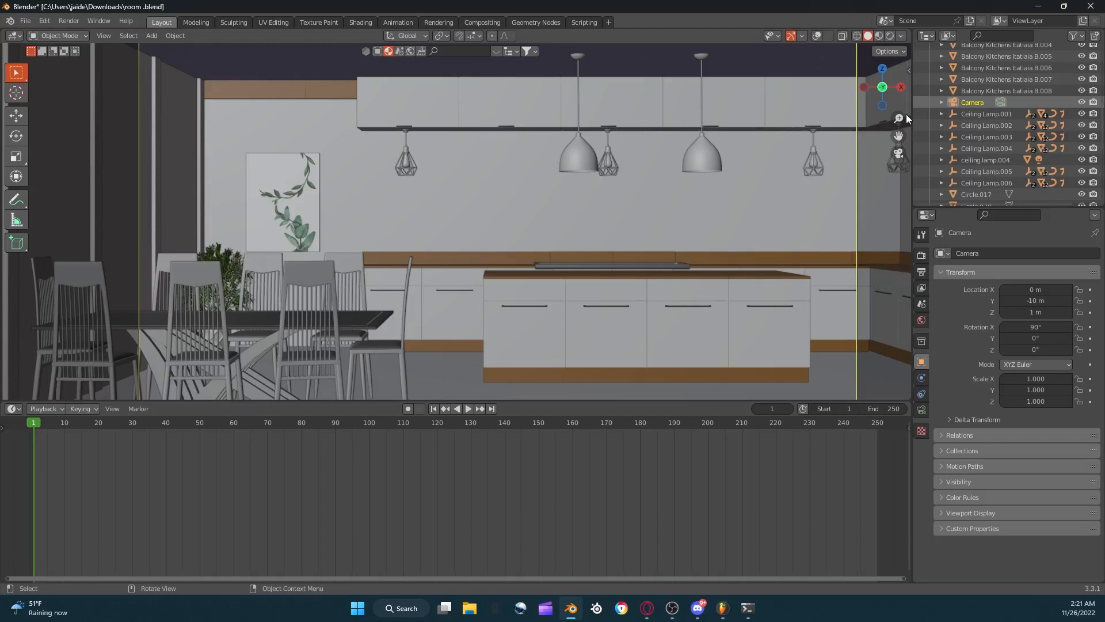
Add a Sun light at the world origin.
scroll(609, 188, down, 5)
key(shift+a)
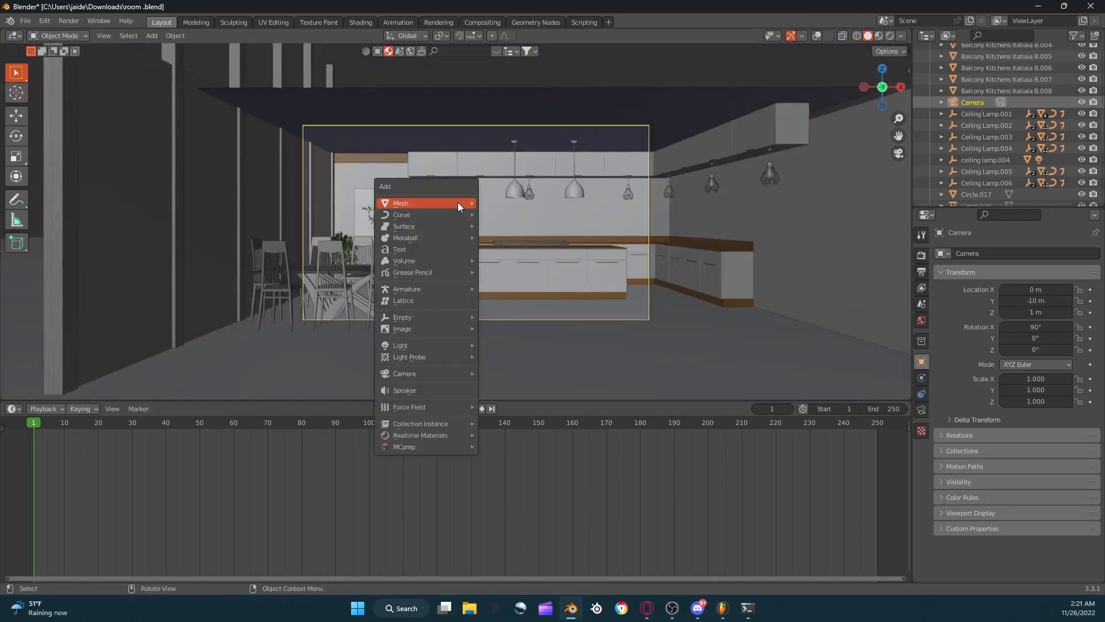
mouse_move(438, 345)
click(502, 356)
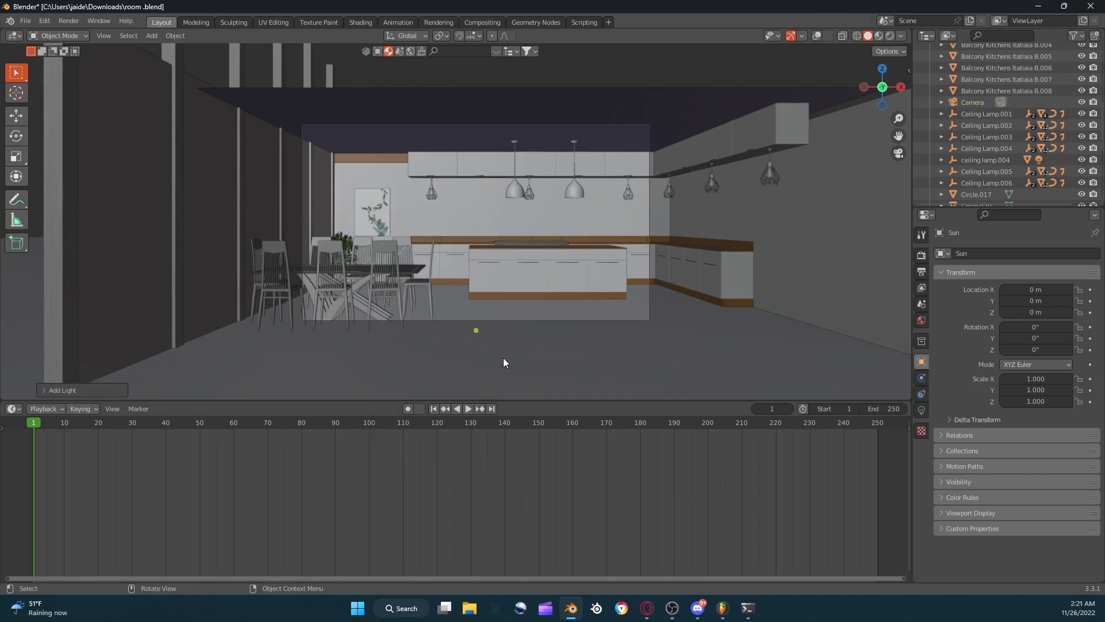
Tilt the Sun light about the Y axis and move it outside the room, beyond the window wall.
scroll(533, 333, down, 5)
key(r)
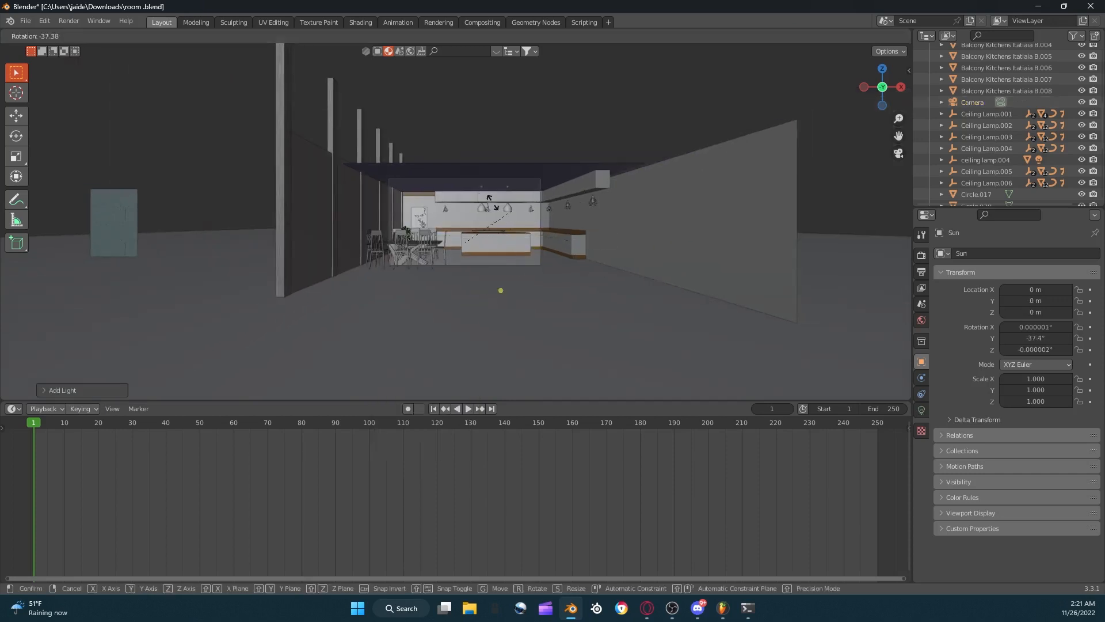
click(519, 209)
key(g)
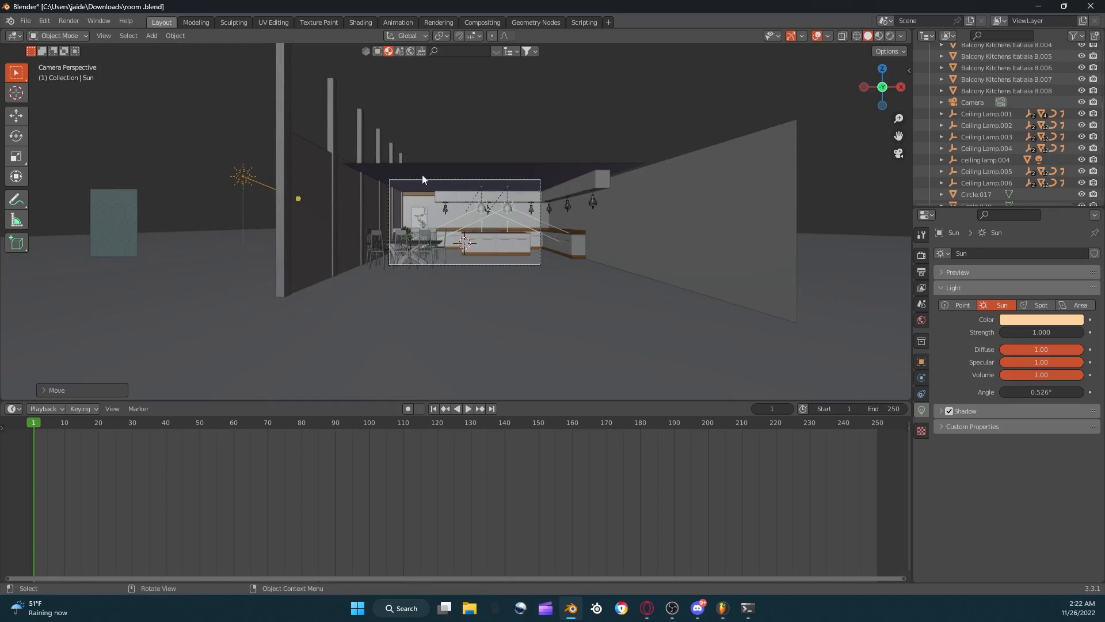
Set the Sun light's colour to a warm orange with hue 0.062, saturation 0.688 and value 1.000.
click(1023, 320)
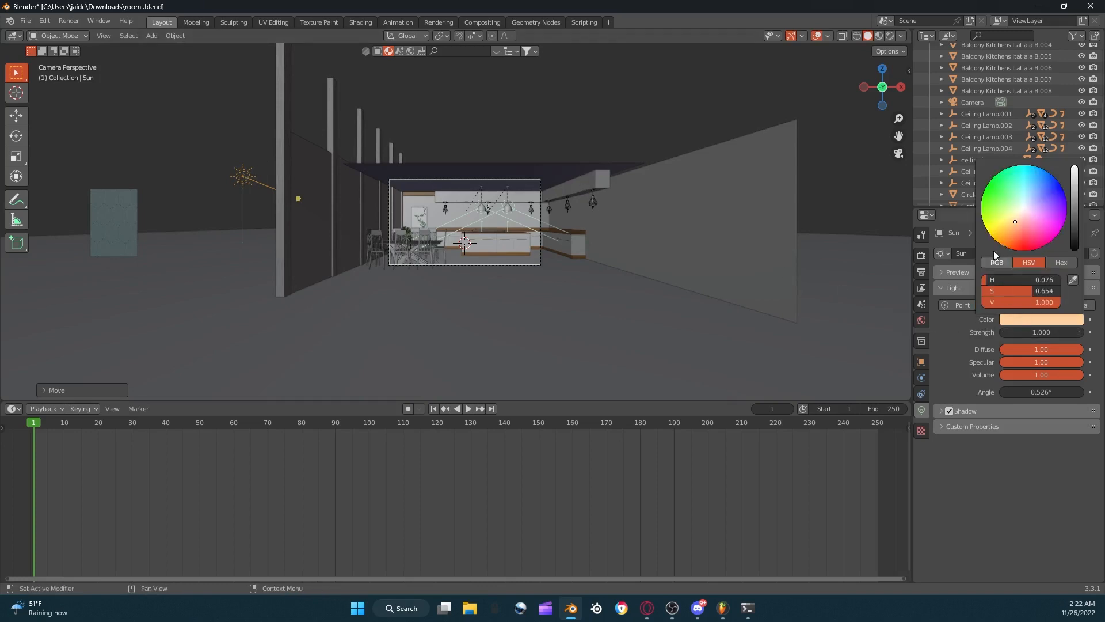
drag(1015, 229, 1015, 223)
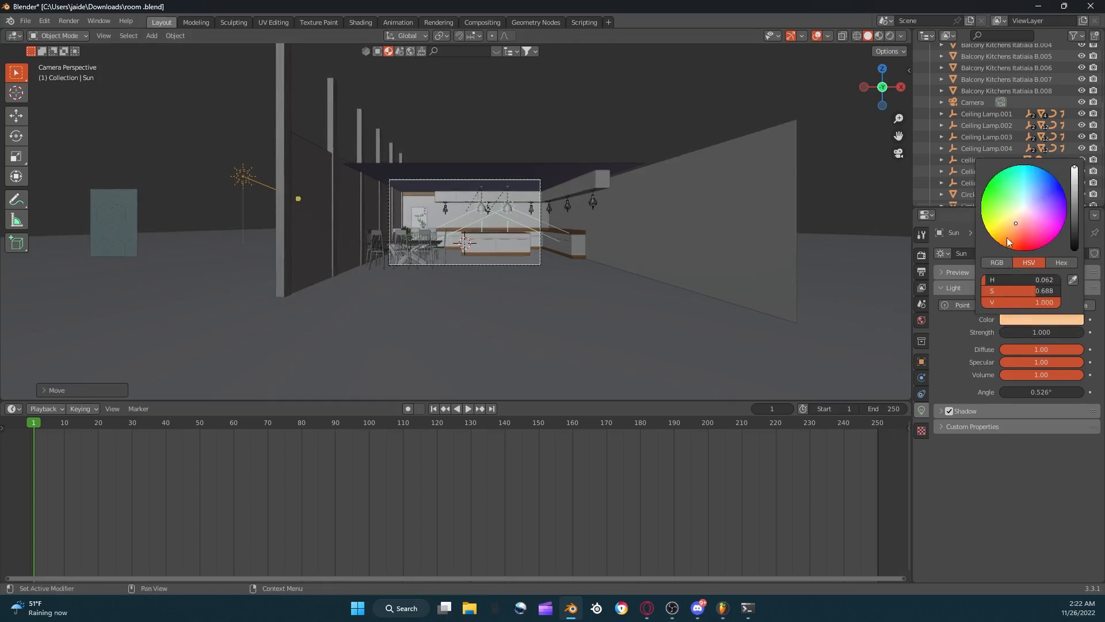
scroll(395, 212, up, 5)
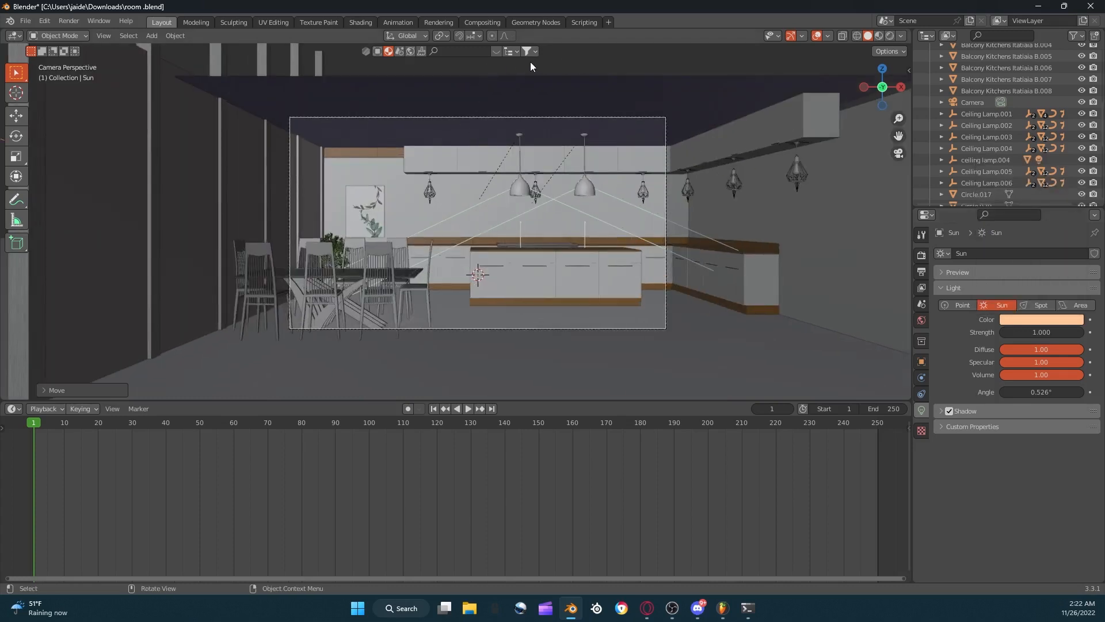
Select the Camera and keyframe its location, rotation and scale at frame 1.
scroll(428, 236, up, 3)
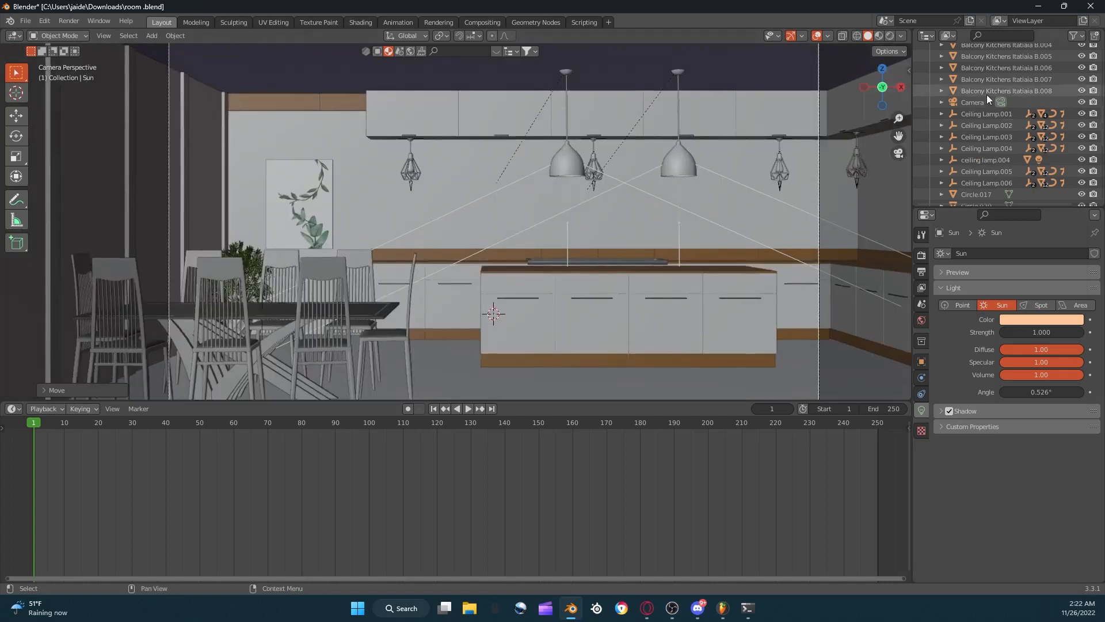
click(973, 102)
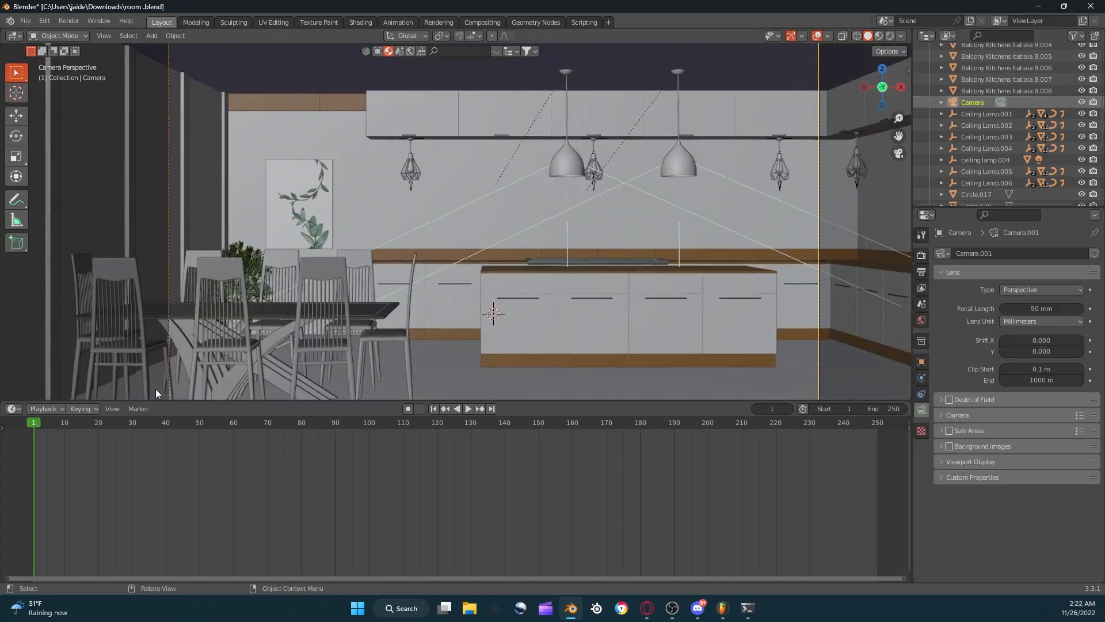
click(922, 362)
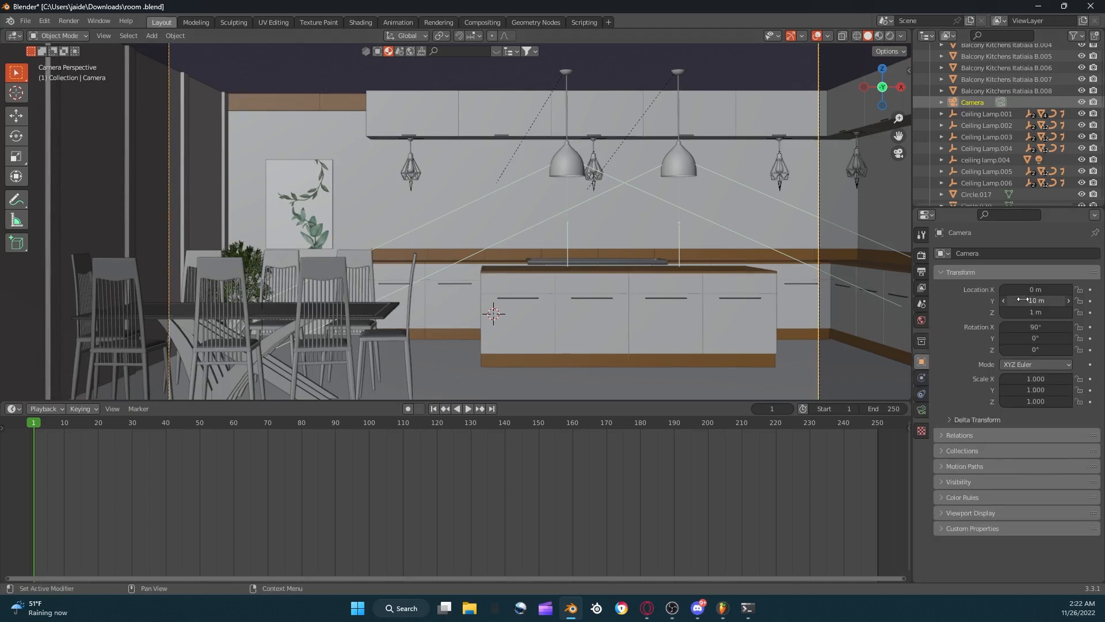
drag(1089, 289, 1091, 401)
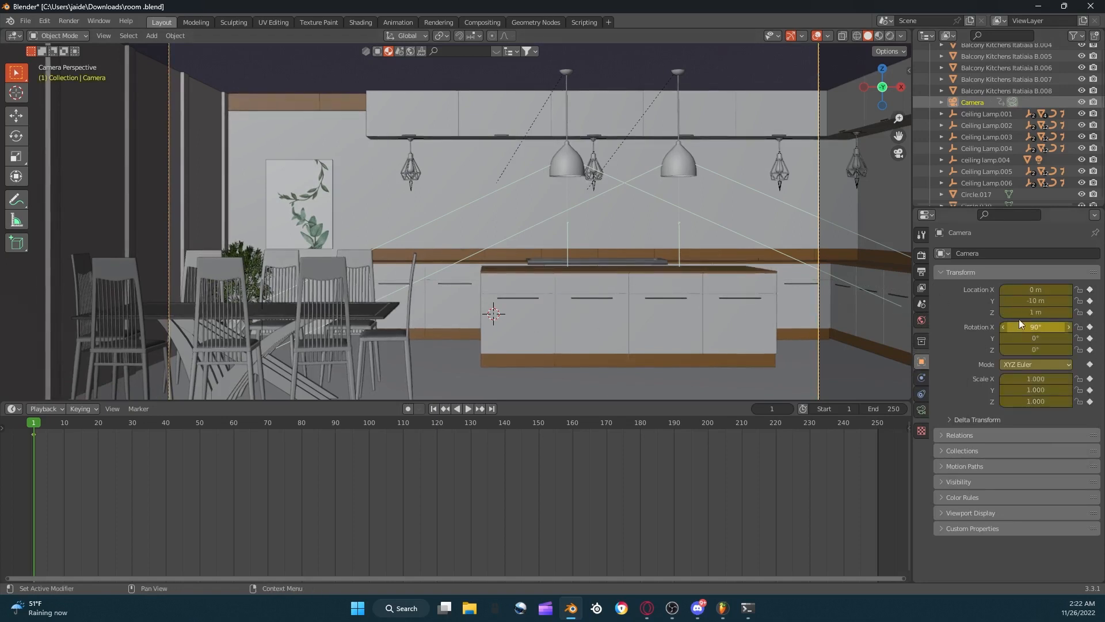
Advance to frame 2 and move the camera closer to the kitchen, to Y -6.73 m.
key(Right)
mouse_move(1030, 300)
mouse_down()
mouse_move(984, 300)
mouse_move(1030, 300)
mouse_up()
key(g)
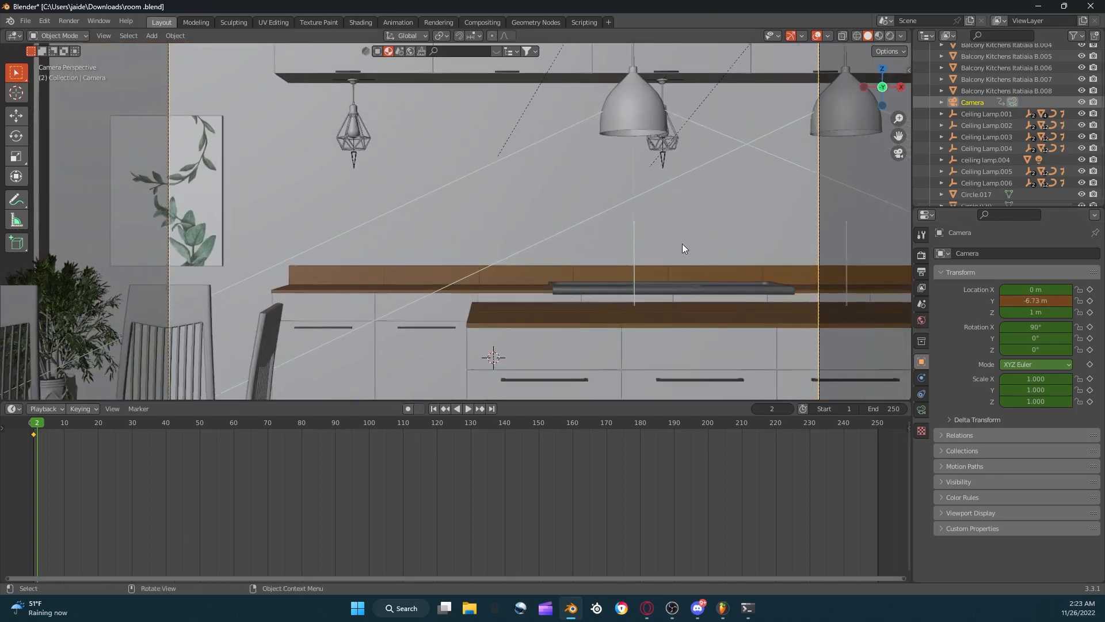